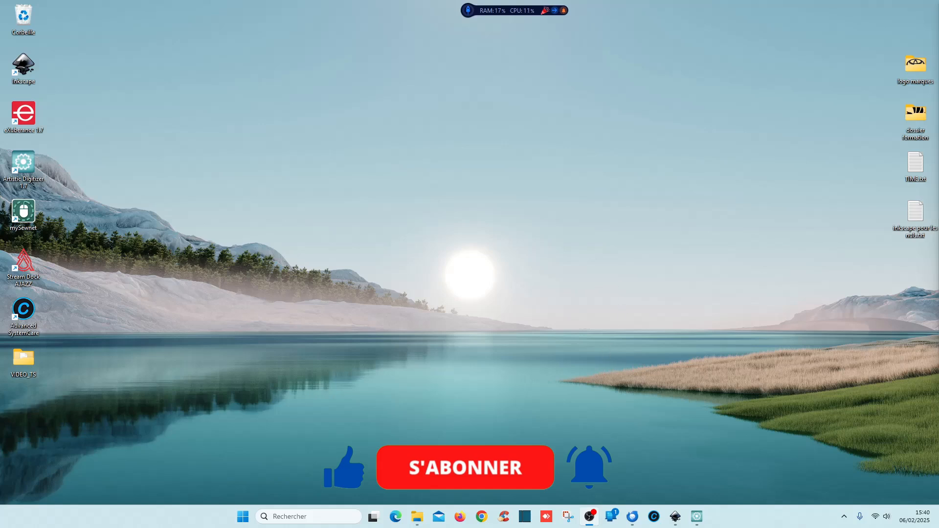
Examine the checkered jockey silks in 706974.png up close, including the cap, buttons and sleeves, and close the image.
{"action": "mouse_move", "coordinate": [413, 521]}
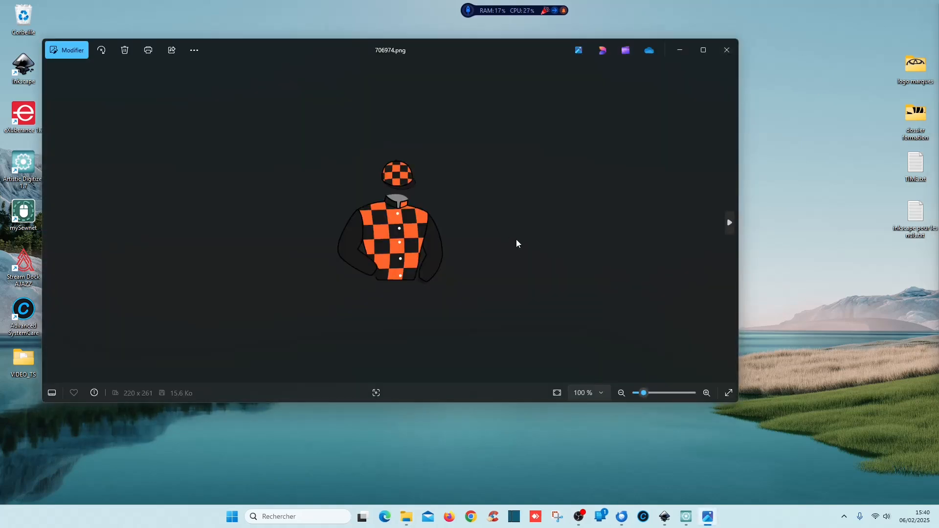
{"action": "scroll", "coordinate": [393, 230], "scroll_direction": "up", "scroll_amount": 5}
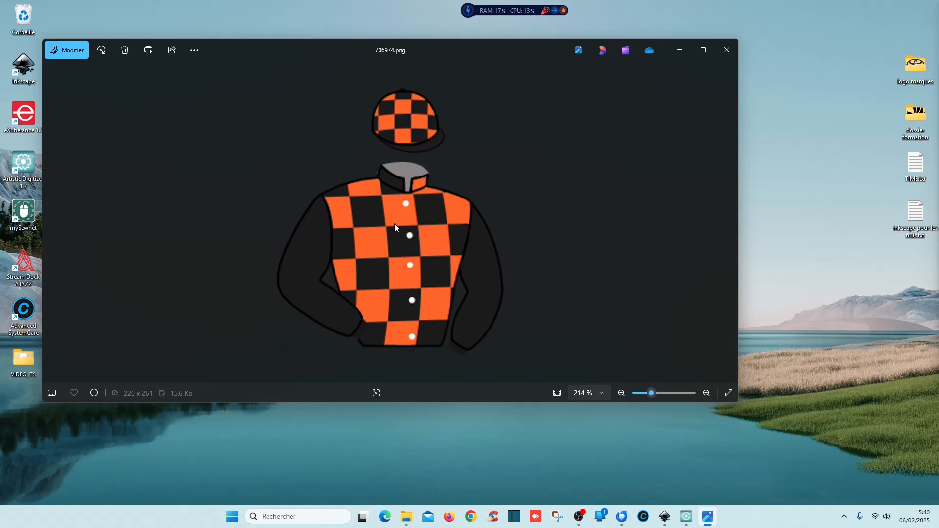
{"action": "scroll", "coordinate": [394, 224], "scroll_direction": "down", "scroll_amount": 4}
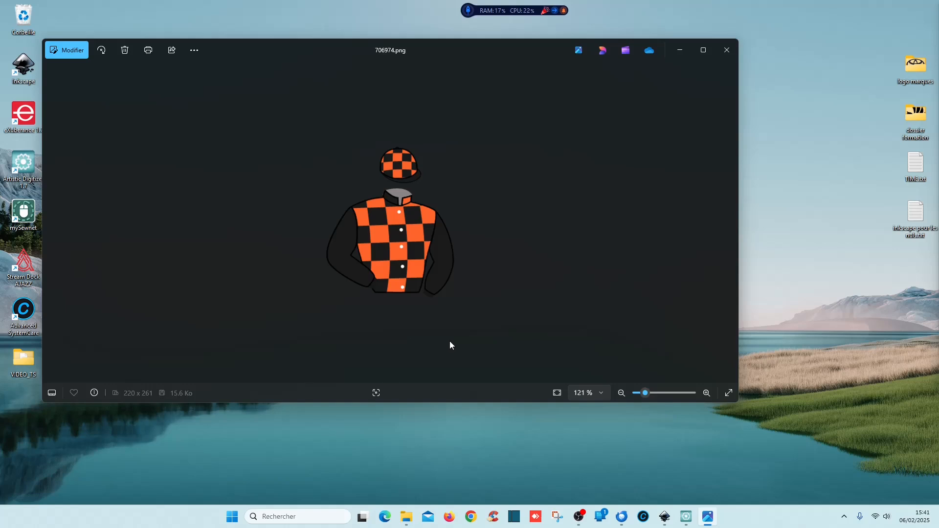
{"action": "scroll", "coordinate": [382, 245], "scroll_direction": "up", "scroll_amount": 10}
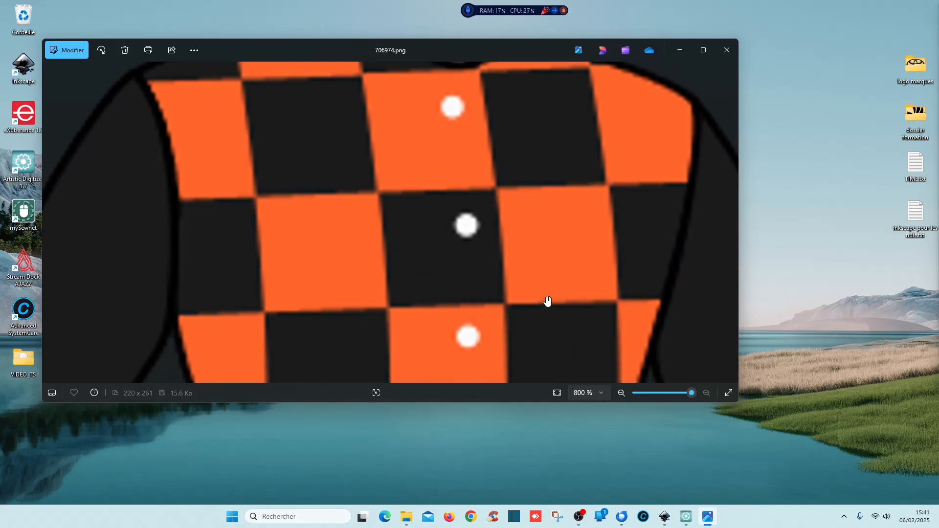
{"action": "scroll", "coordinate": [548, 302], "scroll_direction": "down", "scroll_amount": 4}
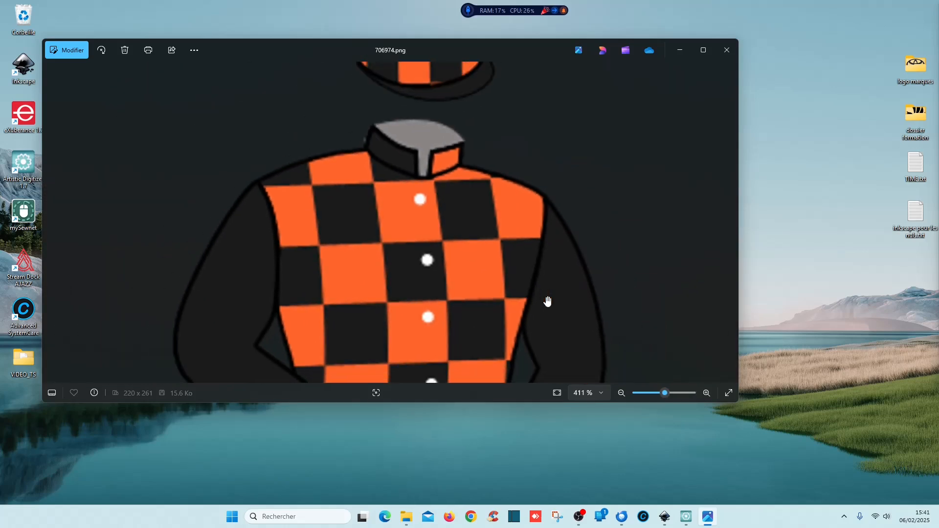
{"action": "scroll", "coordinate": [532, 240], "scroll_direction": "down", "scroll_amount": 3}
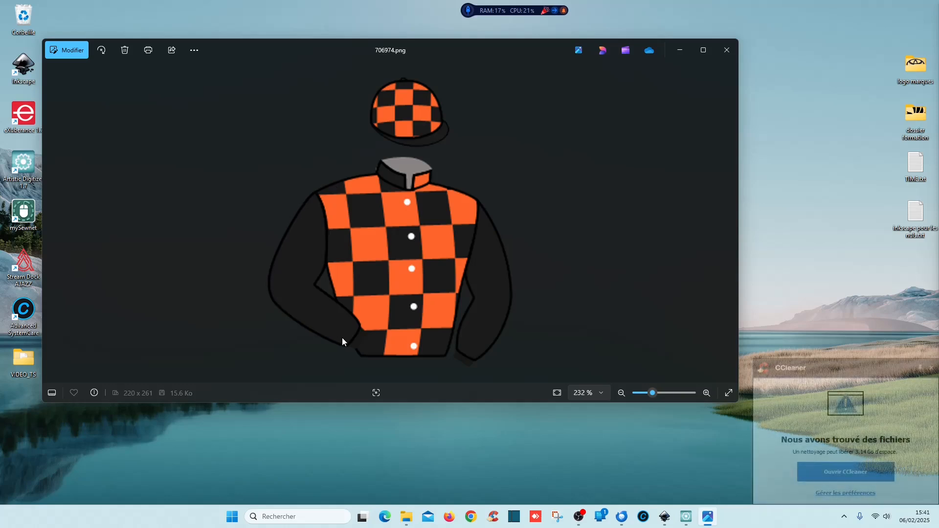
{"action": "scroll", "coordinate": [366, 345], "scroll_direction": "up", "scroll_amount": 5}
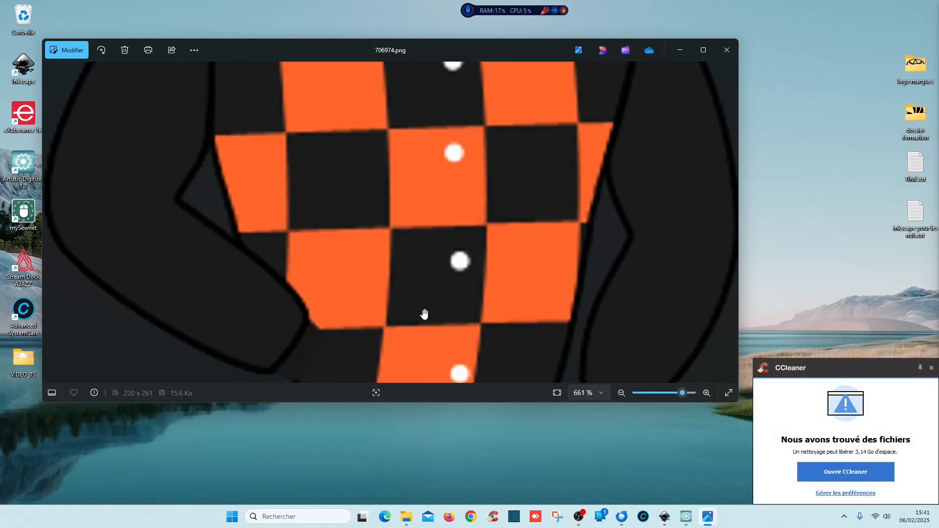
{"action": "scroll", "coordinate": [424, 314], "scroll_direction": "down", "scroll_amount": 2}
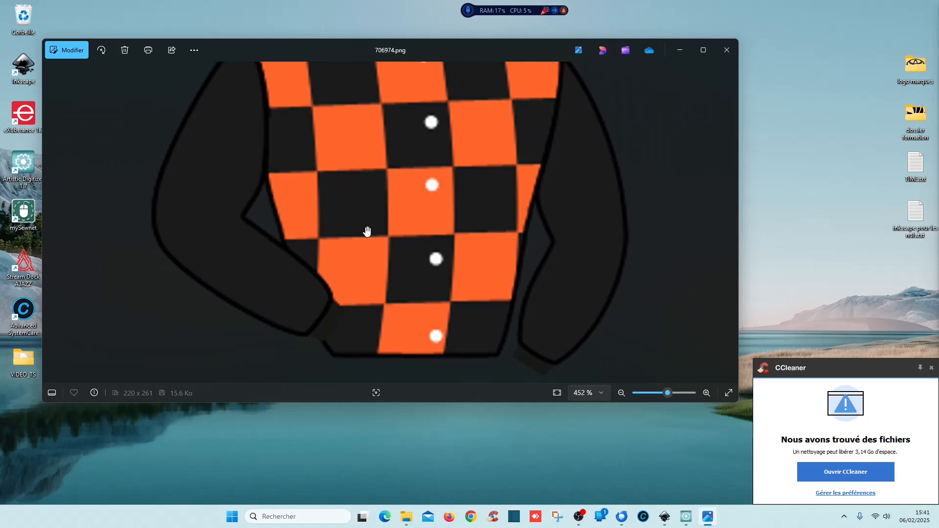
{"action": "scroll", "coordinate": [423, 207], "scroll_direction": "up", "scroll_amount": 3}
{"action": "scroll", "coordinate": [423, 207], "scroll_direction": "down", "scroll_amount": 6}
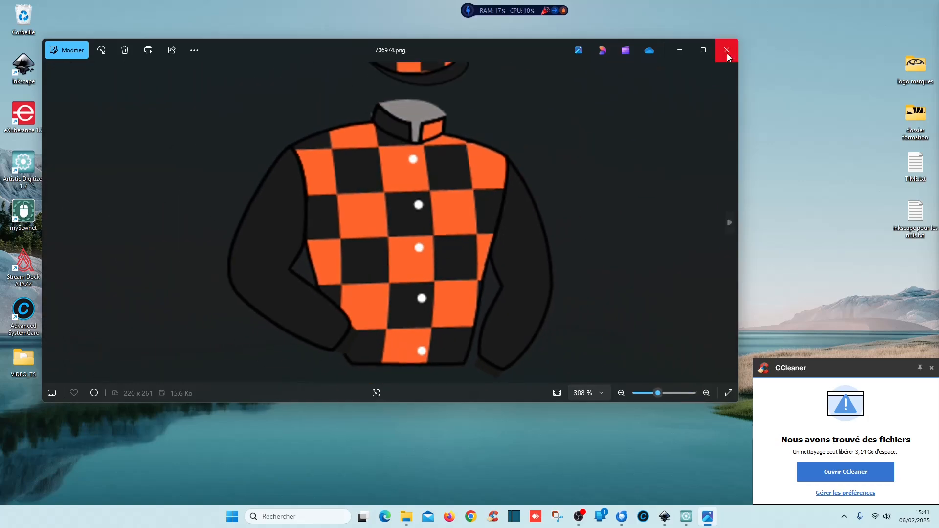
{"action": "left_click", "coordinate": [727, 51]}
{"action": "left_click", "coordinate": [932, 368]}
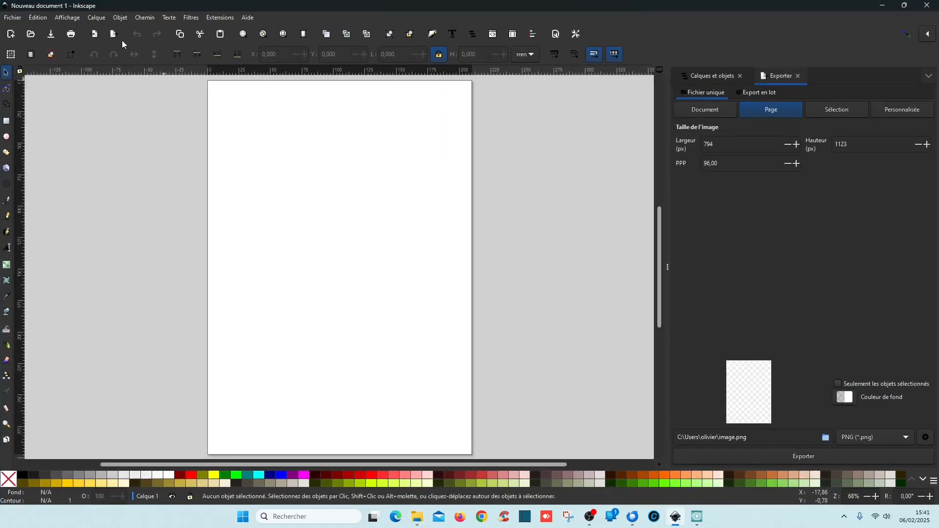
Switch to Inkscape, paste the jockey silks image onto the blank page and select it.
{"action": "left_click", "coordinate": [11, 19]}
{"action": "left_click", "coordinate": [327, 176]}
{"action": "key", "text": "ctrl+v"}
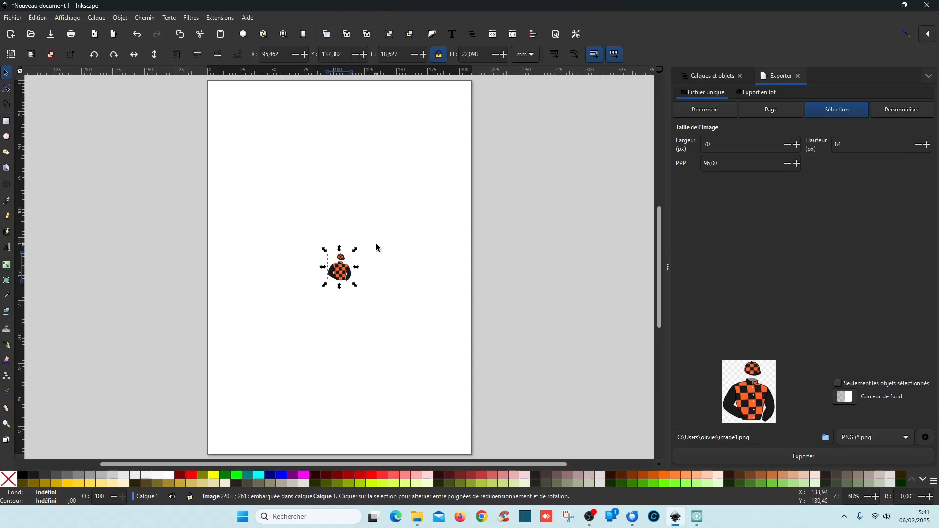
{"action": "scroll", "coordinate": [377, 247], "scroll_direction": "down", "scroll_amount": 2}
{"action": "left_click", "coordinate": [547, 348]}
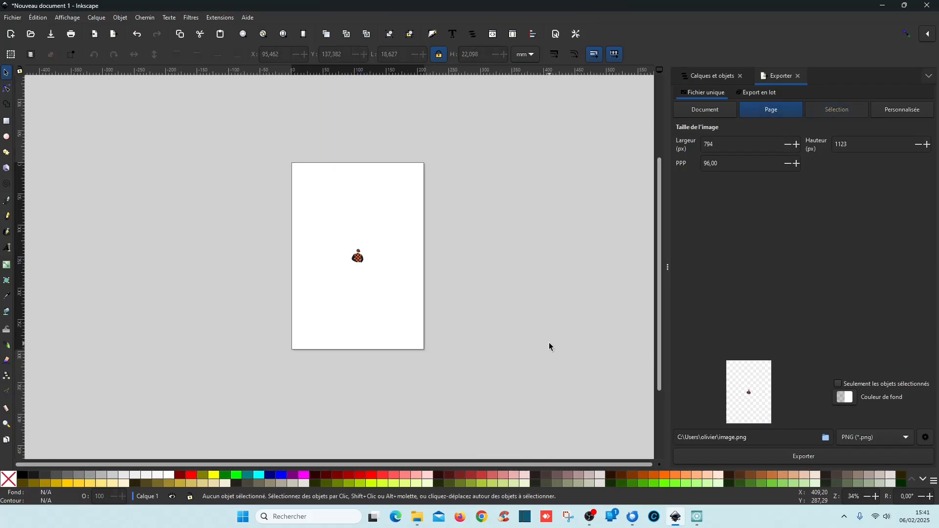
{"action": "left_click_drag", "start_coordinate": [480, 289], "coordinate": [345, 241]}
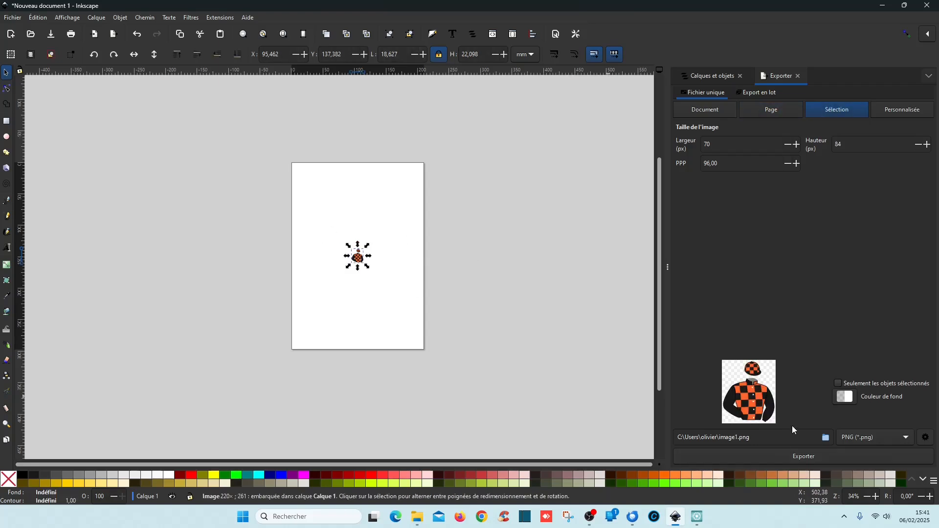
Inspect the pasted silks image at several magnifications, checking the checkered pattern, collar, cap and outline edges.
{"action": "scroll", "coordinate": [391, 269], "scroll_direction": "up", "scroll_amount": 7}
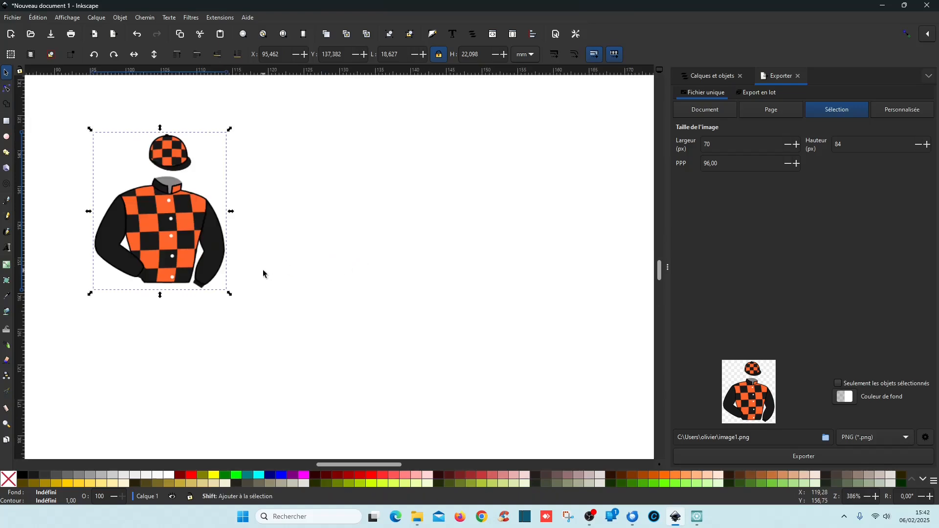
{"action": "scroll", "coordinate": [294, 238], "scroll_direction": "up", "scroll_amount": 3}
{"action": "scroll", "coordinate": [294, 238], "scroll_direction": "down", "scroll_amount": 3}
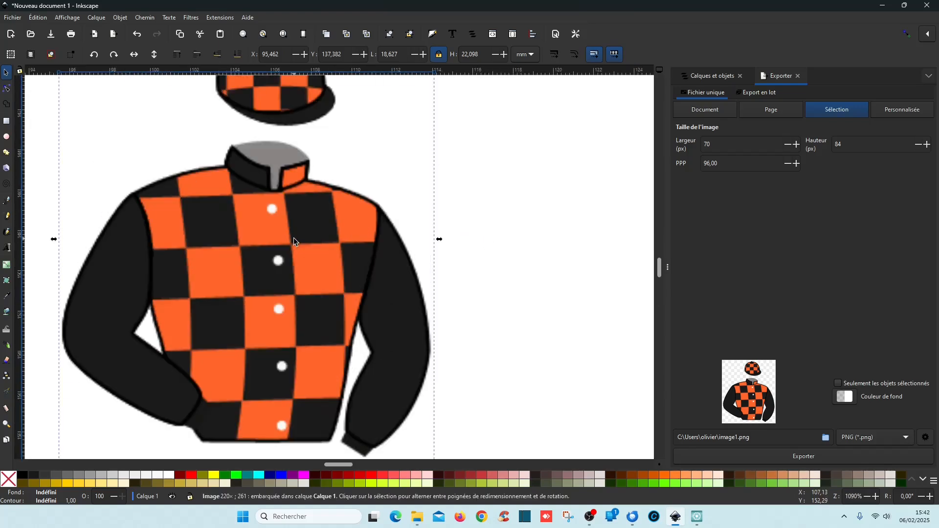
{"action": "scroll", "coordinate": [279, 254], "scroll_direction": "up", "scroll_amount": 3}
{"action": "scroll", "coordinate": [266, 275], "scroll_direction": "up", "scroll_amount": 8}
{"action": "scroll", "coordinate": [266, 275], "scroll_direction": "down", "scroll_amount": 6}
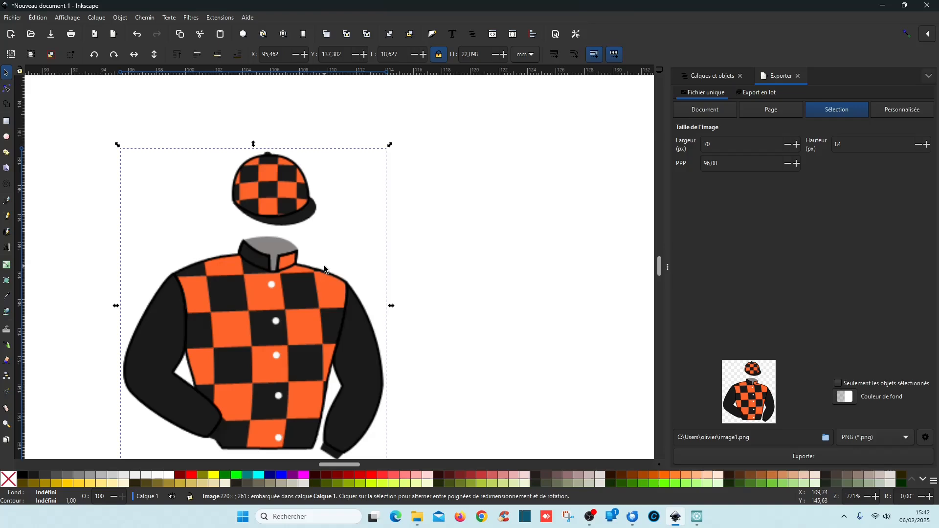
{"action": "scroll", "coordinate": [324, 267], "scroll_direction": "down", "scroll_amount": 2}
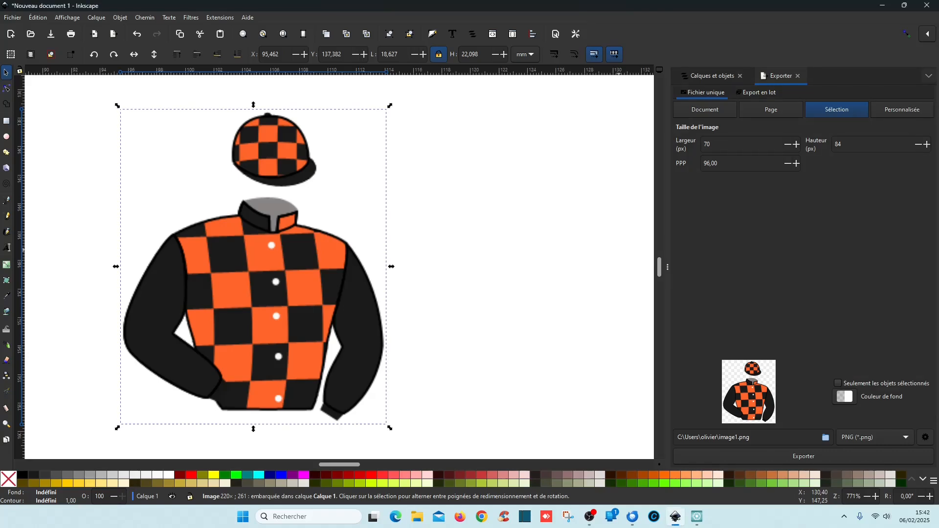
{"action": "scroll", "coordinate": [455, 255], "scroll_direction": "down", "scroll_amount": 1}
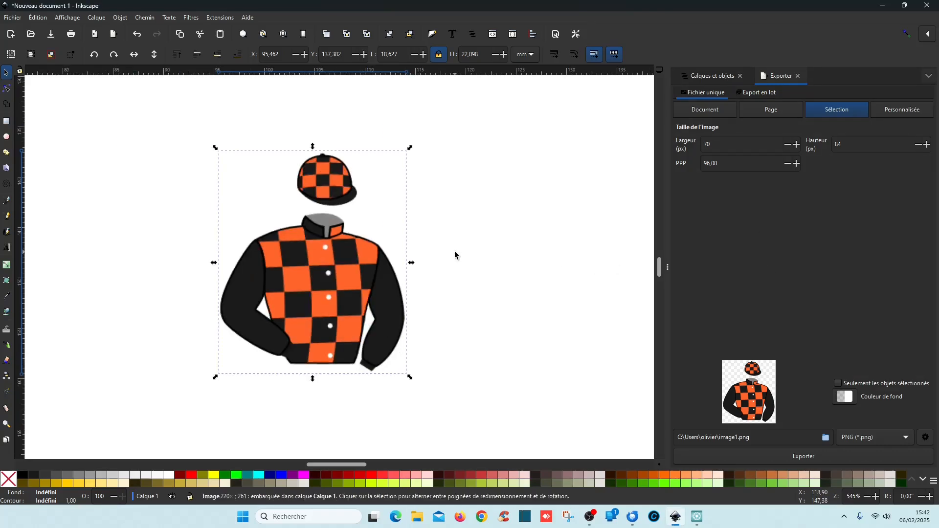
Close the Export panel so that only the layers and objects remain docked.
{"action": "left_click", "coordinate": [145, 17]}
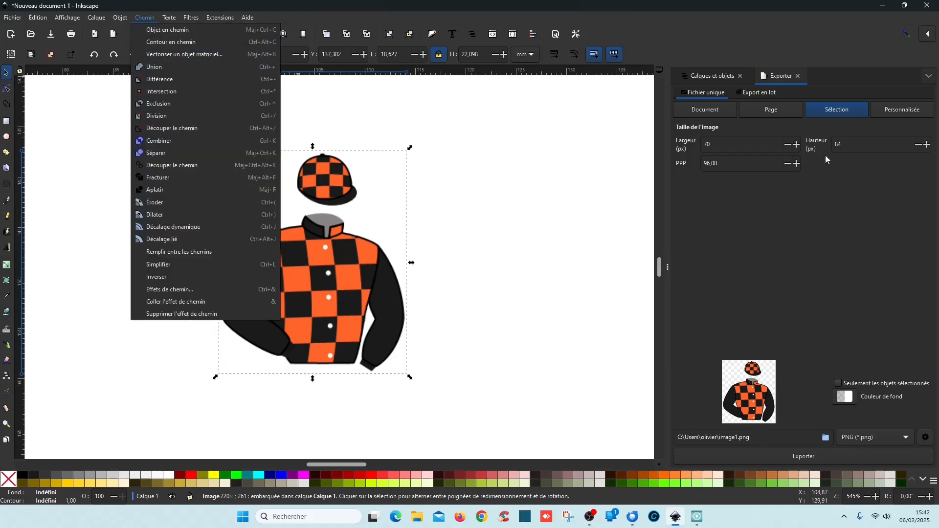
{"action": "left_click", "coordinate": [799, 79]}
{"action": "left_click", "coordinate": [797, 75]}
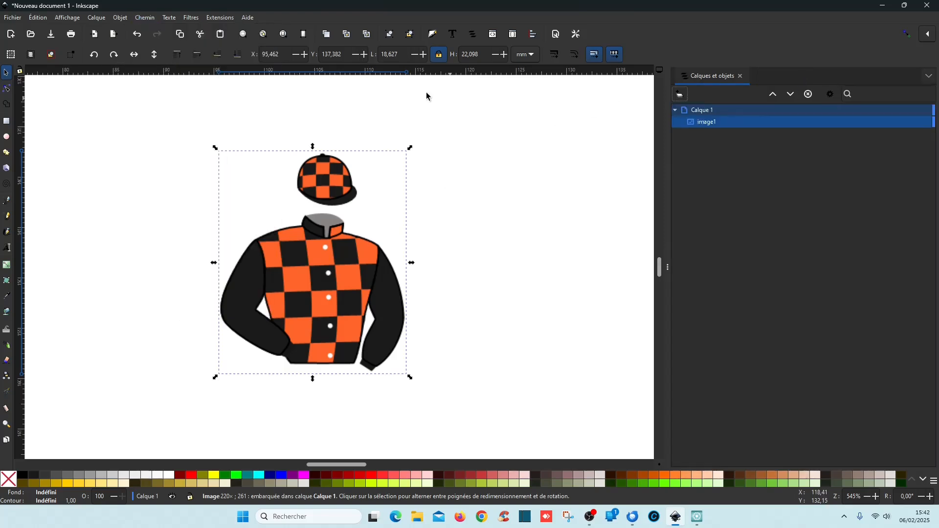
Trace the selected image in a single pass using brightness detection with a threshold of 0.099.
{"action": "left_click", "coordinate": [145, 18]}
{"action": "left_click", "coordinate": [165, 59]}
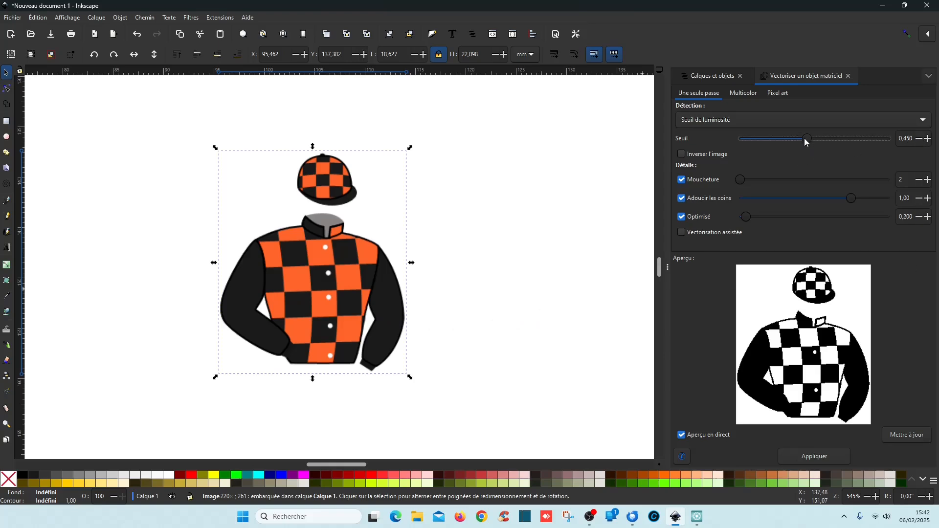
{"action": "left_click_drag", "start_coordinate": [805, 138], "coordinate": [756, 138]}
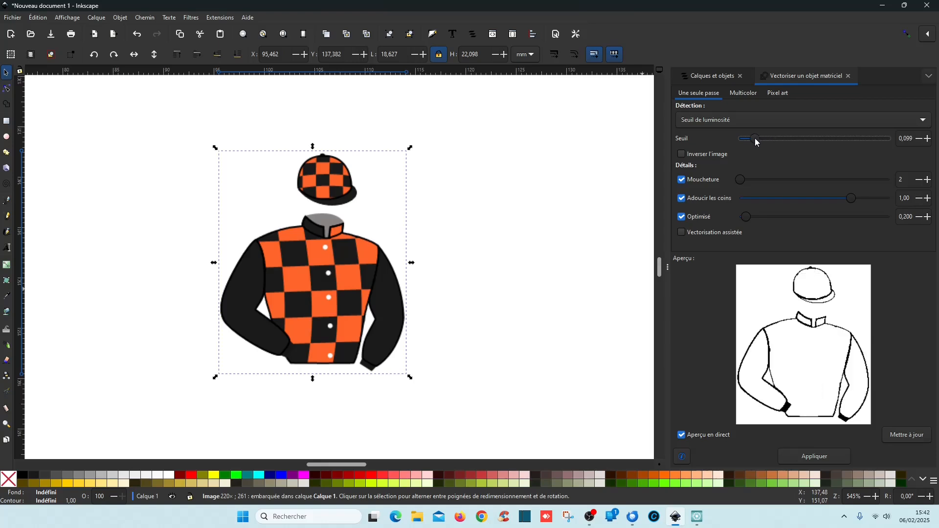
{"action": "left_click", "coordinate": [928, 139]}
{"action": "left_click", "coordinate": [919, 142]}
{"action": "left_click", "coordinate": [830, 460]}
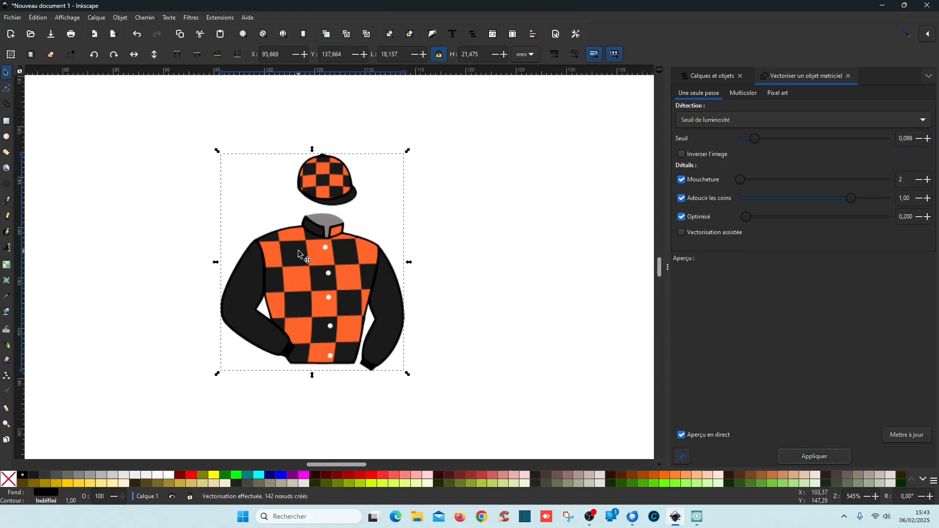
Move the original silks image about 20 mm to the left, beside the traced outline.
{"action": "mouse_move", "coordinate": [336, 255]}
{"action": "left_mouse_down"}
{"action": "mouse_move", "coordinate": [497, 255]}
{"action": "mouse_move", "coordinate": [179, 255]}
{"action": "left_mouse_up"}
{"action": "scroll", "coordinate": [313, 281], "scroll_direction": "left", "scroll_amount": 8}
{"action": "left_click_drag", "start_coordinate": [332, 277], "coordinate": [293, 279]}
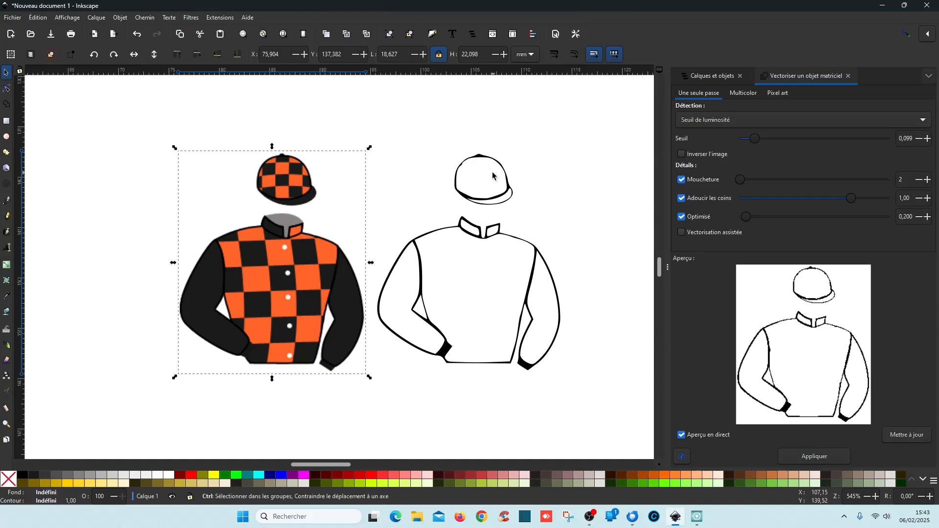
Examine the traced outline closely for irregularities along the cap, collar, shoulders, sleeves and hem.
{"action": "scroll", "coordinate": [479, 171], "scroll_direction": "up", "scroll_amount": 4, "text": "ctrl"}
{"action": "scroll", "coordinate": [478, 170], "scroll_direction": "up", "scroll_amount": 2, "text": "ctrl"}
{"action": "scroll", "coordinate": [457, 191], "scroll_direction": "up", "scroll_amount": 4}
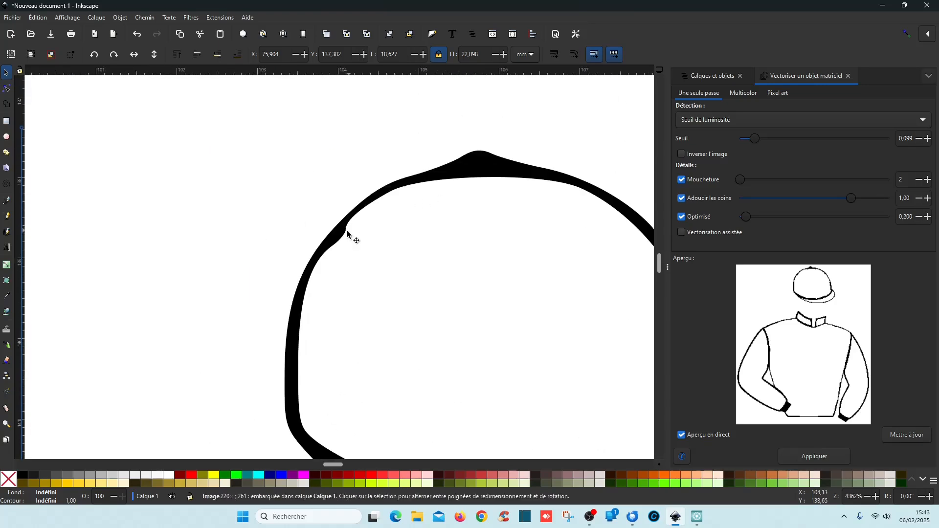
{"action": "scroll", "coordinate": [464, 206], "scroll_direction": "right", "scroll_amount": 4}
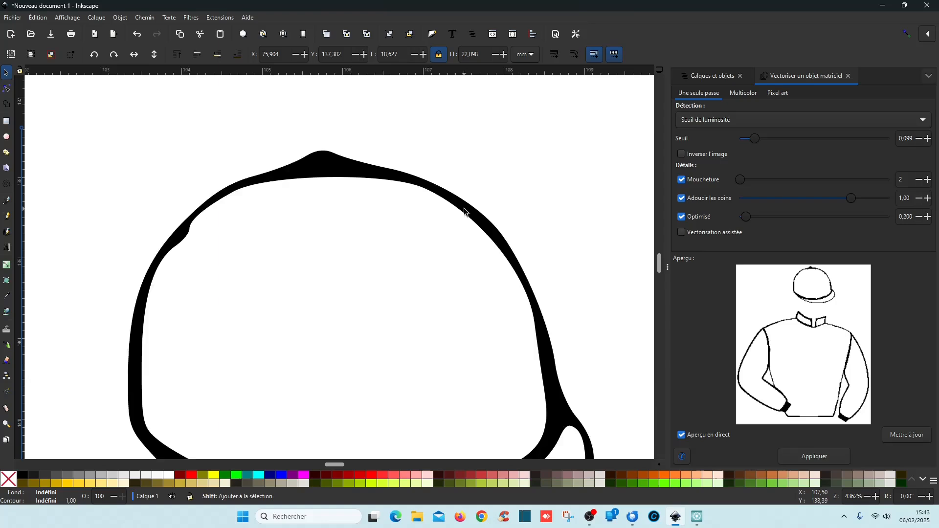
{"action": "scroll", "coordinate": [467, 228], "scroll_direction": "down", "scroll_amount": 5}
{"action": "scroll", "coordinate": [467, 228], "scroll_direction": "down", "scroll_amount": 2, "text": "ctrl"}
{"action": "scroll", "coordinate": [467, 227], "scroll_direction": "down", "scroll_amount": 4}
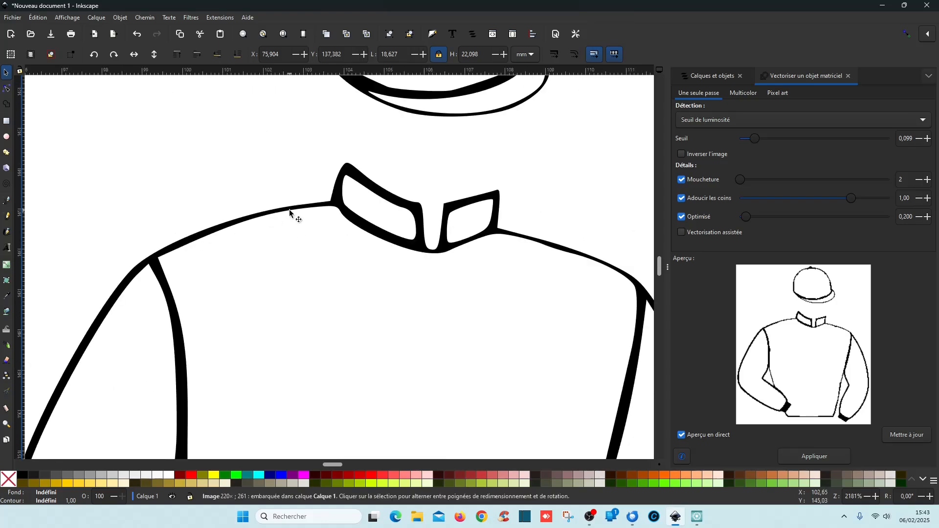
{"action": "scroll", "coordinate": [368, 259], "scroll_direction": "down", "scroll_amount": 10}
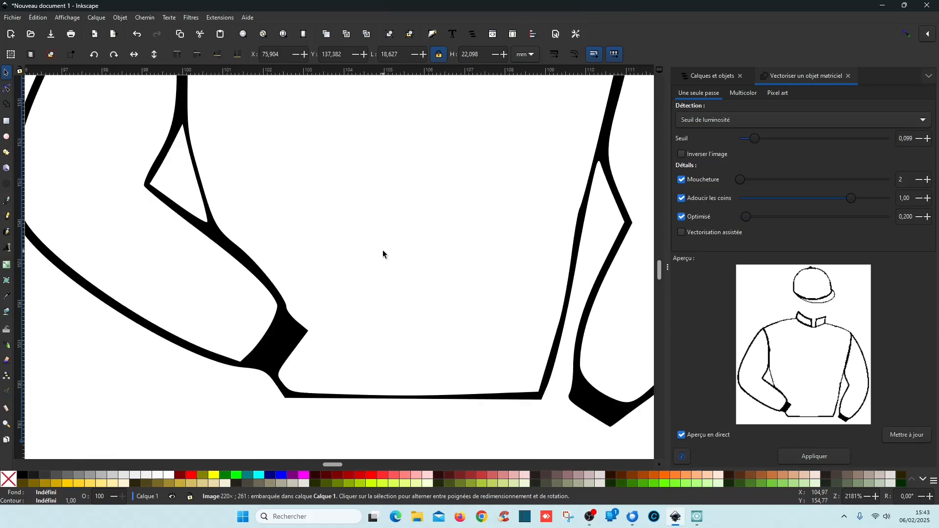
{"action": "scroll", "coordinate": [383, 253], "scroll_direction": "down", "scroll_amount": 2, "text": "ctrl"}
{"action": "scroll", "coordinate": [384, 253], "scroll_direction": "down", "scroll_amount": 2, "text": "ctrl"}
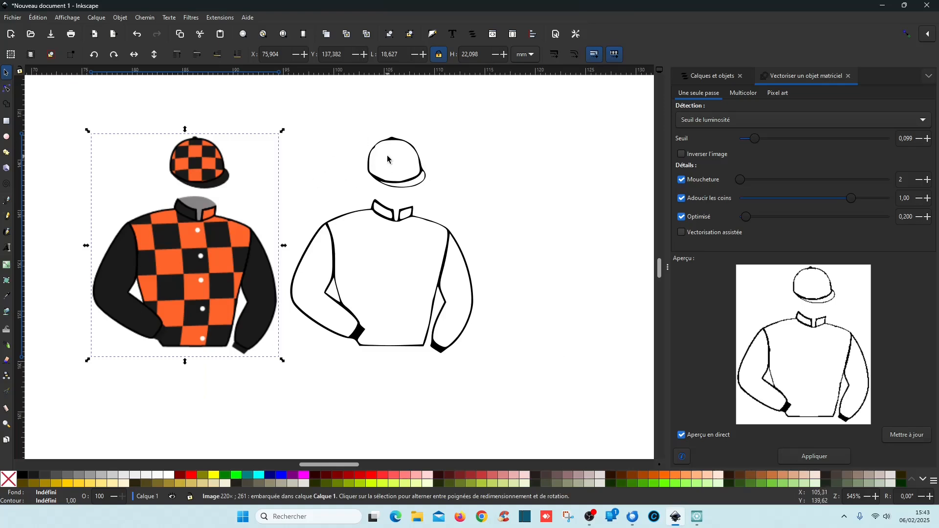
Open the traced outline for node editing and reshape the cap's inner left curve below the bump using its node handles.
{"action": "scroll", "coordinate": [379, 156], "scroll_direction": "up", "scroll_amount": 5, "text": "ctrl"}
{"action": "scroll", "coordinate": [376, 156], "scroll_direction": "up", "scroll_amount": 3}
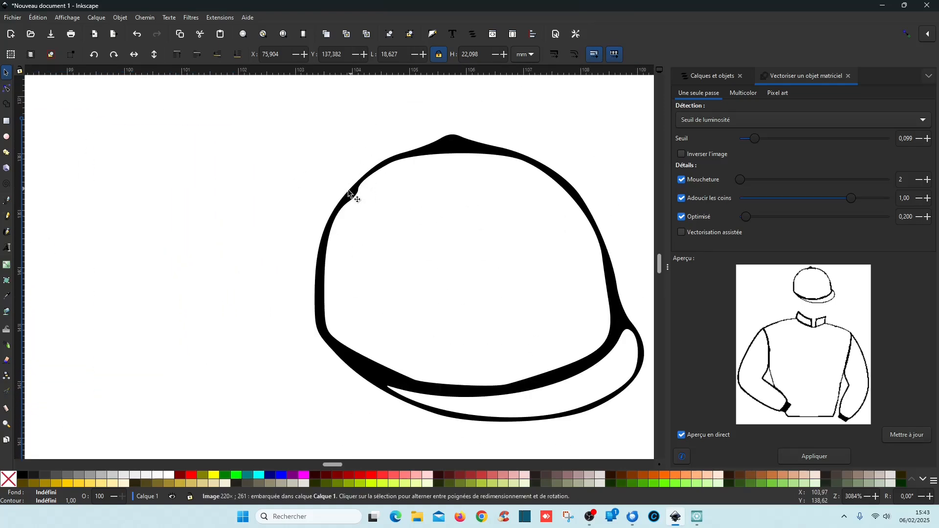
{"action": "left_click", "coordinate": [439, 150]}
{"action": "left_click", "coordinate": [7, 88]}
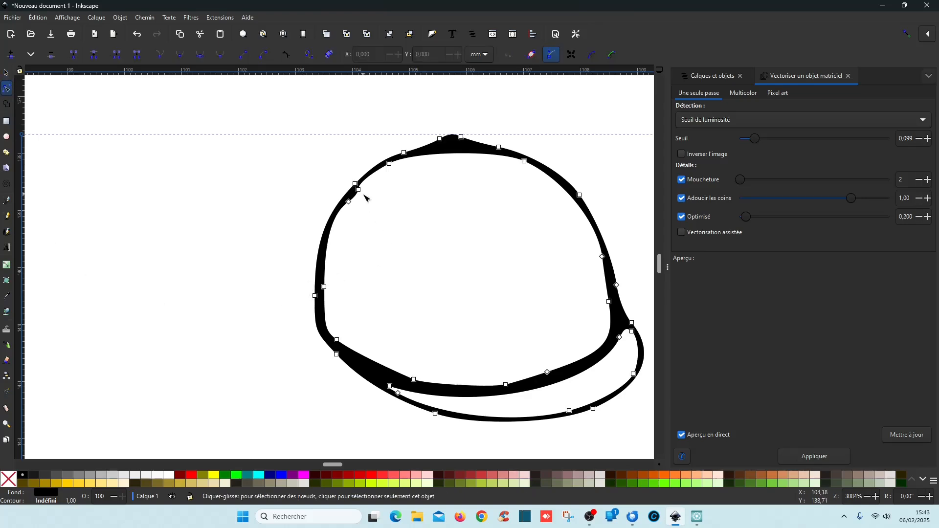
{"action": "scroll", "coordinate": [367, 196], "scroll_direction": "up", "scroll_amount": 3}
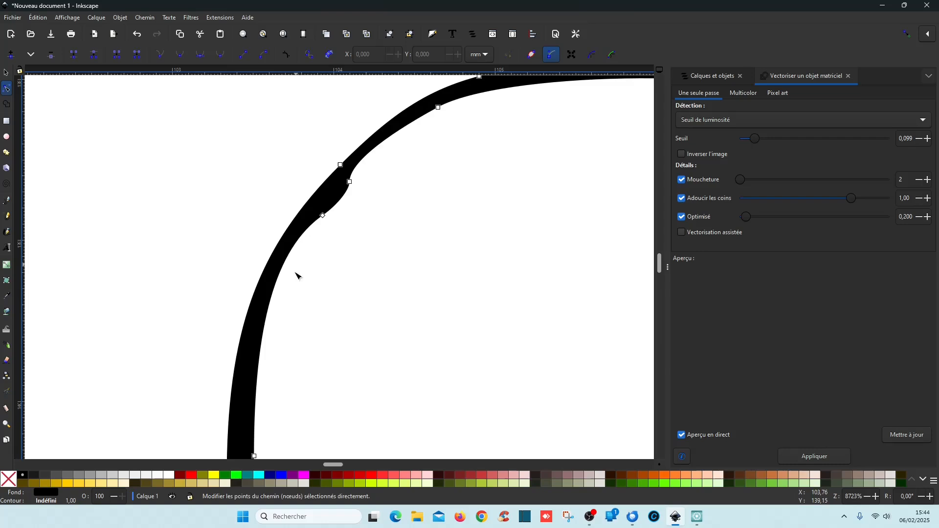
{"action": "left_click", "coordinate": [323, 216]}
{"action": "left_click_drag", "start_coordinate": [276, 248], "coordinate": [288, 256]}
{"action": "left_click_drag", "start_coordinate": [254, 324], "coordinate": [258, 324]}
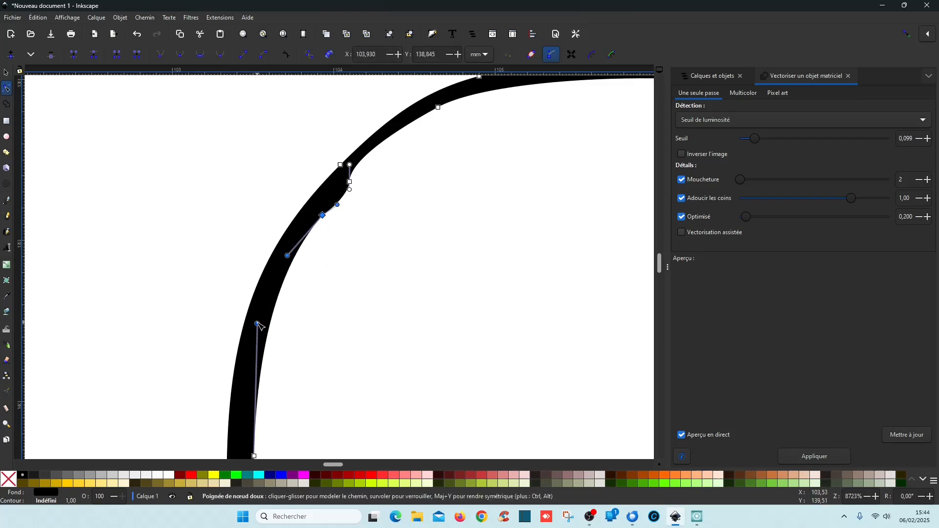
Smooth out the bump on the cap's upper-left inner edge by realigning the curve handles around its node.
{"action": "left_click_drag", "start_coordinate": [353, 166], "coordinate": [368, 164]}
{"action": "left_click_drag", "start_coordinate": [337, 205], "coordinate": [334, 196]}
{"action": "left_click", "coordinate": [389, 194]}
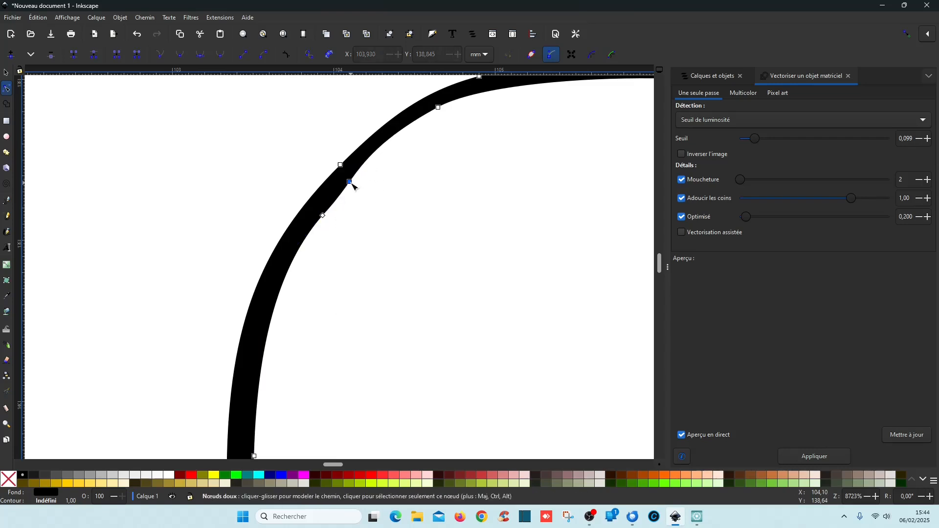
{"action": "left_click", "coordinate": [350, 181]}
{"action": "left_click_drag", "start_coordinate": [368, 166], "coordinate": [370, 167]}
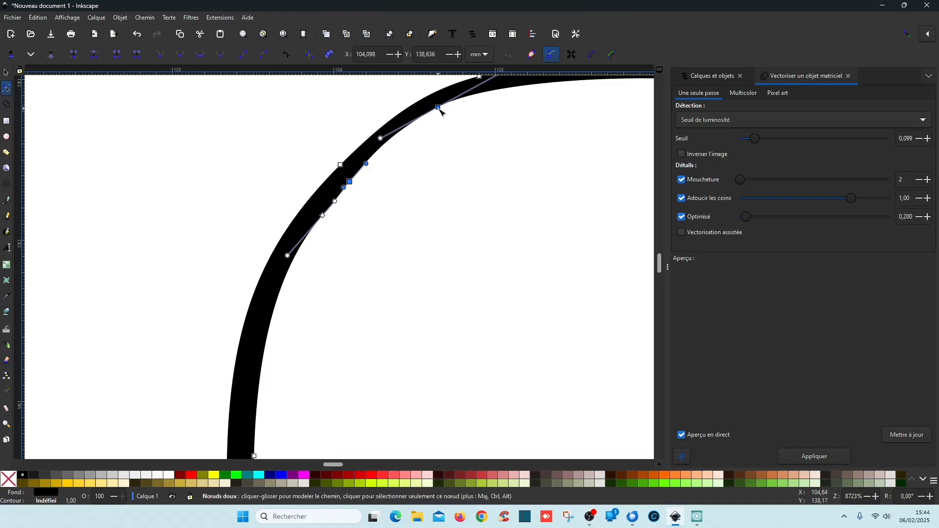
Delete the two nodes at the bump on the cap's inner upper-left edge and adjust the lower node's handle to smooth the curve.
{"action": "left_click", "coordinate": [442, 259]}
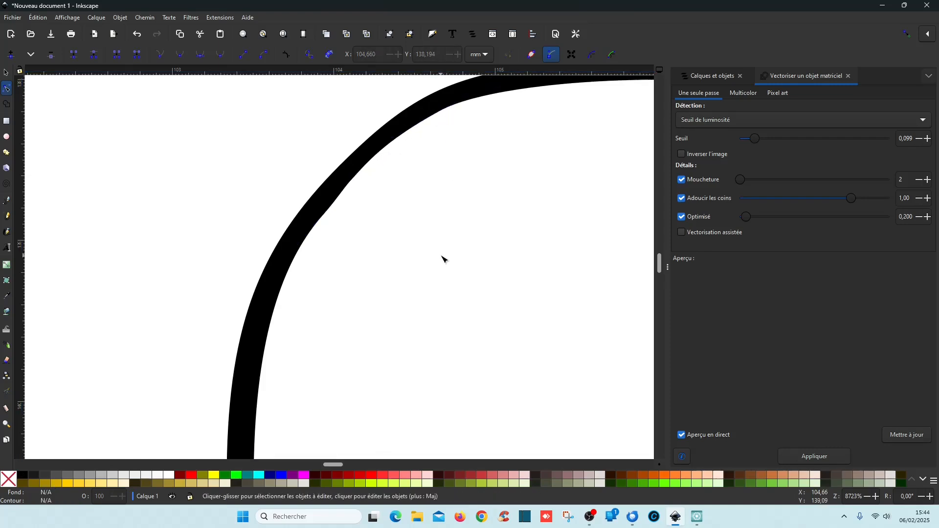
{"action": "left_click", "coordinate": [369, 164]}
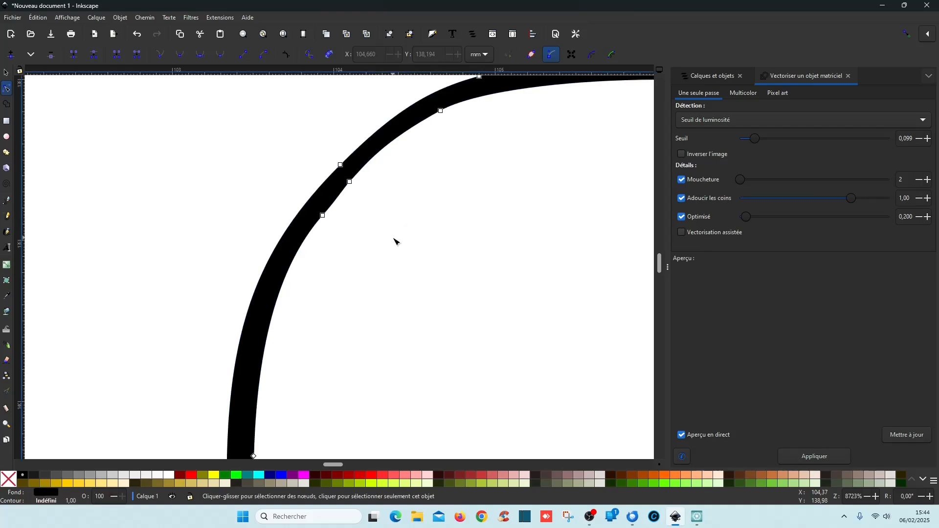
{"action": "left_click_drag", "start_coordinate": [410, 259], "coordinate": [309, 178]}
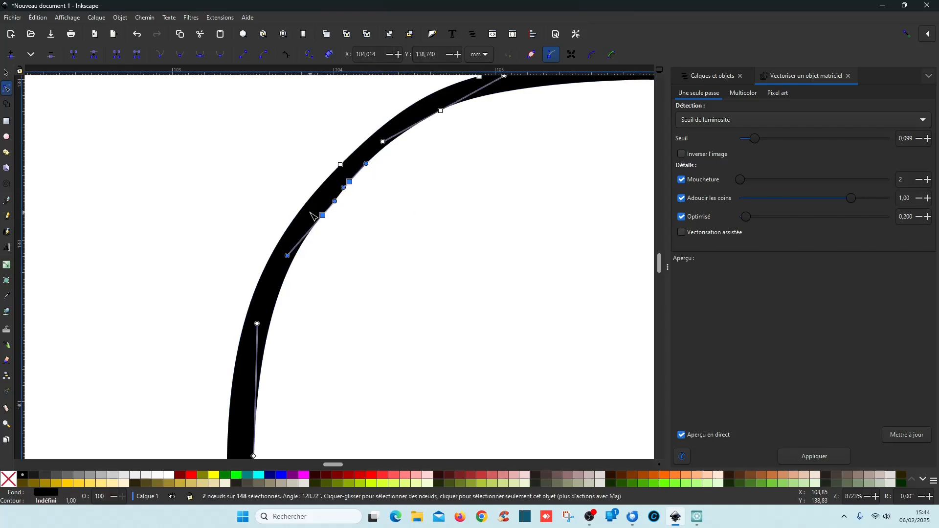
{"action": "key", "text": "Delete"}
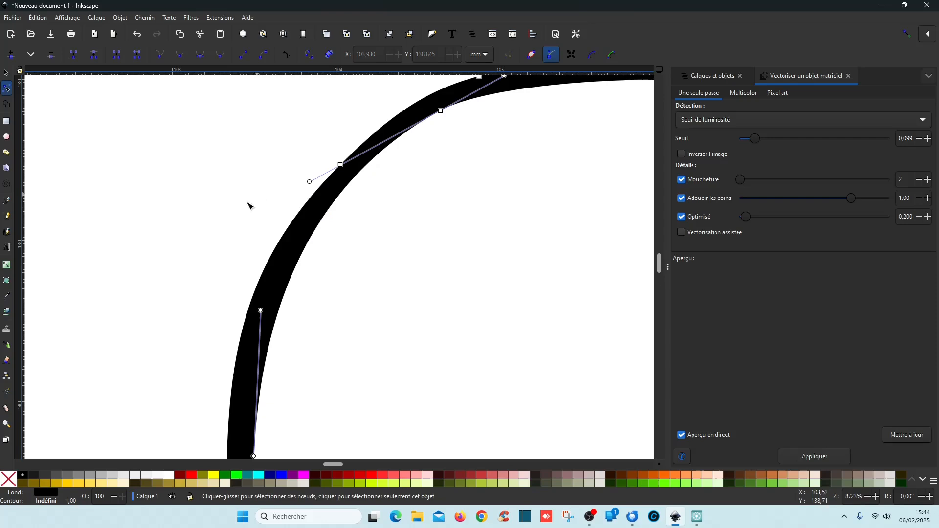
{"action": "left_click_drag", "start_coordinate": [261, 310], "coordinate": [244, 316]}
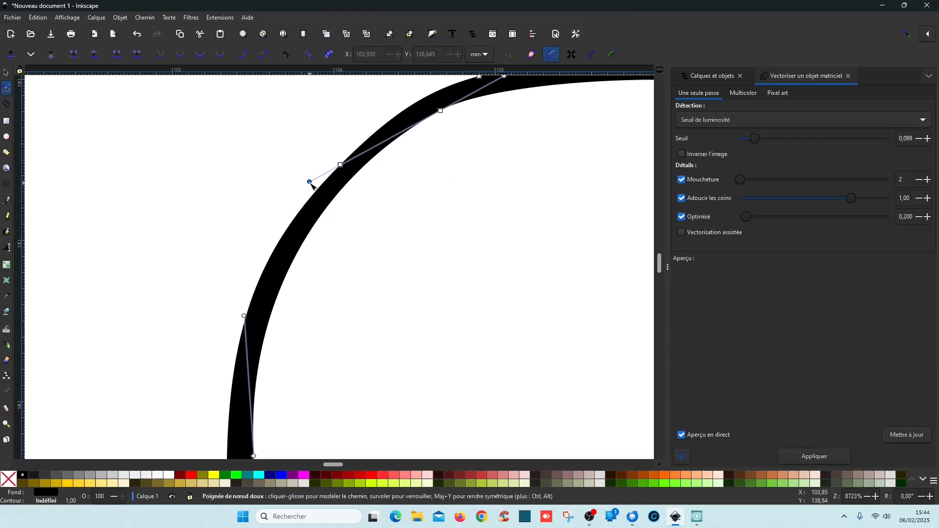
{"action": "scroll", "coordinate": [369, 201], "scroll_direction": "down", "scroll_amount": 3}
{"action": "left_click", "coordinate": [460, 226]}
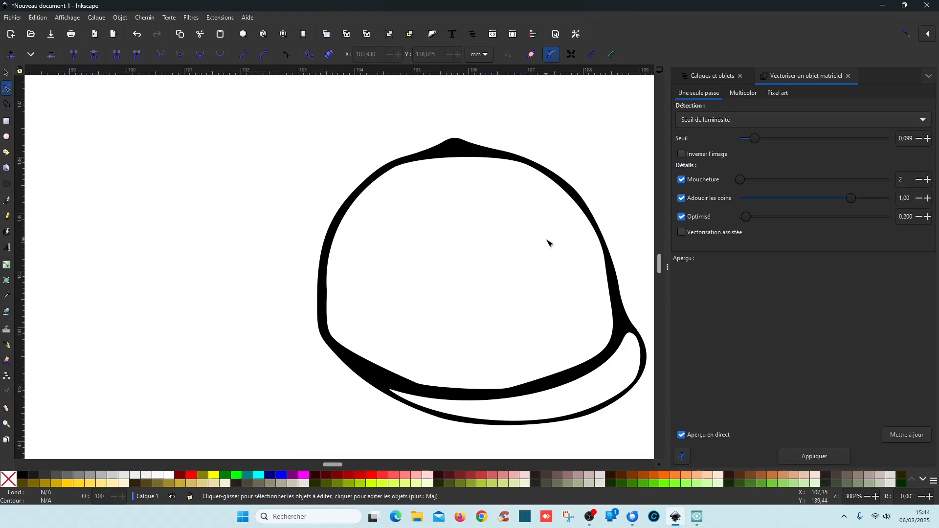
Shift the node on the cap's inner upper-right edge about 0.02 mm left and 0.02 mm down.
{"action": "left_click", "coordinate": [569, 193]}
{"action": "scroll", "coordinate": [530, 201], "scroll_direction": "up", "scroll_amount": 3}
{"action": "left_click_drag", "start_coordinate": [380, 273], "coordinate": [341, 293]}
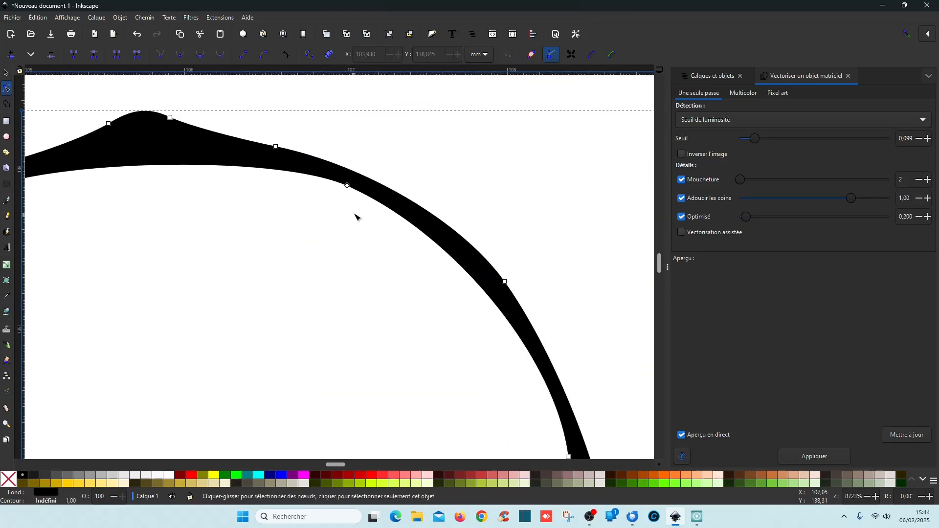
{"action": "left_click_drag", "start_coordinate": [347, 189], "coordinate": [343, 191]}
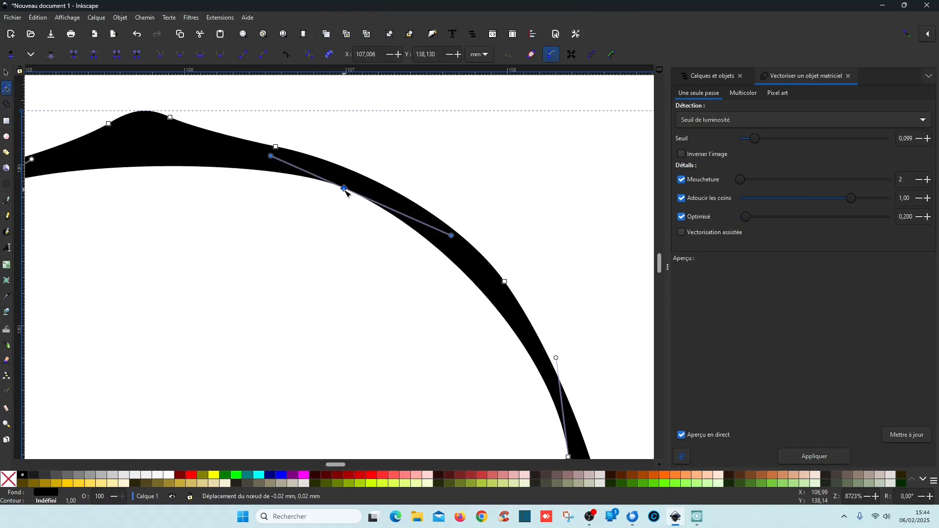
{"action": "left_click", "coordinate": [495, 174]}
Smooth the cap's inner right edge by pulling the upper handle of its node inward.
{"action": "scroll", "coordinate": [587, 319], "scroll_direction": "down", "scroll_amount": 5}
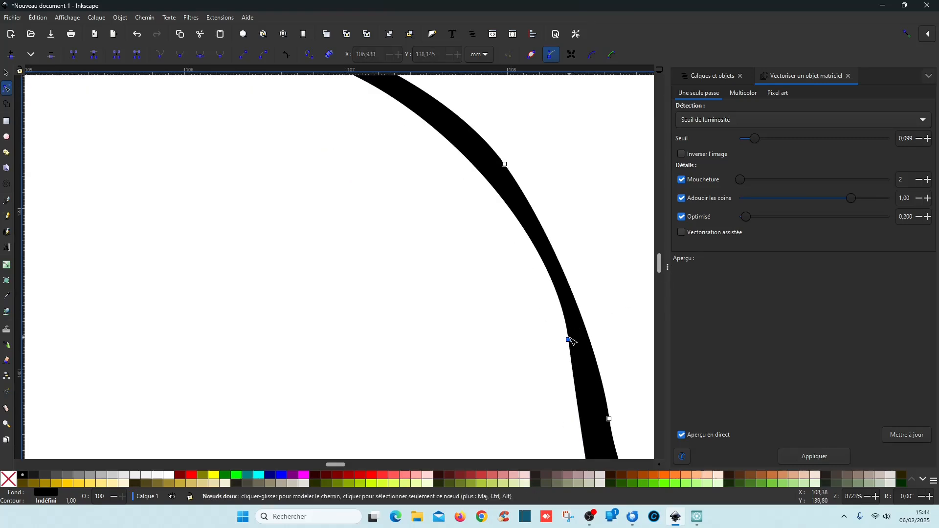
{"action": "left_click", "coordinate": [568, 340]}
{"action": "left_click_drag", "start_coordinate": [556, 240], "coordinate": [542, 243]}
{"action": "left_click", "coordinate": [614, 352]}
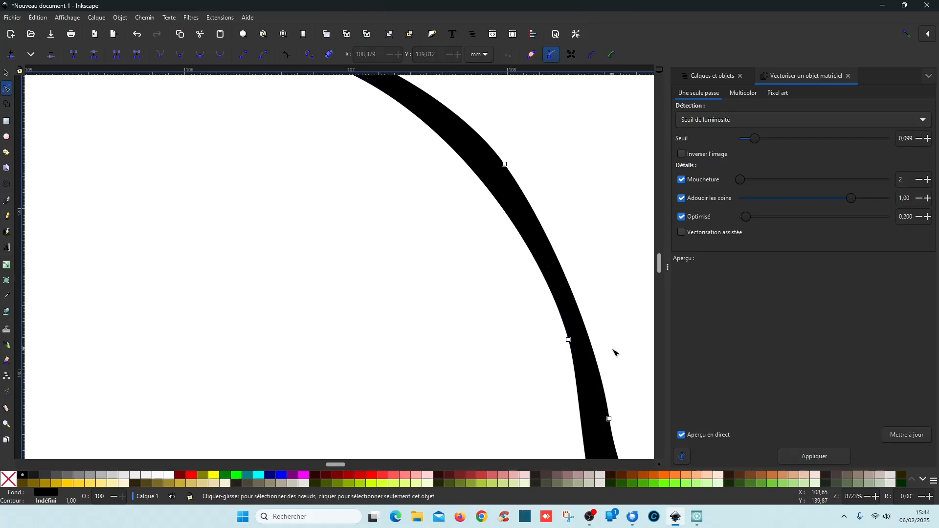
{"action": "scroll", "coordinate": [612, 315], "scroll_direction": "down", "scroll_amount": 4}
{"action": "left_click", "coordinate": [580, 184]}
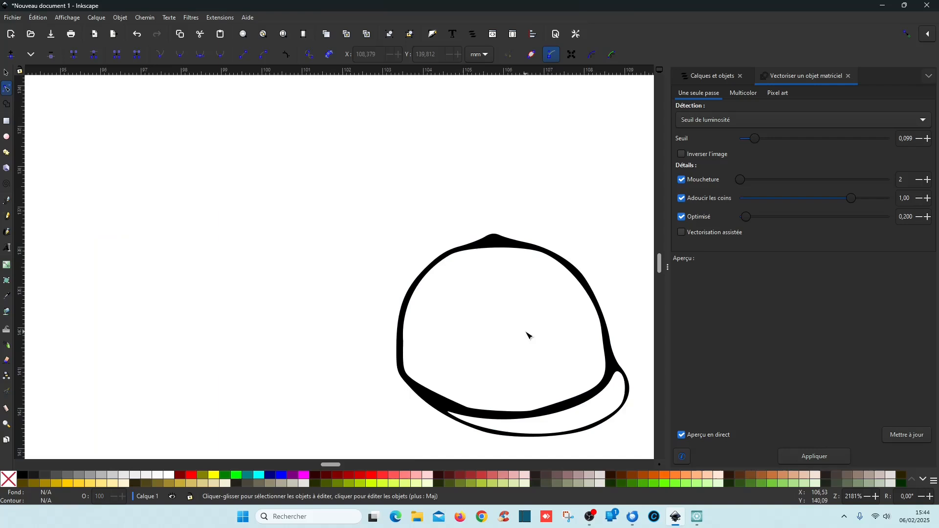
Delete the angular node on the cap's inner bottom edge, above the visor, to smooth the curve.
{"action": "left_click_drag", "start_coordinate": [527, 335], "coordinate": [420, 222]}
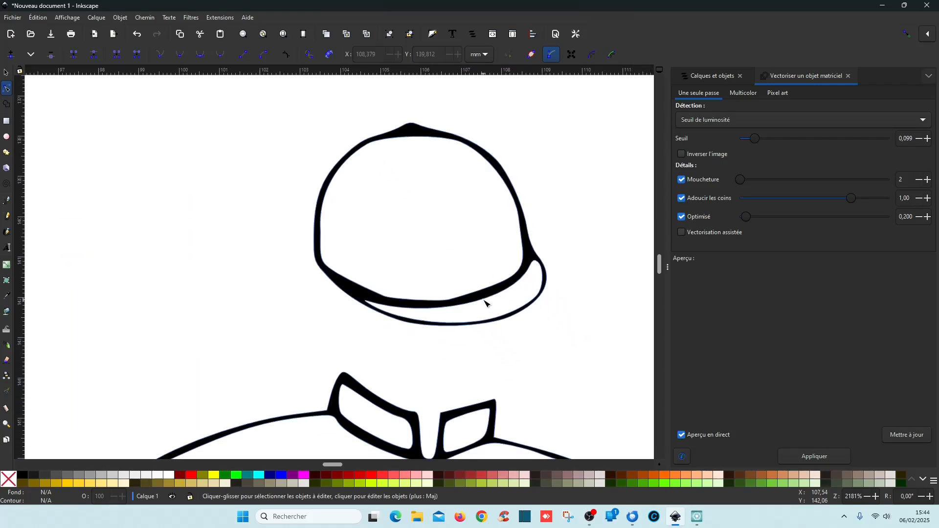
{"action": "left_click", "coordinate": [486, 304]}
{"action": "scroll", "coordinate": [465, 308], "scroll_direction": "up", "scroll_amount": 4}
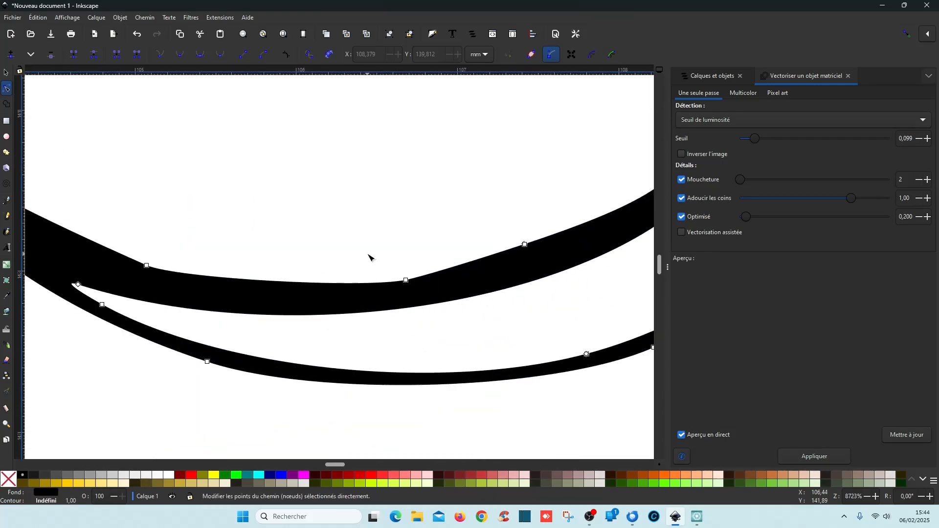
{"action": "left_click_drag", "start_coordinate": [369, 258], "coordinate": [415, 303]}
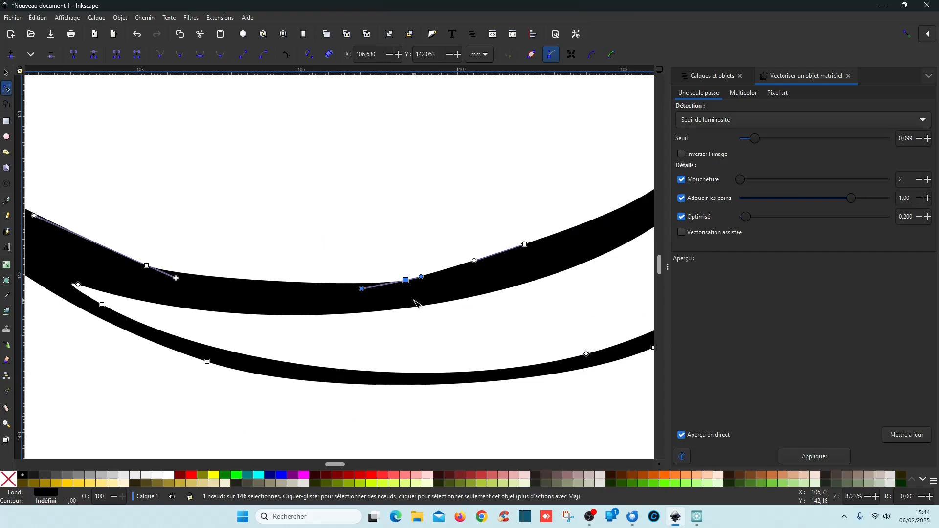
{"action": "key", "text": "Delete"}
{"action": "scroll", "coordinate": [416, 301], "scroll_direction": "down", "scroll_amount": 5}
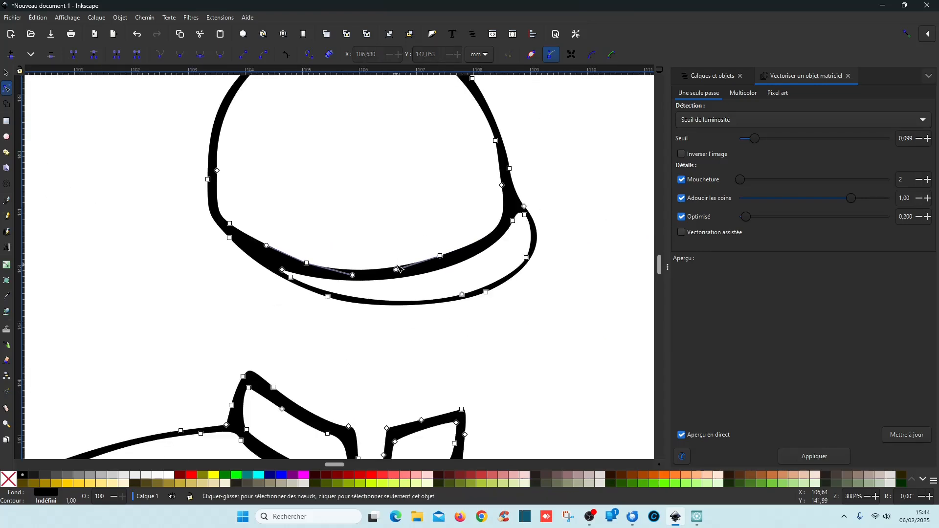
{"action": "left_click", "coordinate": [481, 336]}
{"action": "scroll", "coordinate": [481, 341], "scroll_direction": "down", "scroll_amount": 1}
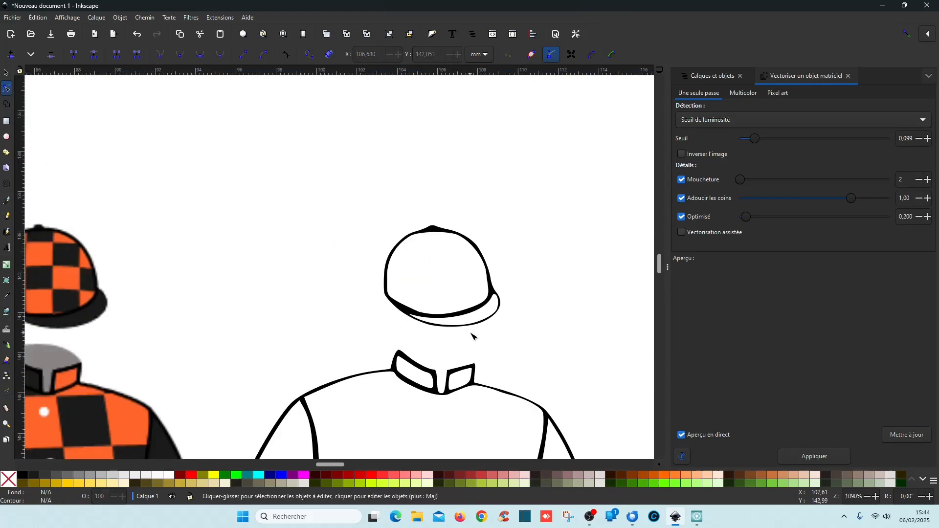
Save the drawing as "logo casaque" in the Motifs folder, replacing the existing file.
{"action": "key", "text": "ctrl+s"}
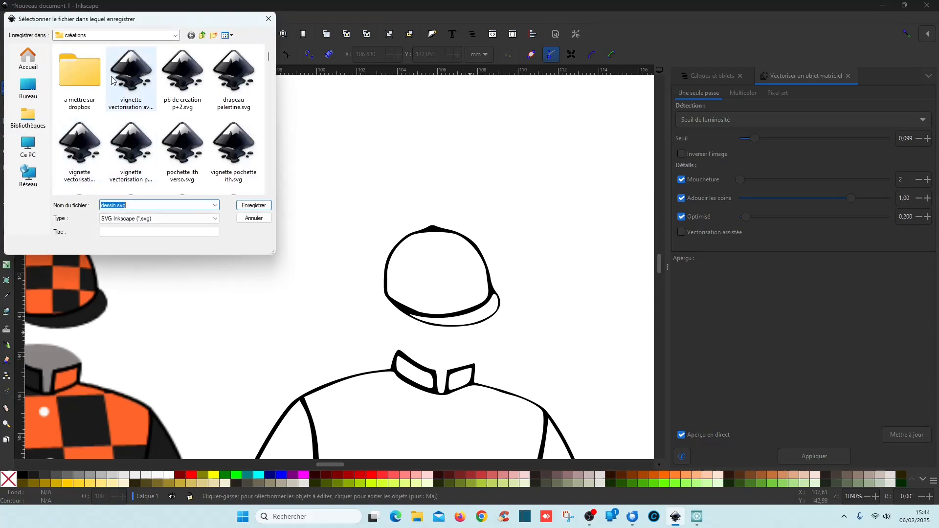
{"action": "left_click", "coordinate": [31, 63]}
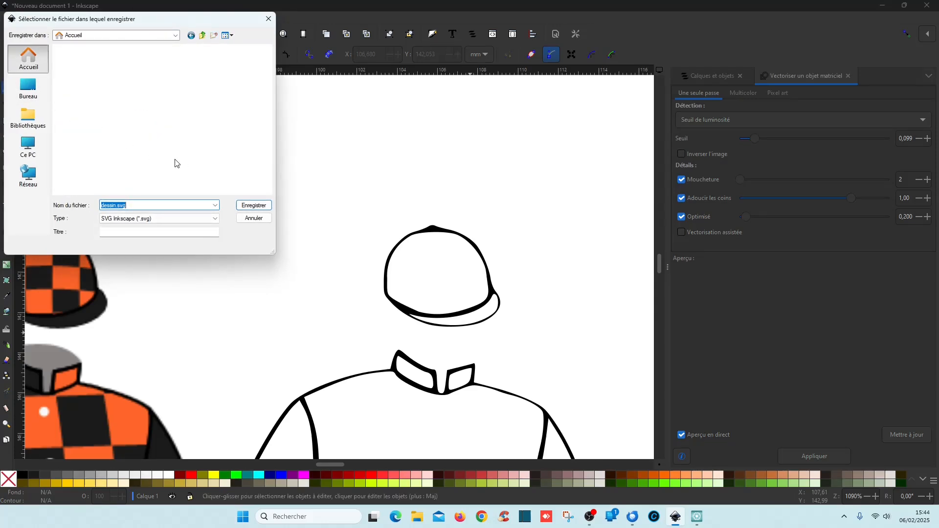
{"action": "scroll", "coordinate": [159, 159], "scroll_direction": "down", "scroll_amount": 3}
{"action": "double_click", "coordinate": [131, 101]}
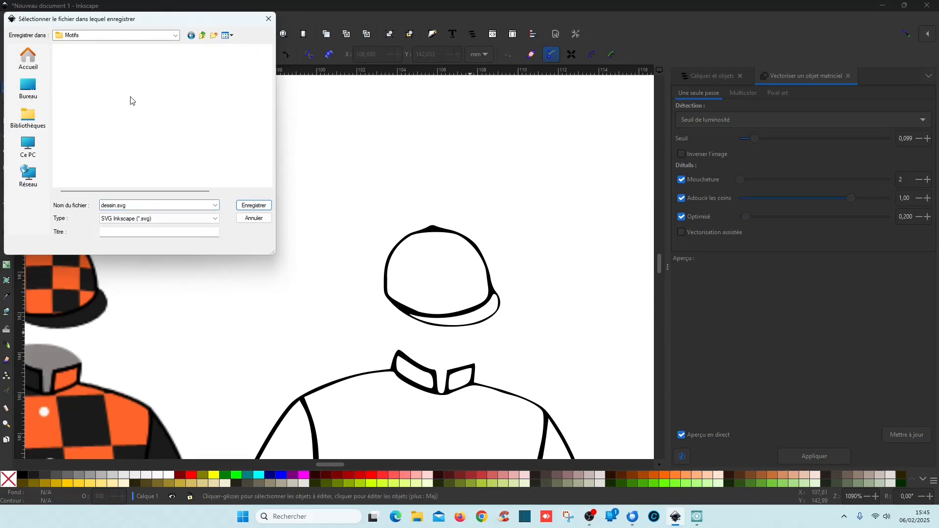
{"action": "left_click_drag", "start_coordinate": [129, 205], "coordinate": [78, 207]}
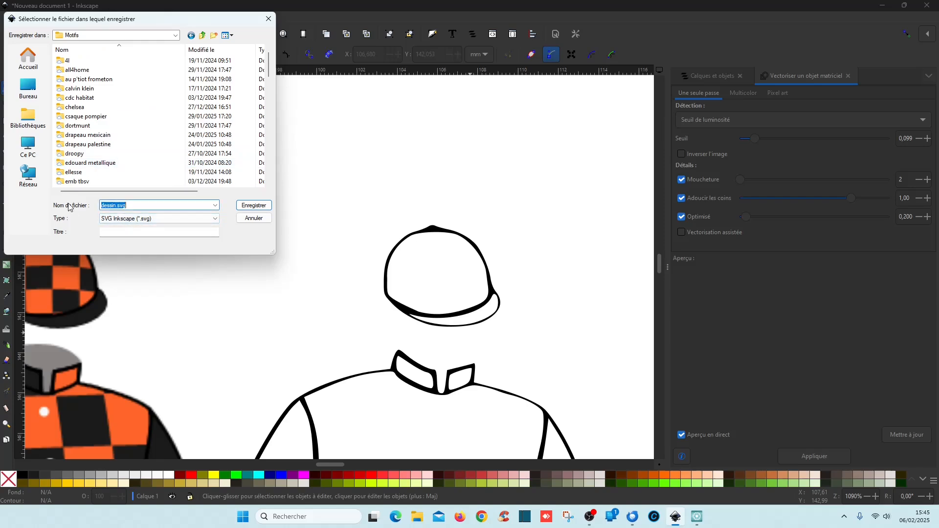
{"action": "type", "text": "logo c"}
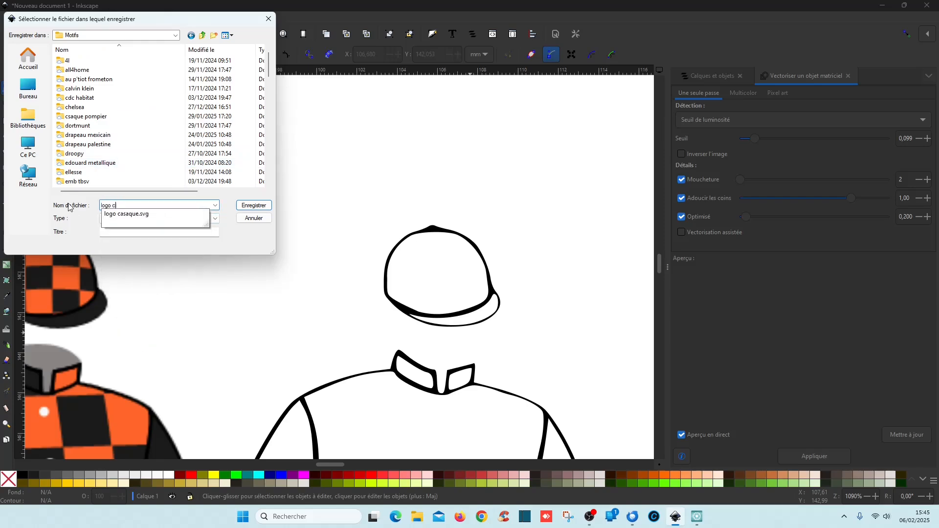
{"action": "type", "text": "asaque"}
{"action": "key", "text": "Return"}
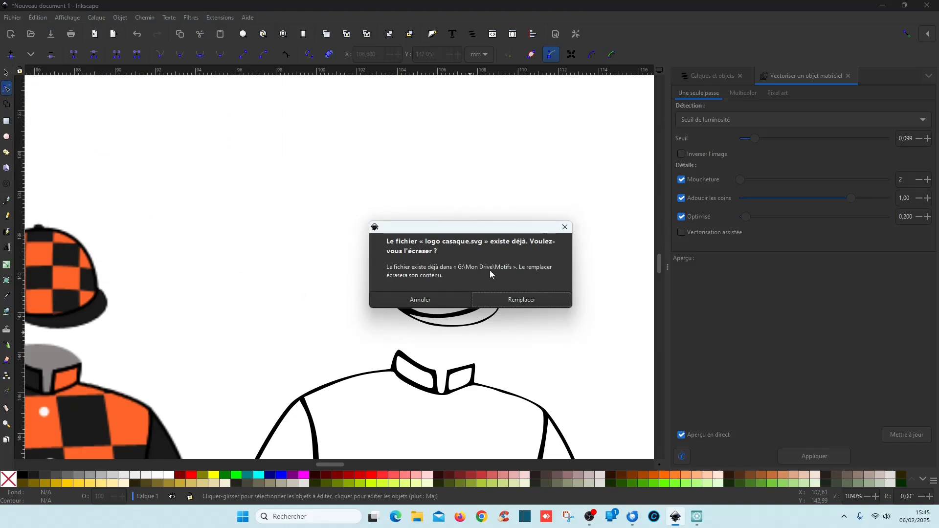
{"action": "left_click", "coordinate": [523, 299]}
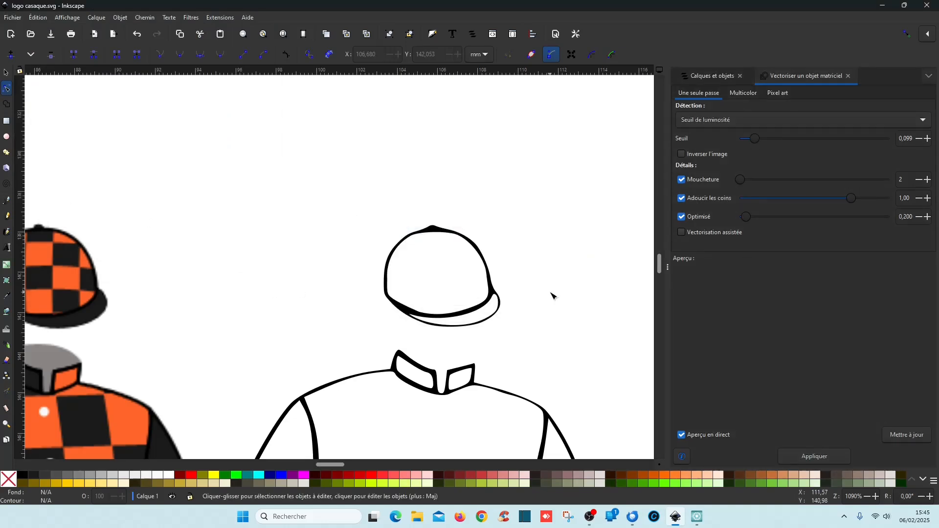
Change the traced outline's fill to light grey.
{"action": "scroll", "coordinate": [552, 296], "scroll_direction": "down", "scroll_amount": 4}
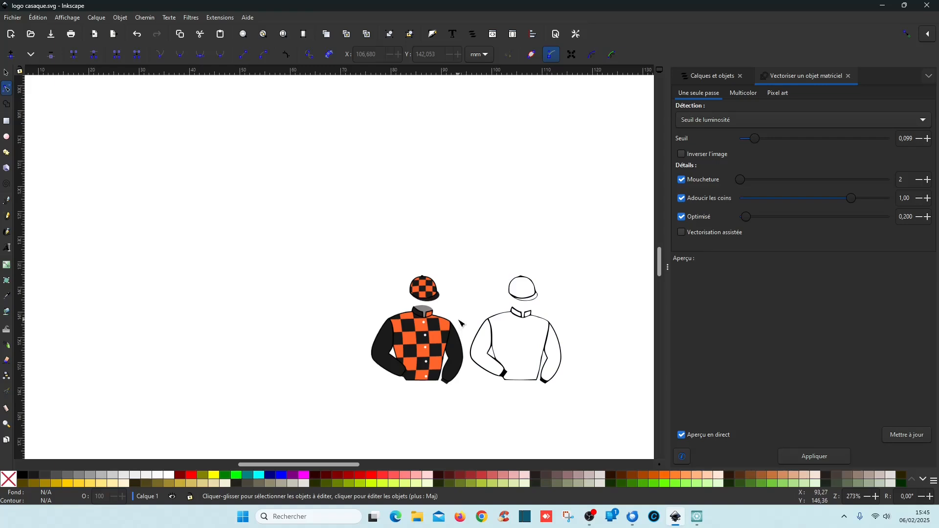
{"action": "scroll", "coordinate": [459, 320], "scroll_direction": "up", "scroll_amount": 1}
{"action": "scroll", "coordinate": [458, 318], "scroll_direction": "down", "scroll_amount": 3}
{"action": "scroll", "coordinate": [452, 300], "scroll_direction": "up", "scroll_amount": 2}
{"action": "scroll", "coordinate": [453, 300], "scroll_direction": "up", "scroll_amount": 1}
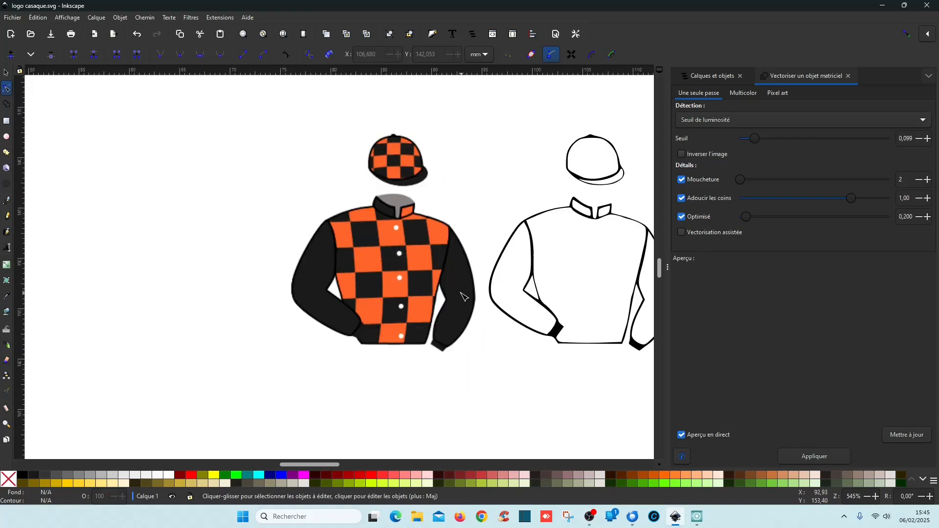
{"action": "left_click_drag", "start_coordinate": [463, 296], "coordinate": [304, 313]}
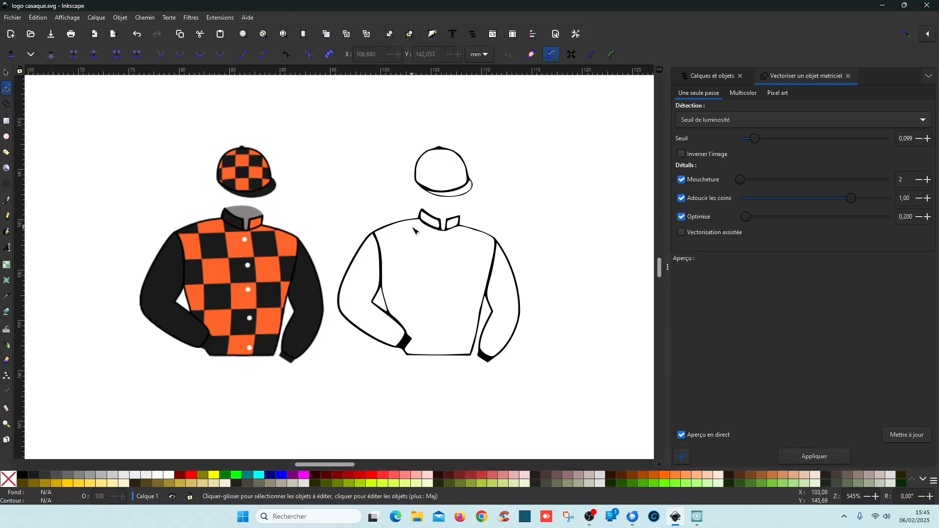
{"action": "left_click", "coordinate": [380, 243]}
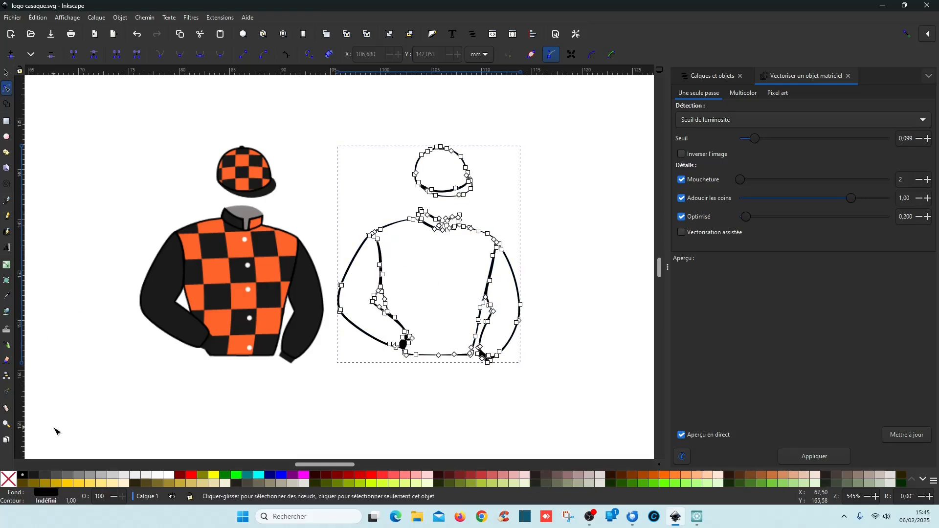
{"action": "left_click", "coordinate": [118, 474]}
{"action": "left_click", "coordinate": [399, 420]}
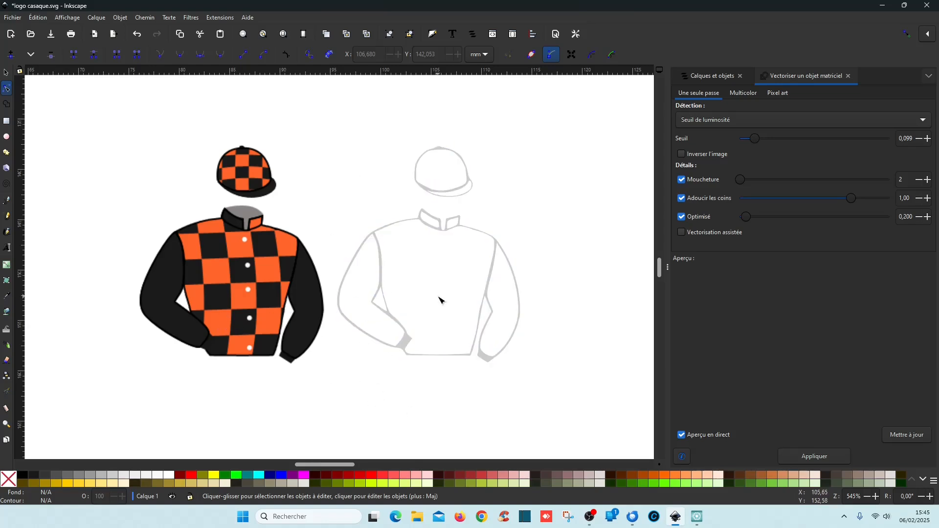
Close the bitmap tracing dialog so the layers and objects list is shown, and deselect the traced outline.
{"action": "left_click", "coordinate": [6, 73]}
{"action": "left_click", "coordinate": [421, 221]}
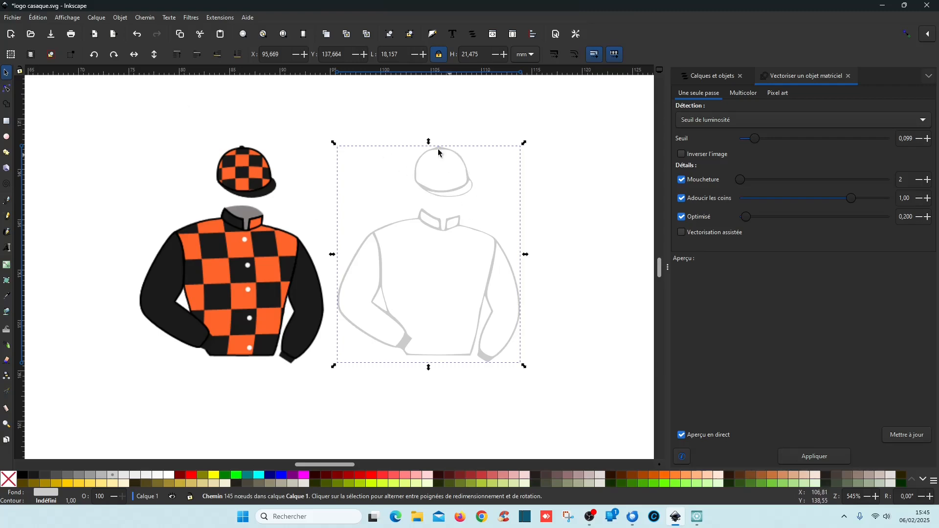
{"action": "left_click", "coordinate": [146, 17]}
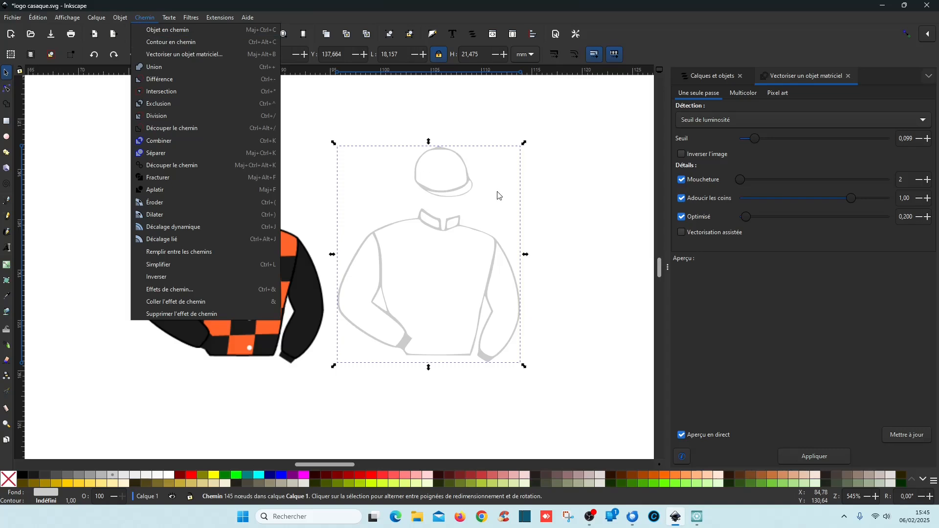
{"action": "left_click", "coordinate": [532, 206]}
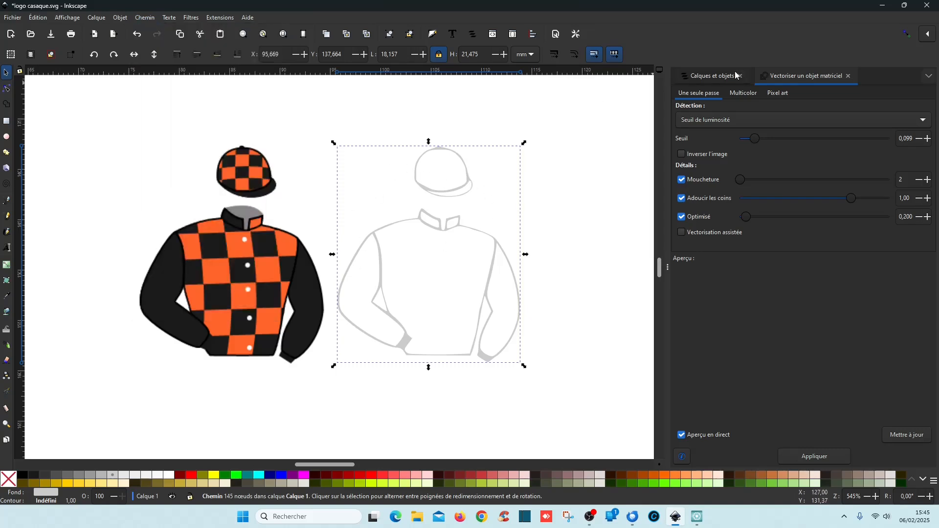
{"action": "left_click", "coordinate": [849, 76]}
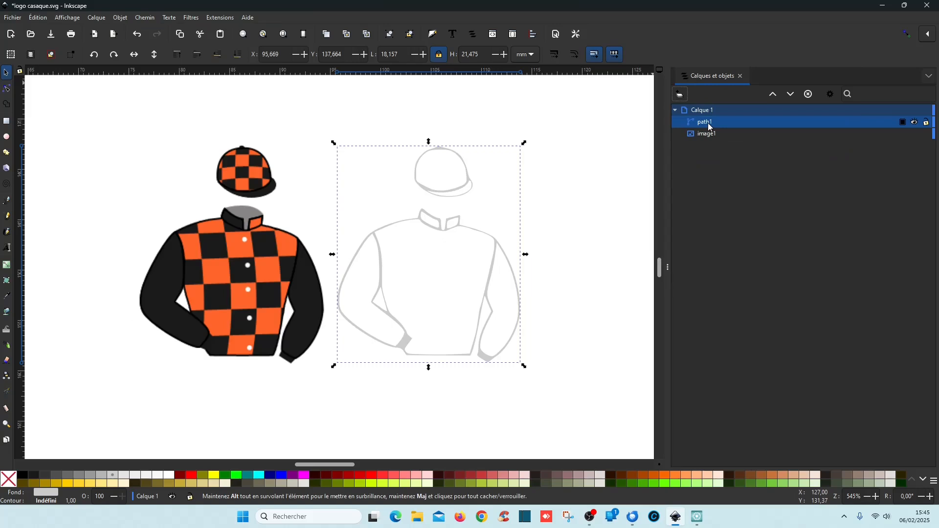
{"action": "left_click", "coordinate": [603, 257]}
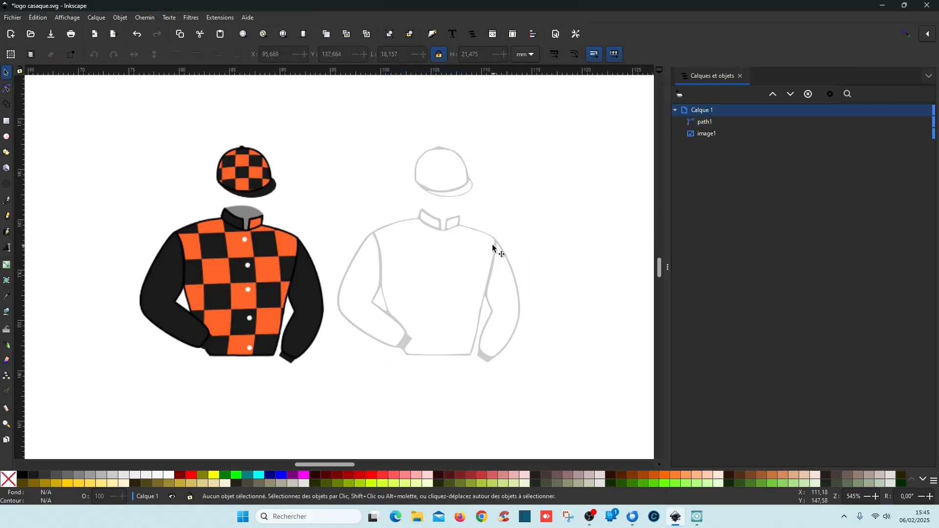
Split the traced outline into separate unconnected paths for the jacket and the cap with Split Path (Découper le chemin), and deselect them.
{"action": "left_click", "coordinate": [462, 227]}
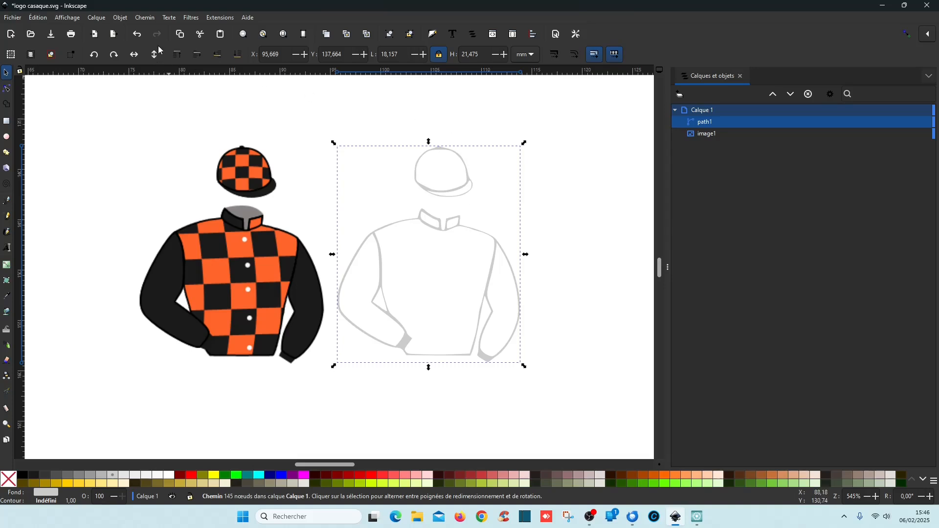
{"action": "left_click", "coordinate": [150, 19]}
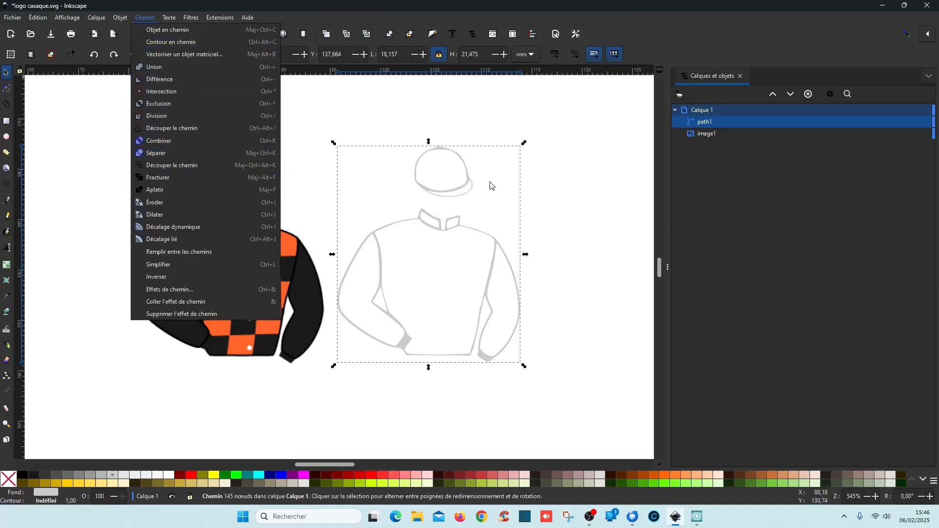
{"action": "left_click", "coordinate": [185, 167]}
{"action": "left_click", "coordinate": [694, 154]}
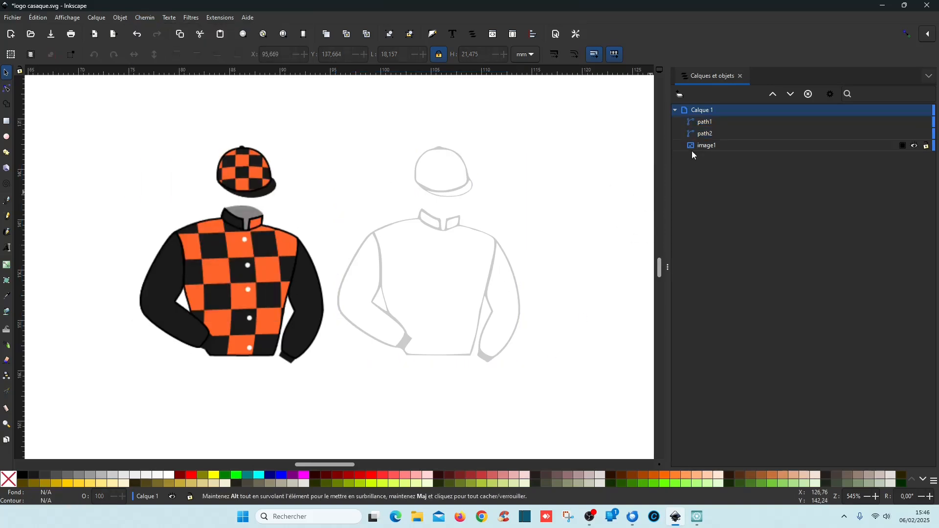
Rename the jacket path "veste" and the cap path "casque".
{"action": "left_click", "coordinate": [718, 125]}
{"action": "left_click", "coordinate": [718, 123]}
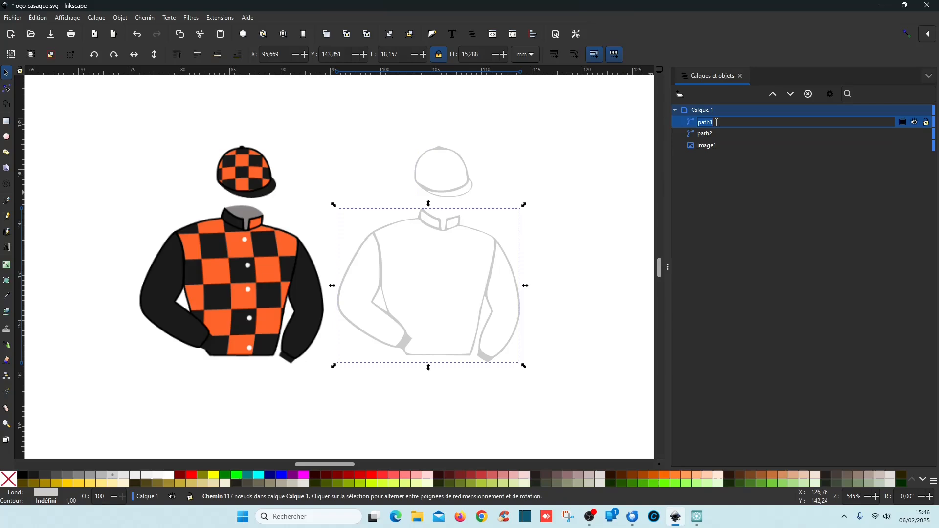
{"action": "type", "text": "veste"}
{"action": "key", "text": "Return"}
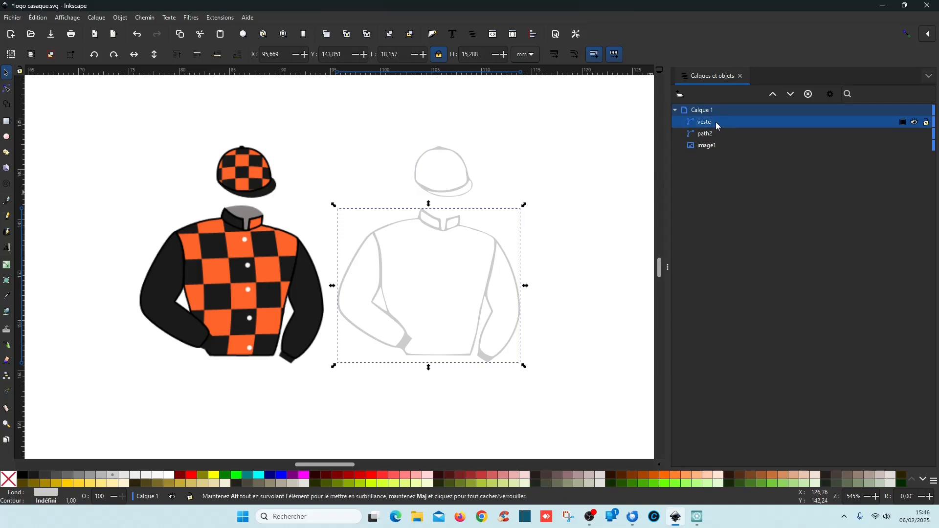
{"action": "double_click", "coordinate": [708, 134]}
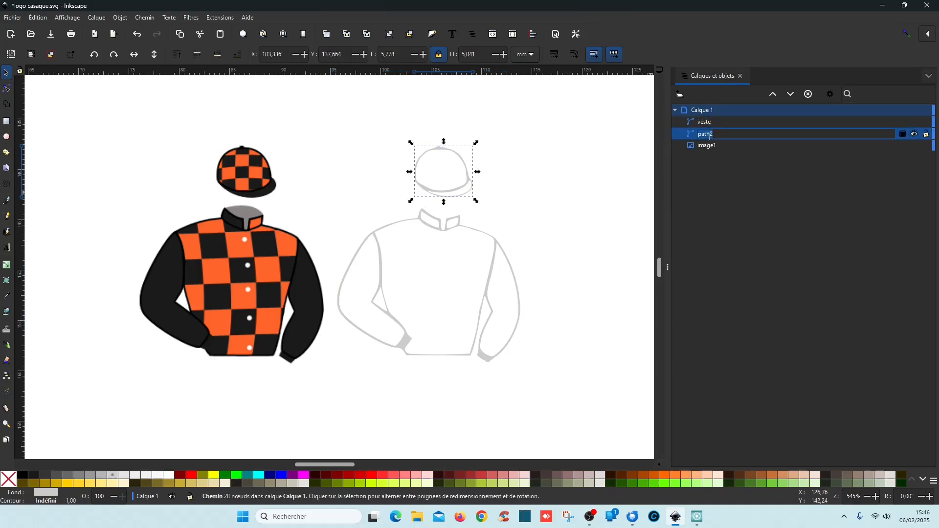
{"action": "type", "text": "casque"}
{"action": "key", "text": "Return"}
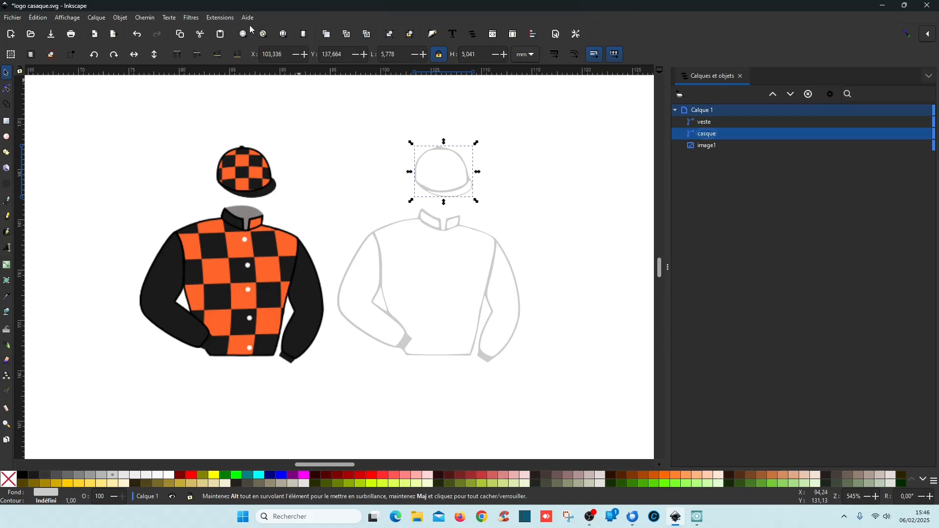
Break the cap path apart (Séparer) and lower its full silhouette two places, beneath the visor and inner cap shapes.
{"action": "left_click", "coordinate": [148, 21]}
{"action": "left_click", "coordinate": [194, 151]}
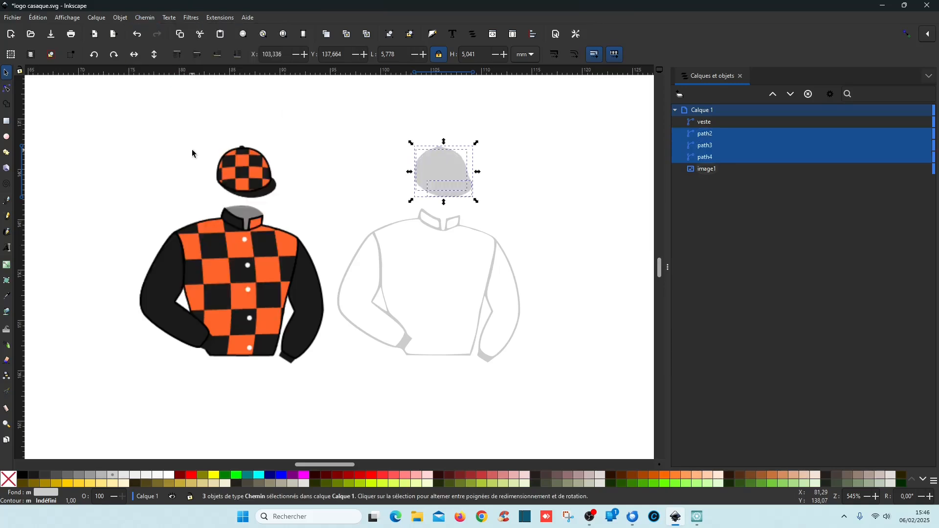
{"action": "left_click", "coordinate": [723, 157]}
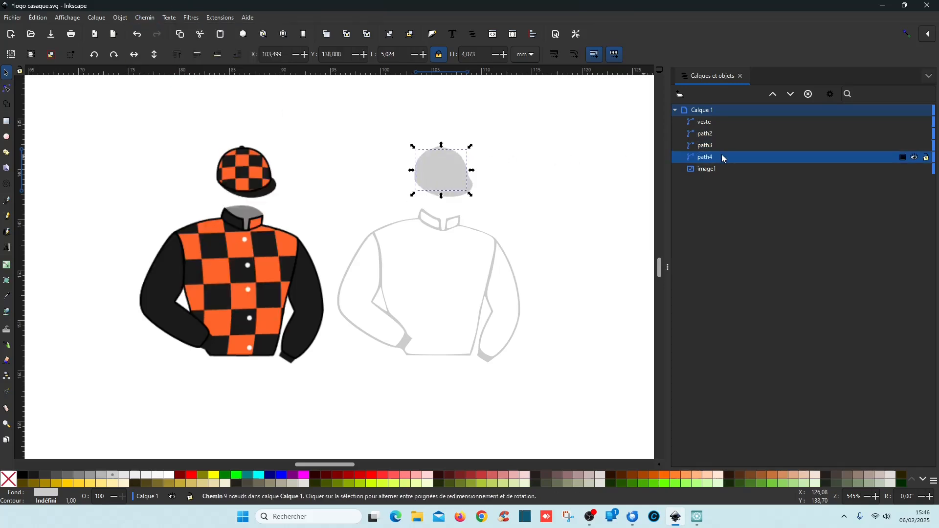
{"action": "left_click", "coordinate": [716, 146]}
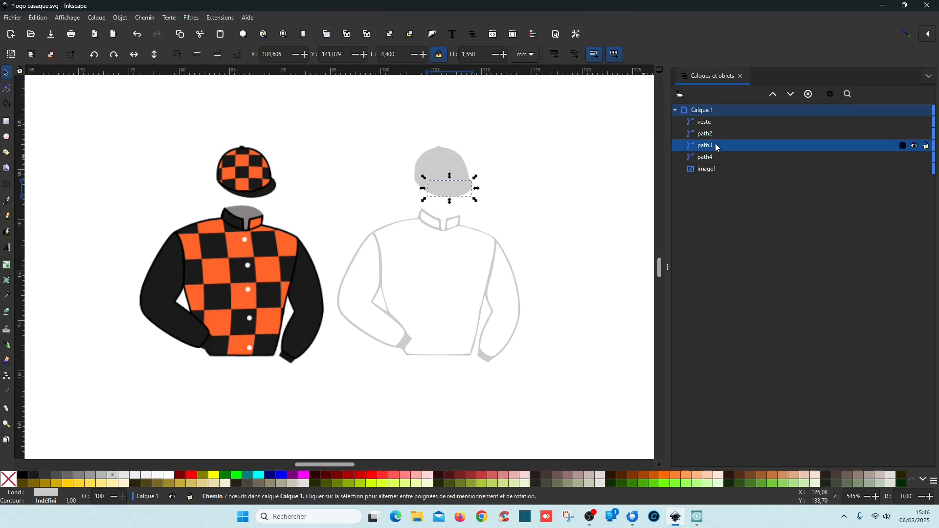
{"action": "left_click", "coordinate": [717, 135]}
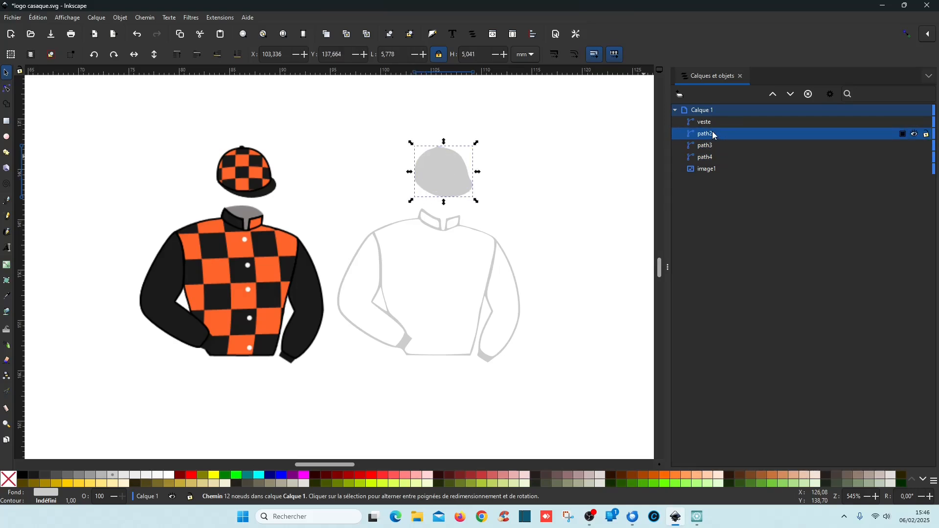
{"action": "left_click", "coordinate": [791, 94]}
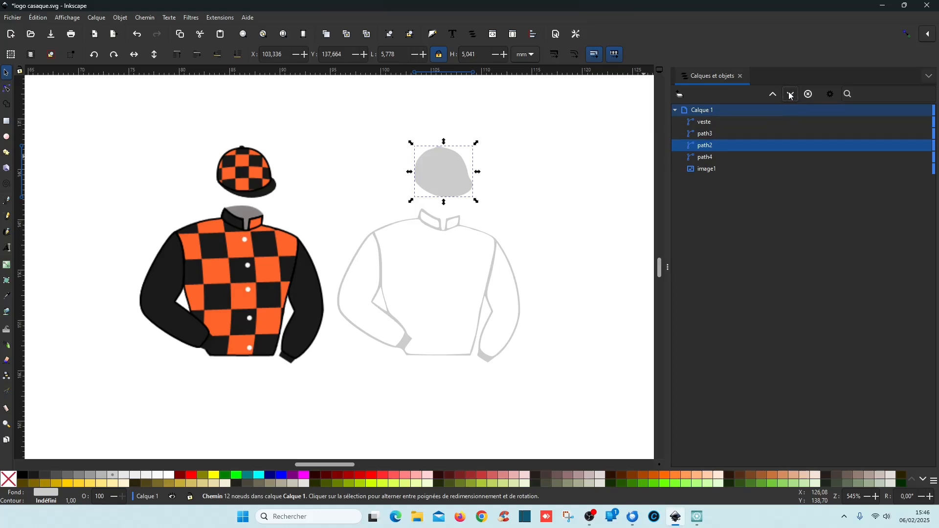
{"action": "left_click", "coordinate": [792, 94]}
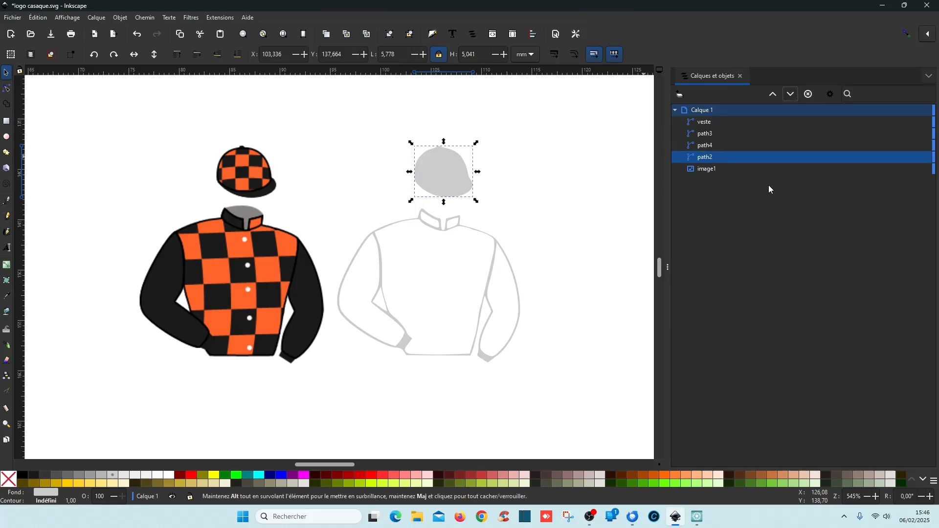
Fill the inner cap shape with the orange sampled from the original cap and rename it "int".
{"action": "left_click", "coordinate": [724, 145]}
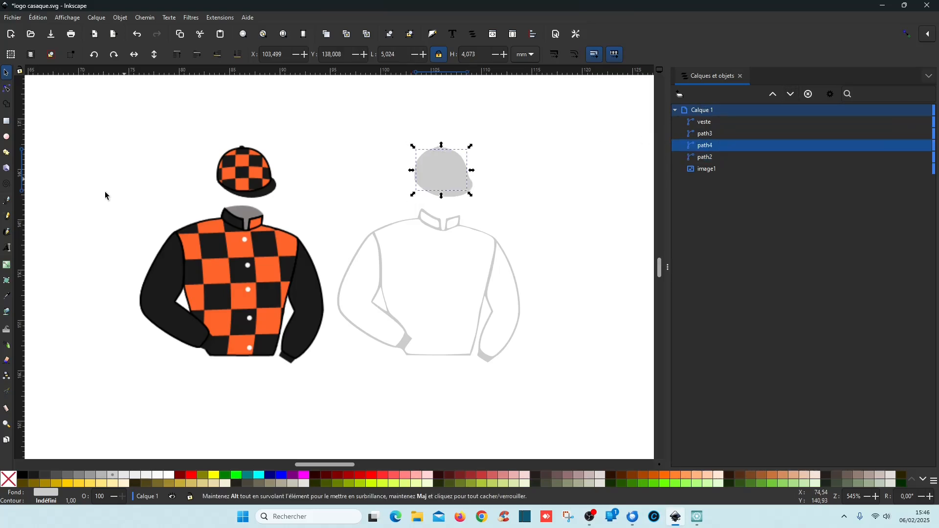
{"action": "left_click", "coordinate": [7, 296]}
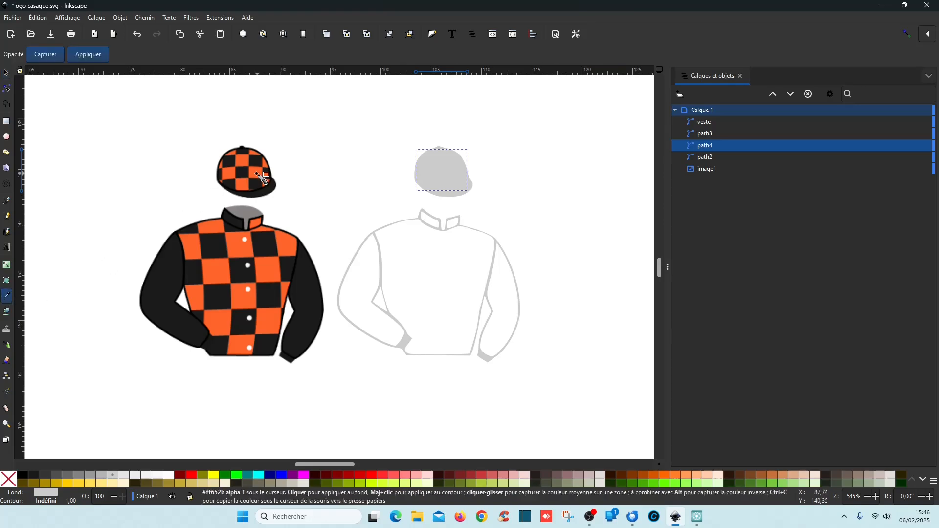
{"action": "left_click", "coordinate": [264, 179]}
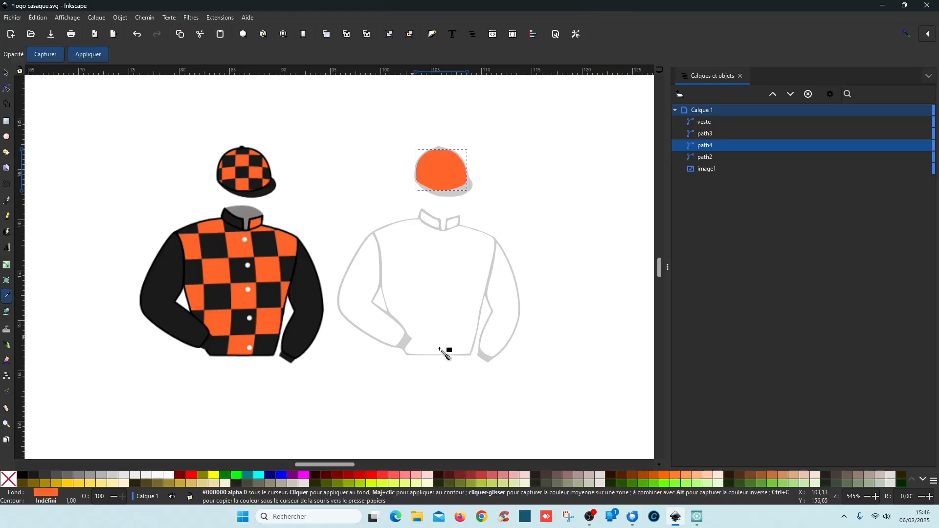
{"action": "double_click", "coordinate": [713, 145]}
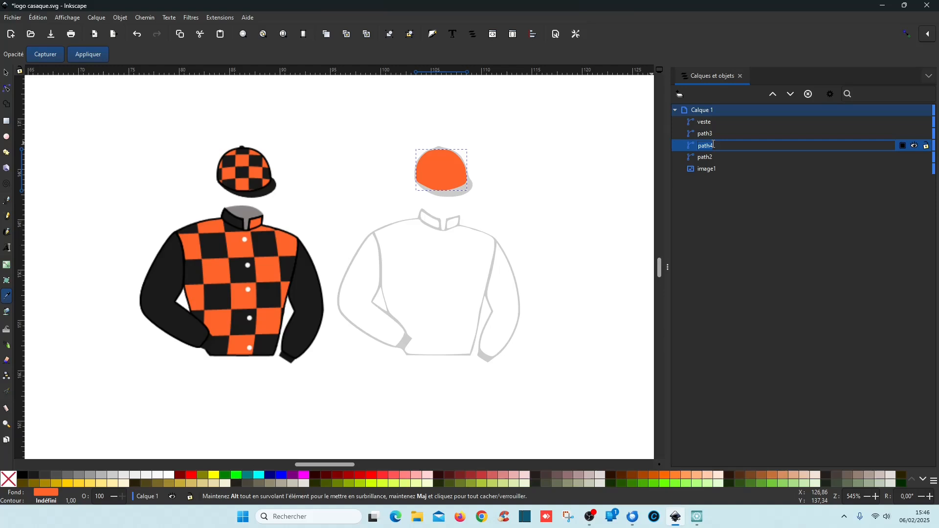
{"action": "type", "text": "int"}
{"action": "key", "text": "Return"}
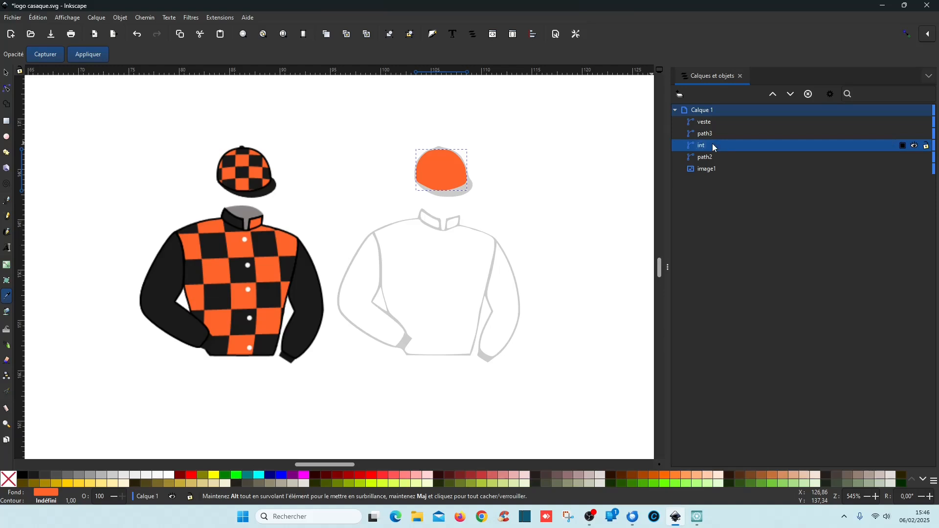
Fill the visor's inner shape with the near-black sampled from the original cap's visor, and deselect it.
{"action": "left_click", "coordinate": [712, 156]}
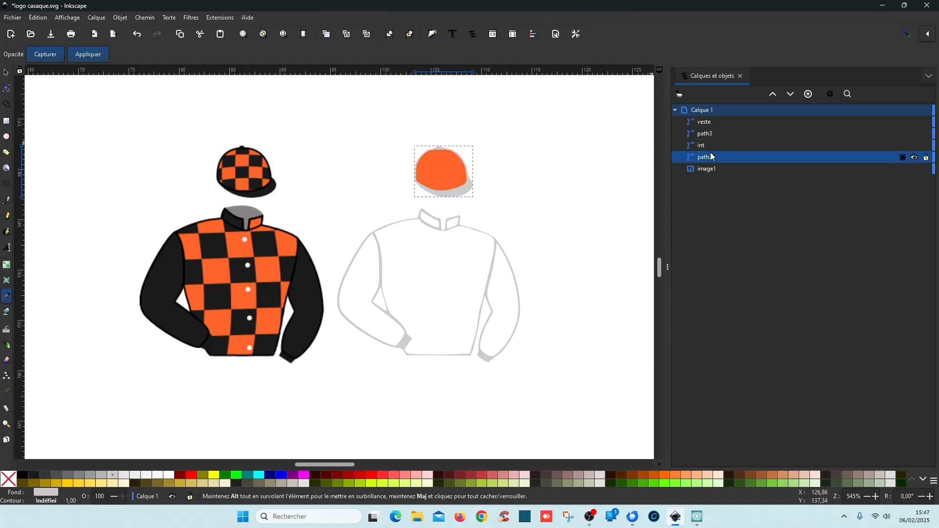
{"action": "left_click", "coordinate": [713, 134]}
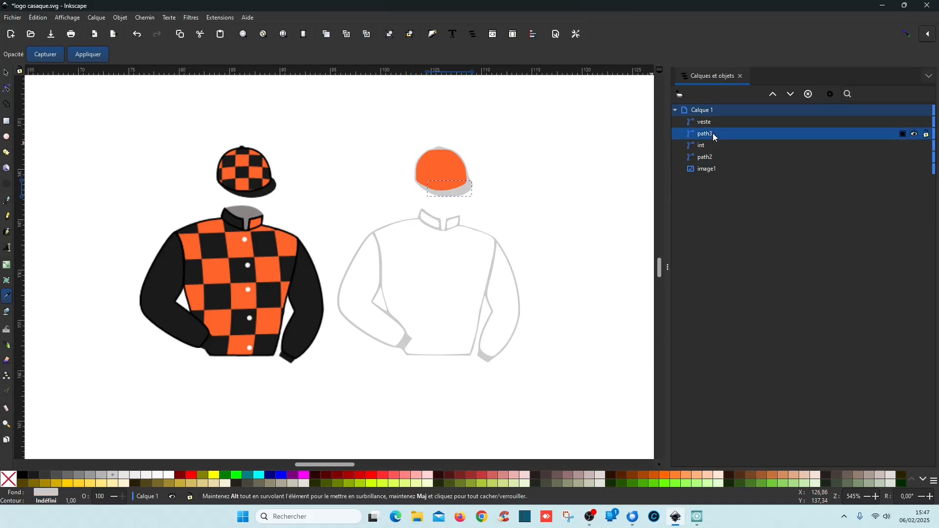
{"action": "left_click", "coordinate": [277, 191]}
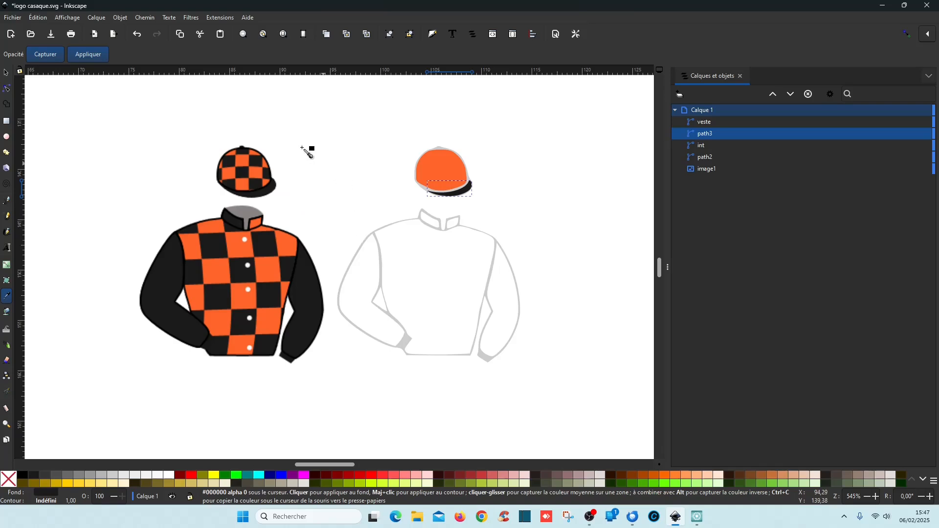
{"action": "left_click", "coordinate": [6, 72]}
{"action": "left_click", "coordinate": [608, 254]}
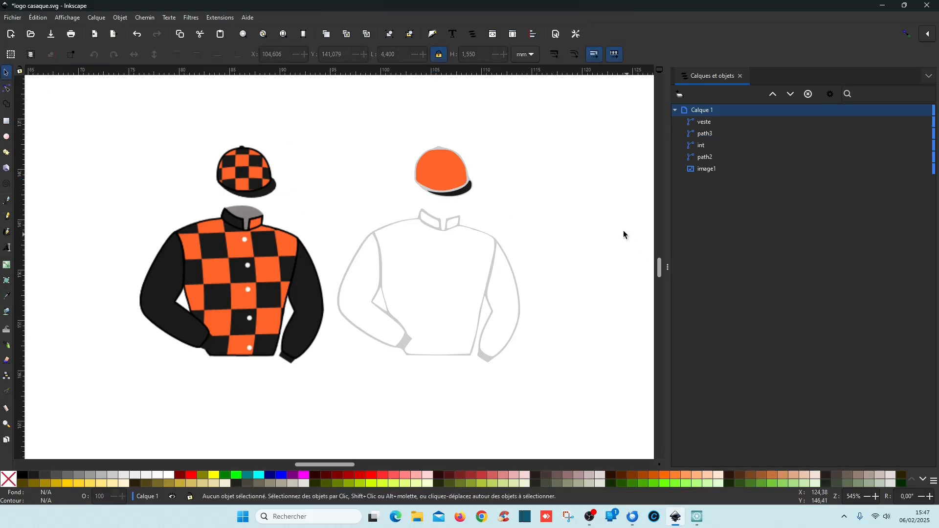
Rename the visor's inner shape "int visiere" and save the drawing.
{"action": "left_click", "coordinate": [721, 134]}
{"action": "left_click", "coordinate": [721, 134]}
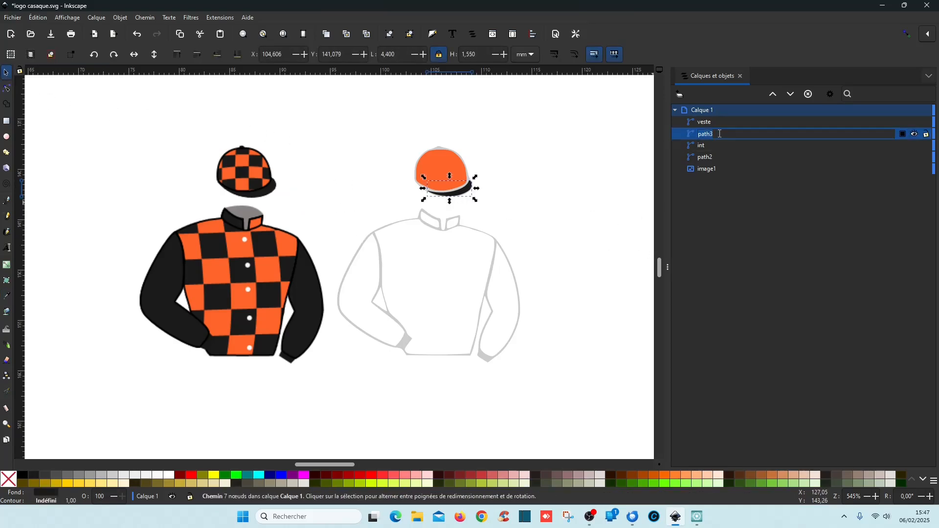
{"action": "type", "text": "visiere"}
{"action": "key", "text": "Return"}
{"action": "key", "text": "ctrl+s"}
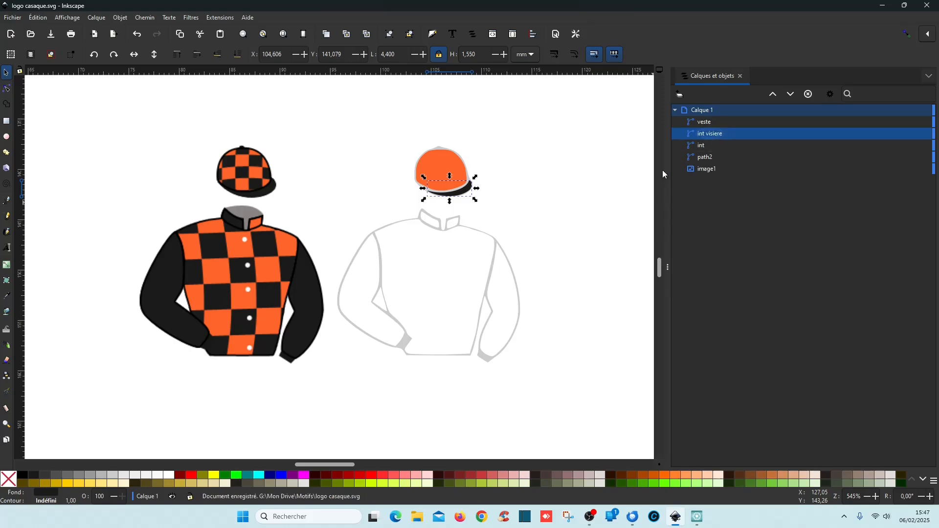
Trace the black square in the middle of the original cap with a closed four-corner Pen path about 1.3 mm wide.
{"action": "scroll", "coordinate": [453, 171], "scroll_direction": "up", "scroll_amount": 3}
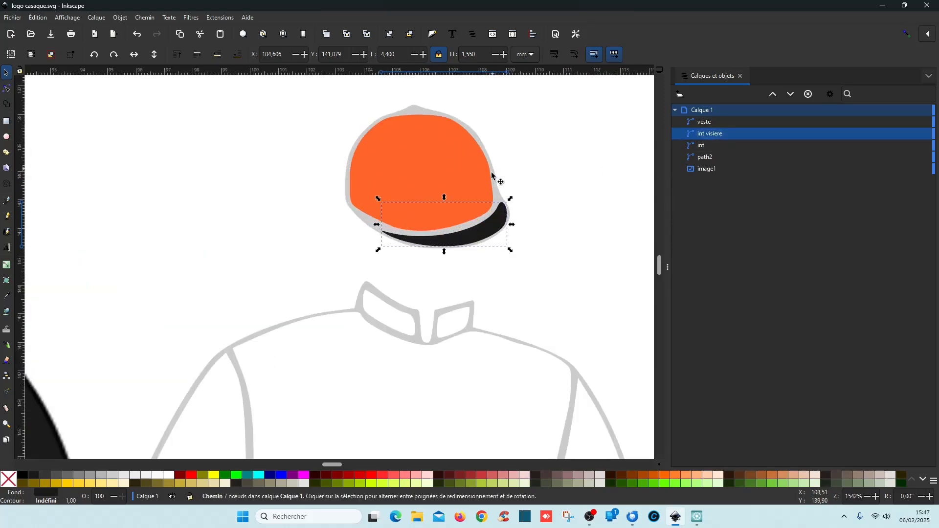
{"action": "left_click", "coordinate": [553, 253]}
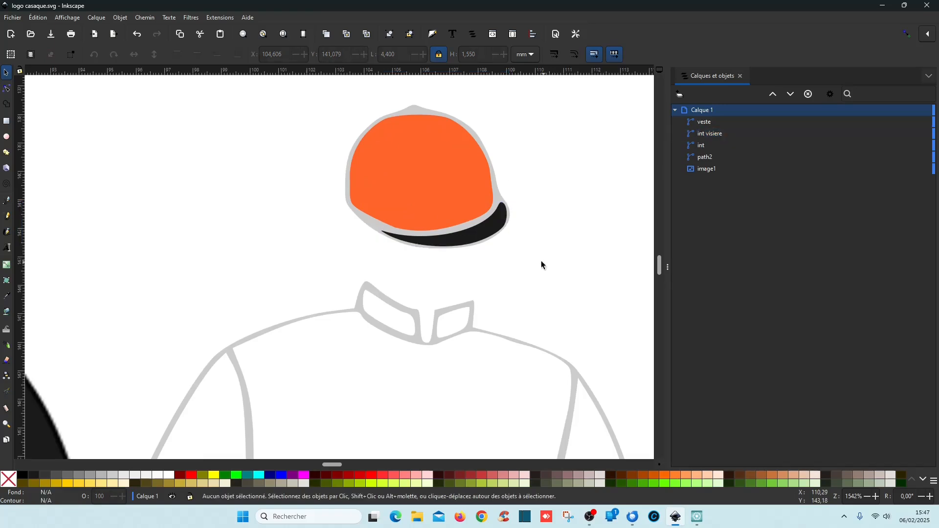
{"action": "scroll", "coordinate": [476, 241], "scroll_direction": "down", "scroll_amount": 2}
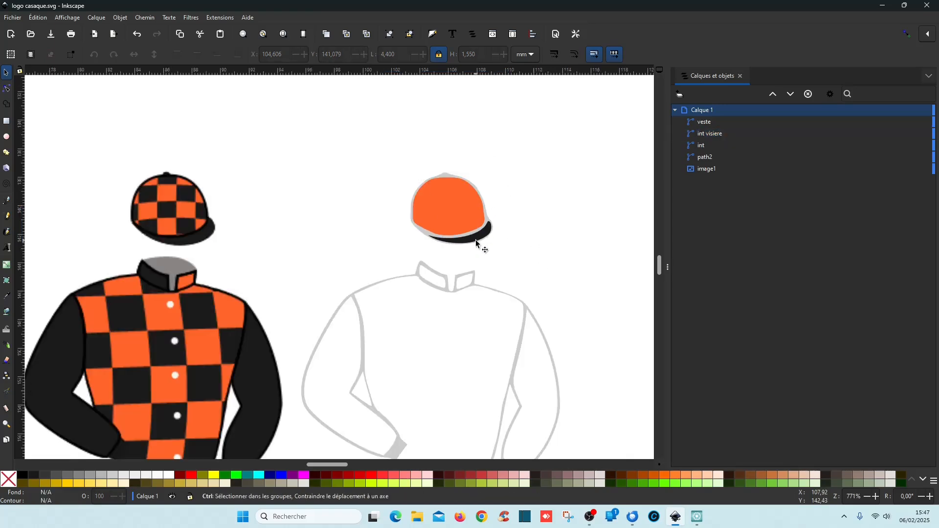
{"action": "scroll", "coordinate": [193, 234], "scroll_direction": "left", "scroll_amount": 4}
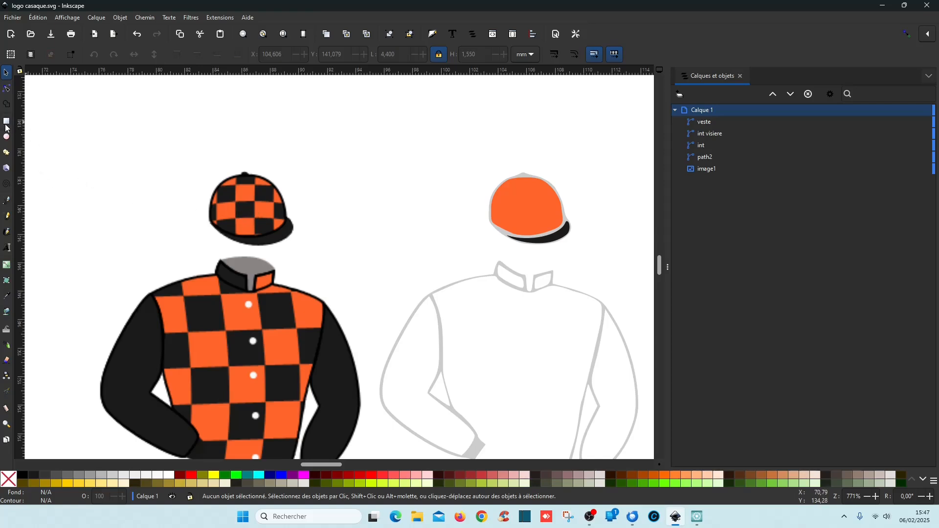
{"action": "left_click", "coordinate": [7, 201]}
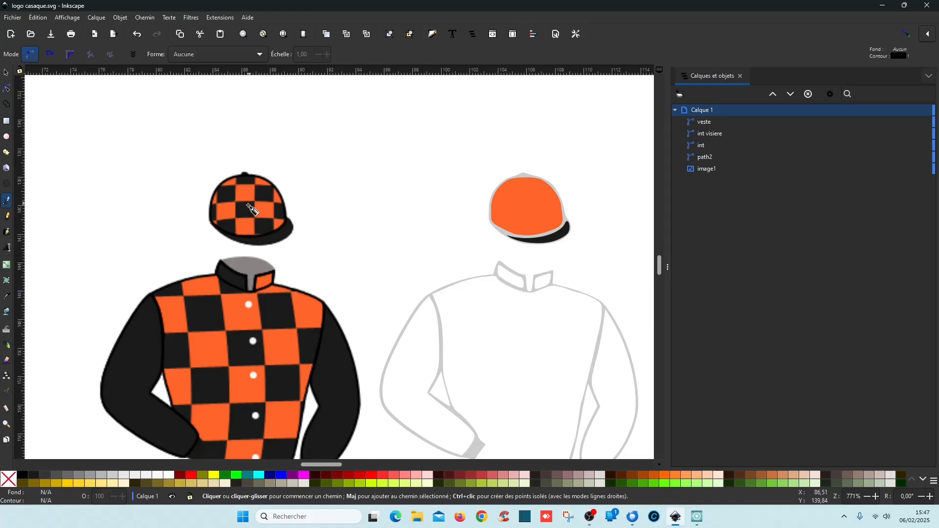
{"action": "scroll", "coordinate": [244, 206], "scroll_direction": "up", "scroll_amount": 6, "text": "ctrl"}
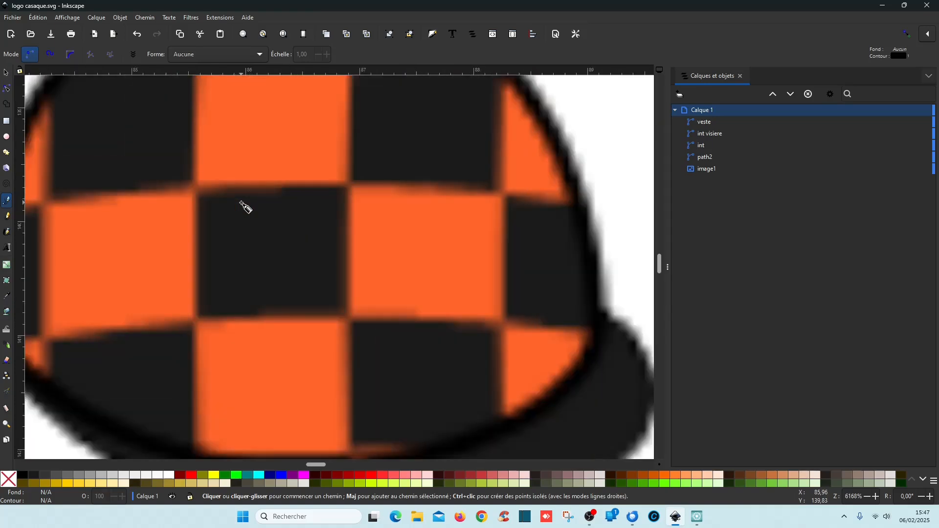
{"action": "left_click", "coordinate": [196, 189]}
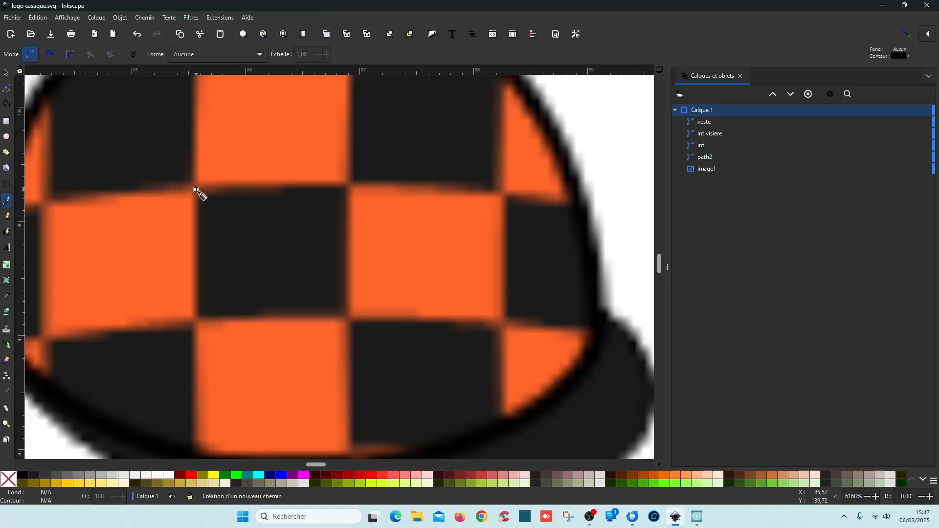
{"action": "left_click", "coordinate": [348, 187]}
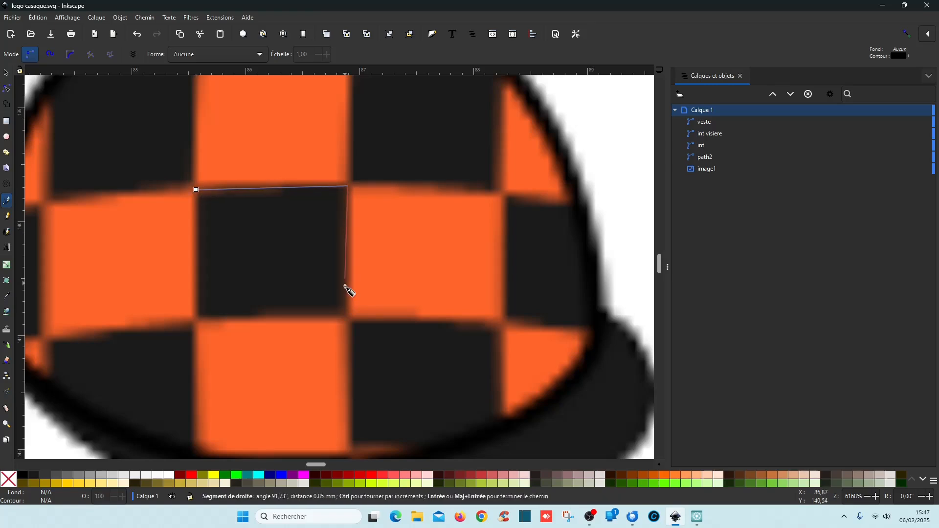
{"action": "left_click", "coordinate": [348, 321]}
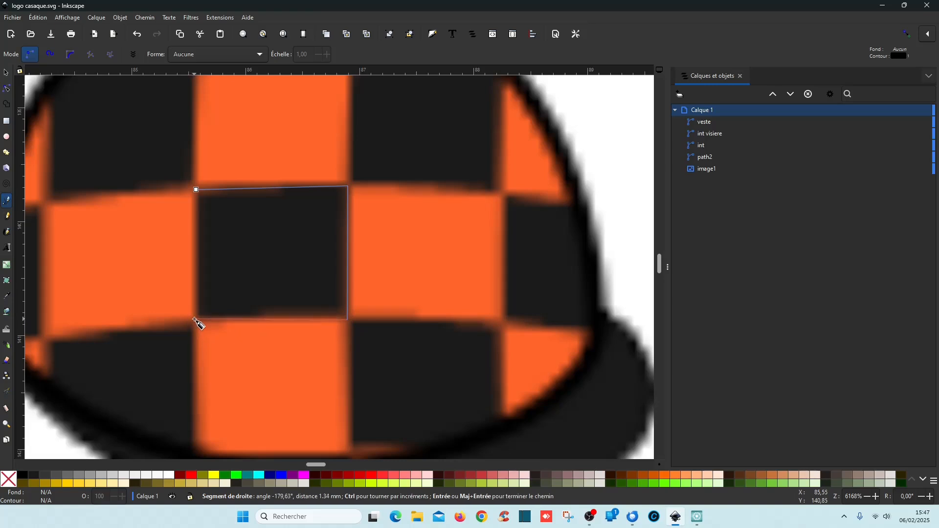
{"action": "left_click", "coordinate": [196, 319]}
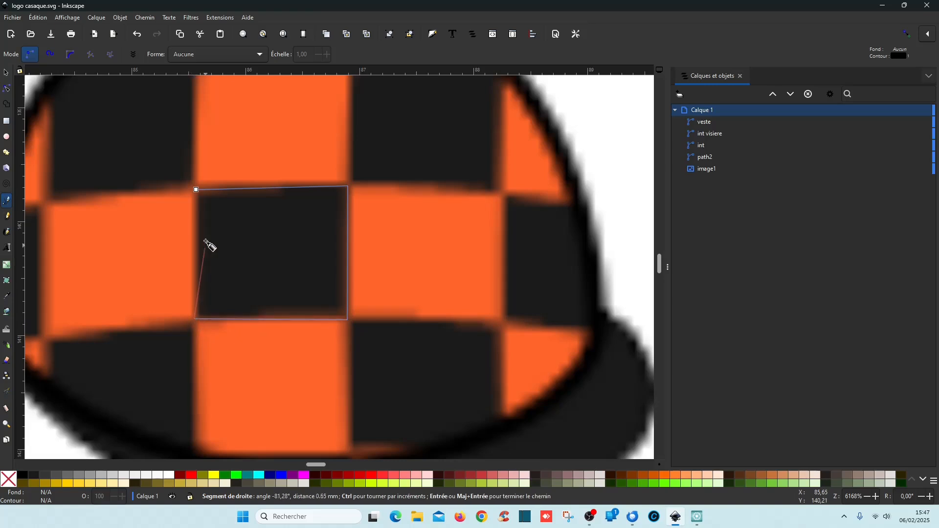
{"action": "left_click", "coordinate": [196, 189]}
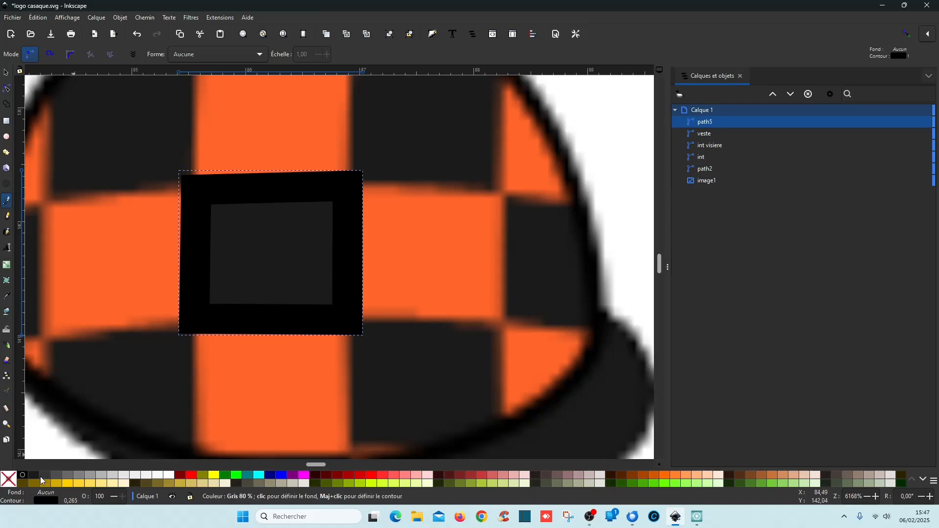
Fill the traced square with near-black grey, remove its stroke, and level its upper-left corner node with the upper-right one.
{"action": "left_click", "coordinate": [37, 480]}
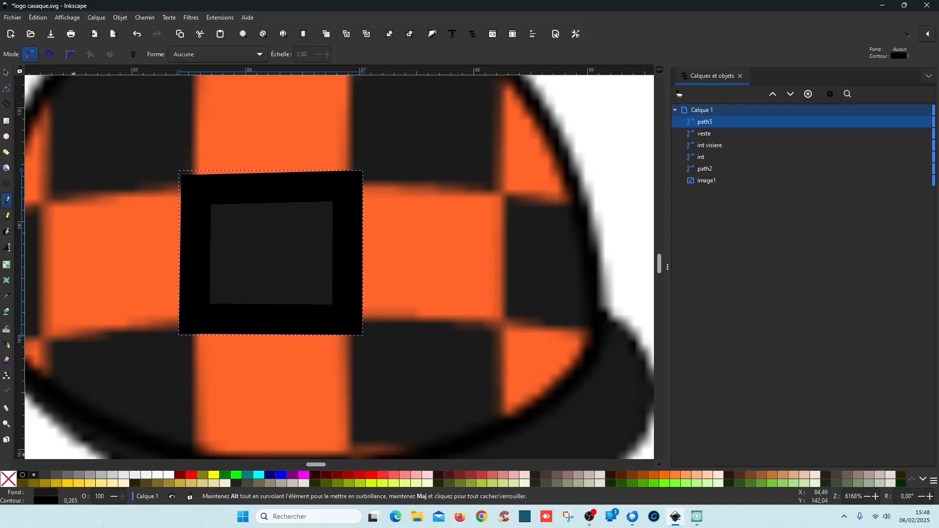
{"action": "left_click", "coordinate": [10, 477], "text": "shift"}
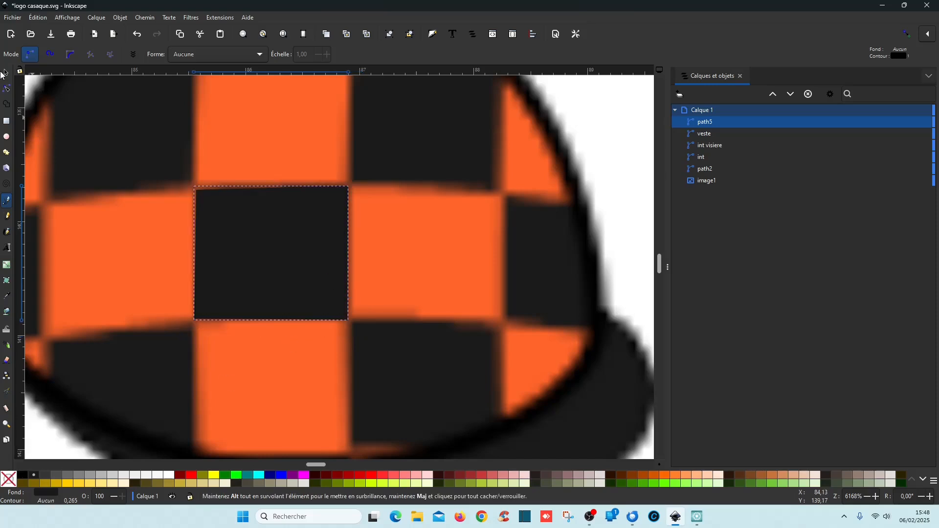
{"action": "left_click", "coordinate": [6, 73]}
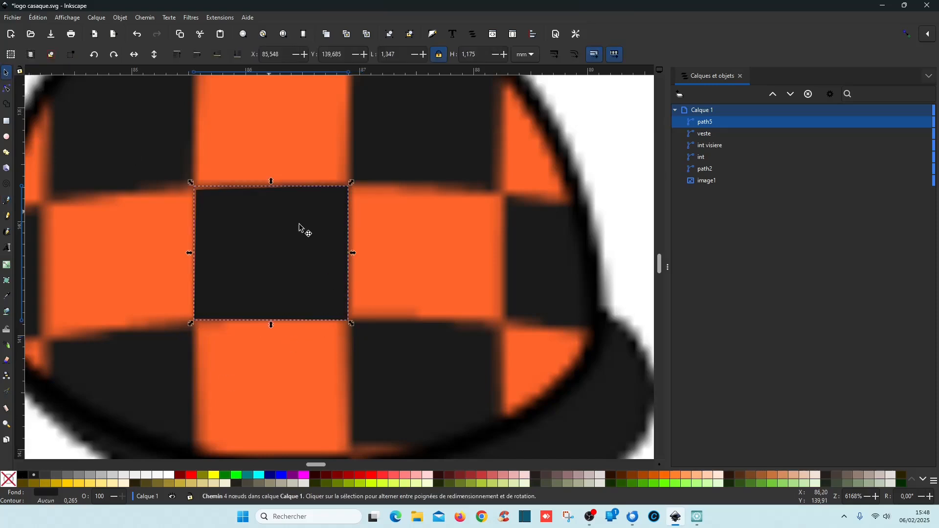
{"action": "left_click", "coordinate": [7, 89]}
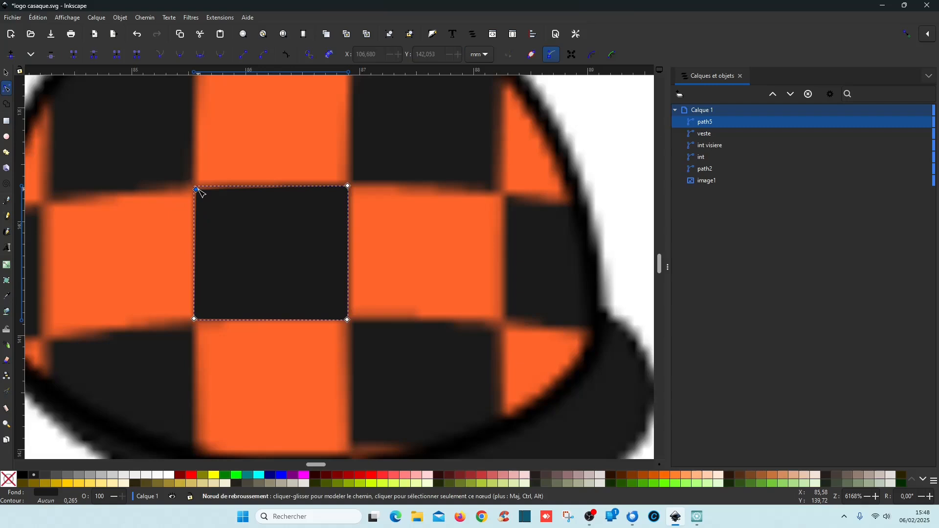
{"action": "left_click_drag", "start_coordinate": [197, 190], "coordinate": [196, 186]}
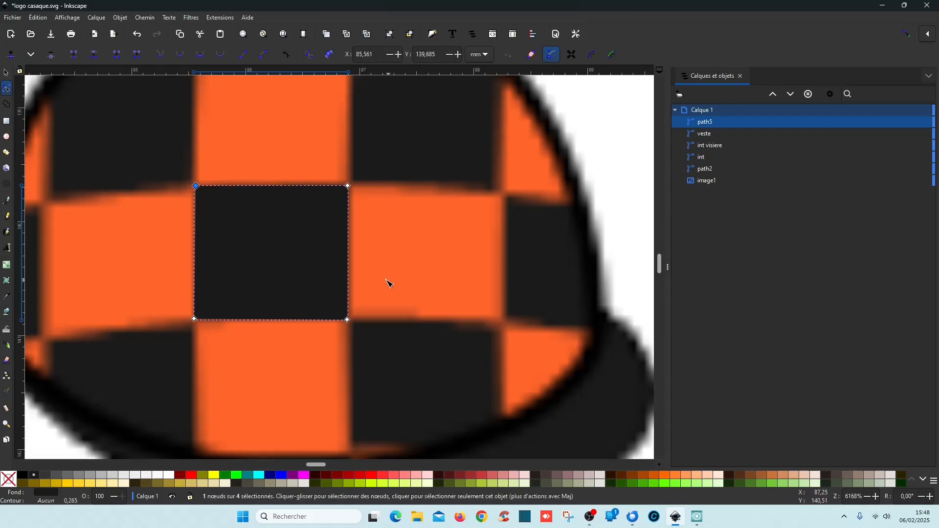
Stamp copies of the black square over the original cap's other black squares, making eight in total with the overhanging edge squares.
{"action": "left_click", "coordinate": [6, 73]}
{"action": "scroll", "coordinate": [325, 236], "scroll_direction": "down", "scroll_amount": 4}
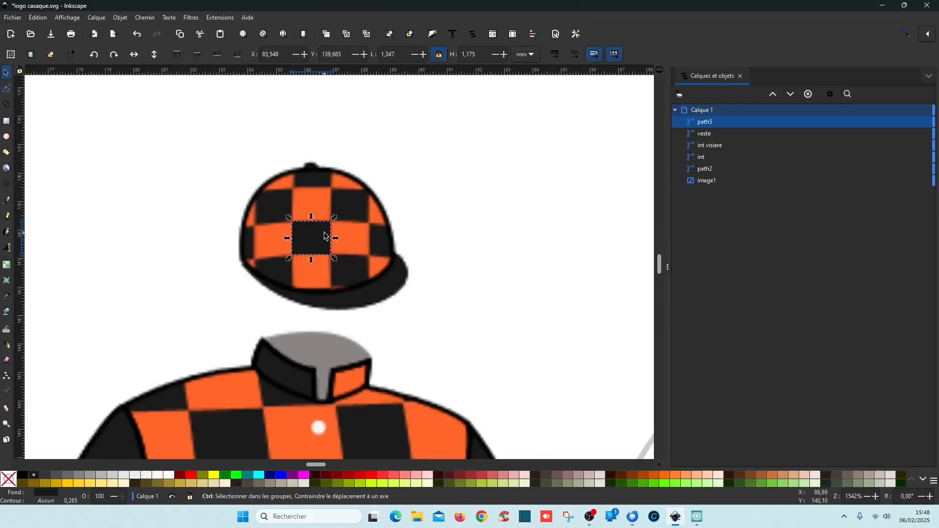
{"action": "scroll", "coordinate": [325, 237], "scroll_direction": "up", "scroll_amount": 2}
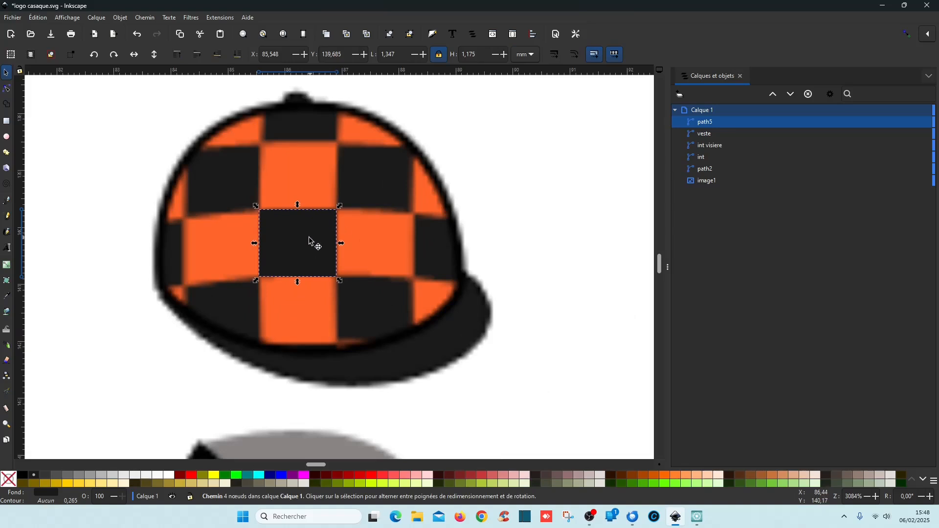
{"action": "left_click_drag", "start_coordinate": [315, 236], "coordinate": [234, 178]}
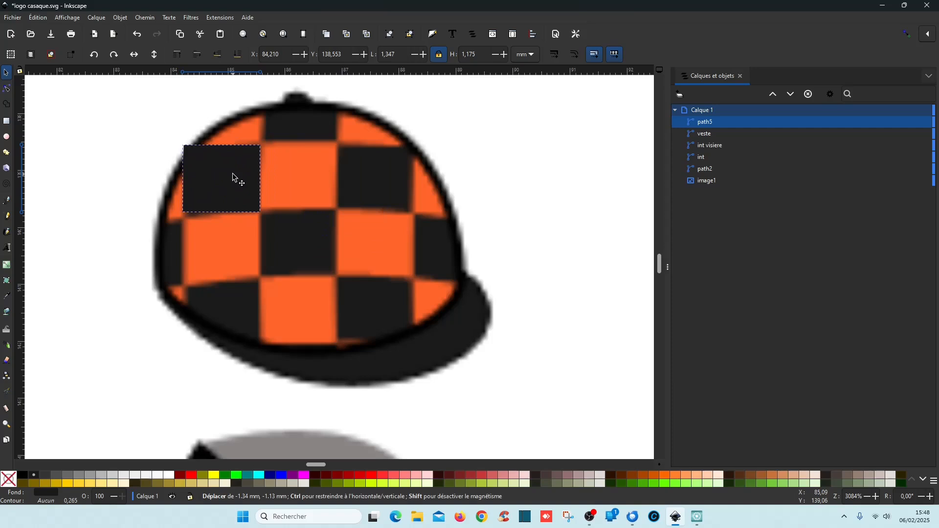
{"action": "key", "text": "space"}
{"action": "left_click_drag", "start_coordinate": [234, 179], "coordinate": [157, 243]}
{"action": "key", "text": "space"}
{"action": "key", "text": "space"}
{"action": "key", "text": "space"}
{"action": "key", "text": "space"}
{"action": "key", "text": "space"}
{"action": "key", "text": "space"}
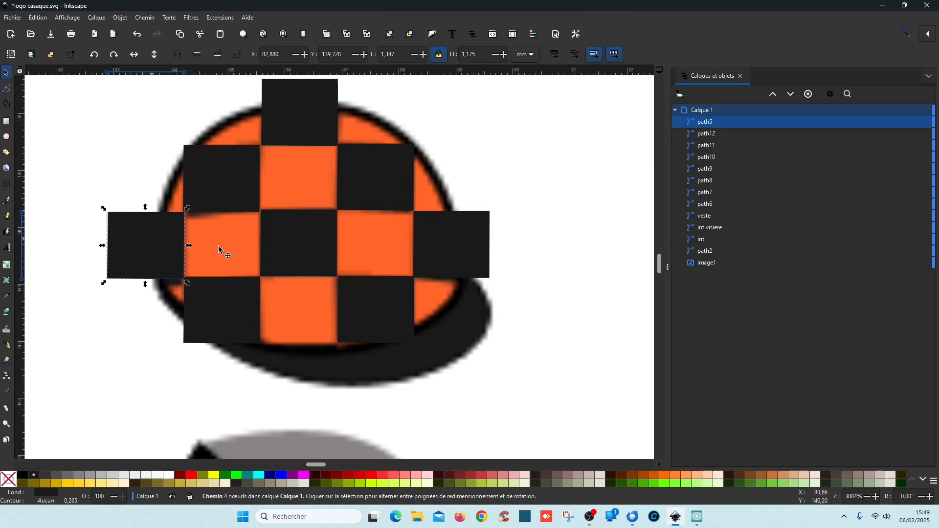
Group the eight black cap squares and rename the group "carrés".
{"action": "scroll", "coordinate": [500, 298], "scroll_direction": "down", "scroll_amount": 2}
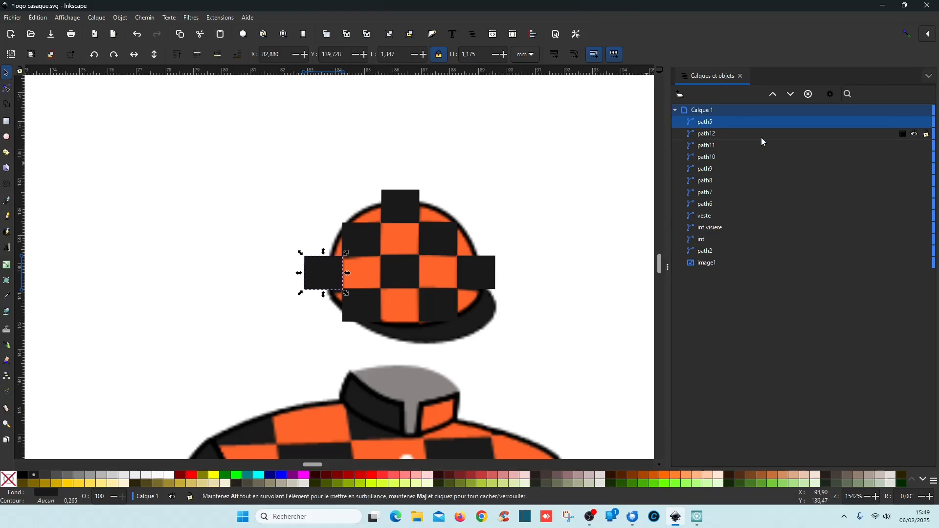
{"action": "left_click", "coordinate": [715, 205], "text": "shift"}
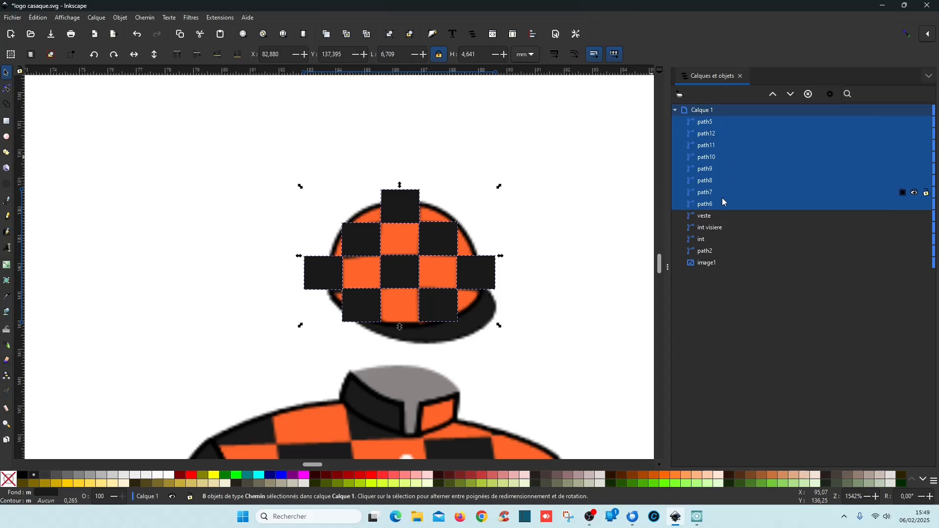
{"action": "key", "text": "ctrl+g"}
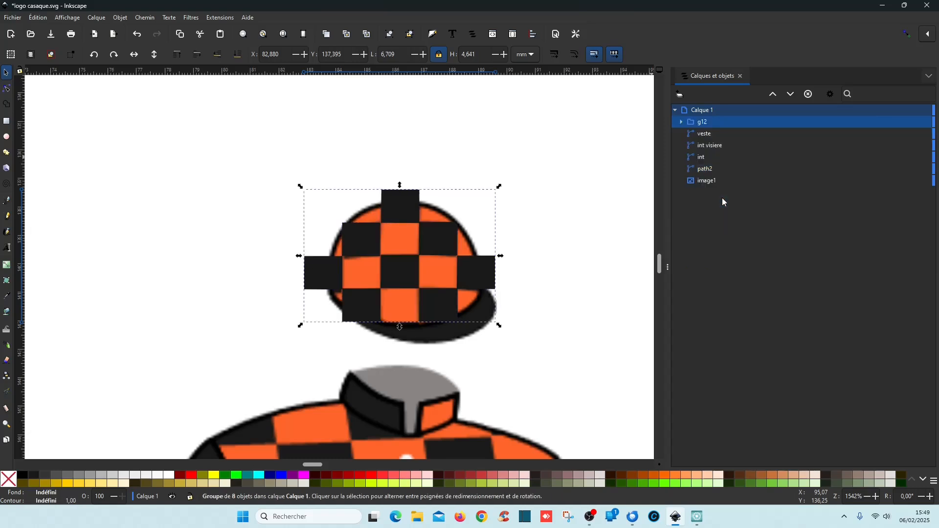
{"action": "double_click", "coordinate": [704, 123]}
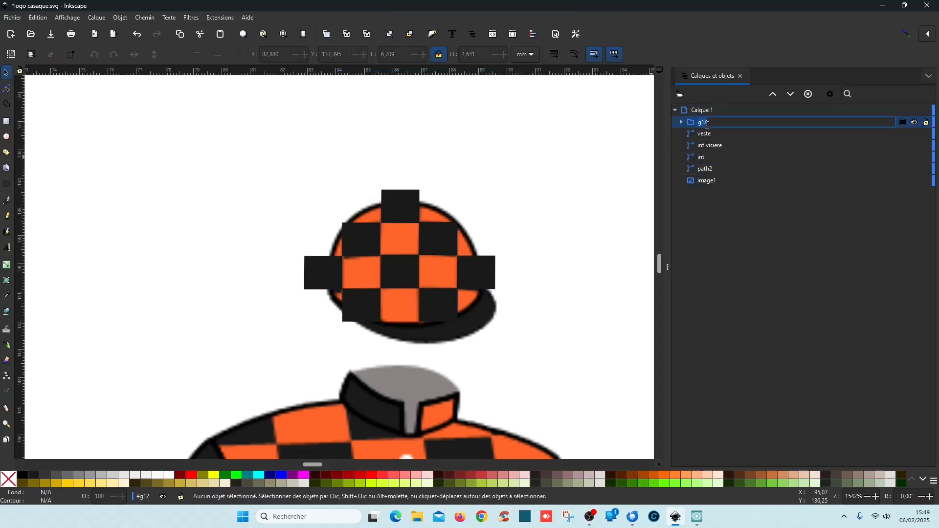
{"action": "type", "text": "carrés"}
{"action": "key", "text": "Return"}
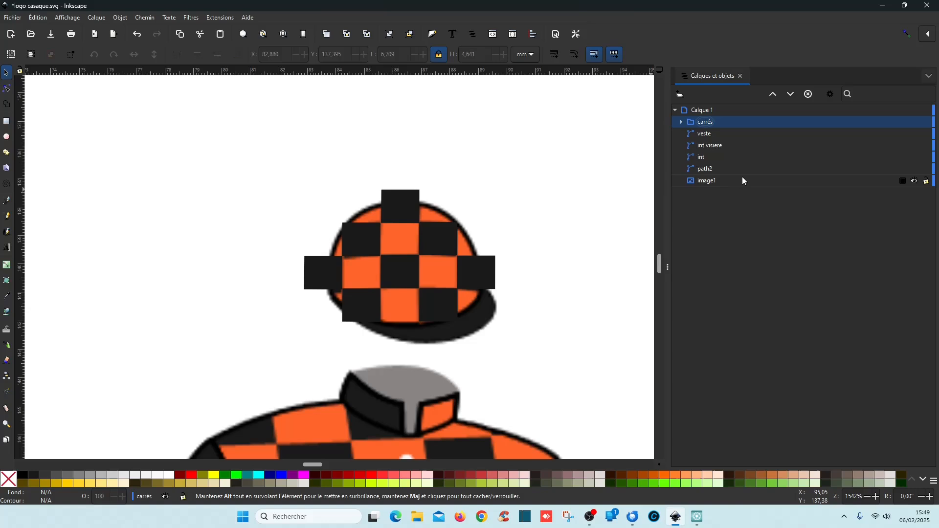
Check which cap parts the objects path2, int and int visiere represent, and compare the redrawn cap with the original.
{"action": "left_click", "coordinate": [710, 169]}
{"action": "left_click", "coordinate": [715, 159]}
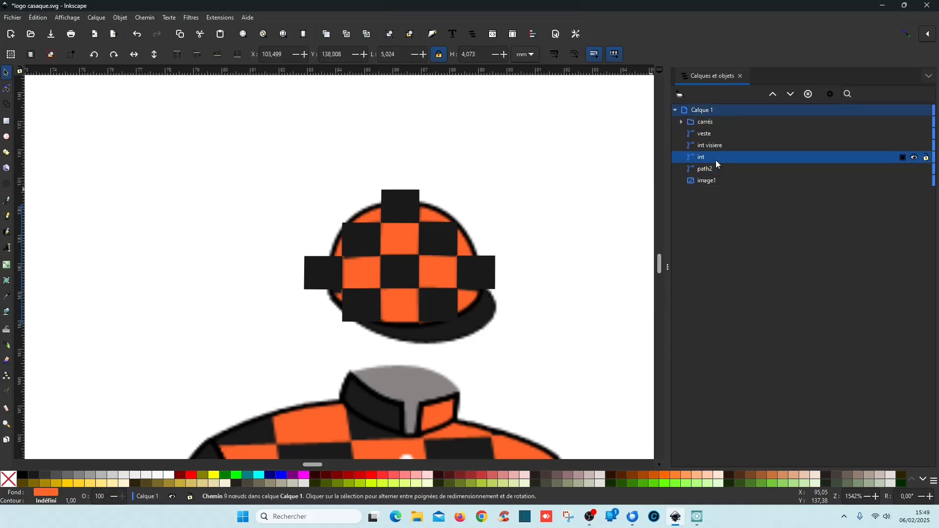
{"action": "left_click", "coordinate": [720, 146]}
{"action": "key", "text": "n"}
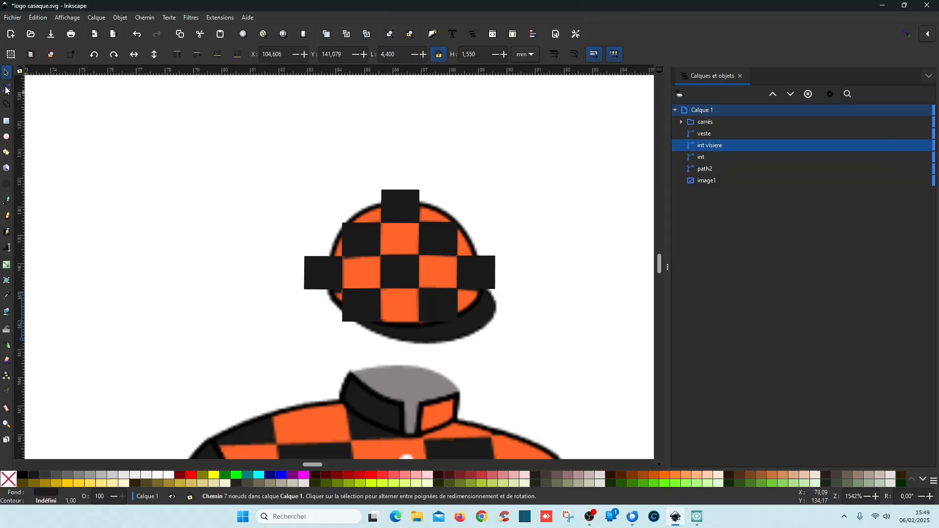
{"action": "scroll", "coordinate": [192, 155], "scroll_direction": "down", "scroll_amount": 3}
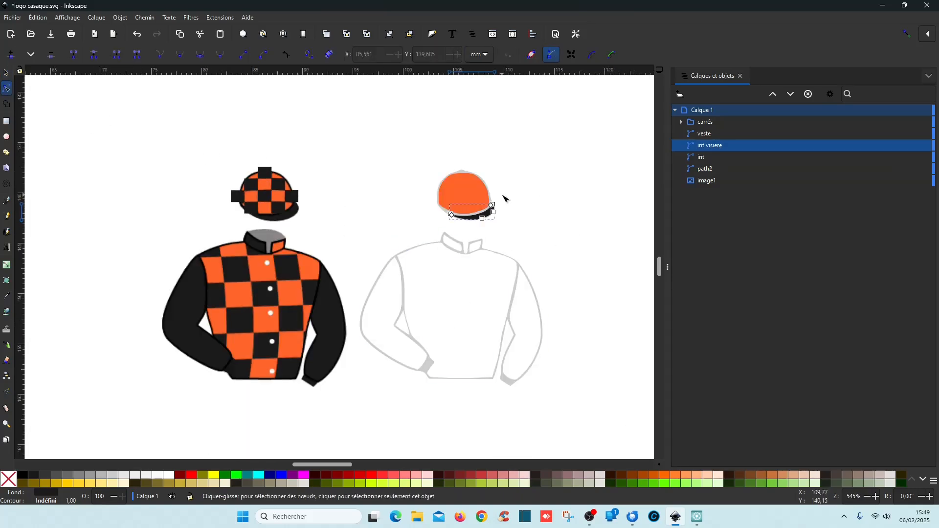
{"action": "left_click", "coordinate": [6, 73]}
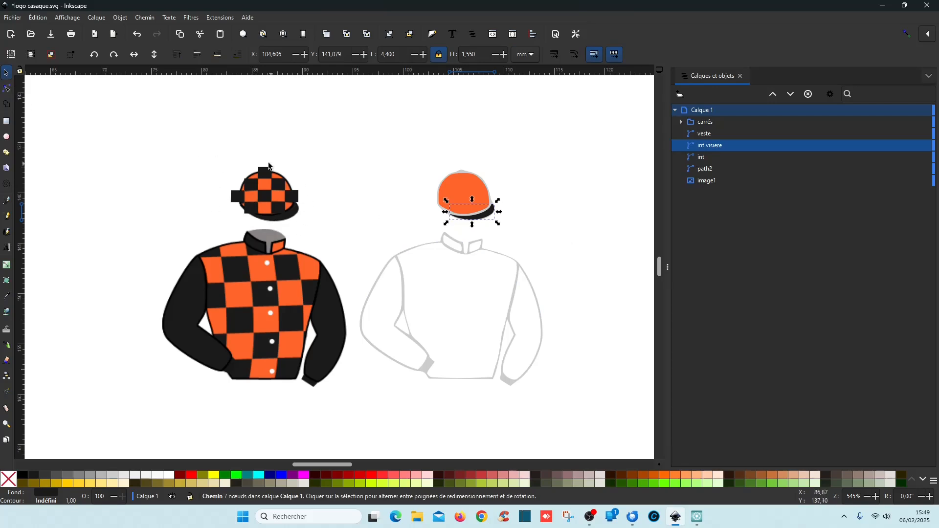
{"action": "left_click", "coordinate": [523, 207]}
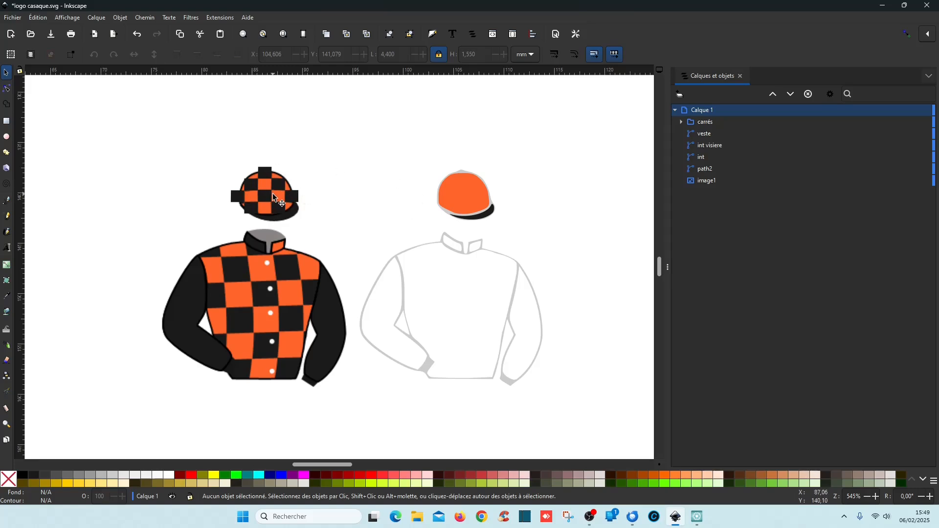
{"action": "scroll", "coordinate": [460, 178], "scroll_direction": "up", "scroll_amount": 3}
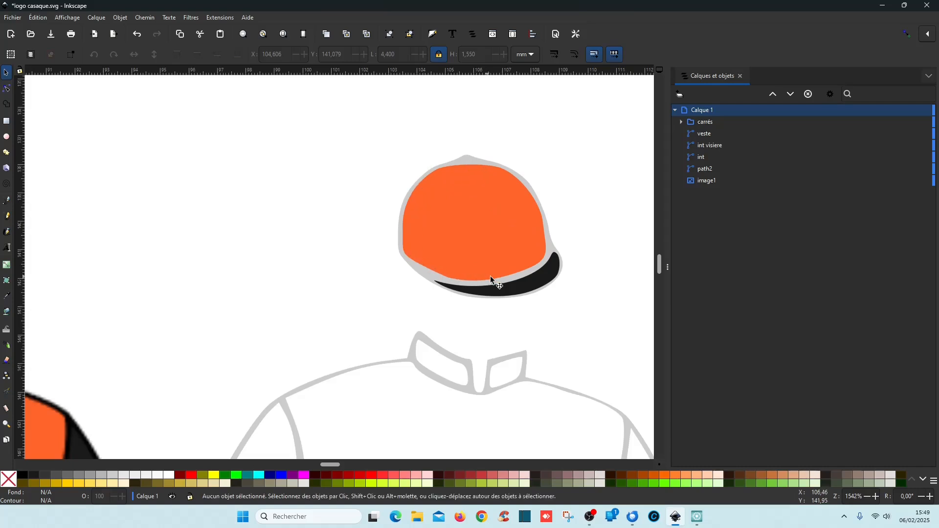
{"action": "scroll", "coordinate": [412, 207], "scroll_direction": "down", "scroll_amount": 3}
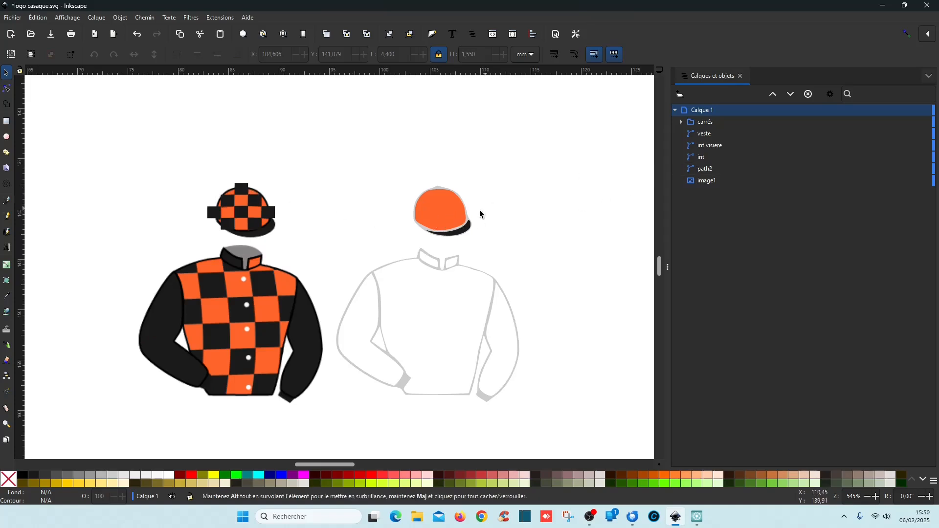
Rename the grey cap outline shape path2 as "bonde".
{"action": "left_click", "coordinate": [468, 221]}
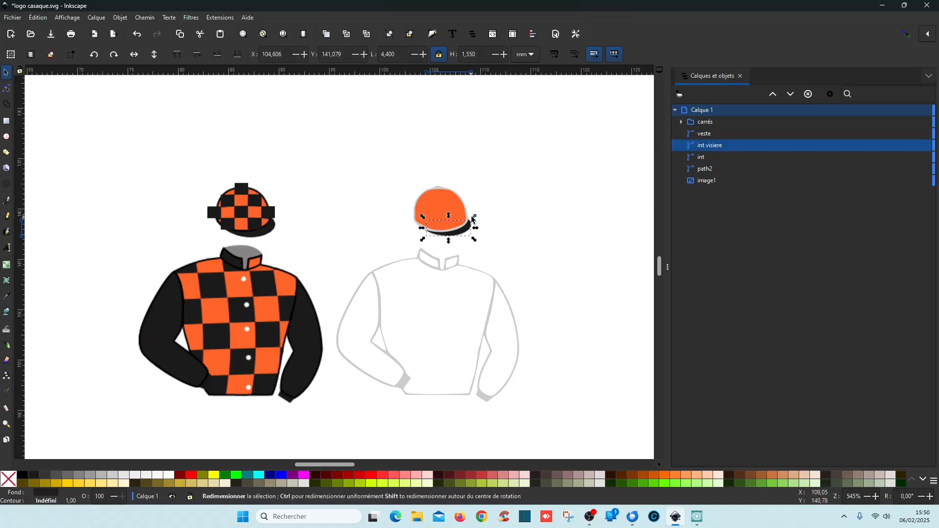
{"action": "left_click", "coordinate": [705, 157]}
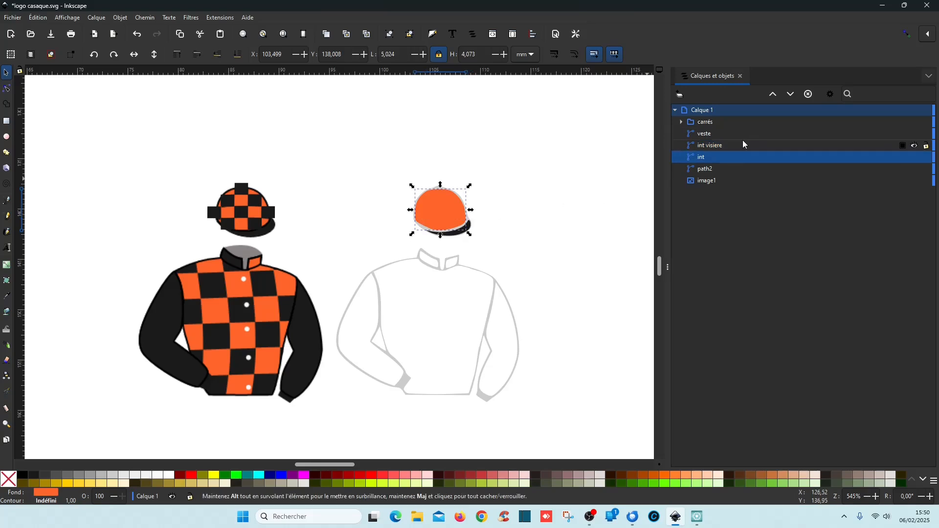
{"action": "left_click", "coordinate": [712, 169]}
{"action": "double_click", "coordinate": [720, 170]}
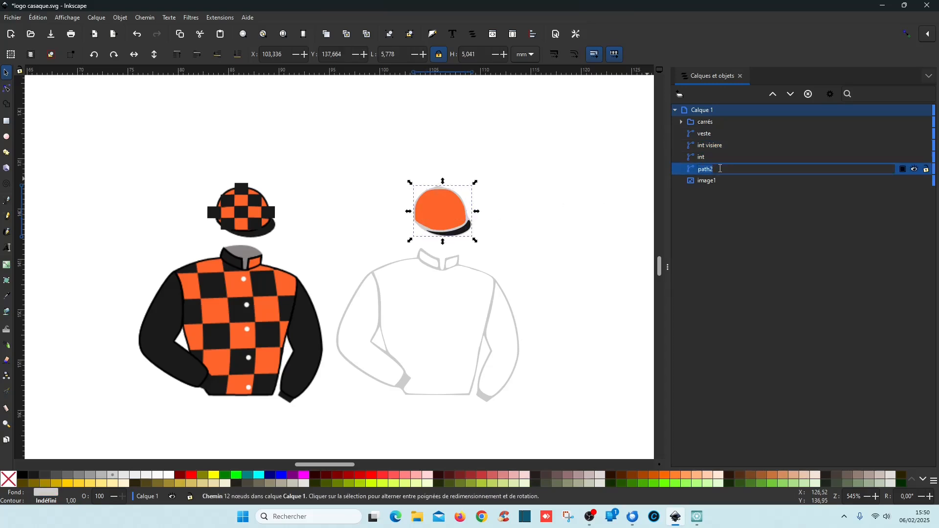
{"action": "type", "text": "bonde"}
{"action": "key", "text": "Return"}
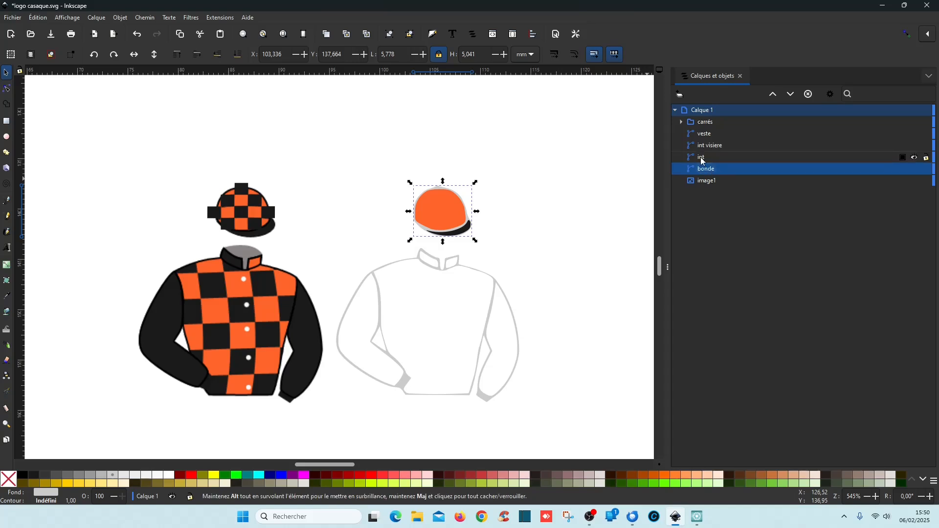
Copy the int and bonde shapes together and paste the copies in place.
{"action": "left_click", "coordinate": [705, 158]}
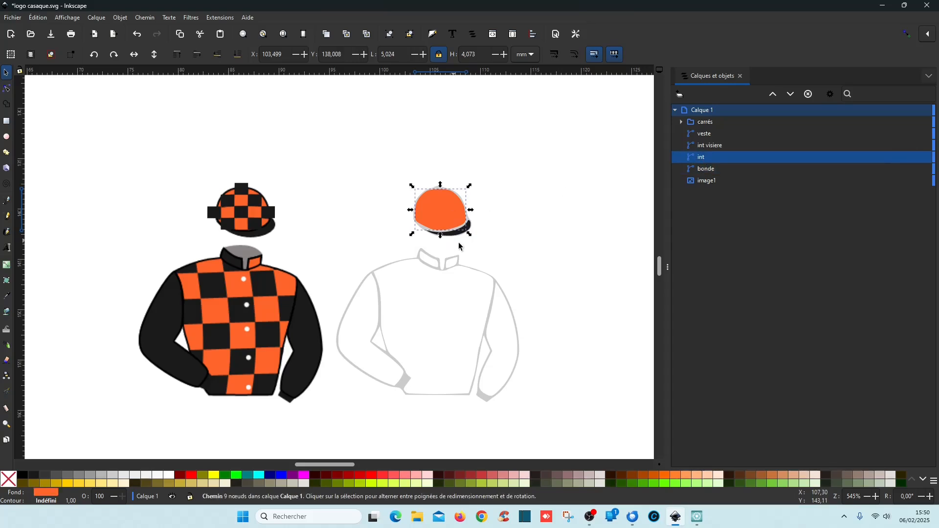
{"action": "left_click", "coordinate": [707, 169], "text": "shift"}
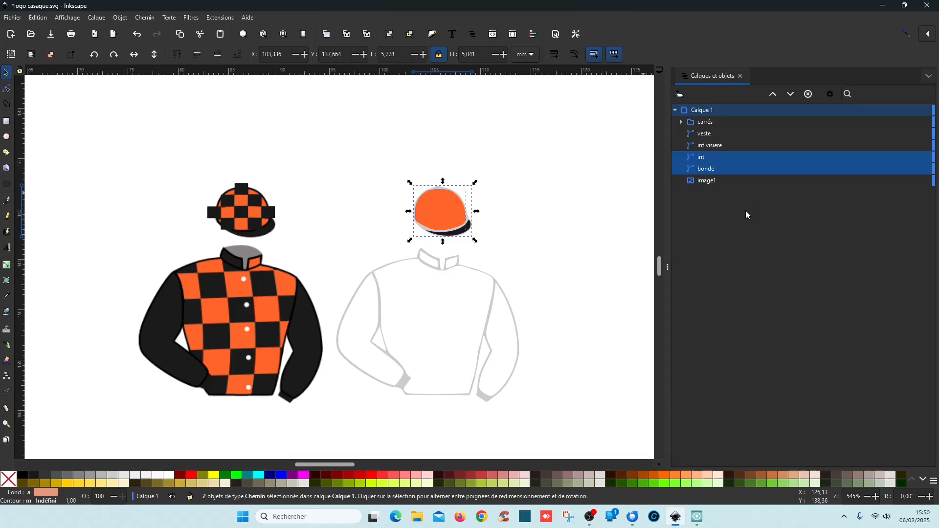
{"action": "key", "text": "ctrl+alt+v"}
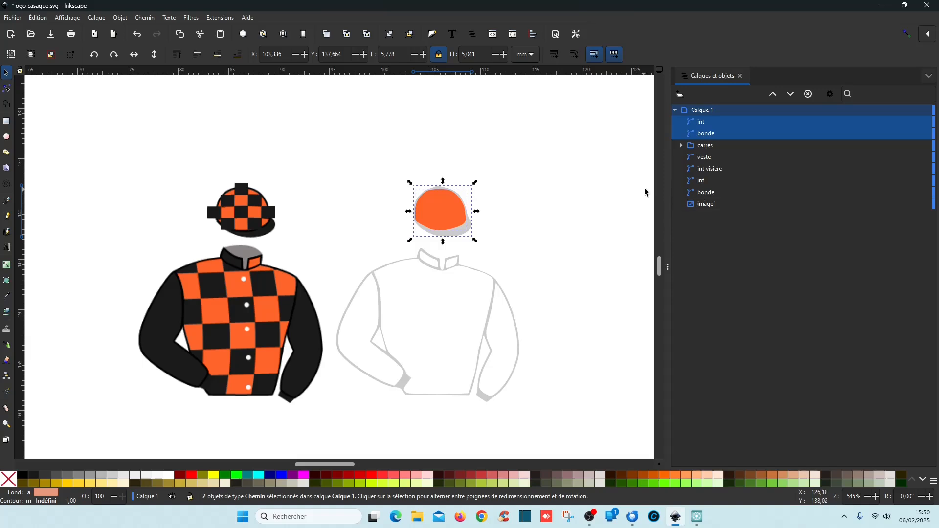
Subtract the copied int shape from the copied bonde shape with the Difference path operation.
{"action": "left_click", "coordinate": [704, 125]}
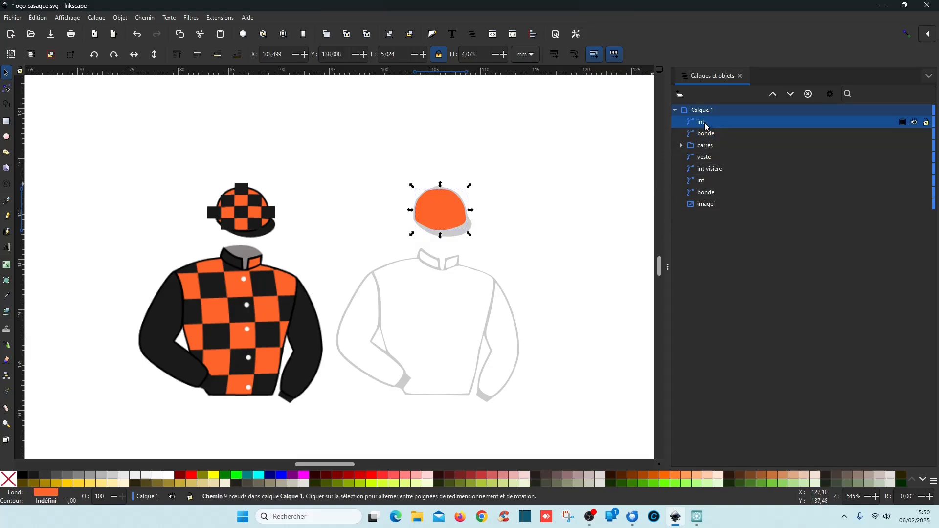
{"action": "left_click", "coordinate": [914, 123]}
{"action": "left_click", "coordinate": [916, 125]}
{"action": "left_click", "coordinate": [915, 123]}
{"action": "left_click", "coordinate": [709, 134], "text": "shift"}
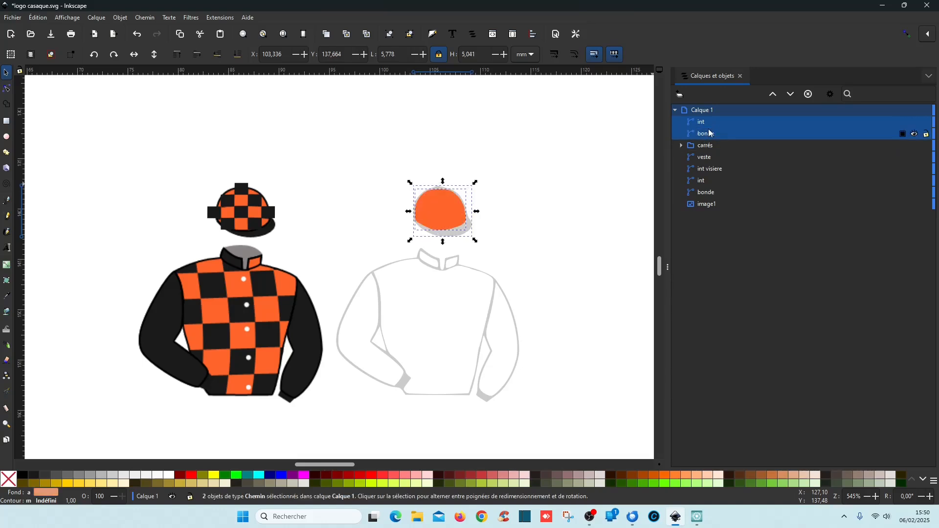
{"action": "left_click", "coordinate": [147, 18]}
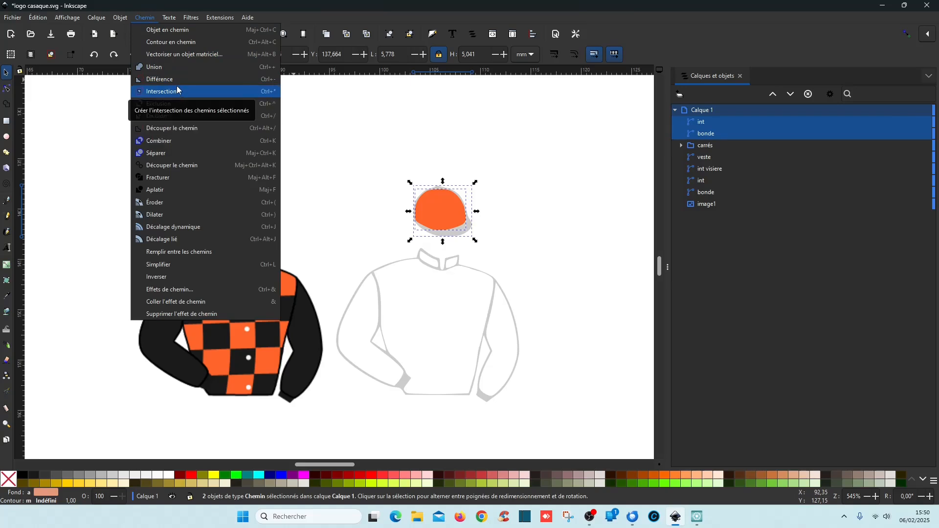
{"action": "key", "text": "Escape"}
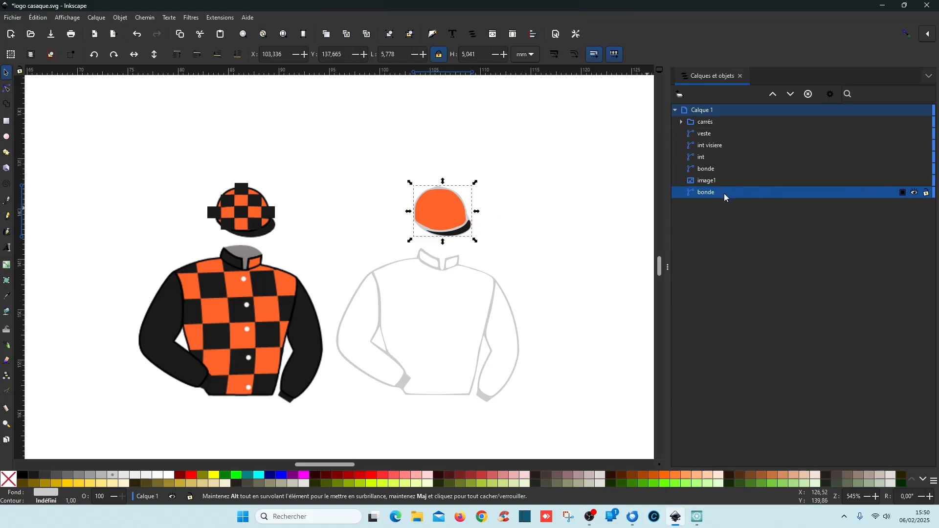
Raise the cut-out bonde shape above the carrés group and align it over the original checkered cap's outline.
{"action": "left_click_drag", "start_coordinate": [725, 195], "coordinate": [803, 116]}
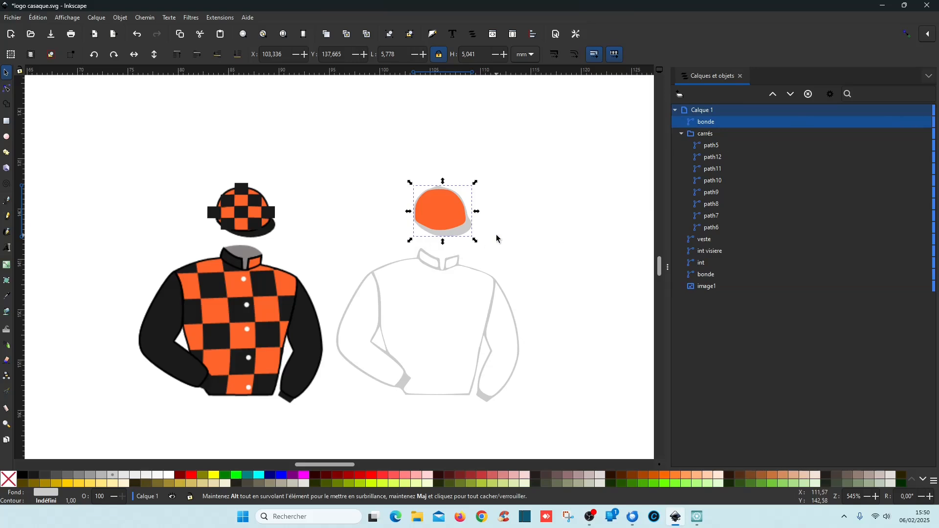
{"action": "left_click_drag", "start_coordinate": [472, 234], "coordinate": [260, 228]}
{"action": "scroll", "coordinate": [280, 223], "scroll_direction": "up", "scroll_amount": 3}
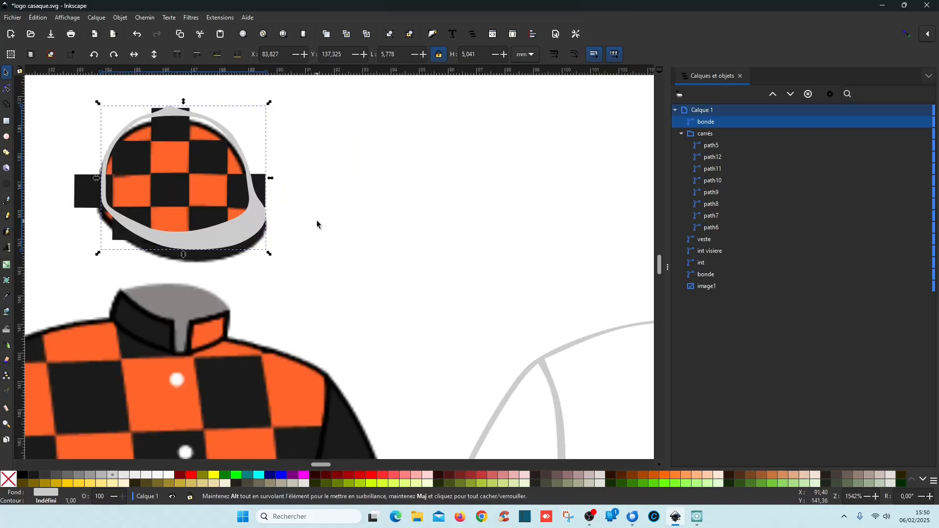
{"action": "left_click_drag", "start_coordinate": [316, 221], "coordinate": [385, 277]}
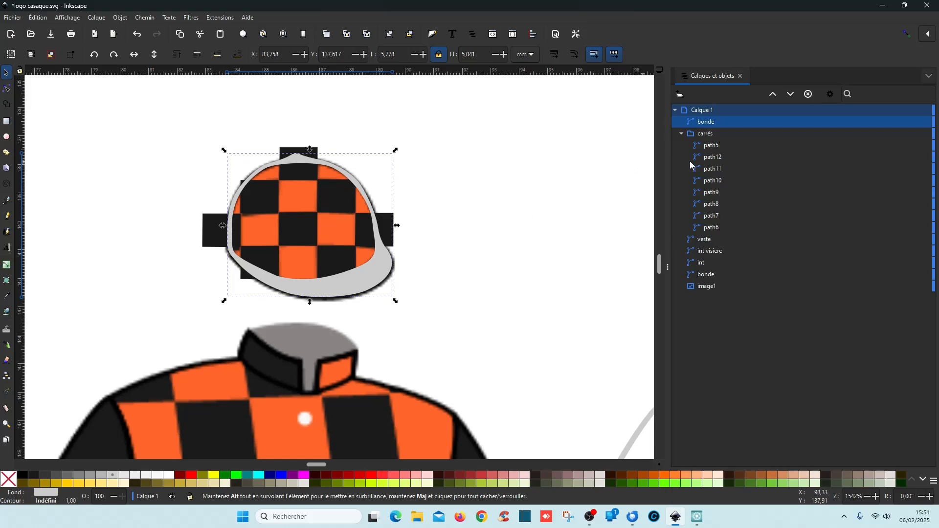
Merge all eight black checker squares in the carrés group into one path with the Union path operation.
{"action": "left_click", "coordinate": [711, 148]}
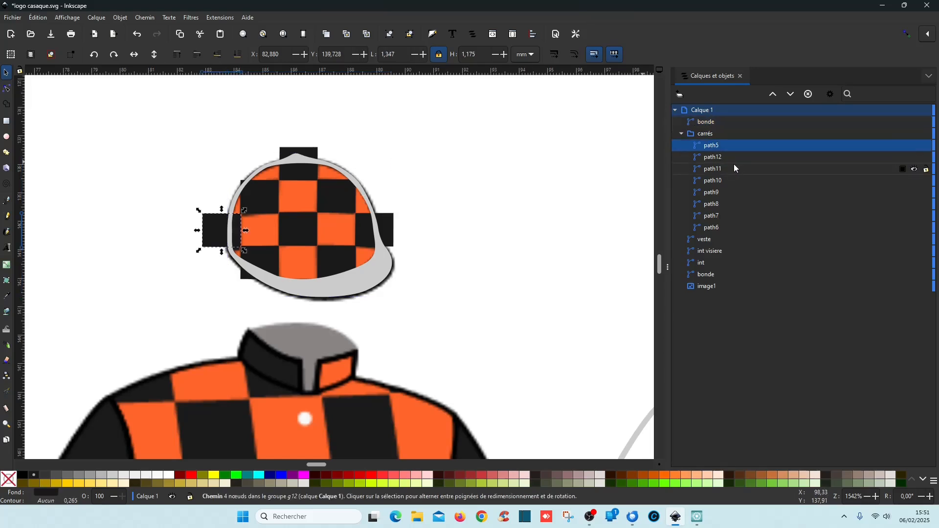
{"action": "left_click", "coordinate": [714, 158]}
{"action": "left_click", "coordinate": [717, 172]}
{"action": "left_click", "coordinate": [717, 185]}
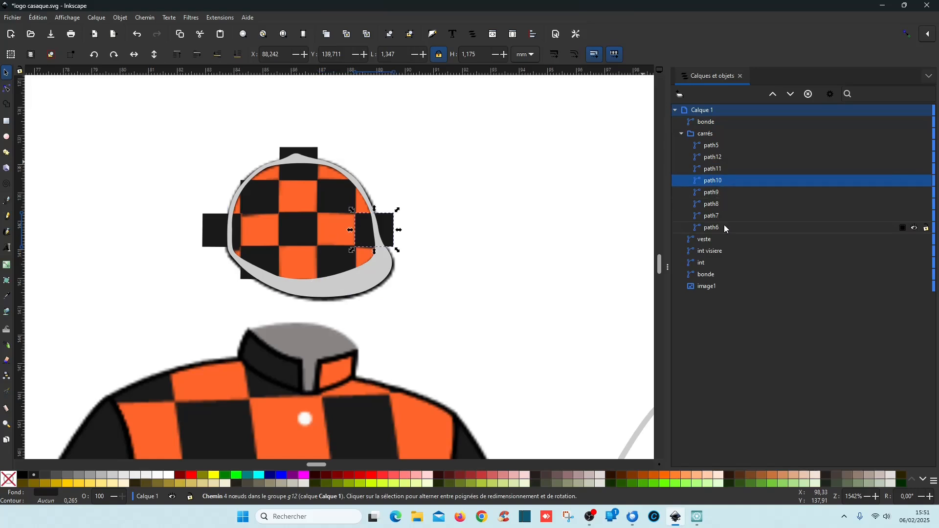
{"action": "left_click", "coordinate": [713, 228]}
{"action": "left_click", "coordinate": [712, 147], "text": "shift"}
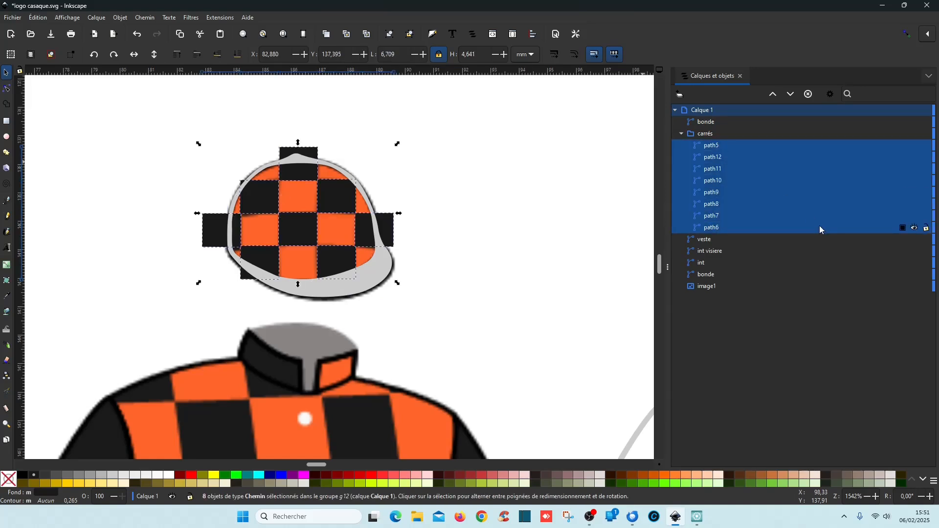
{"action": "left_click", "coordinate": [150, 22]}
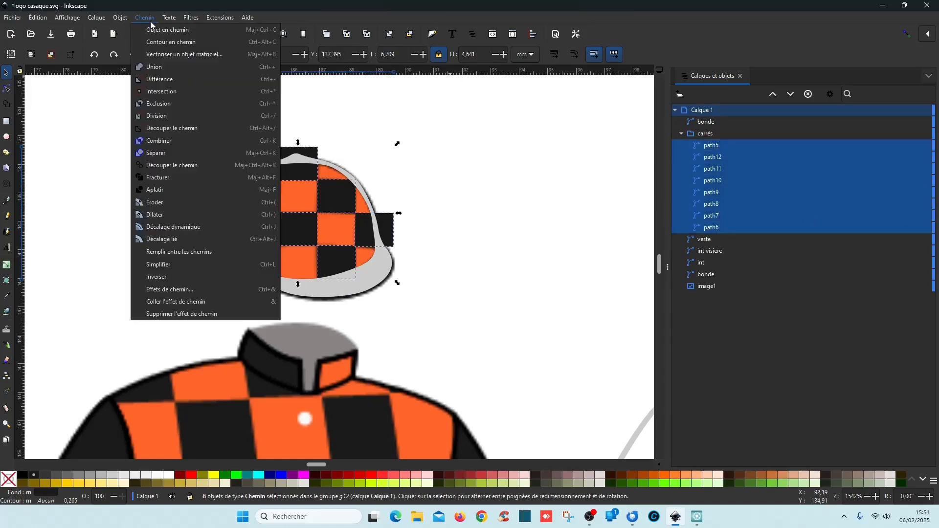
{"action": "left_click", "coordinate": [156, 67]}
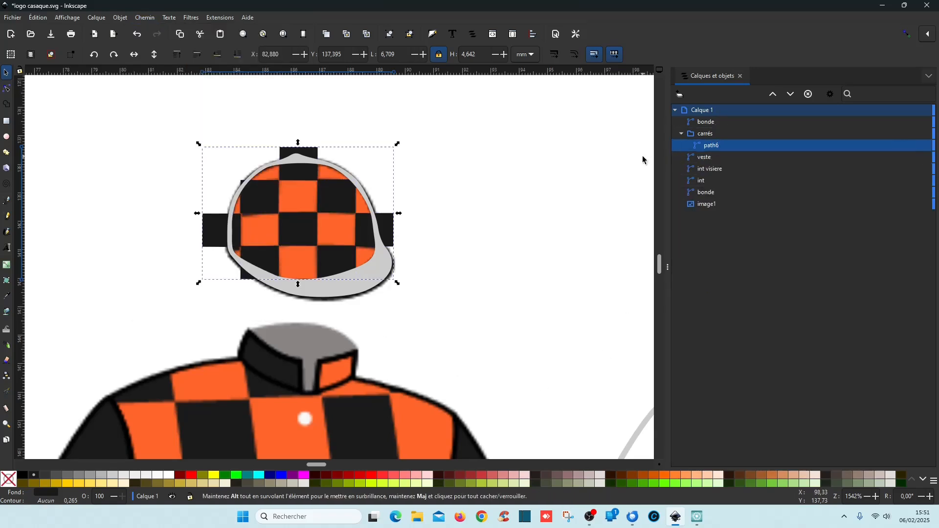
Try to intersect the merged checker path with the cut-out bonde shape above the carrés group.
{"action": "left_click", "coordinate": [714, 124], "text": "ctrl"}
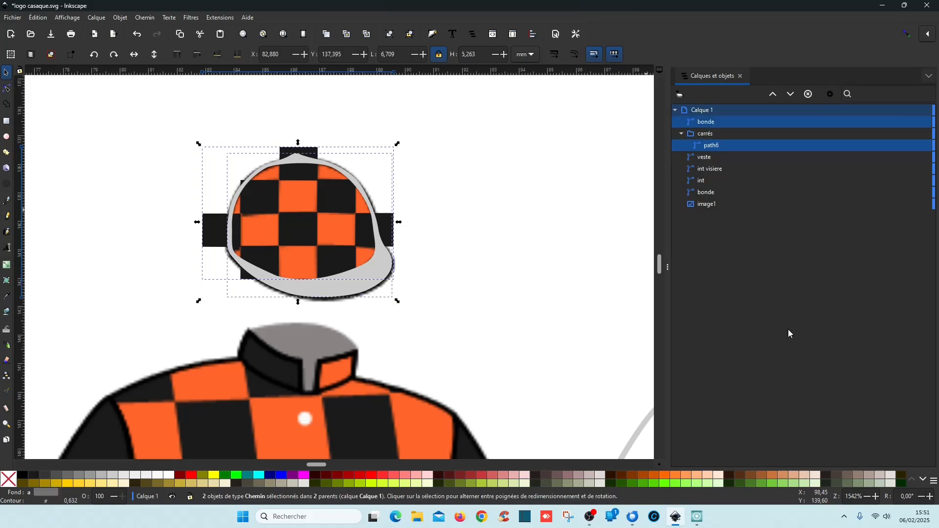
{"action": "left_click", "coordinate": [145, 18]}
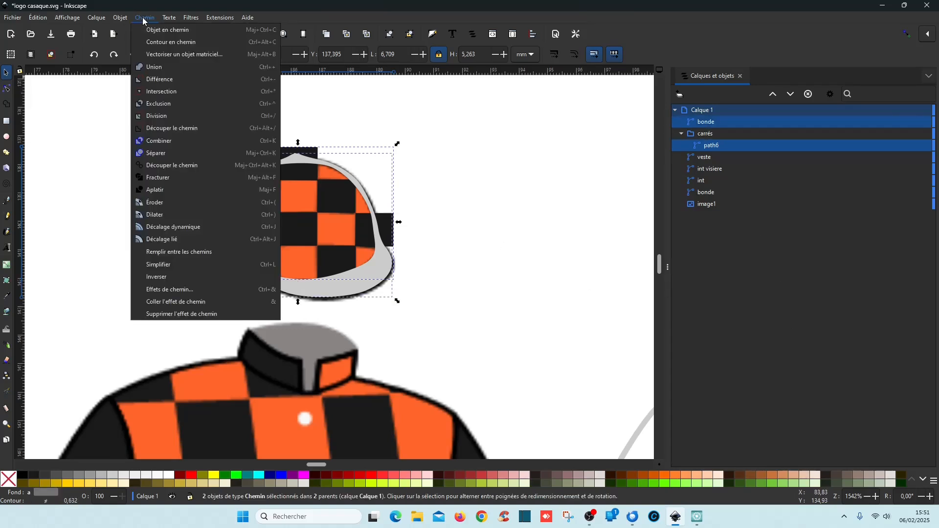
{"action": "left_click", "coordinate": [179, 91]}
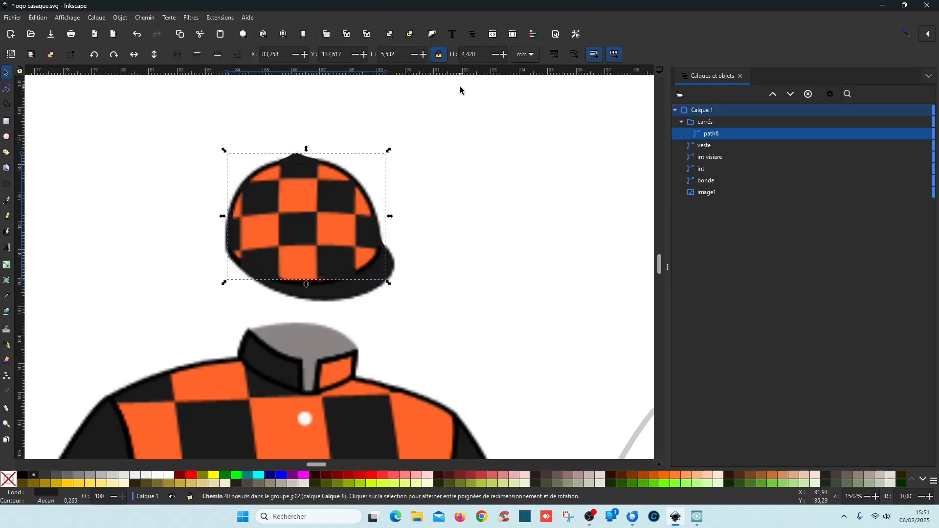
Undo the accidental move of the reference image and the intersection of the checker path with the bonde shape.
{"action": "left_click_drag", "start_coordinate": [348, 201], "coordinate": [441, 199]}
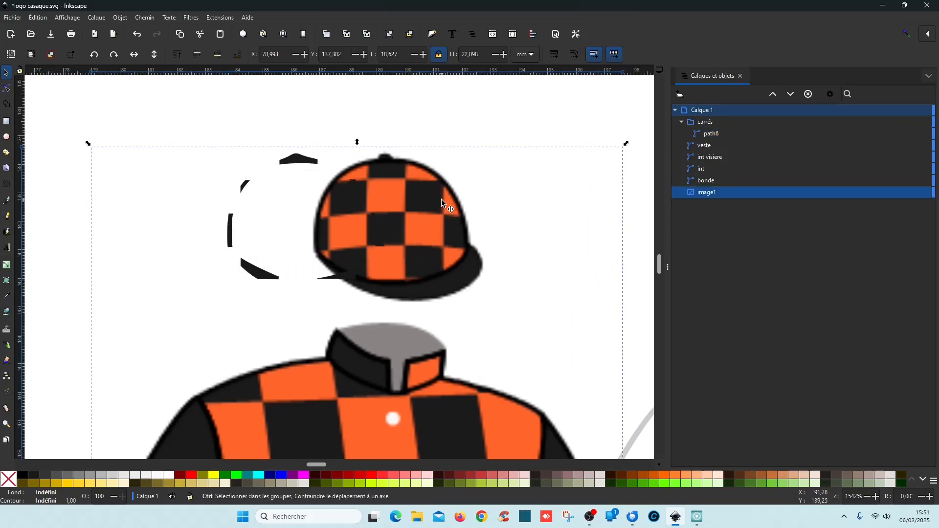
{"action": "key", "text": "ctrl+z"}
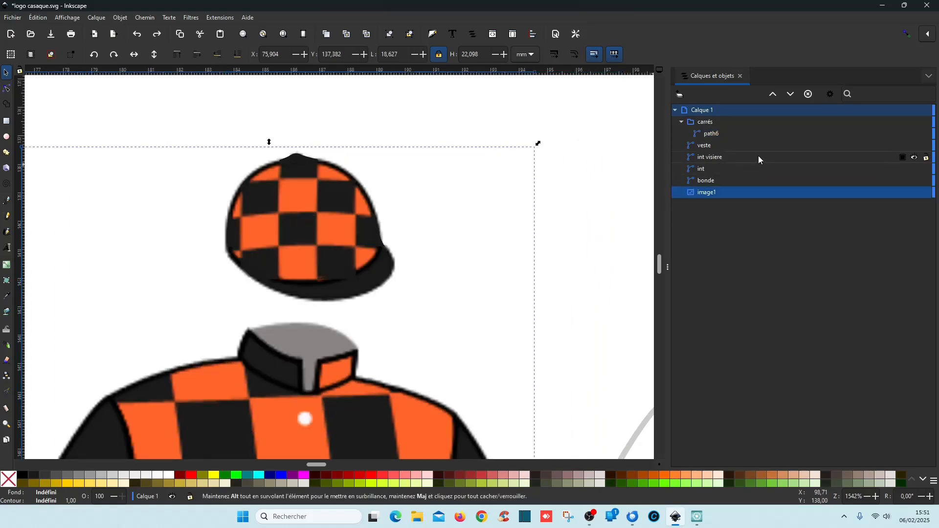
{"action": "key", "text": "ctrl+z"}
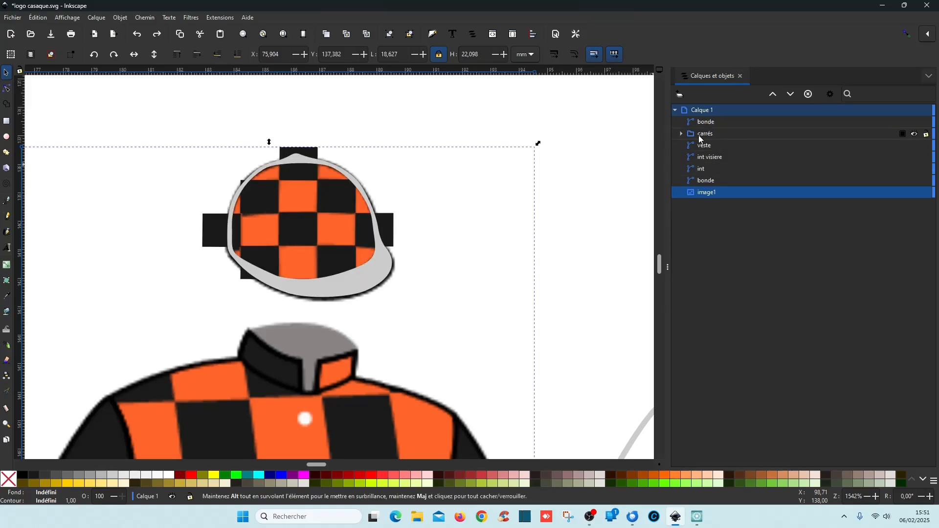
Cut the merged checker path in the carrés group along the cut-out bonde shape with the Division path operation.
{"action": "left_click", "coordinate": [681, 133]}
{"action": "left_click", "coordinate": [717, 127]}
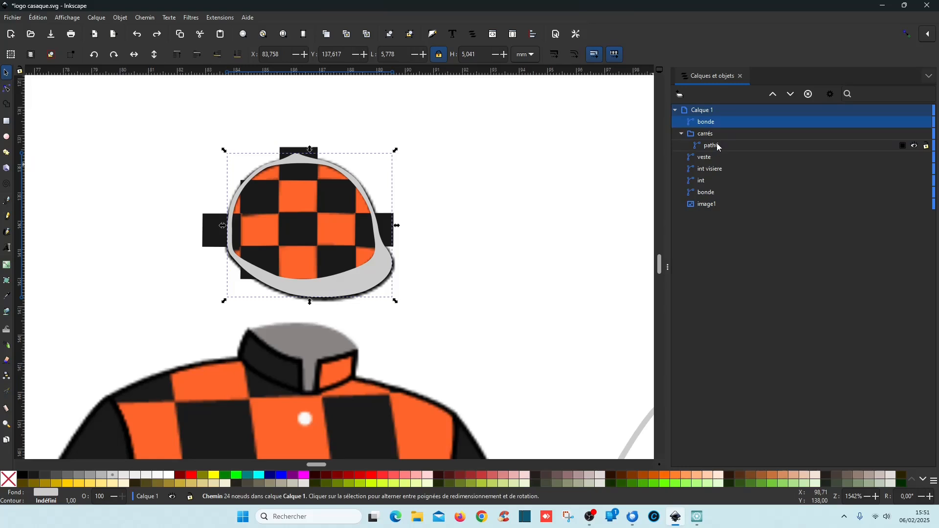
{"action": "left_click", "coordinate": [718, 145], "text": "ctrl"}
{"action": "left_click", "coordinate": [145, 17]}
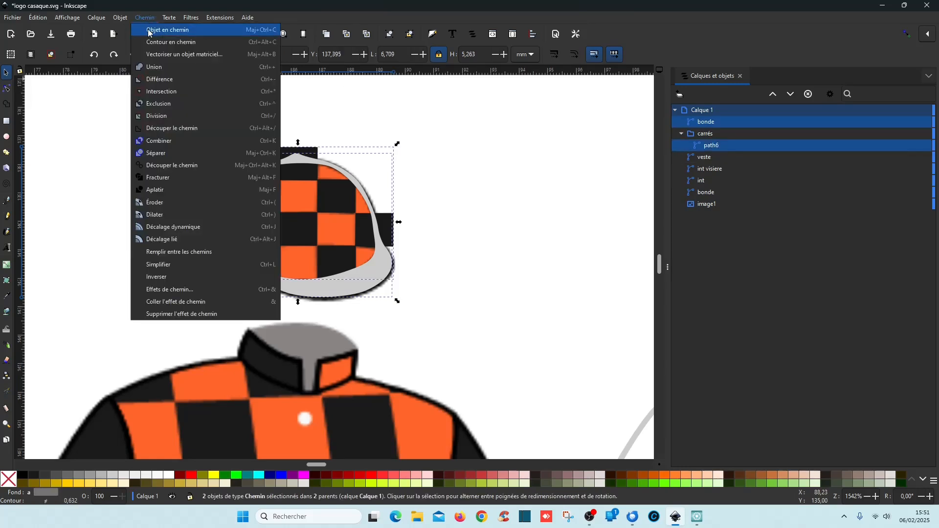
{"action": "left_click", "coordinate": [171, 118]}
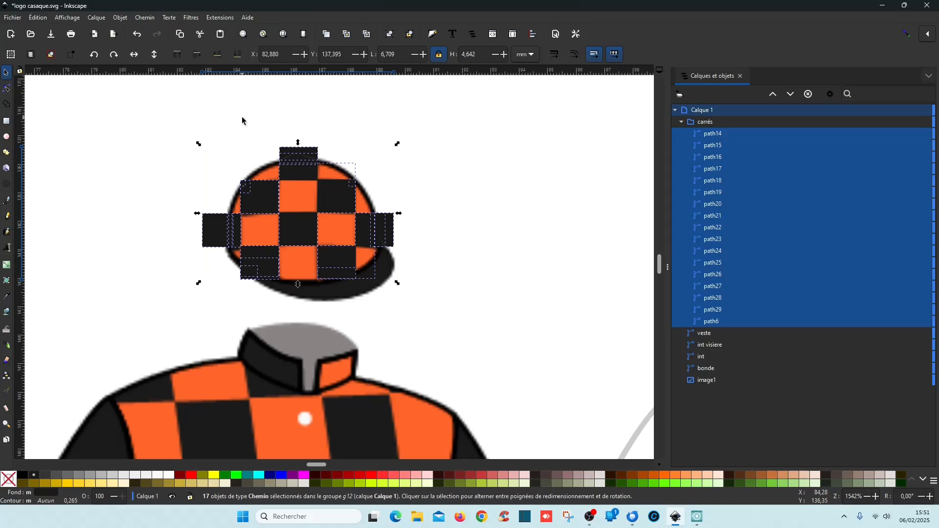
Delete the surplus divided pieces path14 and path15 above the cap's top black square.
{"action": "left_click", "coordinate": [731, 132]}
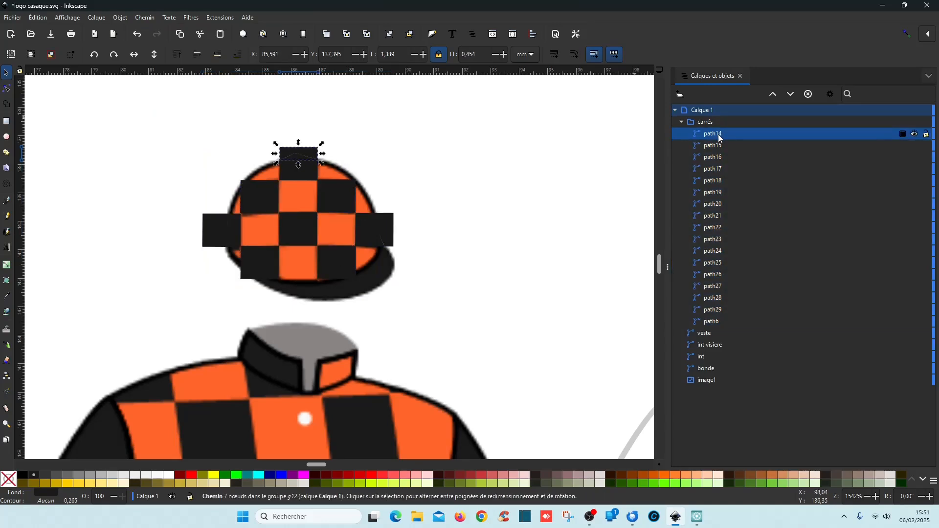
{"action": "key", "text": "Delete"}
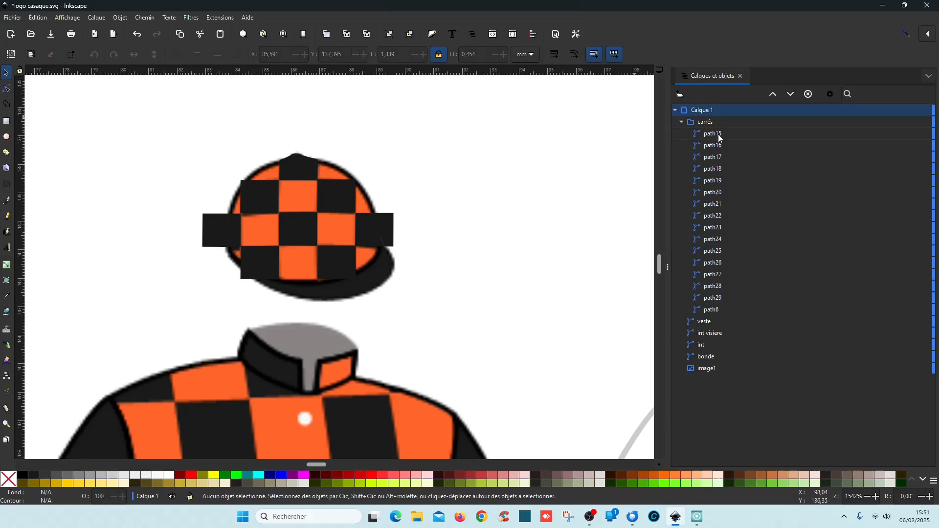
{"action": "left_click", "coordinate": [391, 230]}
{"action": "left_click", "coordinate": [715, 136]}
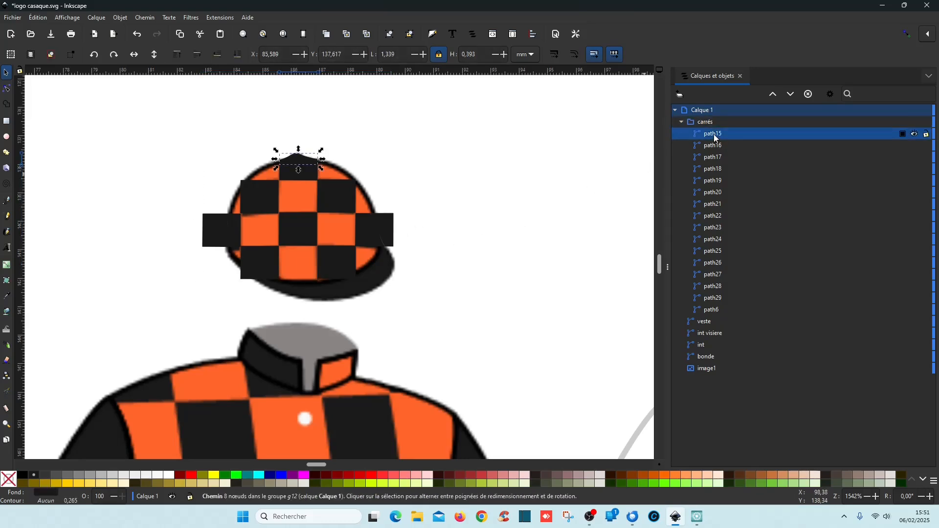
{"action": "key", "text": "Delete"}
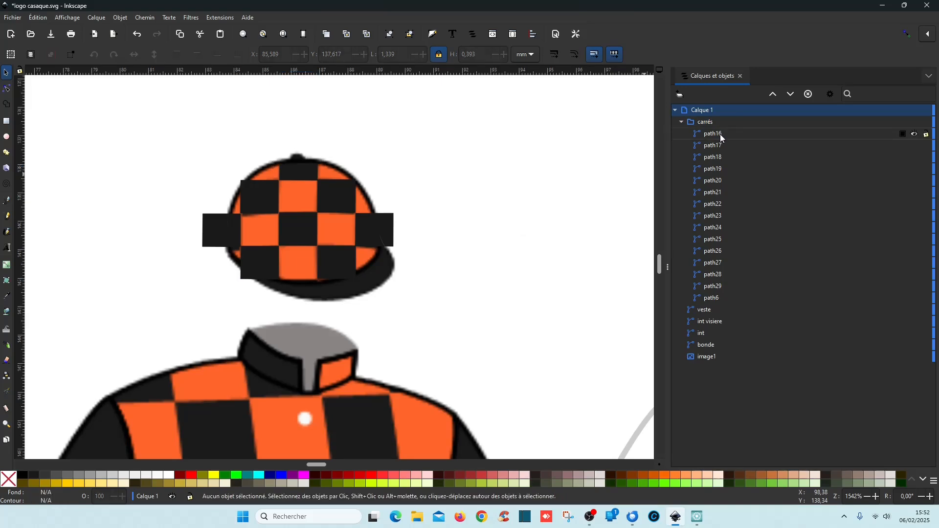
Delete path17 at the upper-right checker square's corner and path18 along the cap's right rim.
{"action": "left_click", "coordinate": [716, 149]}
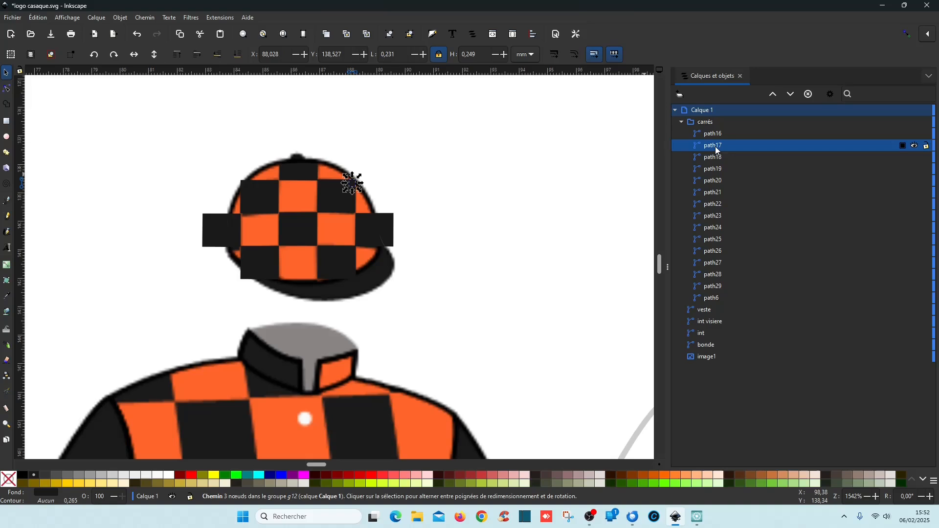
{"action": "key", "text": "Delete"}
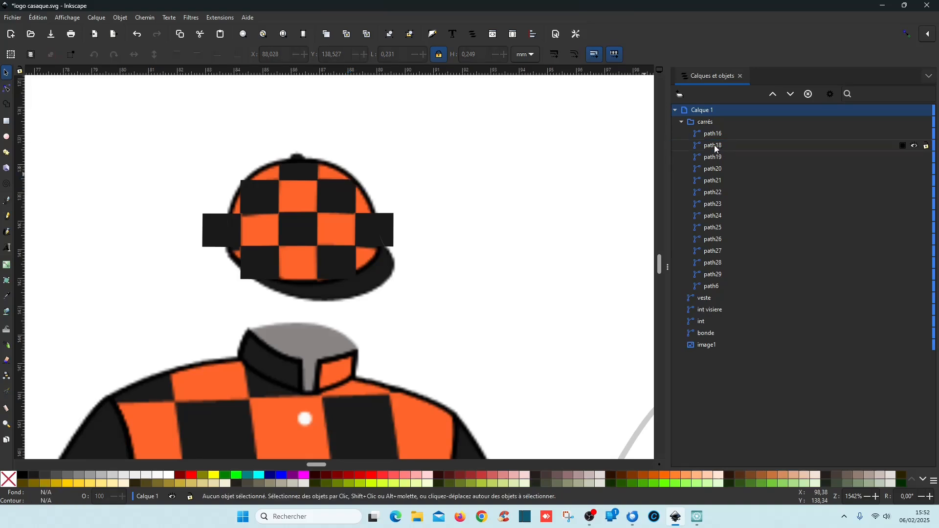
{"action": "left_click", "coordinate": [715, 146]}
{"action": "key", "text": "Delete"}
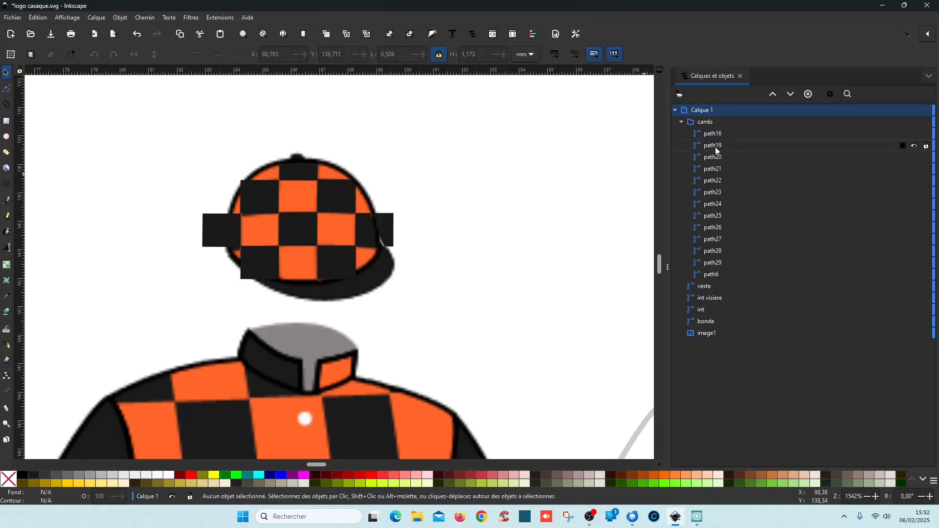
Keep path19 and delete the surplus pieces path20 and path21 along the cap's lower edge.
{"action": "left_click", "coordinate": [715, 147]}
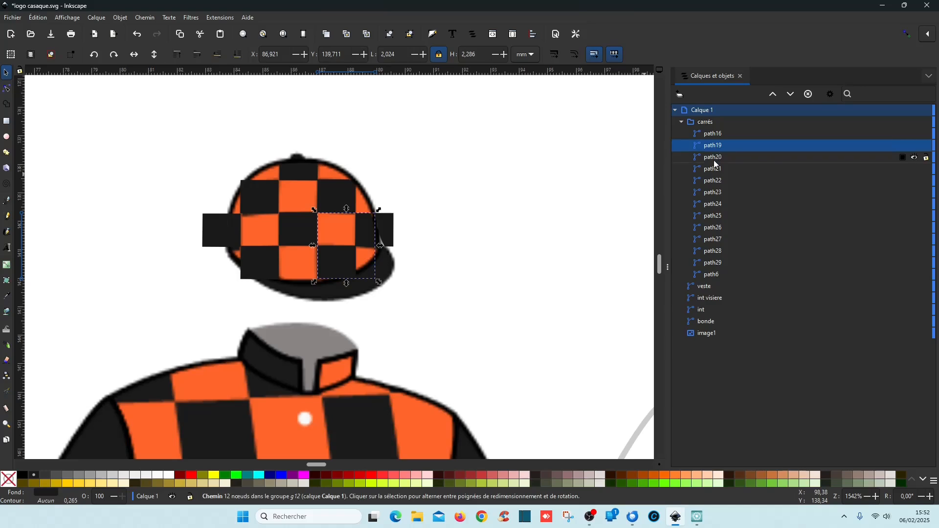
{"action": "left_click", "coordinate": [716, 161]}
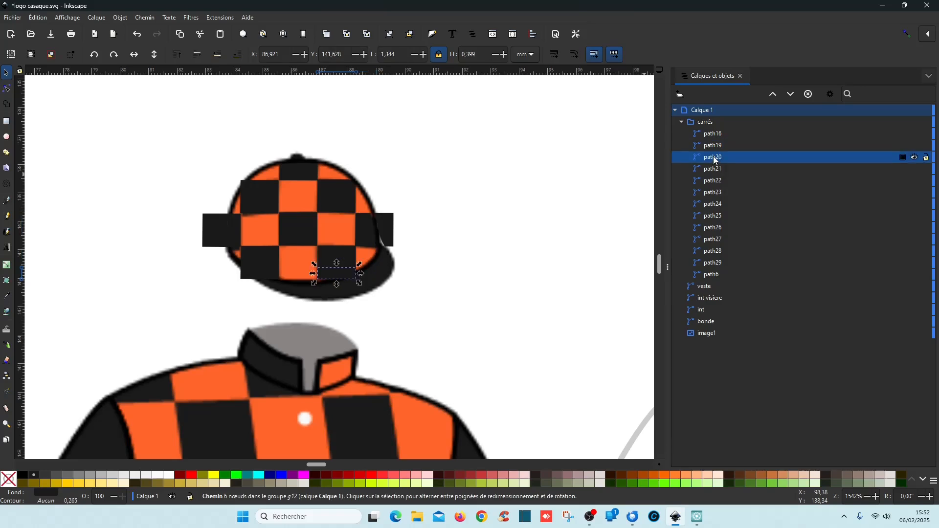
{"action": "key", "text": "Delete"}
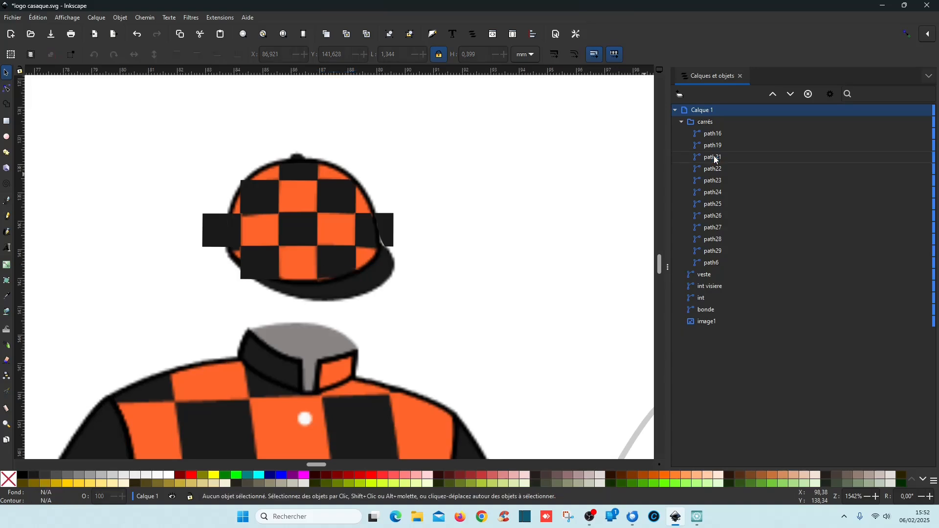
{"action": "left_click", "coordinate": [720, 158]}
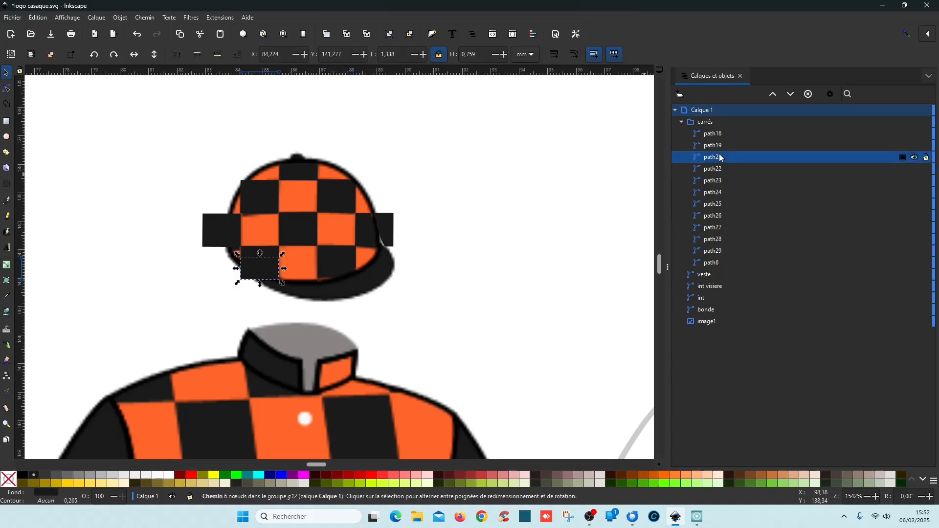
{"action": "key", "text": "Delete"}
Keep path22 and path24, and delete the surplus rim pieces path23 and path25 on the cap's left side.
{"action": "left_click", "coordinate": [717, 158]}
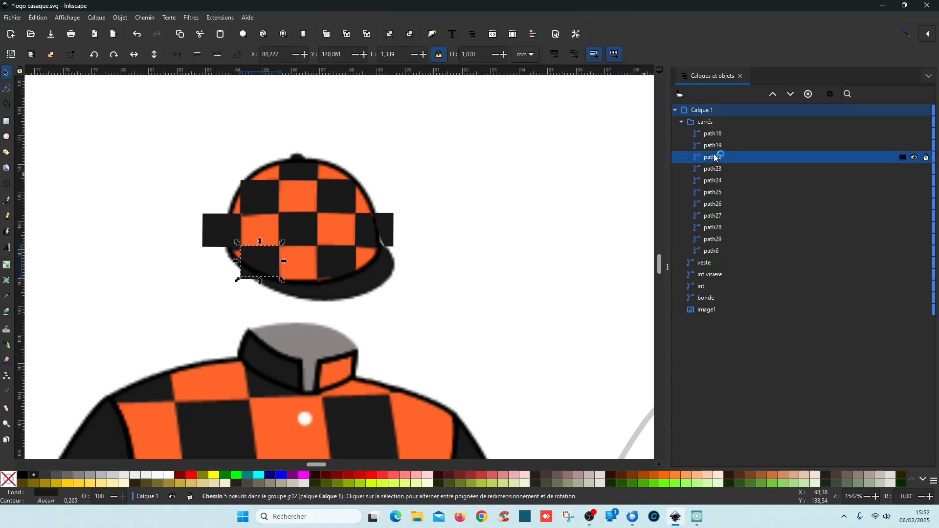
{"action": "left_click", "coordinate": [715, 167]}
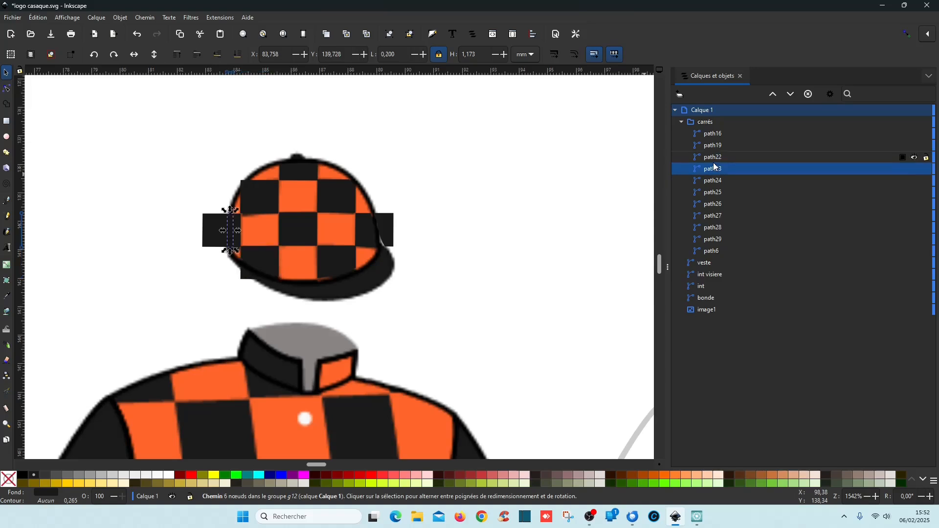
{"action": "key", "text": "Delete"}
{"action": "left_click", "coordinate": [712, 169]}
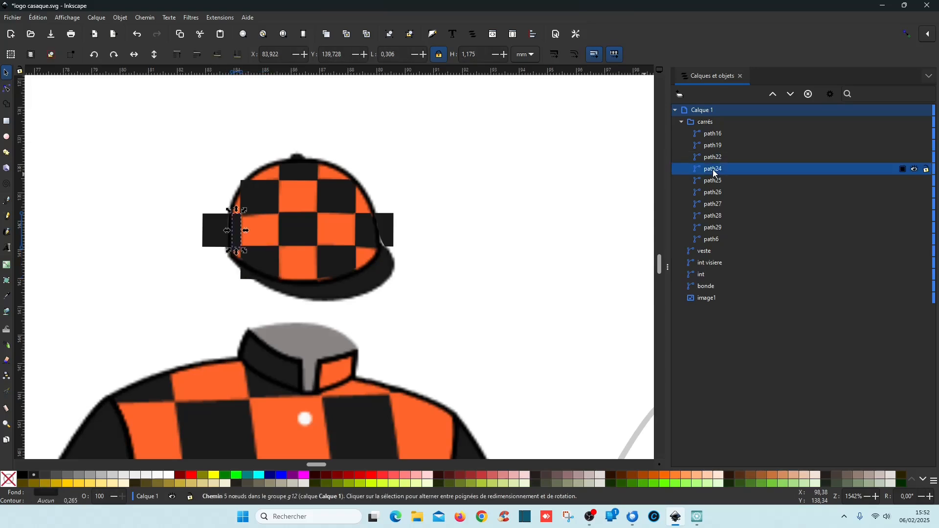
{"action": "left_click", "coordinate": [715, 181]}
{"action": "key", "text": "Delete"}
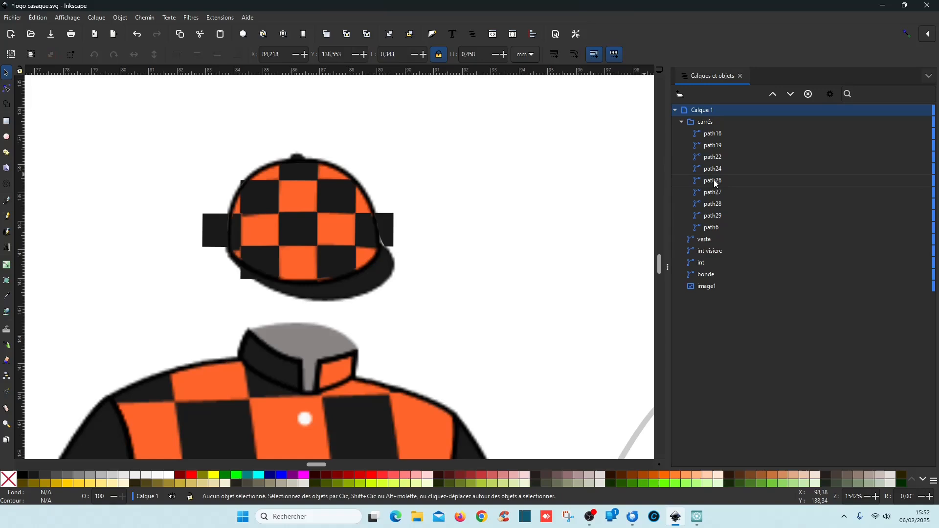
Delete the surplus pieces path27 and path29 at the cap's left corners and path6 beyond its right edge.
{"action": "left_click", "coordinate": [717, 193]}
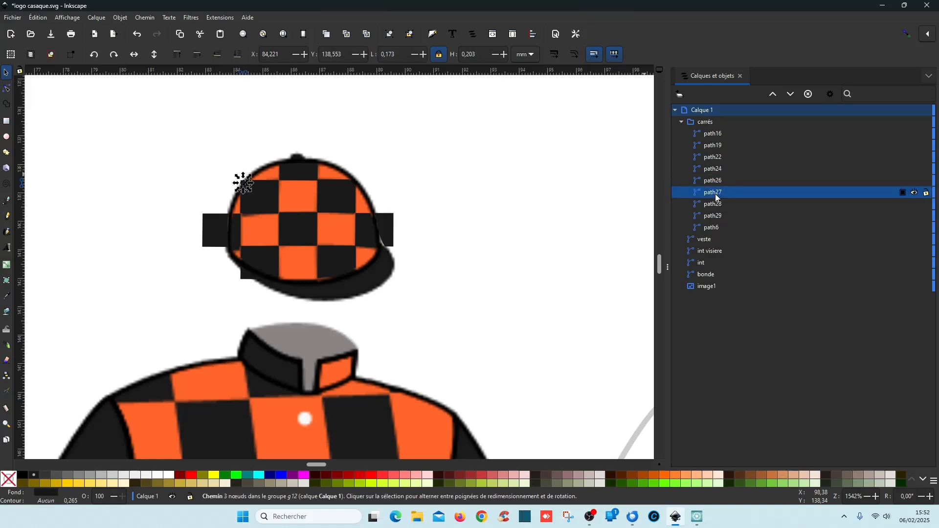
{"action": "key", "text": "Delete"}
{"action": "left_click", "coordinate": [718, 205]}
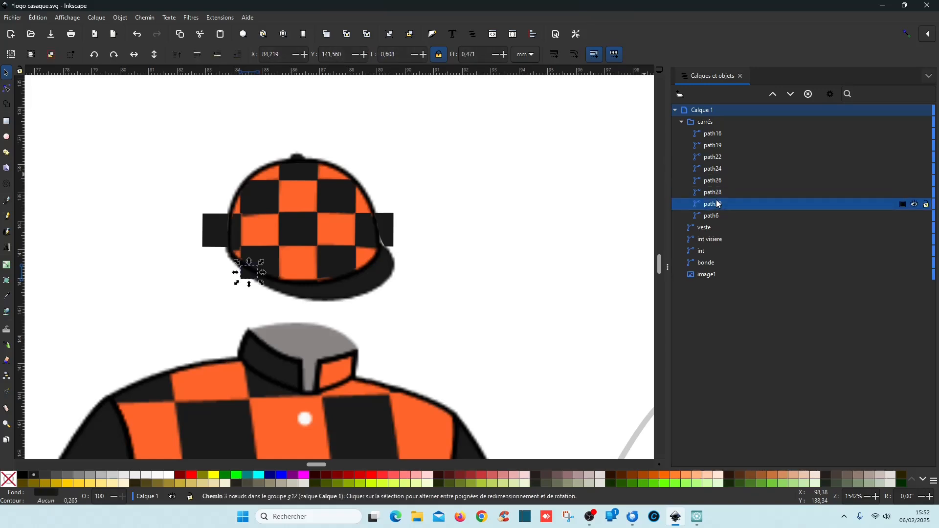
{"action": "key", "text": "Delete"}
{"action": "left_click", "coordinate": [718, 205]}
{"action": "key", "text": "Delete"}
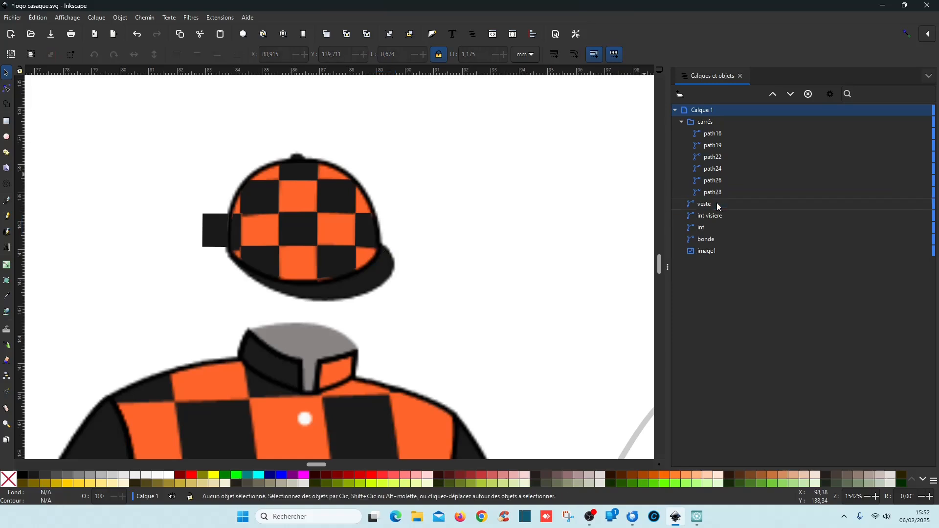
Check the pieces of the carrés group one by one and delete path28, the surplus square beyond the original cap's back edge.
{"action": "left_click", "coordinate": [218, 227]}
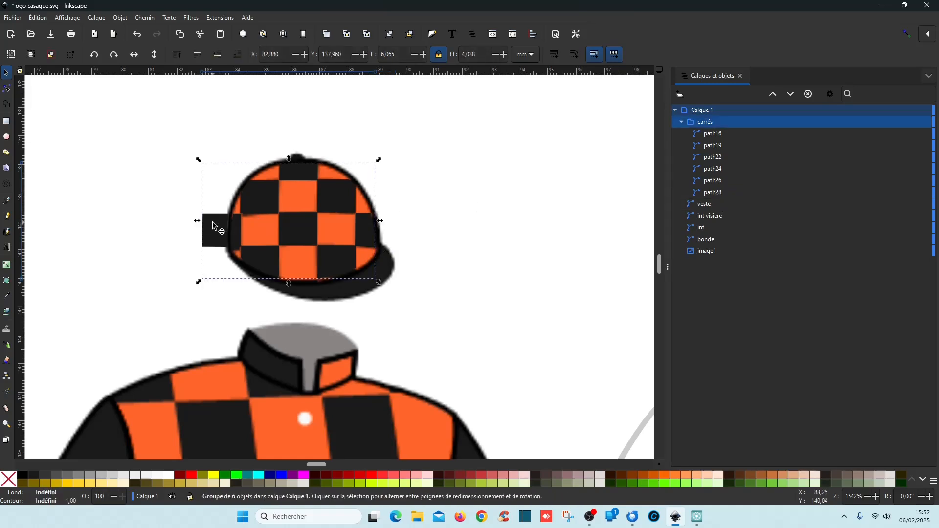
{"action": "left_click", "coordinate": [721, 133]}
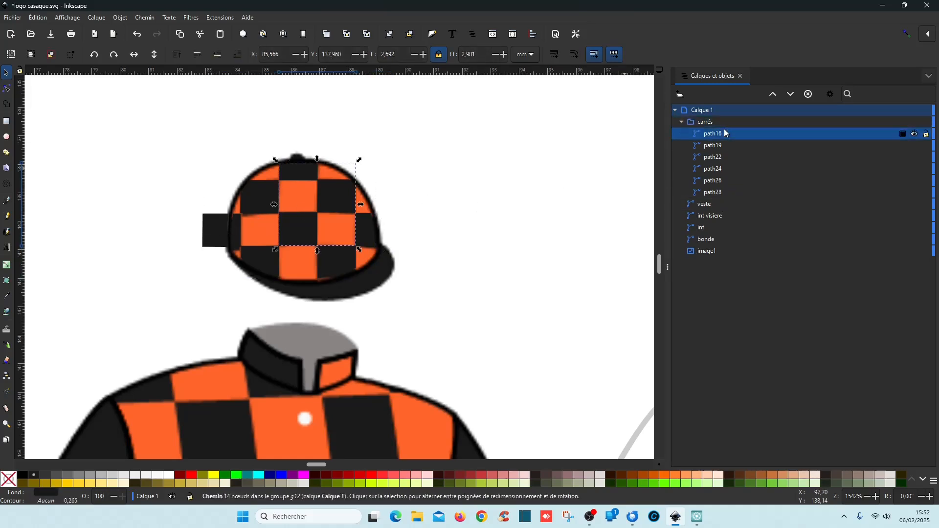
{"action": "left_click", "coordinate": [722, 145]}
{"action": "left_click", "coordinate": [717, 158]}
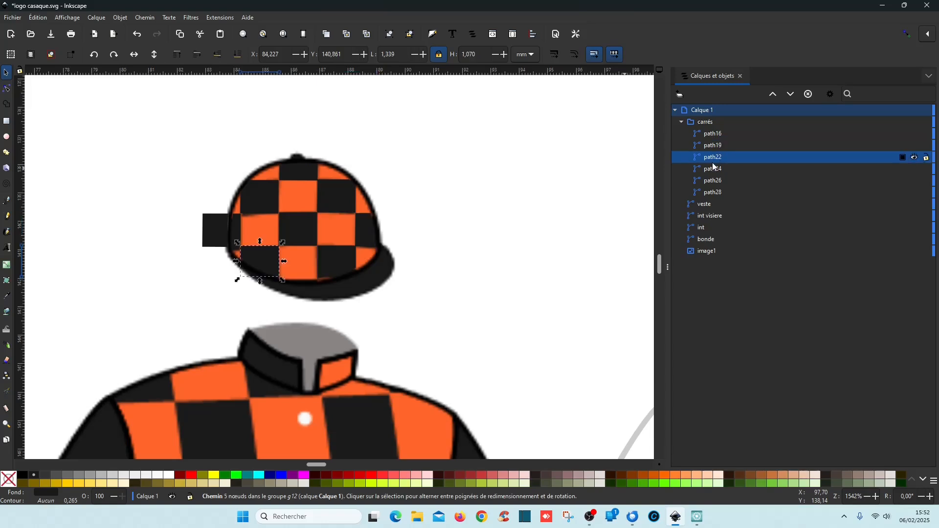
{"action": "left_click", "coordinate": [714, 170]}
{"action": "left_click", "coordinate": [715, 182]}
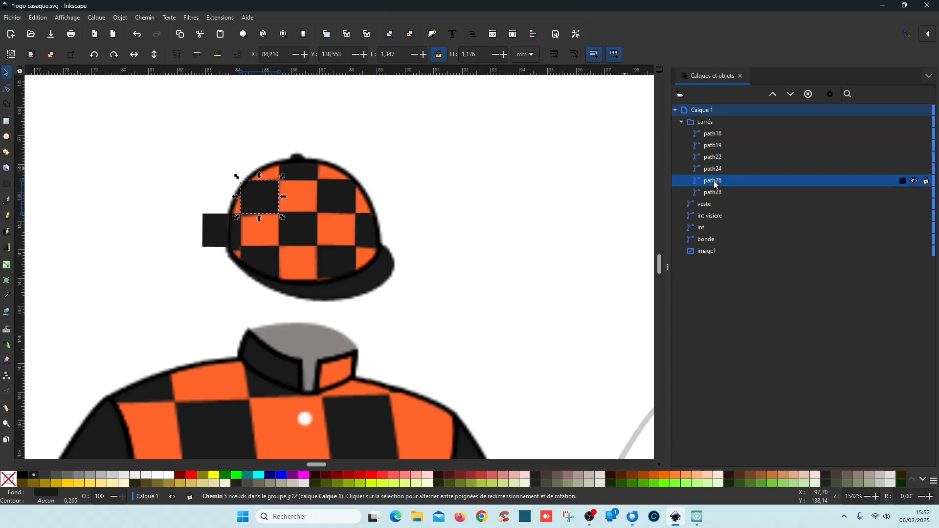
{"action": "left_click", "coordinate": [715, 193]}
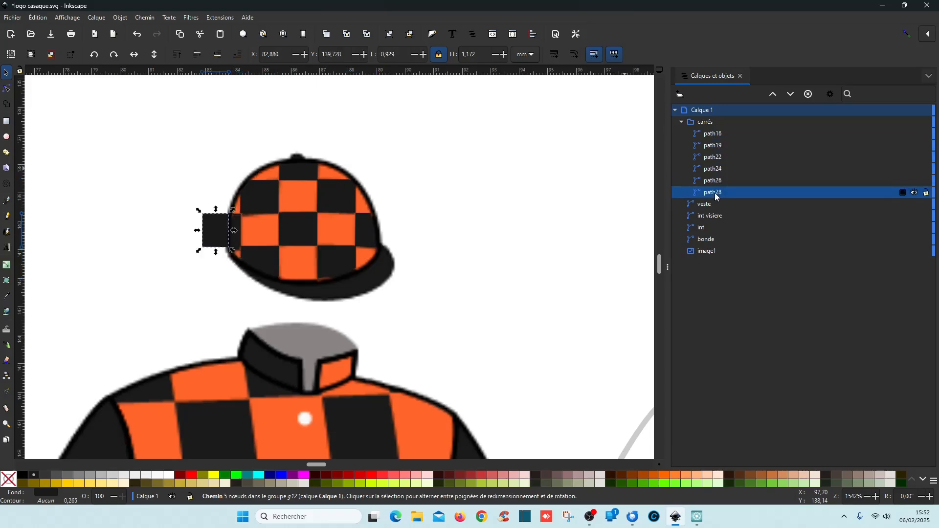
{"action": "key", "text": "Delete"}
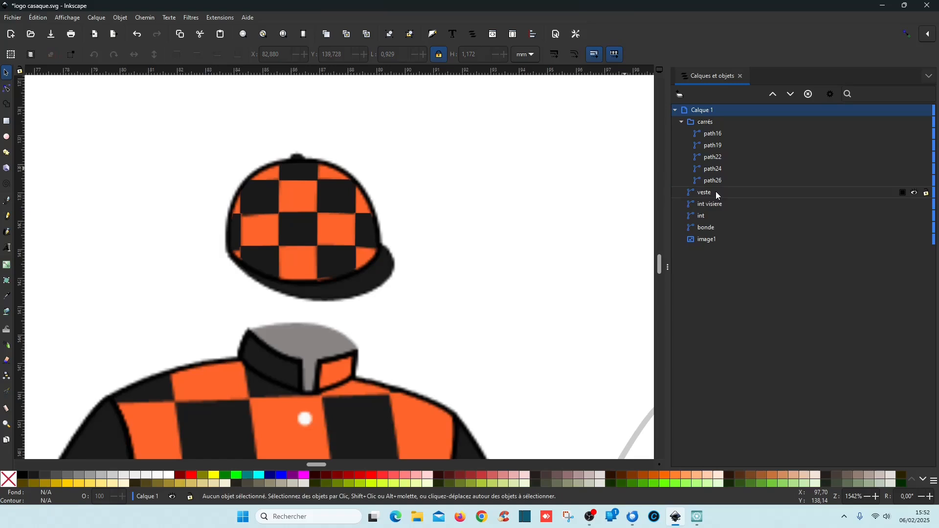
Move the whole carrés group onto the redrawn orange cap, placing it at X 103.510 mm against the cap's rear edge.
{"action": "left_click", "coordinate": [714, 122]}
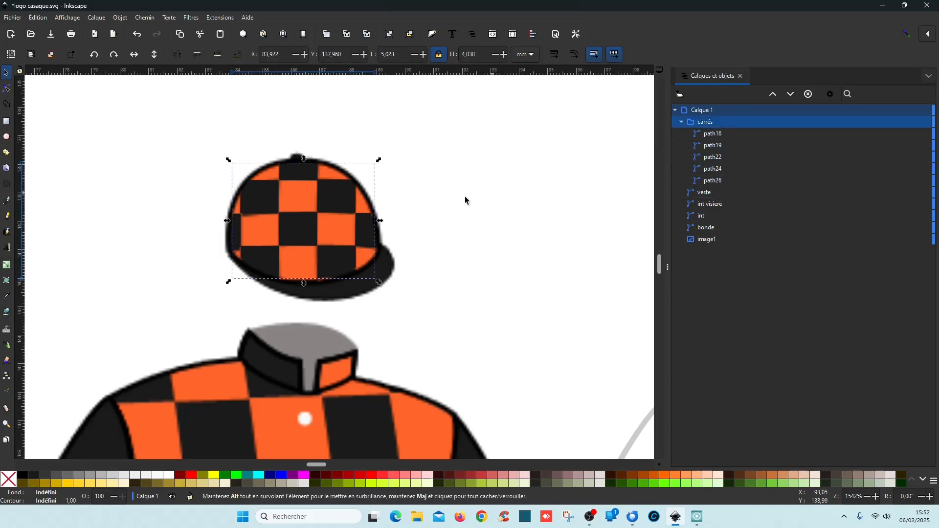
{"action": "scroll", "coordinate": [453, 184], "scroll_direction": "down", "scroll_amount": 2}
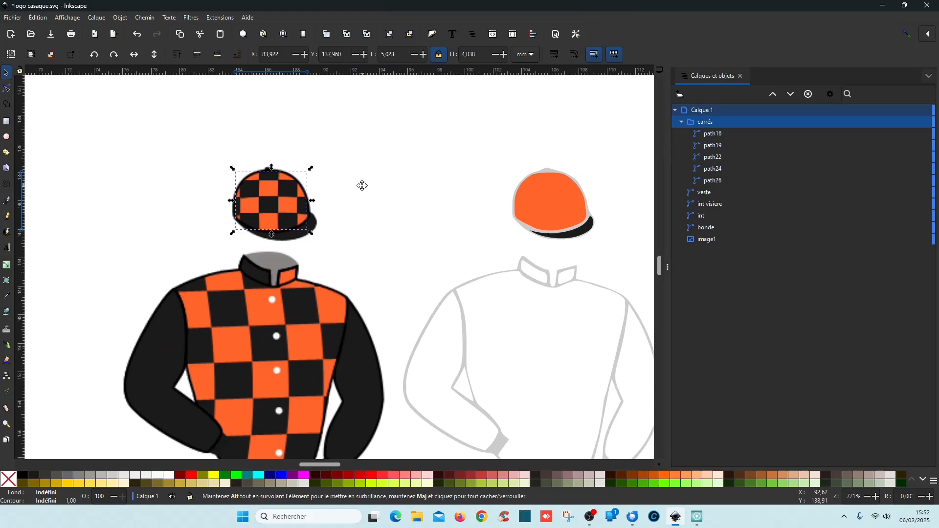
{"action": "left_click_drag", "start_coordinate": [296, 194], "coordinate": [566, 185]}
{"action": "scroll", "coordinate": [558, 184], "scroll_direction": "up", "scroll_amount": 5}
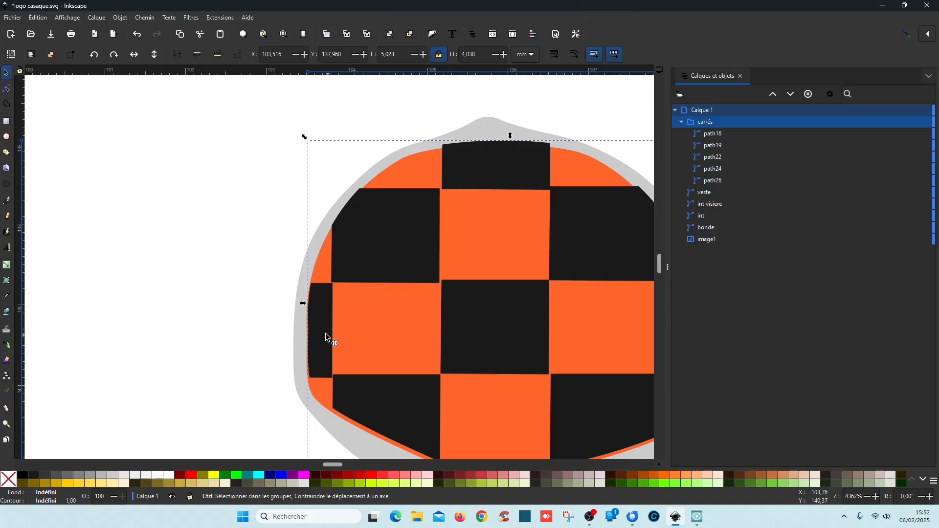
{"action": "left_click_drag", "start_coordinate": [323, 336], "coordinate": [323, 335]}
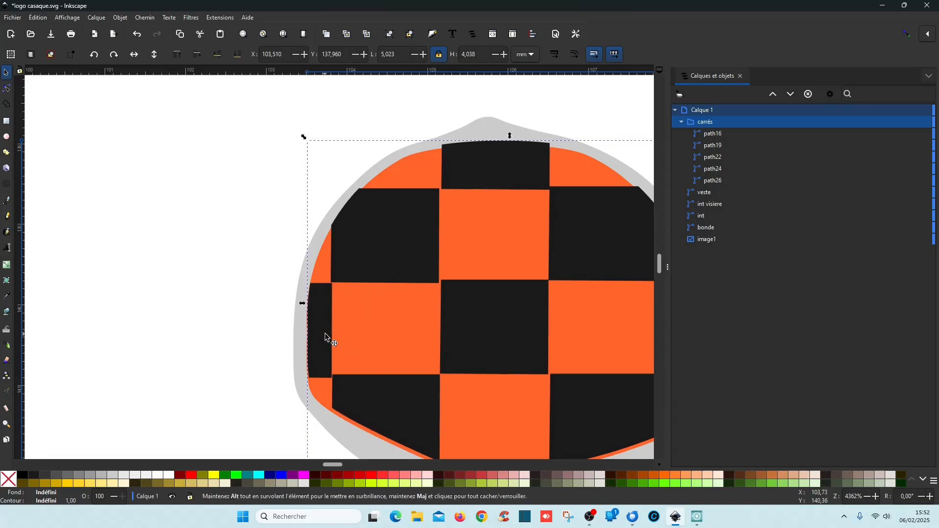
Enable snapping and fine-tune the carrés group inside the grey cap outline, at X 103.499 mm and Y 138.008 mm.
{"action": "scroll", "coordinate": [436, 214], "scroll_direction": "right", "scroll_amount": 6}
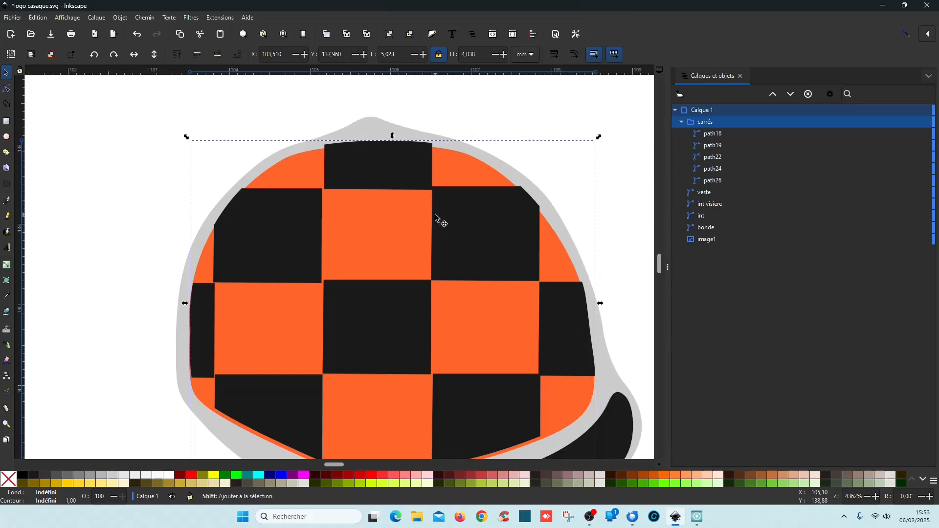
{"action": "scroll", "coordinate": [440, 247], "scroll_direction": "down", "scroll_amount": 4}
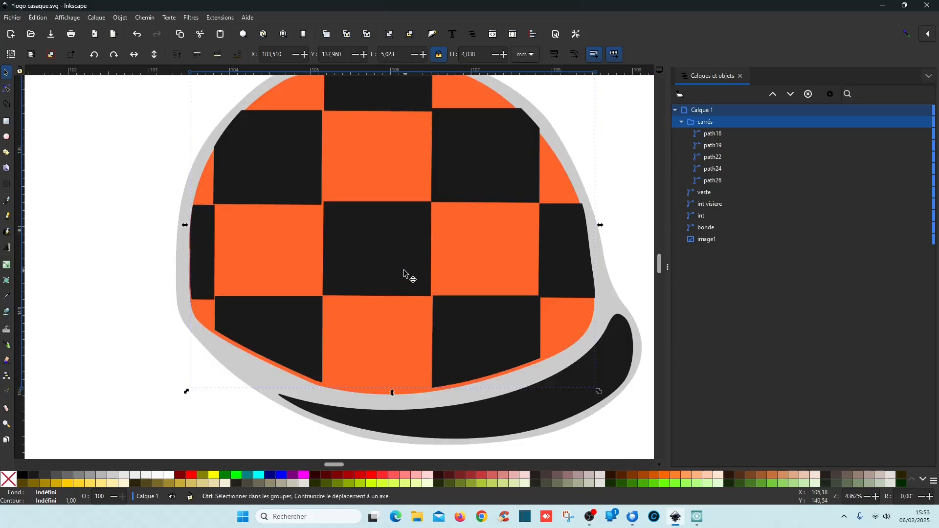
{"action": "left_click_drag", "start_coordinate": [401, 264], "coordinate": [401, 275]}
{"action": "scroll", "coordinate": [445, 254], "scroll_direction": "up", "scroll_amount": 6}
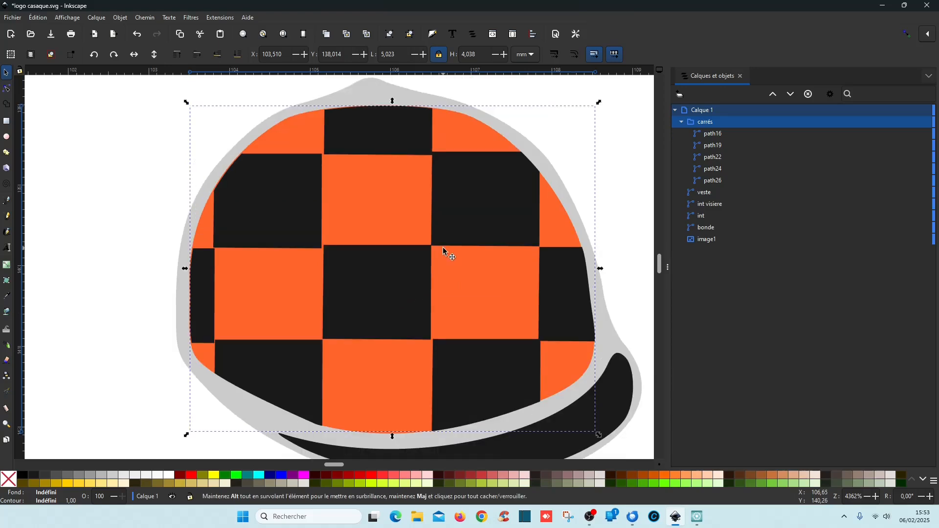
{"action": "left_click", "coordinate": [908, 34]}
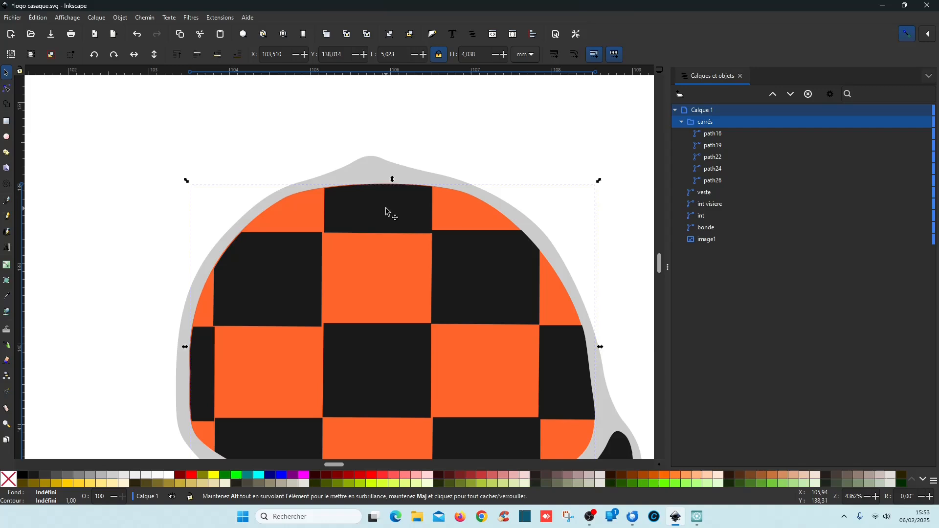
{"action": "left_click_drag", "start_coordinate": [389, 210], "coordinate": [388, 209]}
{"action": "left_click", "coordinate": [613, 268]}
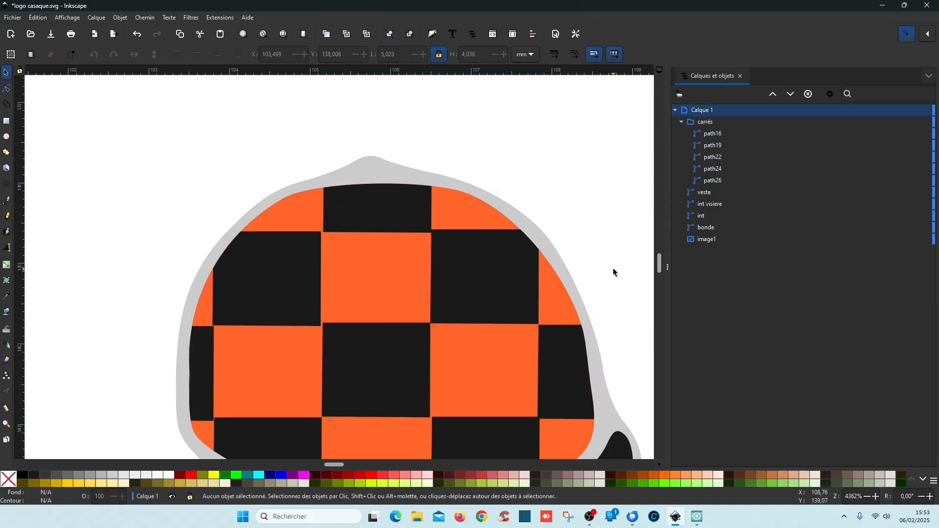
Examine path16 and how the corners of the central checker squares meet on the redrawn cap.
{"action": "scroll", "coordinate": [612, 268], "scroll_direction": "down", "scroll_amount": 3}
{"action": "scroll", "coordinate": [421, 285], "scroll_direction": "down", "scroll_amount": 2}
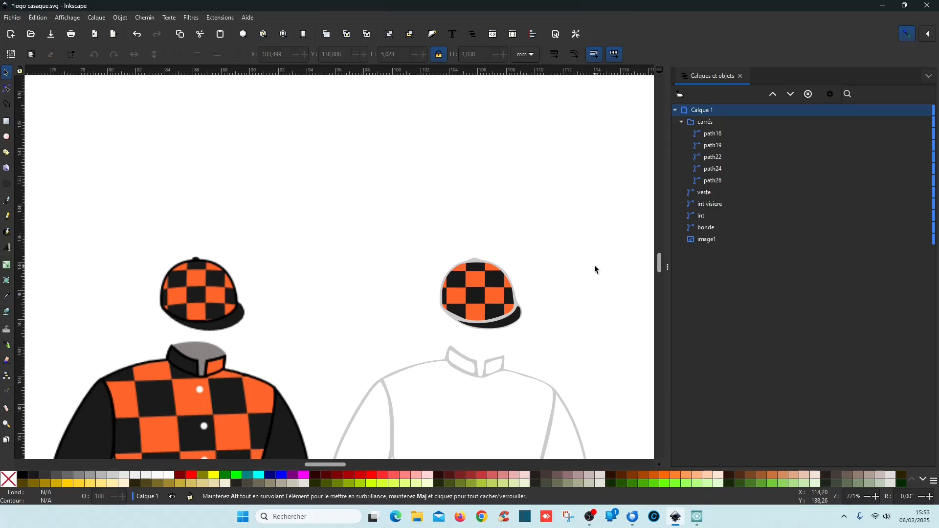
{"action": "left_click", "coordinate": [715, 133]}
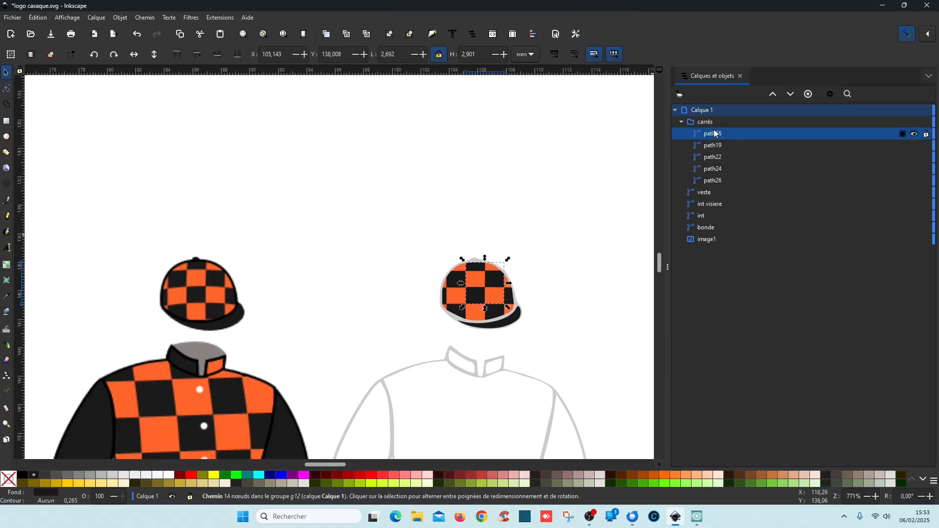
{"action": "left_click", "coordinate": [147, 18]}
{"action": "left_click", "coordinate": [168, 152]}
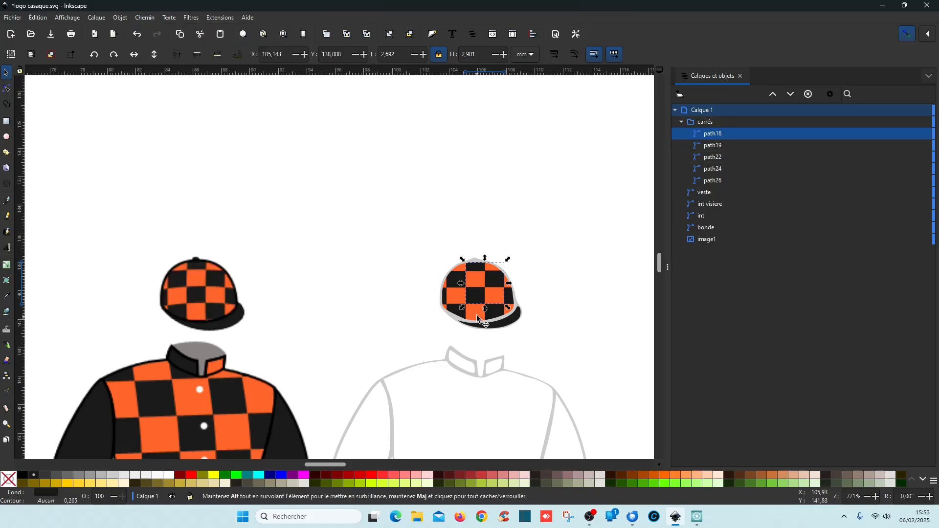
{"action": "scroll", "coordinate": [480, 286], "scroll_direction": "up", "scroll_amount": 5}
{"action": "scroll", "coordinate": [488, 287], "scroll_direction": "up", "scroll_amount": 4}
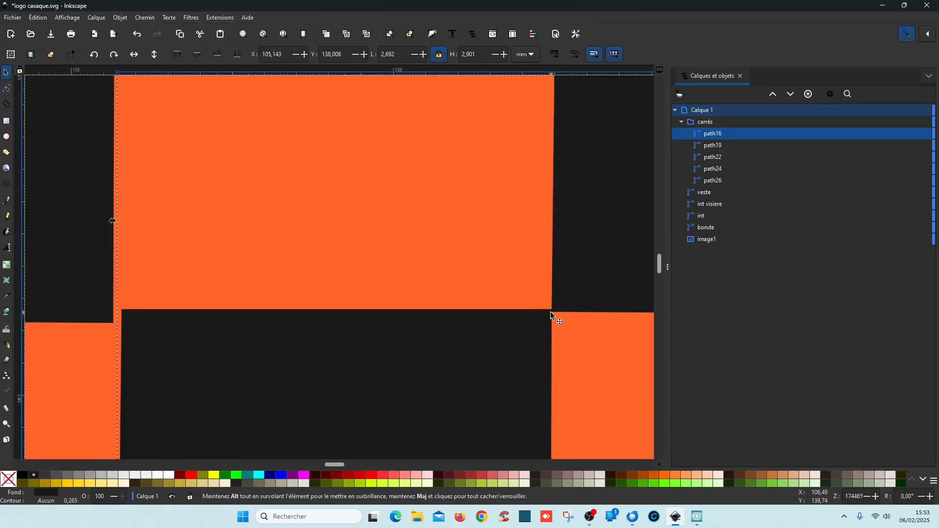
{"action": "scroll", "coordinate": [475, 321], "scroll_direction": "down", "scroll_amount": 4}
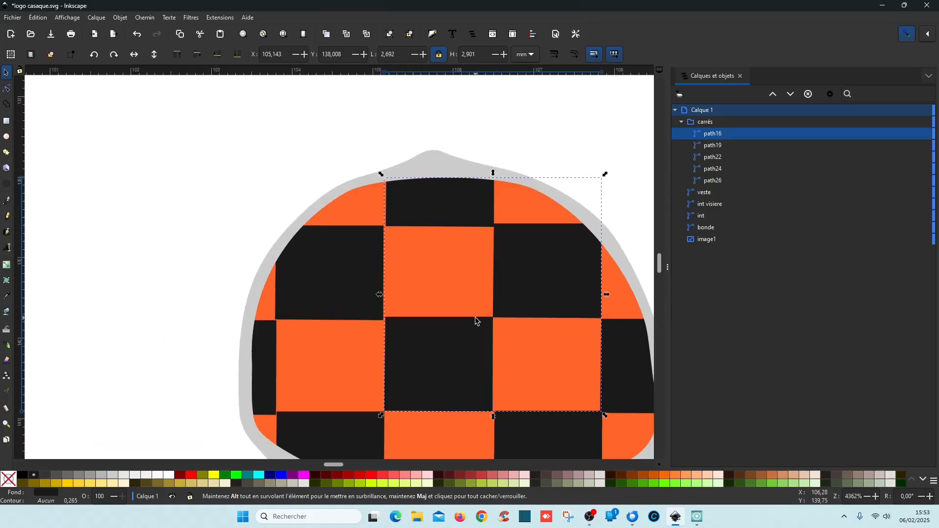
{"action": "left_click", "coordinate": [219, 174]}
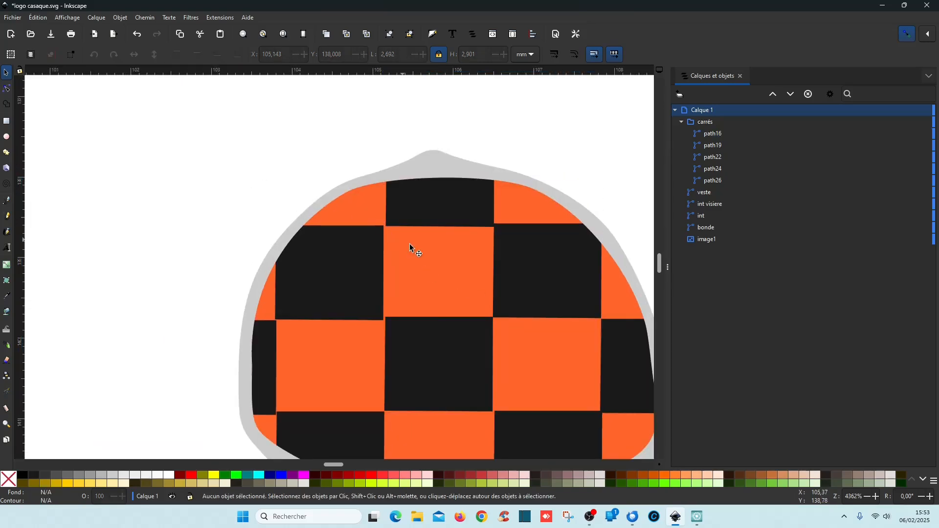
{"action": "left_click", "coordinate": [436, 350]}
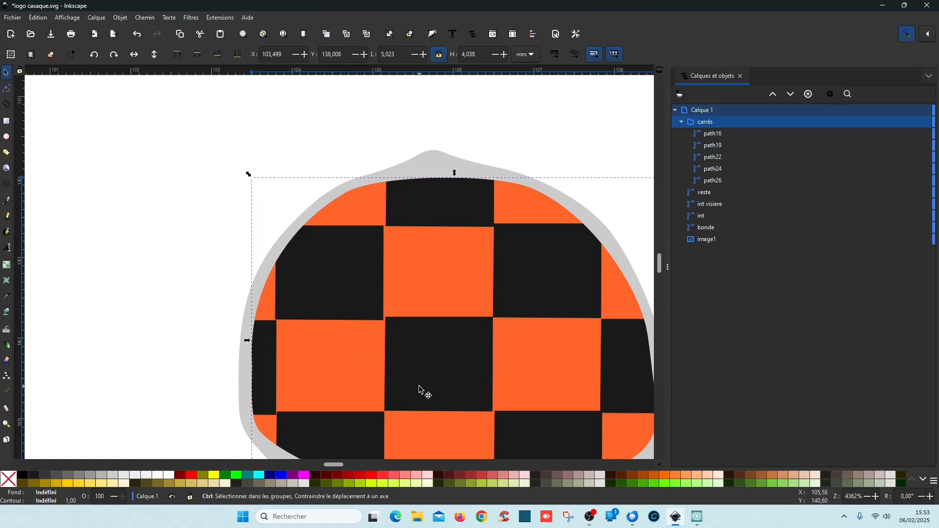
Deselect the carrés group and save the drawing.
{"action": "scroll", "coordinate": [421, 390], "scroll_direction": "down", "scroll_amount": 5}
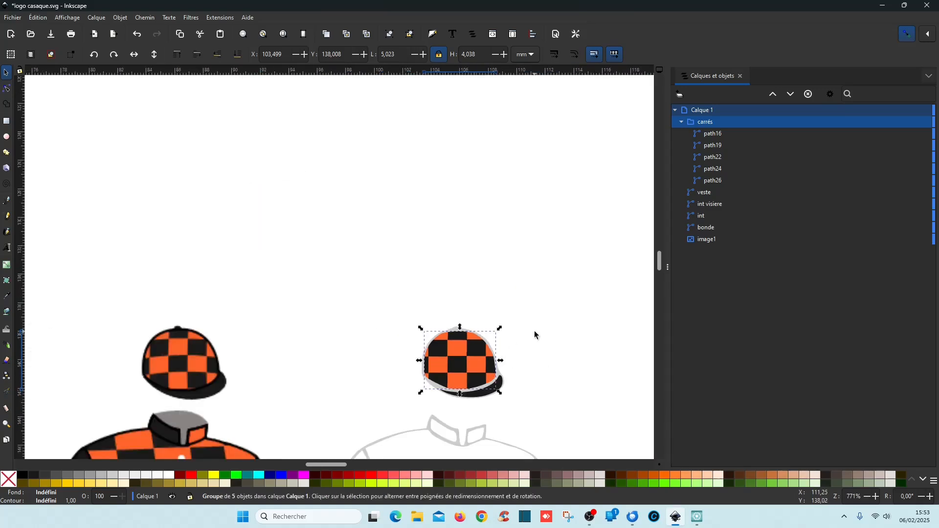
{"action": "scroll", "coordinate": [534, 331], "scroll_direction": "down", "scroll_amount": 2}
{"action": "left_click", "coordinate": [394, 321]}
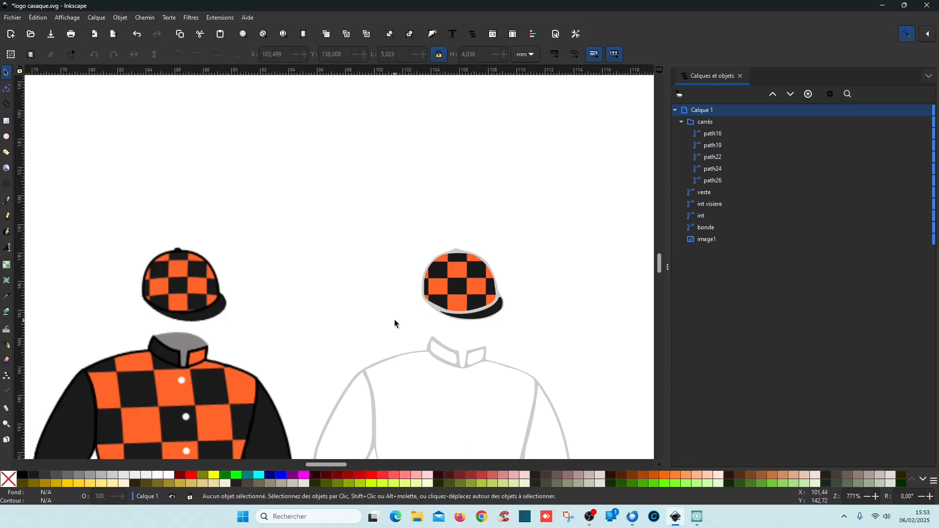
{"action": "scroll", "coordinate": [546, 306], "scroll_direction": "down", "scroll_amount": 1}
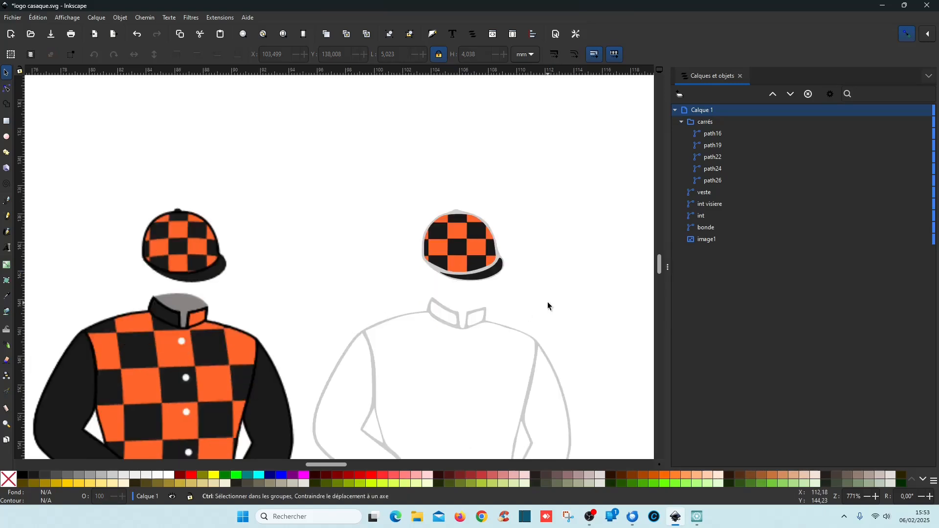
{"action": "key", "text": "ctrl+s"}
Move the int visiere path into the carrés group, above path16.
{"action": "left_click", "coordinate": [682, 121]}
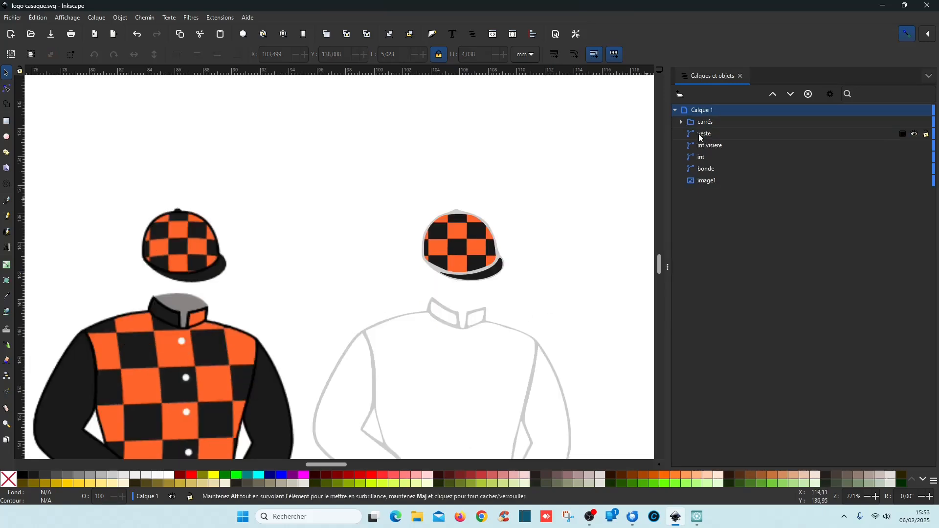
{"action": "left_click", "coordinate": [708, 125]}
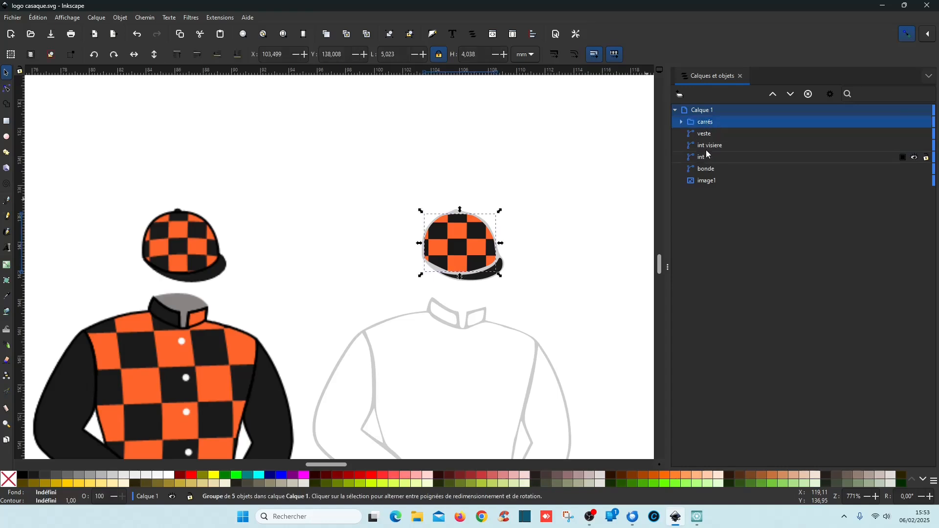
{"action": "left_click", "coordinate": [709, 145], "text": "shift"}
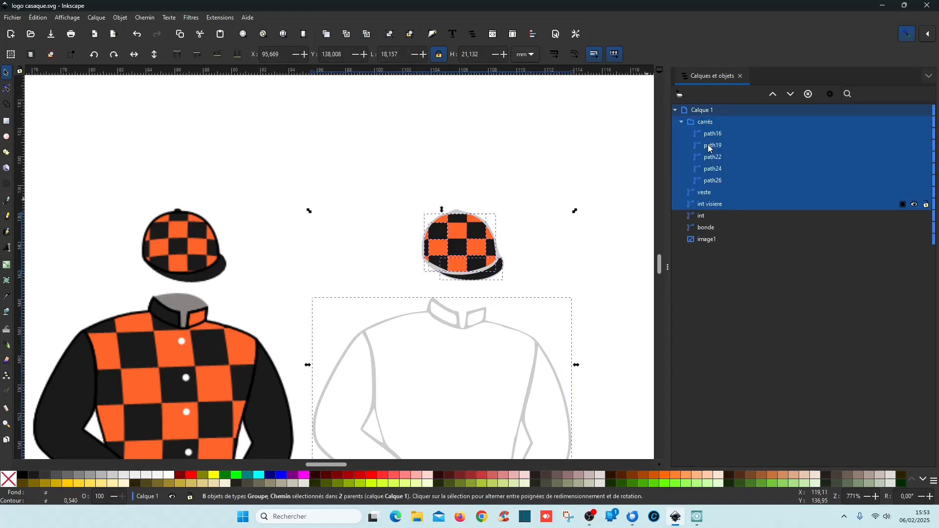
{"action": "left_click", "coordinate": [736, 229]}
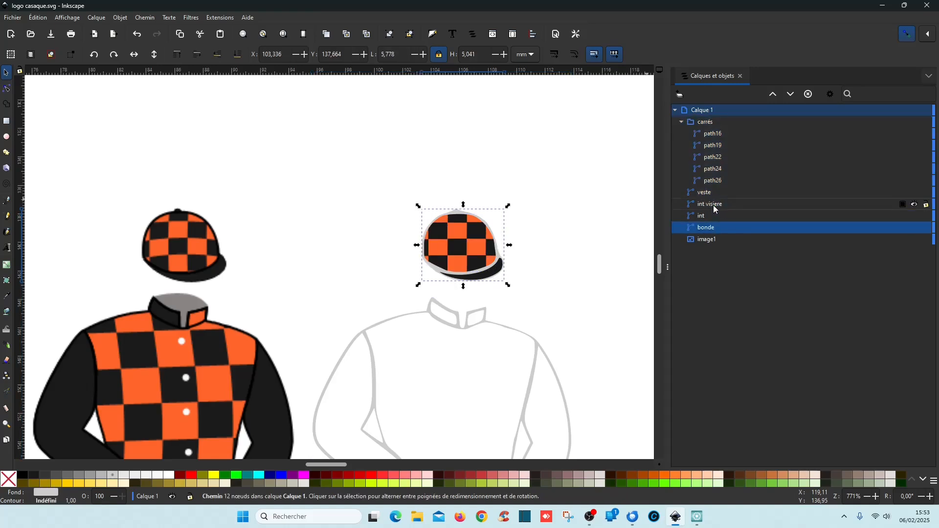
{"action": "left_click", "coordinate": [713, 206]}
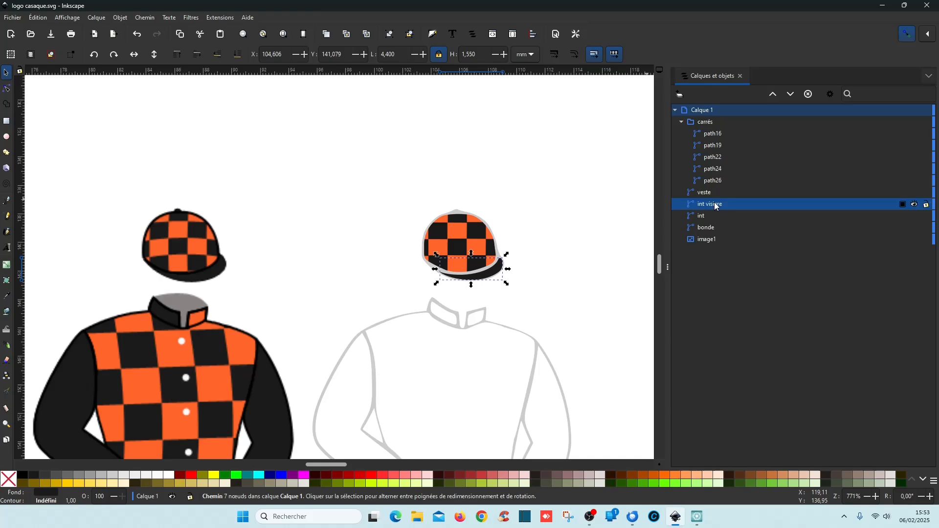
{"action": "left_click_drag", "start_coordinate": [715, 205], "coordinate": [762, 132]}
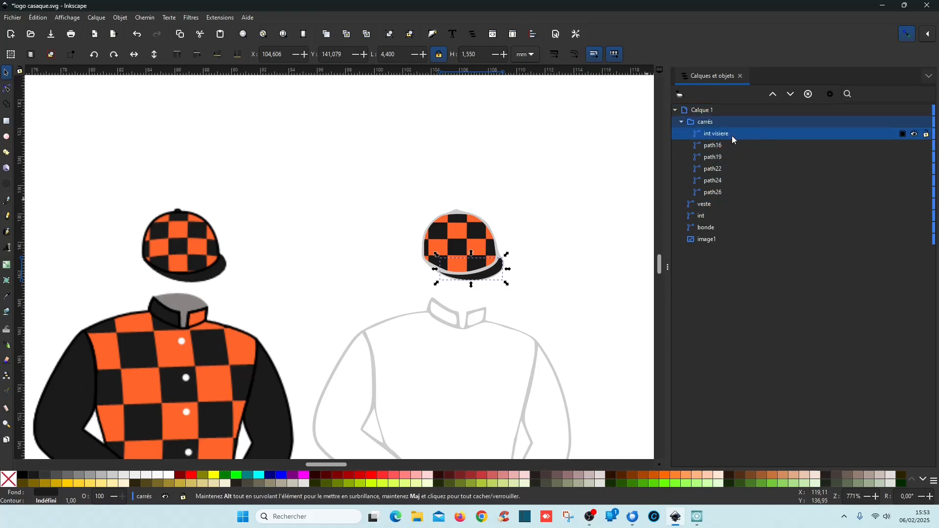
Rename the carrés group as "noir" and collapse it in the object list.
{"action": "left_click", "coordinate": [718, 123]}
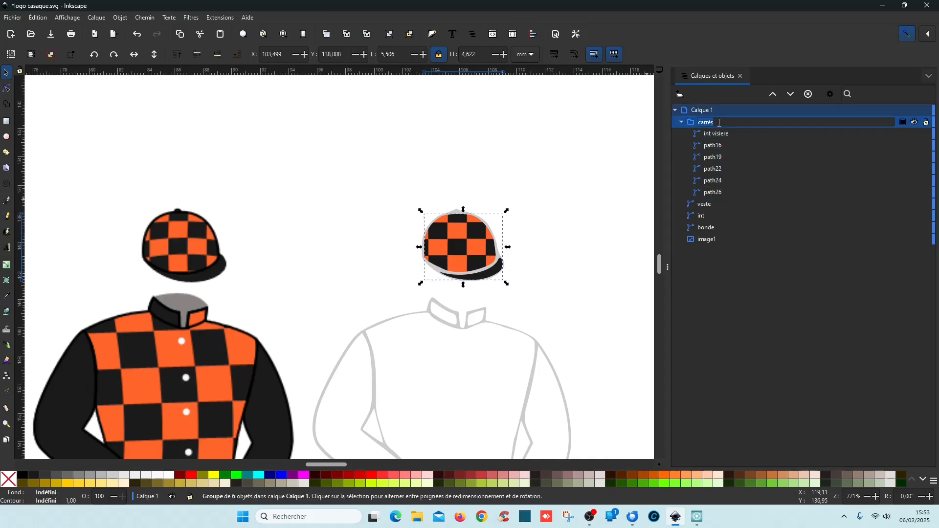
{"action": "type", "text": "noir"}
{"action": "key", "text": "Return"}
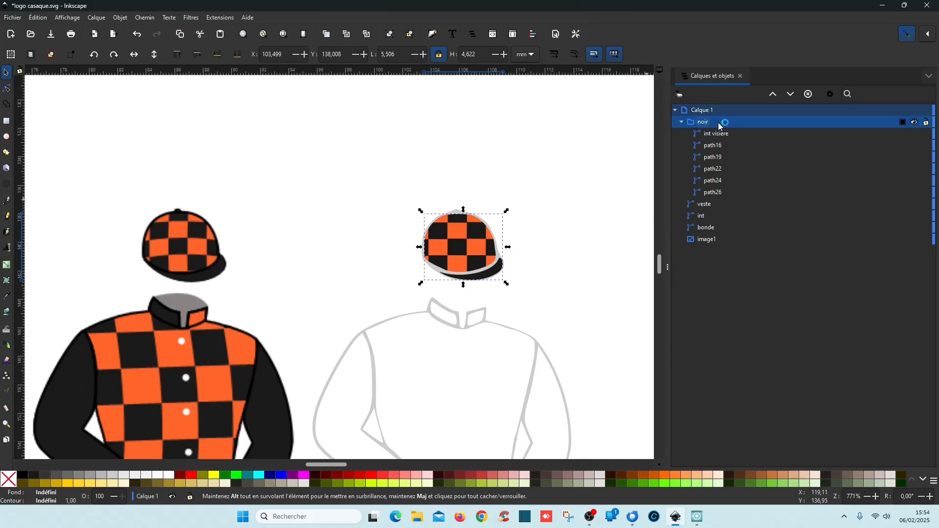
{"action": "left_click", "coordinate": [682, 122]}
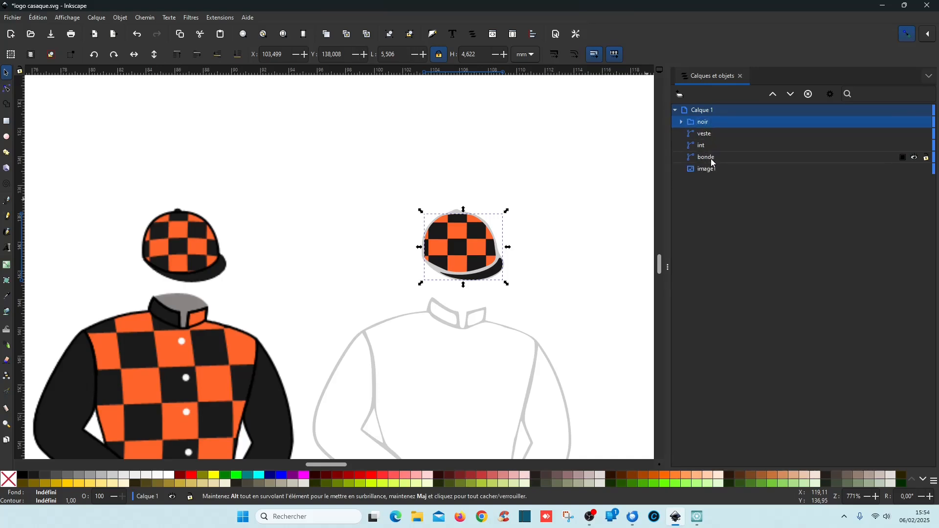
Reorder the bonde and int paths directly below the noir group, with int above bonde, and save the drawing.
{"action": "left_click", "coordinate": [707, 158]}
{"action": "left_click_drag", "start_coordinate": [712, 161], "coordinate": [752, 131]}
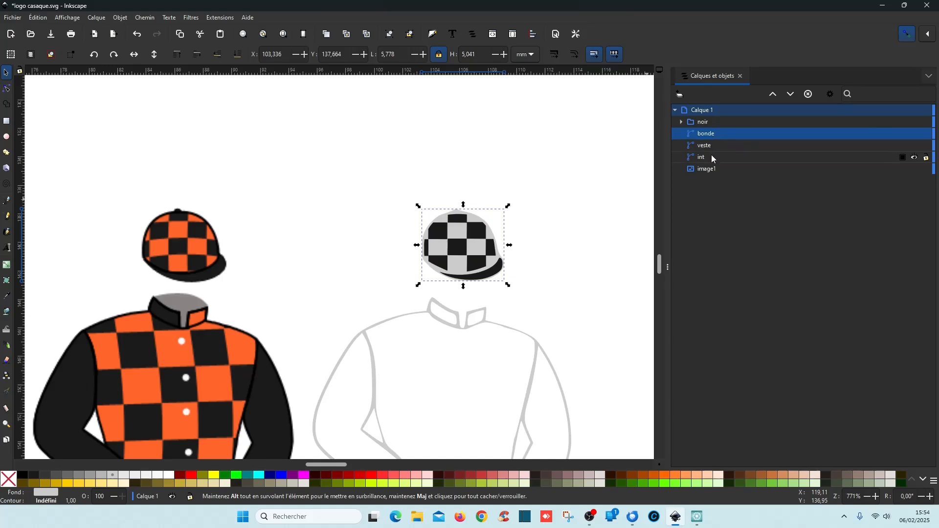
{"action": "double_click", "coordinate": [712, 155]}
{"action": "left_click", "coordinate": [756, 126]}
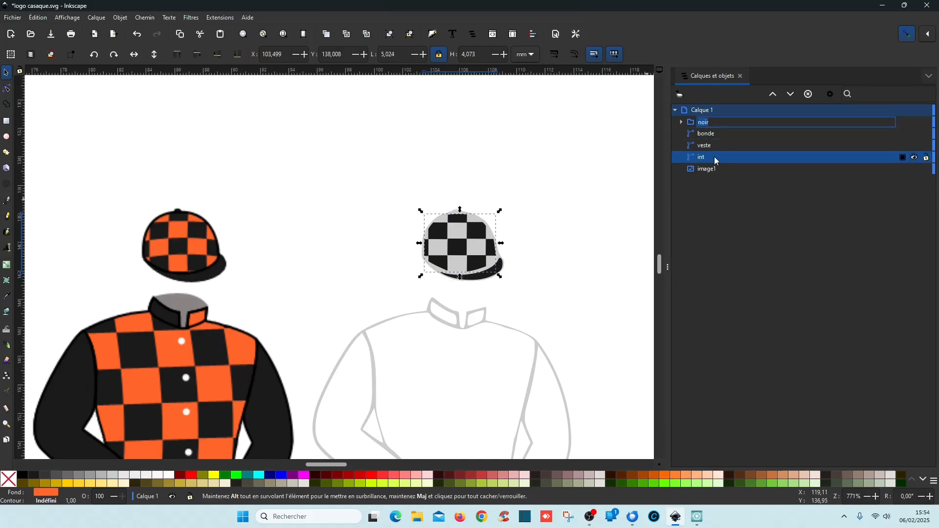
{"action": "left_click_drag", "start_coordinate": [693, 157], "coordinate": [718, 130]}
{"action": "key", "text": "ctrl+s"}
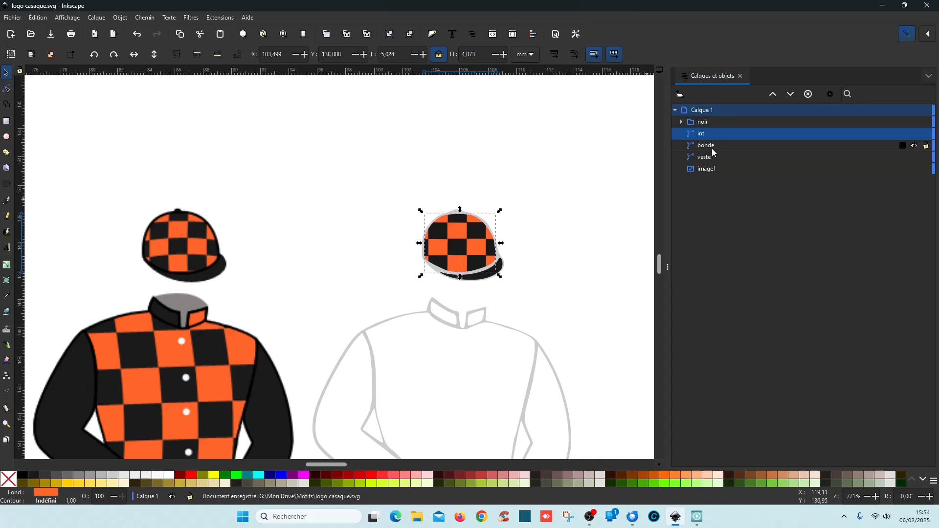
Group the bonde path, the int path and the noir group, and name the new group "bonde".
{"action": "left_click", "coordinate": [715, 146]}
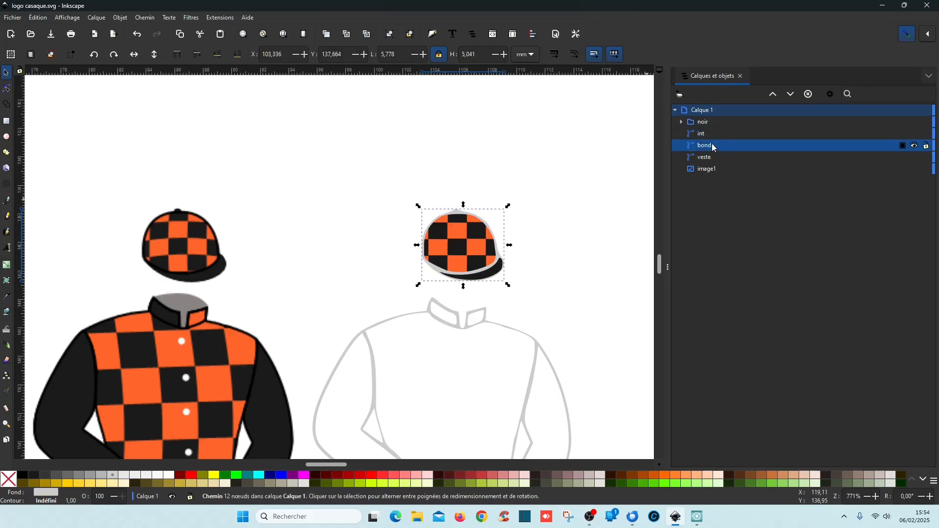
{"action": "left_click", "coordinate": [709, 133], "text": "shift"}
{"action": "left_click", "coordinate": [715, 123], "text": "shift"}
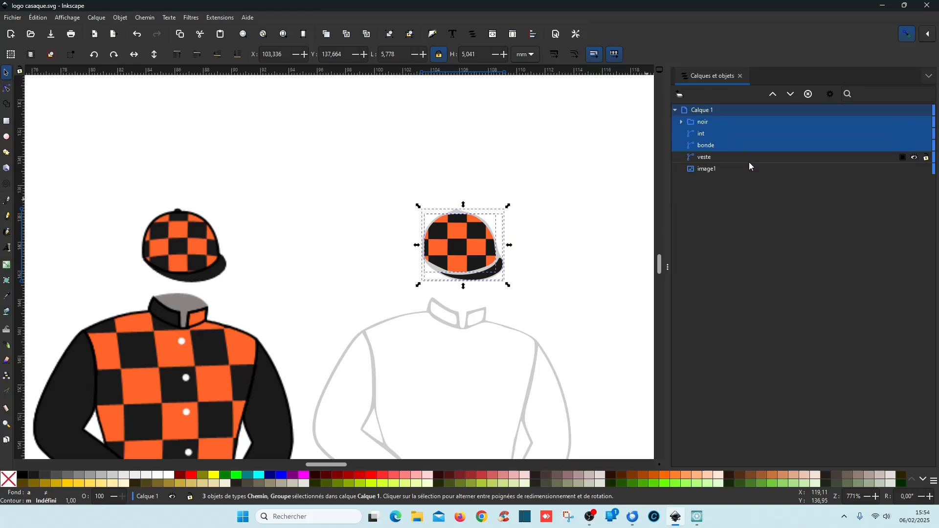
{"action": "key", "text": "ctrl+g"}
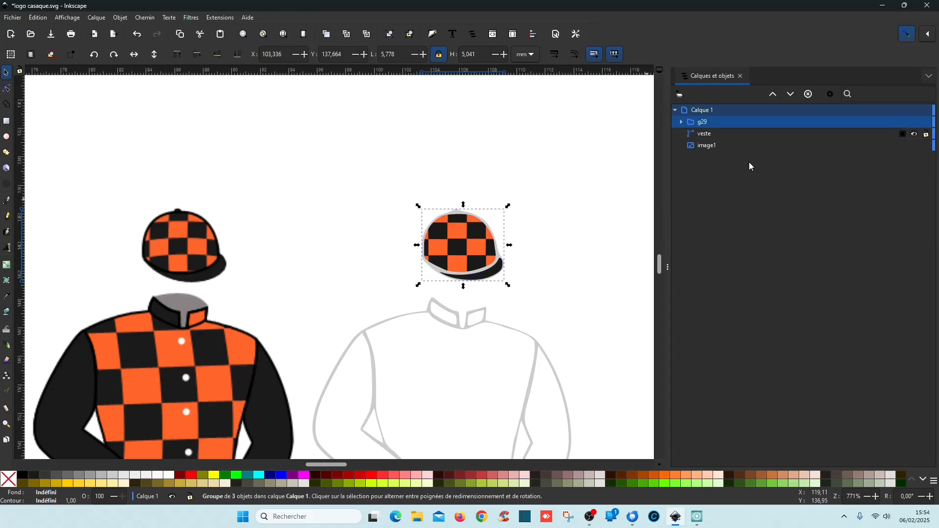
{"action": "double_click", "coordinate": [715, 123]}
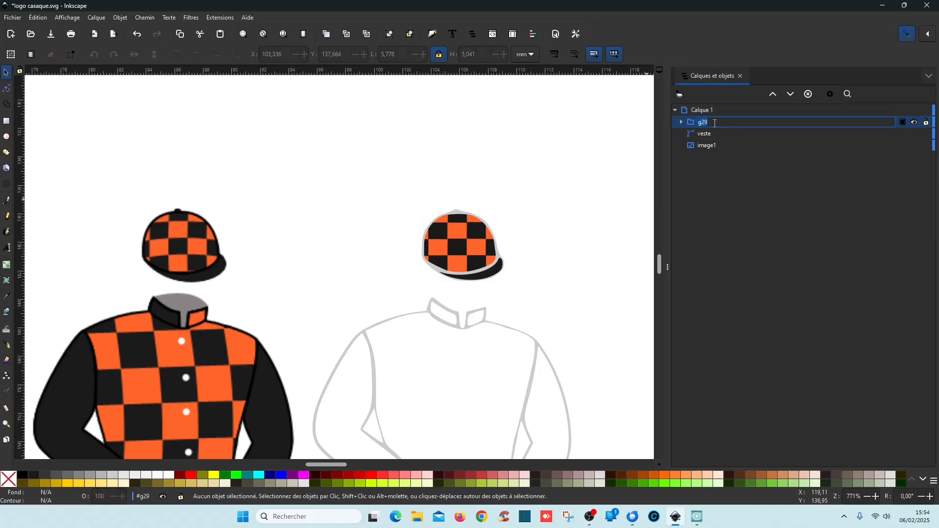
{"action": "type", "text": "bonde"}
{"action": "key", "text": "Return"}
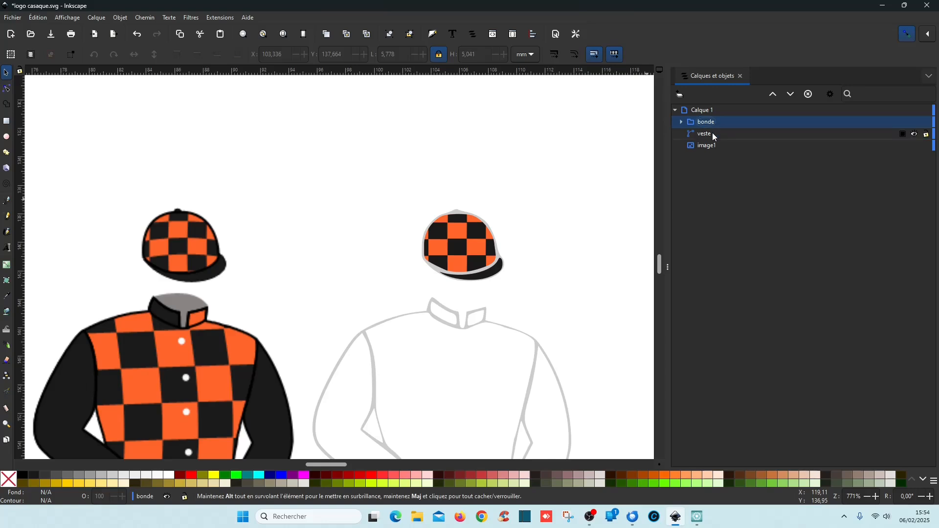
Break the veste path of the jacket apart into separate paths.
{"action": "left_click", "coordinate": [713, 133]}
{"action": "scroll", "coordinate": [477, 295], "scroll_direction": "down", "scroll_amount": 5}
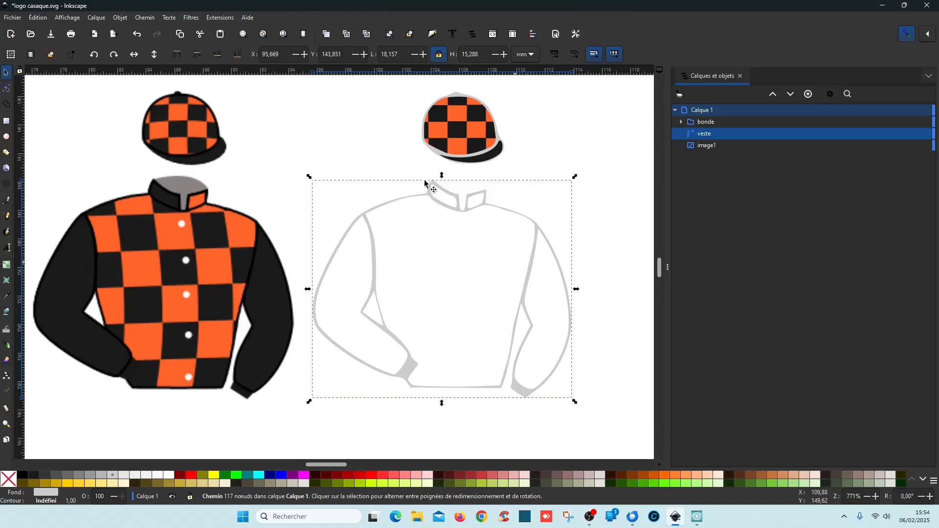
{"action": "left_click", "coordinate": [148, 20]}
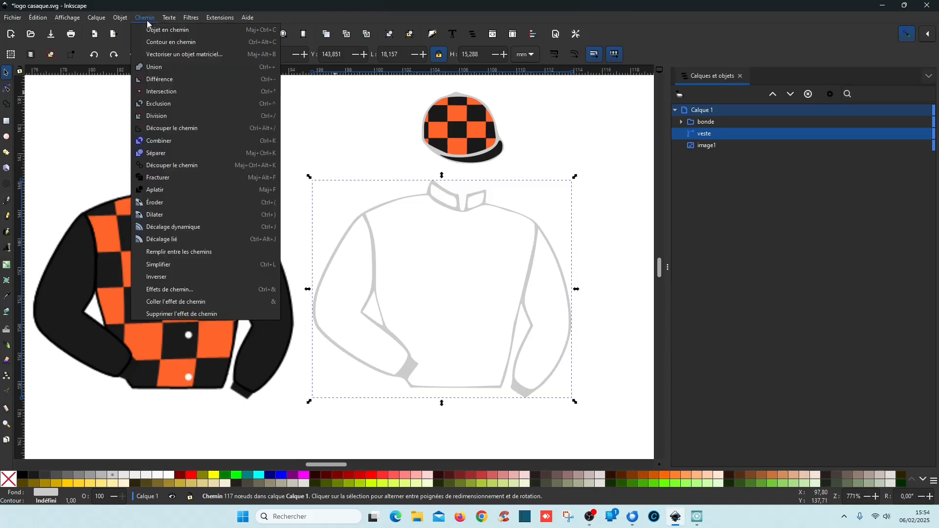
{"action": "left_click", "coordinate": [183, 153]}
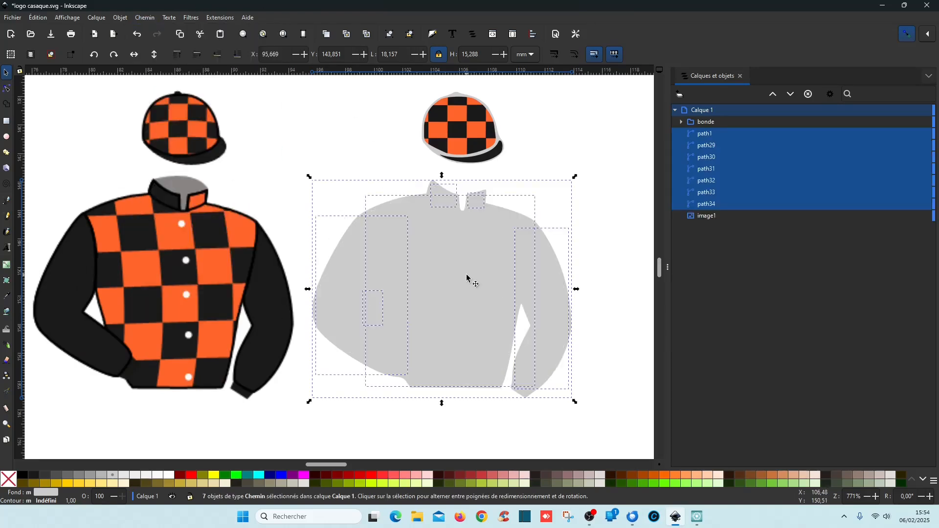
Rename the full jacket silhouette path1 as "contour" and lower it beneath the other jacket paths, just above image1.
{"action": "left_click", "coordinate": [706, 134]}
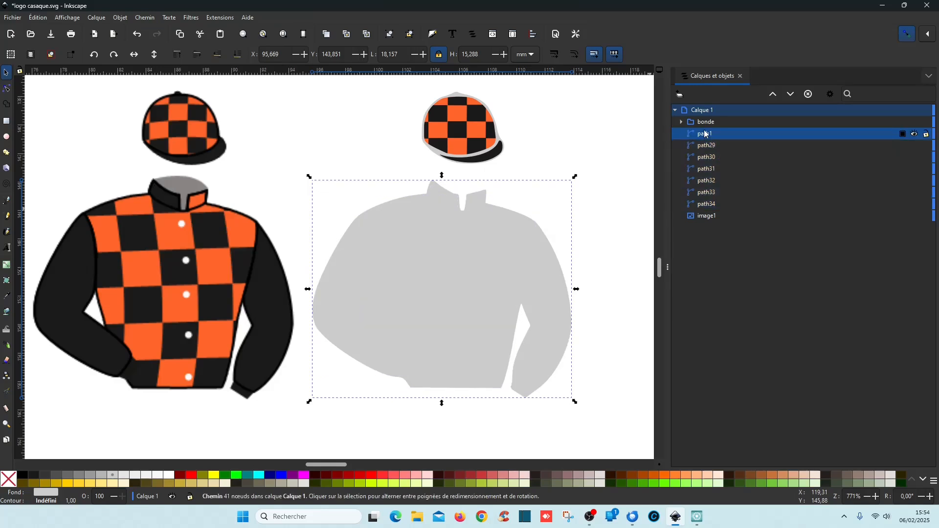
{"action": "double_click", "coordinate": [712, 136]}
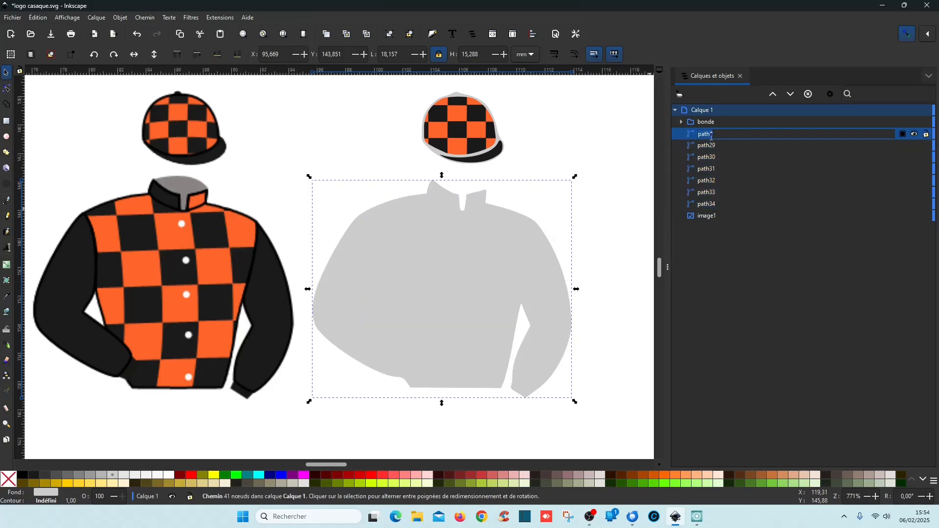
{"action": "type", "text": "contour"}
{"action": "key", "text": "Return"}
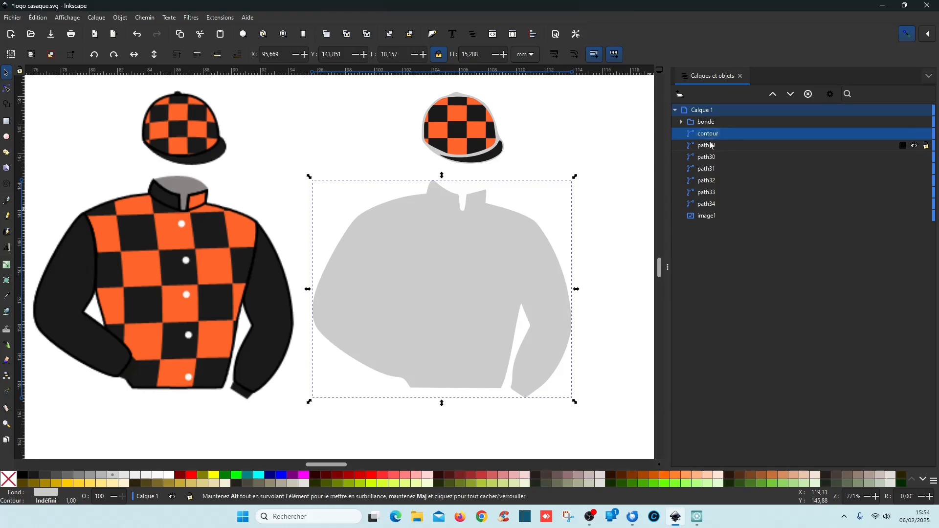
{"action": "left_click", "coordinate": [791, 95]}
{"action": "left_click", "coordinate": [791, 95]}
{"action": "left_click", "coordinate": [791, 95]}
{"action": "left_click", "coordinate": [791, 95]}
{"action": "left_click", "coordinate": [791, 95]}
{"action": "left_click", "coordinate": [791, 95]}
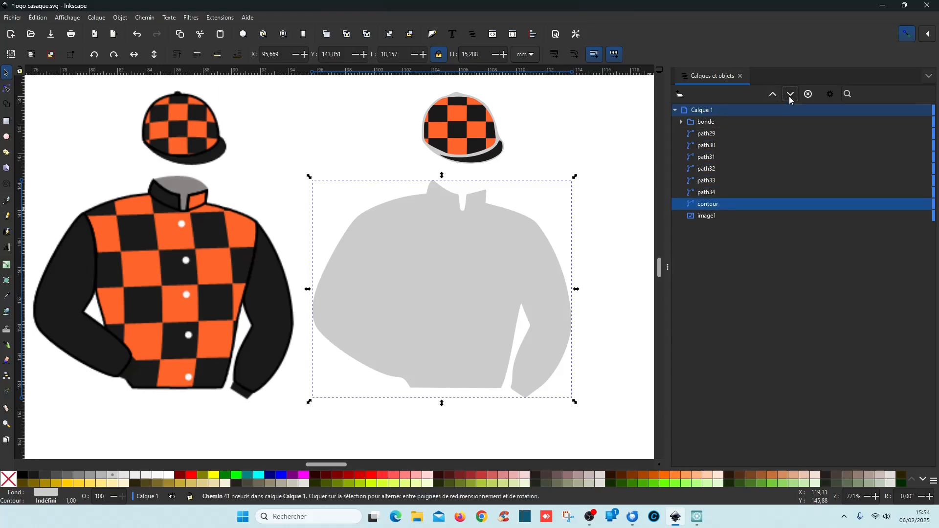
Fill the sleeve path29 with the black sampled from the redrawn cap and rename it "manche g".
{"action": "left_click", "coordinate": [723, 134]}
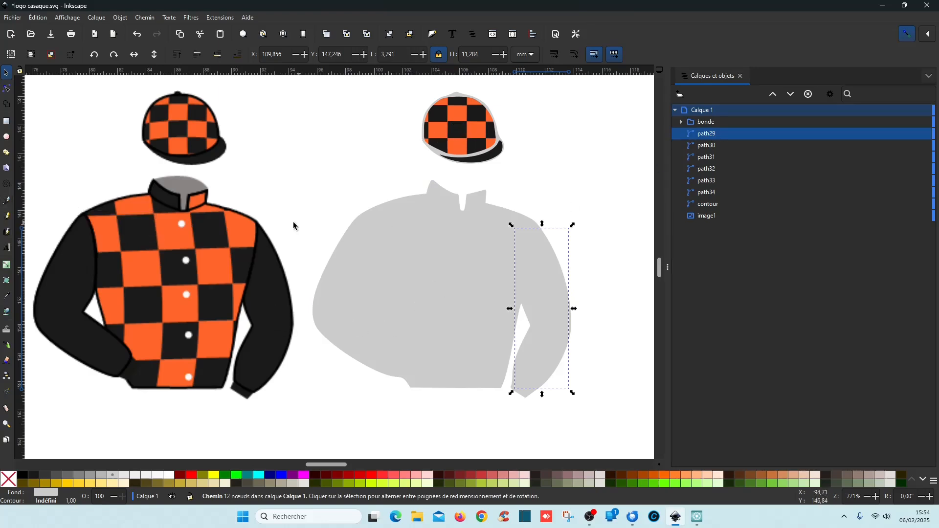
{"action": "left_click", "coordinate": [7, 296]}
{"action": "left_click", "coordinate": [457, 130]}
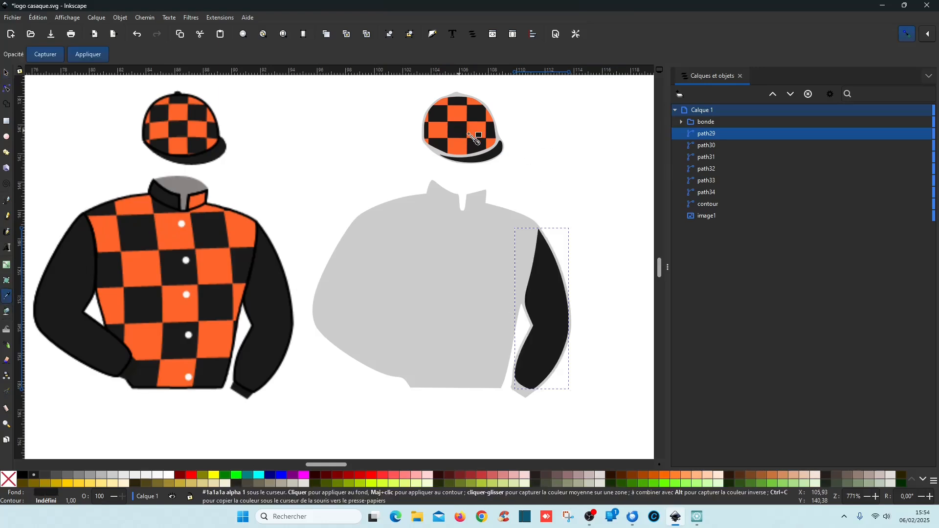
{"action": "double_click", "coordinate": [731, 134]}
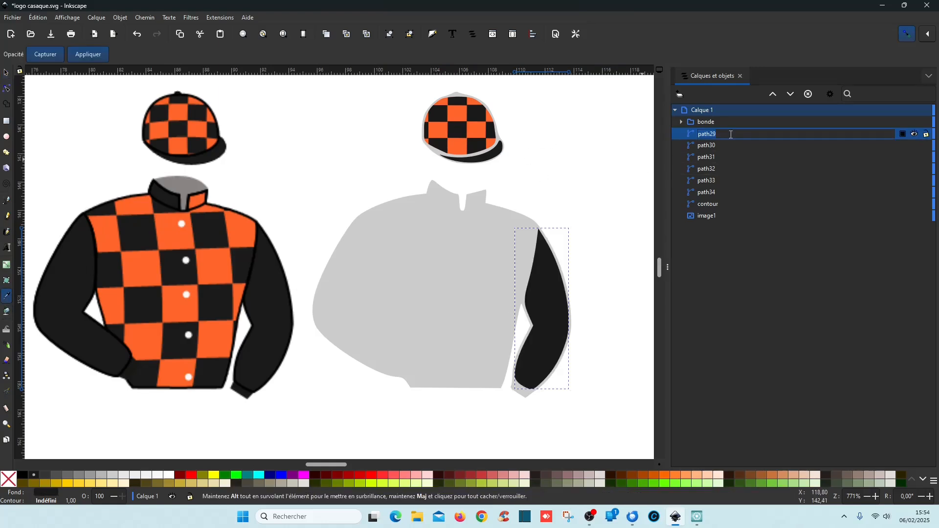
{"action": "type", "text": "manche g"}
{"action": "key", "text": "Return"}
Fill the jacket body path30 with the orange sampled from the redrawn cap and rename it "int".
{"action": "left_click", "coordinate": [714, 146]}
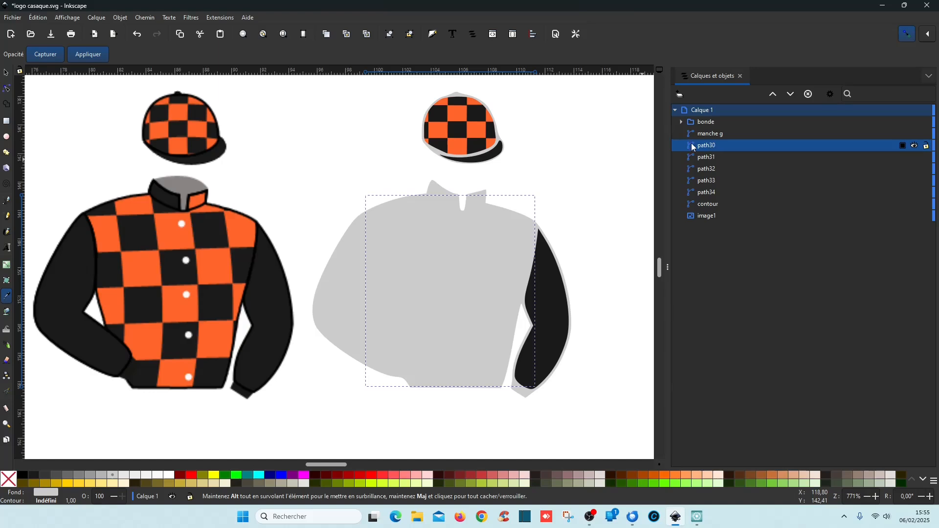
{"action": "left_click", "coordinate": [483, 136]}
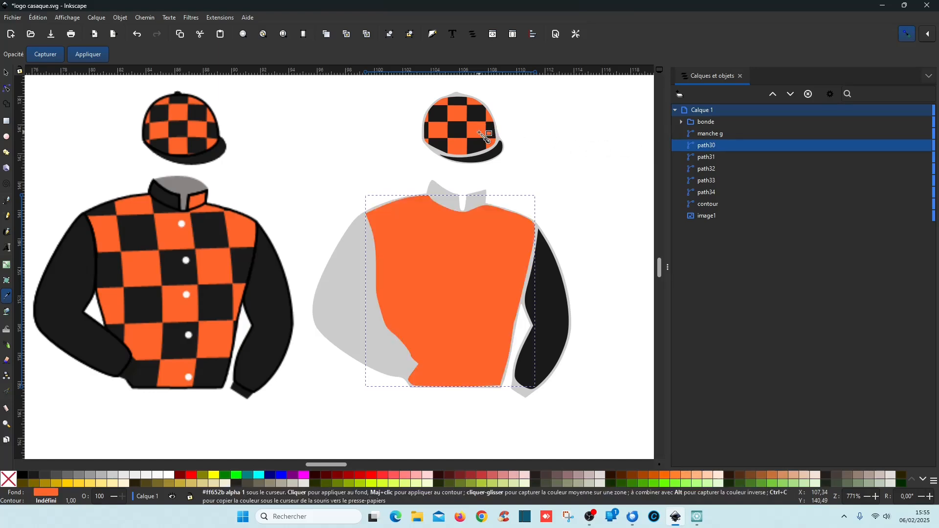
{"action": "double_click", "coordinate": [723, 147]}
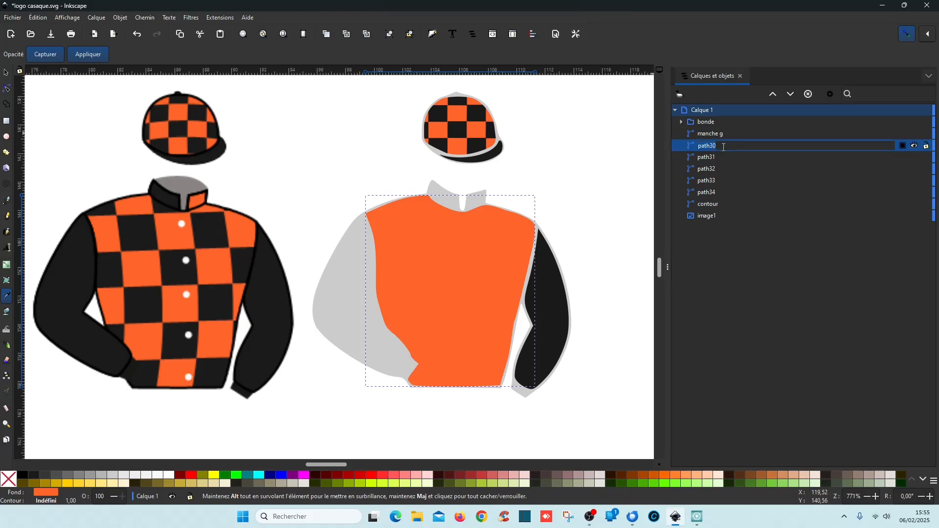
{"action": "type", "text": "int"}
{"action": "key", "text": "Return"}
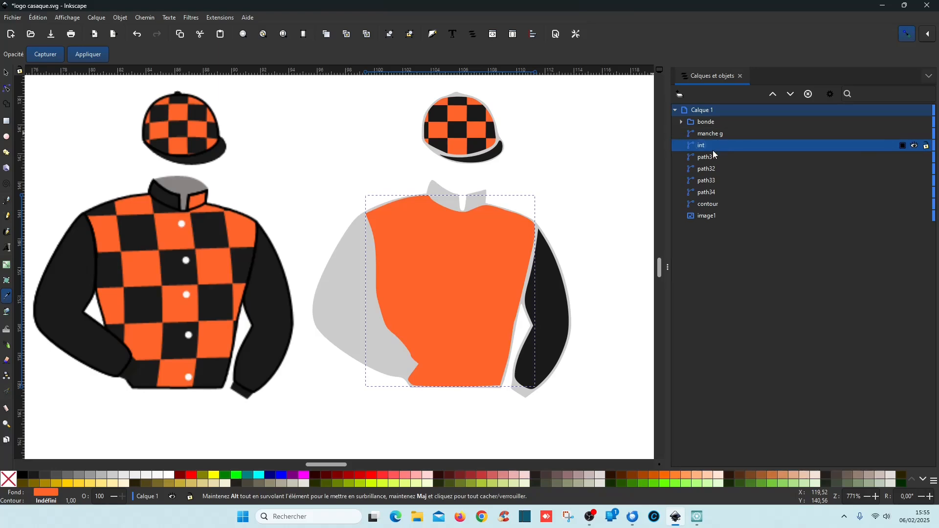
Fill the other sleeve, path31, with the black sampled from manche g and rename it "manche d".
{"action": "left_click", "coordinate": [720, 156]}
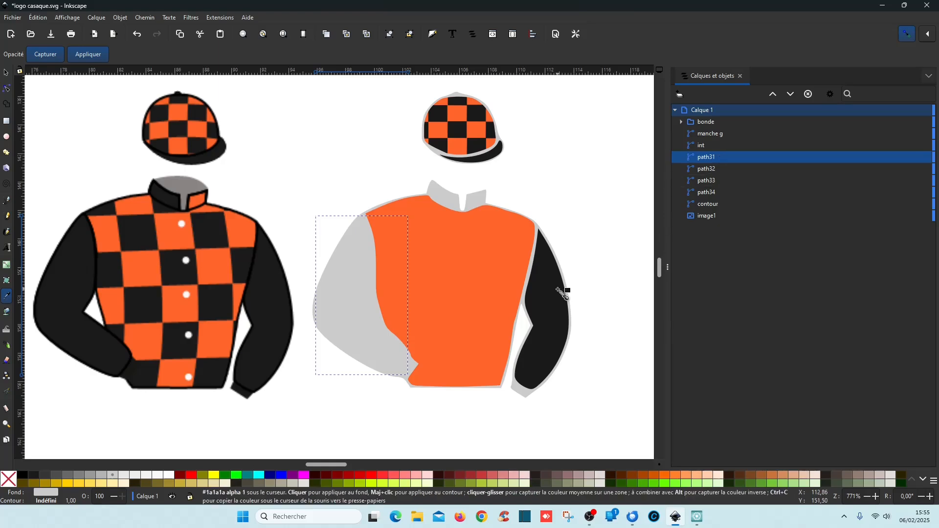
{"action": "left_click", "coordinate": [571, 298]}
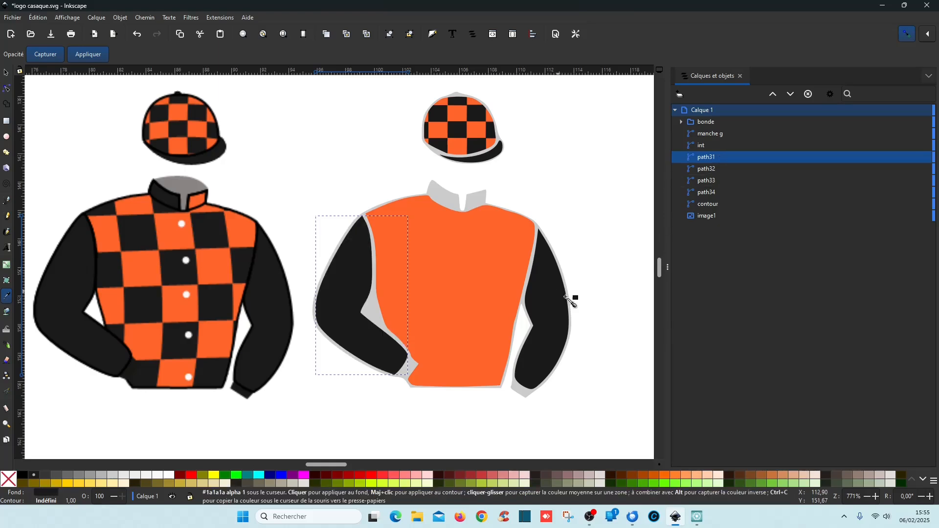
{"action": "double_click", "coordinate": [717, 157]}
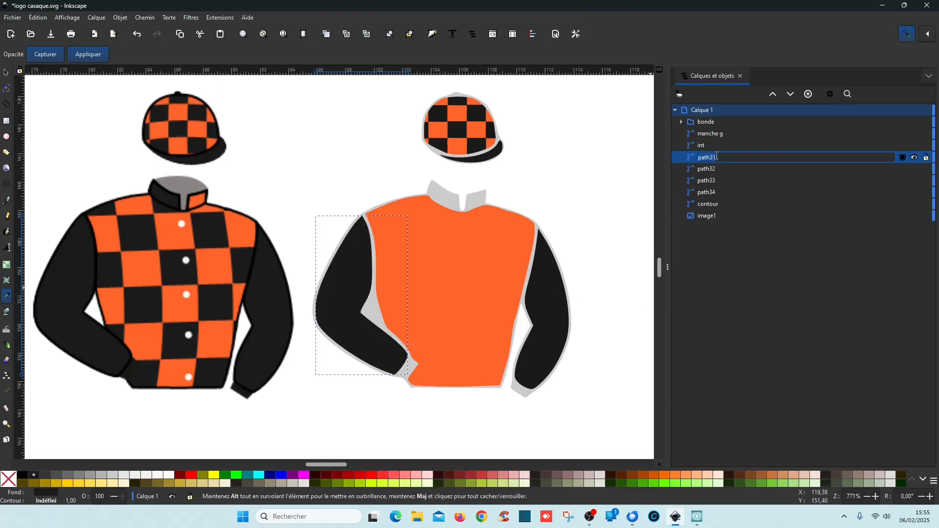
{"action": "type", "text": "manche d"}
{"action": "key", "text": "Return"}
Subtract path32, the gap between the bent arm and the body, from the contour path using Difference.
{"action": "left_click", "coordinate": [714, 169]}
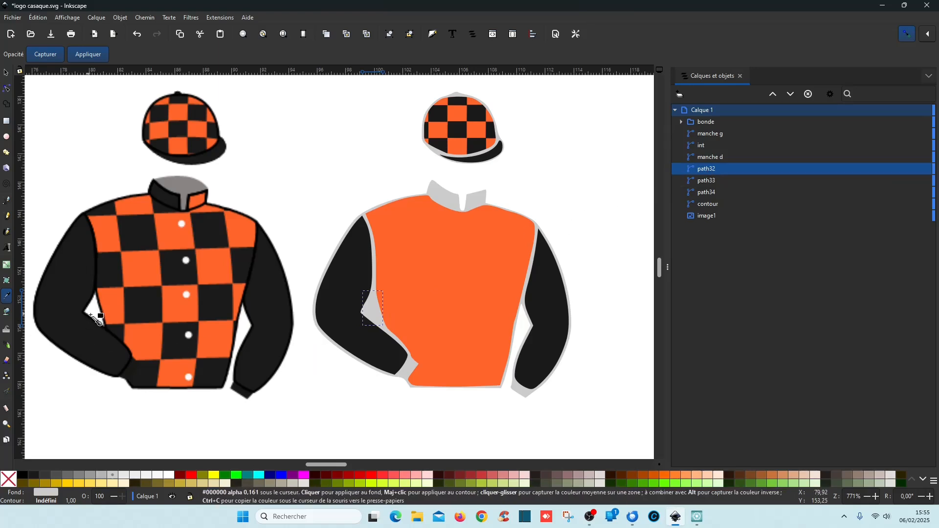
{"action": "left_click", "coordinate": [715, 206], "text": "ctrl"}
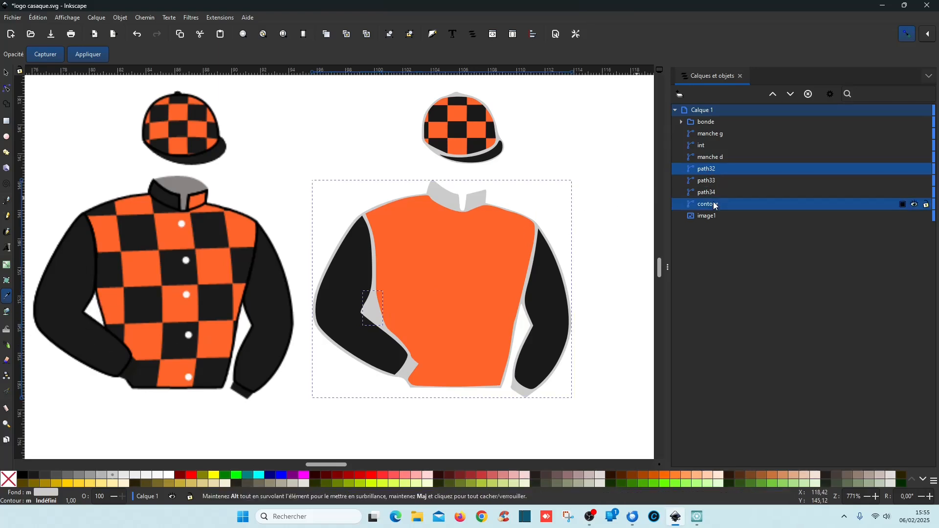
{"action": "left_click", "coordinate": [146, 18]}
{"action": "left_click", "coordinate": [169, 80]}
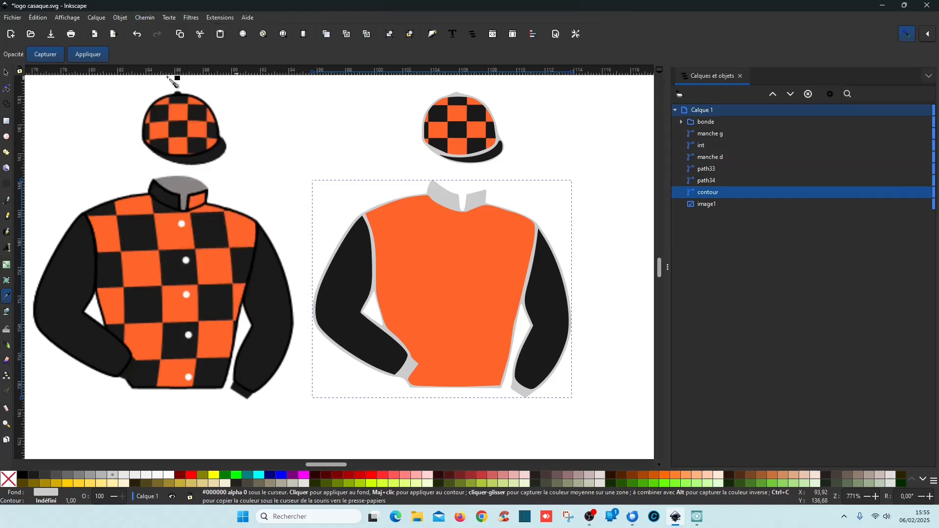
Fill collar piece path33 with the body's orange and collar piece path34 with the sleeve's black, and save the drawing.
{"action": "left_click", "coordinate": [713, 171]}
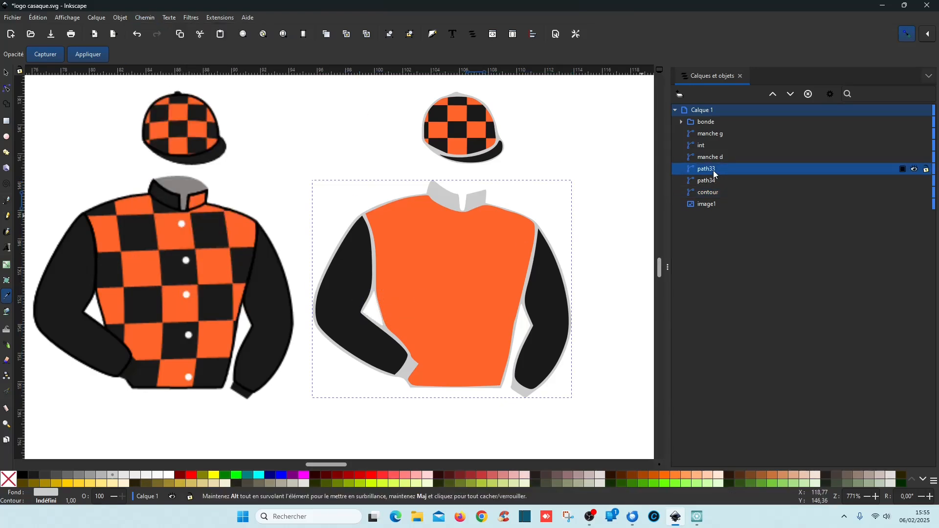
{"action": "left_click", "coordinate": [507, 236]}
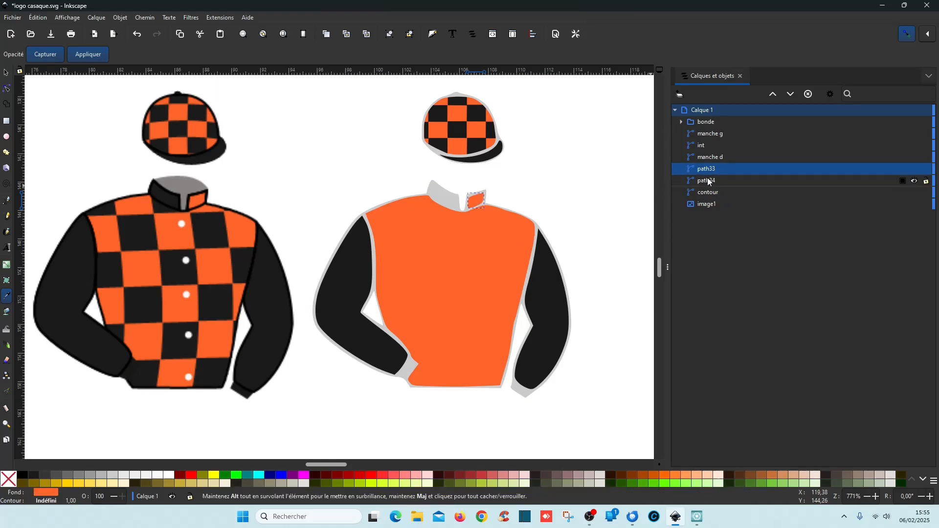
{"action": "left_click", "coordinate": [707, 181]}
{"action": "left_click", "coordinate": [368, 279]}
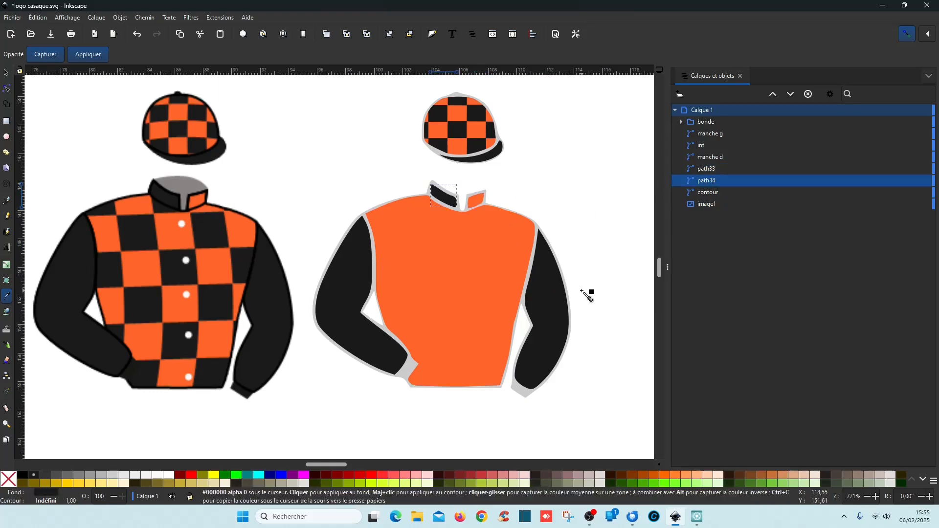
{"action": "key", "text": "ctrl+s"}
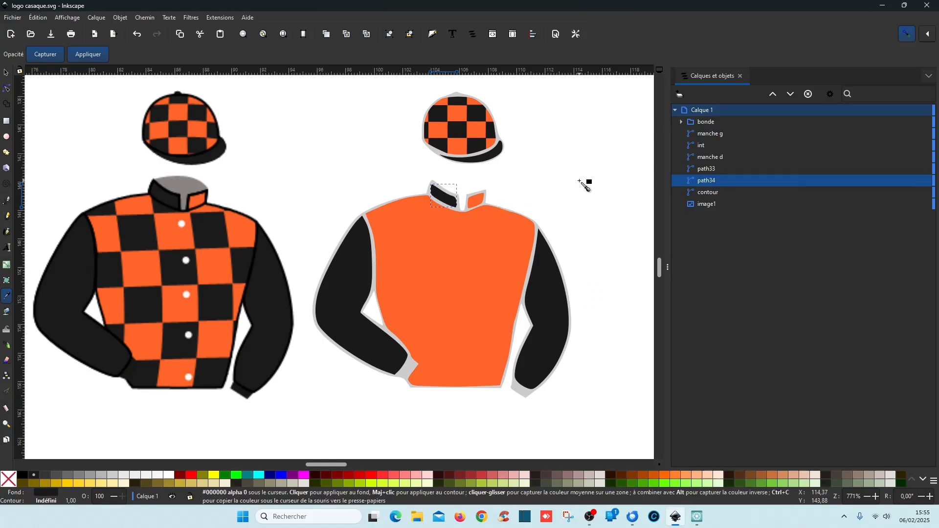
Rename the black collar piece path34 as "col noir".
{"action": "double_click", "coordinate": [716, 182]}
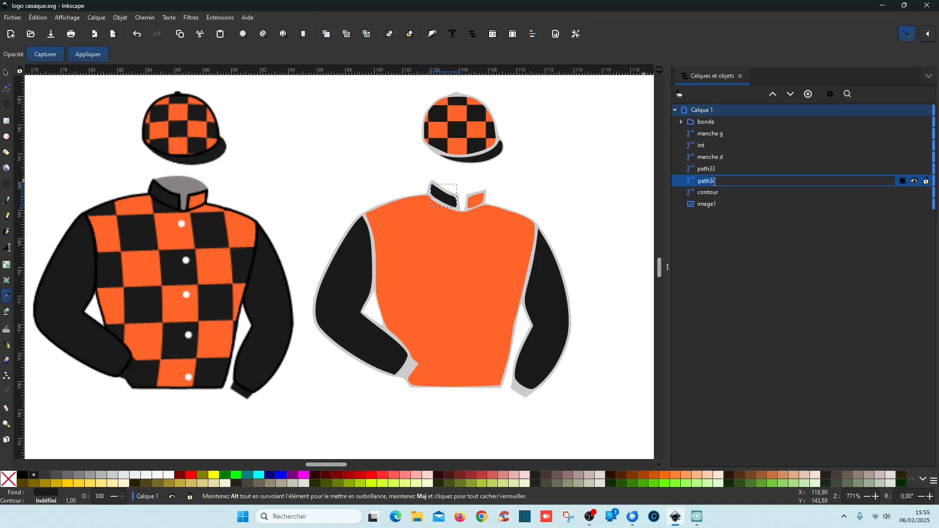
{"action": "type", "text": "col noir"}
{"action": "key", "text": "Return"}
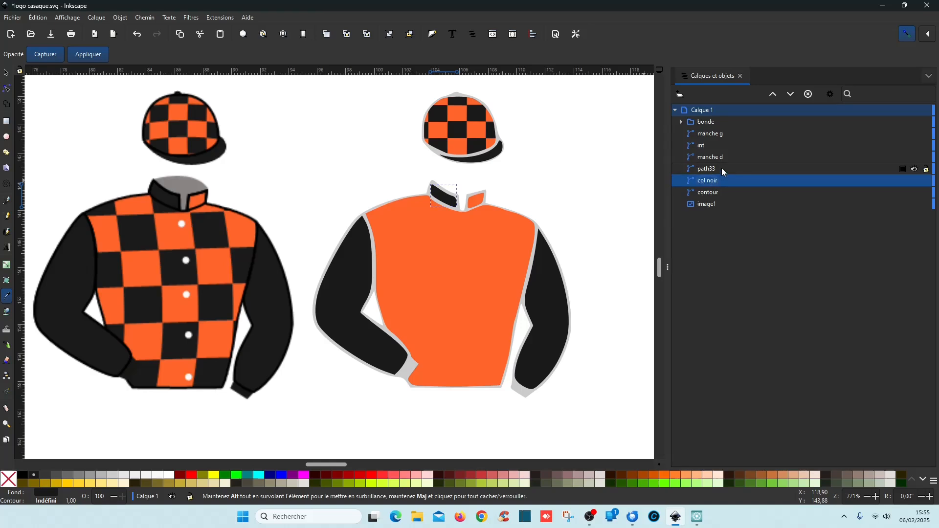
Rename the orange collar piece path33 as "col orange" and save the drawing.
{"action": "left_click", "coordinate": [722, 168]}
{"action": "double_click", "coordinate": [722, 168]}
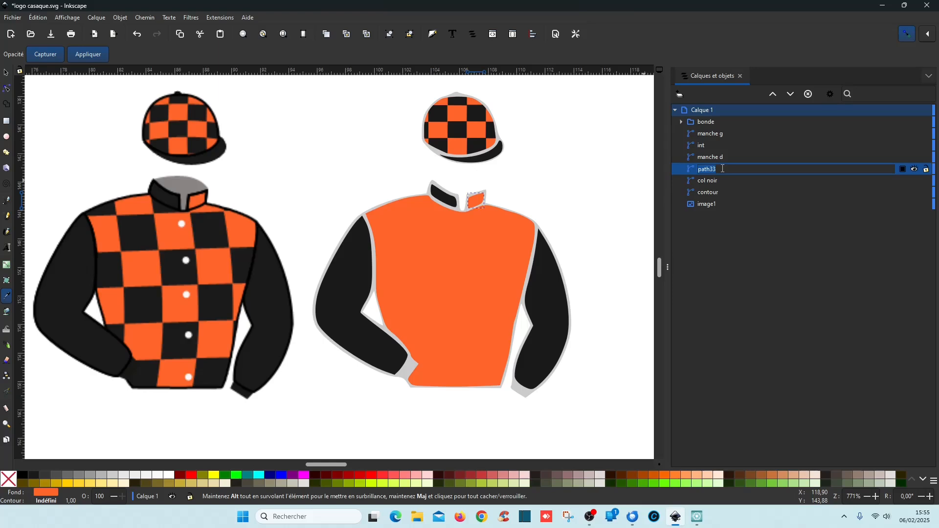
{"action": "type", "text": "col orange"}
{"action": "key", "text": "Return"}
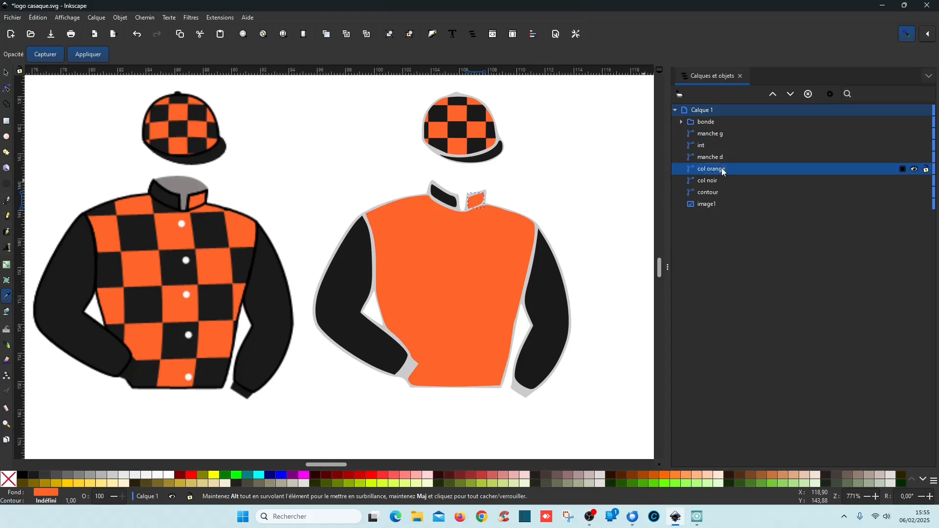
{"action": "key", "text": "ctrl+s"}
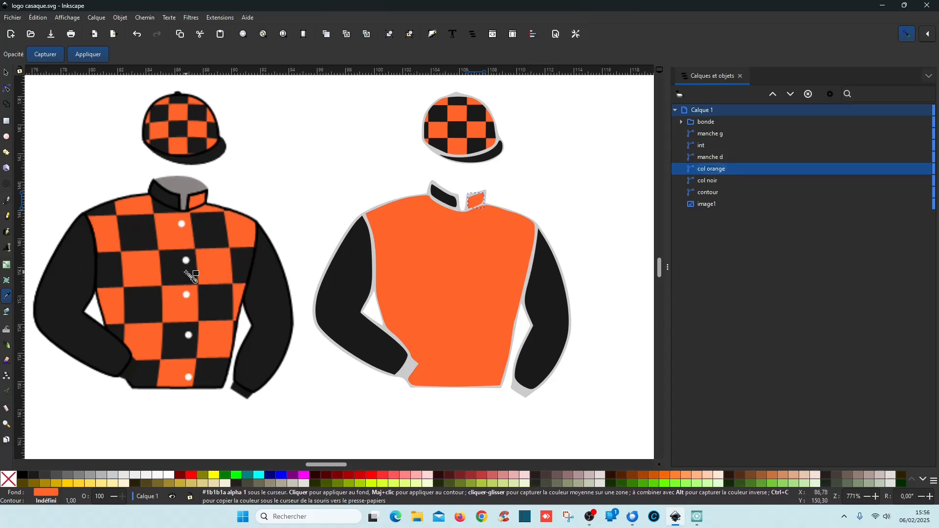
Duplicate the jacket body path int together with the contour path.
{"action": "scroll", "coordinate": [191, 276], "scroll_direction": "left", "scroll_amount": 4}
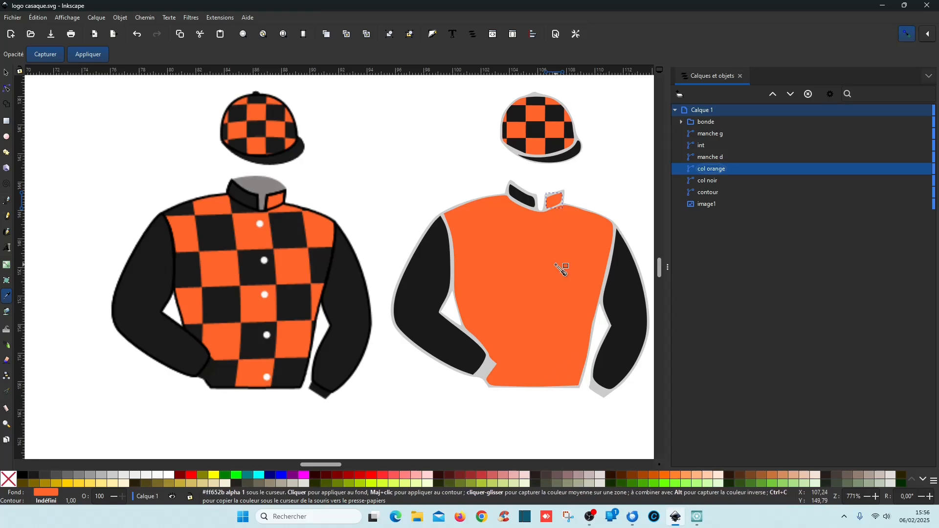
{"action": "scroll", "coordinate": [561, 269], "scroll_direction": "right", "scroll_amount": 3}
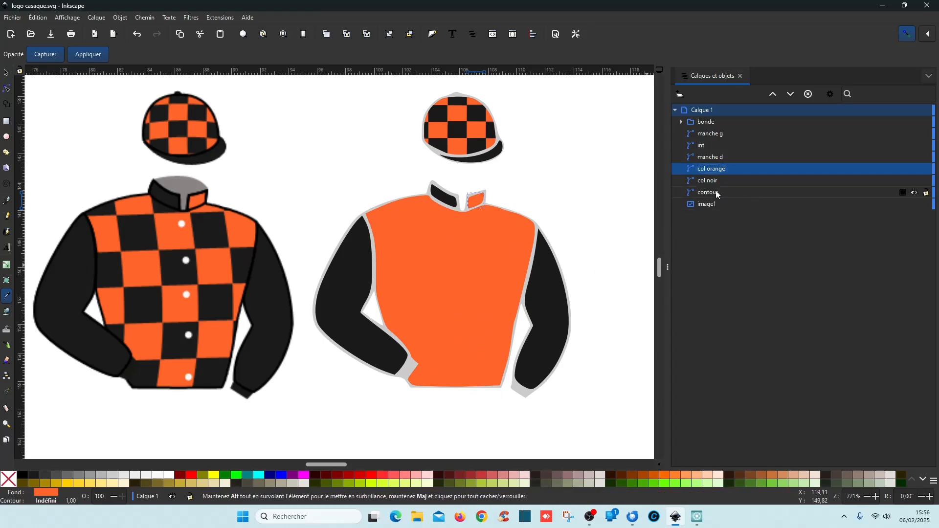
{"action": "left_click", "coordinate": [710, 149]}
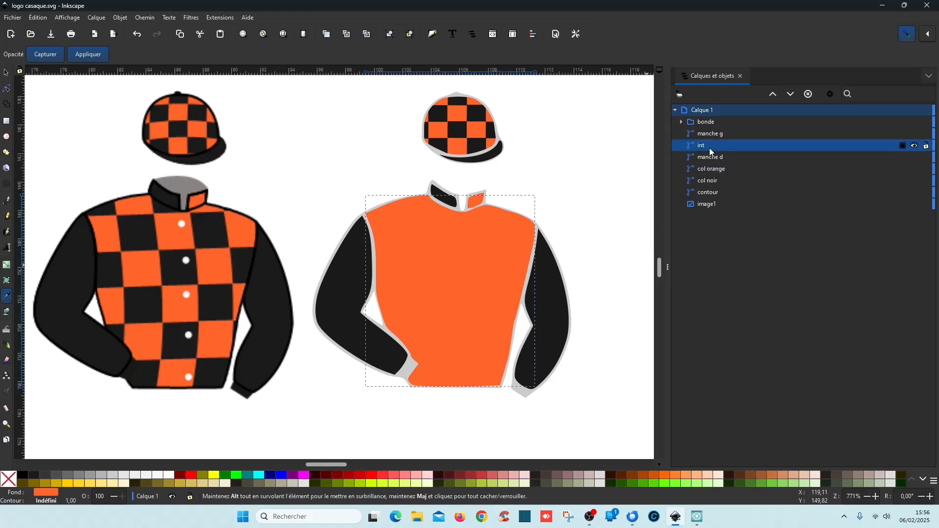
{"action": "left_click", "coordinate": [720, 193]}
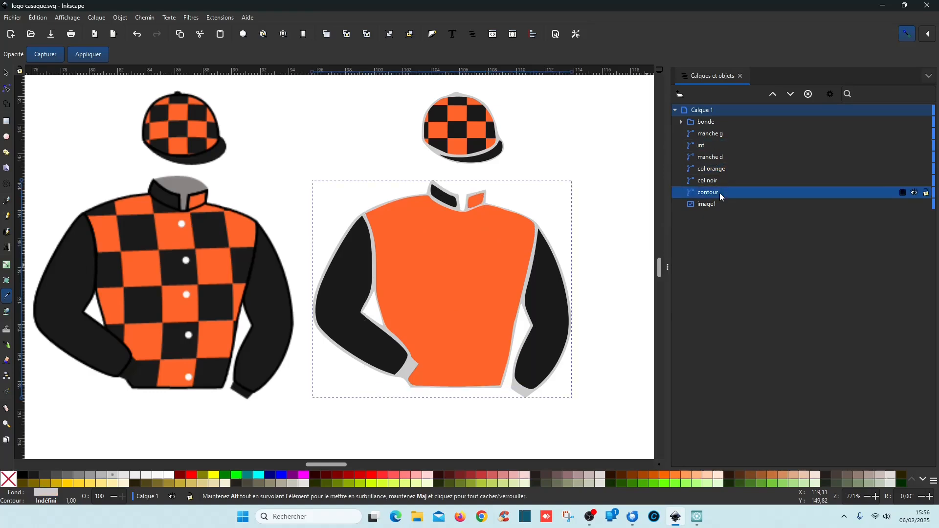
{"action": "left_click", "coordinate": [709, 149], "text": "ctrl"}
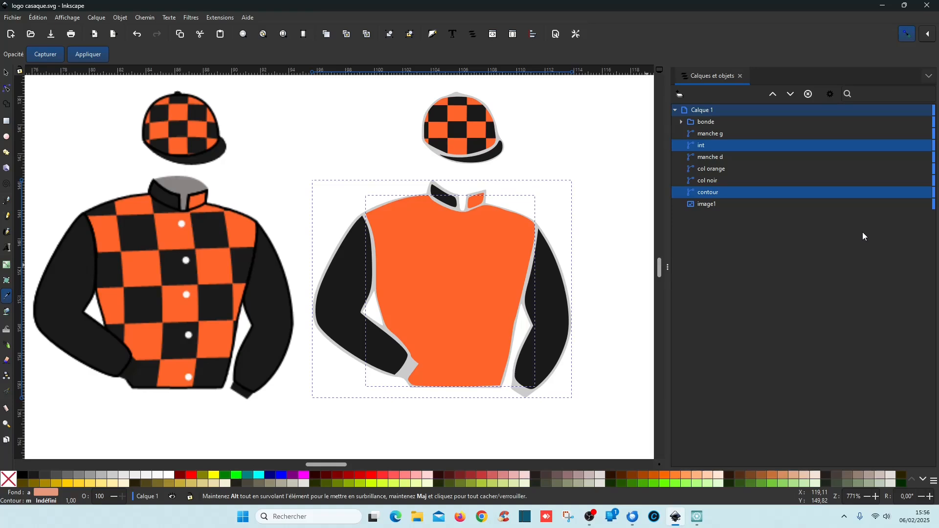
{"action": "key", "text": "ctrl+d"}
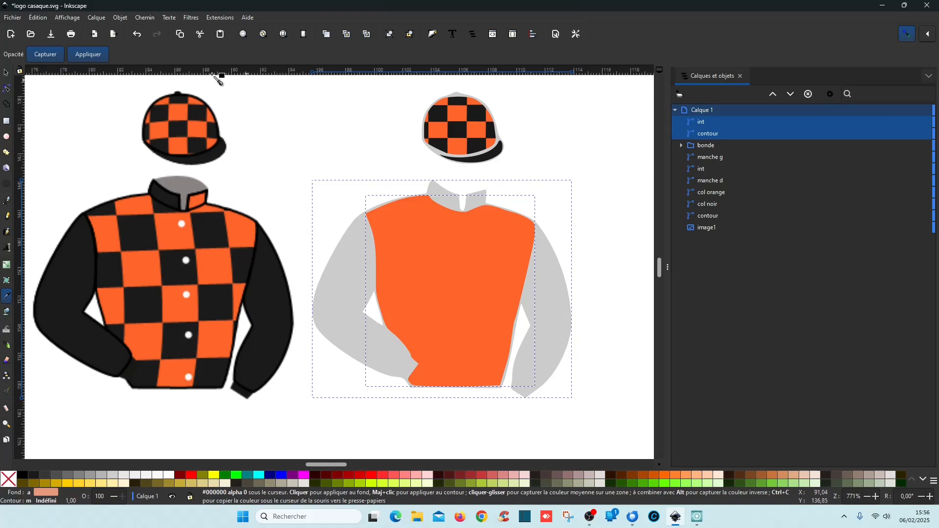
Try Division on the duplicated int and contour paths, moving the pieces aside to check them, and undo it.
{"action": "left_click", "coordinate": [145, 18]}
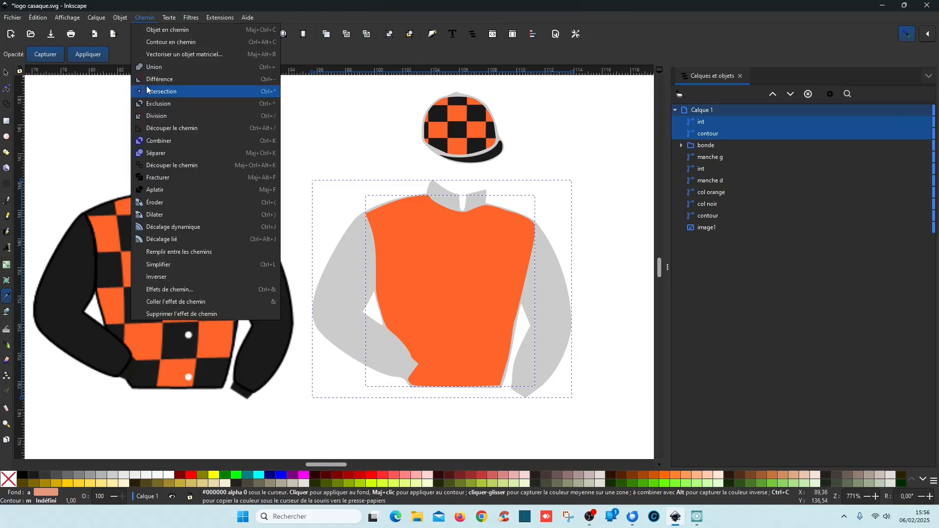
{"action": "left_click", "coordinate": [165, 120]}
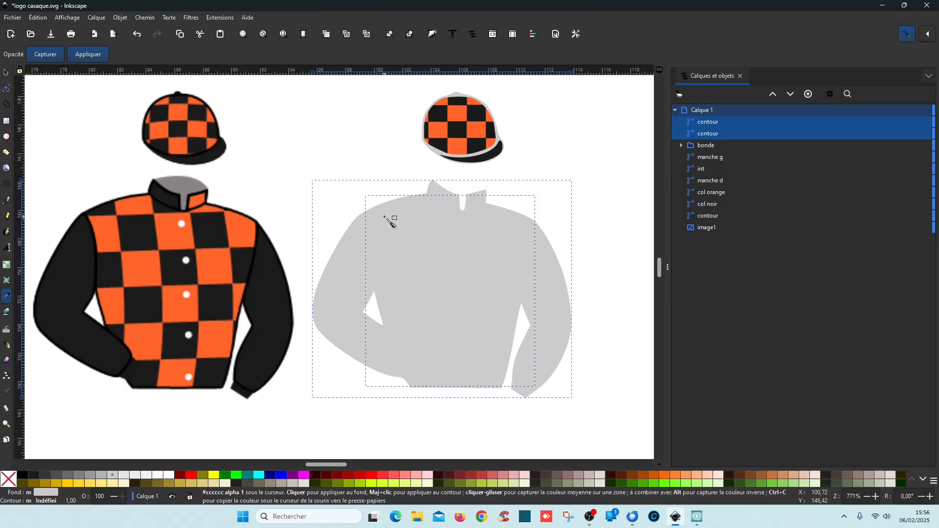
{"action": "left_click", "coordinate": [7, 72]}
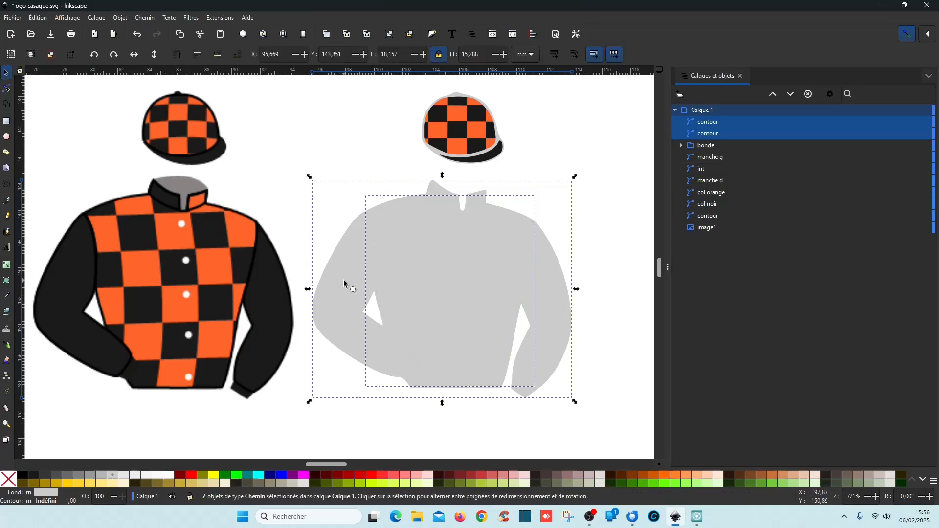
{"action": "left_click_drag", "start_coordinate": [346, 283], "coordinate": [126, 260]}
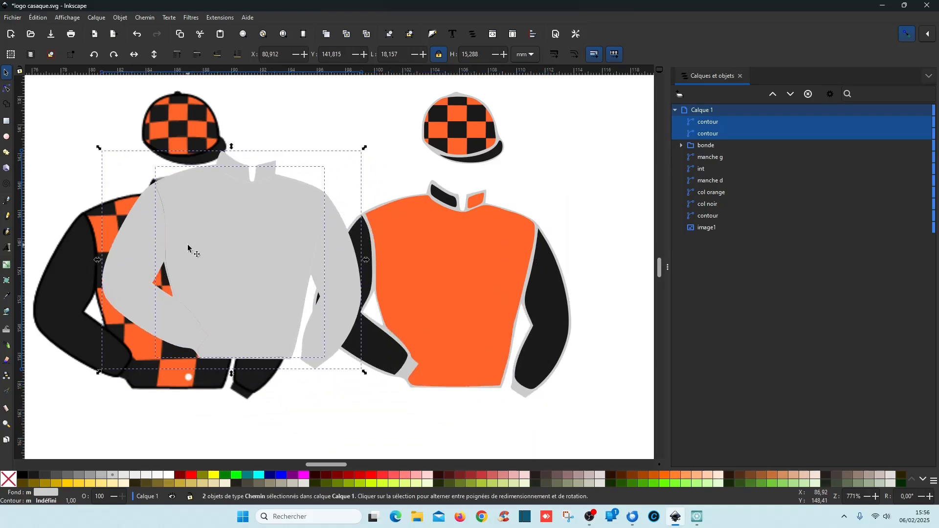
{"action": "left_click", "coordinate": [726, 135]}
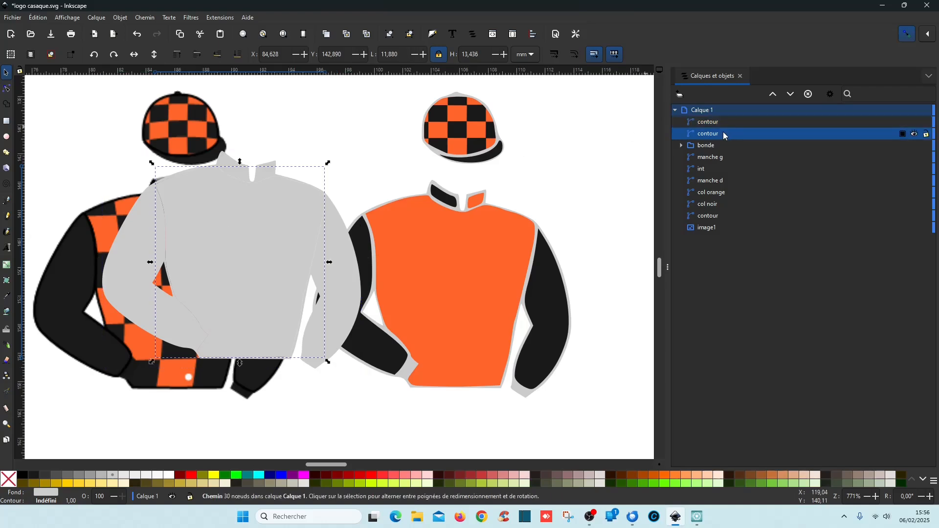
{"action": "left_click", "coordinate": [720, 123]}
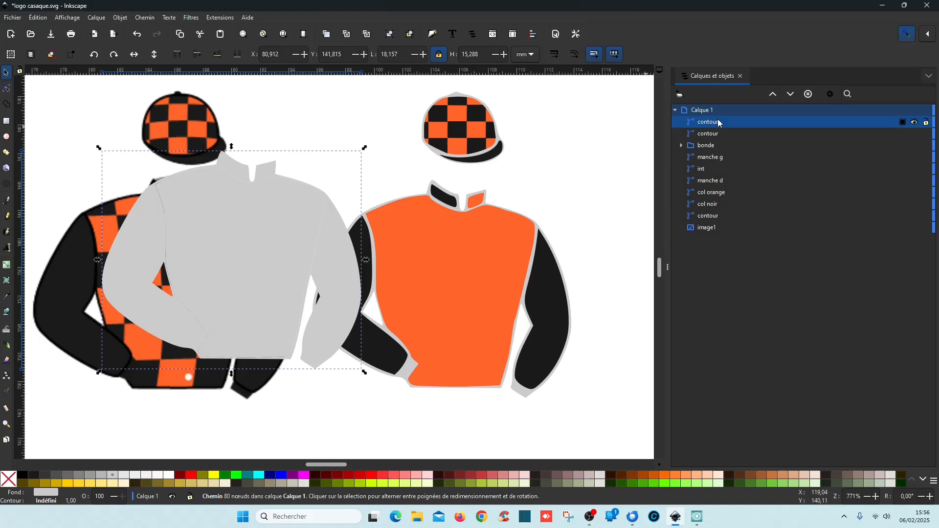
{"action": "key", "text": "ctrl+z"}
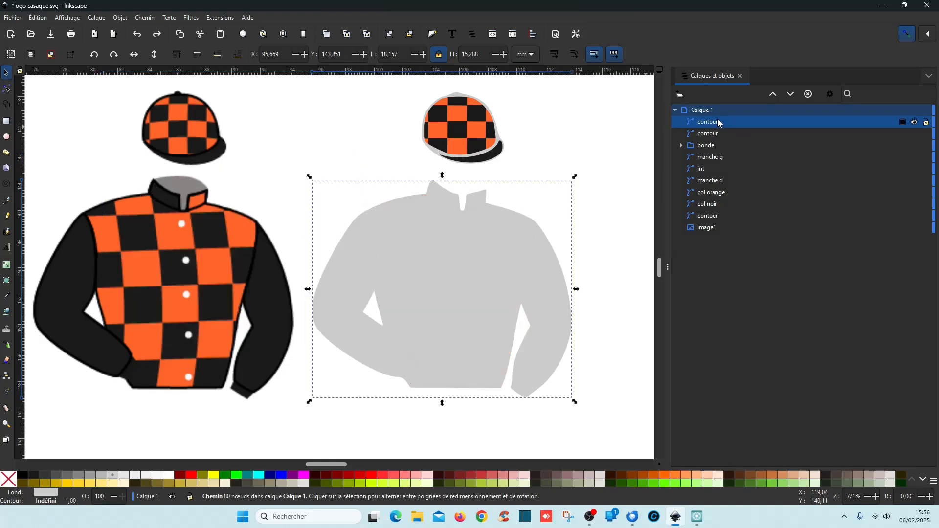
{"action": "key", "text": "ctrl+z"}
Move the duplicated int and contour paths together off the coloured jacket, over the reference jacket image.
{"action": "left_click", "coordinate": [709, 121]}
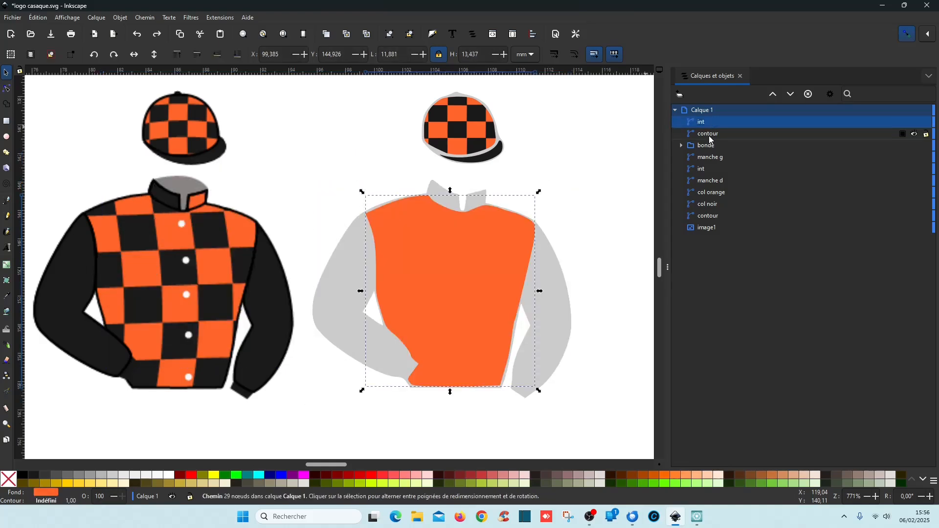
{"action": "left_click", "coordinate": [710, 135]}
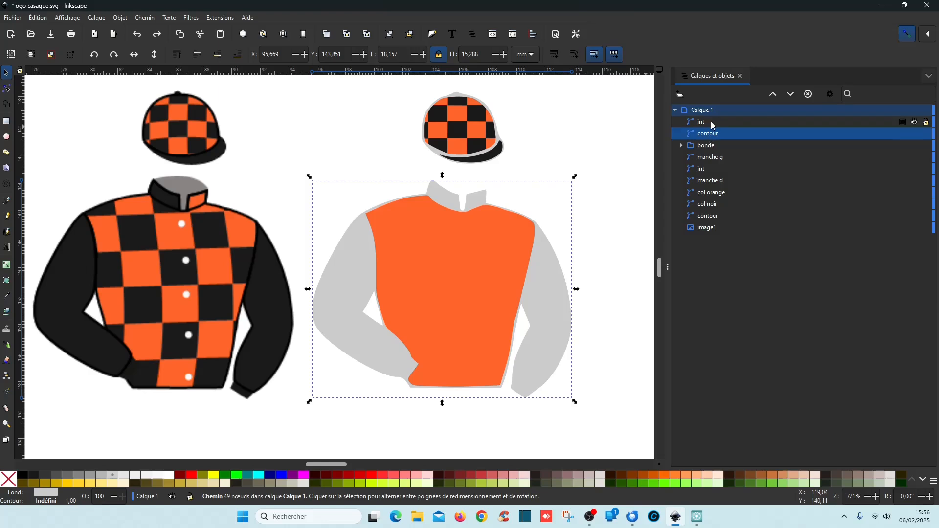
{"action": "left_click", "coordinate": [712, 122], "text": "shift"}
{"action": "left_click_drag", "start_coordinate": [446, 235], "coordinate": [178, 226]}
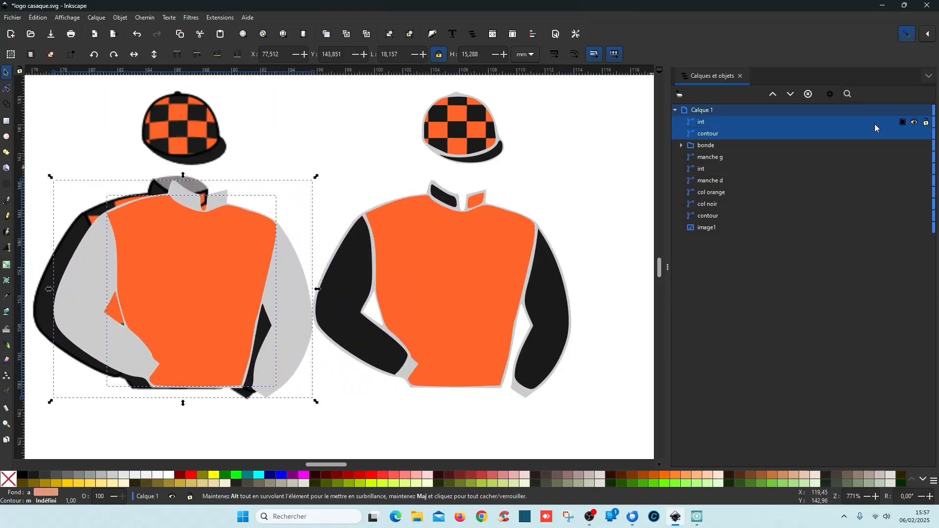
{"action": "left_click", "coordinate": [915, 124]}
{"action": "left_click", "coordinate": [915, 123]}
{"action": "left_click", "coordinate": [343, 182]}
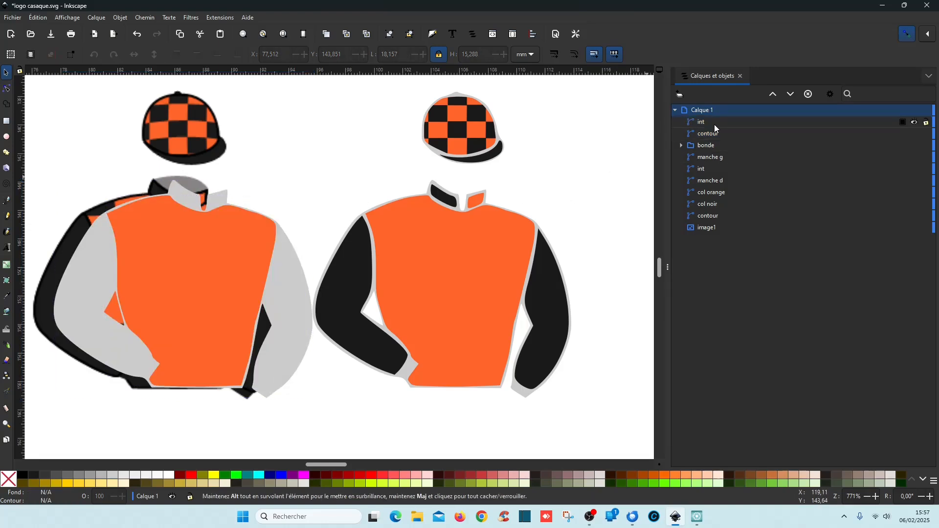
Subtract the duplicated int path from the duplicated contour using Difference.
{"action": "left_click", "coordinate": [715, 124]}
{"action": "left_click", "coordinate": [915, 123]}
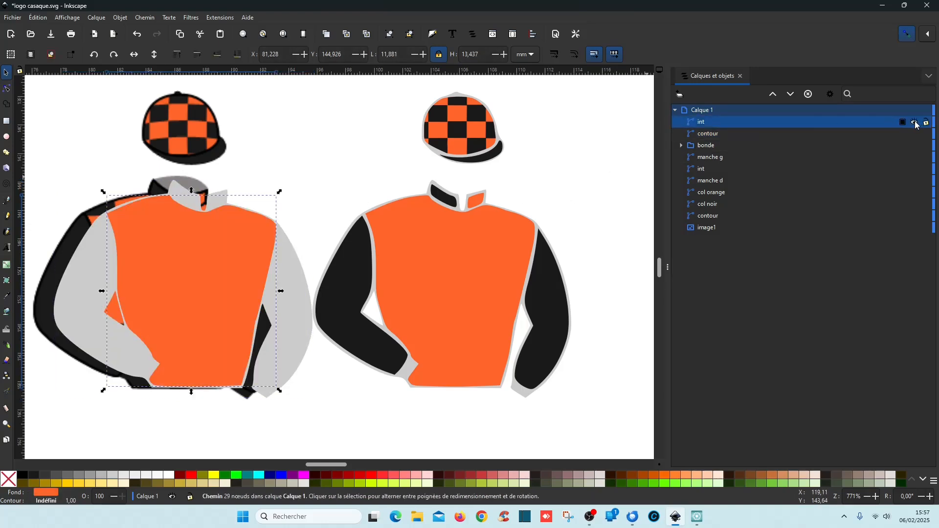
{"action": "left_click", "coordinate": [728, 133], "text": "shift"}
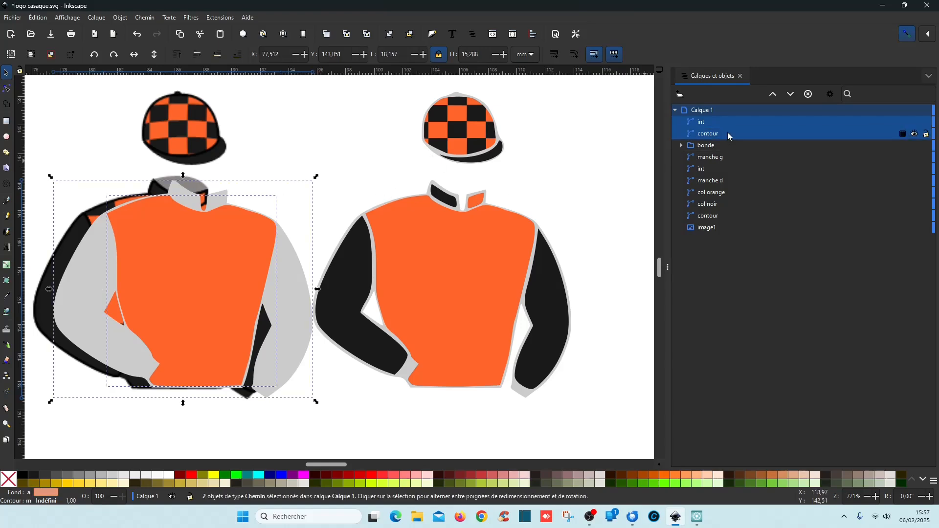
{"action": "left_click", "coordinate": [147, 18]}
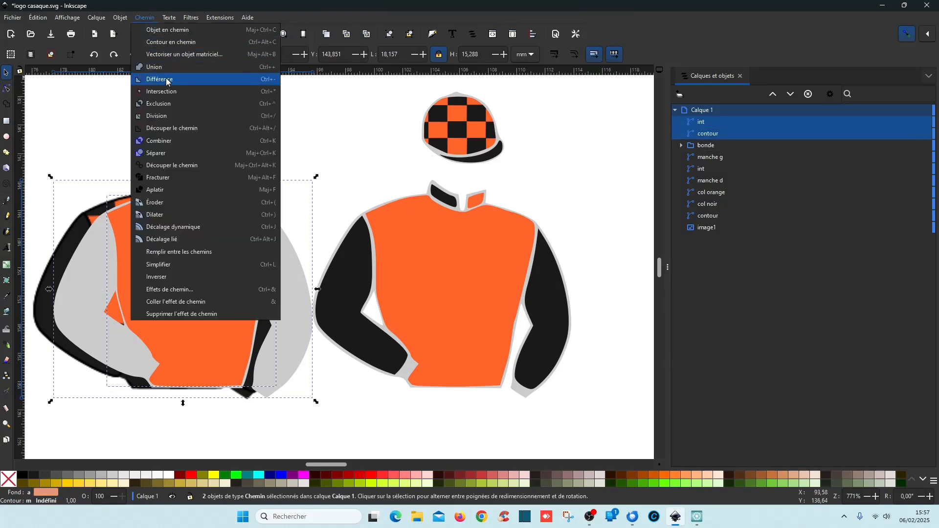
{"action": "left_click", "coordinate": [166, 80]}
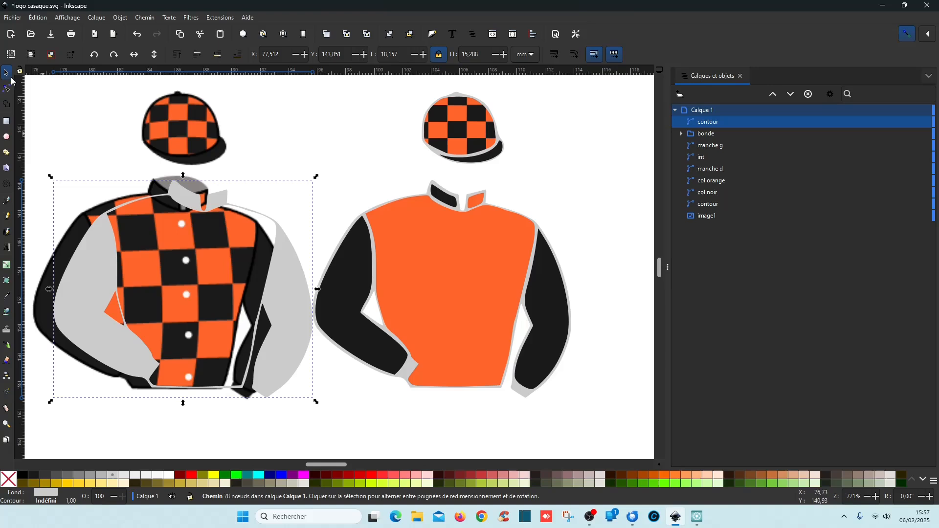
Move the cut-out contour copy to the empty area beyond the coloured jacket, clear of all other artwork.
{"action": "left_click_drag", "start_coordinate": [289, 298], "coordinate": [318, 295]}
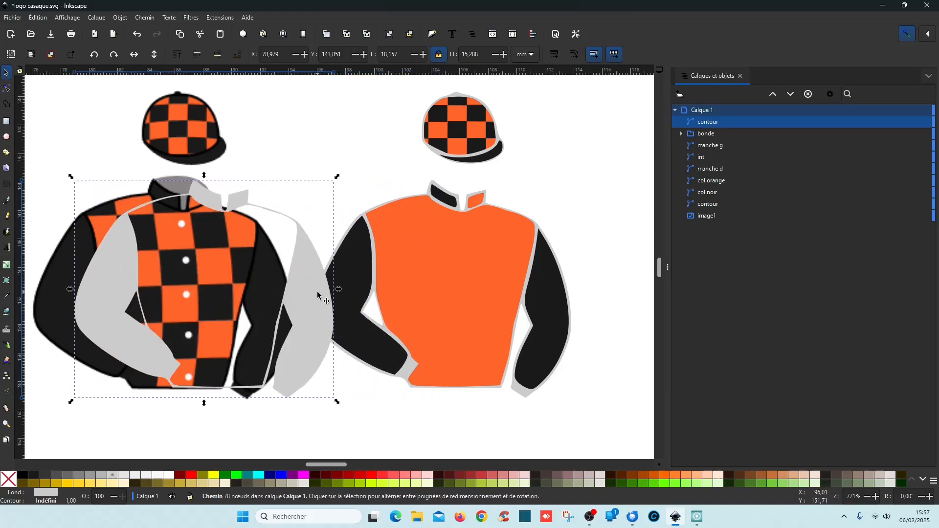
{"action": "scroll", "coordinate": [312, 292], "scroll_direction": "up", "scroll_amount": 1, "text": "ctrl"}
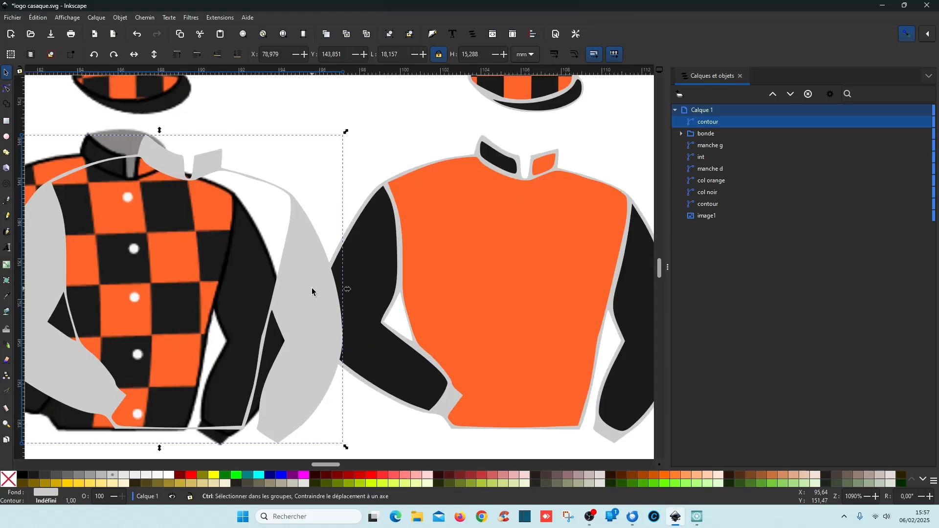
{"action": "left_click", "coordinate": [4, 92]}
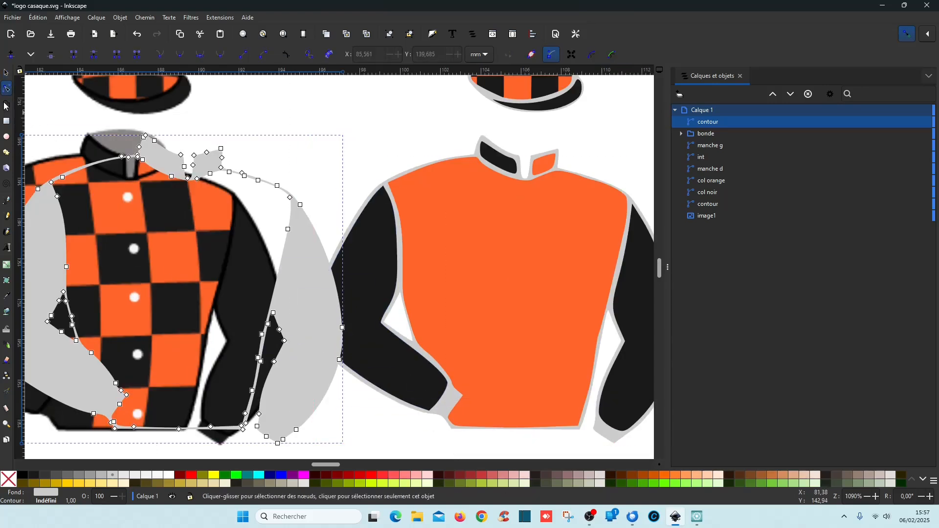
{"action": "scroll", "coordinate": [317, 301], "scroll_direction": "down", "scroll_amount": 2, "text": "ctrl"}
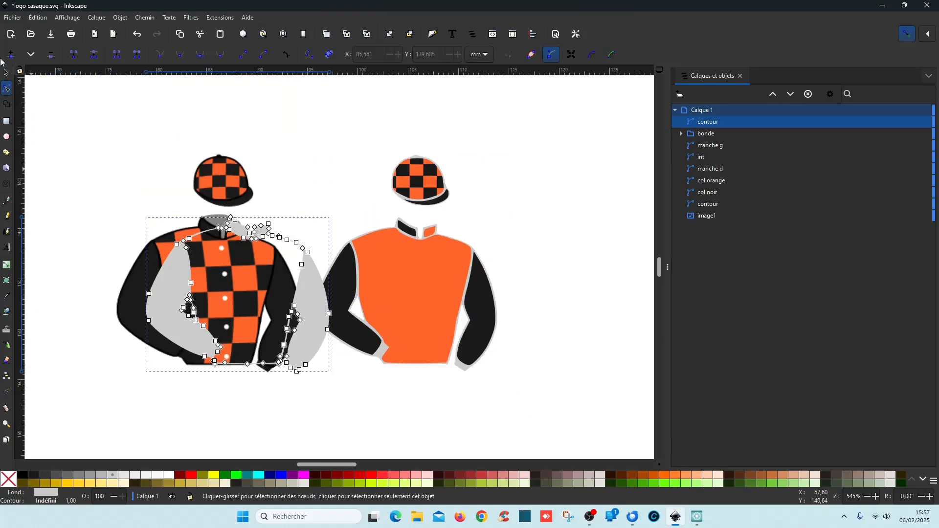
{"action": "left_click", "coordinate": [5, 73]}
{"action": "left_click_drag", "start_coordinate": [325, 348], "coordinate": [651, 340]}
{"action": "left_click_drag", "start_coordinate": [537, 420], "coordinate": [262, 393]}
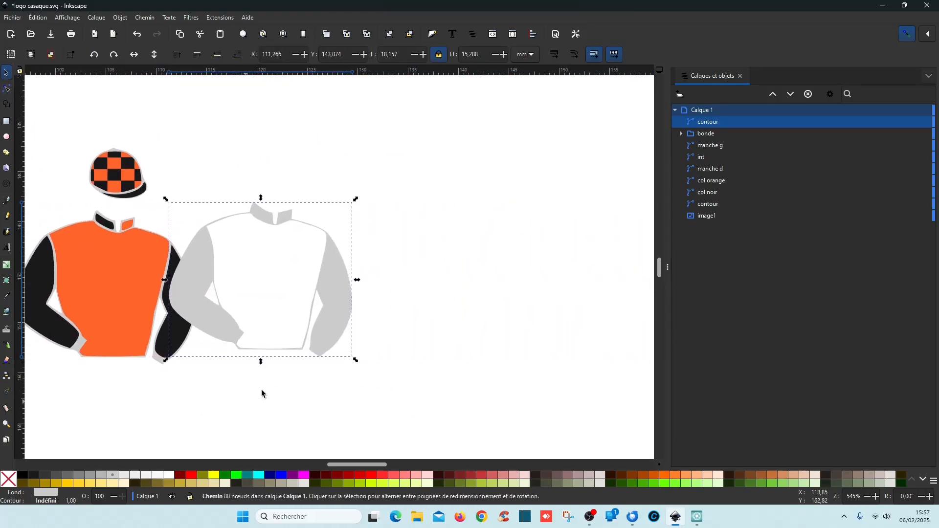
{"action": "left_click_drag", "start_coordinate": [342, 324], "coordinate": [413, 322]}
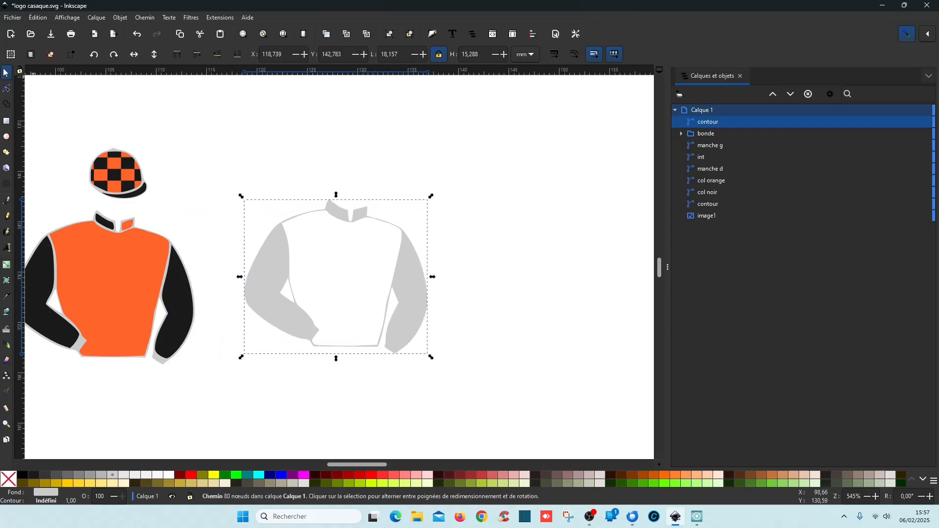
Delete all nodes of the cut-out contour copy's outer silhouette, from the sleeves round to the collar, keeping the body's inner edge.
{"action": "left_click", "coordinate": [7, 89]}
{"action": "scroll", "coordinate": [345, 325], "scroll_direction": "up", "scroll_amount": 3, "text": "ctrl"}
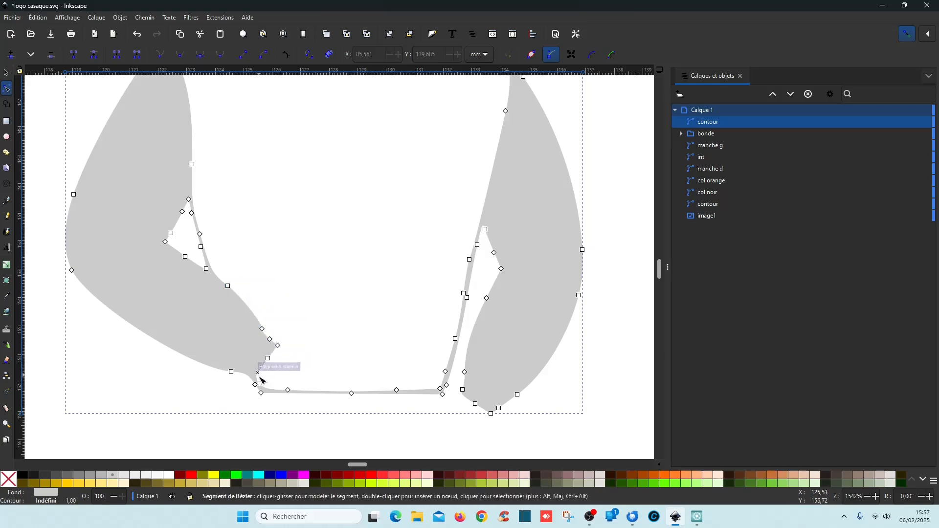
{"action": "left_click", "coordinate": [231, 372]}
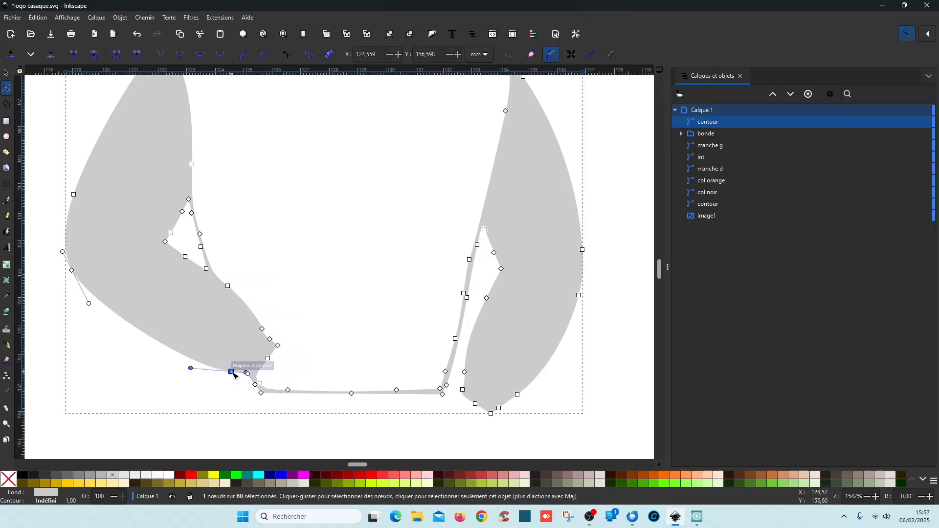
{"action": "scroll", "coordinate": [231, 372], "scroll_direction": "up", "scroll_amount": 9}
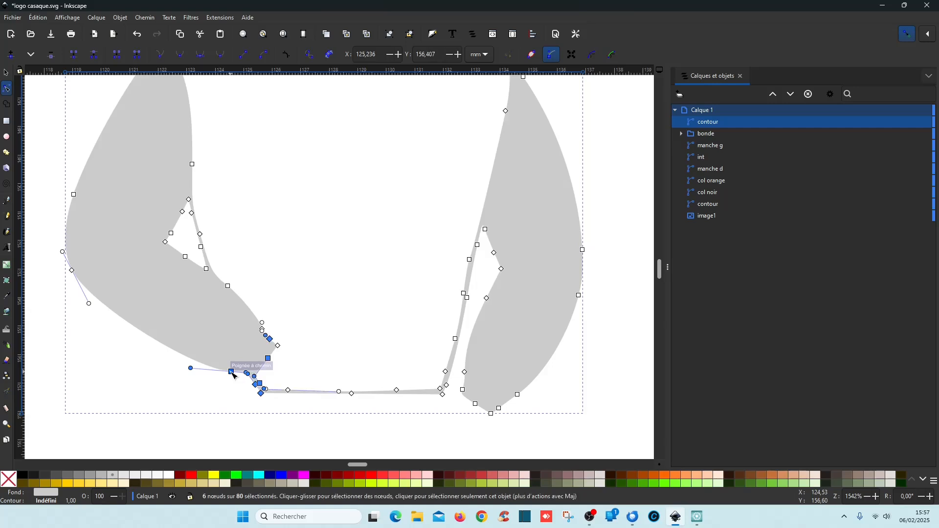
{"action": "scroll", "coordinate": [231, 373], "scroll_direction": "down", "scroll_amount": 7}
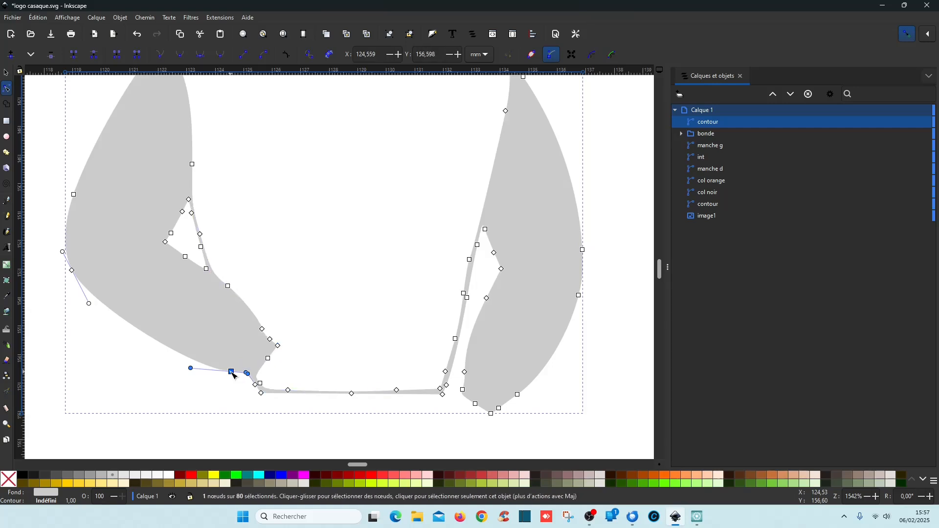
{"action": "left_click", "coordinate": [370, 308]}
{"action": "left_click", "coordinate": [232, 372]}
{"action": "scroll", "coordinate": [232, 373], "scroll_direction": "up", "scroll_amount": 5}
{"action": "scroll", "coordinate": [231, 372], "scroll_direction": "up", "scroll_amount": 4}
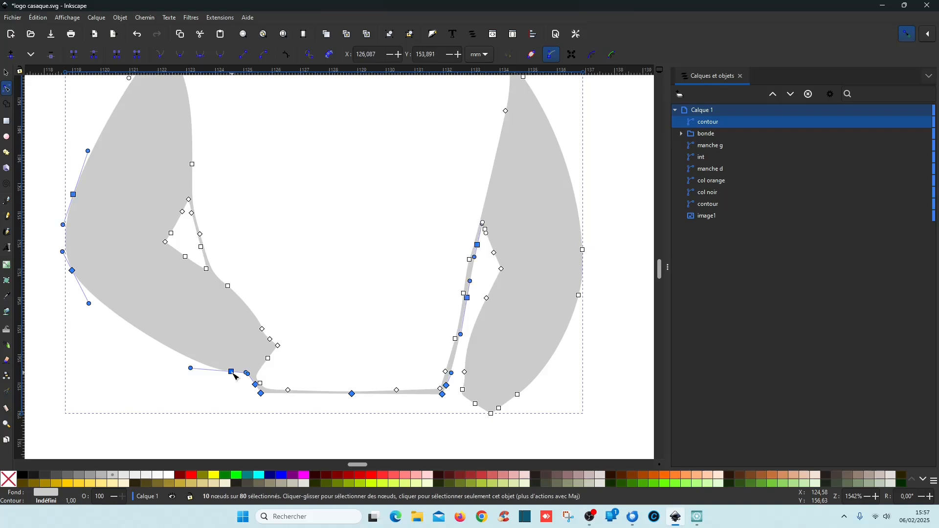
{"action": "scroll", "coordinate": [234, 376], "scroll_direction": "up", "scroll_amount": 5}
{"action": "scroll", "coordinate": [234, 376], "scroll_direction": "up", "scroll_amount": 19}
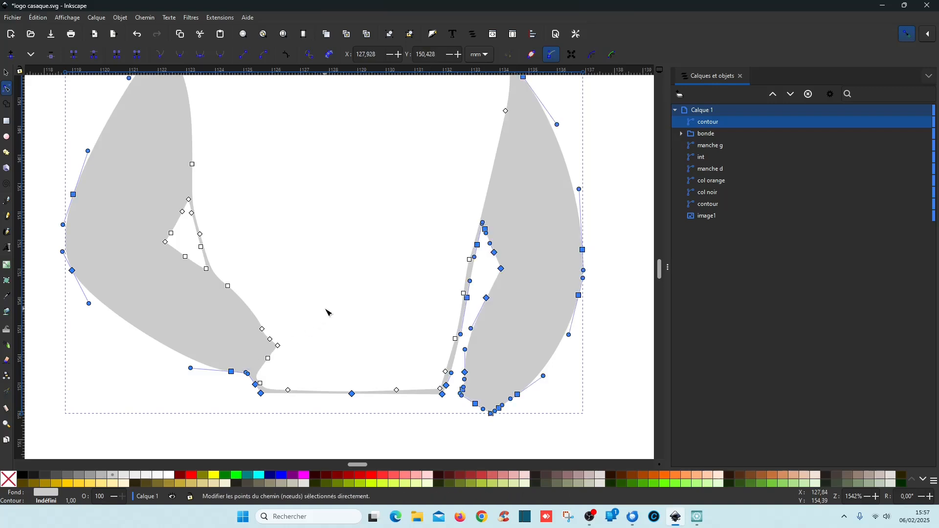
{"action": "scroll", "coordinate": [325, 343], "scroll_direction": "up", "scroll_amount": 5}
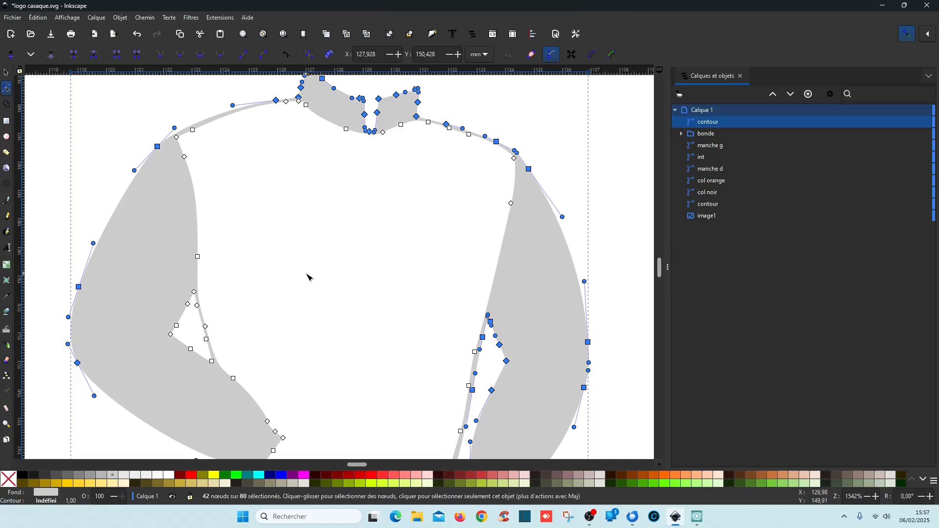
{"action": "key", "text": "Delete"}
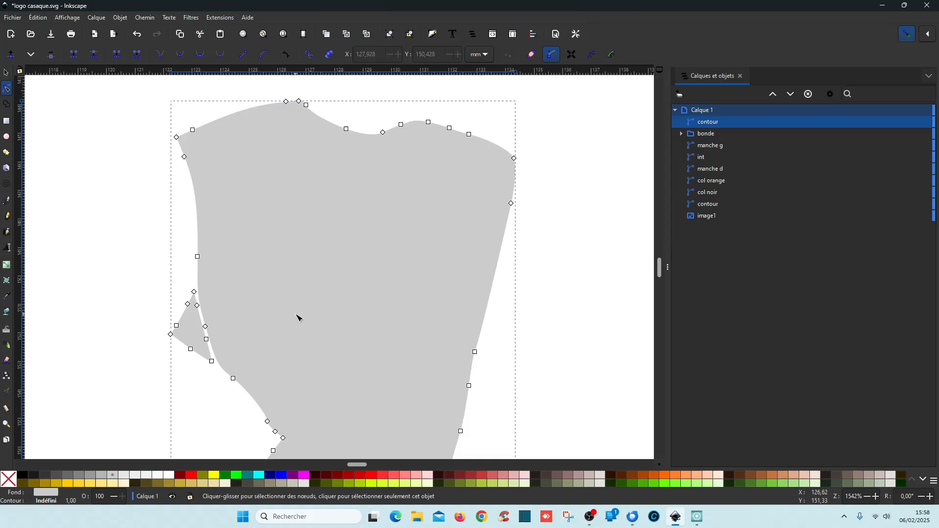
Delete the leftover nodes of the small triangular elbow gap beside the body shape.
{"action": "left_click_drag", "start_coordinate": [123, 285], "coordinate": [200, 398]}
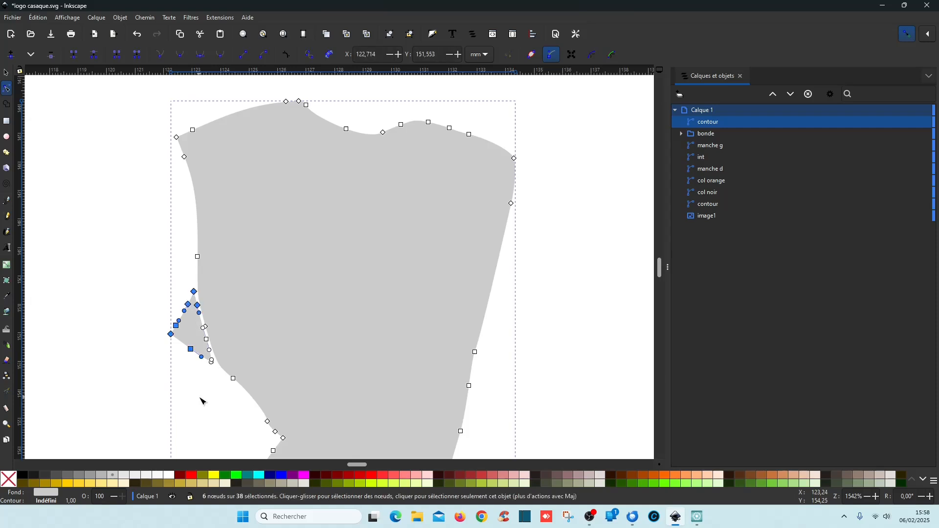
{"action": "key", "text": "Delete"}
{"action": "scroll", "coordinate": [208, 389], "scroll_direction": "up", "scroll_amount": 4, "text": "ctrl"}
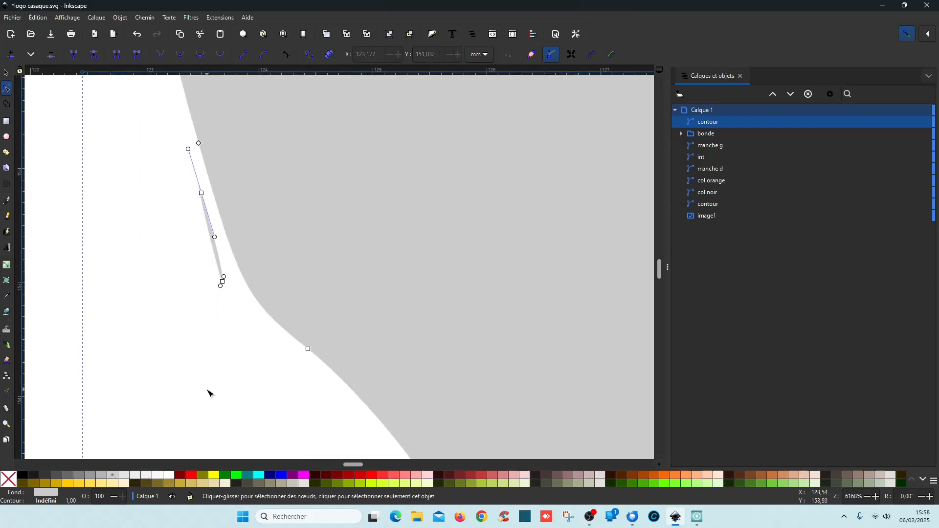
{"action": "left_click_drag", "start_coordinate": [233, 340], "coordinate": [182, 183]}
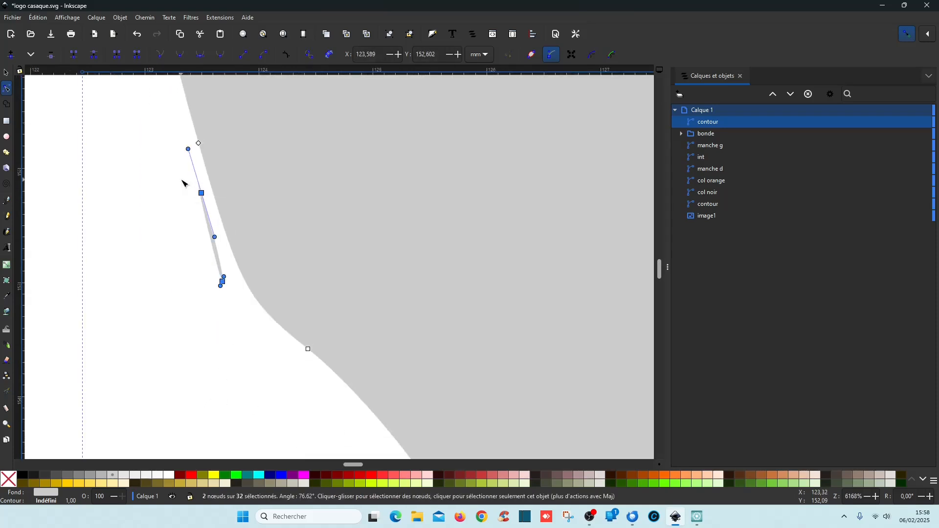
{"action": "key", "text": "Delete"}
{"action": "scroll", "coordinate": [248, 227], "scroll_direction": "down", "scroll_amount": 9, "text": "ctrl"}
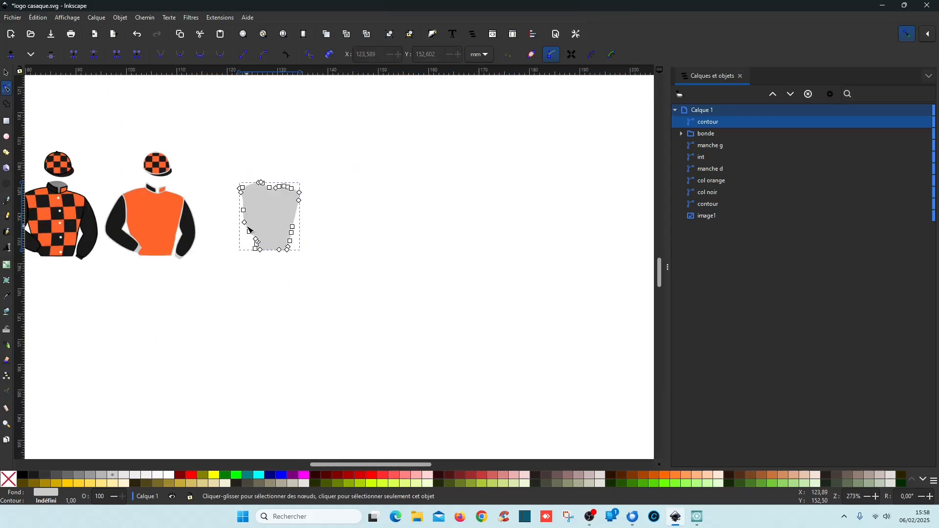
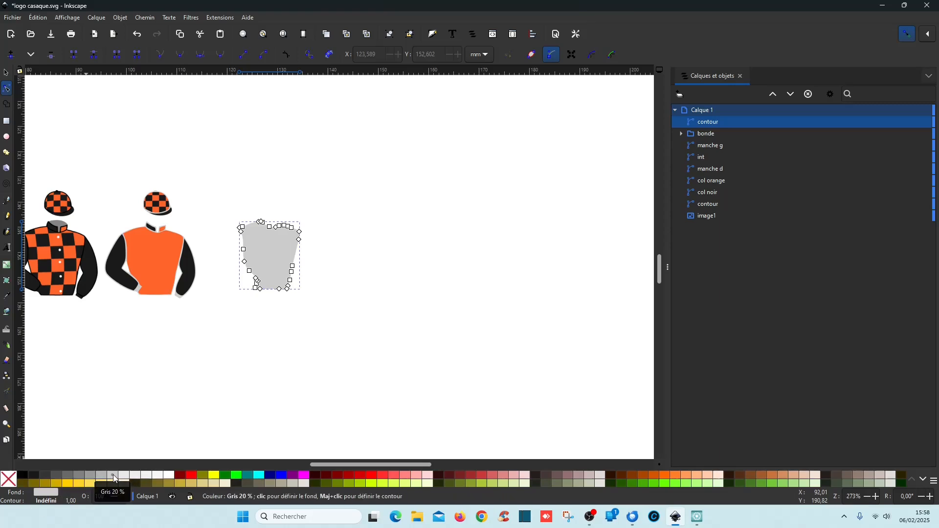
Give the body shape a 20% grey stroke with a width of 0.1 and remove its fill.
{"action": "left_click", "coordinate": [113, 478], "text": "shift"}
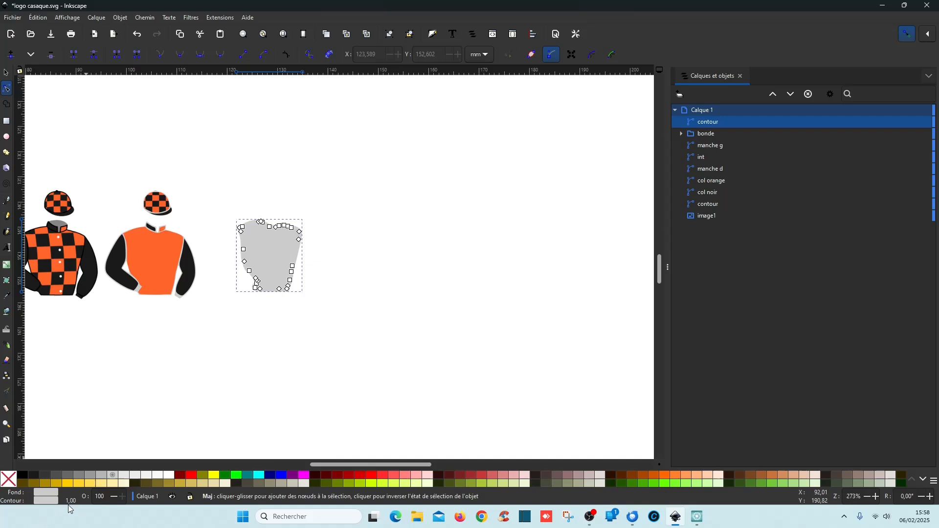
{"action": "right_click", "coordinate": [71, 503]}
{"action": "left_click", "coordinate": [56, 458]}
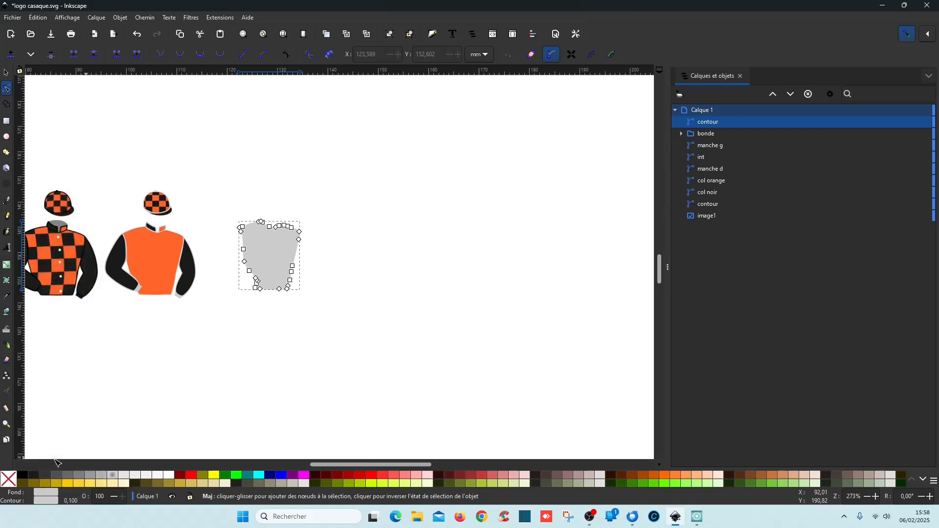
{"action": "left_click", "coordinate": [8, 482]}
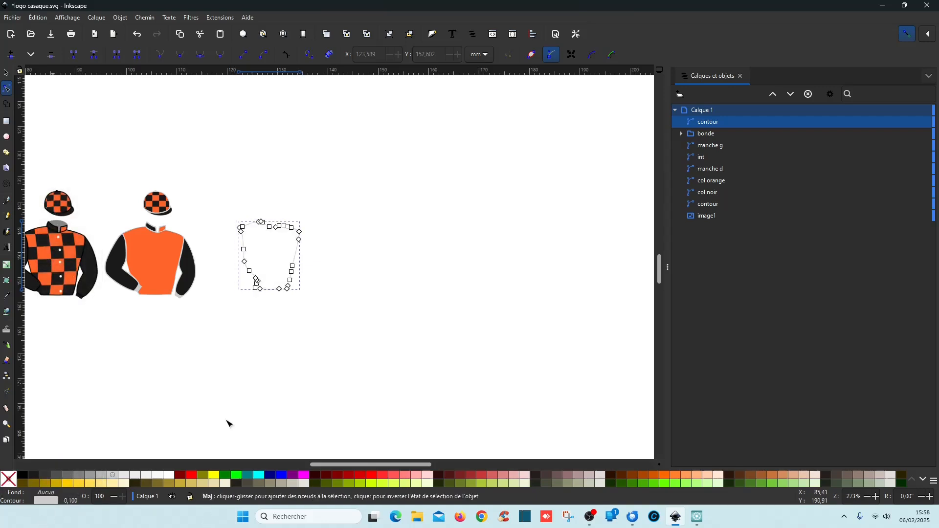
{"action": "left_click", "coordinate": [287, 311]}
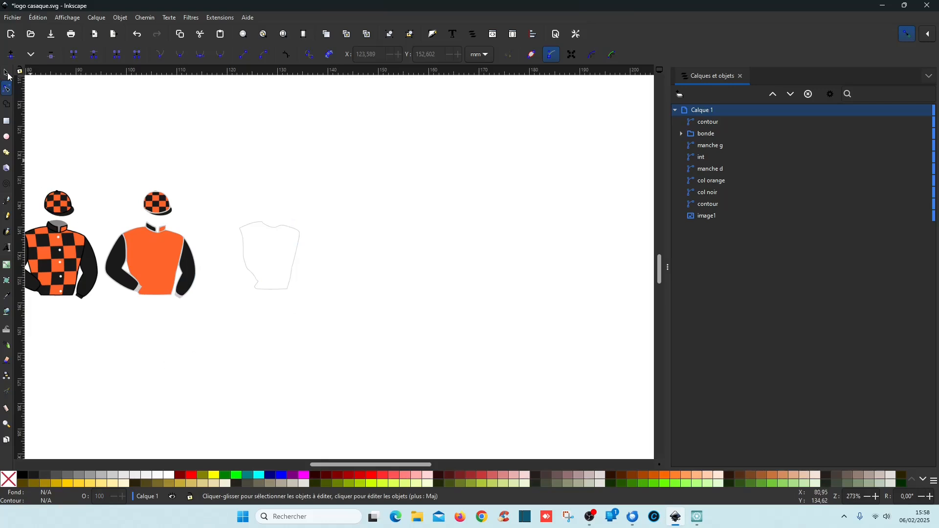
Move the body outline onto the reference image so it frames the checkered torso between collar, sleeves and hem.
{"action": "left_click", "coordinate": [8, 73]}
{"action": "scroll", "coordinate": [225, 280], "scroll_direction": "up", "scroll_amount": 2}
{"action": "scroll", "coordinate": [346, 315], "scroll_direction": "left", "scroll_amount": 6}
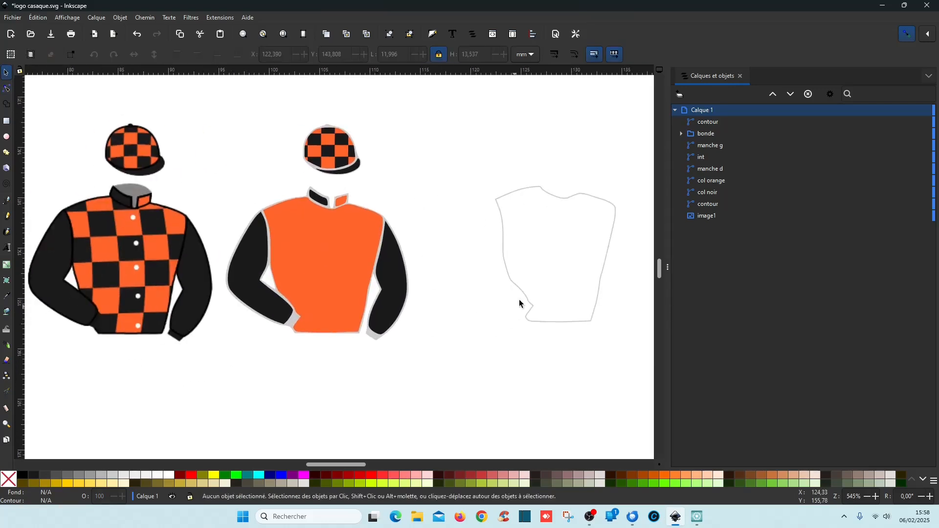
{"action": "left_click_drag", "start_coordinate": [512, 281], "coordinate": [87, 288]}
{"action": "scroll", "coordinate": [114, 245], "scroll_direction": "up", "scroll_amount": 3}
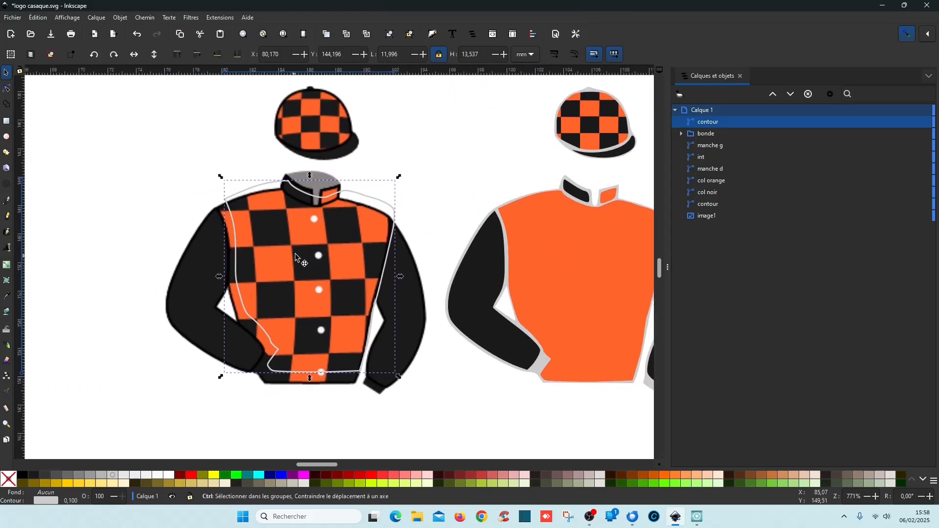
{"action": "scroll", "coordinate": [298, 250], "scroll_direction": "down", "scroll_amount": 1}
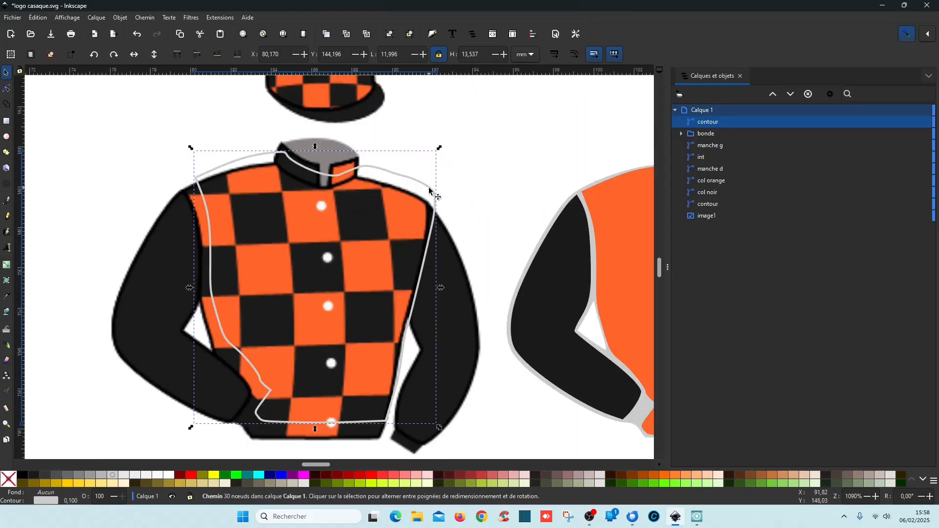
{"action": "left_click_drag", "start_coordinate": [430, 190], "coordinate": [420, 208]}
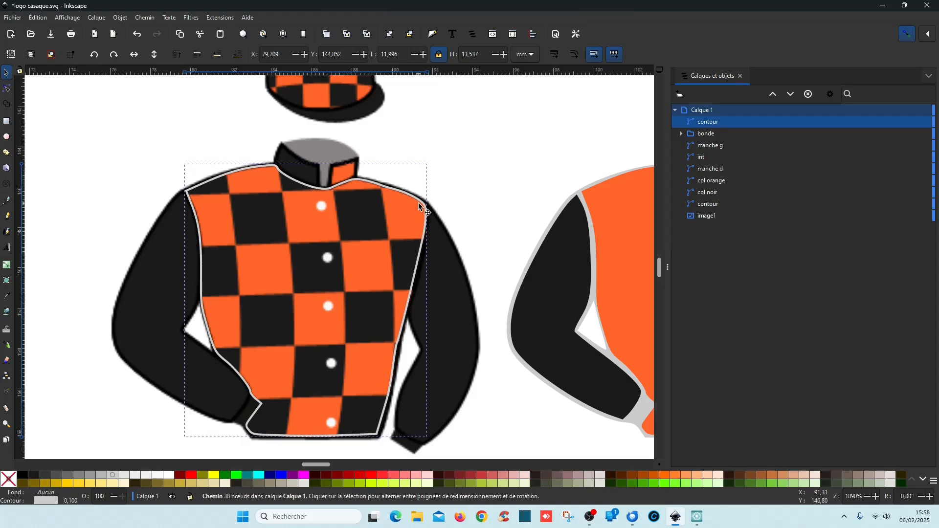
Fine-tune the body outline's position against the torso's side and lower edges, to about X 79.77 mm and Y 144.86 mm.
{"action": "scroll", "coordinate": [380, 313], "scroll_direction": "up", "scroll_amount": 3}
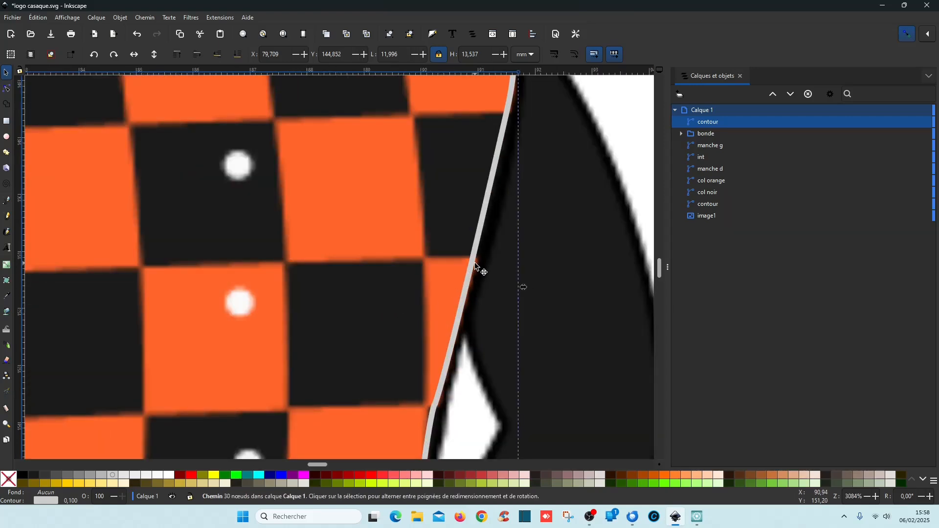
{"action": "left_click_drag", "start_coordinate": [479, 269], "coordinate": [486, 269]}
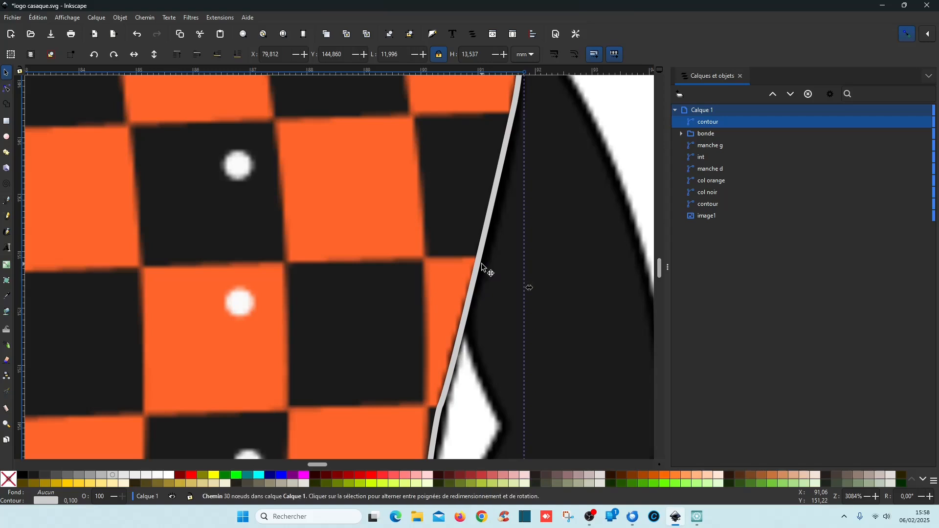
{"action": "scroll", "coordinate": [300, 327], "scroll_direction": "down", "scroll_amount": 10}
{"action": "scroll", "coordinate": [161, 294], "scroll_direction": "up", "scroll_amount": 2}
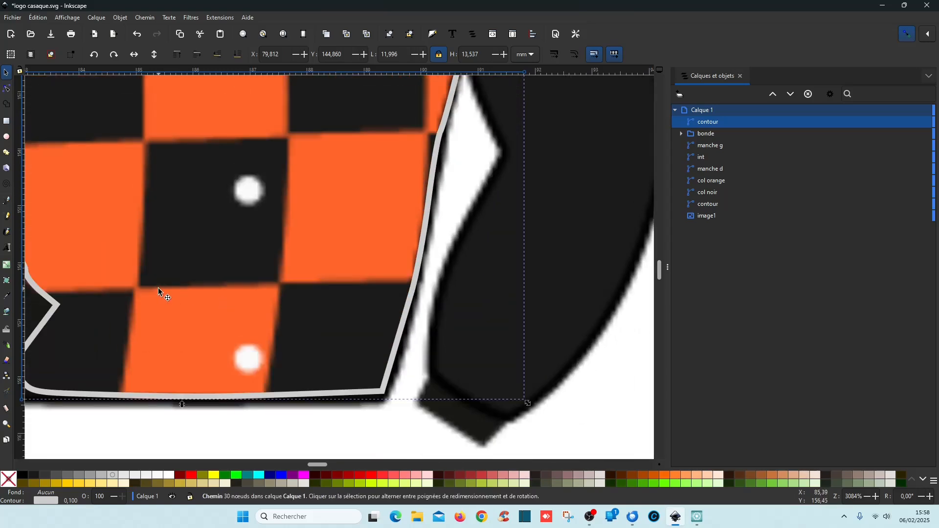
{"action": "scroll", "coordinate": [158, 291], "scroll_direction": "left", "scroll_amount": 4}
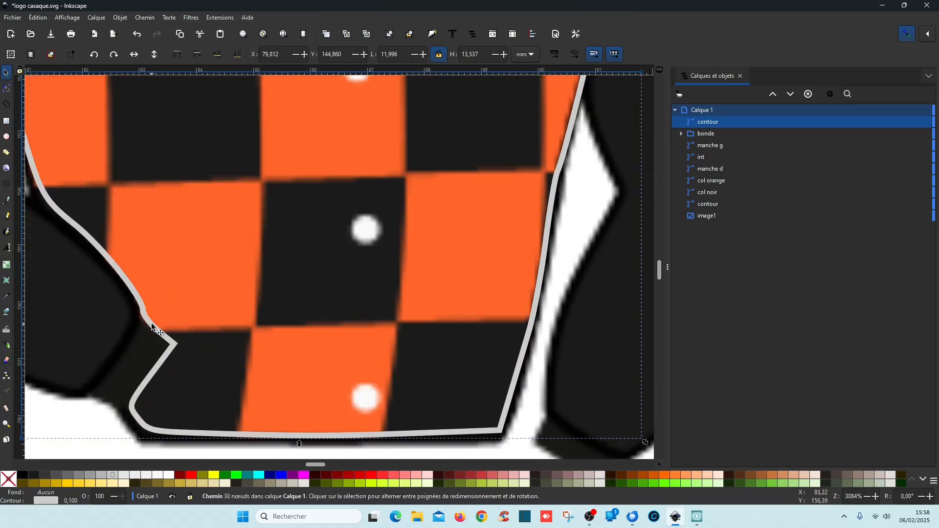
{"action": "left_click_drag", "start_coordinate": [151, 326], "coordinate": [148, 325]}
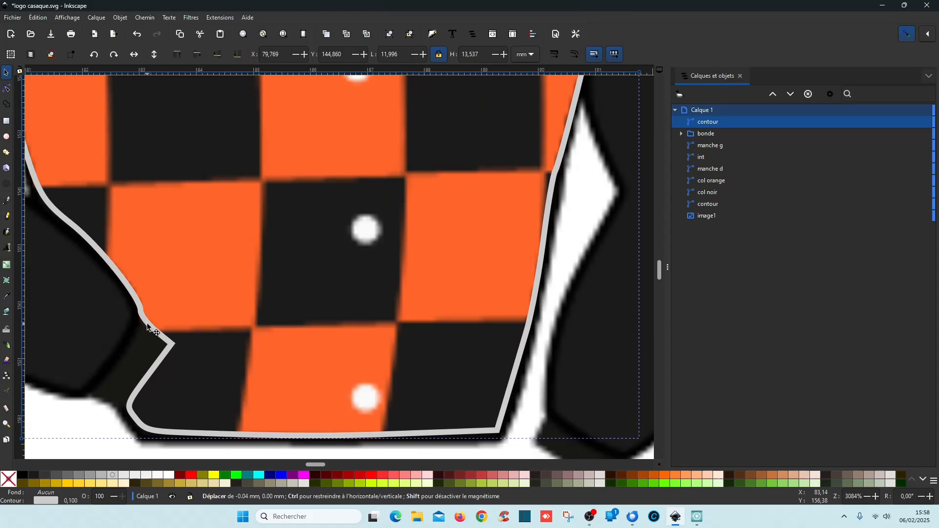
{"action": "scroll", "coordinate": [224, 279], "scroll_direction": "up", "scroll_amount": 11}
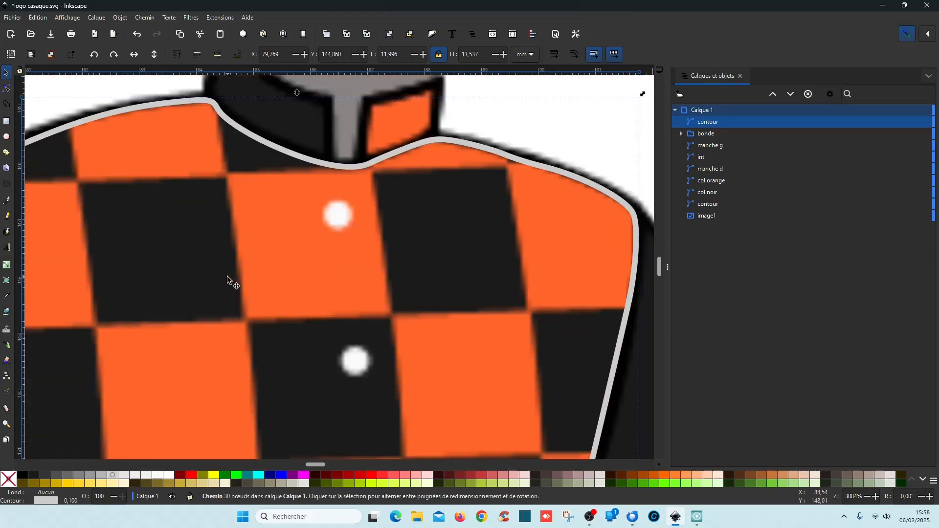
{"action": "scroll", "coordinate": [227, 278], "scroll_direction": "down", "scroll_amount": 3}
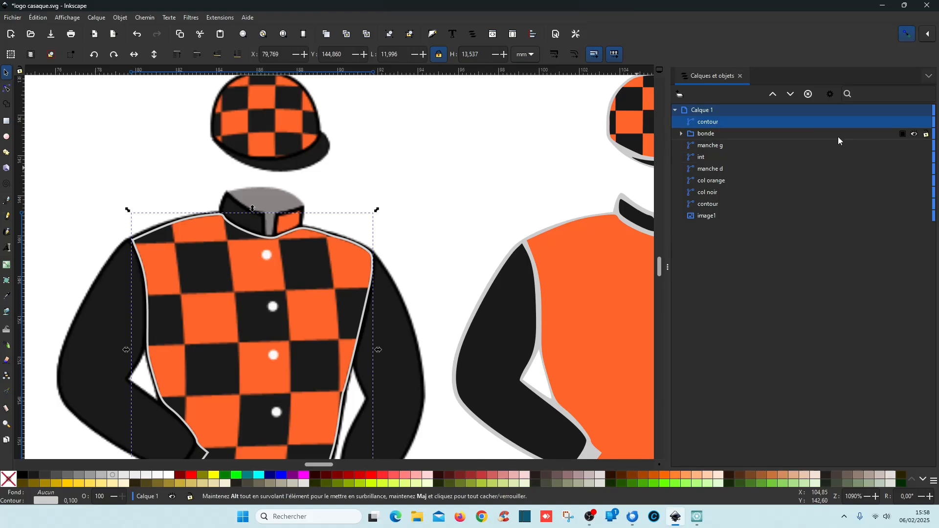
Rename the body outline path "découpe" and hide it.
{"action": "double_click", "coordinate": [706, 121]}
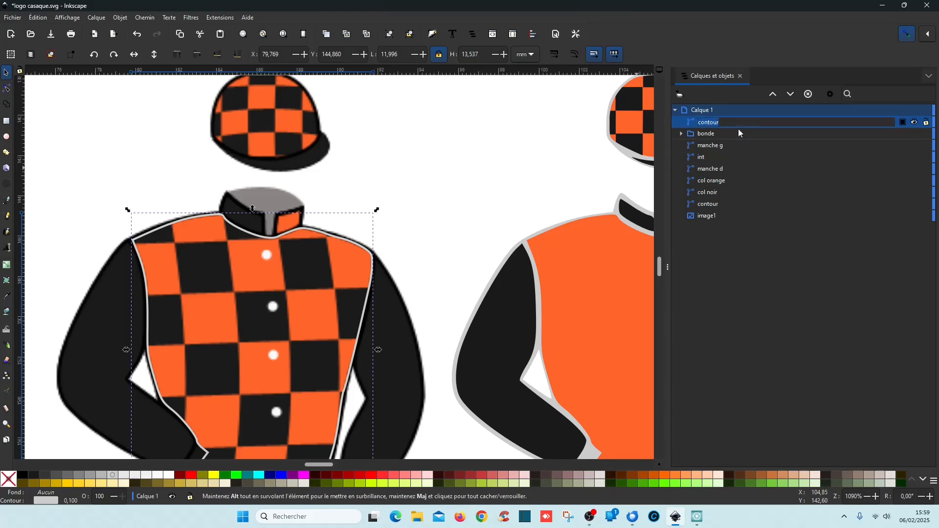
{"action": "type", "text": "découpe"}
{"action": "key", "text": "Return"}
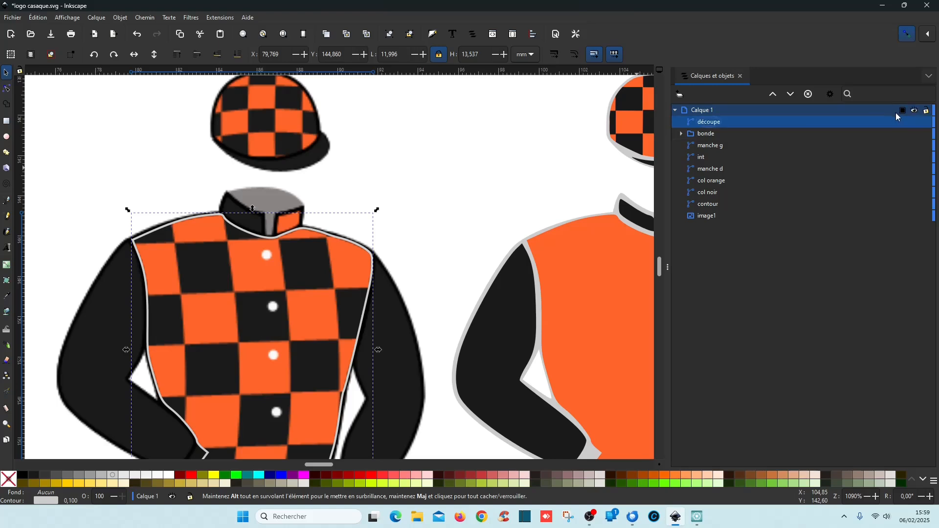
{"action": "left_click", "coordinate": [915, 122]}
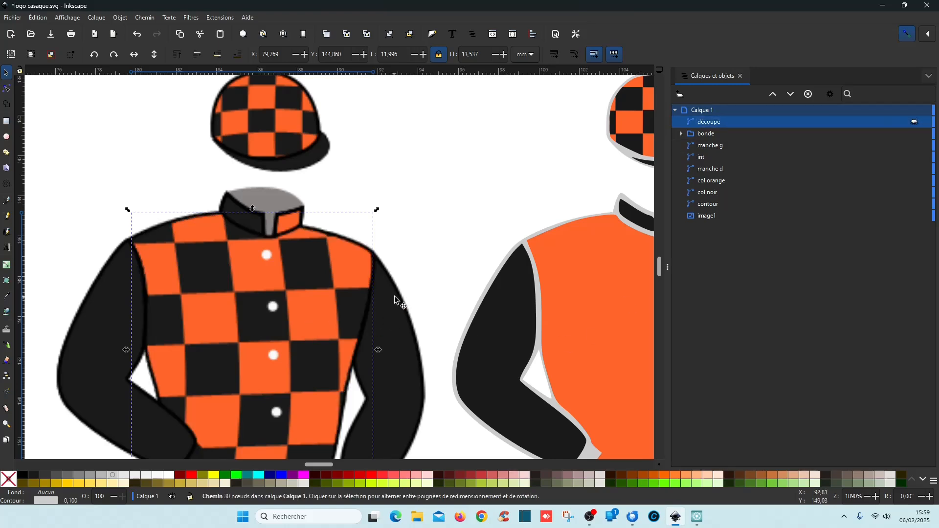
Trace the top-row full black check left of the buttons as a closed four-corner path, filled black without a stroke.
{"action": "scroll", "coordinate": [394, 296], "scroll_direction": "down", "scroll_amount": 2}
{"action": "scroll", "coordinate": [475, 221], "scroll_direction": "up", "scroll_amount": 1}
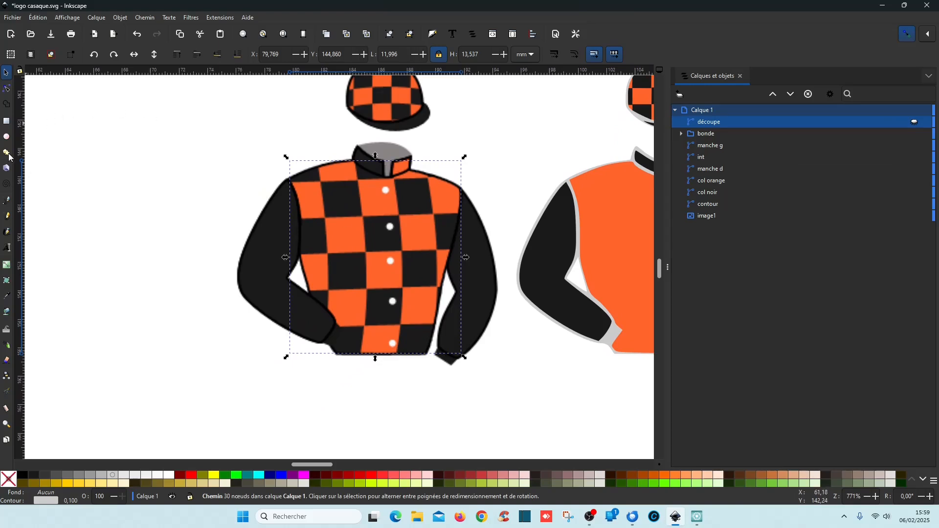
{"action": "left_click", "coordinate": [8, 201]}
{"action": "scroll", "coordinate": [348, 184], "scroll_direction": "up", "scroll_amount": 4}
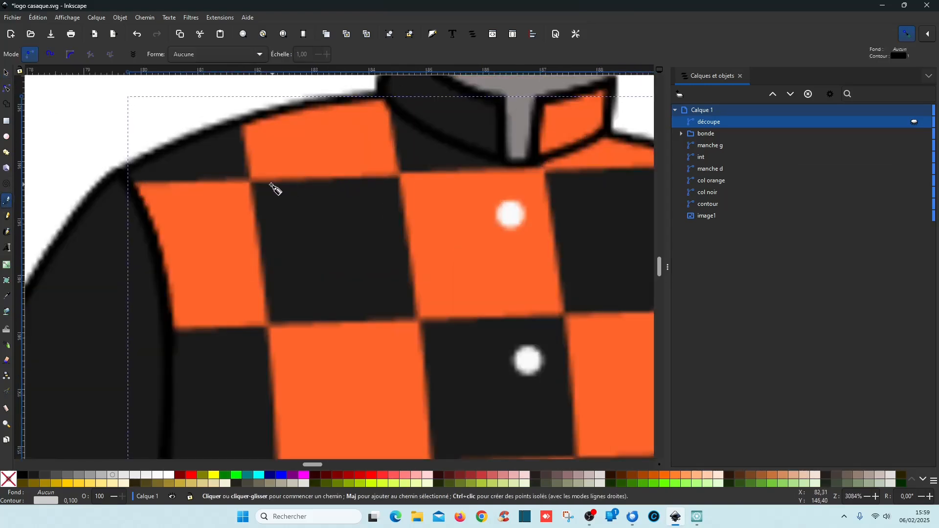
{"action": "left_click", "coordinate": [250, 181]}
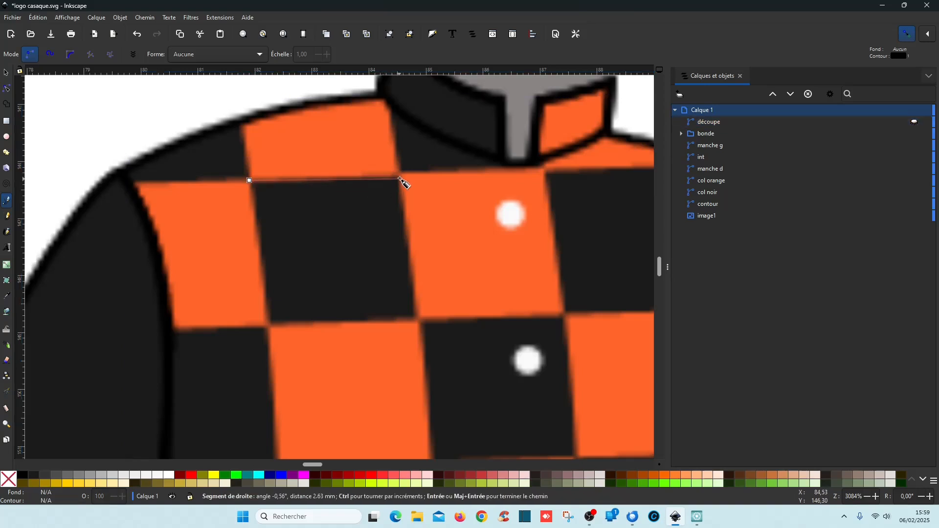
{"action": "left_click", "coordinate": [401, 177]}
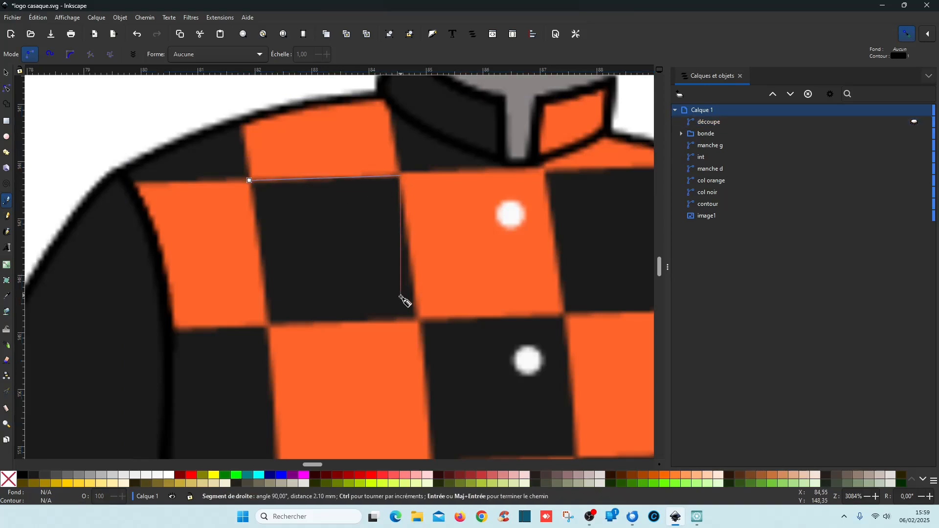
{"action": "left_click", "coordinate": [418, 322]}
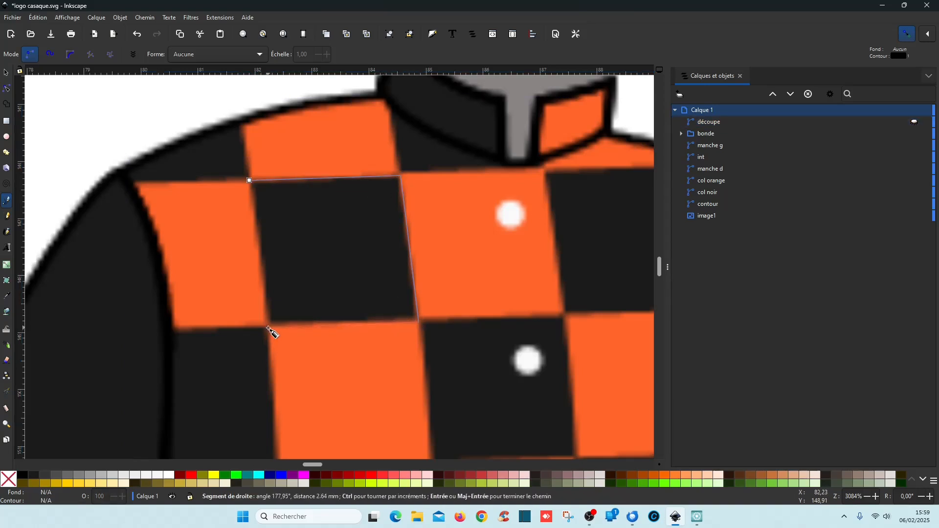
{"action": "left_click", "coordinate": [269, 326]}
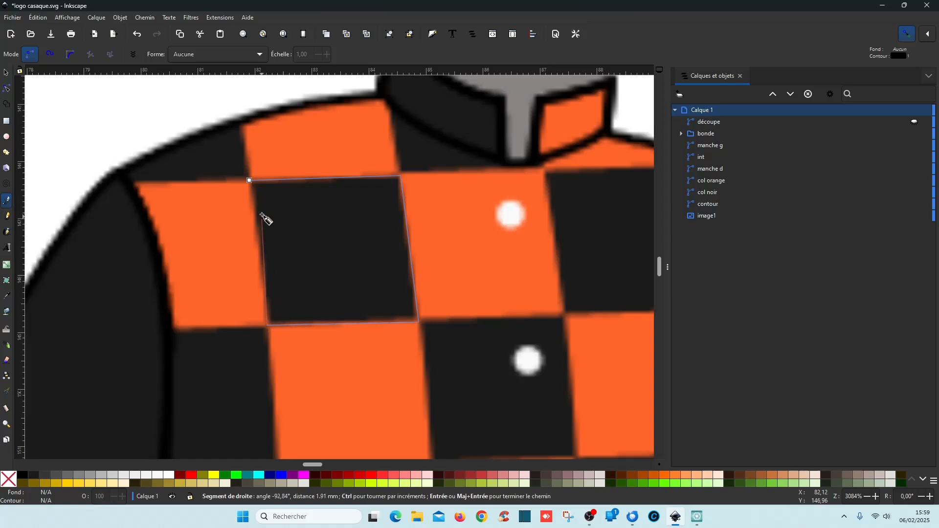
{"action": "left_click", "coordinate": [250, 181]}
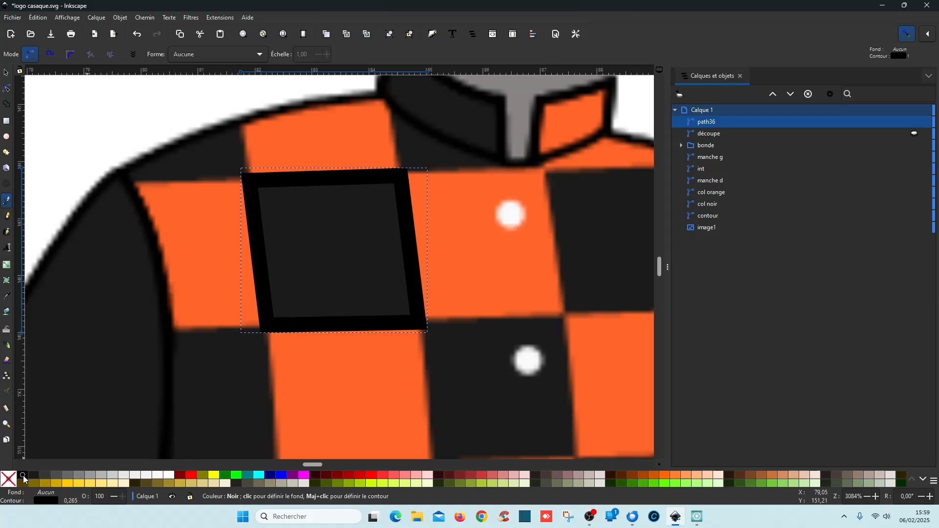
{"action": "left_click", "coordinate": [23, 477]}
{"action": "left_click", "coordinate": [12, 479], "text": "shift"}
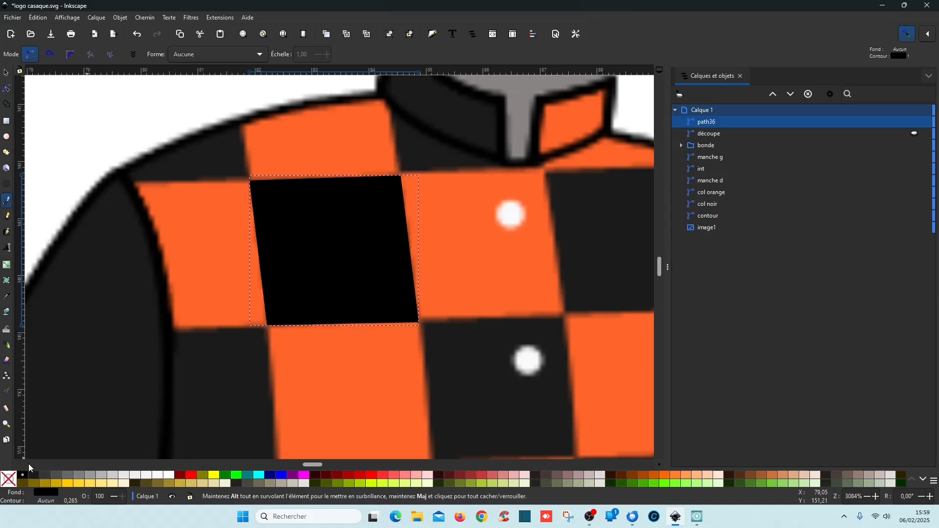
Stamp ten copies of the black square over the torso's other black checks and place the original at the hem's right end.
{"action": "left_click", "coordinate": [7, 79]}
{"action": "scroll", "coordinate": [386, 300], "scroll_direction": "down", "scroll_amount": 3}
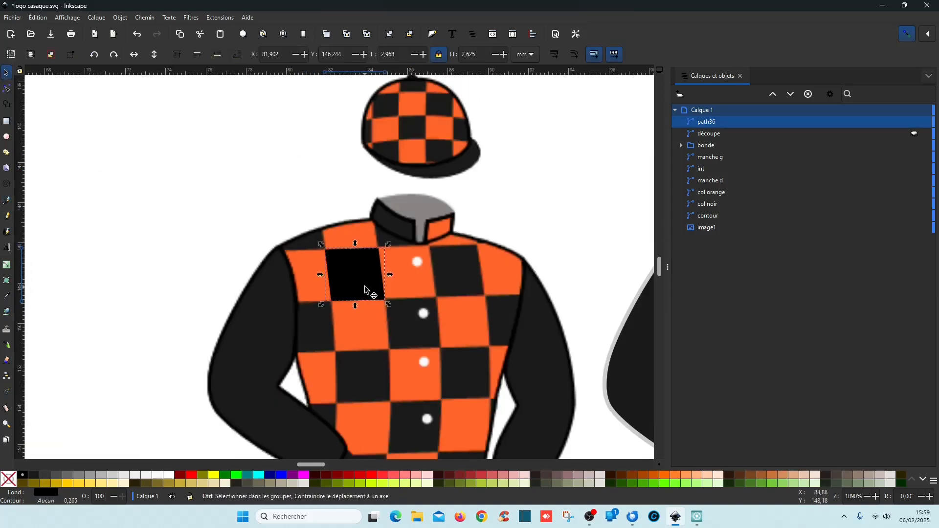
{"action": "left_click_drag", "start_coordinate": [369, 286], "coordinate": [400, 341]}
{"action": "scroll", "coordinate": [369, 279], "scroll_direction": "up", "scroll_amount": 4, "text": "ctrl"}
{"action": "scroll", "coordinate": [359, 285], "scroll_direction": "down", "scroll_amount": 1, "text": "ctrl"}
{"action": "key", "text": "space"}
{"action": "key", "text": "space"}
{"action": "key", "text": "space"}
{"action": "key", "text": "space"}
{"action": "key", "text": "space"}
{"action": "key", "text": "space"}
{"action": "key", "text": "space"}
{"action": "key", "text": "space"}
{"action": "key", "text": "space"}
{"action": "key", "text": "space"}
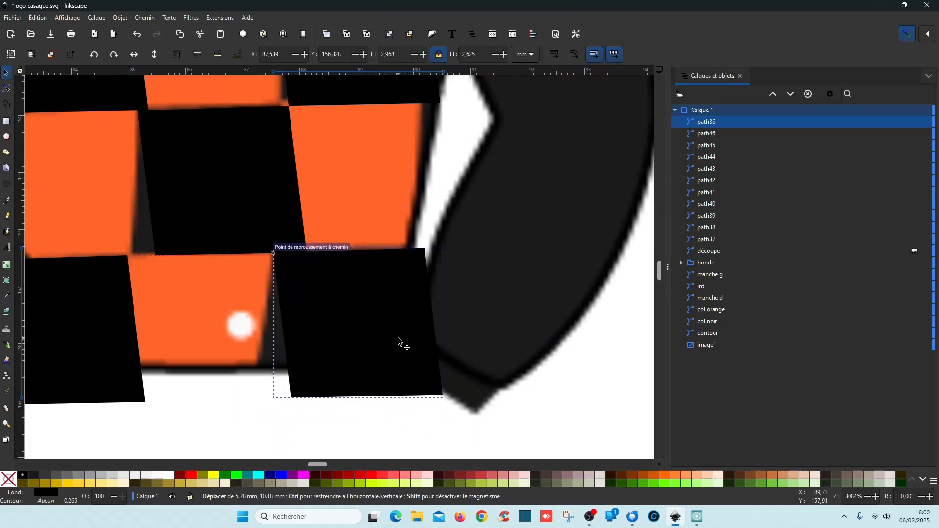
{"action": "left_click_drag", "start_coordinate": [399, 341], "coordinate": [399, 341]}
Duplicate the hem square and place the copy over the left shoulder's black check, at about X 78.97 mm and Y 143.79 mm.
{"action": "scroll", "coordinate": [364, 249], "scroll_direction": "down", "scroll_amount": 5}
{"action": "scroll", "coordinate": [369, 241], "scroll_direction": "up", "scroll_amount": 3}
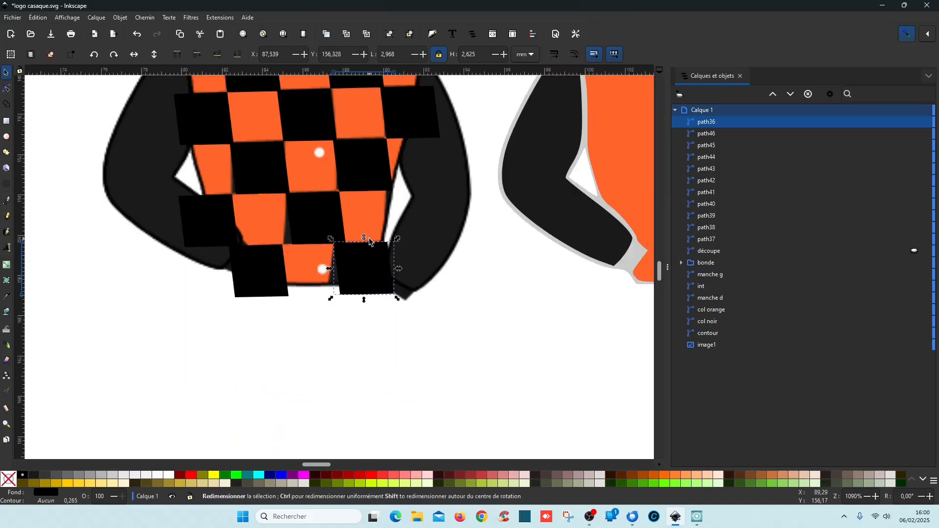
{"action": "scroll", "coordinate": [370, 247], "scroll_direction": "down", "scroll_amount": 2}
{"action": "scroll", "coordinate": [316, 219], "scroll_direction": "up", "scroll_amount": 1}
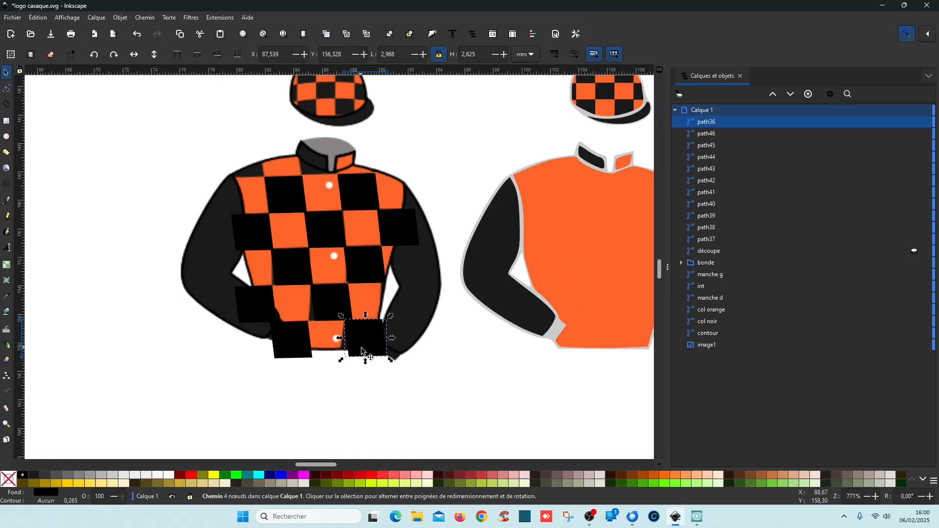
{"action": "key", "text": "ctrl+d"}
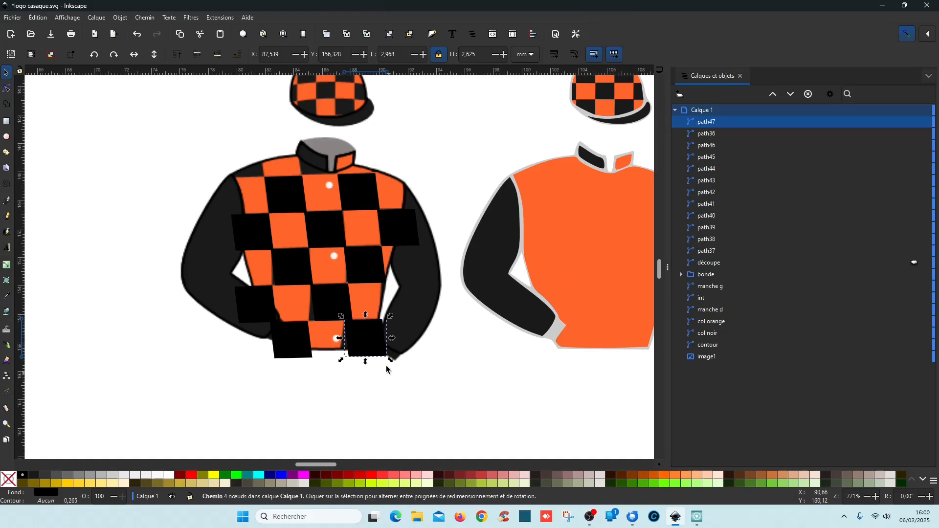
{"action": "left_click_drag", "start_coordinate": [367, 331], "coordinate": [244, 153]}
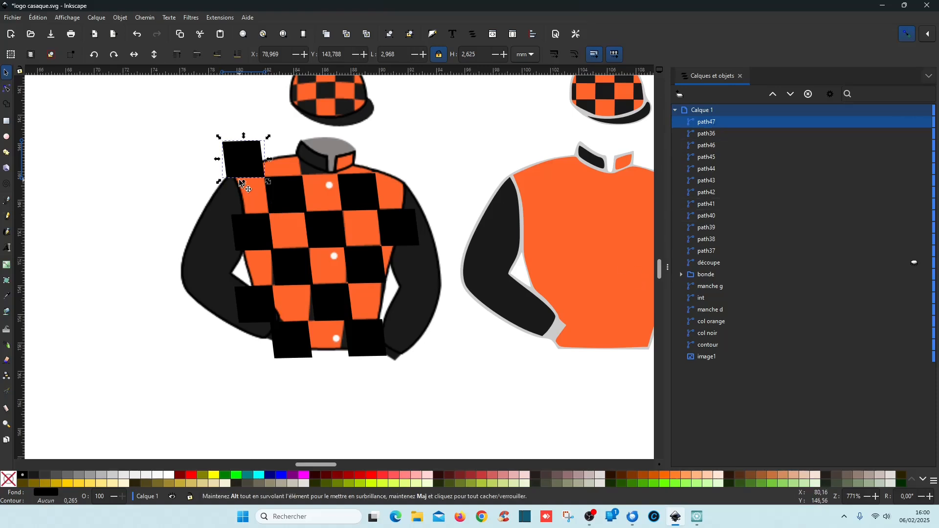
Give the top-row square right of the buttons a red 0.1 mm stroke without fill and move its right edge onto the check's edge.
{"action": "scroll", "coordinate": [240, 183], "scroll_direction": "up", "scroll_amount": 5}
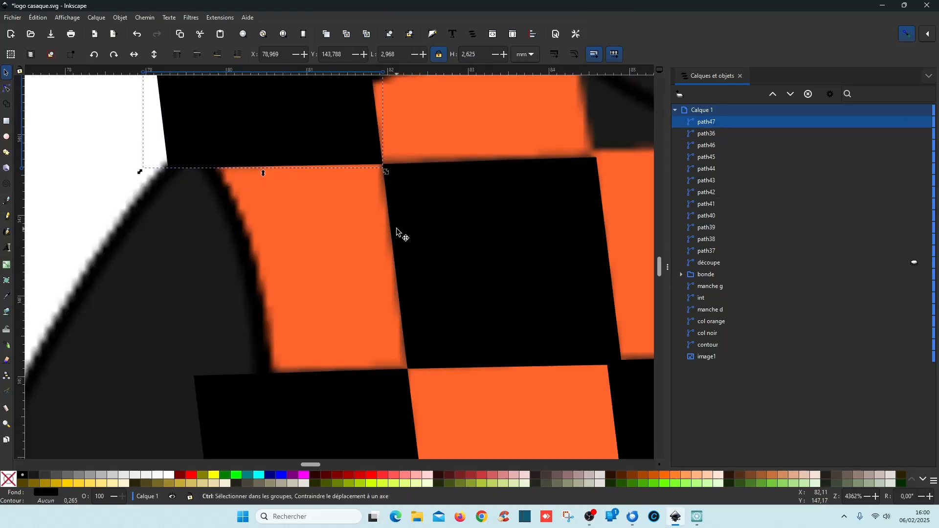
{"action": "scroll", "coordinate": [397, 230], "scroll_direction": "down", "scroll_amount": 3}
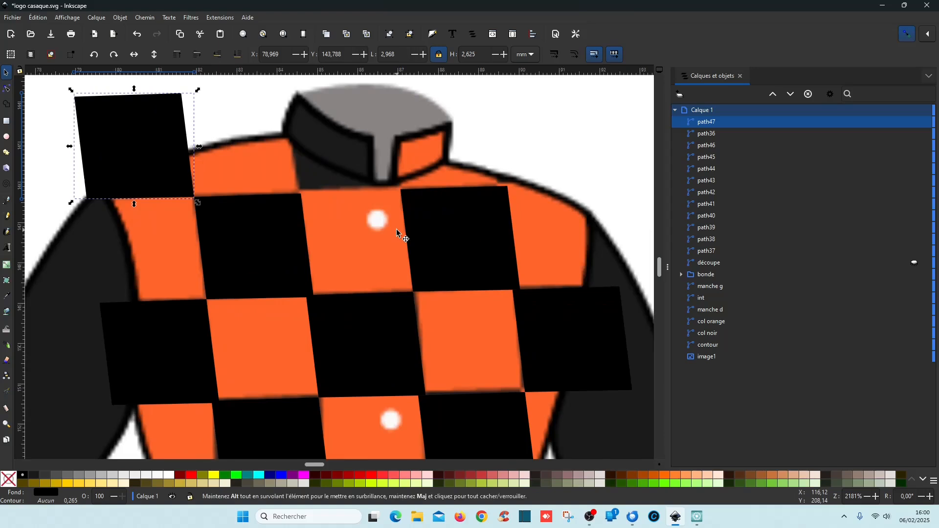
{"action": "left_click", "coordinate": [430, 230]}
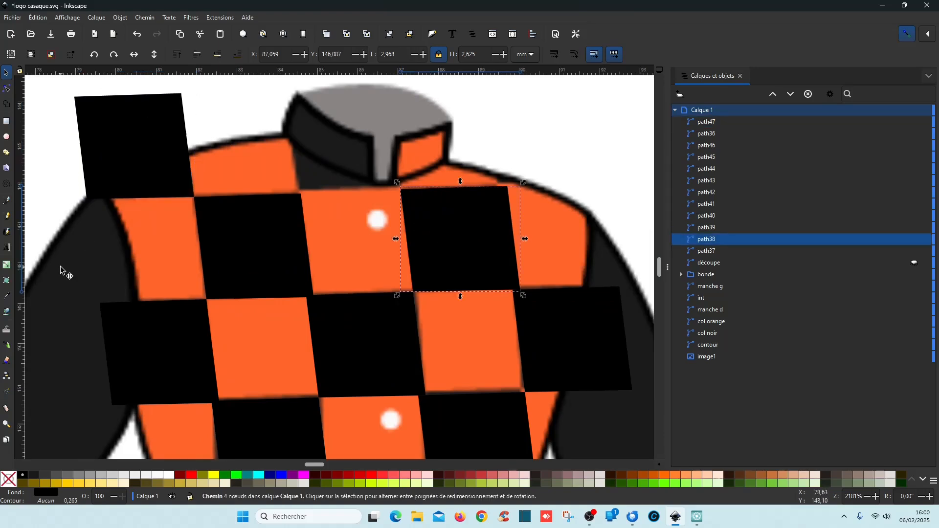
{"action": "left_click", "coordinate": [191, 475], "text": "shift"}
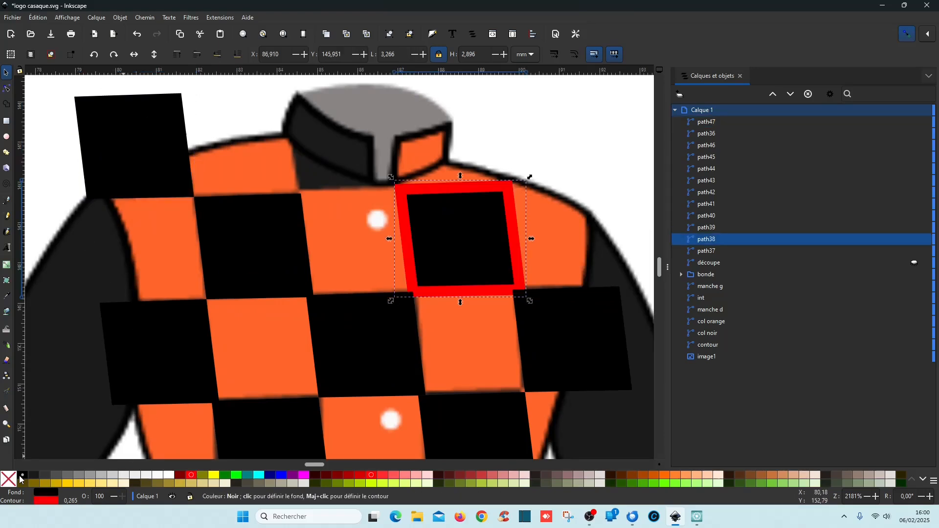
{"action": "left_click", "coordinate": [8, 479]}
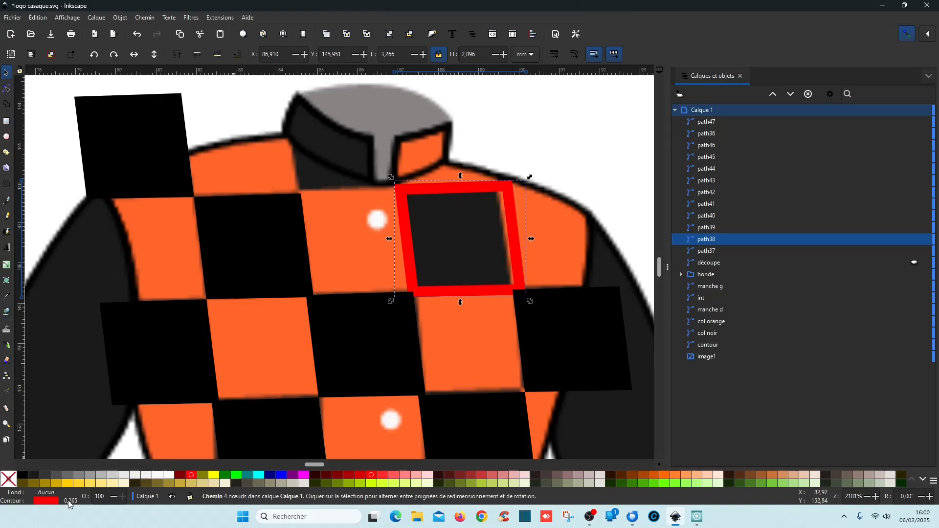
{"action": "right_click", "coordinate": [71, 502]}
{"action": "left_click", "coordinate": [65, 457]}
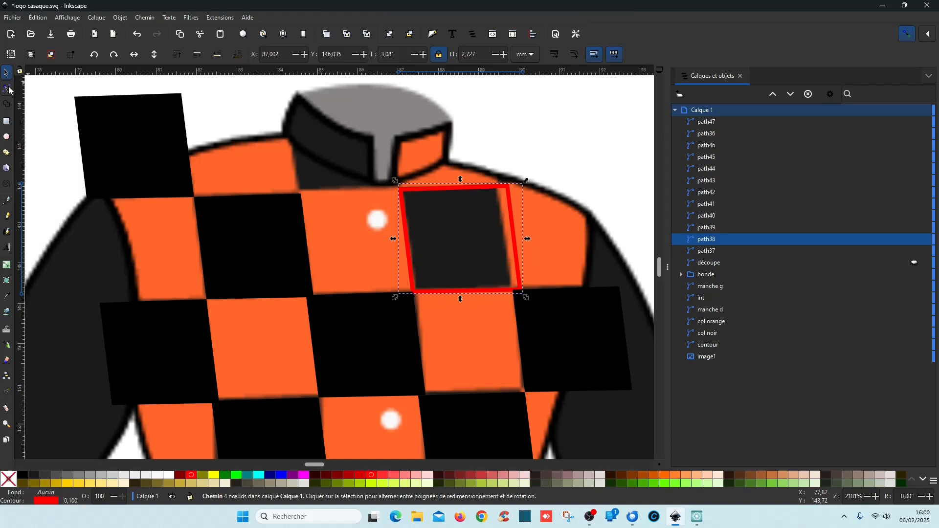
{"action": "left_click", "coordinate": [8, 88]}
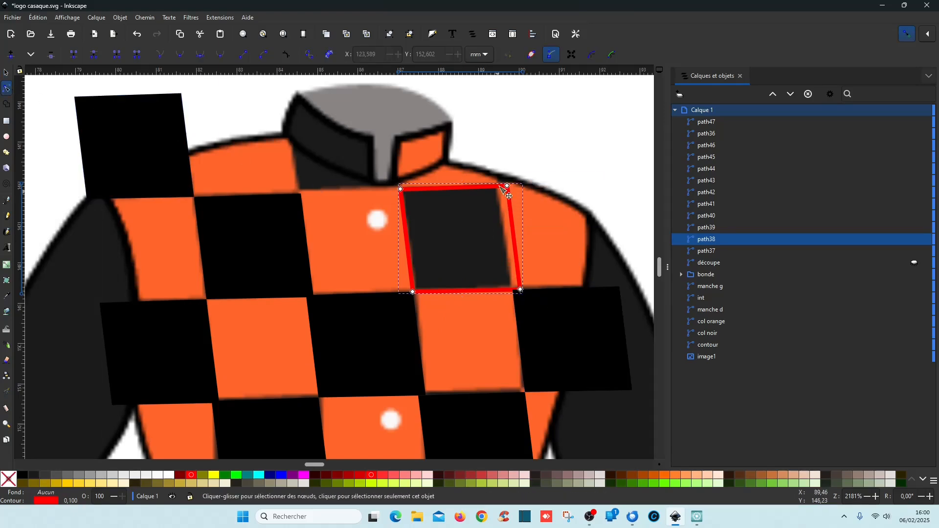
{"action": "left_click_drag", "start_coordinate": [491, 159], "coordinate": [515, 292]}
Move the lower-left corner node of the second row's rightmost black square slightly inward, to about X 90.06 mm and Y 151.18 mm.
{"action": "scroll", "coordinate": [593, 216], "scroll_direction": "down", "scroll_amount": 3}
{"action": "left_click", "coordinate": [570, 252]}
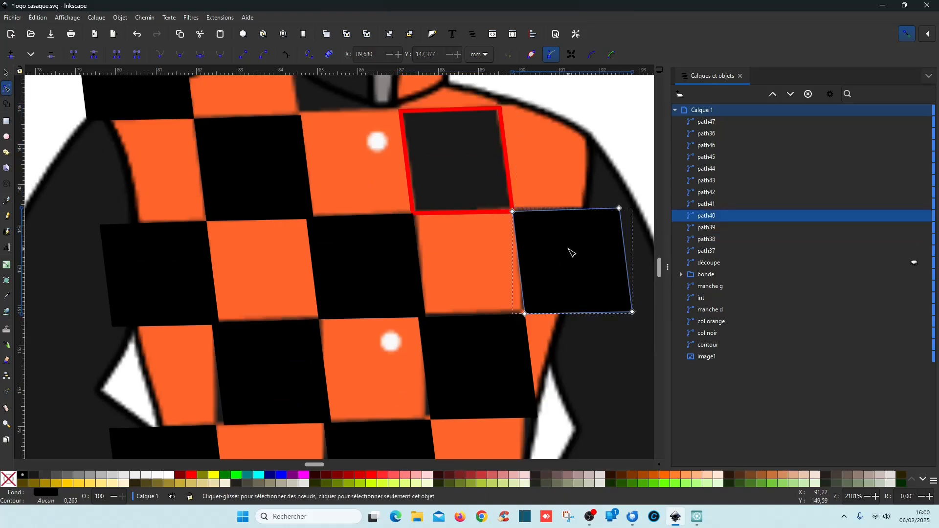
{"action": "left_click", "coordinate": [526, 314]}
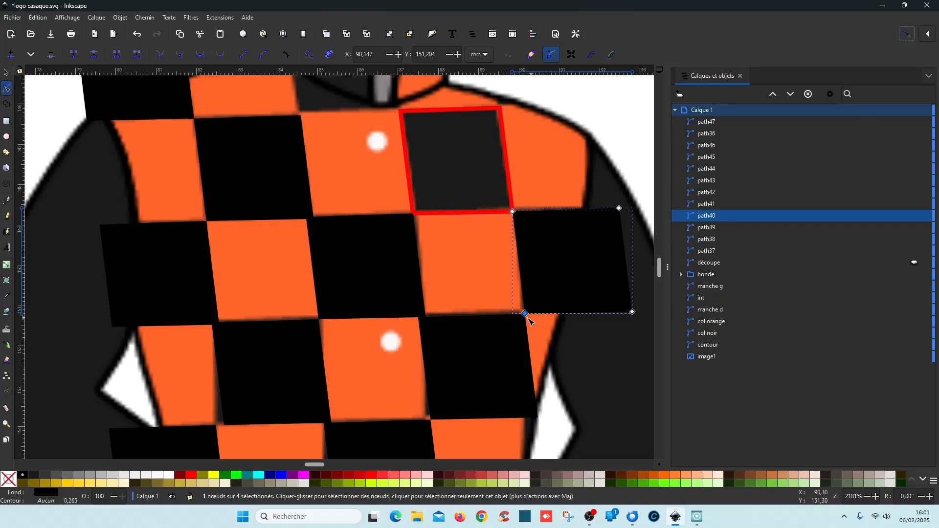
{"action": "left_click_drag", "start_coordinate": [525, 314], "coordinate": [522, 313]}
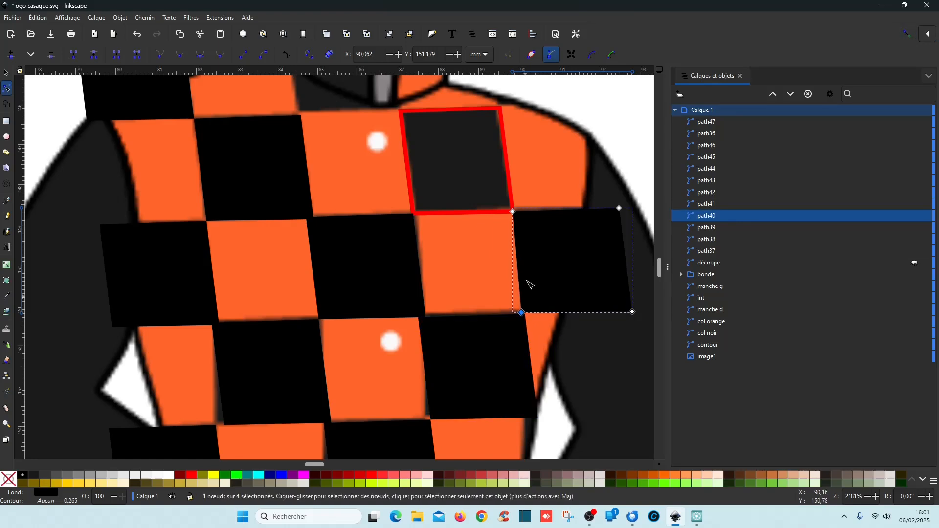
Give the second row's middle black square a red stroke 0.1 mm wide and remove its fill.
{"action": "left_click", "coordinate": [379, 272]}
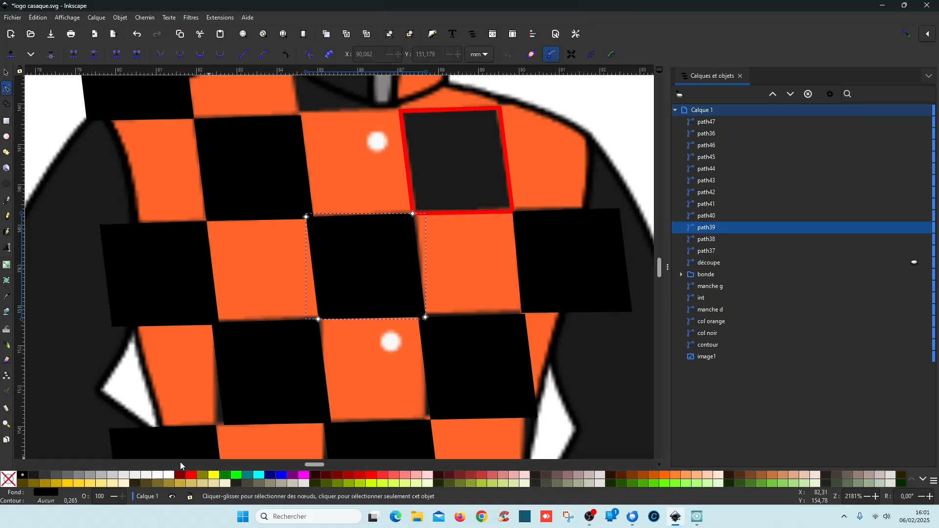
{"action": "left_click", "coordinate": [192, 477], "text": "shift"}
{"action": "right_click", "coordinate": [71, 501]}
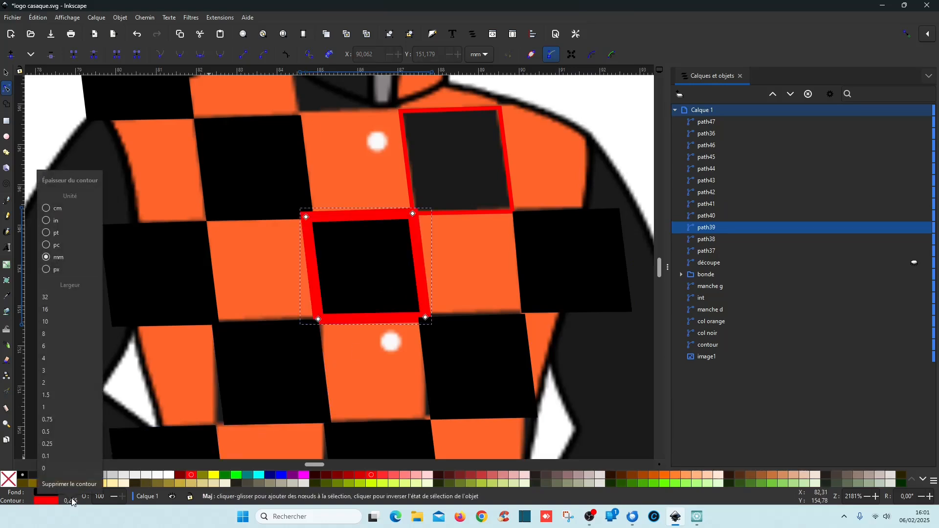
{"action": "left_click", "coordinate": [72, 456]}
{"action": "left_click", "coordinate": [11, 480]}
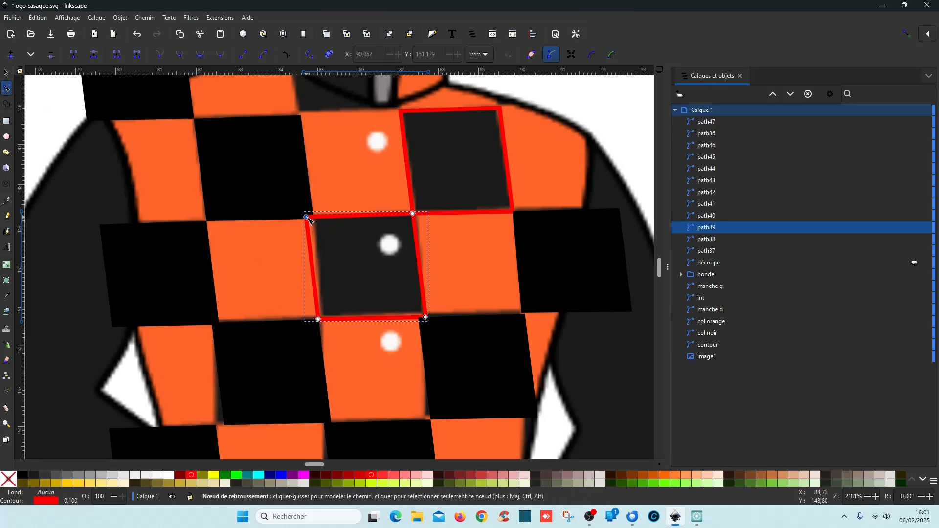
Move the four corner nodes of the second row's middle square to match the corners of the check in the reference image.
{"action": "left_click_drag", "start_coordinate": [307, 218], "coordinate": [315, 218]}
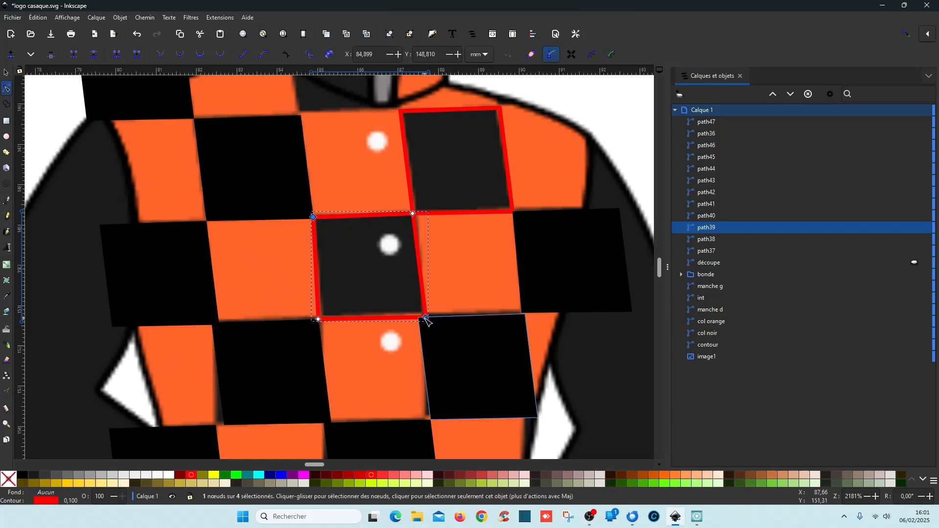
{"action": "left_click_drag", "start_coordinate": [425, 318], "coordinate": [423, 314]}
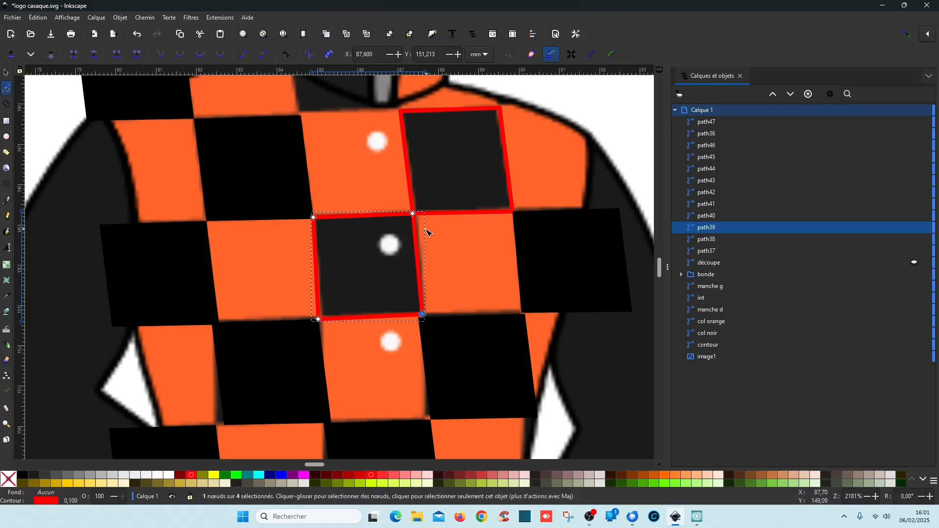
{"action": "left_click_drag", "start_coordinate": [320, 322], "coordinate": [324, 319]}
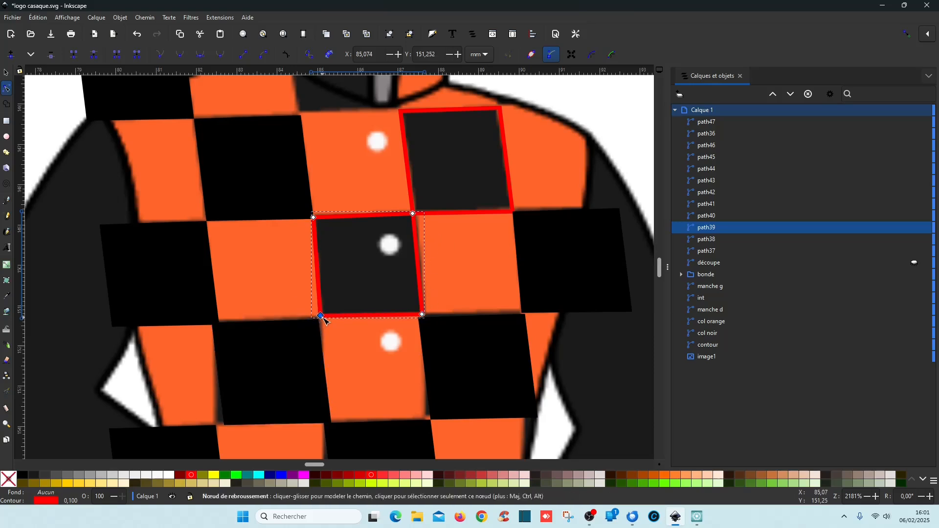
{"action": "left_click_drag", "start_coordinate": [414, 215], "coordinate": [419, 216]}
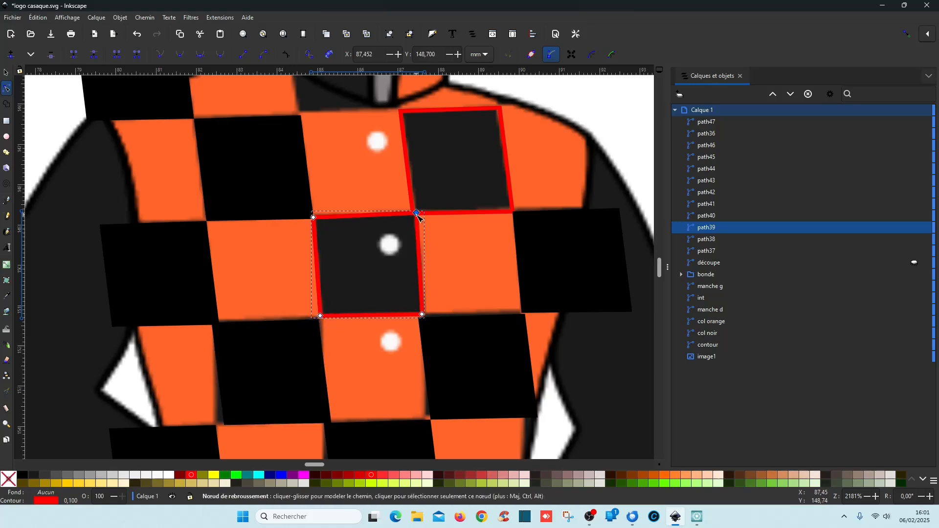
Fill the second row's middle square and the top-row square right of the buttons with black and remove their red strokes.
{"action": "left_click", "coordinate": [23, 476]}
{"action": "left_click", "coordinate": [8, 479], "text": "shift"}
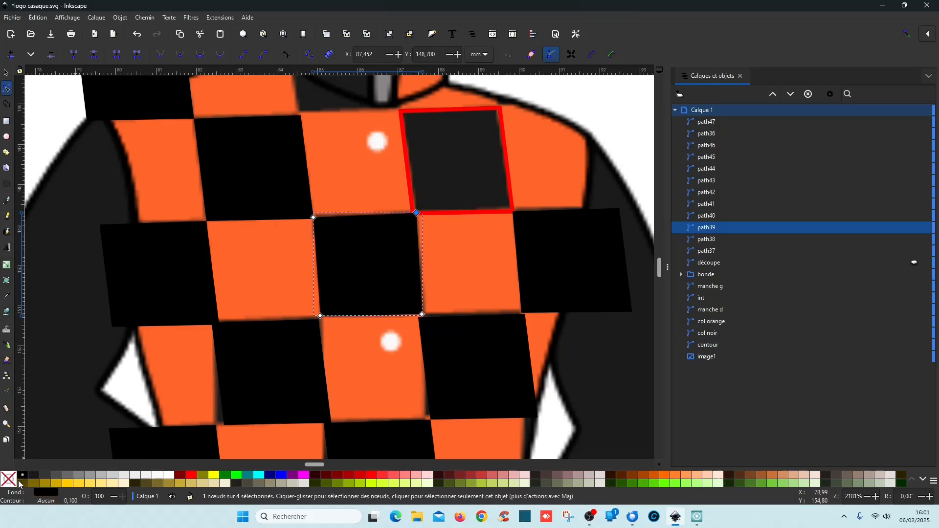
{"action": "left_click", "coordinate": [471, 216]}
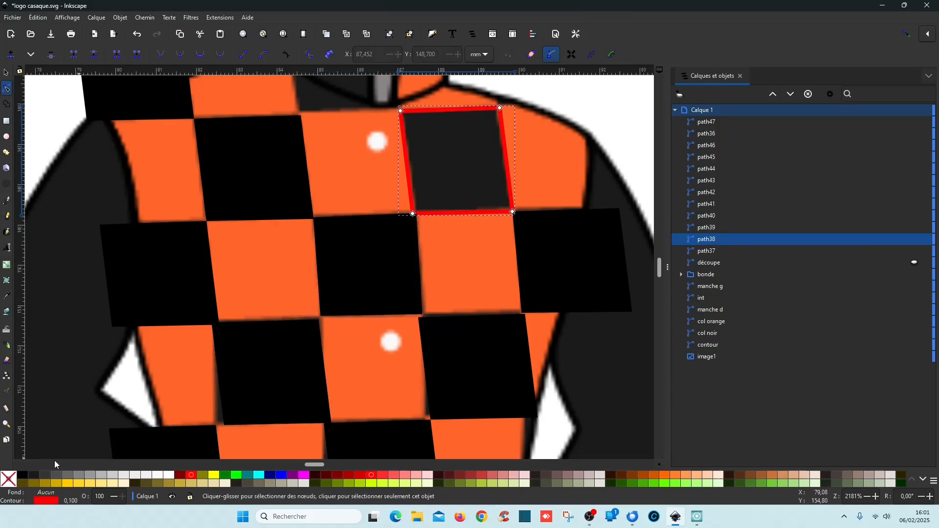
{"action": "left_click", "coordinate": [22, 476]}
{"action": "left_click", "coordinate": [9, 479], "text": "shift"}
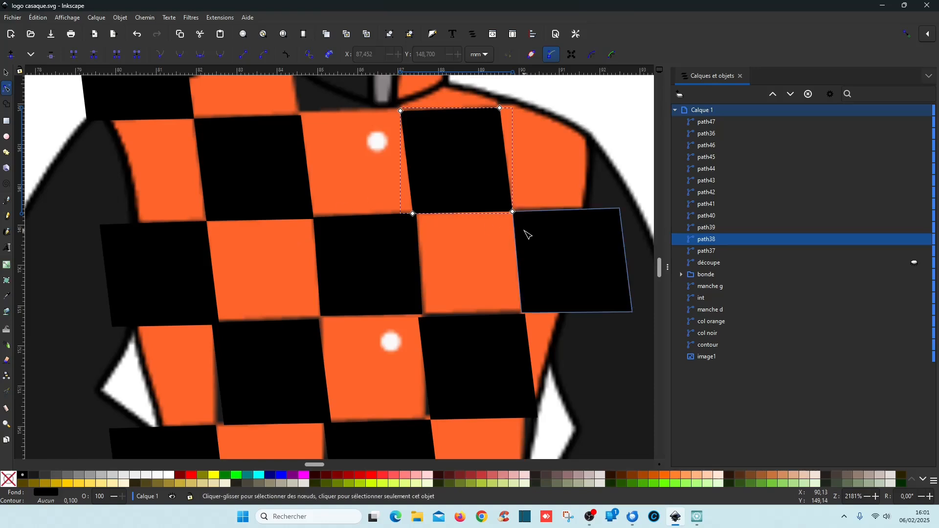
Give the third row's black square right of the buttons a red stroke 0.1 mm wide and remove its fill.
{"action": "left_click", "coordinate": [498, 378]}
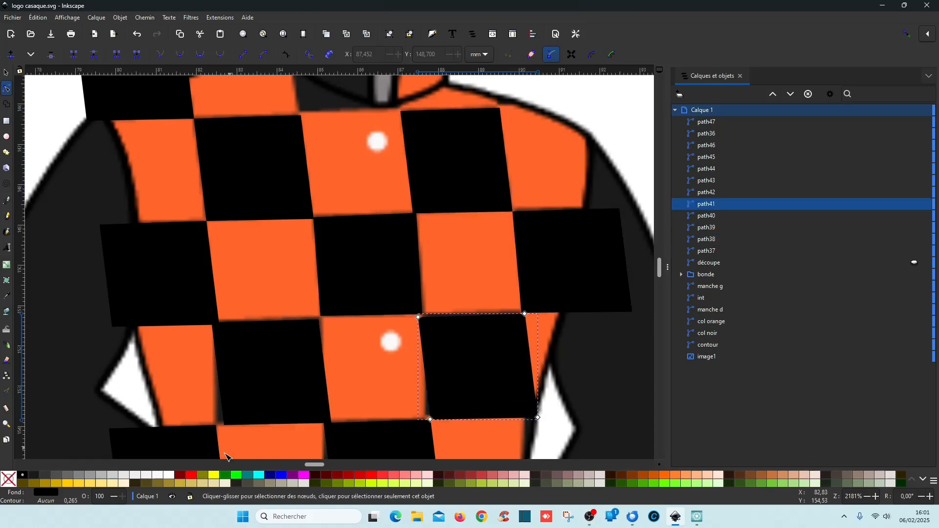
{"action": "left_click", "coordinate": [191, 476], "text": "shift"}
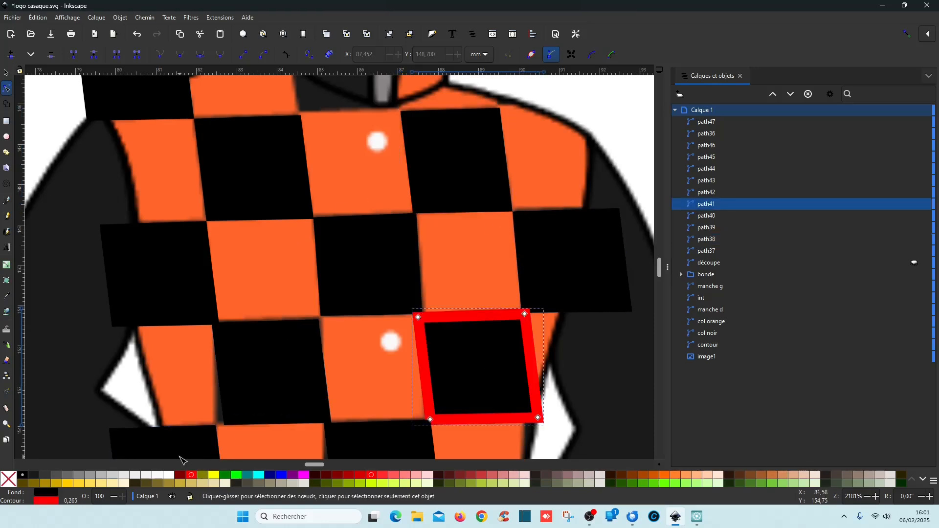
{"action": "left_click", "coordinate": [14, 481]}
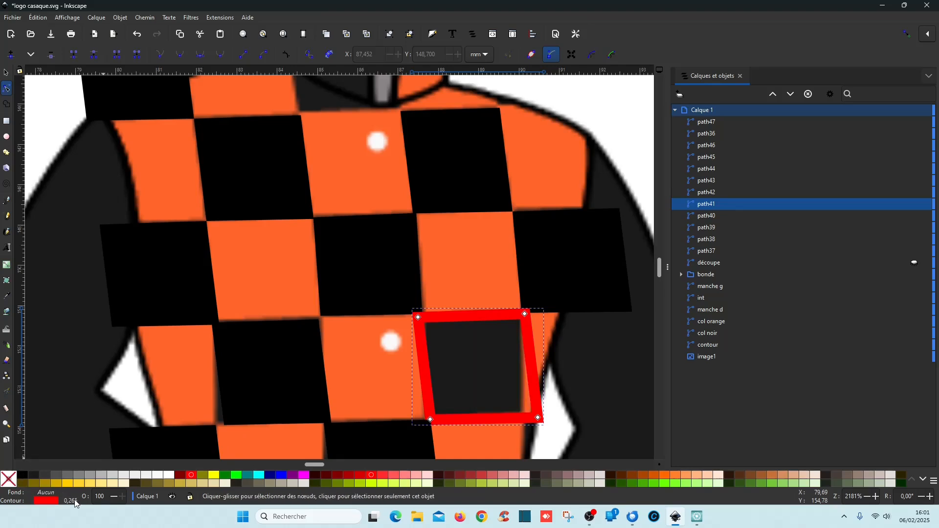
{"action": "right_click", "coordinate": [74, 504]}
{"action": "left_click", "coordinate": [58, 444]}
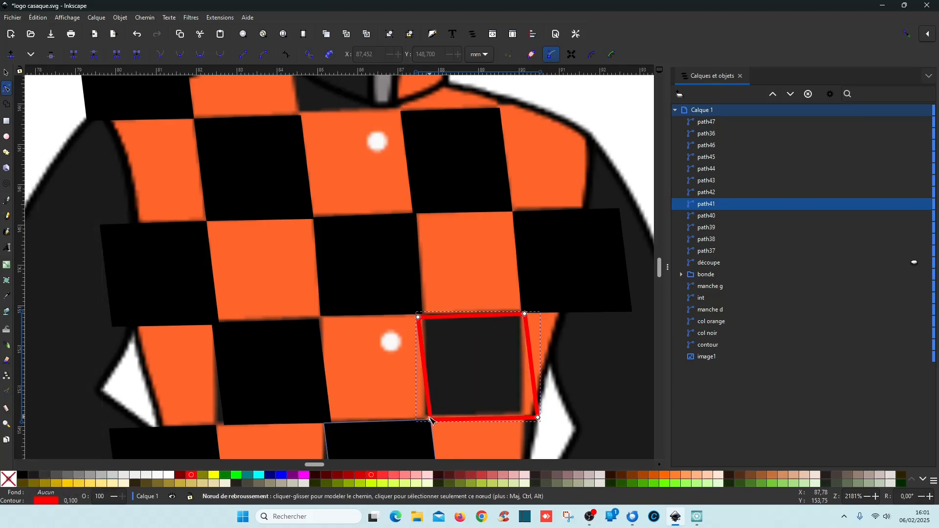
Move the four corner nodes of the third row's right square to match the corners of the check in the reference image.
{"action": "left_click_drag", "start_coordinate": [431, 421], "coordinate": [426, 418]}
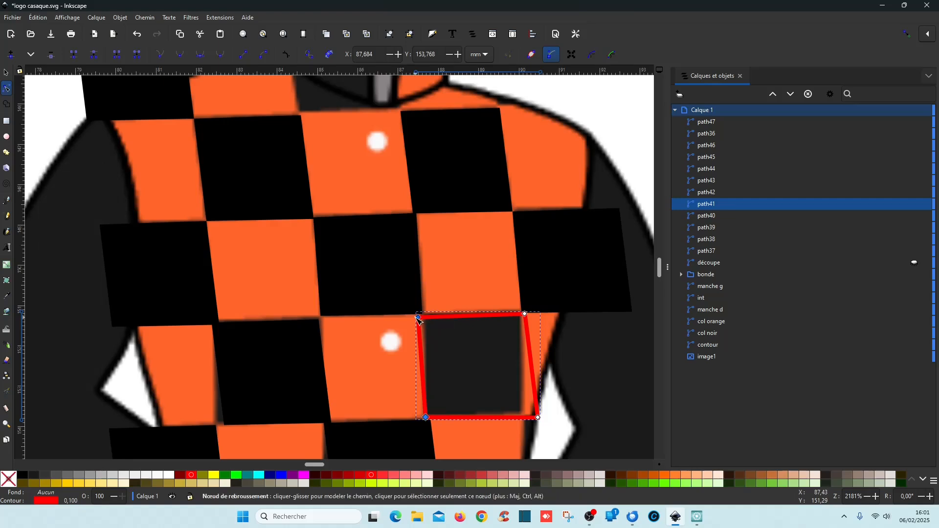
{"action": "left_click_drag", "start_coordinate": [419, 317], "coordinate": [426, 316]}
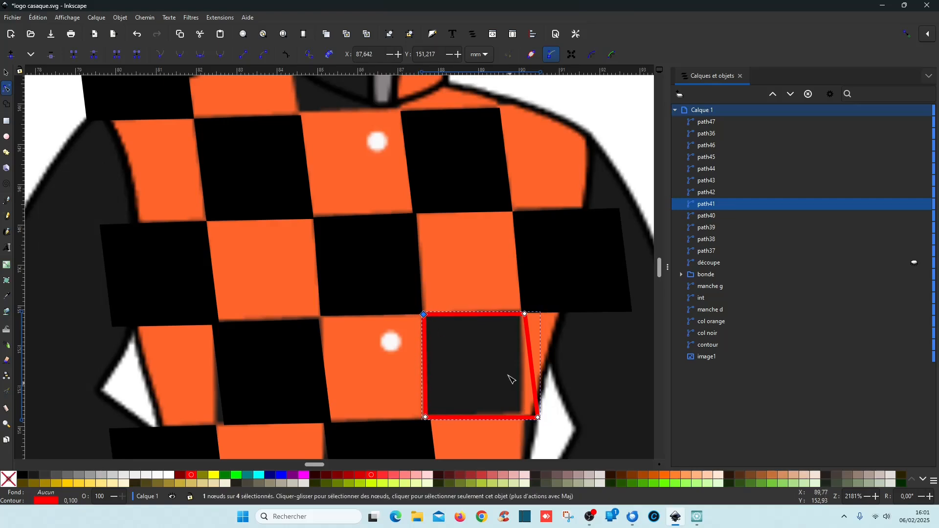
{"action": "left_click_drag", "start_coordinate": [525, 314], "coordinate": [521, 314]}
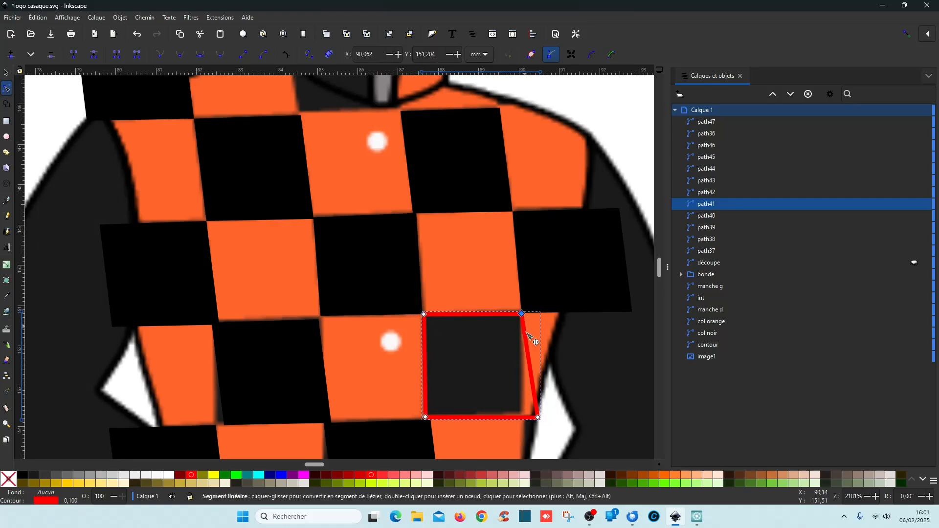
{"action": "left_click_drag", "start_coordinate": [539, 420], "coordinate": [524, 417]}
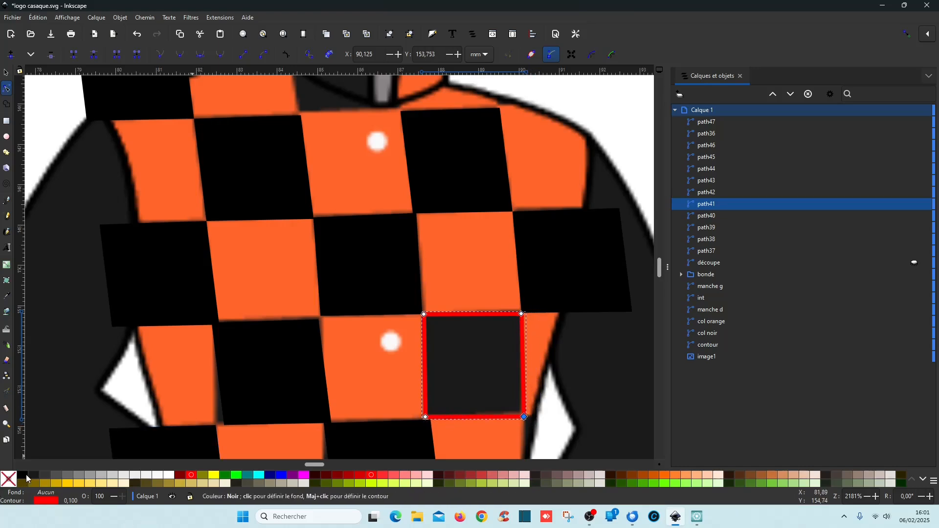
Fill the third row's right square with black, remove its red stroke and save the drawing.
{"action": "left_click", "coordinate": [27, 477]}
{"action": "left_click", "coordinate": [9, 479], "text": "shift"}
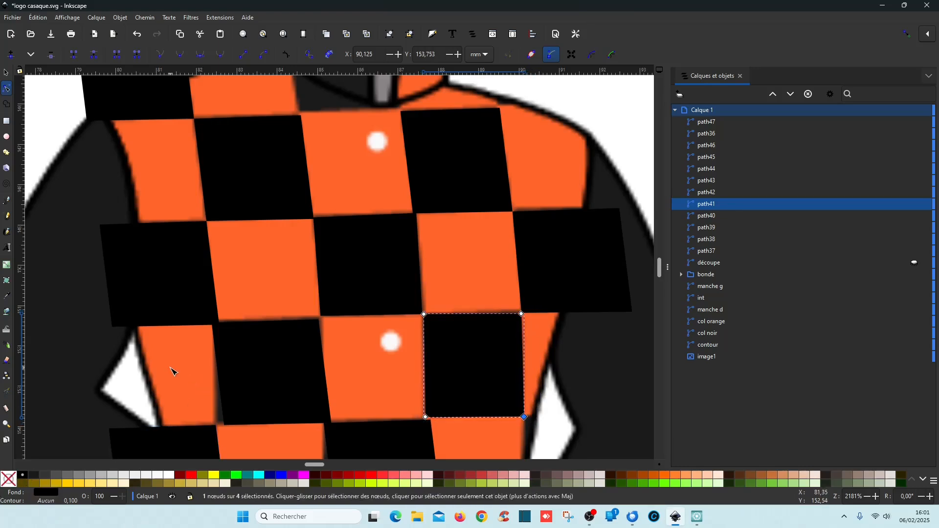
{"action": "key", "text": "ctrl+s"}
Give the second row's leftmost black square a red stroke 0.1 mm wide and remove its fill.
{"action": "left_click_drag", "start_coordinate": [385, 357], "coordinate": [496, 386]}
{"action": "left_click", "coordinate": [321, 308]}
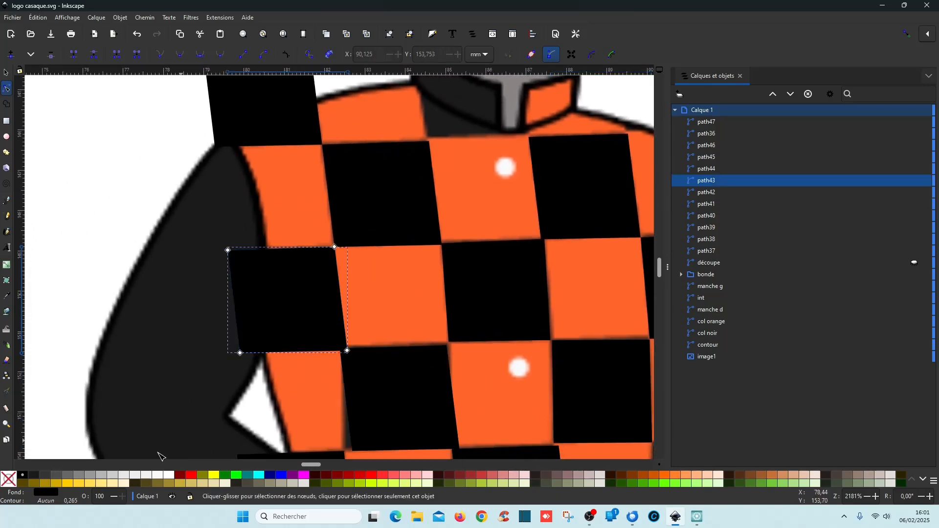
{"action": "left_click", "coordinate": [192, 474], "text": "shift"}
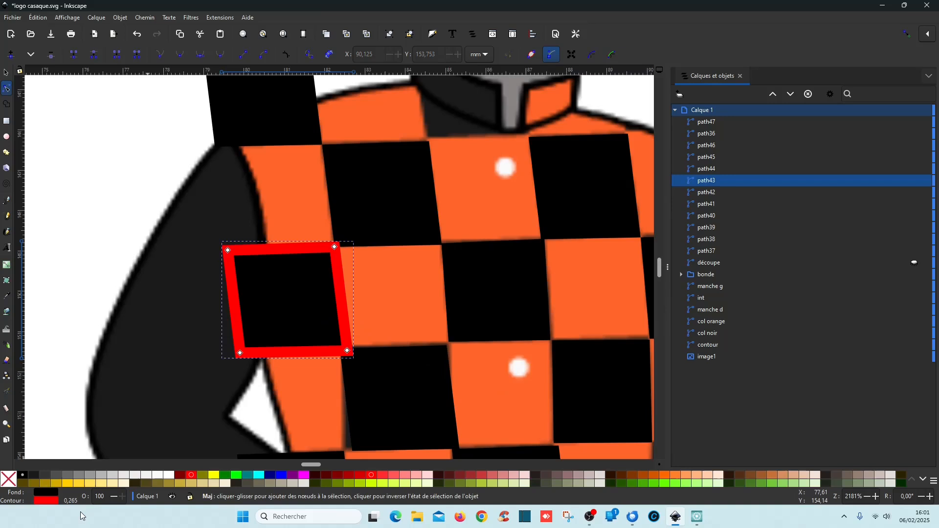
{"action": "right_click", "coordinate": [73, 505]}
{"action": "left_click", "coordinate": [63, 460]}
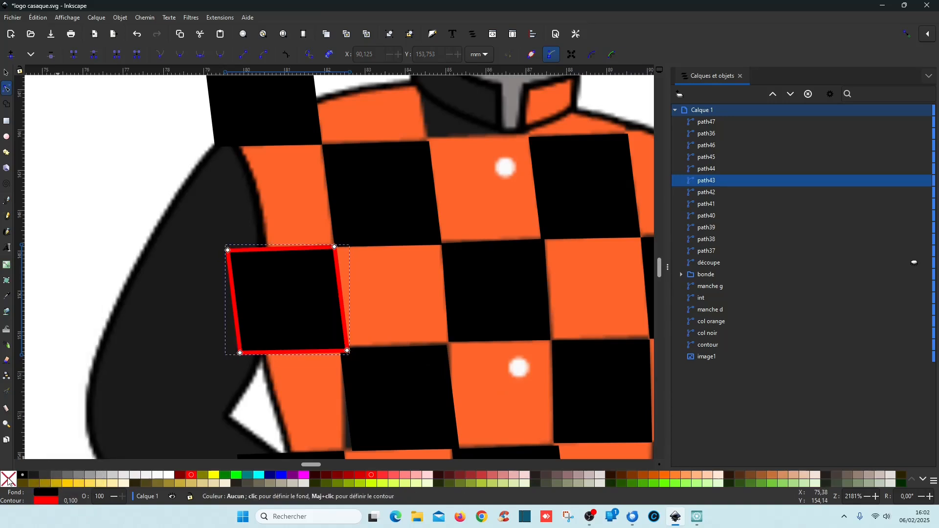
{"action": "left_click", "coordinate": [8, 481]}
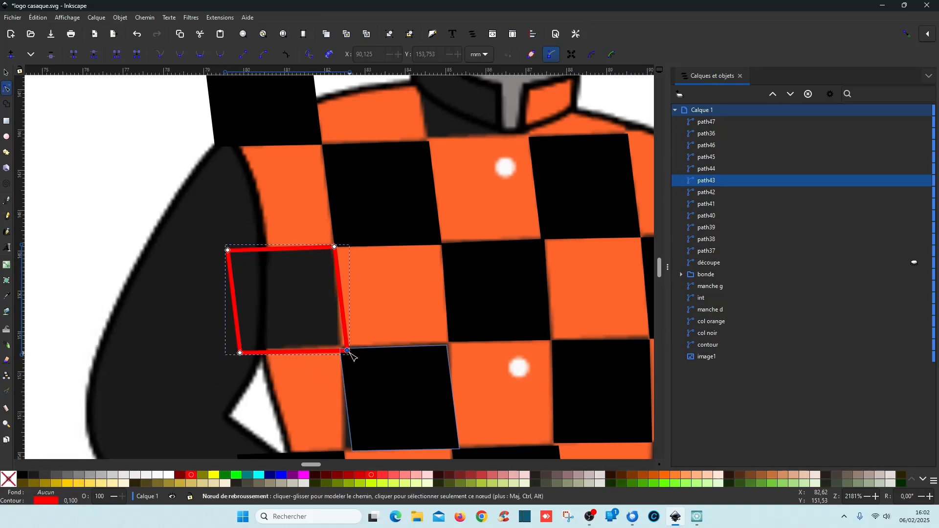
Fit the two lower corner nodes of the second row's leftmost square to the reference check, and restore its black fill without a stroke.
{"action": "left_click_drag", "start_coordinate": [351, 354], "coordinate": [343, 352]}
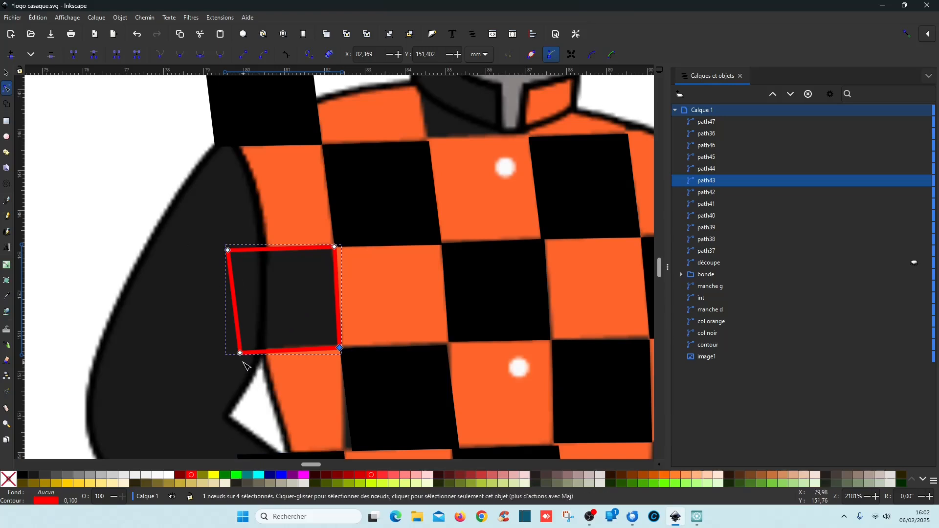
{"action": "mouse_move", "coordinate": [242, 355]}
{"action": "left_mouse_down"}
{"action": "mouse_move", "coordinate": [244, 343]}
{"action": "mouse_move", "coordinate": [238, 353]}
{"action": "left_mouse_up"}
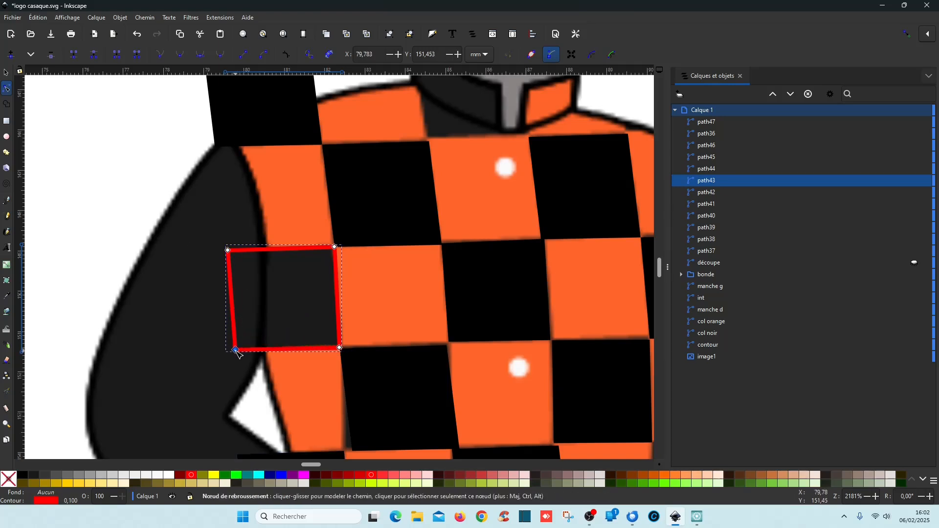
{"action": "left_click", "coordinate": [23, 475]}
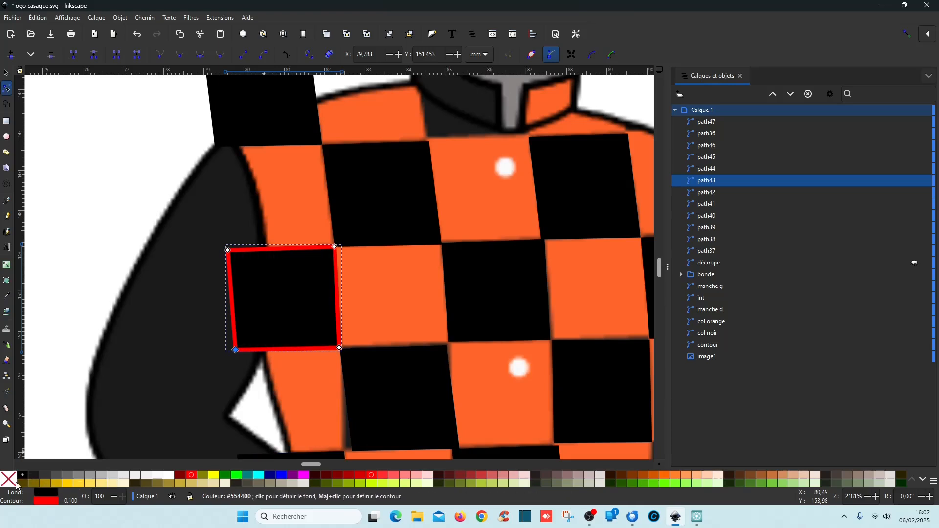
{"action": "left_click", "coordinate": [16, 486], "text": "shift"}
Give the third row's left black square a red stroke 0.1 mm wide and remove its fill.
{"action": "scroll", "coordinate": [354, 405], "scroll_direction": "down", "scroll_amount": 5}
{"action": "left_click", "coordinate": [390, 322]}
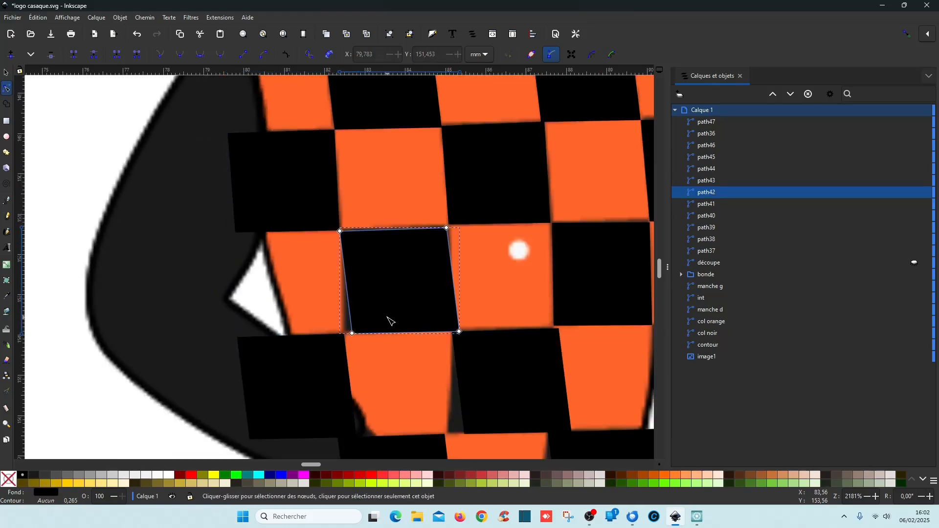
{"action": "left_click", "coordinate": [192, 475], "text": "shift"}
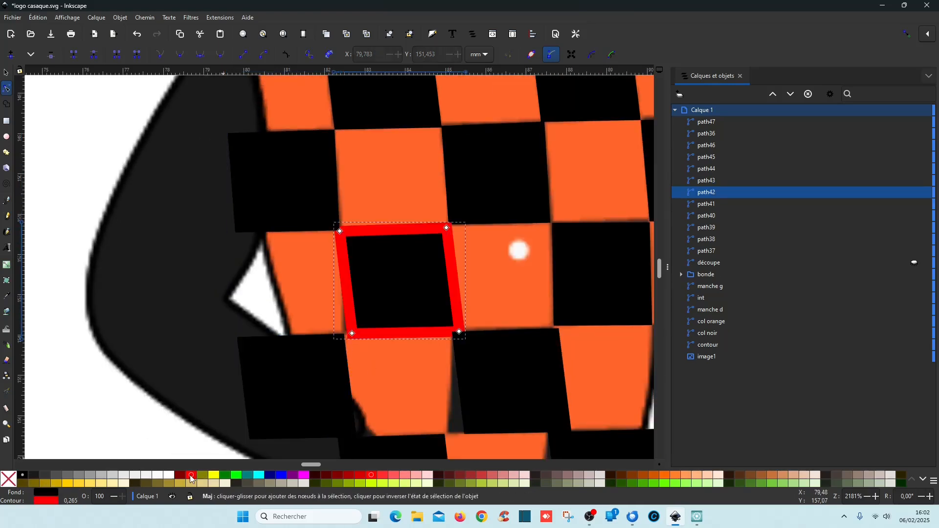
{"action": "right_click", "coordinate": [72, 505]}
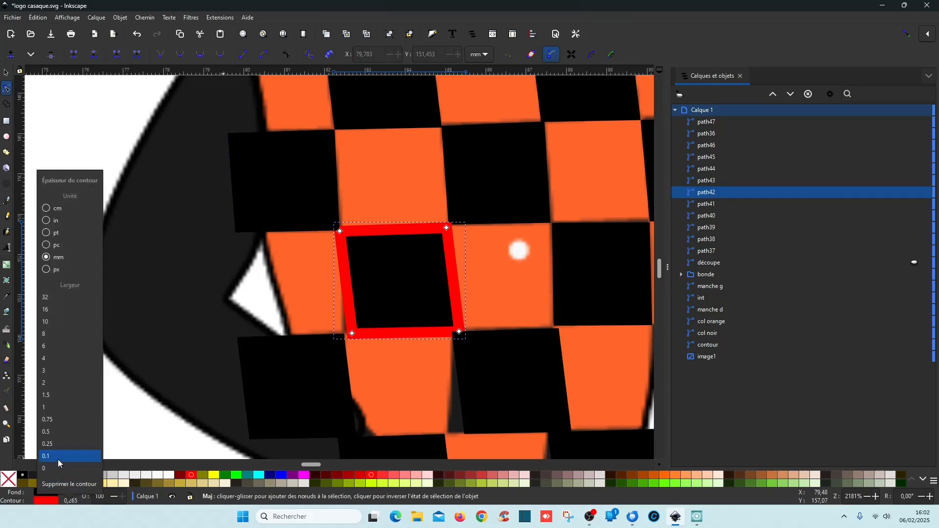
{"action": "left_click", "coordinate": [57, 459]}
{"action": "left_click", "coordinate": [9, 480]}
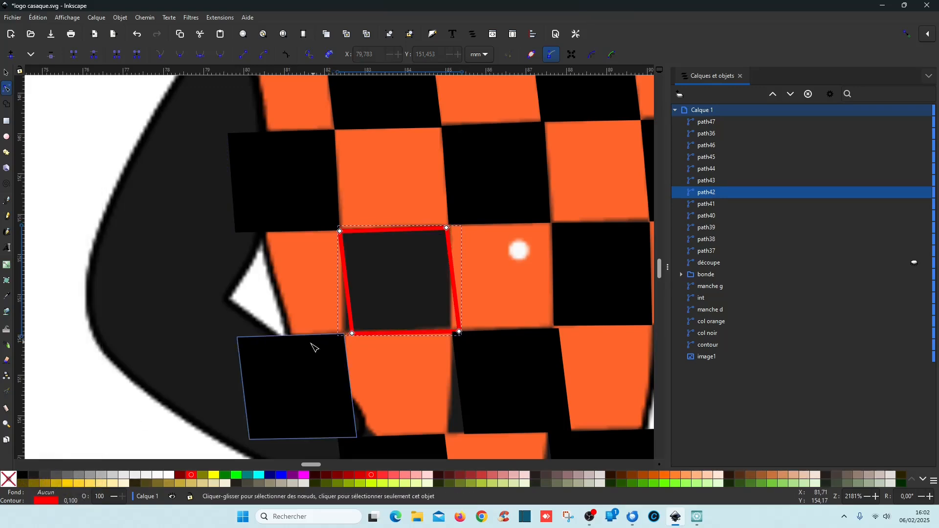
Fit the four corner nodes of the third row's left square to the reference check, and restore its black fill without a stroke.
{"action": "left_click_drag", "start_coordinate": [323, 316], "coordinate": [481, 347]}
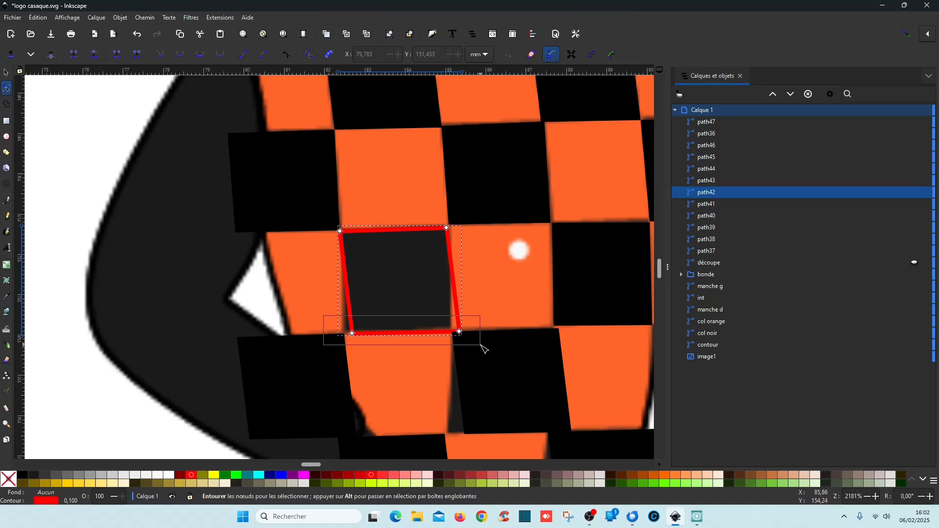
{"action": "left_click_drag", "start_coordinate": [352, 333], "coordinate": [344, 333]}
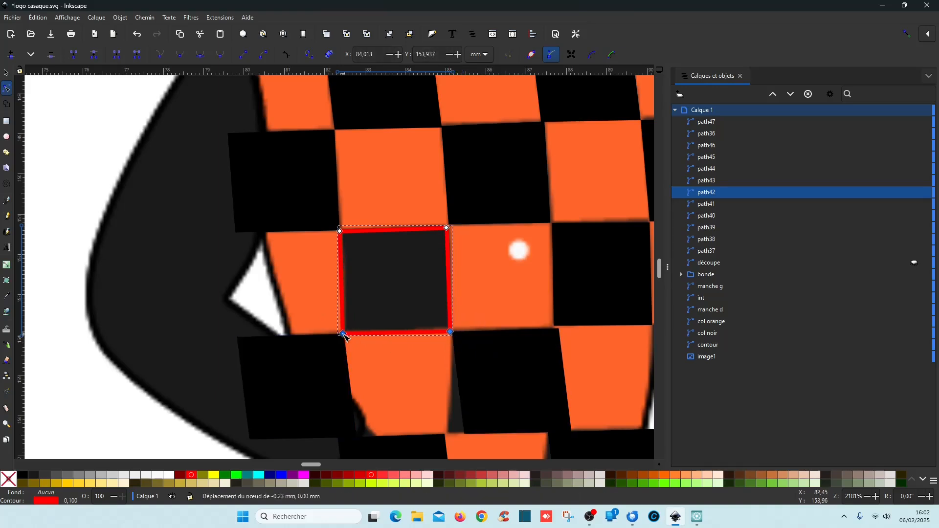
{"action": "left_click", "coordinate": [466, 243]}
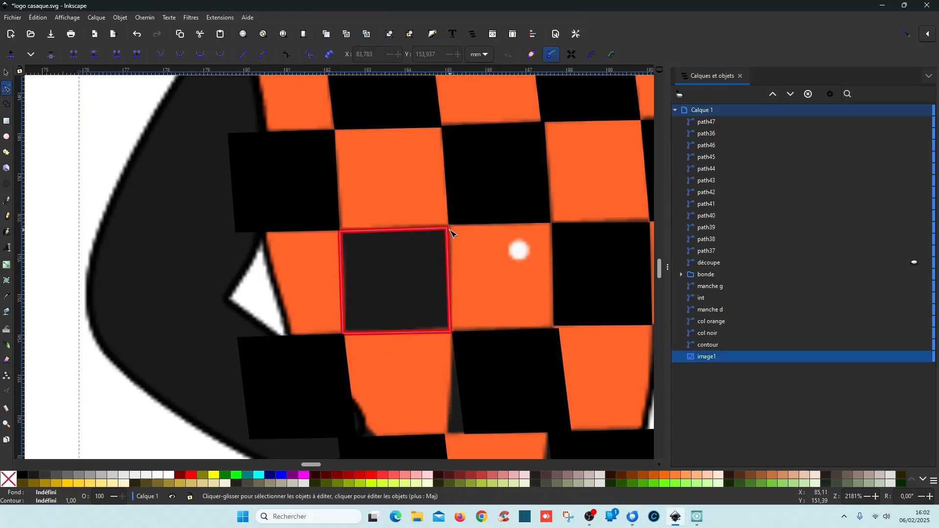
{"action": "left_click", "coordinate": [451, 233]}
{"action": "left_click", "coordinate": [448, 228]}
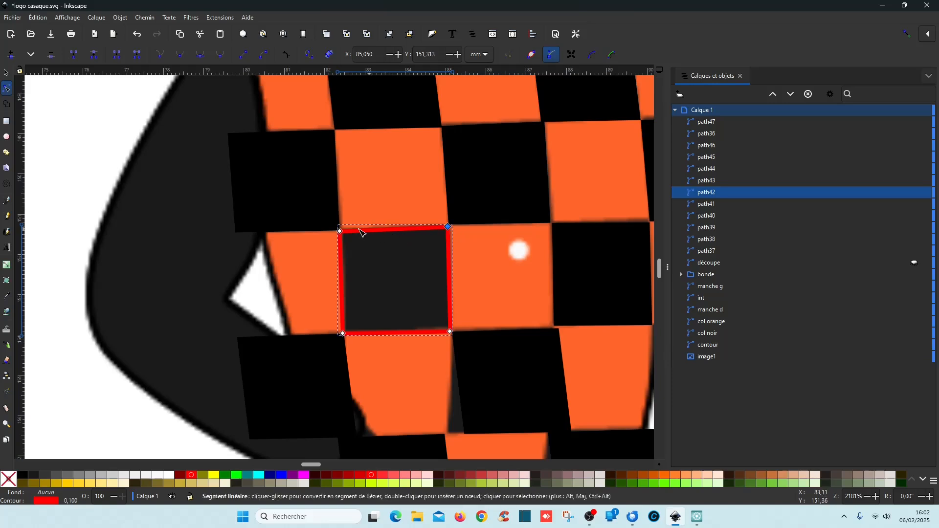
{"action": "left_click", "coordinate": [340, 229]}
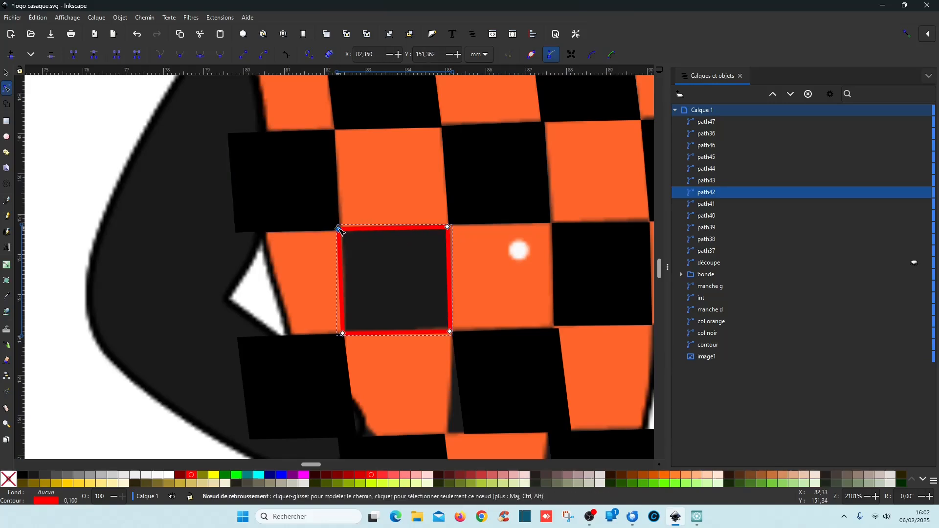
{"action": "left_click", "coordinate": [23, 476]}
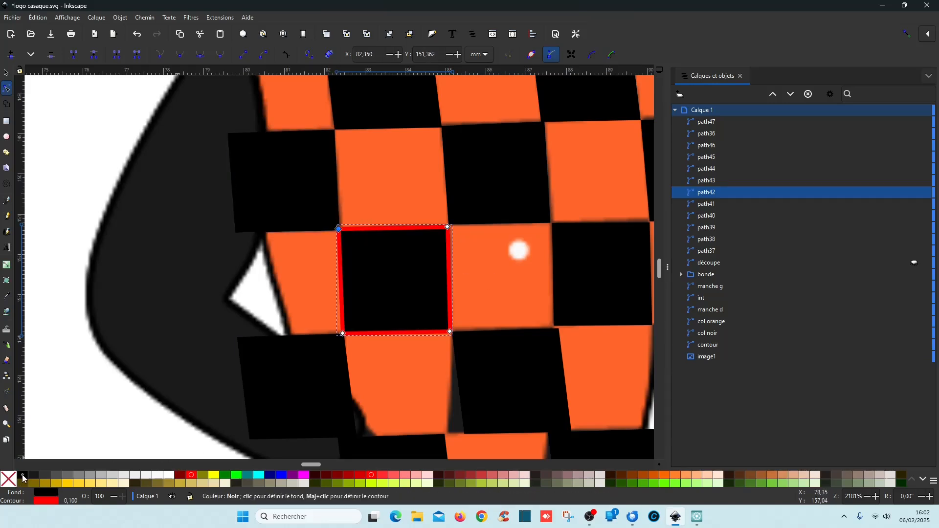
{"action": "left_click", "coordinate": [9, 479], "text": "shift"}
{"action": "scroll", "coordinate": [482, 279], "scroll_direction": "right", "scroll_amount": 6}
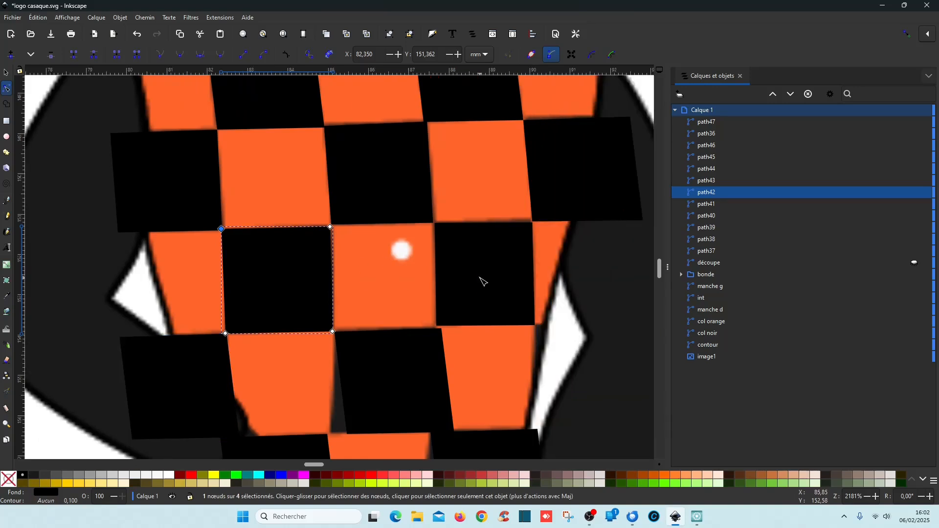
{"action": "left_click", "coordinate": [482, 278]}
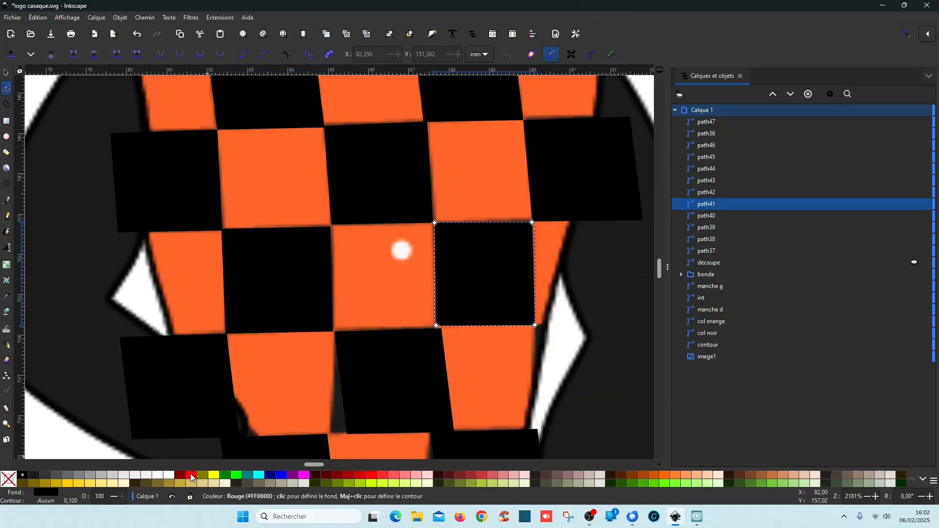
{"action": "left_click", "coordinate": [189, 473], "text": "shift"}
{"action": "left_click", "coordinate": [3, 483]}
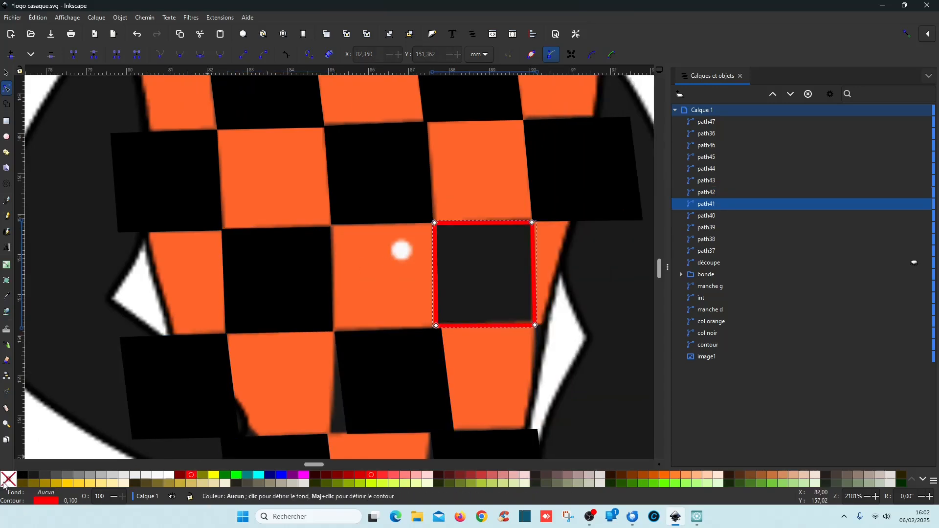
{"action": "key", "text": "ctrl+z"}
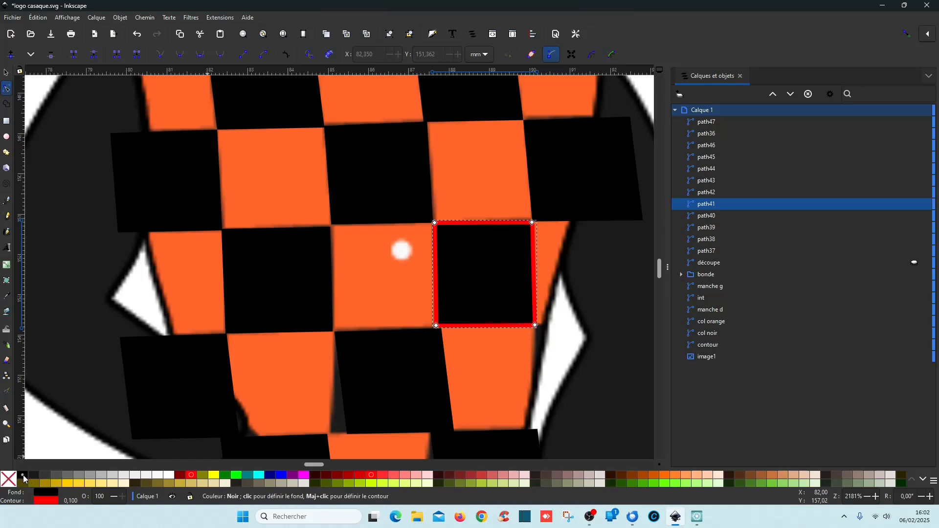
{"action": "key", "text": "ctrl+z"}
Give the fourth row's middle black square a red stroke.
{"action": "left_click", "coordinate": [407, 387]}
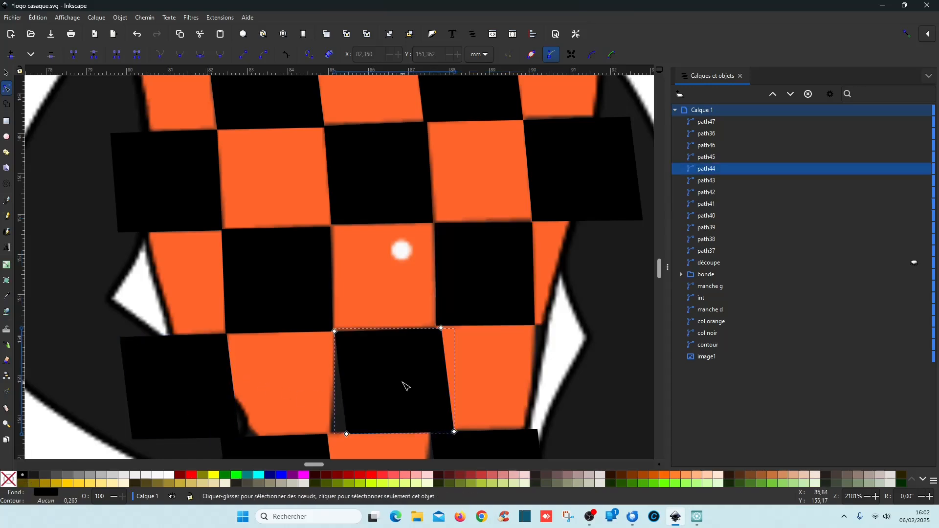
{"action": "left_click", "coordinate": [191, 476], "text": "shift"}
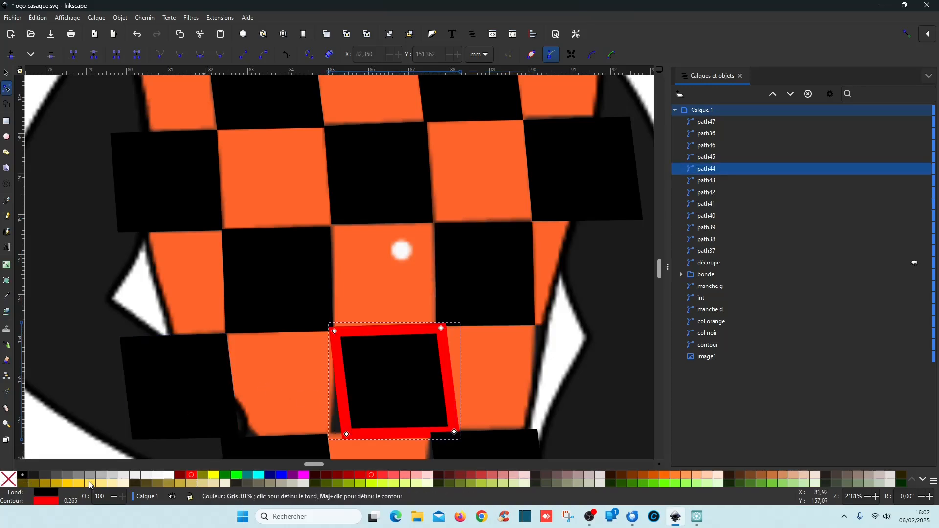
Remove the fill from the centre square of the fourth row, thin its red outline to 0.1 mm and shift its bottom corners left to match the image.
{"action": "left_click", "coordinate": [8, 481]}
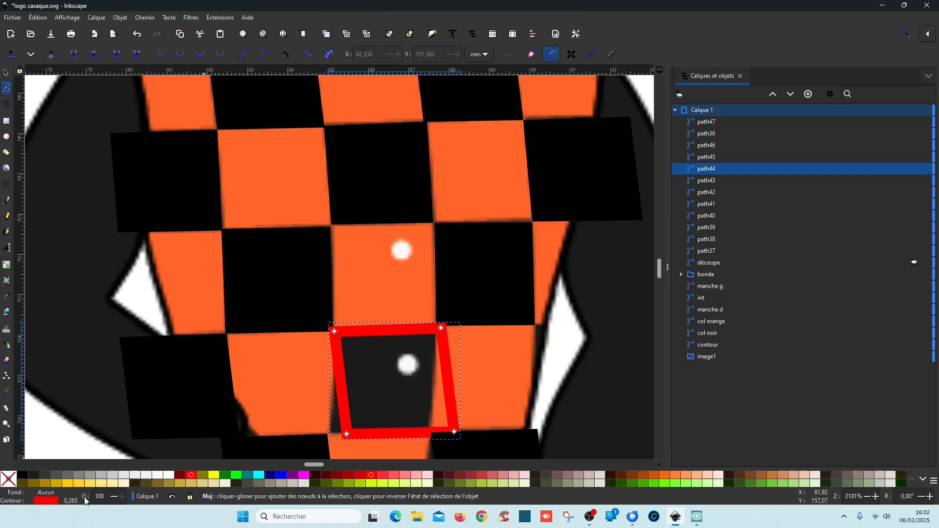
{"action": "right_click", "coordinate": [75, 503]}
{"action": "left_click", "coordinate": [74, 462]}
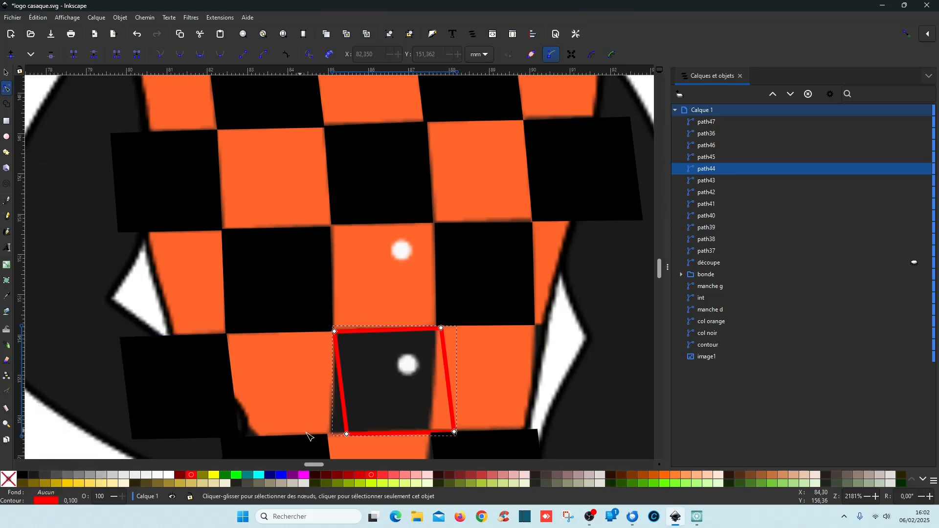
{"action": "left_click_drag", "start_coordinate": [304, 409], "coordinate": [467, 446]}
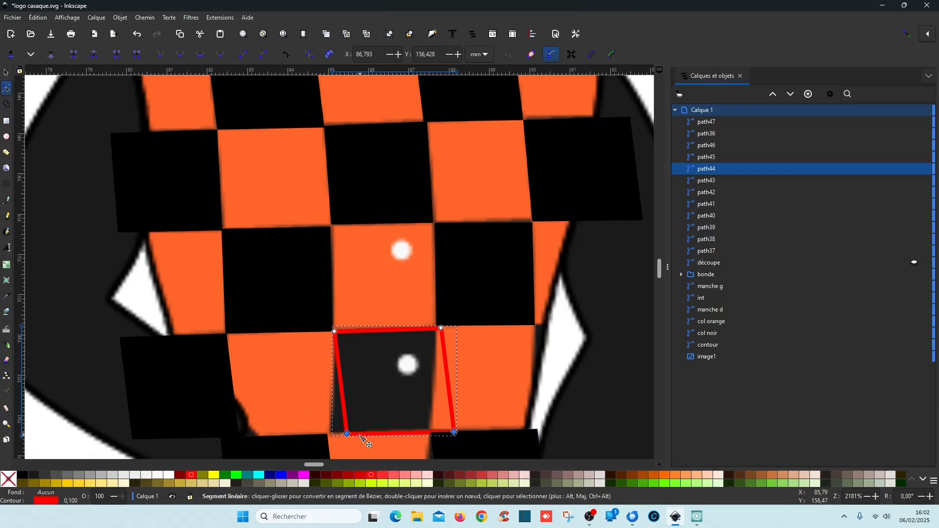
{"action": "left_click_drag", "start_coordinate": [350, 437], "coordinate": [333, 439]}
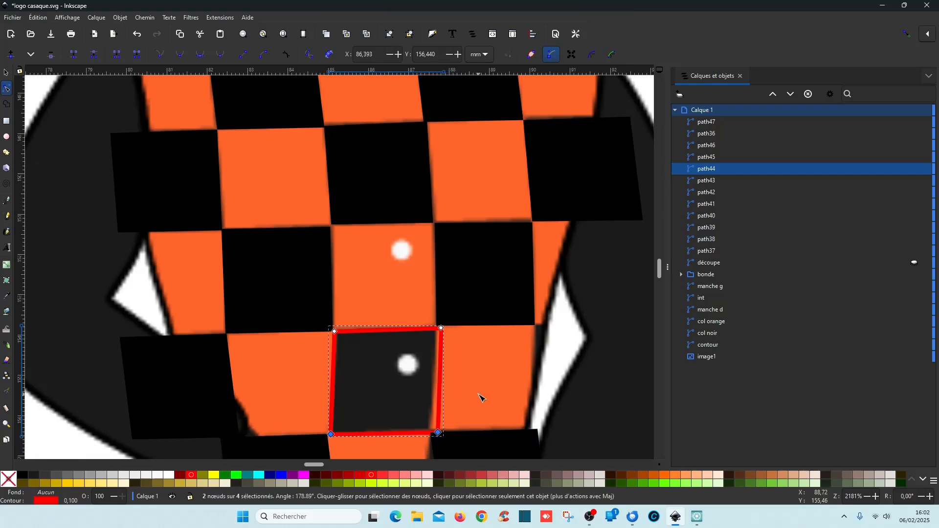
{"action": "left_click", "coordinate": [468, 380]}
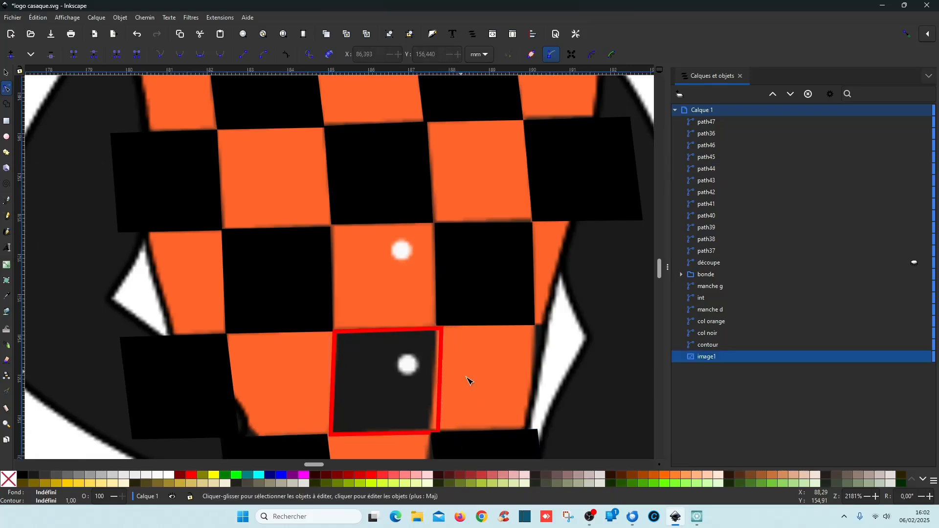
Pull the centre square's right edge slightly inward to match the image, and restore its black fill without an outline.
{"action": "left_click", "coordinate": [438, 347]}
{"action": "left_click_drag", "start_coordinate": [423, 309], "coordinate": [436, 434]}
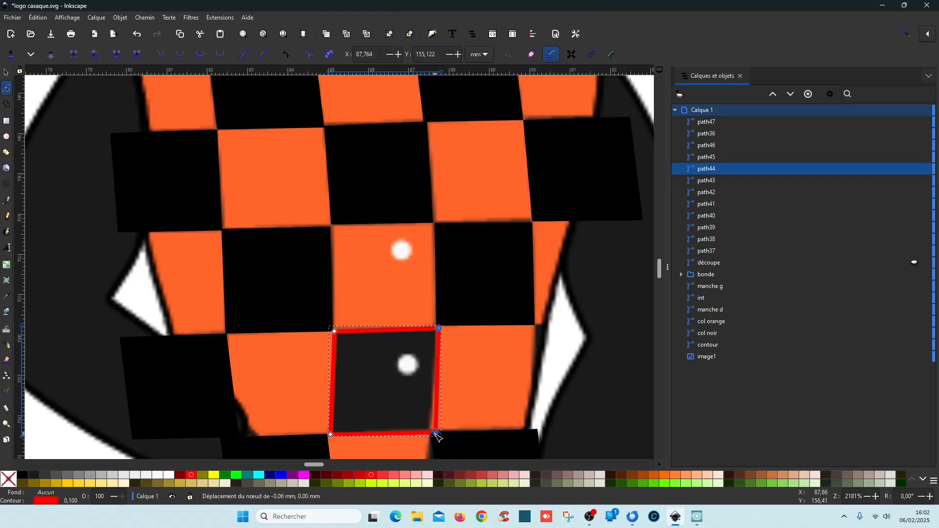
{"action": "left_click", "coordinate": [474, 408]}
{"action": "left_click", "coordinate": [389, 345]}
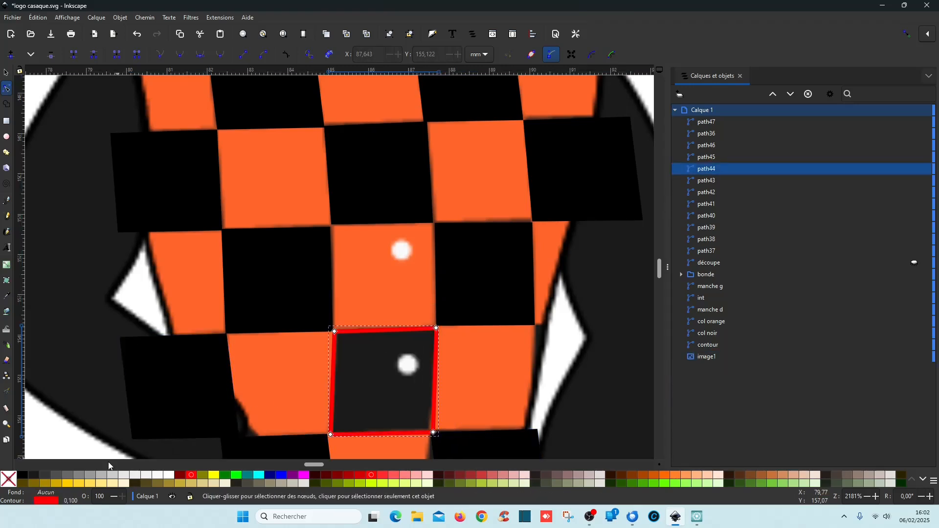
{"action": "left_click", "coordinate": [22, 474]}
{"action": "left_click", "coordinate": [8, 479], "text": "shift"}
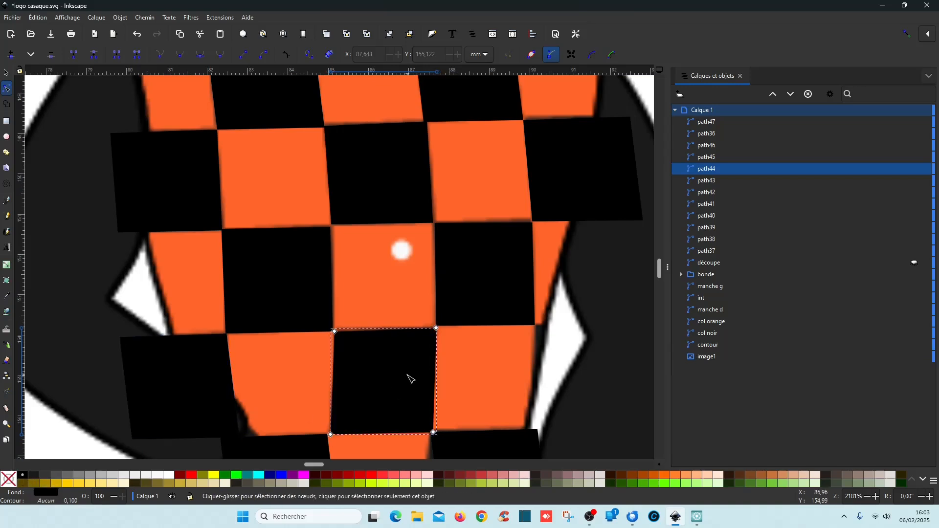
Give the right square of the bottom row a 0.1 mm red outline and no fill so the image shows through.
{"action": "scroll", "coordinate": [471, 383], "scroll_direction": "up", "scroll_amount": 6}
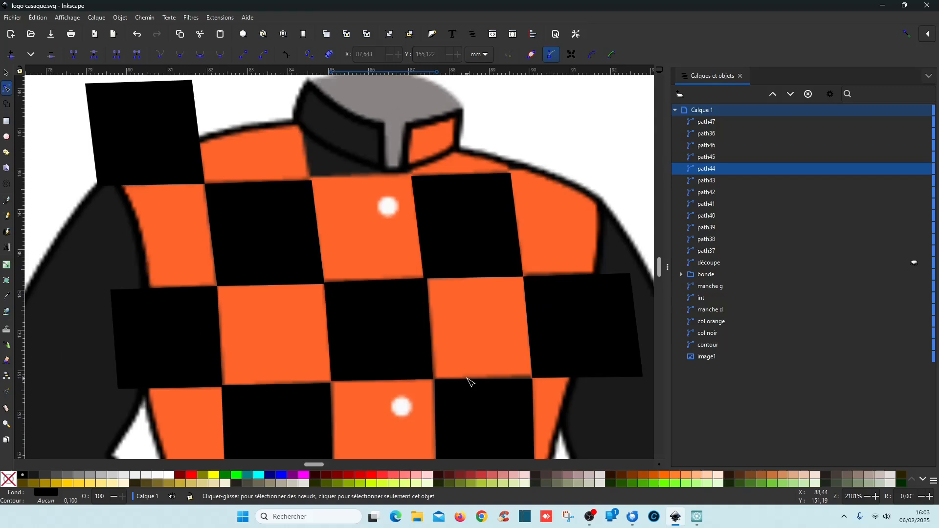
{"action": "scroll", "coordinate": [470, 382], "scroll_direction": "down", "scroll_amount": 10}
{"action": "left_click", "coordinate": [477, 348]}
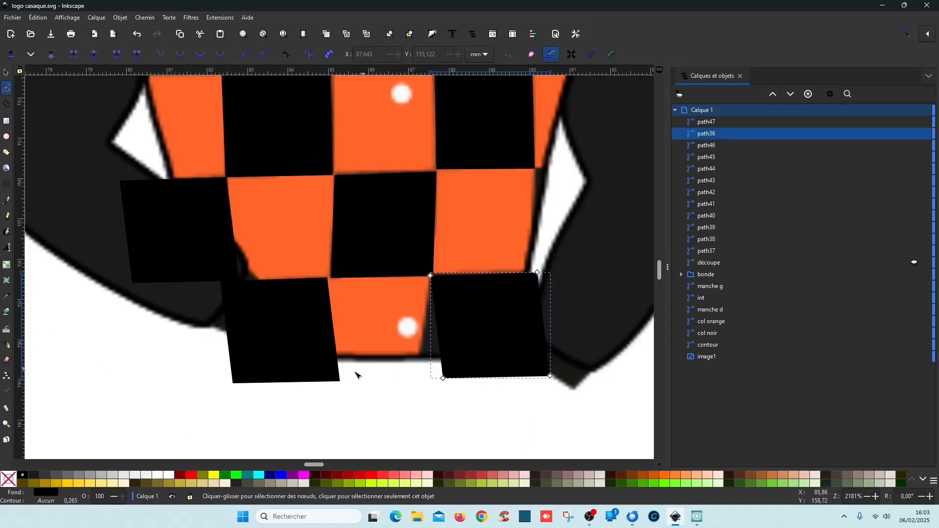
{"action": "left_click", "coordinate": [191, 476], "text": "shift"}
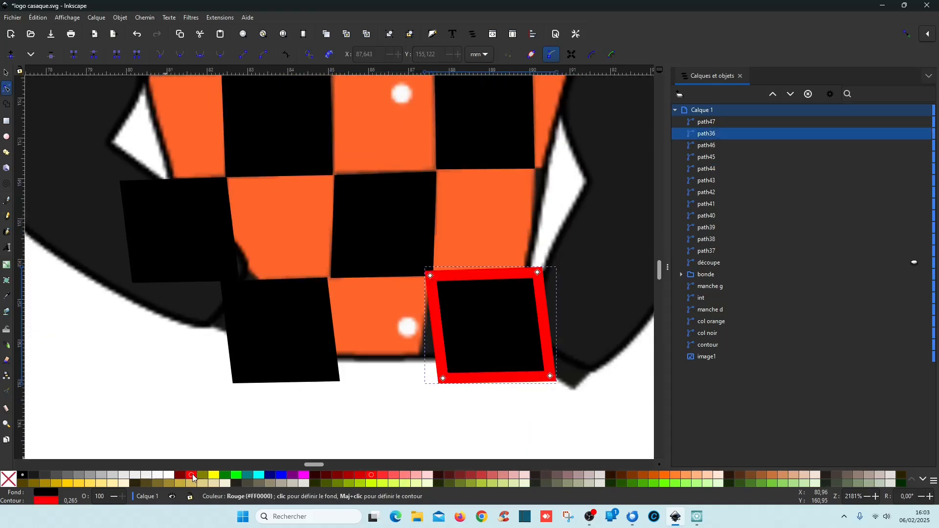
{"action": "left_click", "coordinate": [9, 482]}
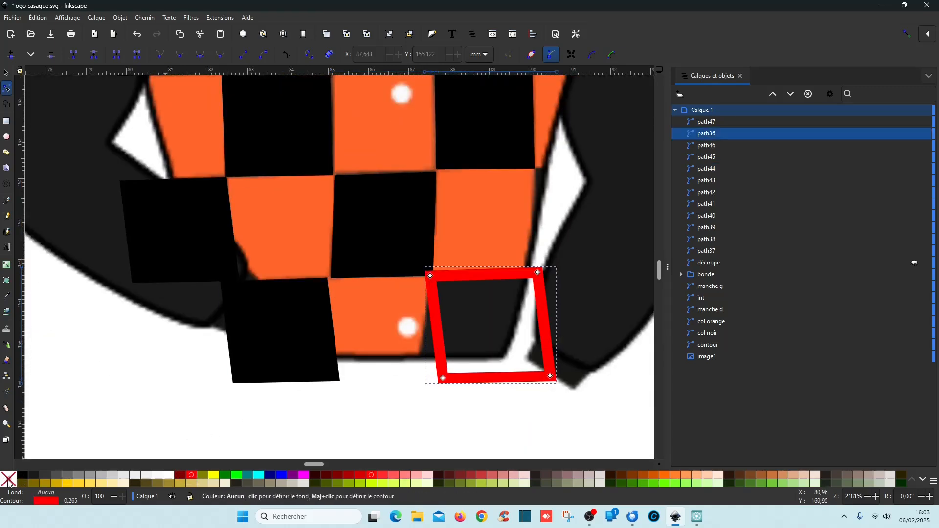
{"action": "right_click", "coordinate": [75, 501]}
{"action": "left_click", "coordinate": [54, 456]}
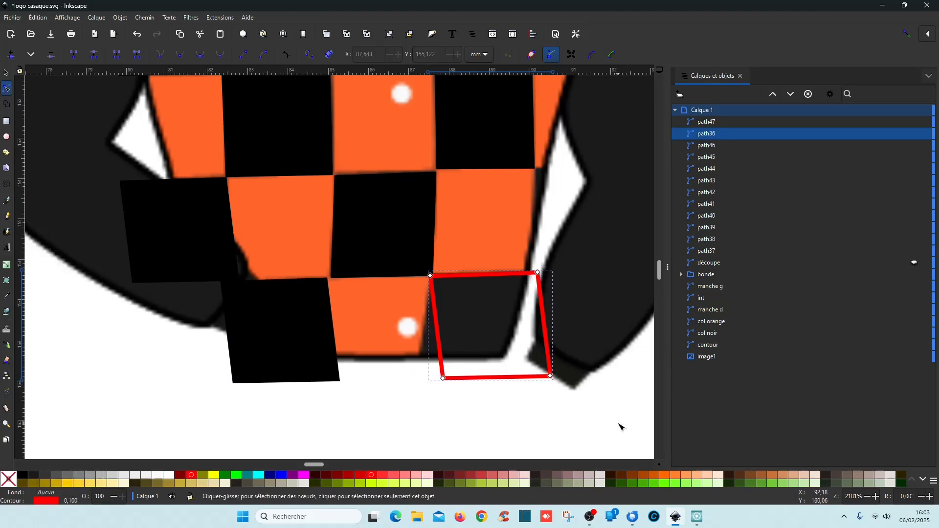
Slant the bottom row's right square inward by moving its lower corners, align its upper-left corner, and restore its black fill without an outline.
{"action": "left_click_drag", "start_coordinate": [621, 427], "coordinate": [420, 383]}
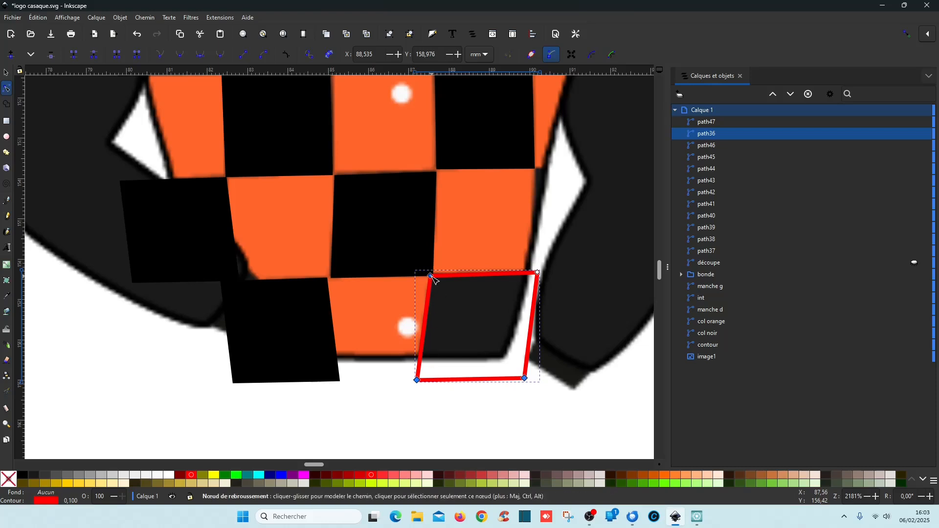
{"action": "left_click_drag", "start_coordinate": [431, 276], "coordinate": [432, 273]}
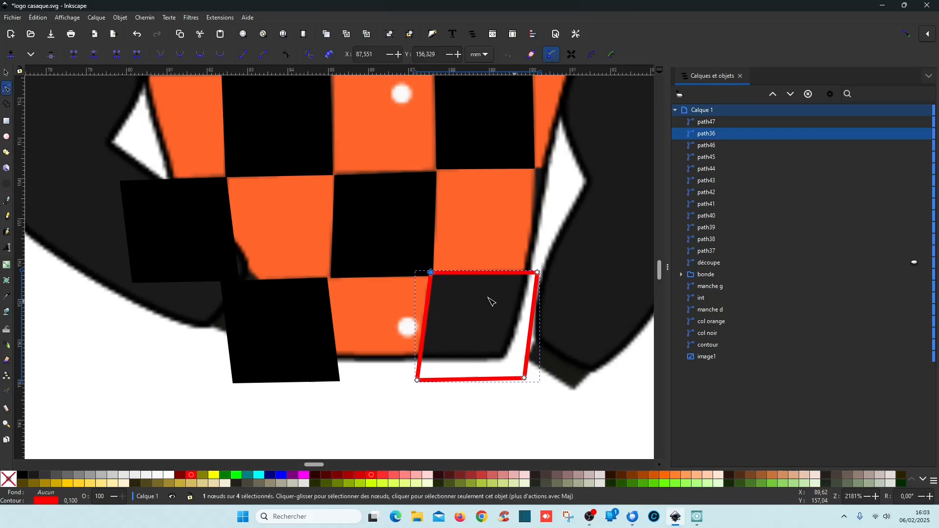
{"action": "left_click", "coordinate": [291, 363]}
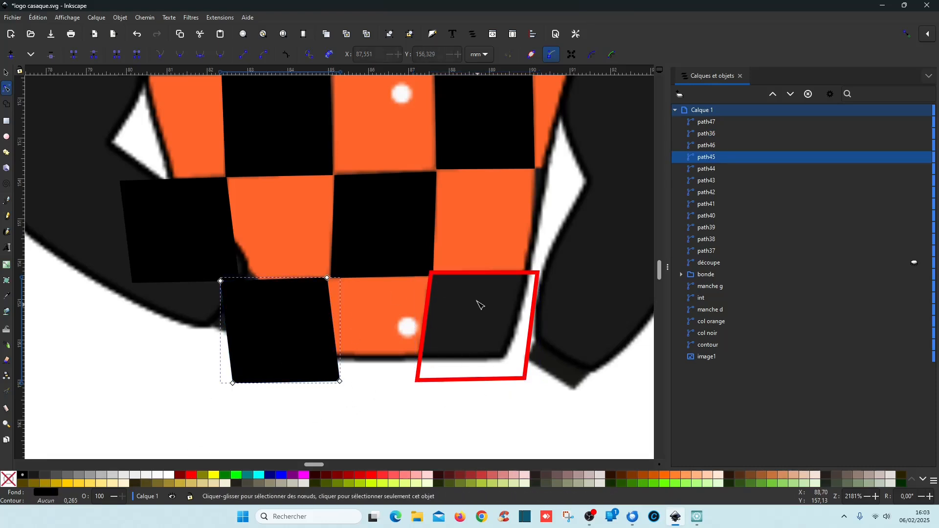
{"action": "left_click", "coordinate": [459, 274]}
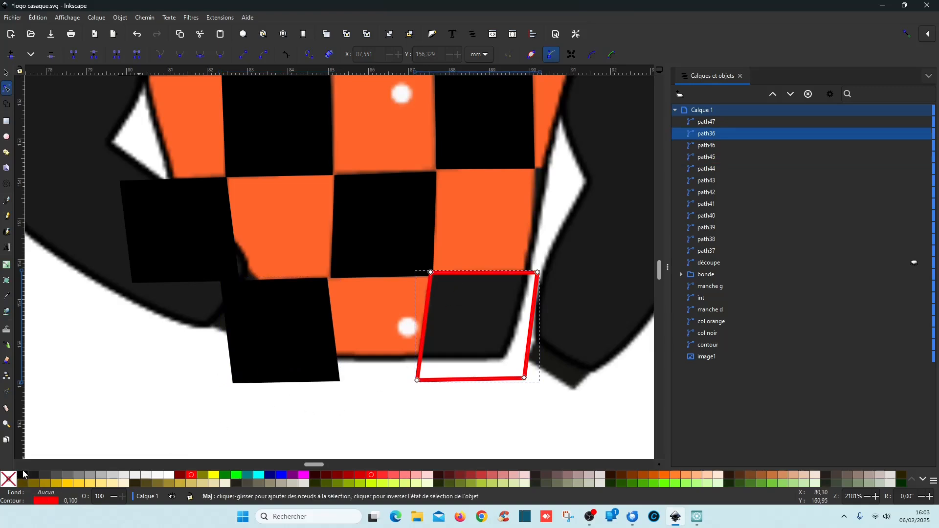
{"action": "left_click", "coordinate": [22, 475]}
{"action": "left_click", "coordinate": [9, 480], "text": "shift"}
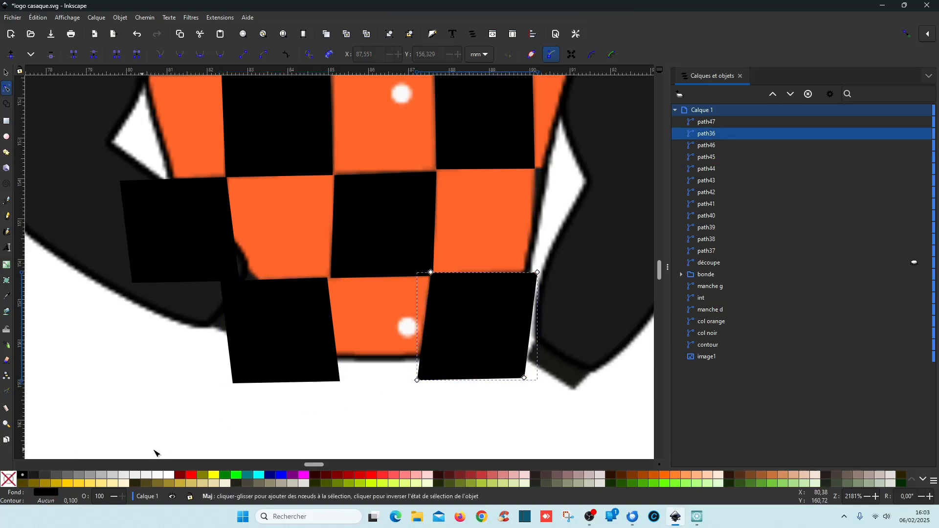
Give the left square of the bottom row a 0.1 mm red outline and no fill.
{"action": "left_click", "coordinate": [277, 373]}
{"action": "left_click", "coordinate": [192, 479], "text": "shift"}
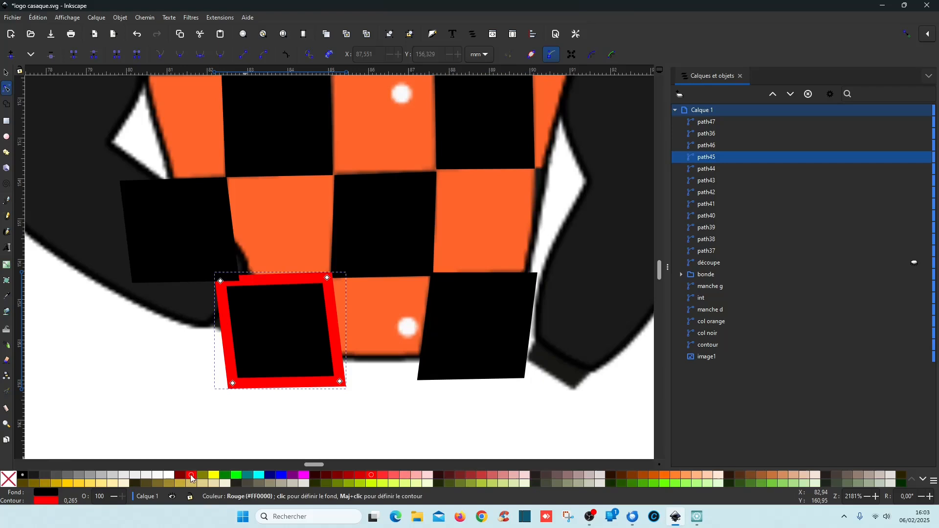
{"action": "left_click", "coordinate": [8, 479]}
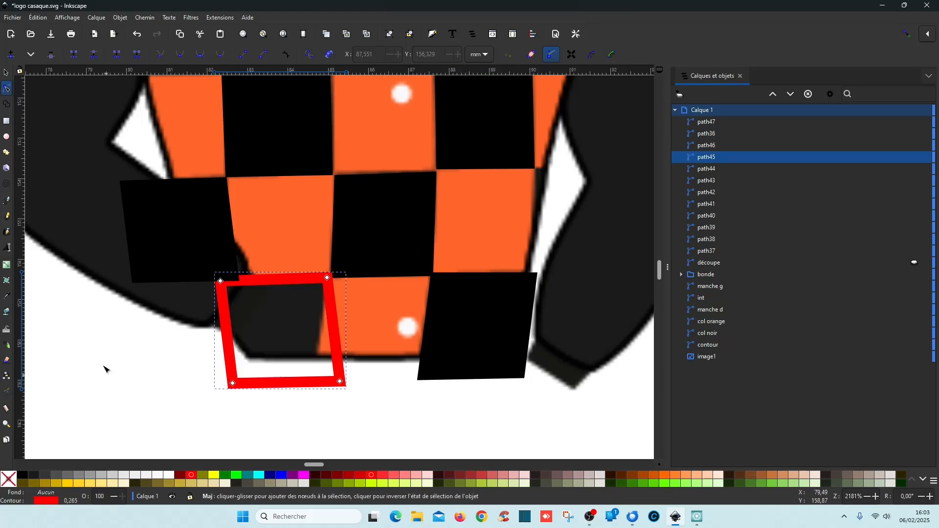
{"action": "right_click", "coordinate": [70, 501]}
{"action": "left_click", "coordinate": [68, 453]}
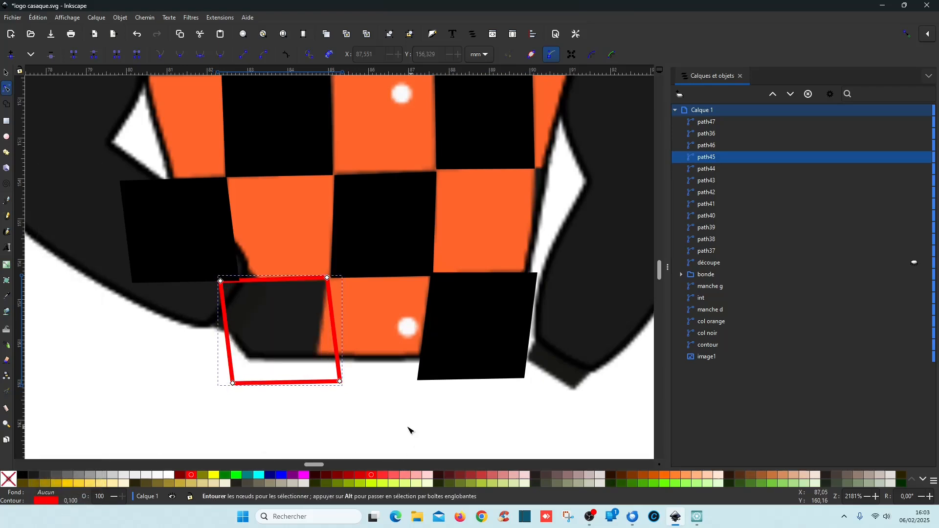
Shift the bottom row's left square's lower corners left, raise its upper-left corner, and restore its black fill without an outline.
{"action": "left_click_drag", "start_coordinate": [413, 430], "coordinate": [177, 373]}
{"action": "left_click_drag", "start_coordinate": [342, 383], "coordinate": [317, 388]}
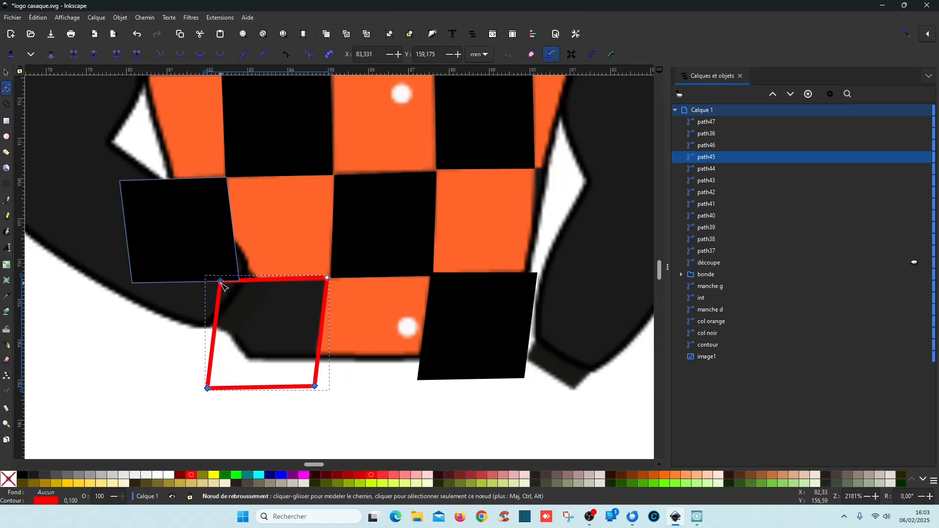
{"action": "left_click_drag", "start_coordinate": [220, 282], "coordinate": [221, 279]}
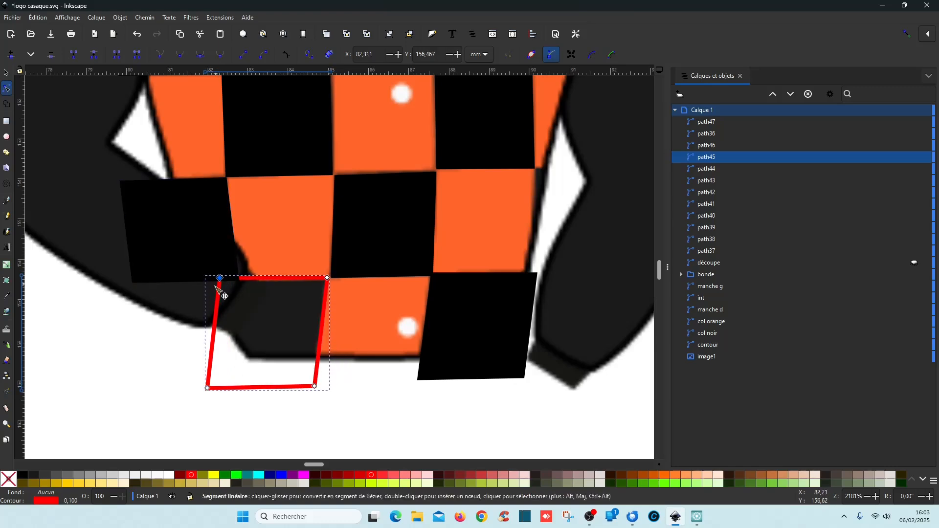
{"action": "left_click", "coordinate": [22, 476]}
{"action": "left_click", "coordinate": [16, 480], "text": "shift"}
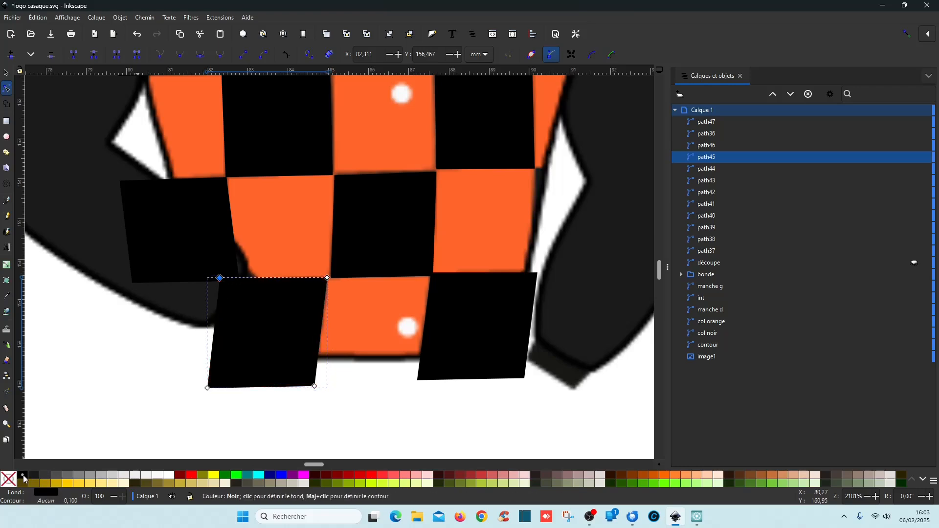
Give the fourth-row square over the left sleeve a 0.1 mm red outline and no fill.
{"action": "left_click", "coordinate": [204, 201]}
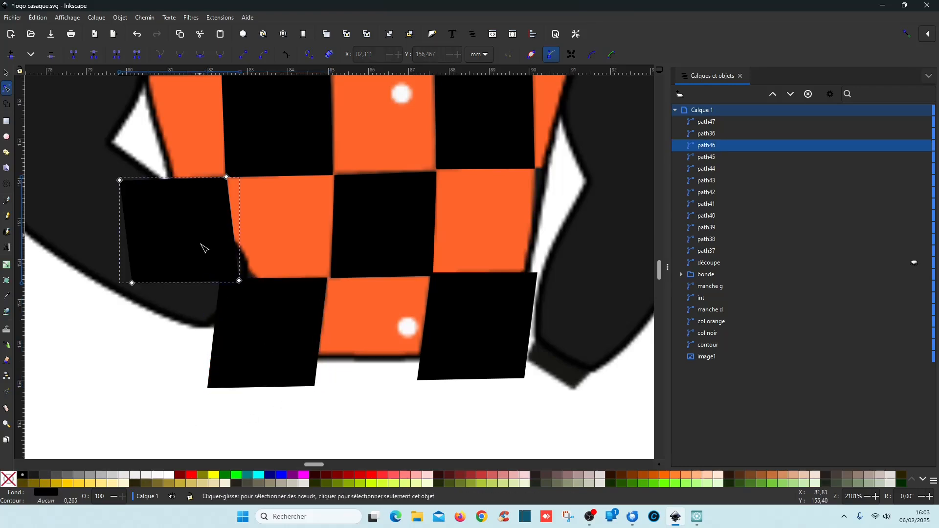
{"action": "left_click", "coordinate": [192, 475], "text": "shift"}
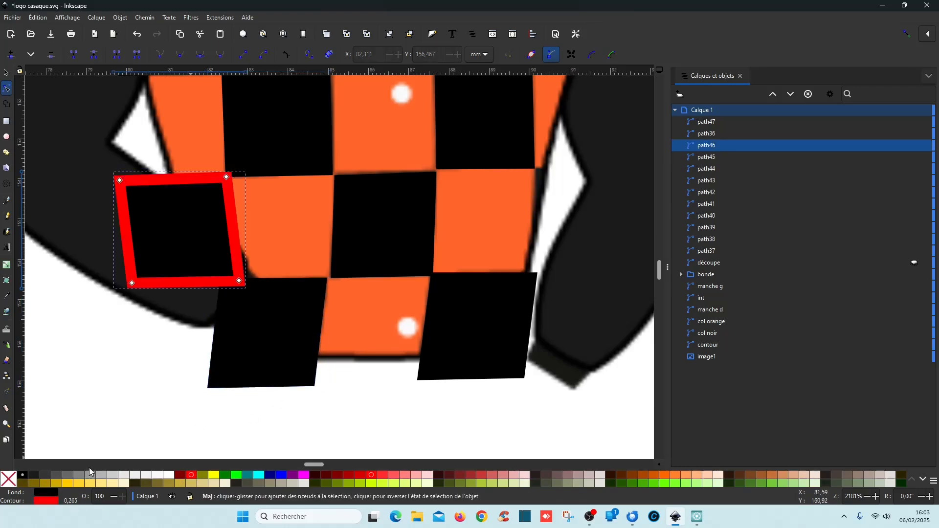
{"action": "right_click", "coordinate": [69, 501]}
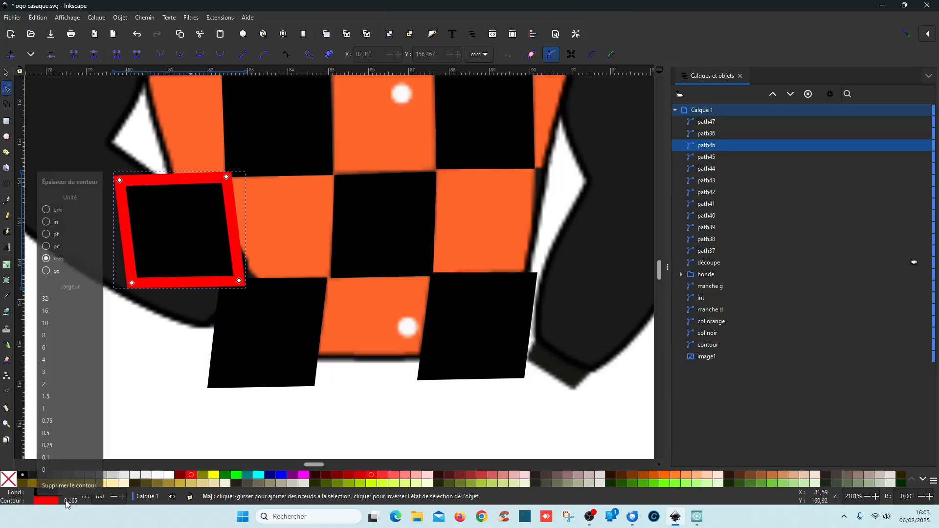
{"action": "left_click", "coordinate": [63, 463]}
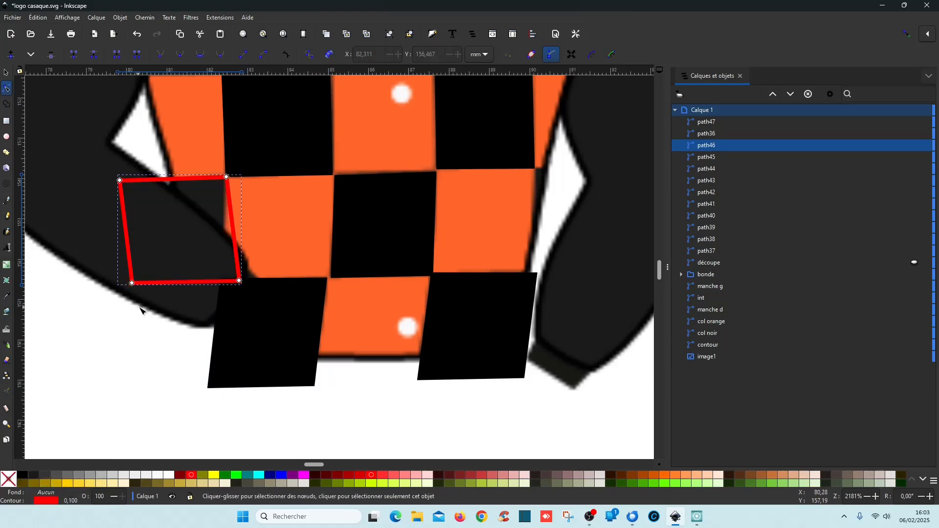
Move the lower and upper corner nodes of the left sleeve's square so its right edge follows the checker pattern in the image.
{"action": "left_click_drag", "start_coordinate": [49, 269], "coordinate": [225, 282]}
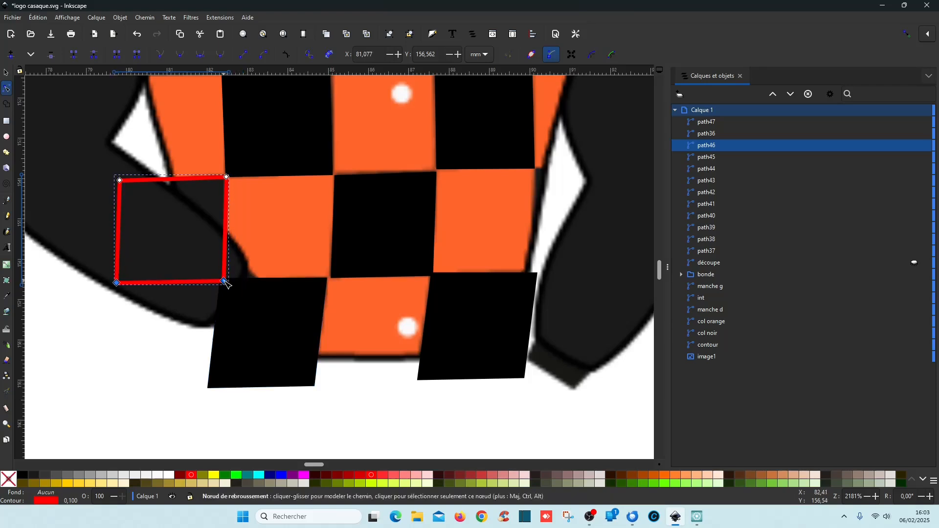
{"action": "left_click_drag", "start_coordinate": [78, 160], "coordinate": [227, 183]}
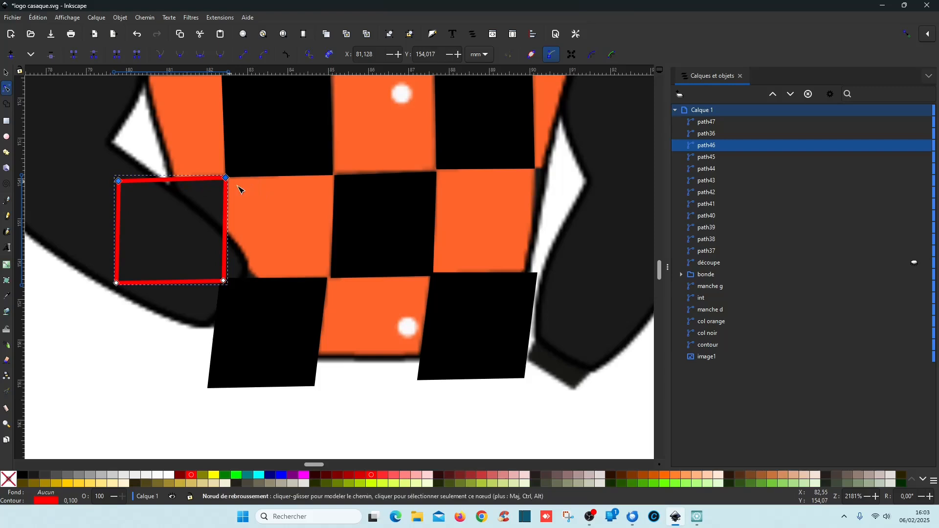
{"action": "scroll", "coordinate": [300, 213], "scroll_direction": "down", "scroll_amount": 2}
{"action": "scroll", "coordinate": [300, 214], "scroll_direction": "down", "scroll_amount": 1}
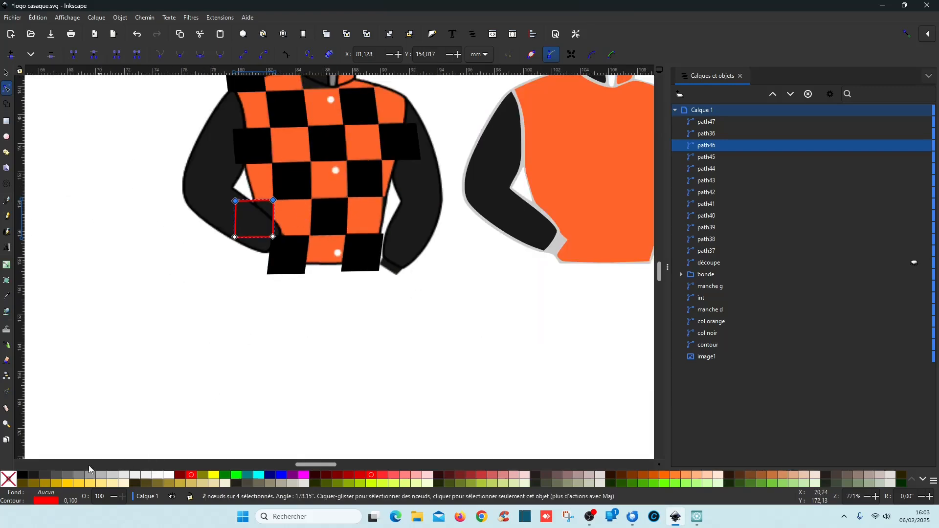
Restore the black fill without an outline on the left sleeve's square and save the document.
{"action": "left_click", "coordinate": [22, 475]}
{"action": "left_click", "coordinate": [9, 480], "text": "shift"}
{"action": "key", "text": "ctrl+s"}
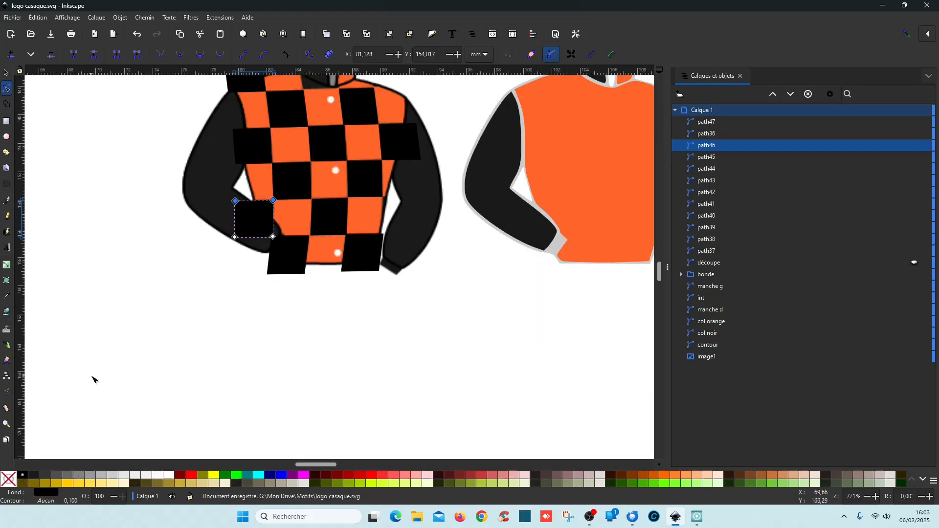
Merge all the black checker squares, from path47 down to path37, into a single path.
{"action": "scroll", "coordinate": [297, 352], "scroll_direction": "up", "scroll_amount": 4}
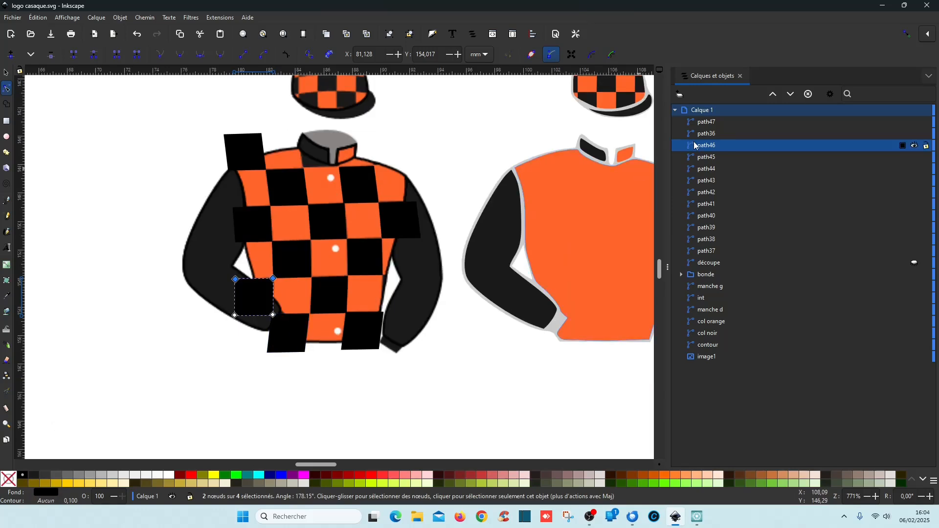
{"action": "left_click", "coordinate": [716, 123]}
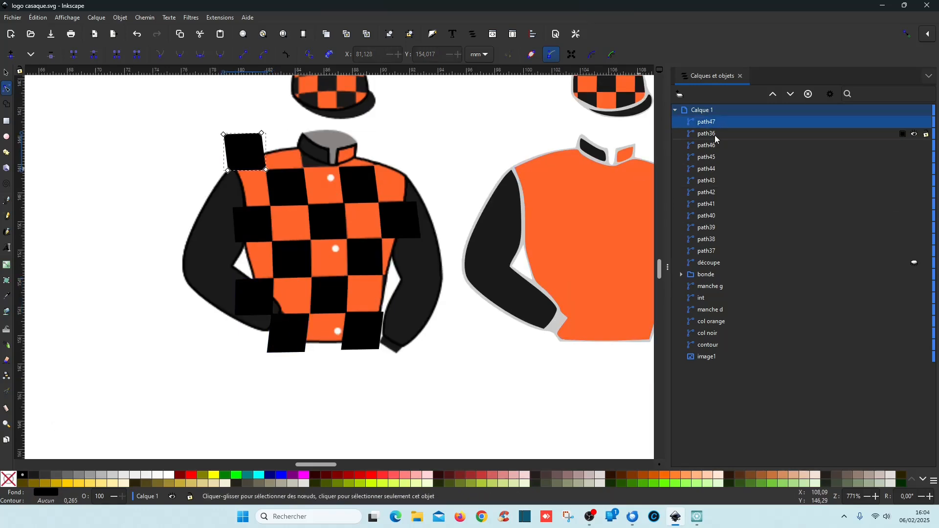
{"action": "left_click", "coordinate": [716, 253], "text": "shift"}
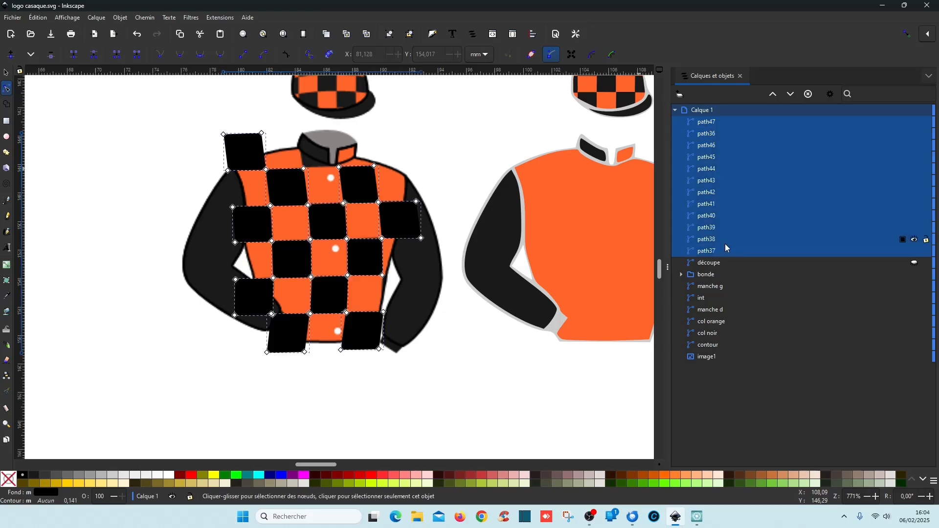
{"action": "left_click", "coordinate": [145, 18]}
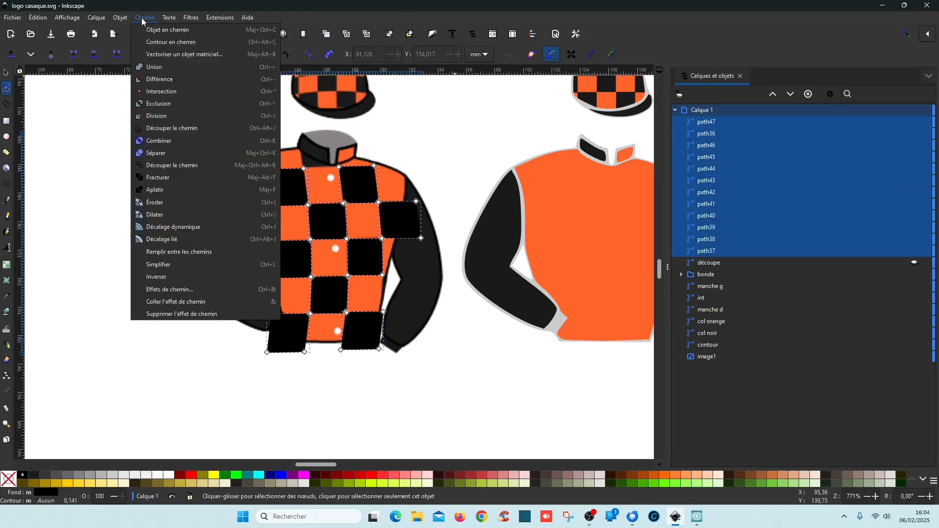
{"action": "left_click", "coordinate": [165, 77]}
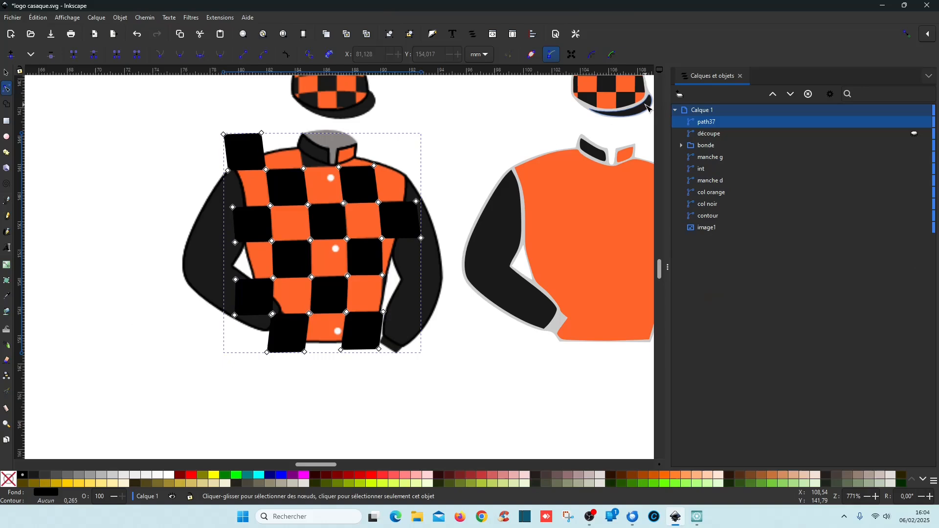
Raise the découpe outline above the merged squares and divide the squares along it with Division.
{"action": "left_click", "coordinate": [717, 134]}
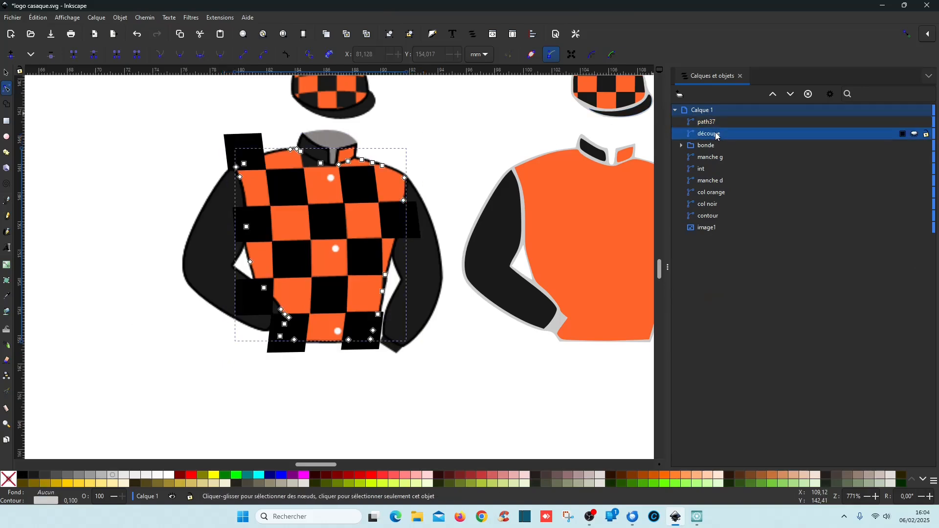
{"action": "left_click", "coordinate": [777, 95]}
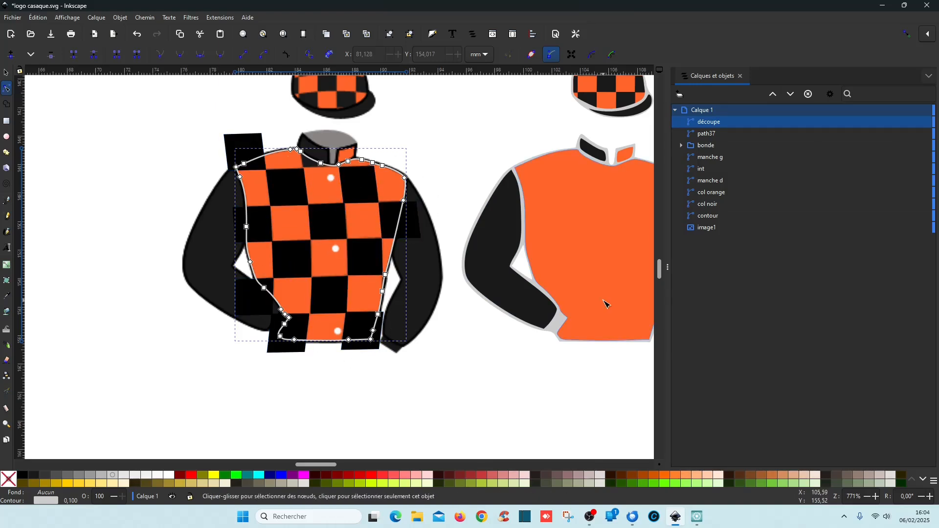
{"action": "left_click", "coordinate": [709, 135], "text": "shift"}
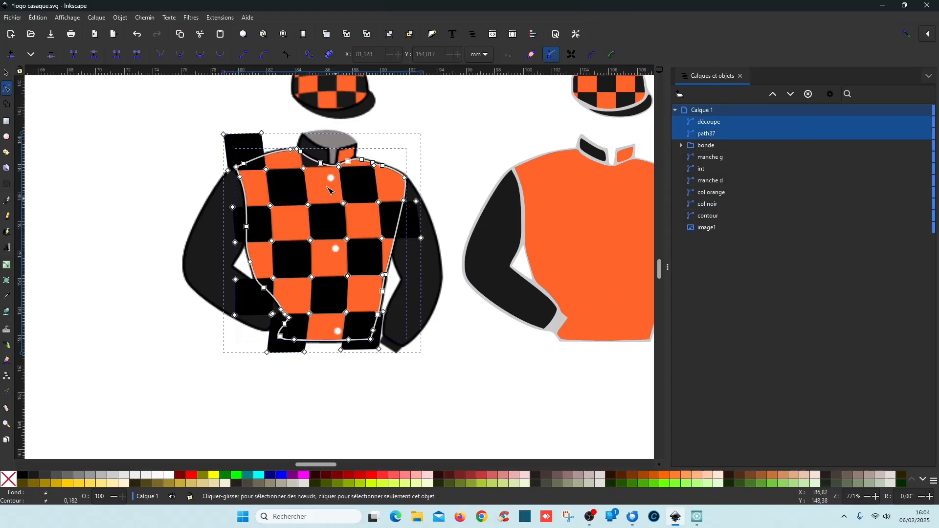
{"action": "left_click", "coordinate": [145, 17]}
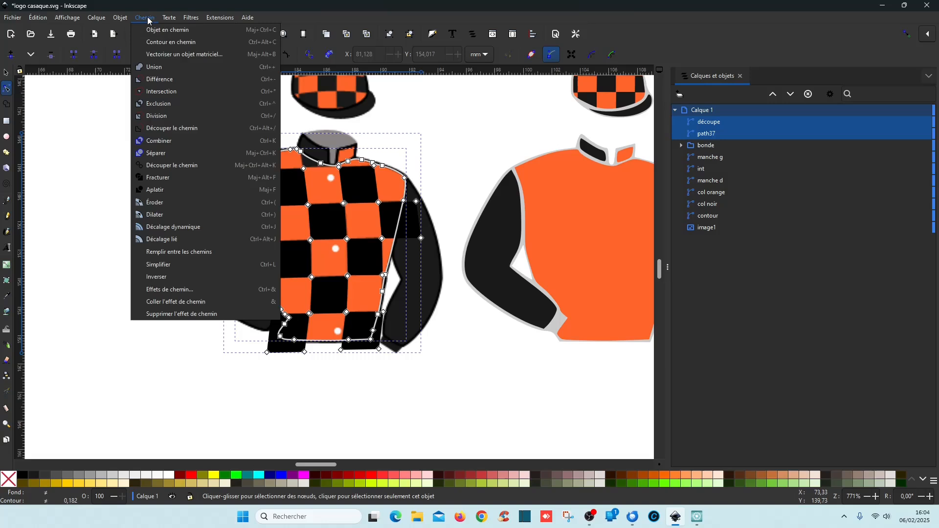
{"action": "left_click", "coordinate": [161, 117]}
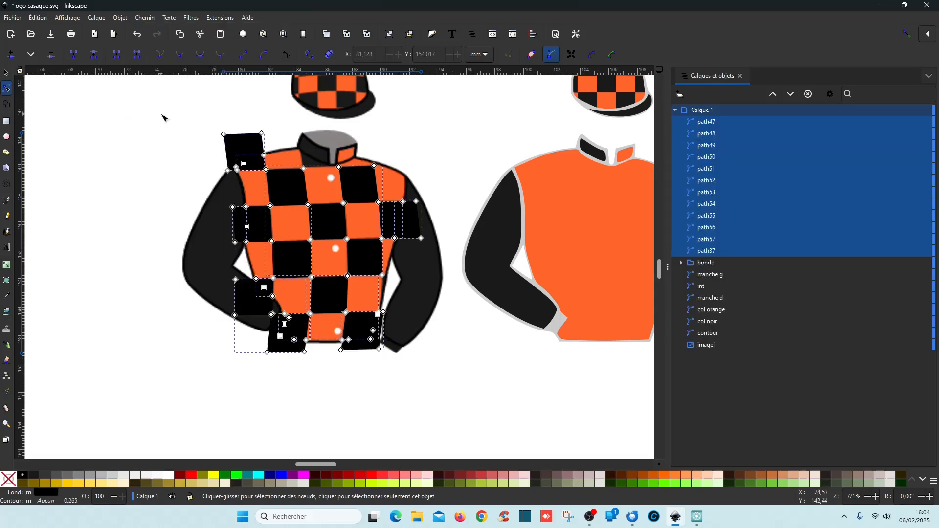
{"action": "left_click", "coordinate": [180, 147]}
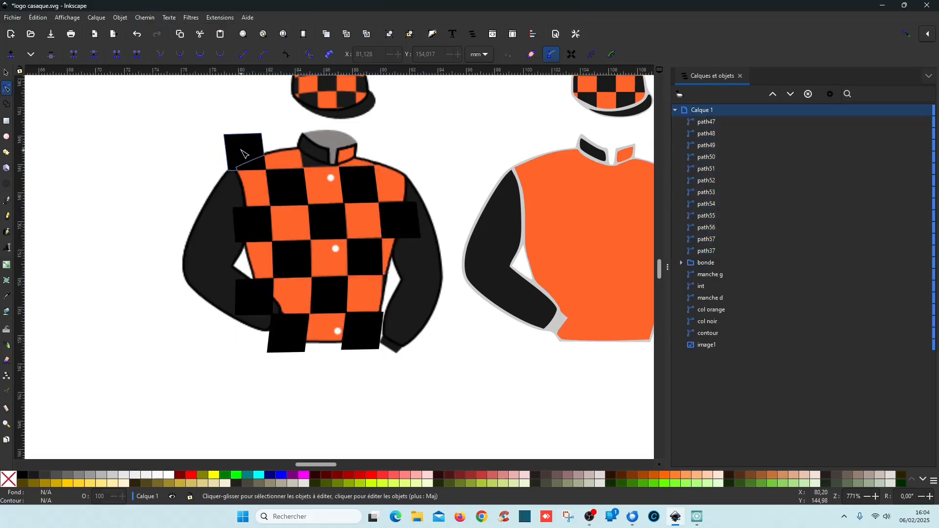
Delete the cut-off black pieces outside the torso outline at the shoulder, both sleeves and the bottom hem.
{"action": "left_click", "coordinate": [244, 155]}
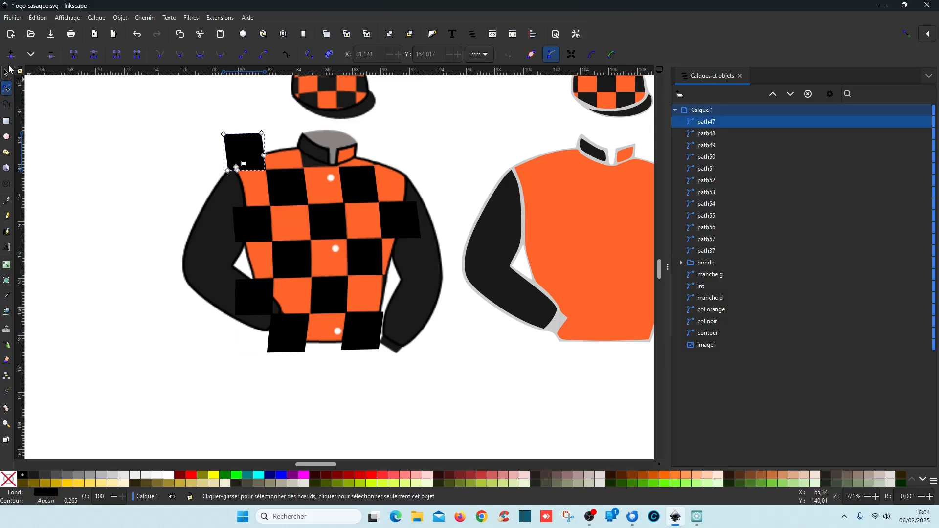
{"action": "left_click", "coordinate": [7, 71]}
{"action": "key", "text": "Delete"}
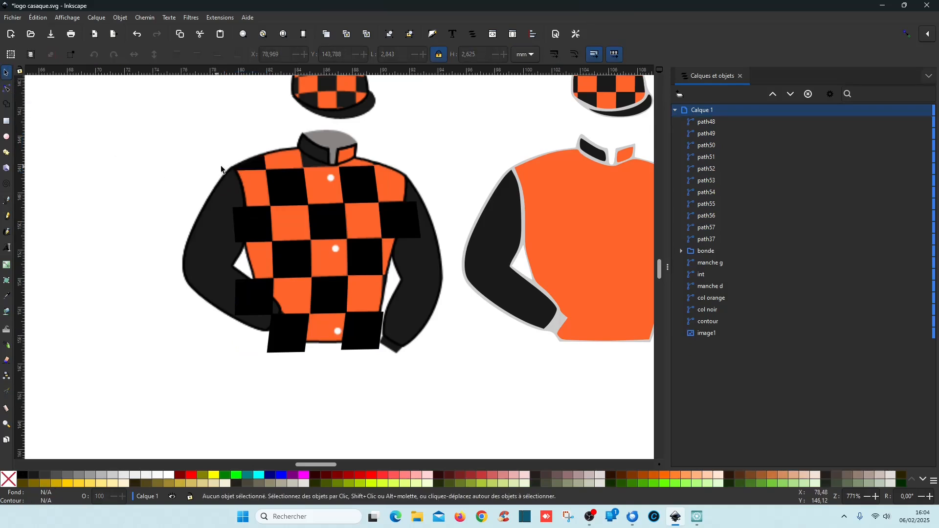
{"action": "left_click", "coordinate": [413, 227]}
{"action": "key", "text": "Delete"}
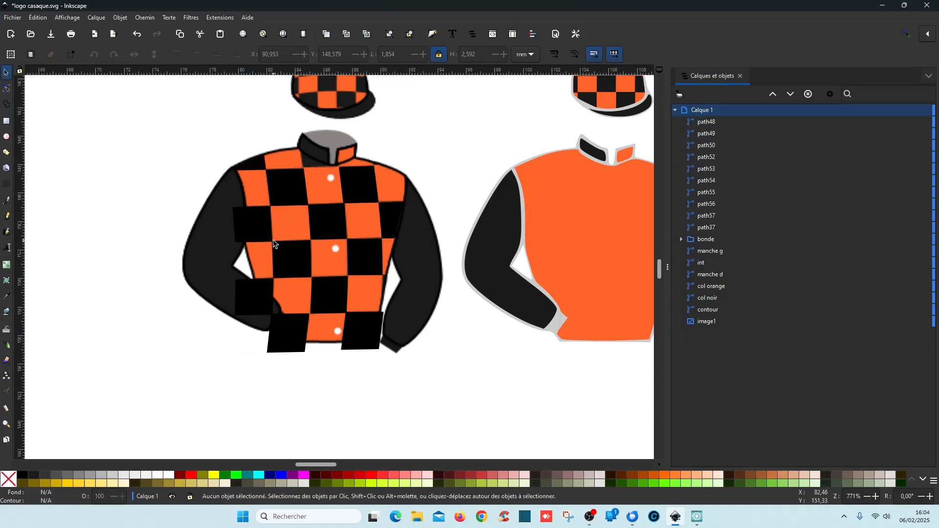
{"action": "left_click", "coordinate": [240, 233]}
{"action": "key", "text": "Delete"}
{"action": "left_click", "coordinate": [253, 313]}
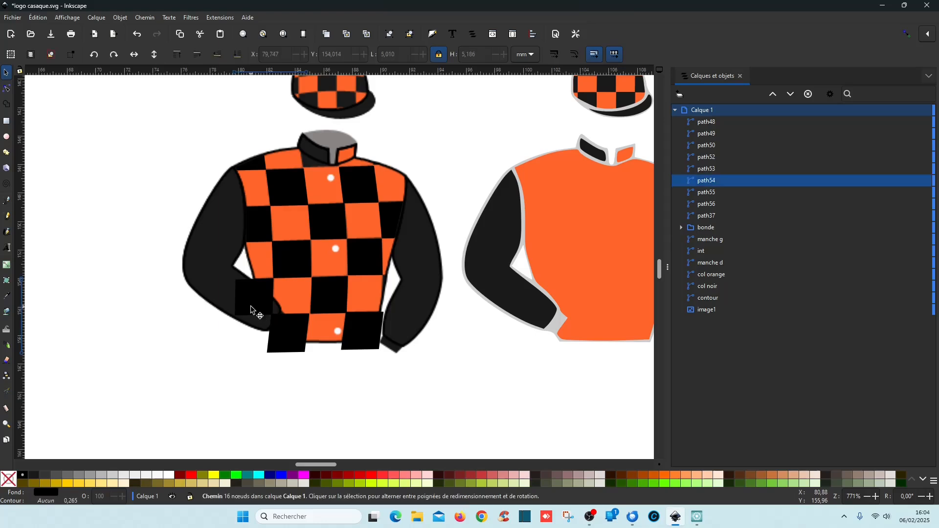
{"action": "key", "text": "Delete"}
{"action": "left_click", "coordinate": [377, 346]}
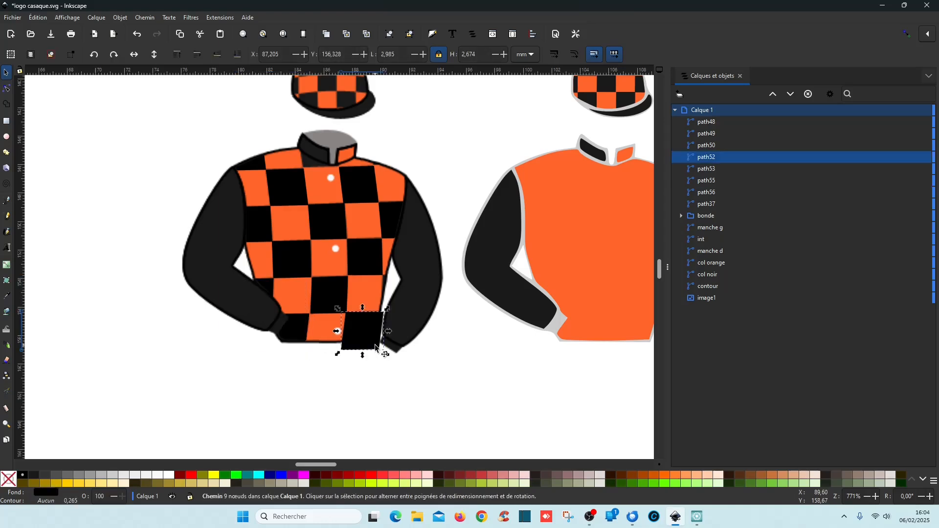
{"action": "key", "text": "Delete"}
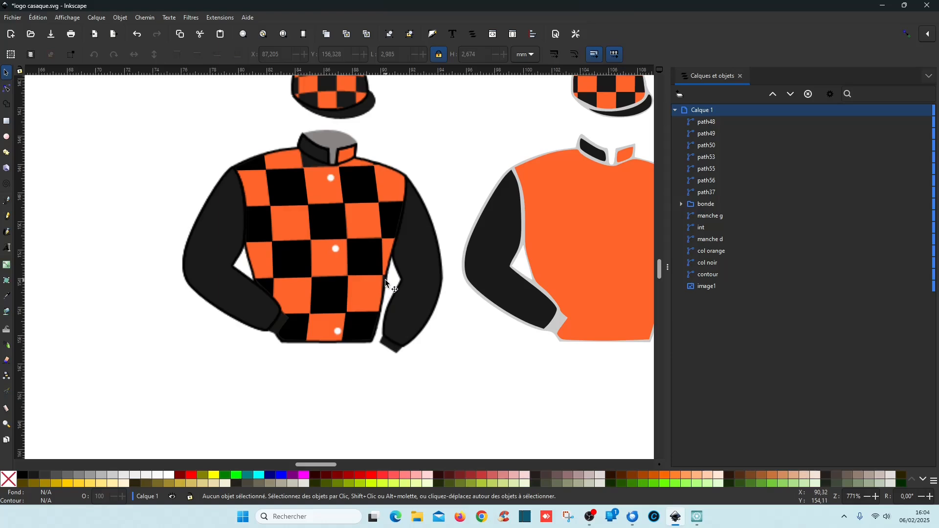
Group the remaining checker pieces, path48 through path37, and name the group carrés.
{"action": "left_click", "coordinate": [705, 124]}
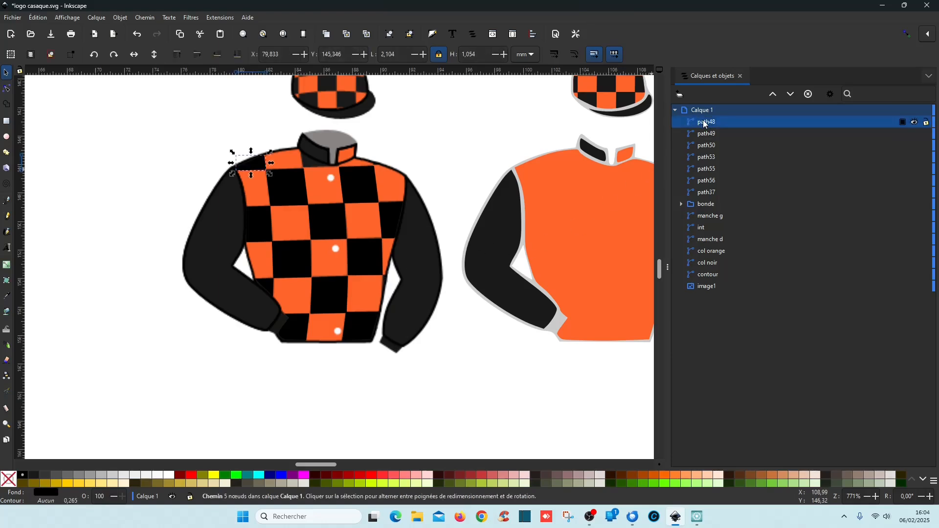
{"action": "left_click", "coordinate": [708, 135]}
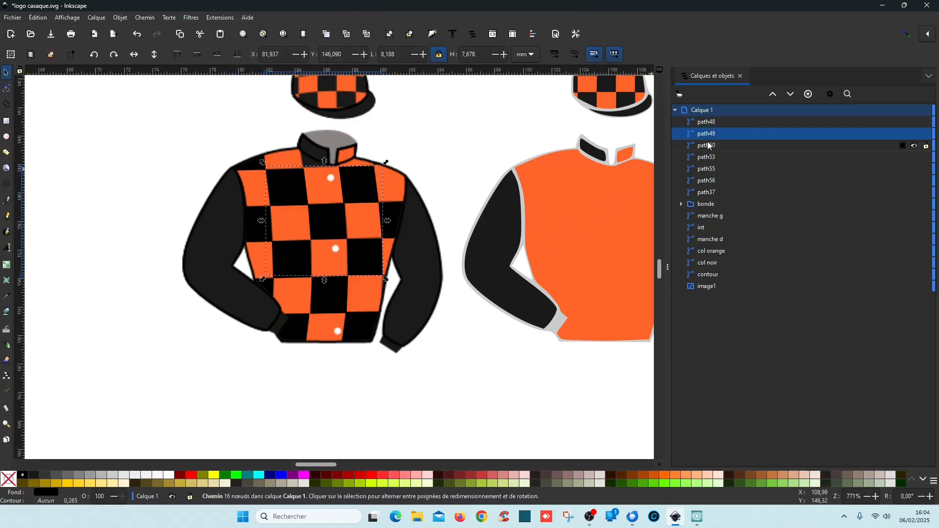
{"action": "left_click", "coordinate": [707, 147]}
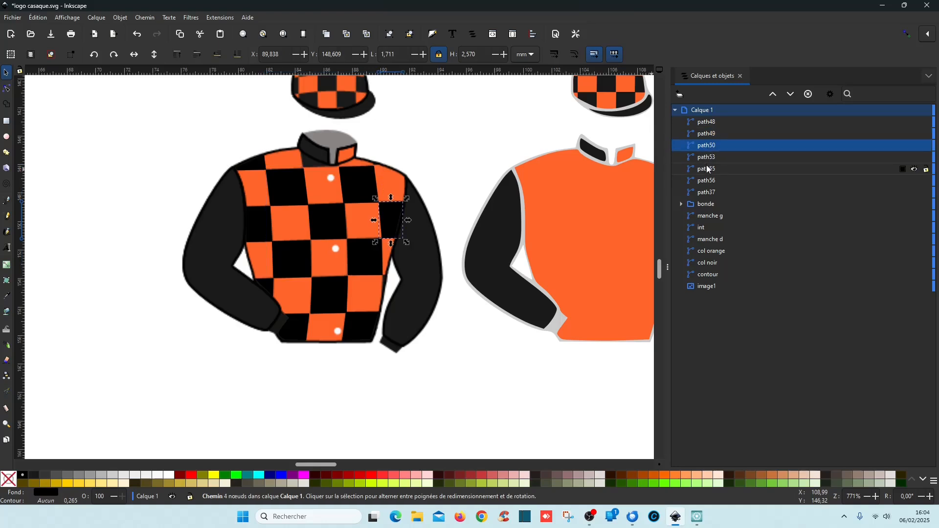
{"action": "left_click", "coordinate": [707, 167]}
{"action": "left_click", "coordinate": [707, 181]}
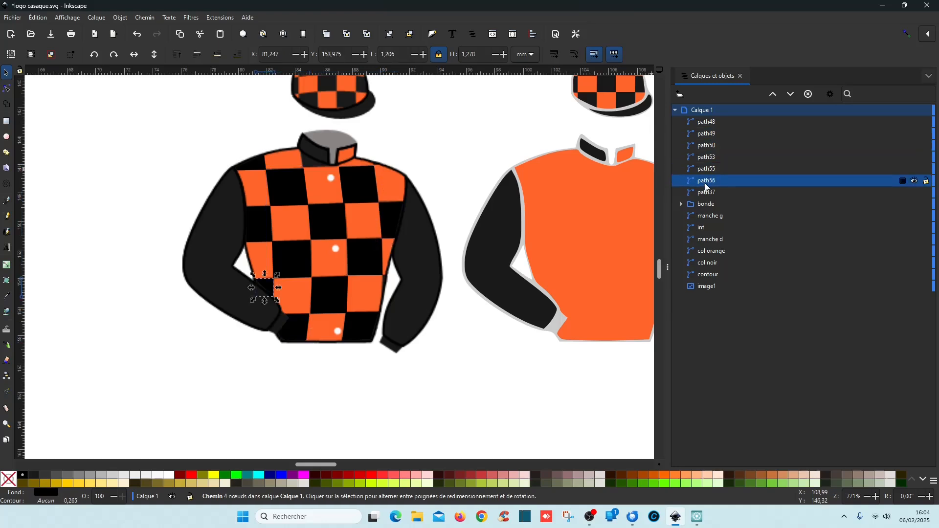
{"action": "left_click", "coordinate": [705, 194]}
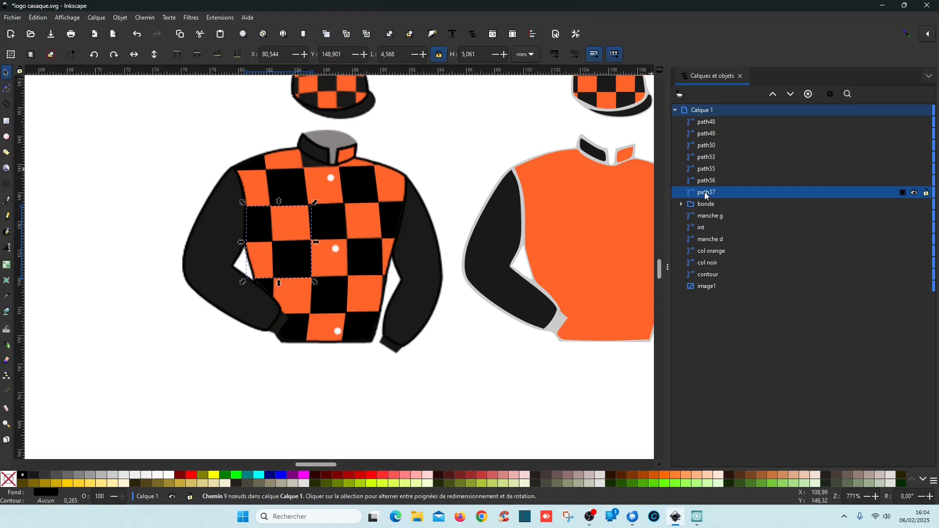
{"action": "left_click", "coordinate": [712, 122], "text": "shift"}
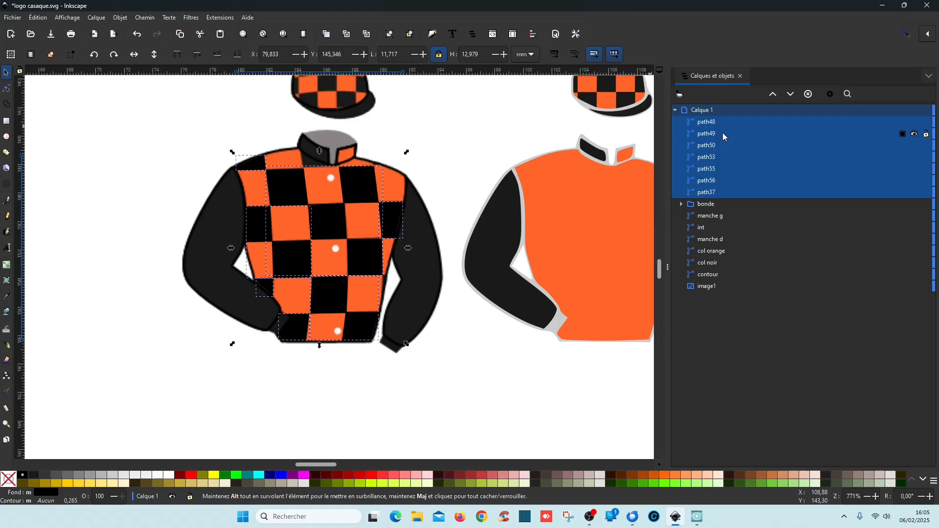
{"action": "key", "text": "ctrl+g"}
{"action": "double_click", "coordinate": [704, 122]}
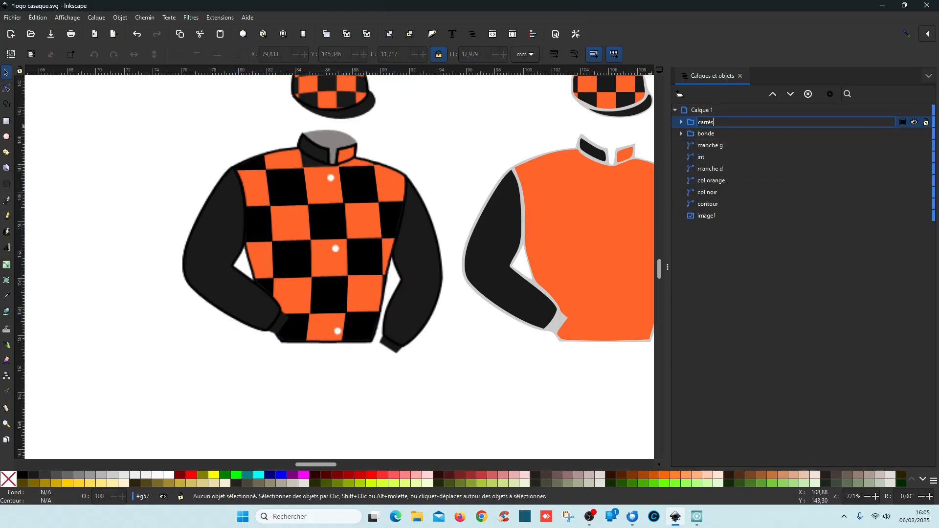
{"action": "key", "text": "Return"}
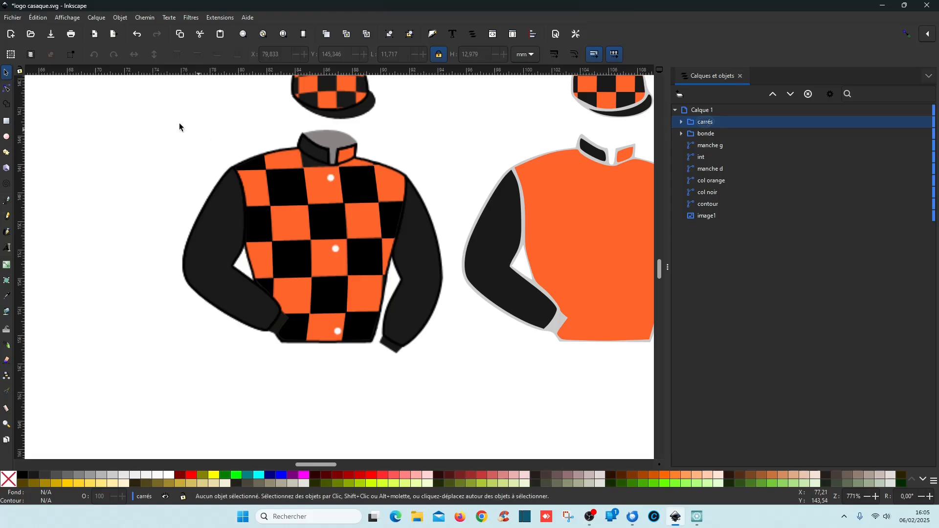
Move the whole carrés group horizontally from the reference image onto the orange vector silk, to about X 99.5 mm.
{"action": "left_click", "coordinate": [294, 194]}
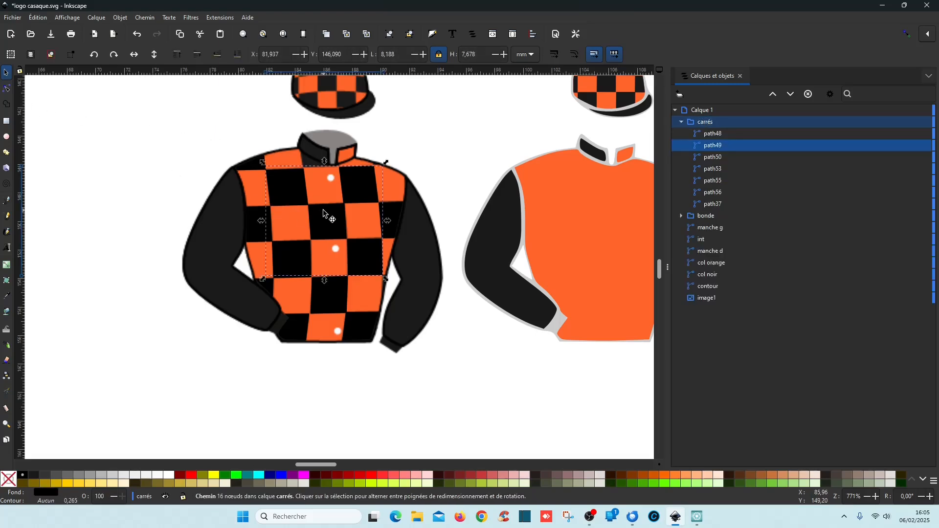
{"action": "left_click", "coordinate": [720, 122]}
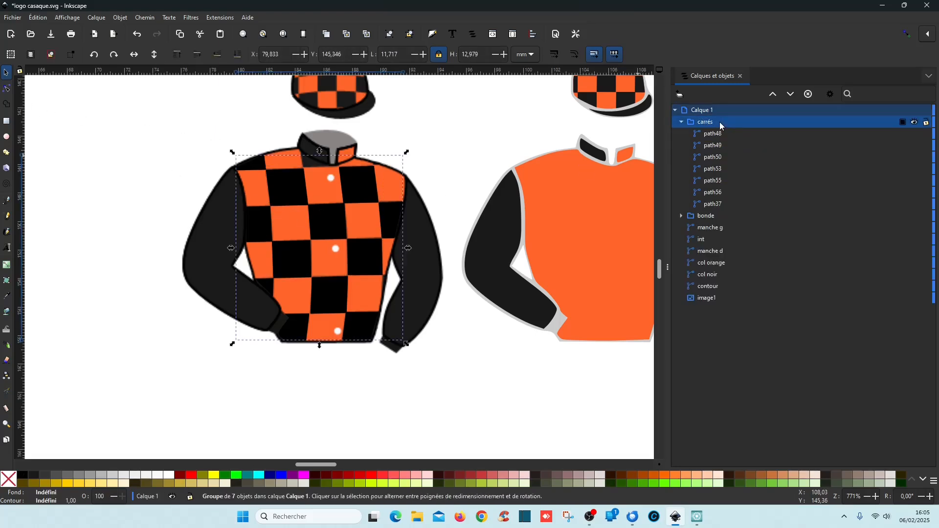
{"action": "scroll", "coordinate": [445, 251], "scroll_direction": "right", "scroll_amount": 5}
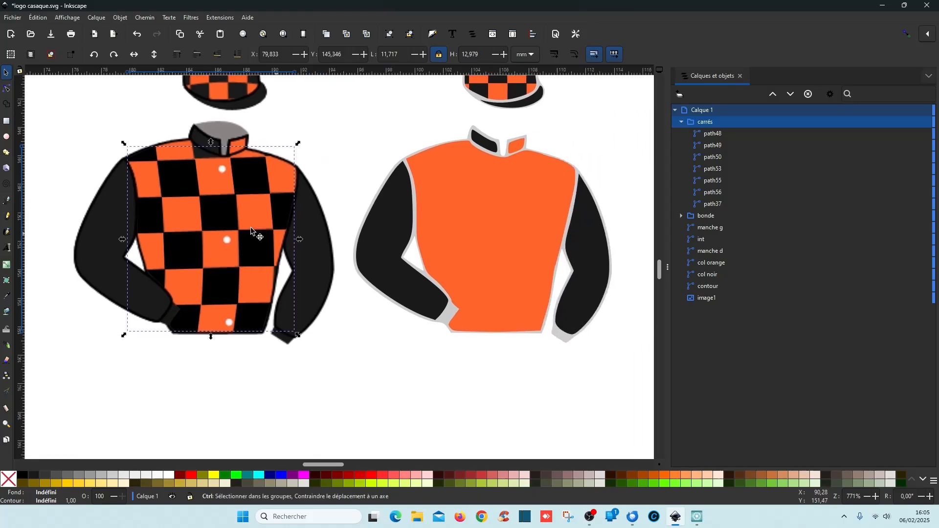
{"action": "left_click_drag", "start_coordinate": [251, 189], "coordinate": [536, 189]}
Fine-tune the carrés group's position to about X 99.37 mm, Y 145.36 mm, aligning the shoulder square with the silk's outline.
{"action": "scroll", "coordinate": [439, 171], "scroll_direction": "up", "scroll_amount": 7}
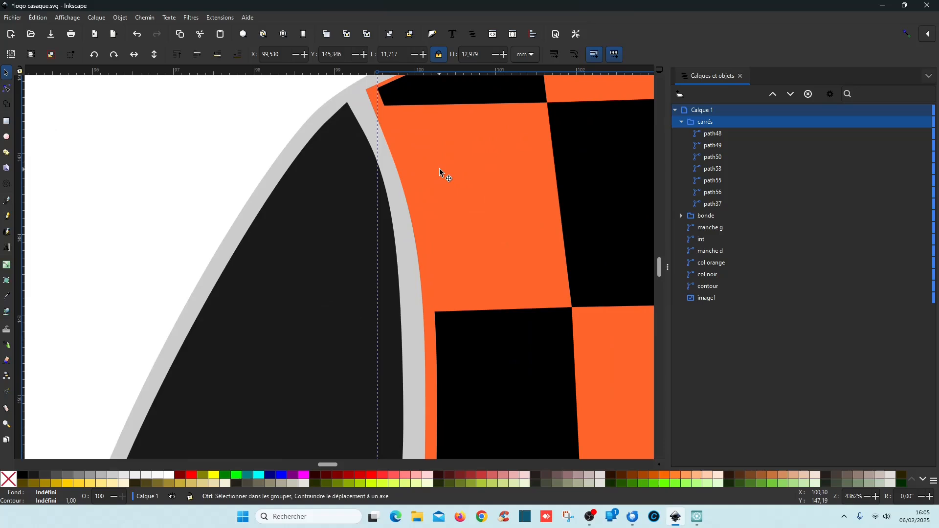
{"action": "scroll", "coordinate": [440, 173], "scroll_direction": "down", "scroll_amount": 2}
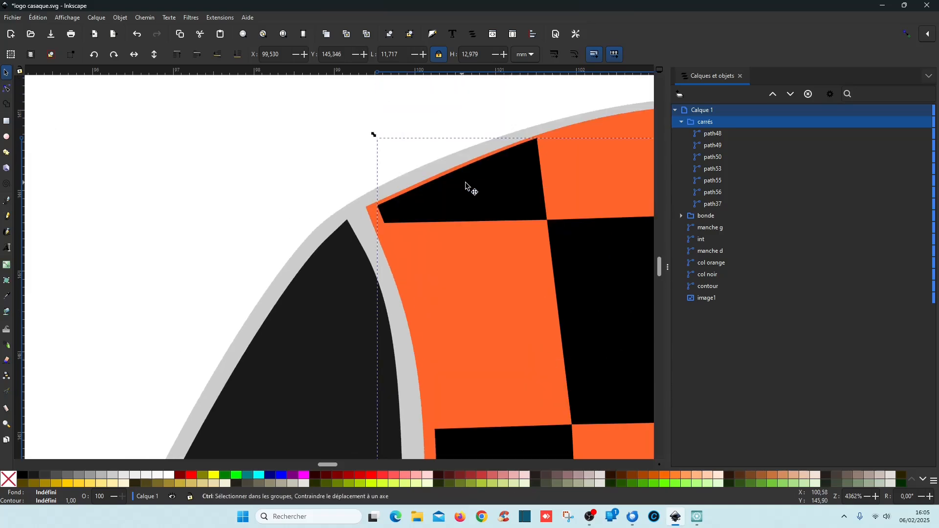
{"action": "left_click_drag", "start_coordinate": [469, 189], "coordinate": [495, 185]}
{"action": "scroll", "coordinate": [441, 206], "scroll_direction": "down", "scroll_amount": 4, "text": "ctrl"}
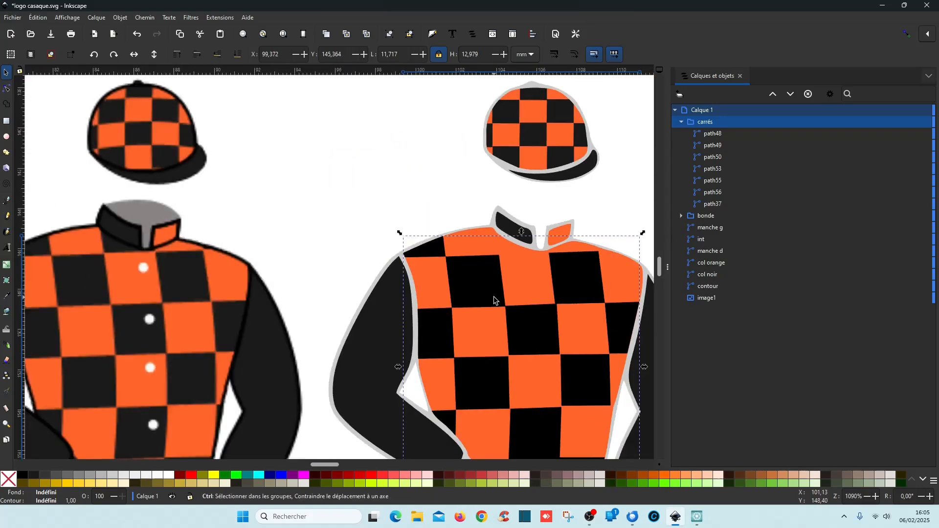
{"action": "scroll", "coordinate": [494, 299], "scroll_direction": "down", "scroll_amount": 1, "text": "ctrl"}
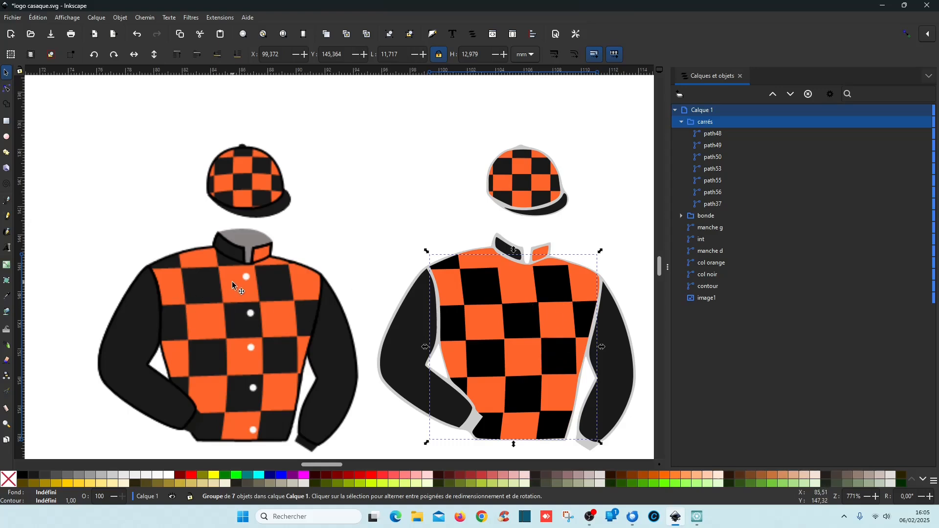
Select path37, path56, path55 and path53 in turn to check which checker squares each one contains.
{"action": "left_click", "coordinate": [714, 205]}
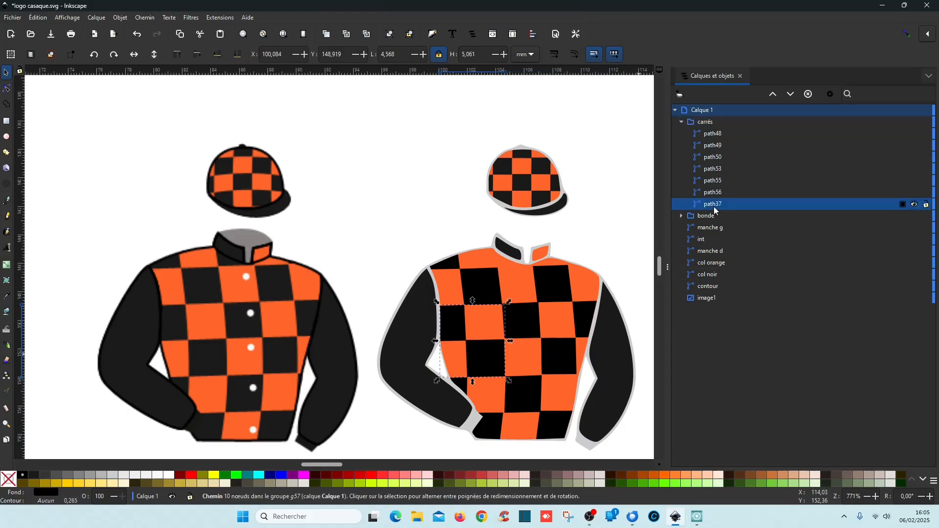
{"action": "left_click", "coordinate": [719, 194]}
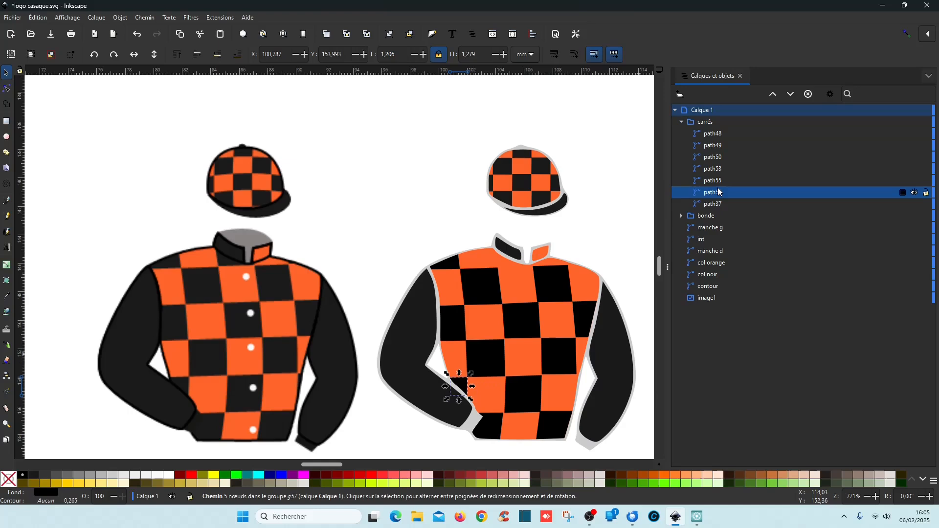
{"action": "left_click", "coordinate": [719, 183]}
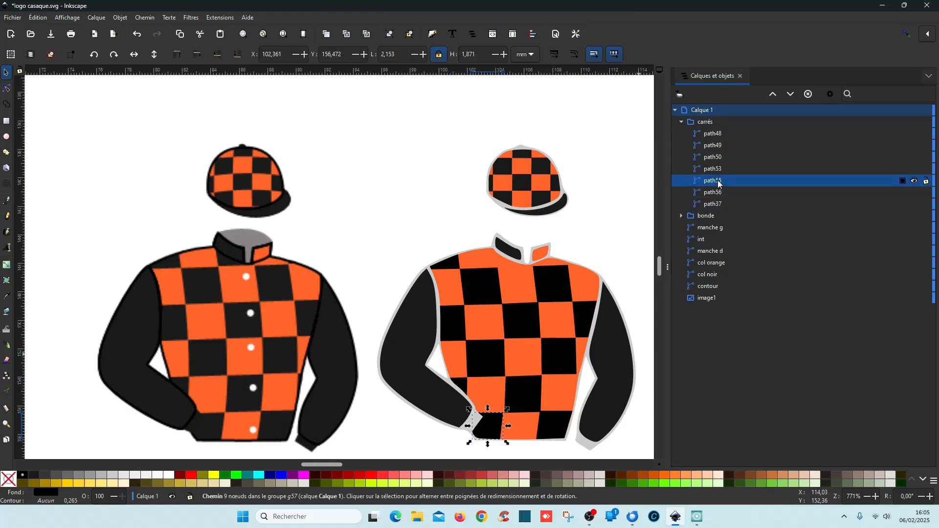
{"action": "left_click", "coordinate": [723, 171]}
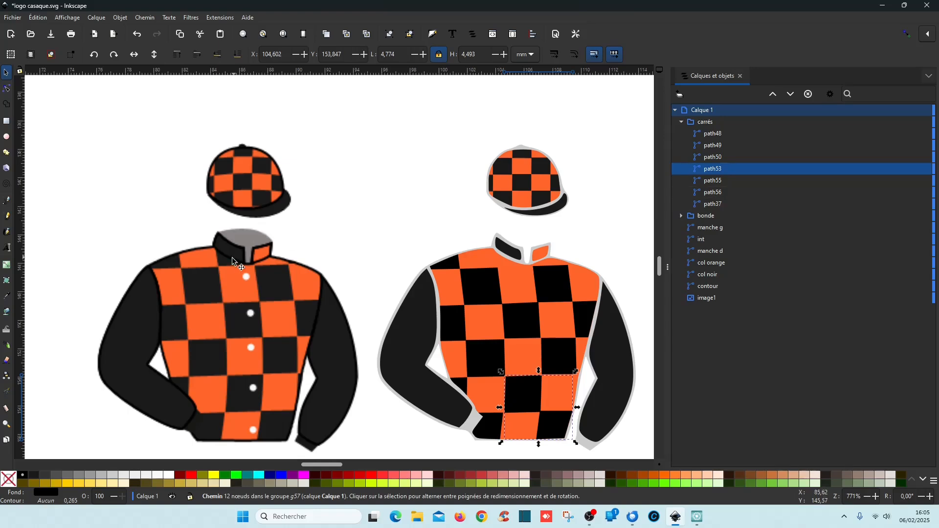
Draw a closed triangle with the Pen tool over the black checker piece beneath the black collar of the reference silk.
{"action": "left_click", "coordinate": [7, 201]}
{"action": "scroll", "coordinate": [225, 267], "scroll_direction": "up", "scroll_amount": 5, "text": "ctrl"}
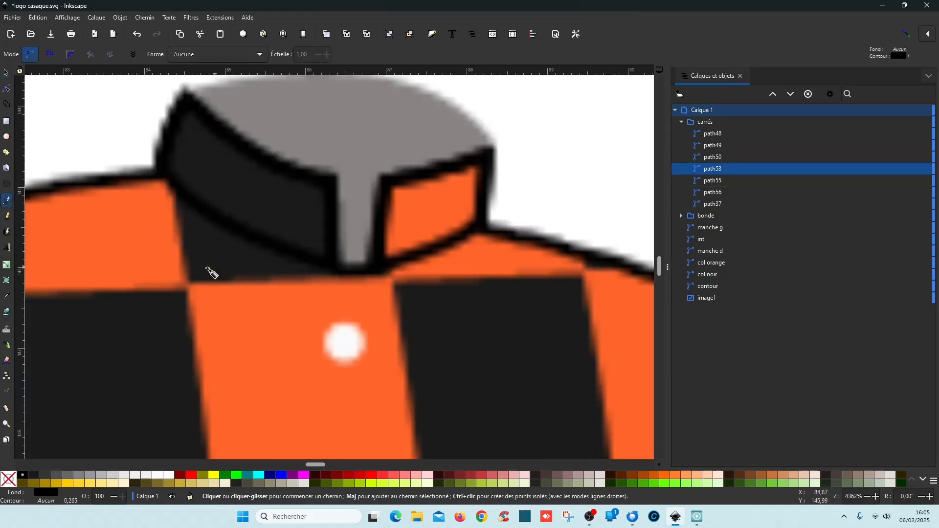
{"action": "left_click", "coordinate": [188, 290]}
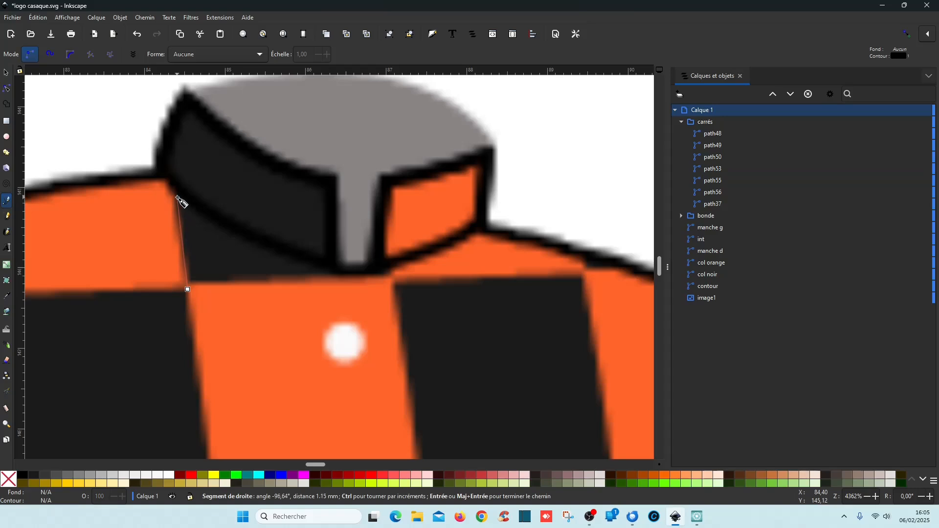
{"action": "left_click", "coordinate": [178, 198]}
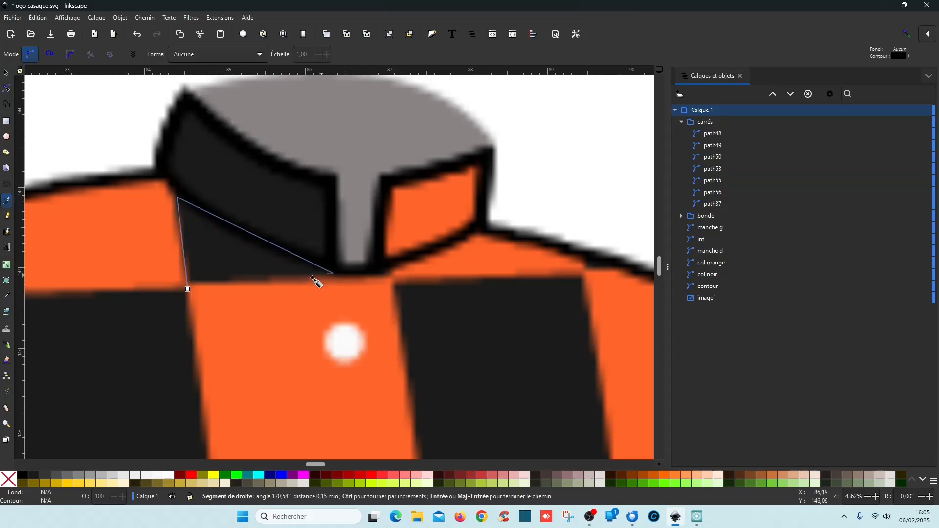
{"action": "left_click", "coordinate": [333, 273]}
{"action": "left_click", "coordinate": [188, 290]}
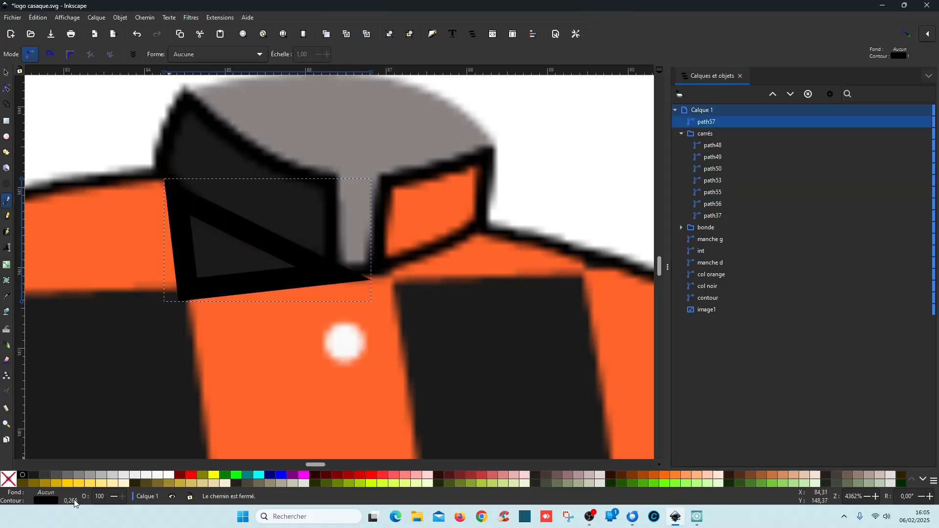
Set the triangle's outline width to 0.1 and its outline colour to red.
{"action": "right_click", "coordinate": [75, 503]}
{"action": "left_click", "coordinate": [53, 453]}
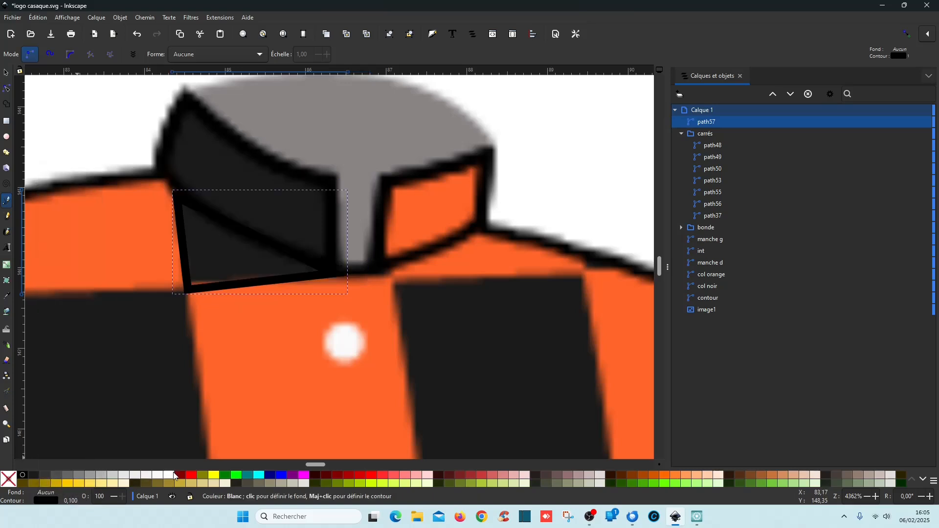
{"action": "left_click", "coordinate": [191, 475], "text": "shift"}
{"action": "left_click", "coordinate": [6, 74]}
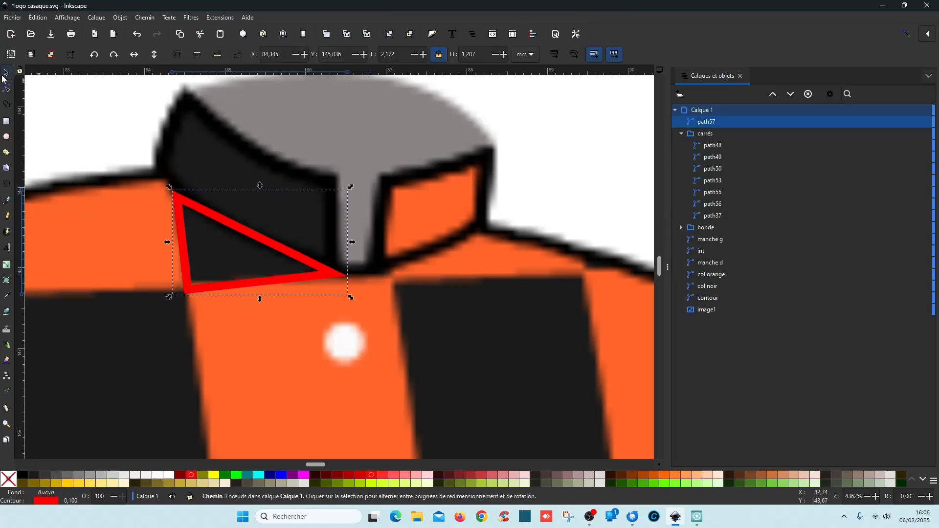
Adjust the triangle's lower nodes to the checker piece's bottom edge and bend its slanted edge along the collar's lower curve.
{"action": "left_click", "coordinate": [7, 89]}
{"action": "left_click_drag", "start_coordinate": [187, 290], "coordinate": [186, 282]}
{"action": "left_click_drag", "start_coordinate": [334, 274], "coordinate": [336, 283]}
{"action": "mouse_move", "coordinate": [252, 248]}
{"action": "left_mouse_down"}
{"action": "mouse_move", "coordinate": [234, 271]}
{"action": "mouse_move", "coordinate": [249, 247]}
{"action": "left_mouse_up"}
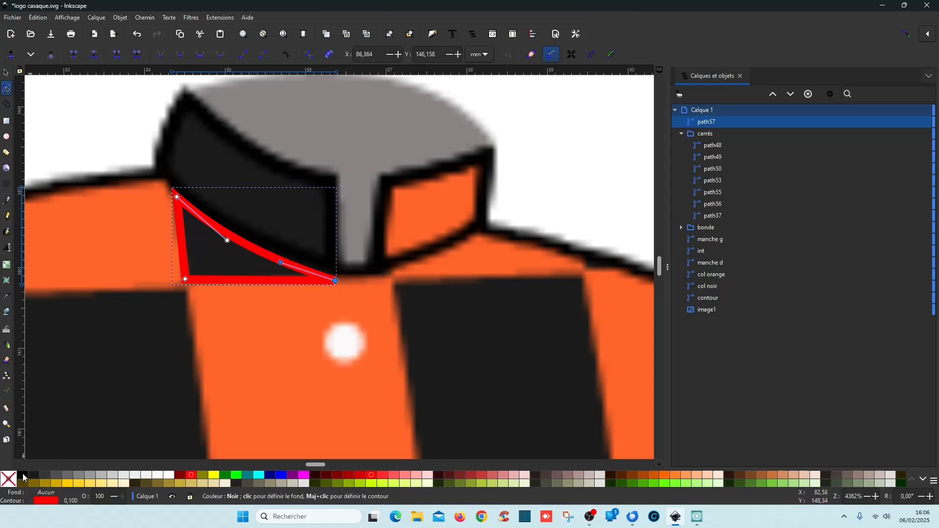
Fill the traced collar piece with black and remove its outline.
{"action": "left_click", "coordinate": [23, 475]}
{"action": "left_click", "coordinate": [9, 488], "text": "shift"}
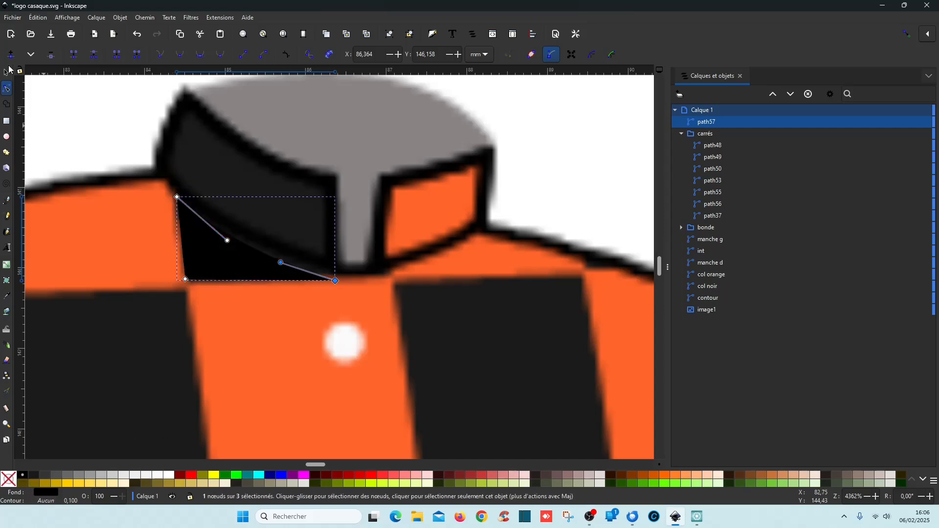
{"action": "left_click", "coordinate": [6, 73]}
Move the black piece horizontally from the reference image to beneath the vector silk's black collar, at about X 103.94 mm.
{"action": "scroll", "coordinate": [174, 184], "scroll_direction": "down", "scroll_amount": 4}
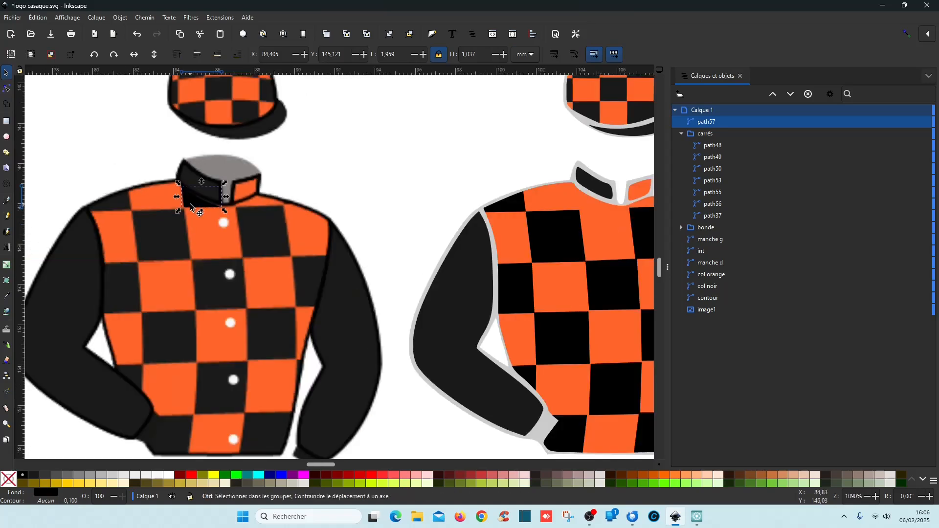
{"action": "left_click_drag", "start_coordinate": [199, 205], "coordinate": [570, 216]}
{"action": "scroll", "coordinate": [587, 206], "scroll_direction": "up", "scroll_amount": 4}
{"action": "scroll", "coordinate": [349, 223], "scroll_direction": "down", "scroll_amount": 4}
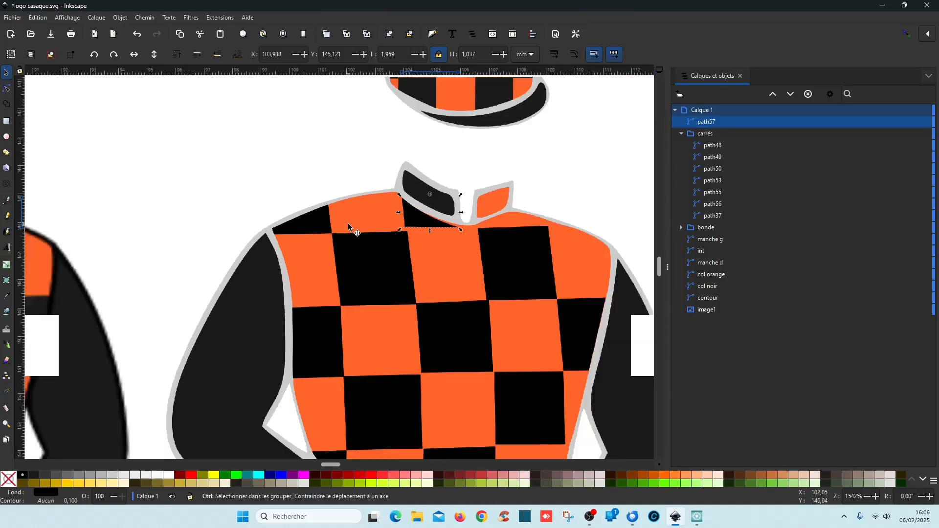
Move the piece's lower-left node to about X 104.09, Y 146.30 mm and its lower-right node to about X 105.99, Y 146.19 mm.
{"action": "scroll", "coordinate": [278, 226], "scroll_direction": "left", "scroll_amount": 8}
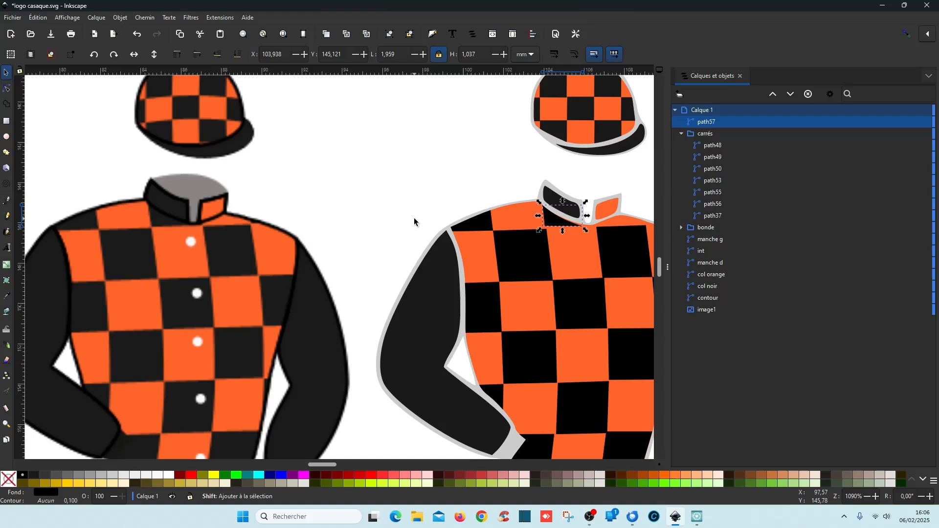
{"action": "scroll", "coordinate": [414, 218], "scroll_direction": "right", "scroll_amount": 6}
{"action": "scroll", "coordinate": [428, 212], "scroll_direction": "up", "scroll_amount": 5}
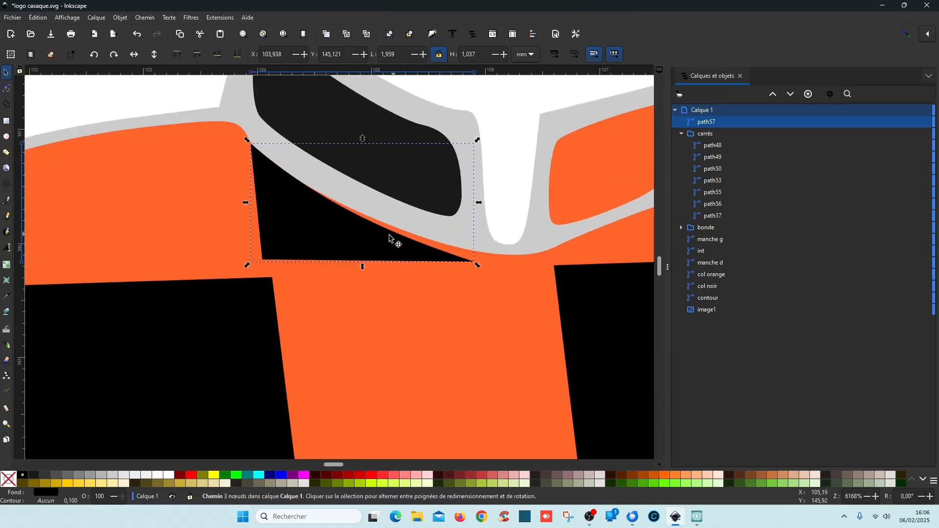
{"action": "left_click", "coordinate": [6, 90]}
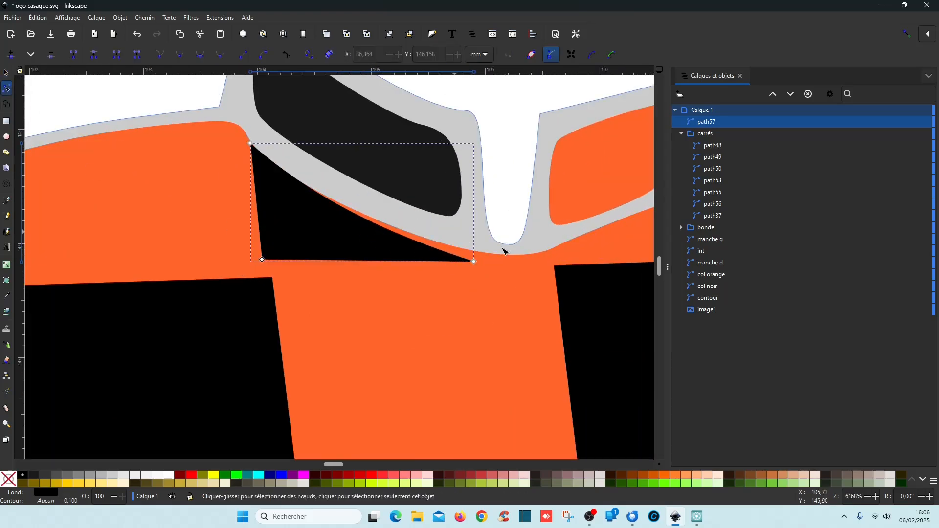
{"action": "left_click_drag", "start_coordinate": [478, 265], "coordinate": [490, 261]}
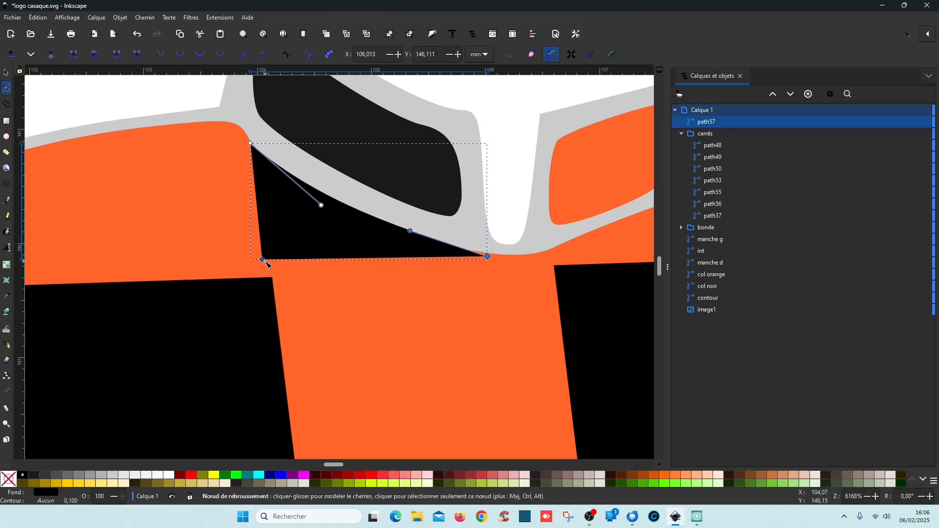
{"action": "left_click_drag", "start_coordinate": [262, 259], "coordinate": [268, 277]}
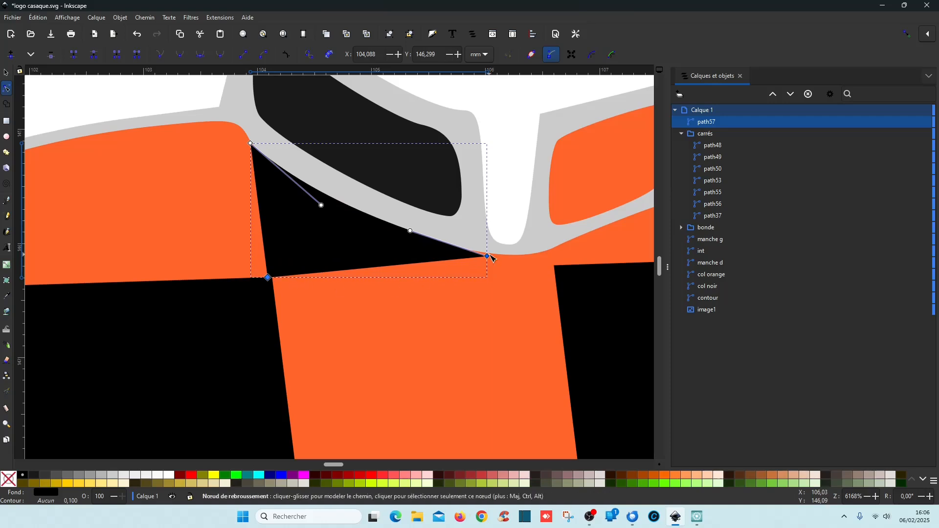
{"action": "left_click_drag", "start_coordinate": [491, 254], "coordinate": [489, 268]}
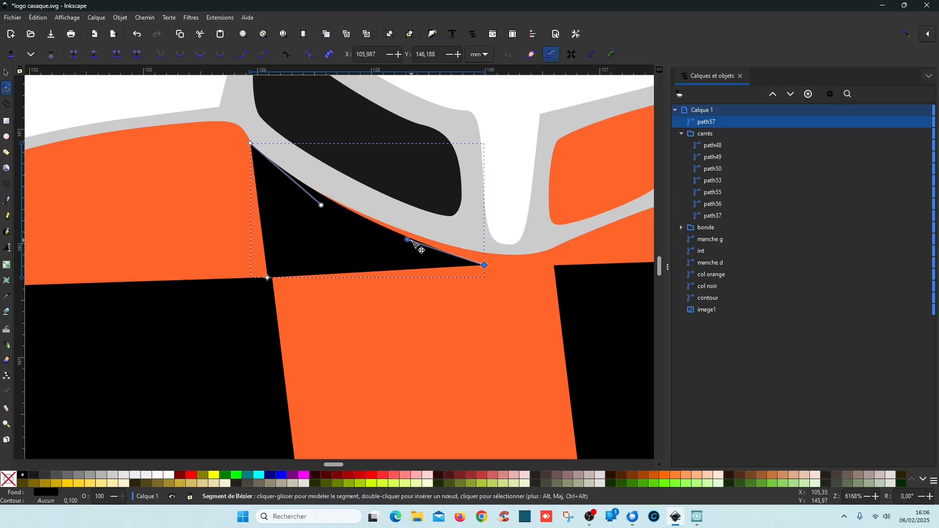
Insert a node on the piece's curved edge at about X 105.93, Y 146.08 mm and bend the edge along the collar outline.
{"action": "left_click_drag", "start_coordinate": [413, 243], "coordinate": [478, 254]}
{"action": "double_click", "coordinate": [430, 254]}
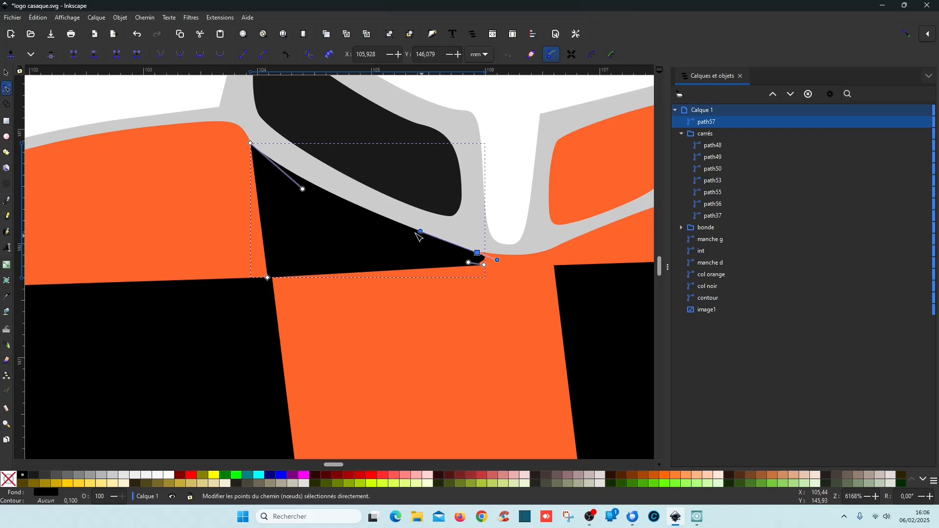
{"action": "left_click_drag", "start_coordinate": [384, 224], "coordinate": [381, 227]}
Convert the inserted node and the lower-right node to cusp nodes, leaving a straight short edge between them.
{"action": "key", "text": "ctrl+a"}
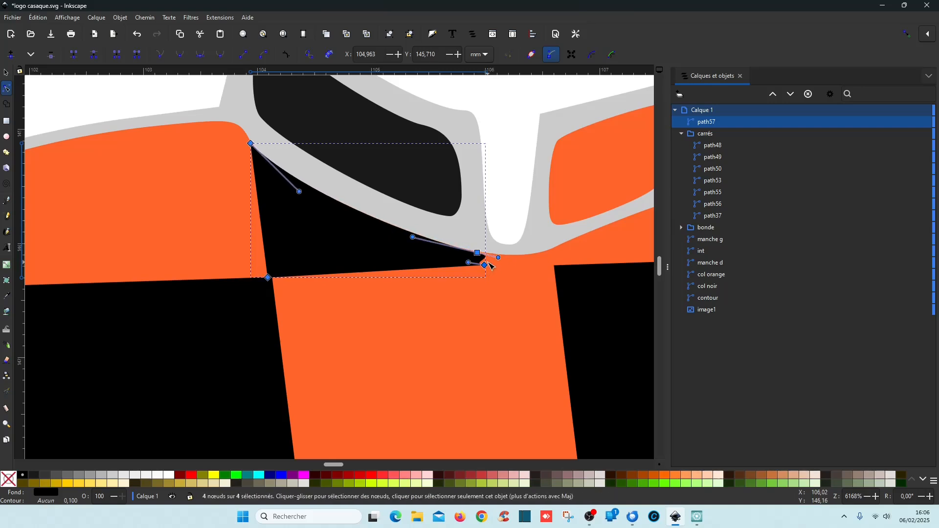
{"action": "left_click", "coordinate": [497, 263]}
{"action": "left_click", "coordinate": [479, 259]}
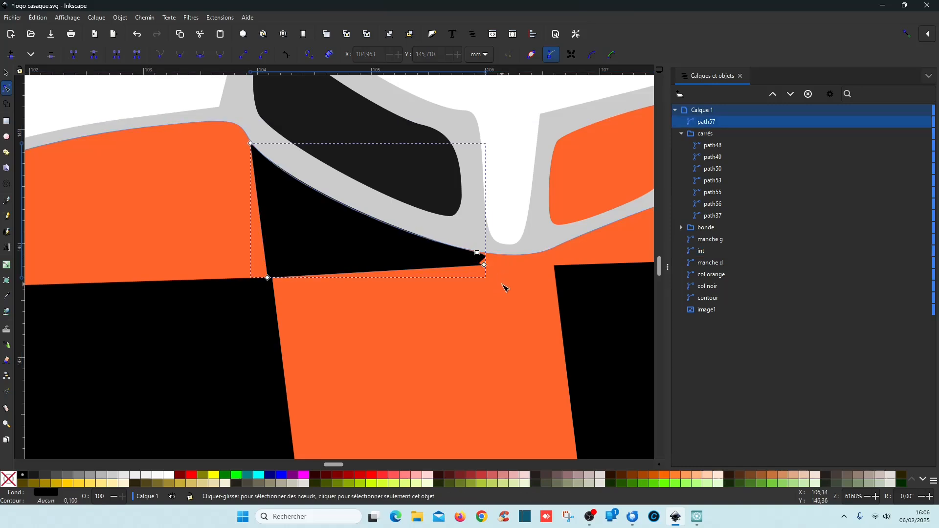
{"action": "left_click_drag", "start_coordinate": [503, 284], "coordinate": [462, 249]}
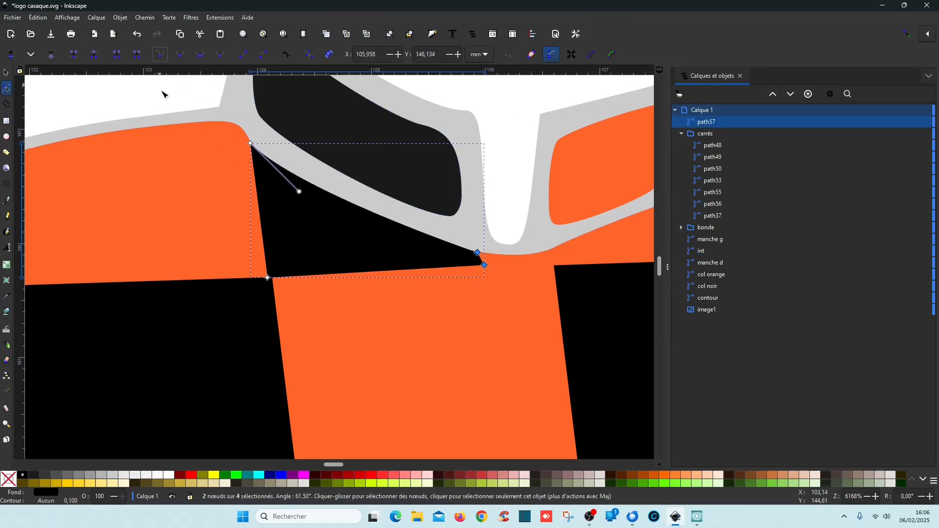
{"action": "scroll", "coordinate": [203, 242], "scroll_direction": "down", "scroll_amount": 3, "text": "ctrl"}
{"action": "scroll", "coordinate": [121, 214], "scroll_direction": "left", "scroll_amount": 10}
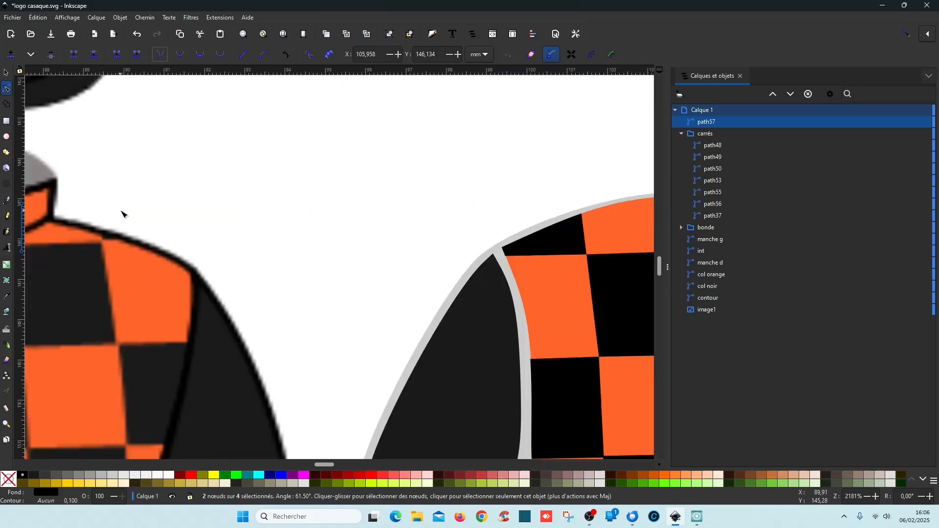
{"action": "scroll", "coordinate": [124, 210], "scroll_direction": "right", "scroll_amount": 12}
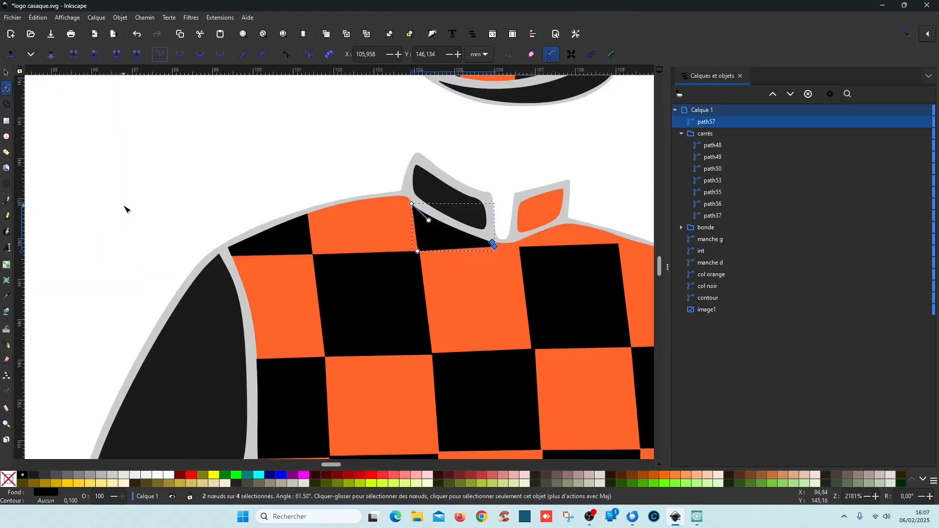
{"action": "scroll", "coordinate": [393, 255], "scroll_direction": "up", "scroll_amount": 7, "text": "ctrl"}
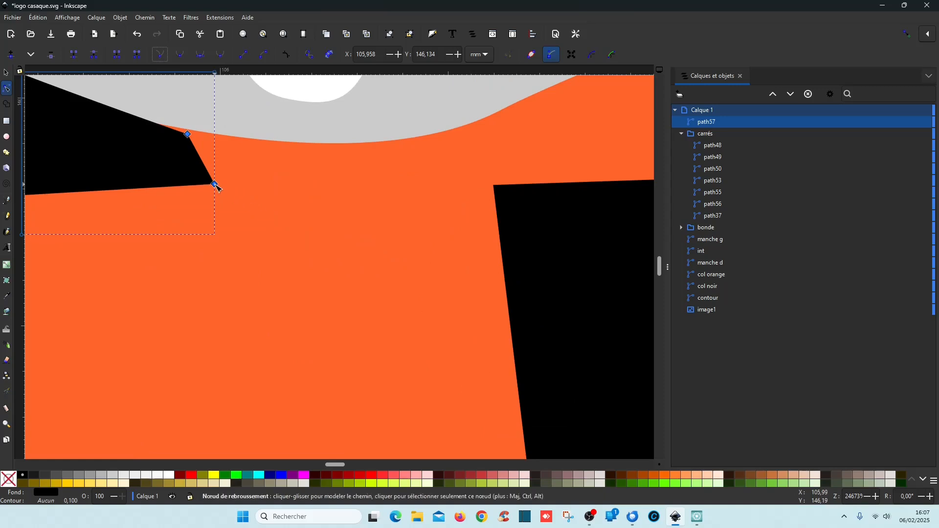
{"action": "left_click_drag", "start_coordinate": [214, 185], "coordinate": [376, 187]}
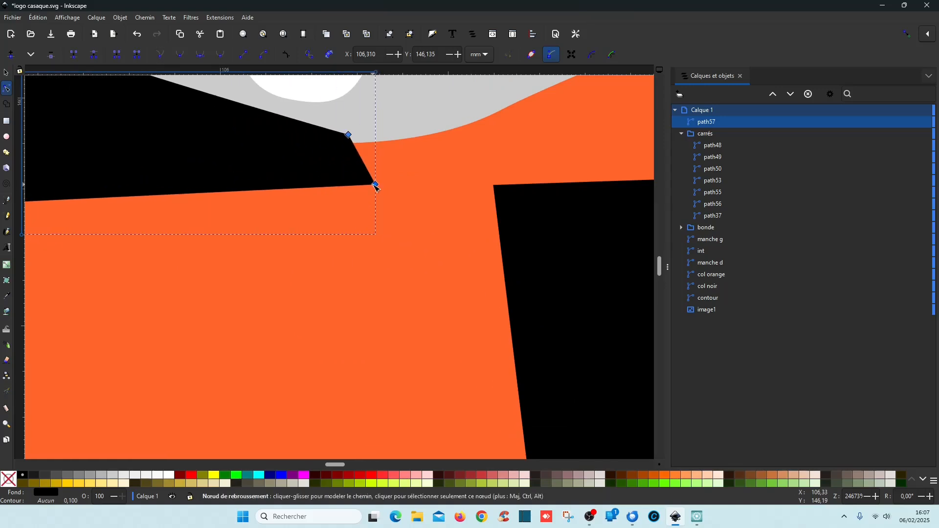
{"action": "key", "text": "ctrl+z"}
Extend only the piece's lower-right node to the corner of the neighbouring black square, at about X 106.60, Y 146.19 mm.
{"action": "left_click", "coordinate": [289, 221]}
{"action": "left_click_drag", "start_coordinate": [212, 185], "coordinate": [495, 193]}
{"action": "scroll", "coordinate": [292, 248], "scroll_direction": "down", "scroll_amount": 6}
{"action": "scroll", "coordinate": [248, 256], "scroll_direction": "down", "scroll_amount": 4}
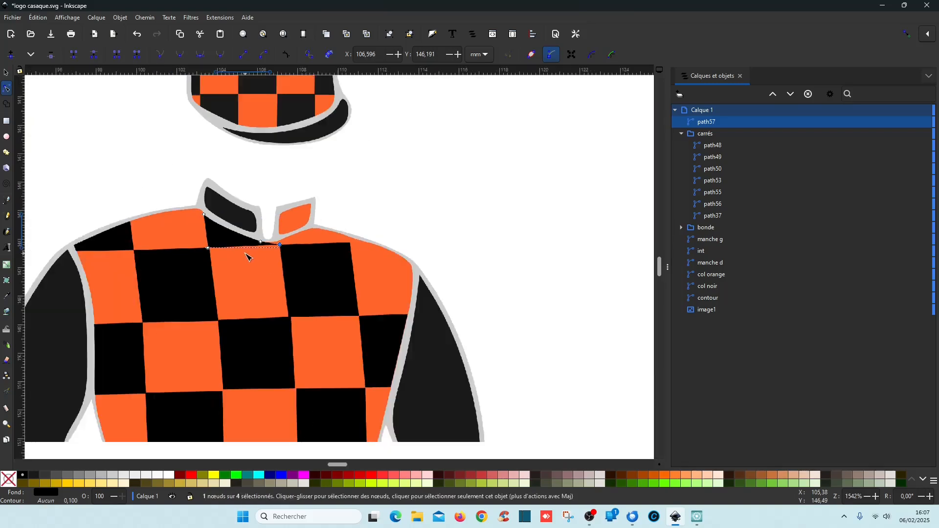
{"action": "scroll", "coordinate": [239, 255], "scroll_direction": "left", "scroll_amount": 5}
{"action": "scroll", "coordinate": [236, 254], "scroll_direction": "right", "scroll_amount": 5}
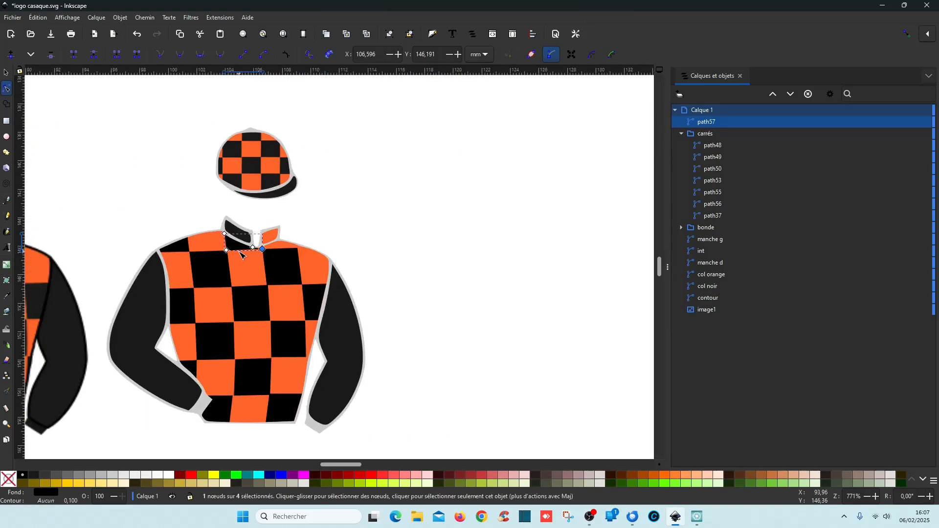
Insert a node on the piece's upper-right edge, place it at about X 106.58, Y 146.06 mm and curve the edge along the collar base.
{"action": "scroll", "coordinate": [247, 257], "scroll_direction": "up", "scroll_amount": 9}
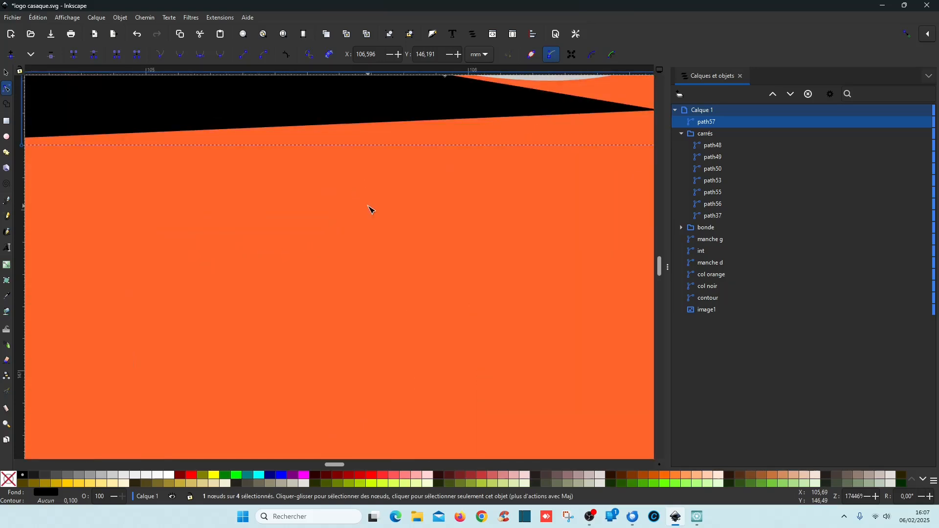
{"action": "scroll", "coordinate": [371, 209], "scroll_direction": "down", "scroll_amount": 1}
{"action": "scroll", "coordinate": [326, 226], "scroll_direction": "down", "scroll_amount": 2}
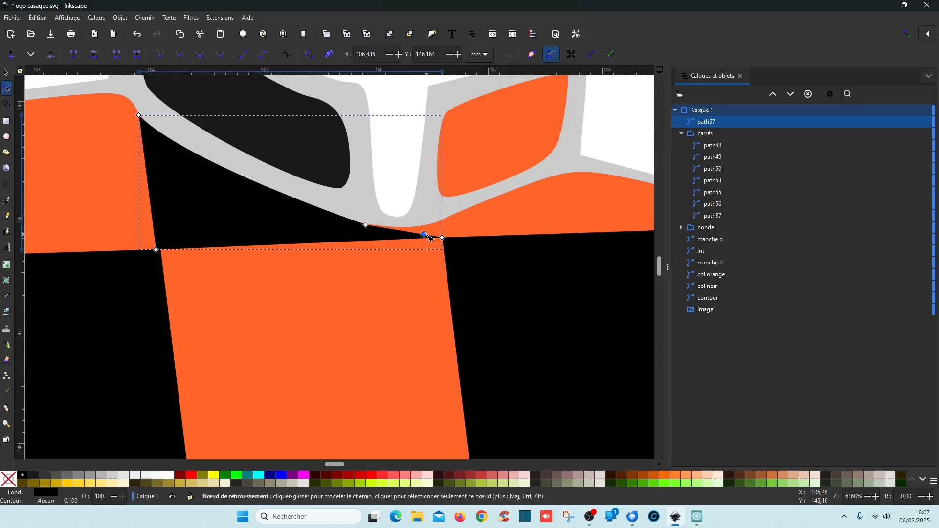
{"action": "double_click", "coordinate": [424, 235]}
{"action": "left_click_drag", "start_coordinate": [424, 235], "coordinate": [404, 232]}
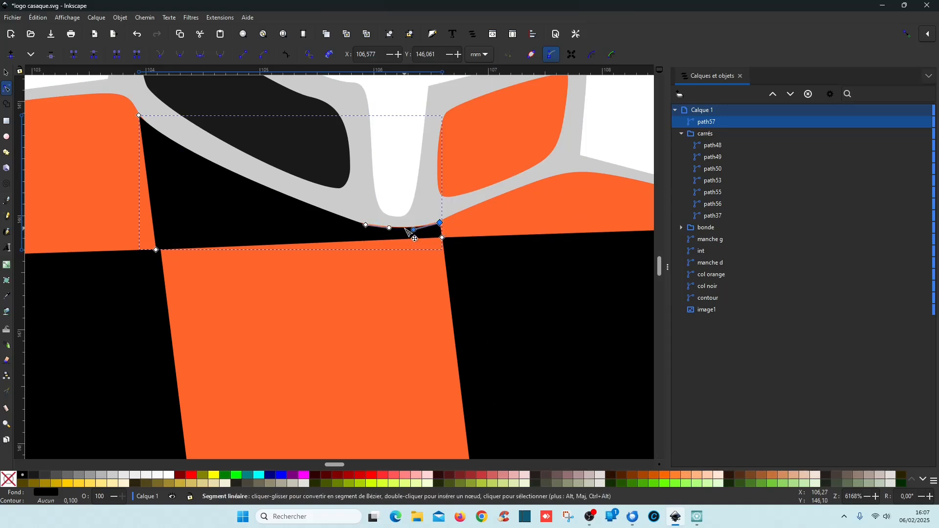
{"action": "scroll", "coordinate": [387, 234], "scroll_direction": "up", "scroll_amount": 3}
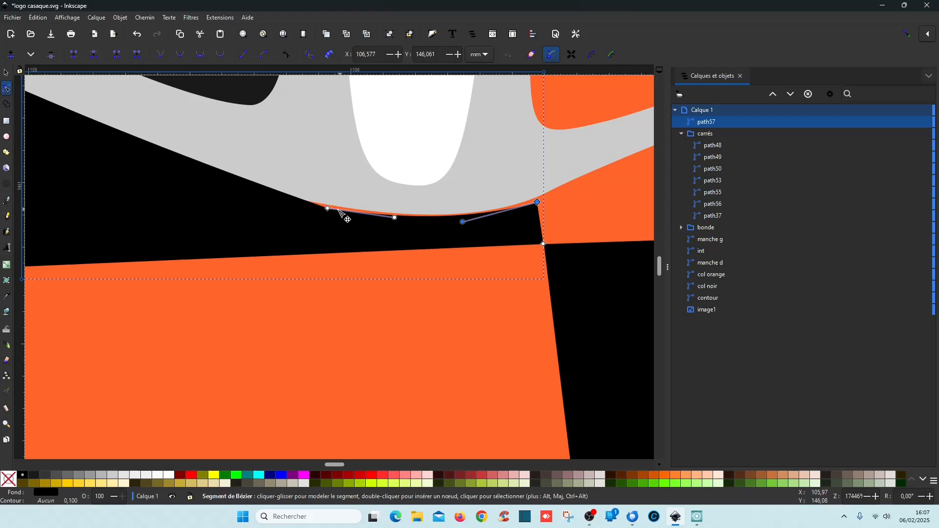
{"action": "left_click_drag", "start_coordinate": [328, 209], "coordinate": [324, 206]}
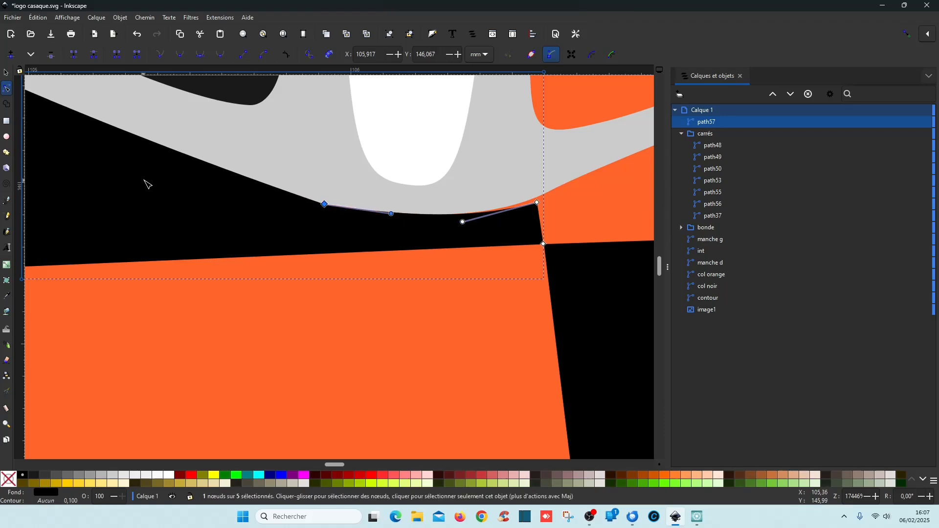
Lower the opacity of the black piece under the collar to 51% for checking its edge against the outline.
{"action": "scroll", "coordinate": [151, 185], "scroll_direction": "down", "scroll_amount": 2}
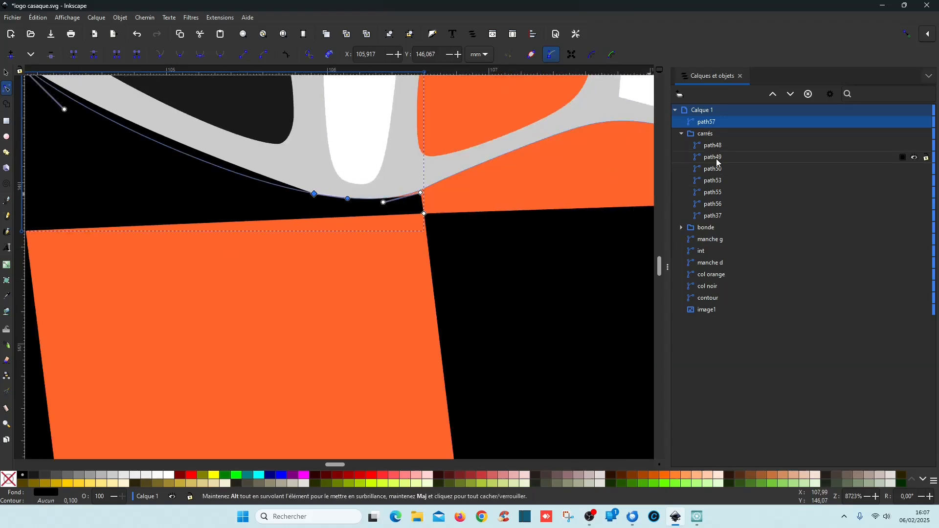
{"action": "scroll", "coordinate": [284, 224], "scroll_direction": "down", "scroll_amount": 3}
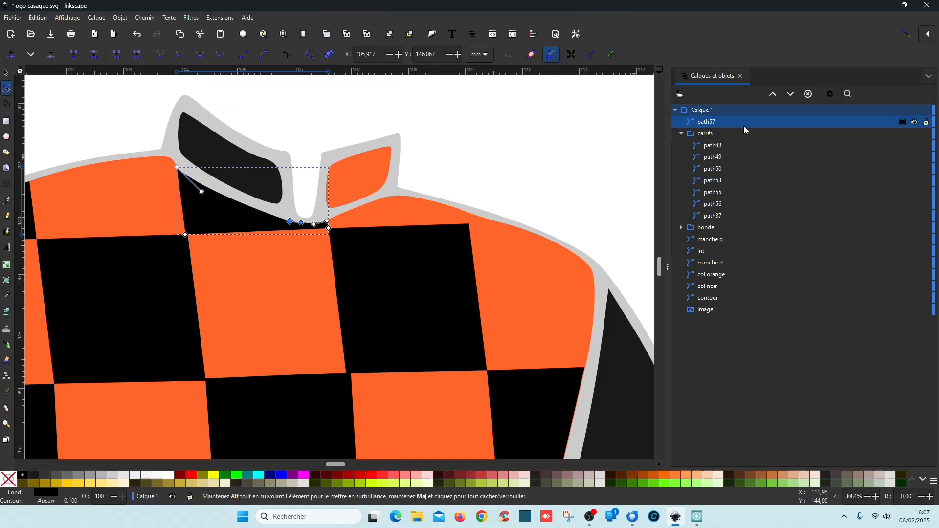
{"action": "left_click", "coordinate": [904, 123]}
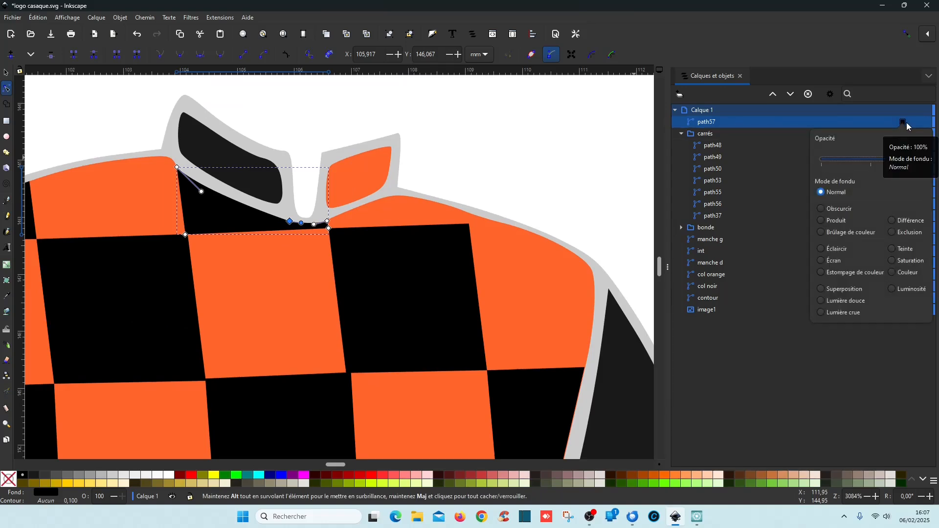
{"action": "left_click", "coordinate": [873, 161]}
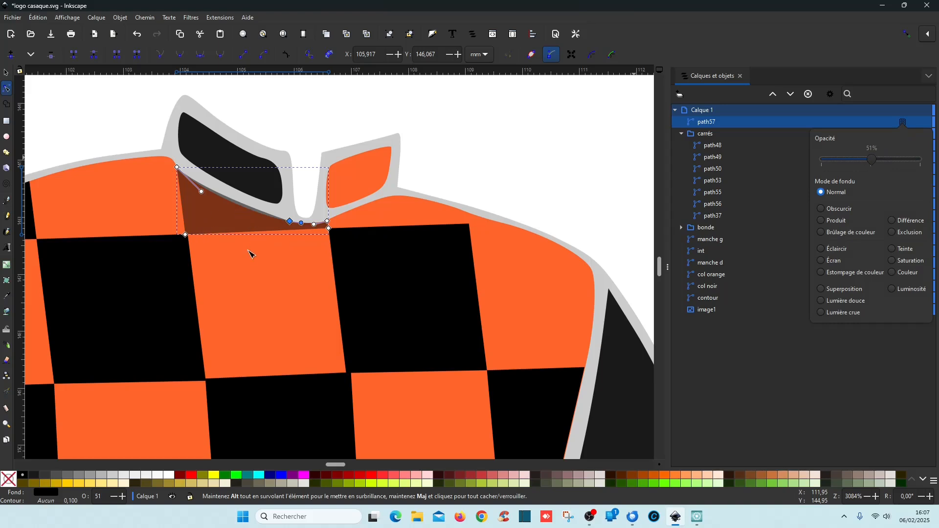
Move the piece's upper-left node to about X 103.94, Y 145.11 mm and bend its long curved edge along the collar outline.
{"action": "scroll", "coordinate": [245, 256], "scroll_direction": "up", "scroll_amount": 4}
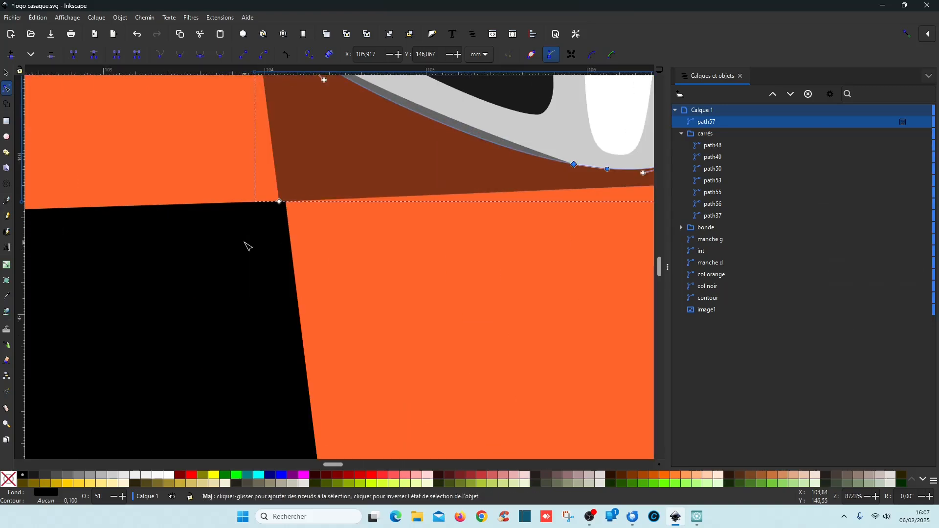
{"action": "scroll", "coordinate": [454, 210], "scroll_direction": "up", "scroll_amount": 2}
{"action": "left_click_drag", "start_coordinate": [436, 230], "coordinate": [429, 235]}
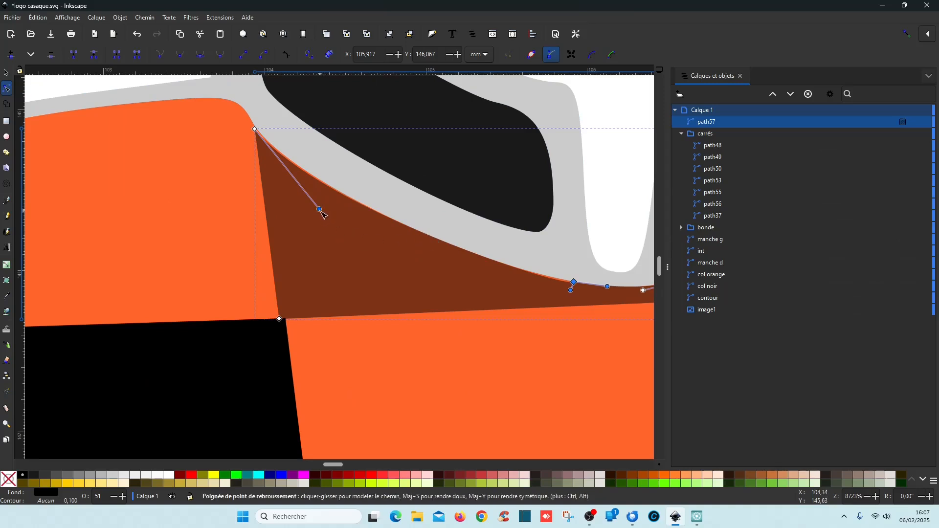
{"action": "left_click_drag", "start_coordinate": [320, 211], "coordinate": [324, 206]}
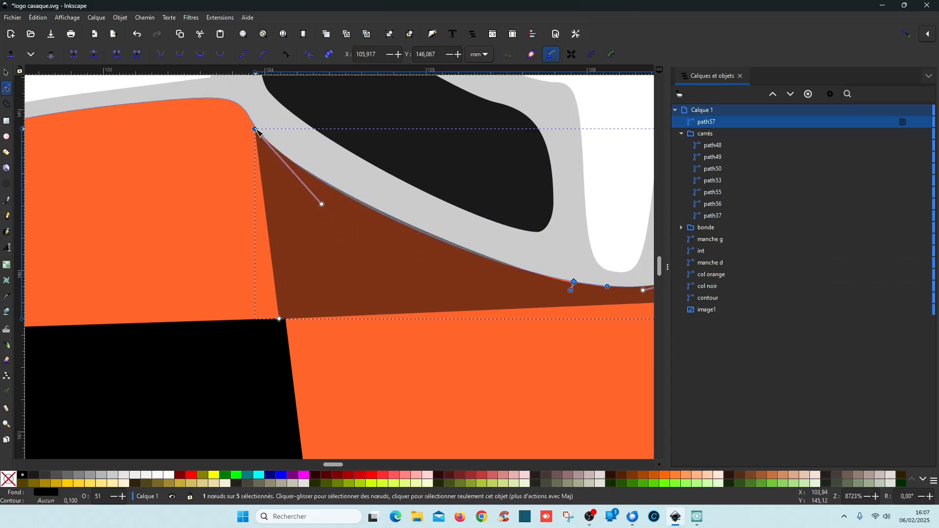
{"action": "left_click_drag", "start_coordinate": [255, 129], "coordinate": [256, 126]}
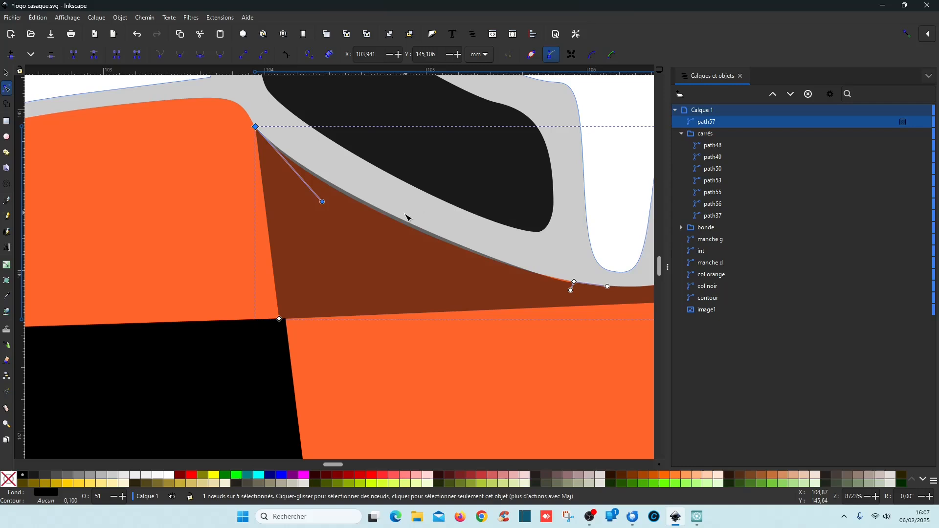
{"action": "left_click_drag", "start_coordinate": [404, 225], "coordinate": [405, 228]}
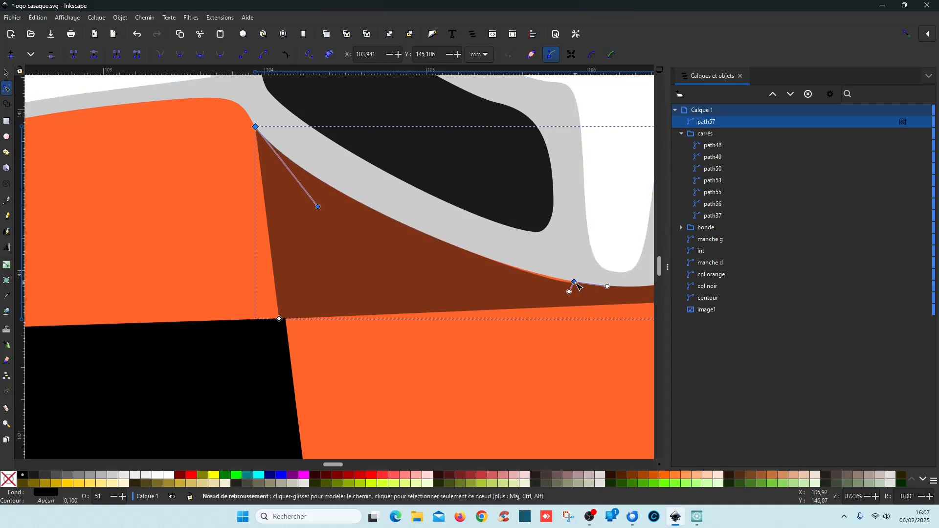
{"action": "left_click_drag", "start_coordinate": [569, 292], "coordinate": [521, 276]}
{"action": "left_click_drag", "start_coordinate": [319, 207], "coordinate": [323, 206]}
Move the piece's upper-right node to about X 106.57, Y 146.05 mm so the short curve meets the collar base.
{"action": "scroll", "coordinate": [515, 317], "scroll_direction": "right", "scroll_amount": 10}
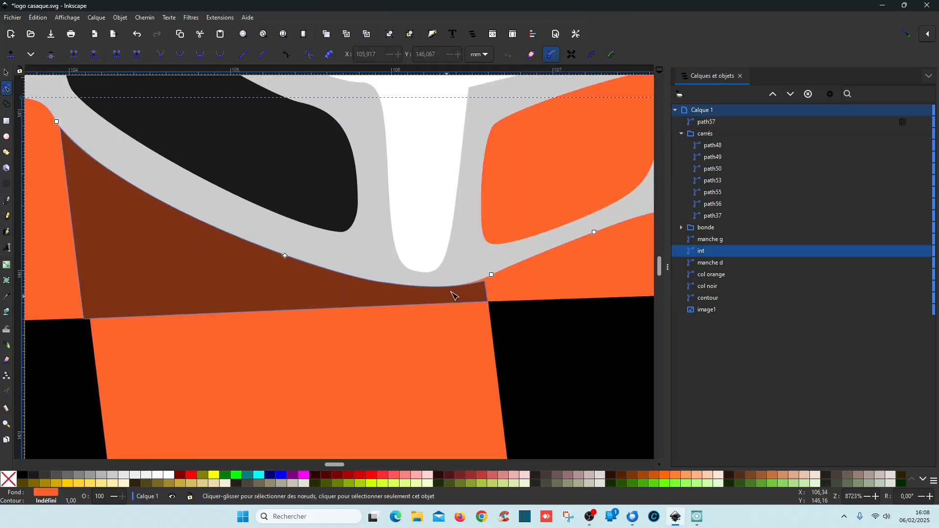
{"action": "key", "text": "Escape"}
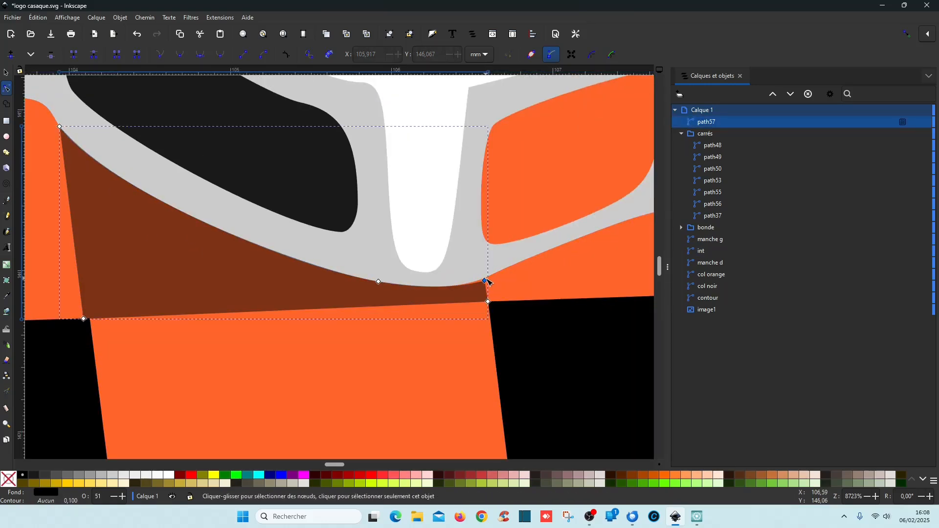
{"action": "left_click", "coordinate": [487, 282]}
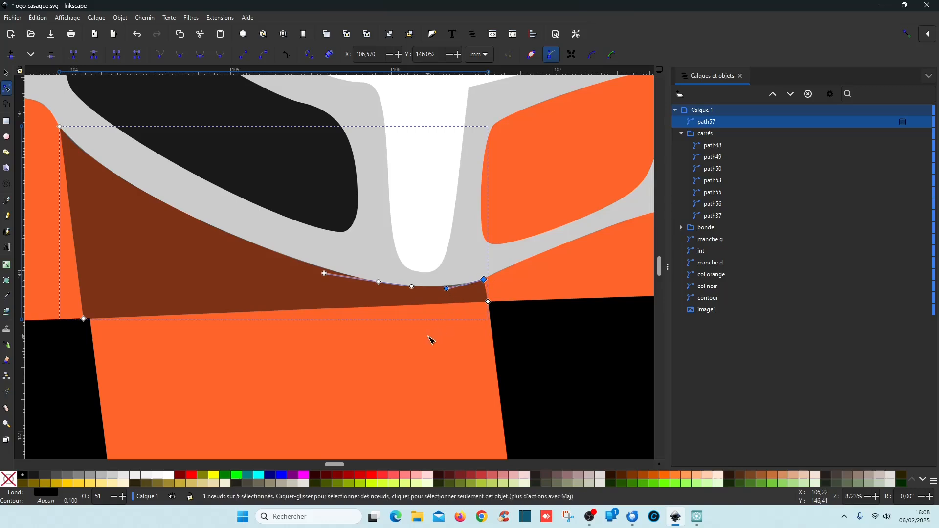
{"action": "left_click", "coordinate": [429, 337]}
{"action": "left_click", "coordinate": [325, 286]}
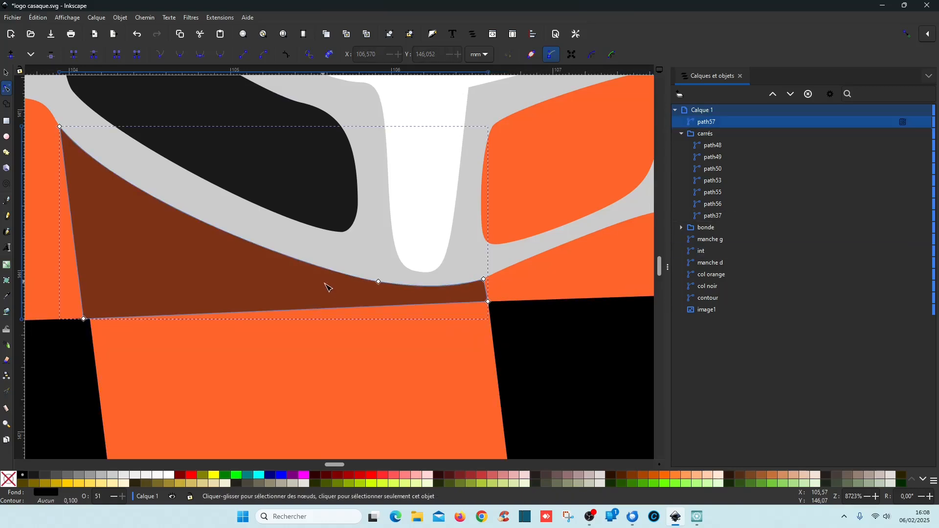
Restore the collar piece's opacity to 100%, save the document and deselect the piece.
{"action": "left_click", "coordinate": [905, 125]}
{"action": "left_click_drag", "start_coordinate": [873, 160], "coordinate": [922, 162]}
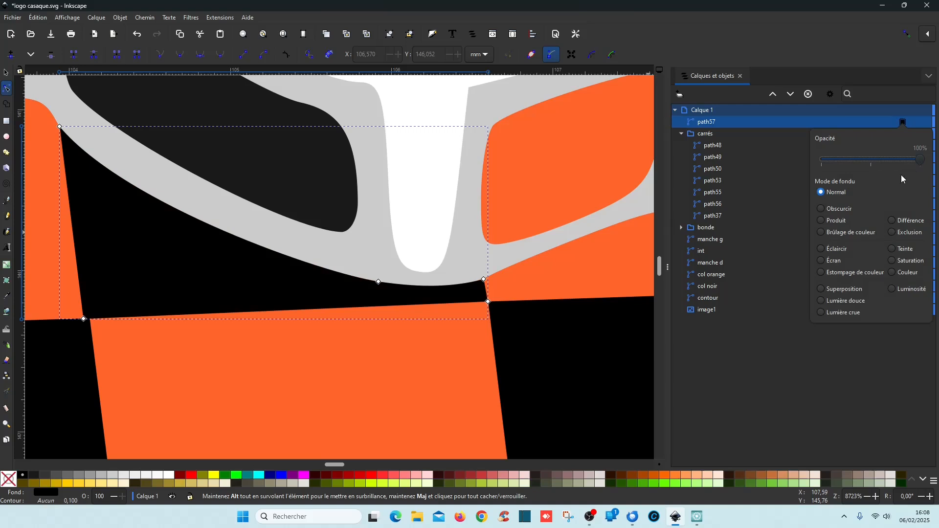
{"action": "key", "text": "ctrl+s"}
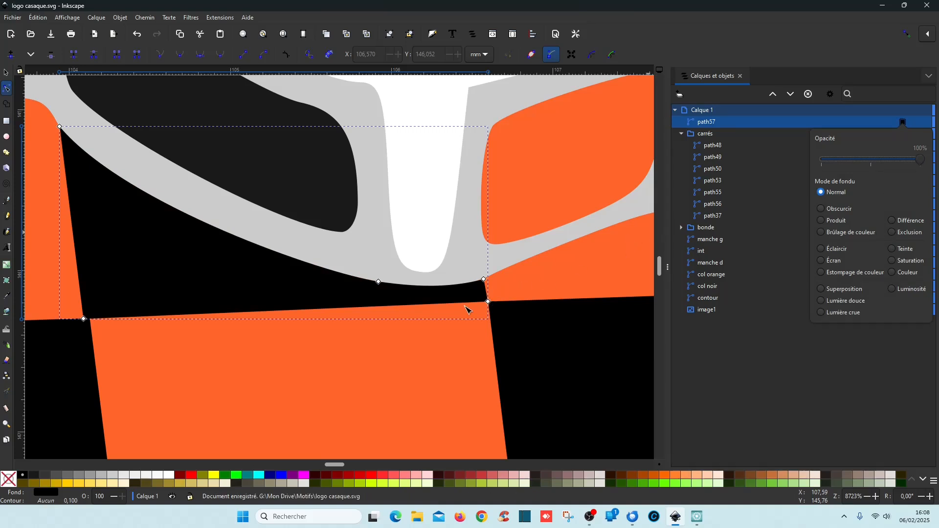
{"action": "left_click", "coordinate": [389, 339]}
{"action": "scroll", "coordinate": [390, 339], "scroll_direction": "down", "scroll_amount": 5}
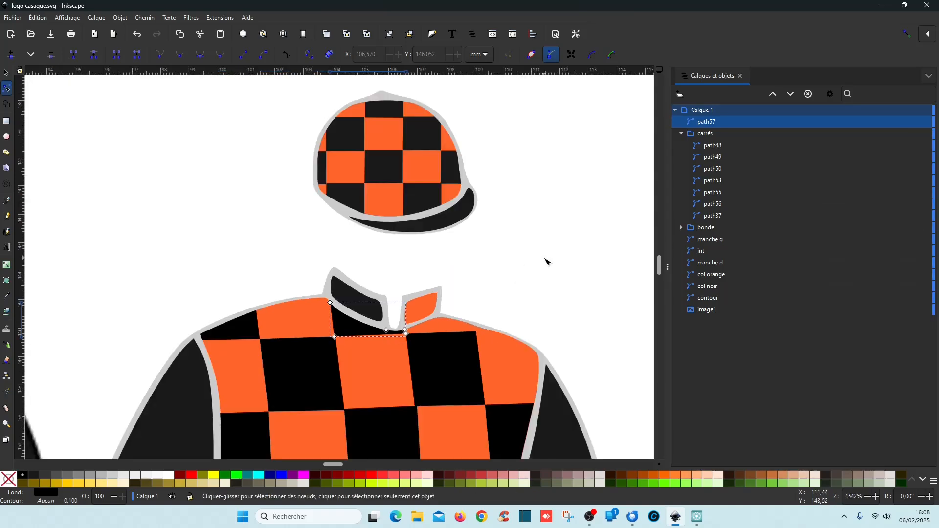
{"action": "left_click", "coordinate": [547, 259]}
Draw a circle with a radius of about 0.218 mm over the lowest white button of the reference silk.
{"action": "scroll", "coordinate": [548, 259], "scroll_direction": "down", "scroll_amount": 2}
{"action": "scroll", "coordinate": [547, 260], "scroll_direction": "down", "scroll_amount": 3}
{"action": "scroll", "coordinate": [550, 261], "scroll_direction": "up", "scroll_amount": 2}
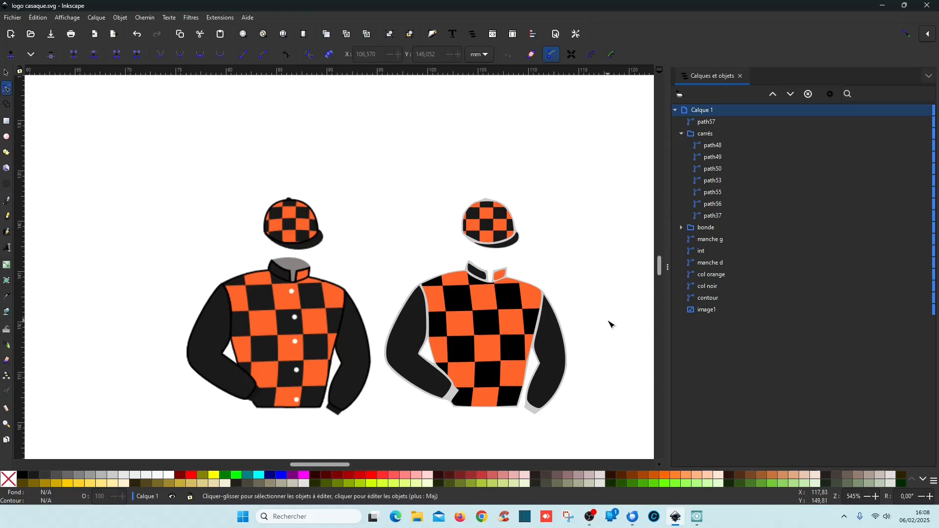
{"action": "scroll", "coordinate": [318, 386], "scroll_direction": "up", "scroll_amount": 4}
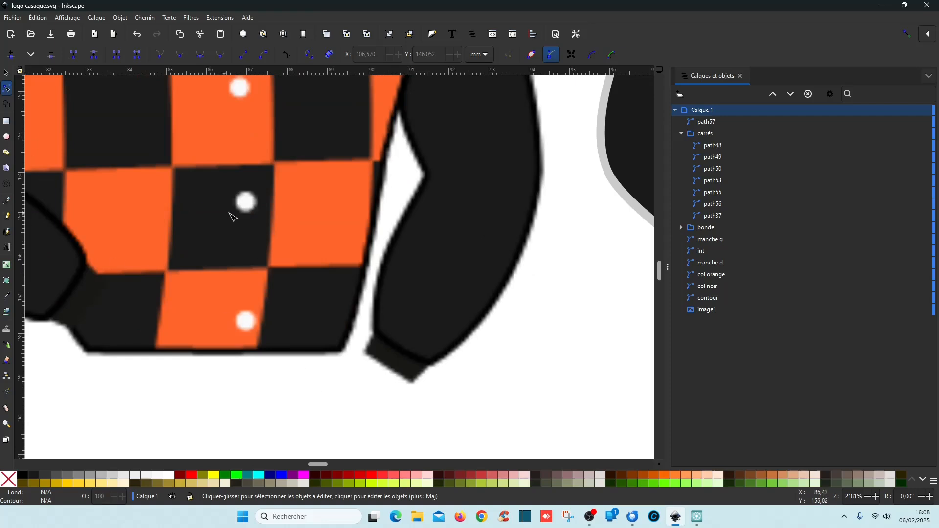
{"action": "scroll", "coordinate": [322, 309], "scroll_direction": "down", "scroll_amount": 5}
{"action": "scroll", "coordinate": [323, 310], "scroll_direction": "up", "scroll_amount": 1}
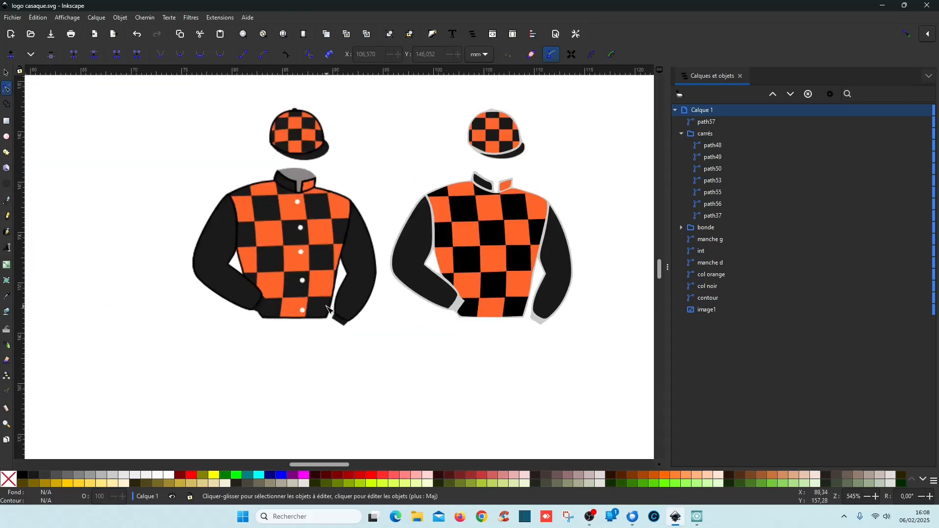
{"action": "left_click", "coordinate": [3, 139]}
{"action": "scroll", "coordinate": [310, 317], "scroll_direction": "up", "scroll_amount": 8}
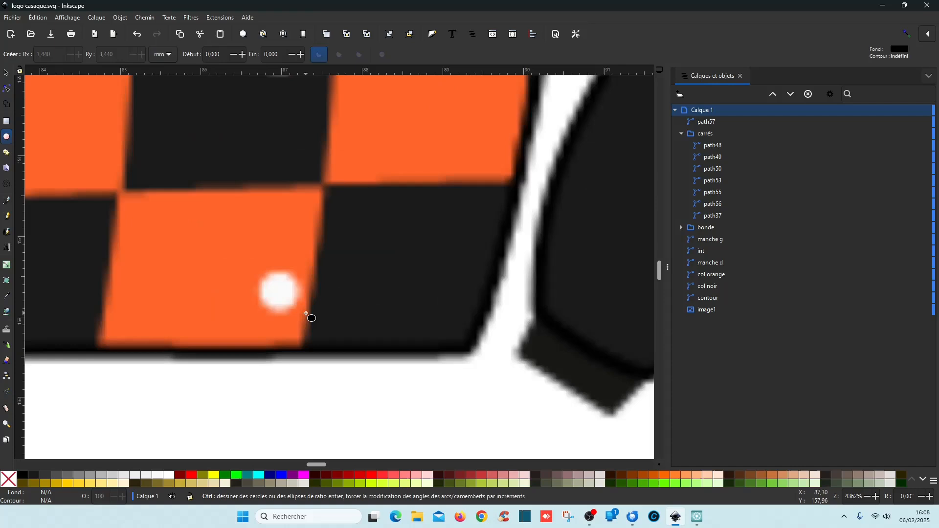
{"action": "left_click_drag", "start_coordinate": [253, 269], "coordinate": [299, 306]}
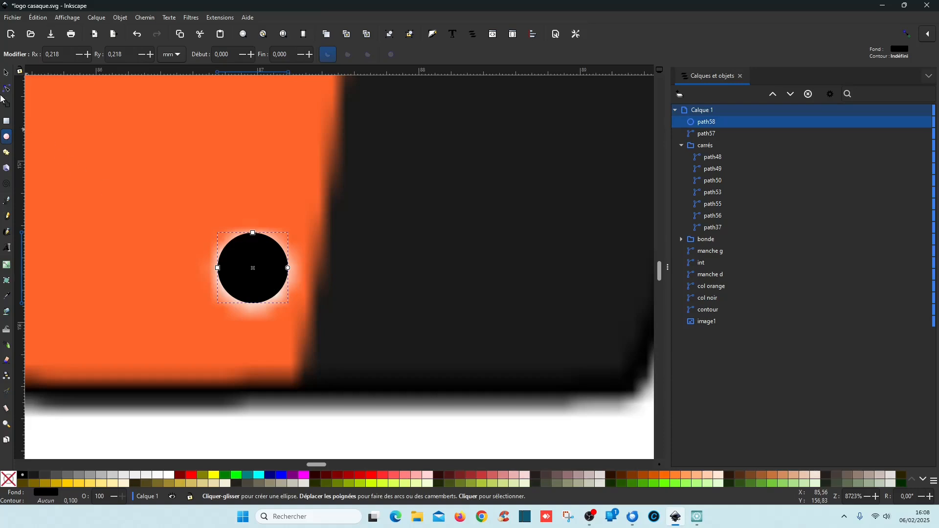
Centre the circle on the reference button and enlarge it proportionally to about 0.479 mm wide.
{"action": "left_click", "coordinate": [8, 73]}
{"action": "mouse_move", "coordinate": [256, 278]}
{"action": "left_mouse_down"}
{"action": "mouse_move", "coordinate": [258, 319]}
{"action": "mouse_move", "coordinate": [257, 280]}
{"action": "left_mouse_up"}
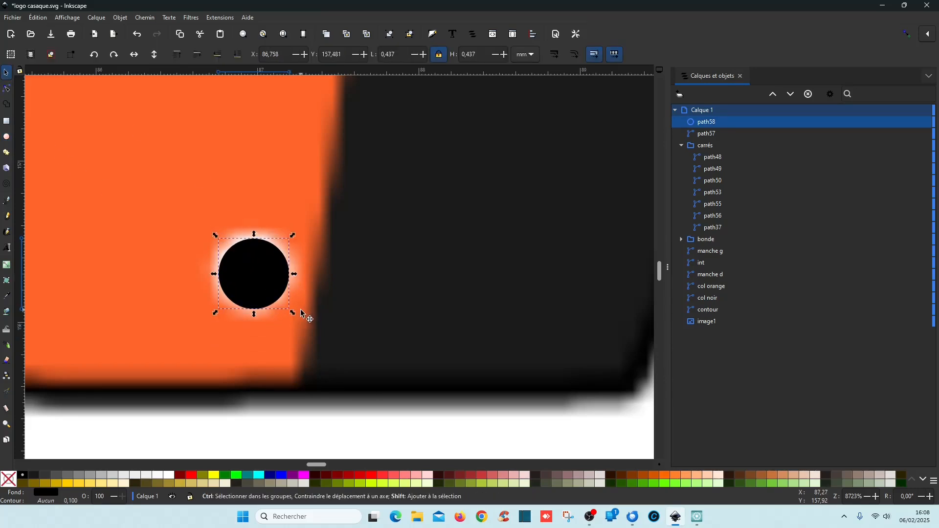
{"action": "left_click_drag", "start_coordinate": [293, 314], "coordinate": [297, 317]}
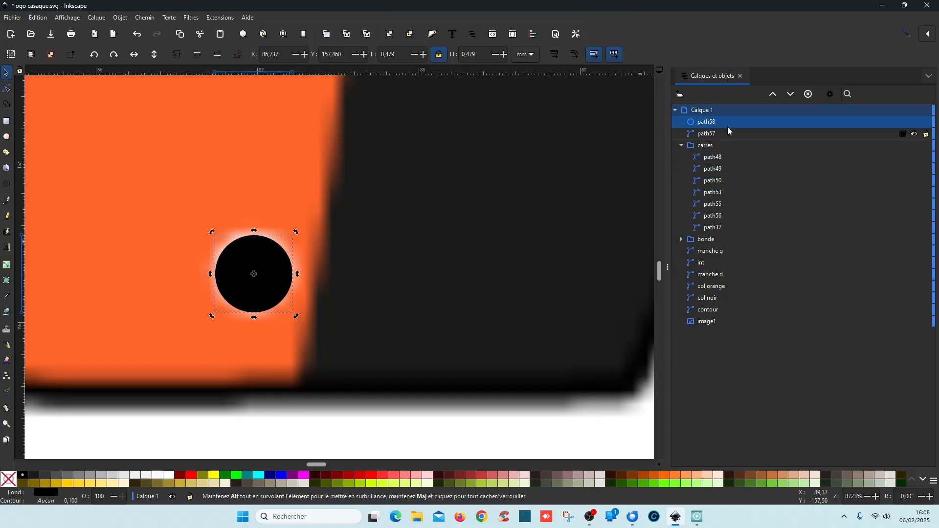
Move the collar piece path57 into the carrés group and collapse the group.
{"action": "left_click_drag", "start_coordinate": [697, 134], "coordinate": [757, 155]}
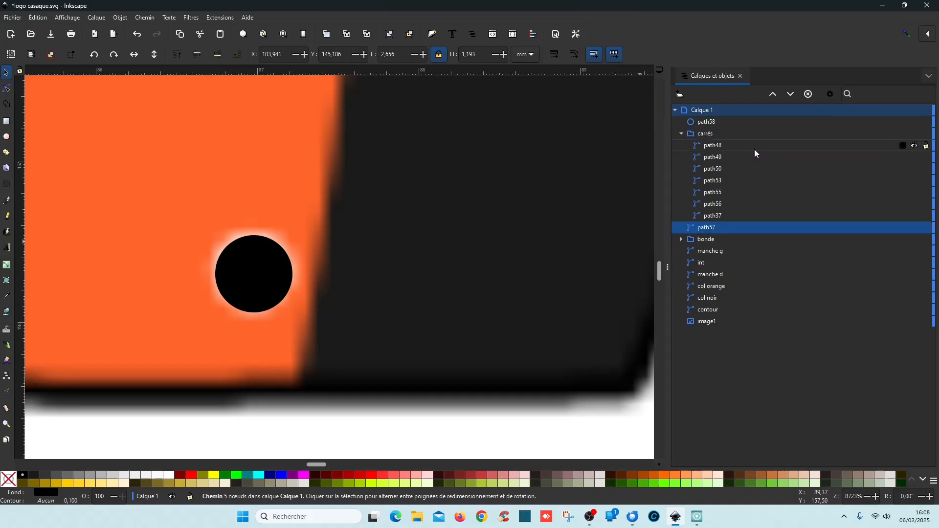
{"action": "left_click_drag", "start_coordinate": [707, 227], "coordinate": [783, 147]}
{"action": "left_click", "coordinate": [681, 134]}
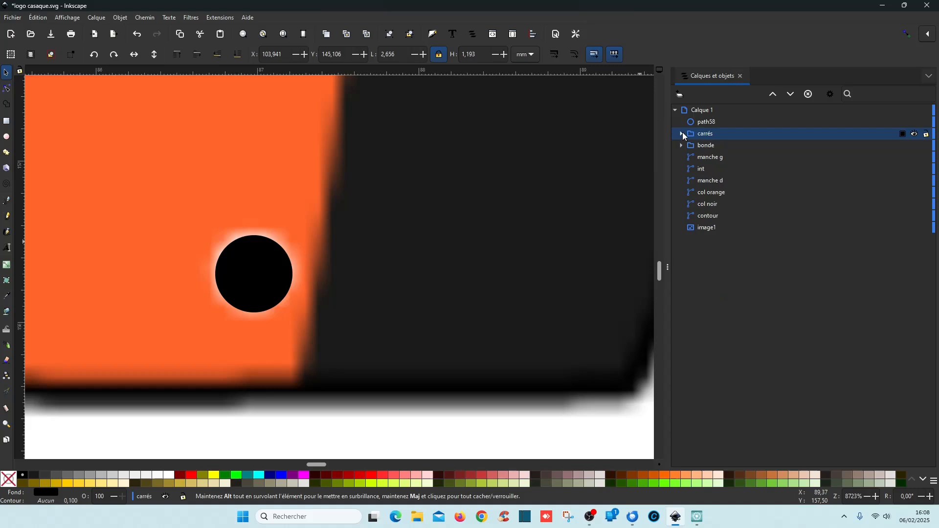
Convert the button circle to a path and fill it with white.
{"action": "left_click", "coordinate": [715, 123]}
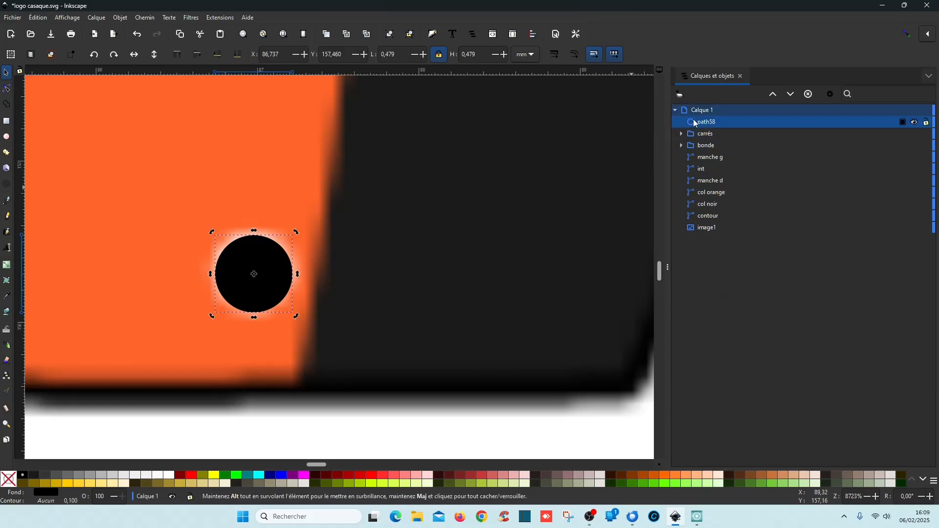
{"action": "left_click", "coordinate": [146, 18]}
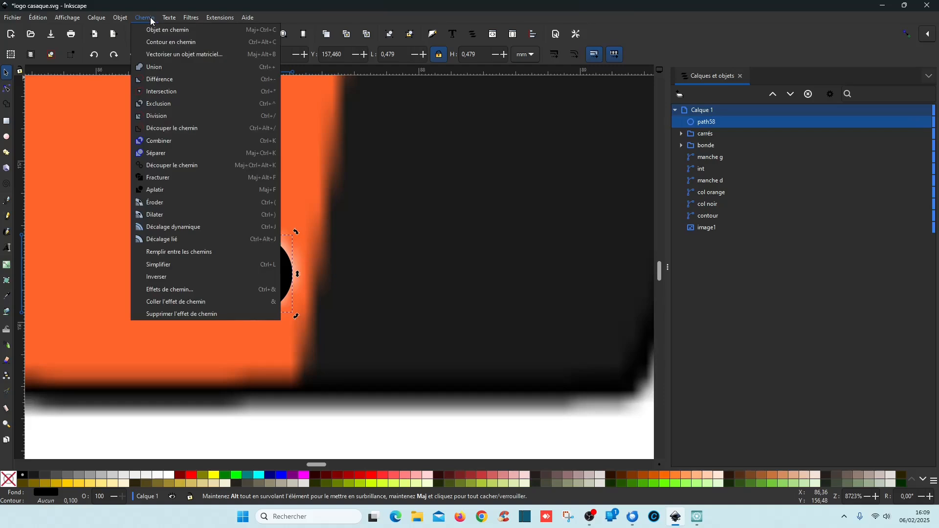
{"action": "left_click", "coordinate": [165, 30]}
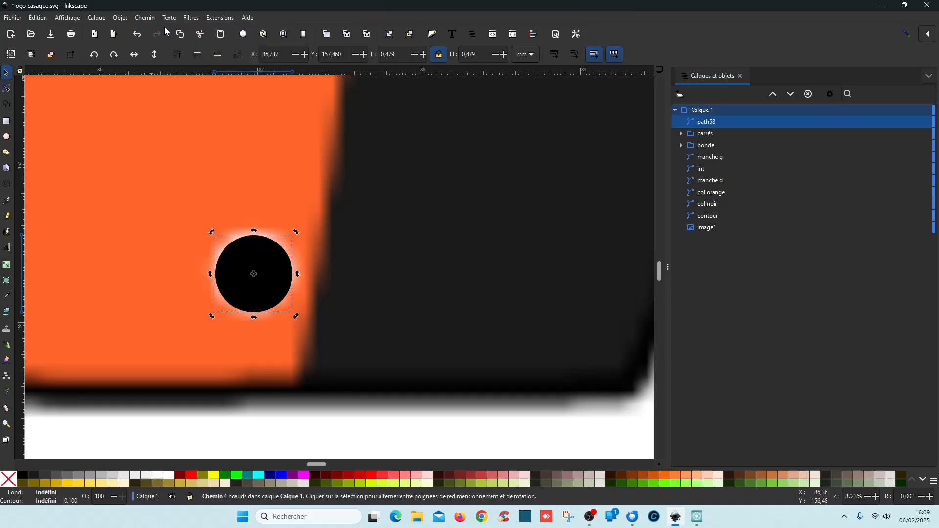
{"action": "scroll", "coordinate": [269, 265], "scroll_direction": "down", "scroll_amount": 4}
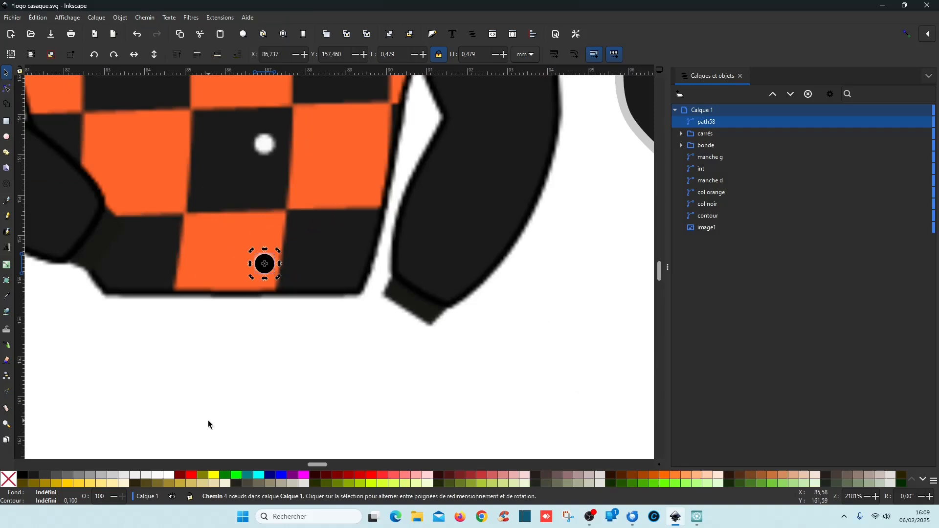
{"action": "left_click", "coordinate": [169, 476]}
{"action": "scroll", "coordinate": [343, 263], "scroll_direction": "down", "scroll_amount": 2}
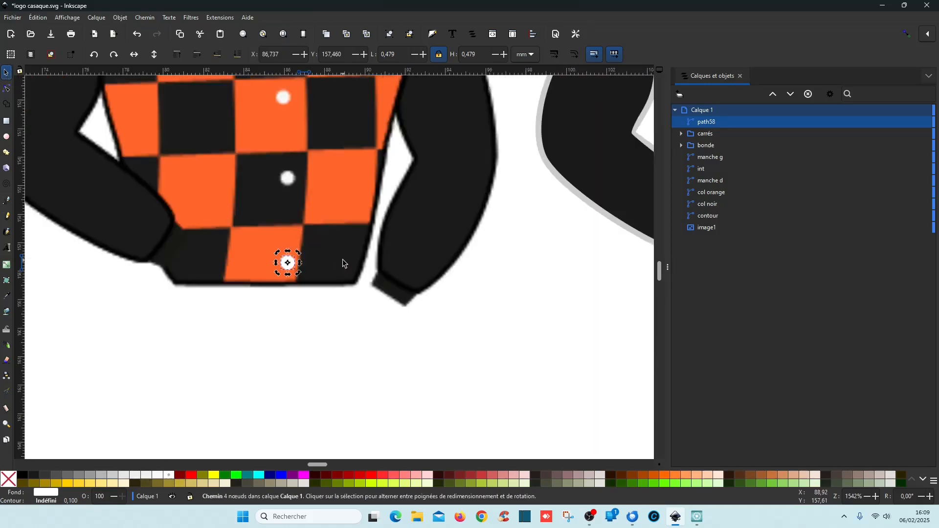
Stamp four copies of the white circle over the reference buttons from bottom upward and place the original on the topmost button.
{"action": "scroll", "coordinate": [343, 263], "scroll_direction": "up", "scroll_amount": 4}
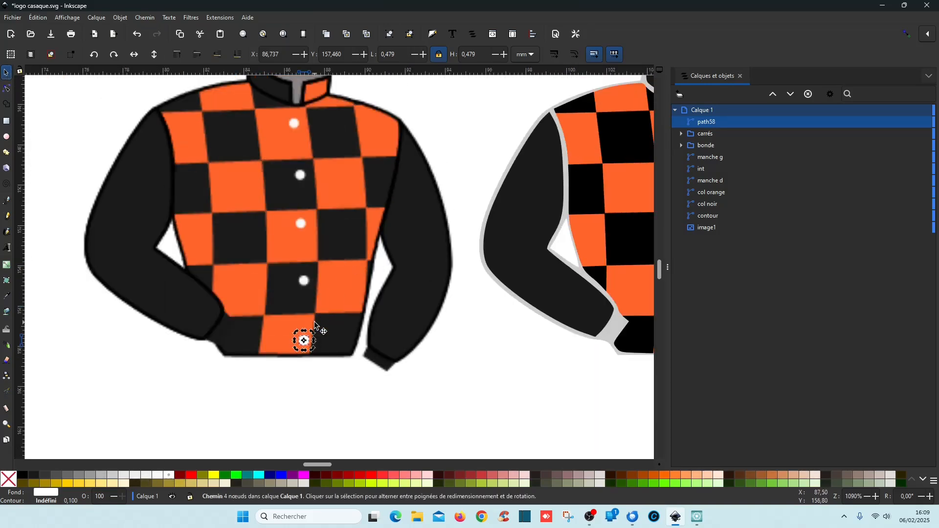
{"action": "scroll", "coordinate": [343, 322], "scroll_direction": "down", "scroll_amount": 1}
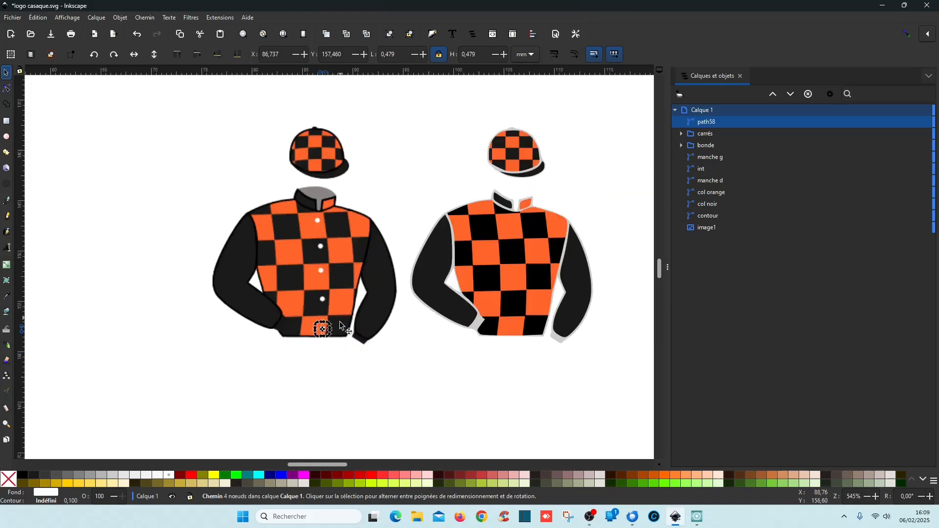
{"action": "scroll", "coordinate": [345, 324], "scroll_direction": "up", "scroll_amount": 2}
{"action": "left_click_drag", "start_coordinate": [279, 266], "coordinate": [268, 148]}
{"action": "key", "text": "space"}
{"action": "key", "text": "space"}
{"action": "scroll", "coordinate": [278, 91], "scroll_direction": "up", "scroll_amount": 15}
{"action": "key", "text": "space"}
{"action": "key", "text": "space"}
{"action": "scroll", "coordinate": [380, 226], "scroll_direction": "down", "scroll_amount": 4}
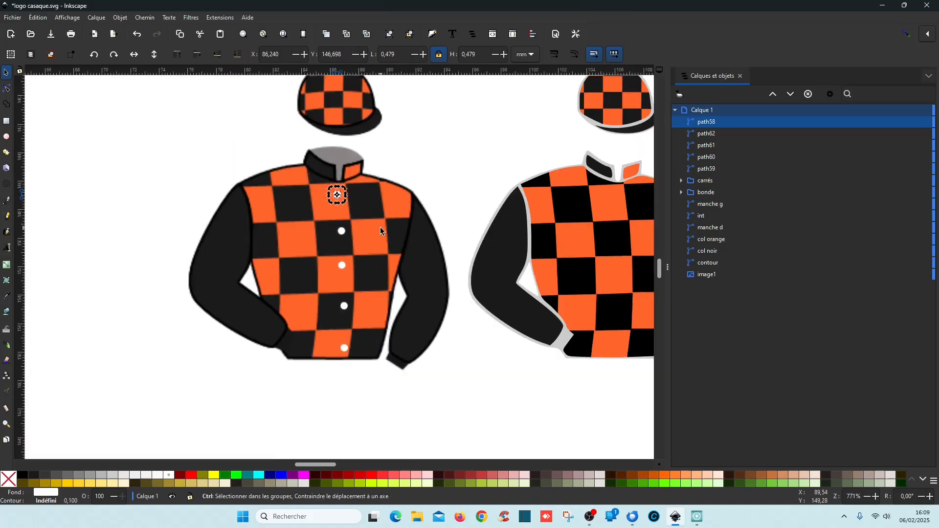
Nudge the lowest button copy to about X 86.75, Y 157.46 mm, centred on the reference button.
{"action": "scroll", "coordinate": [337, 346], "scroll_direction": "up", "scroll_amount": 6}
{"action": "left_click", "coordinate": [360, 362]}
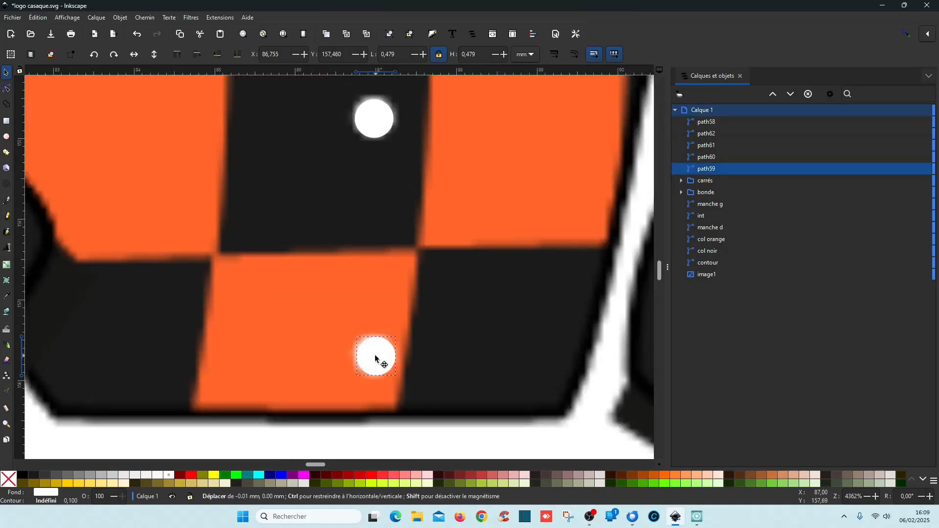
{"action": "scroll", "coordinate": [377, 254], "scroll_direction": "up", "scroll_amount": 3}
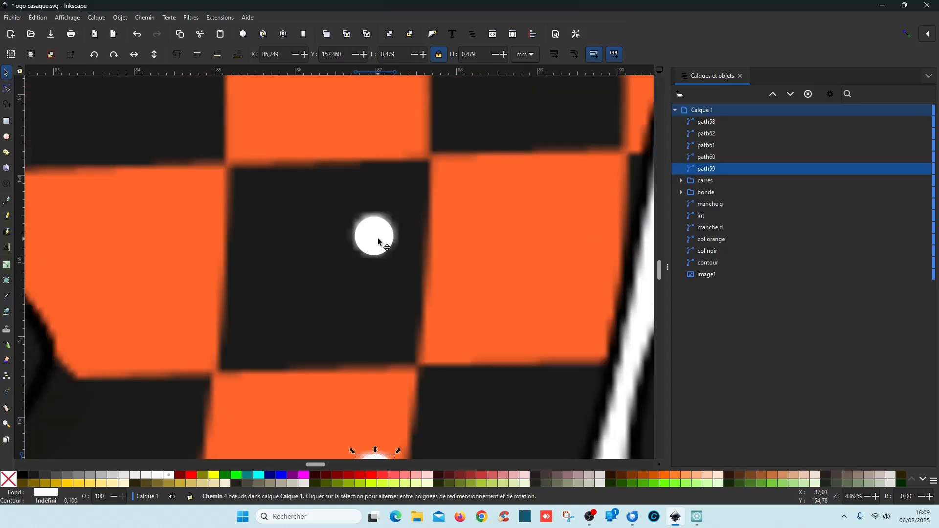
Nudge the second-lowest button copy to about X 86.74, Y 154.50 mm, centred on the reference button.
{"action": "mouse_move", "coordinate": [378, 241]}
{"action": "left_mouse_down"}
{"action": "mouse_move", "coordinate": [383, 230]}
{"action": "mouse_move", "coordinate": [379, 239]}
{"action": "left_mouse_up"}
{"action": "scroll", "coordinate": [414, 226], "scroll_direction": "up", "scroll_amount": 4}
{"action": "scroll", "coordinate": [388, 222], "scroll_direction": "down", "scroll_amount": 4}
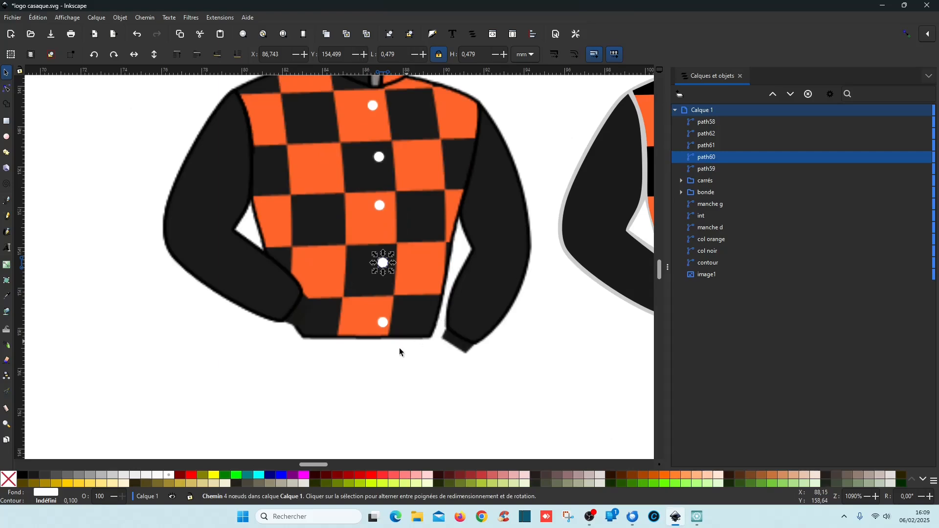
Group the five white button circles and name the group "rond blanc".
{"action": "scroll", "coordinate": [416, 372], "scroll_direction": "up", "scroll_amount": 1}
{"action": "left_click_drag", "start_coordinate": [397, 406], "coordinate": [338, 132]}
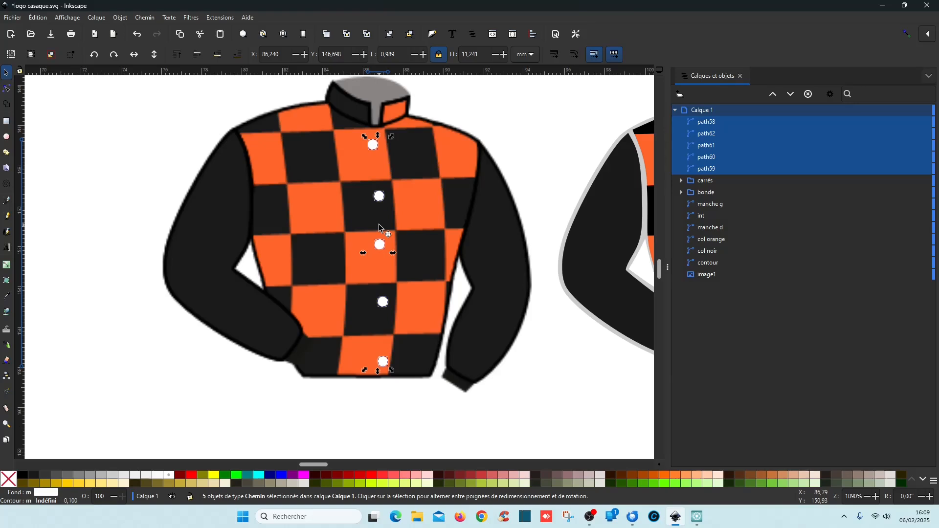
{"action": "key", "text": "ctrl+g"}
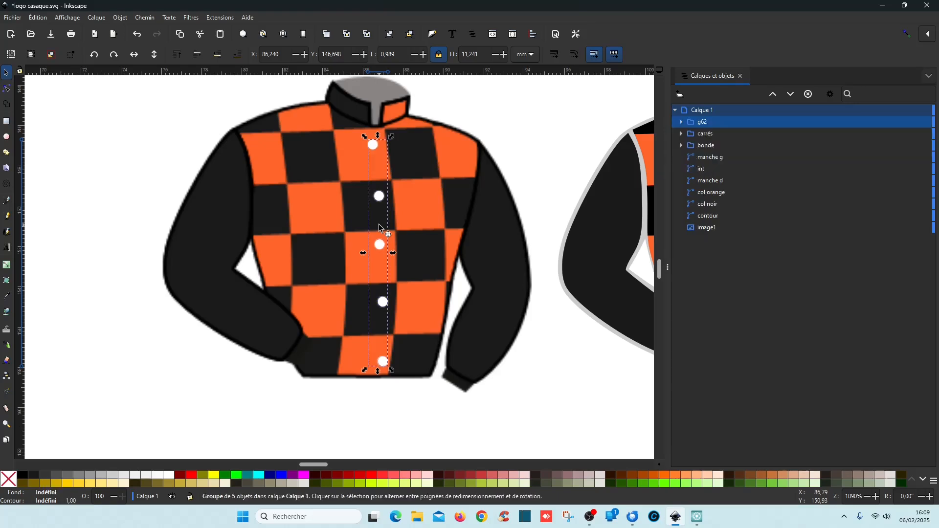
{"action": "double_click", "coordinate": [724, 120]}
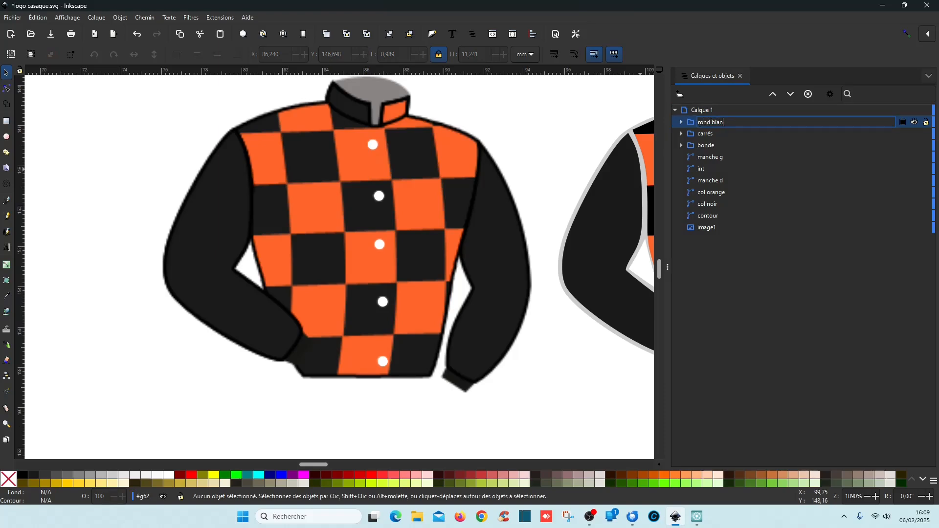
{"action": "key", "text": "Return"}
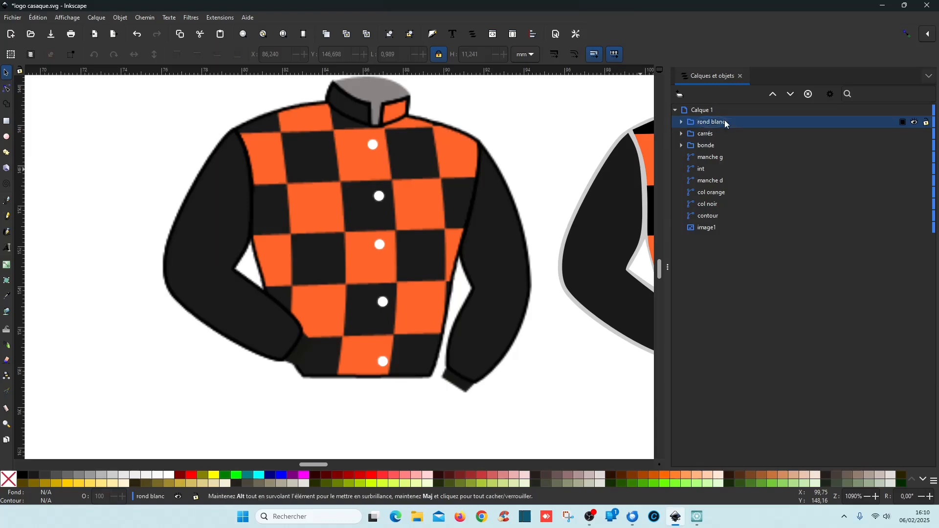
Move the rond blanc group horizontally onto the traced jacket's centre column, to about X 105.92, Y 146.70 mm.
{"action": "left_click", "coordinate": [728, 125]}
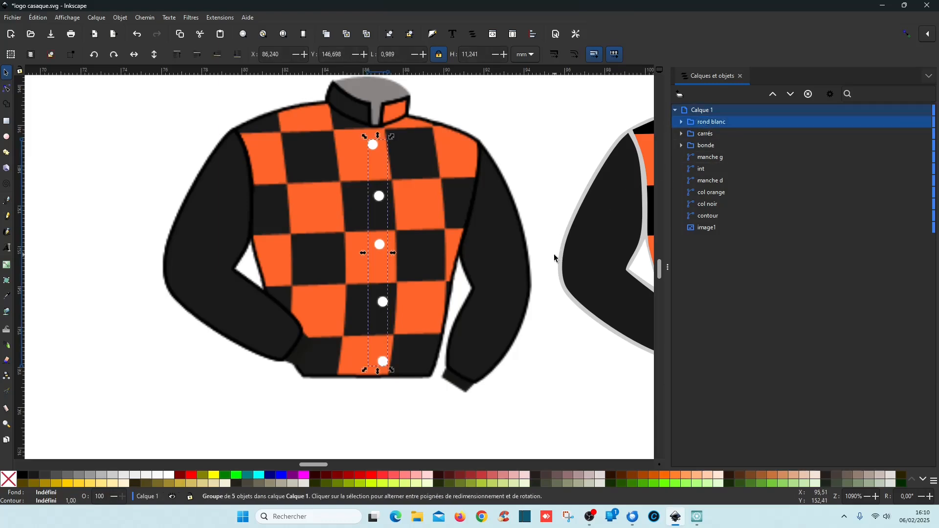
{"action": "scroll", "coordinate": [554, 254], "scroll_direction": "right", "scroll_amount": 4}
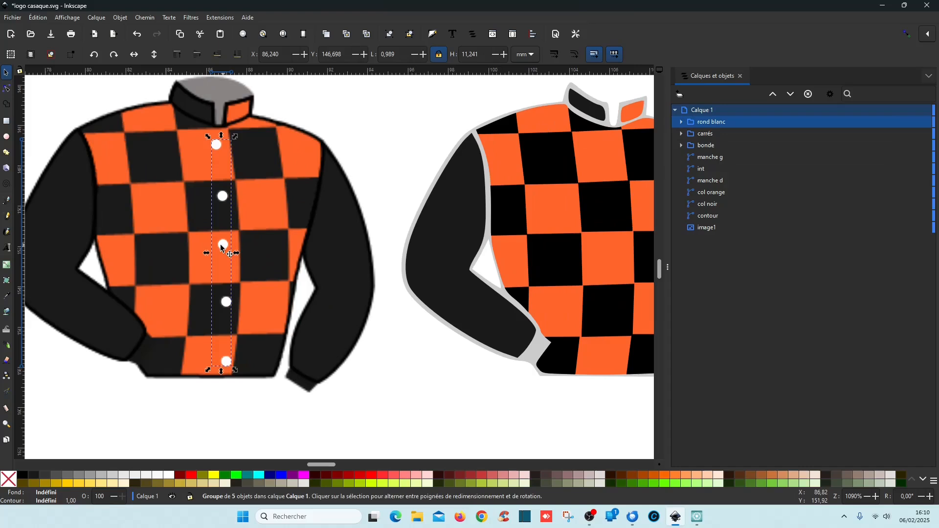
{"action": "left_click_drag", "start_coordinate": [223, 245], "coordinate": [625, 242]}
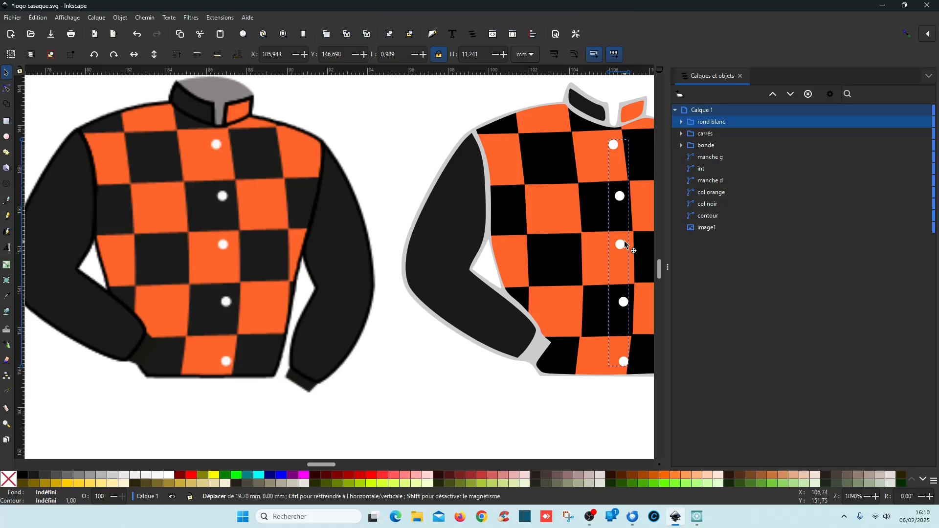
{"action": "left_click_drag", "start_coordinate": [626, 245], "coordinate": [625, 245]}
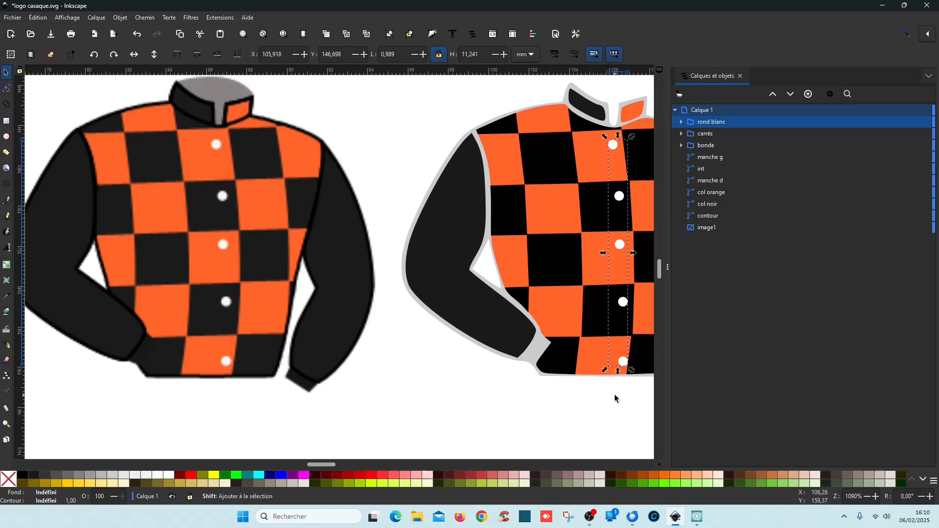
Shift only the lowest button in the rond blanc group horizontally to about X 106.28 mm and compare it with the reference image.
{"action": "scroll", "coordinate": [615, 394], "scroll_direction": "right", "scroll_amount": 3}
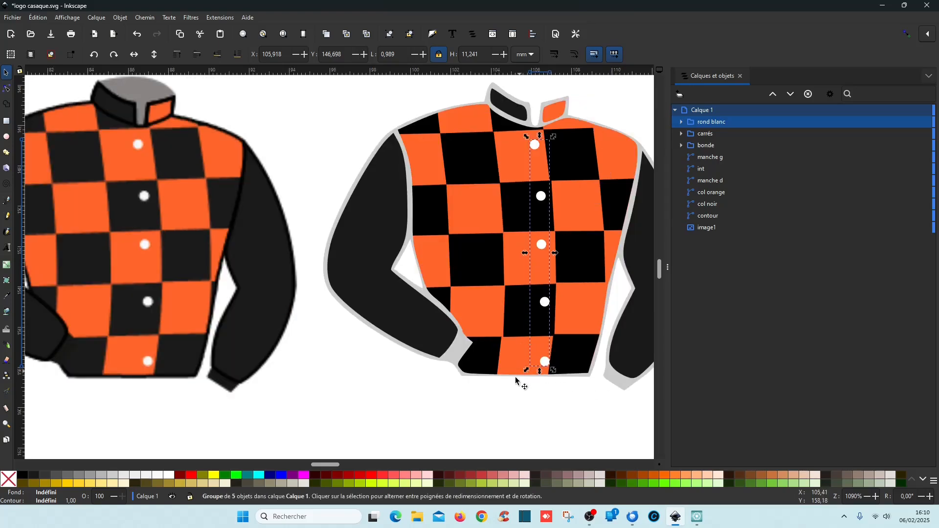
{"action": "left_click", "coordinate": [513, 394]}
{"action": "left_click", "coordinate": [548, 364]}
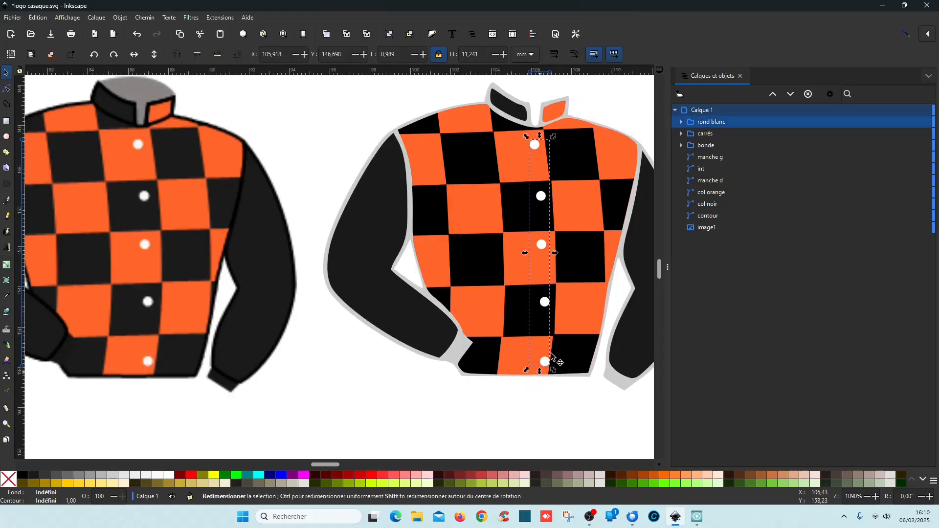
{"action": "left_click", "coordinate": [681, 123]}
{"action": "left_click", "coordinate": [723, 180]}
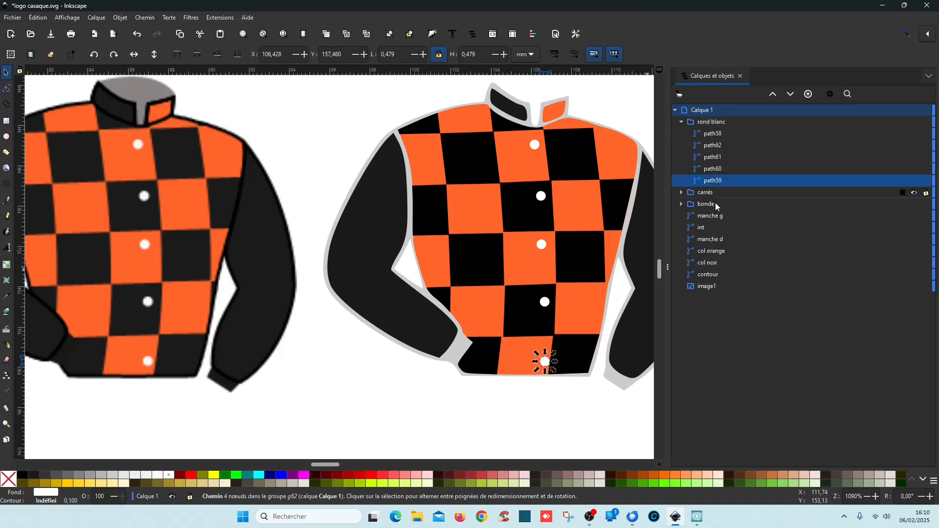
{"action": "left_click_drag", "start_coordinate": [544, 366], "coordinate": [543, 365]}
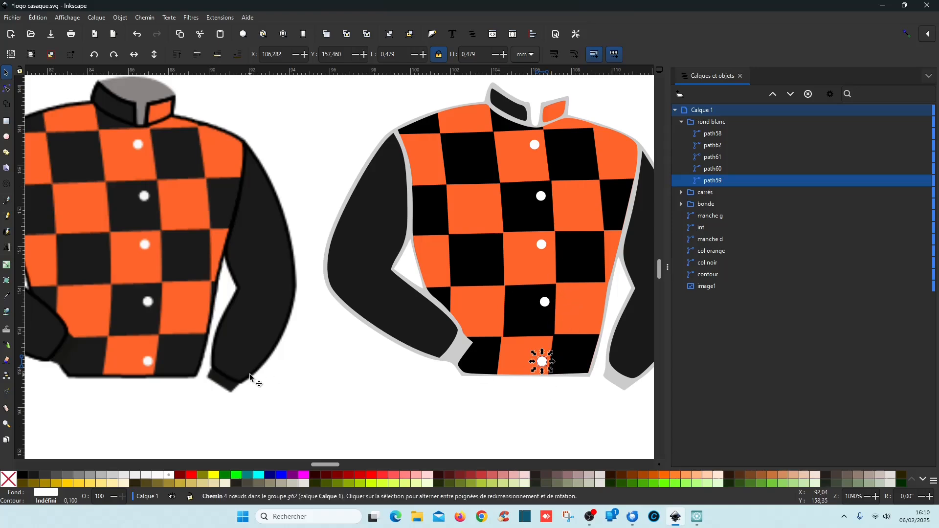
{"action": "scroll", "coordinate": [149, 344], "scroll_direction": "up", "scroll_amount": 4}
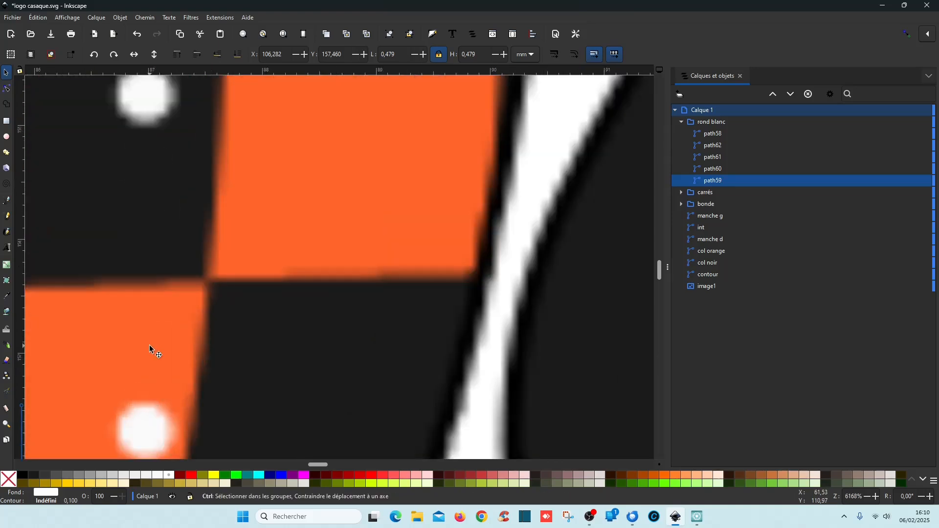
{"action": "scroll", "coordinate": [149, 345], "scroll_direction": "down", "scroll_amount": 5}
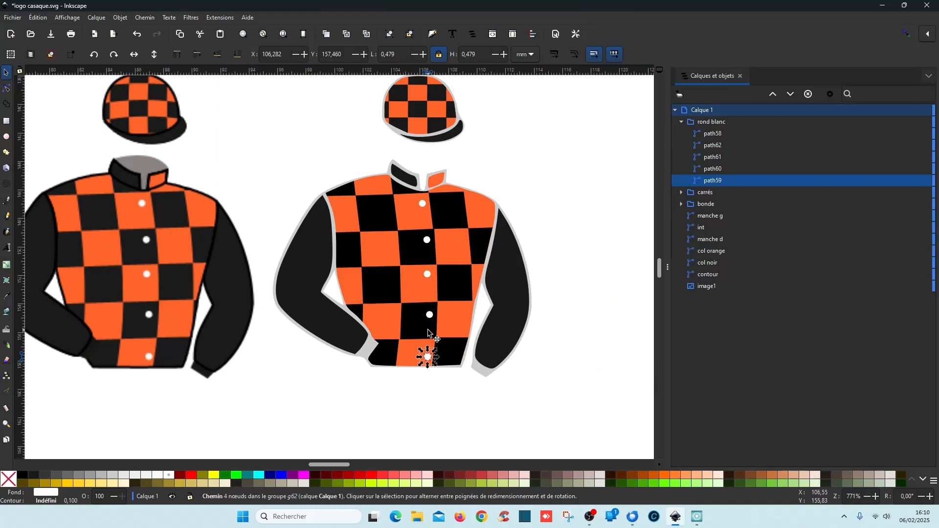
Shift the second-lowest button in the rond blanc group horizontally to about X 106.29 mm and save the document.
{"action": "left_click", "coordinate": [465, 327]}
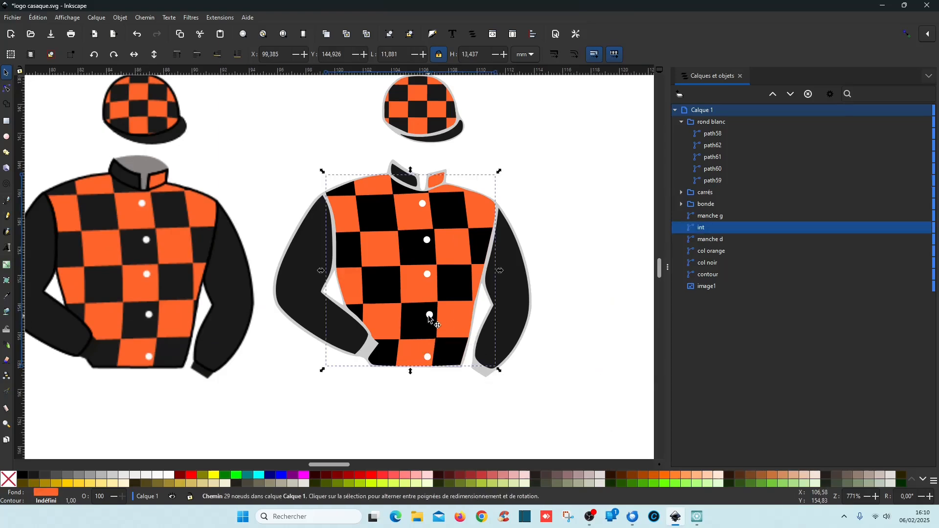
{"action": "left_click", "coordinate": [431, 318]}
{"action": "left_click", "coordinate": [718, 171]}
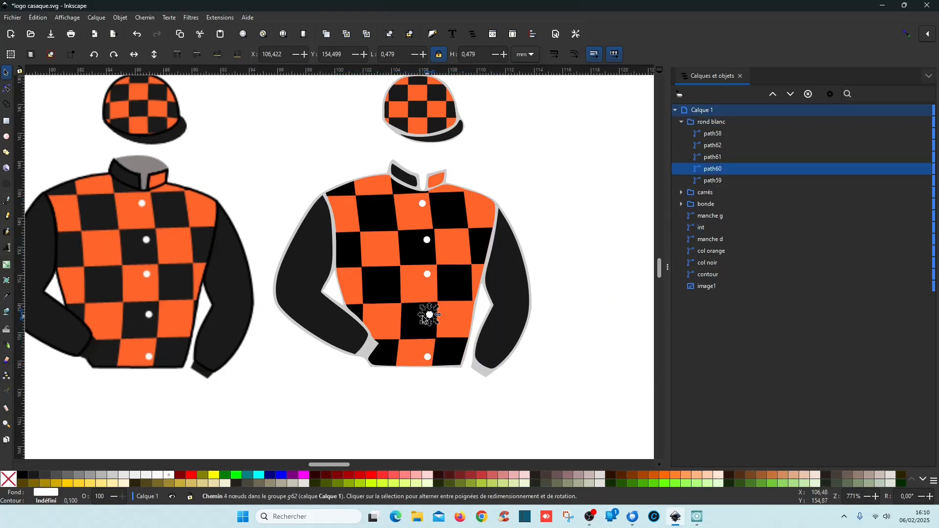
{"action": "left_click_drag", "start_coordinate": [429, 318], "coordinate": [427, 318]}
{"action": "left_click", "coordinate": [546, 341]}
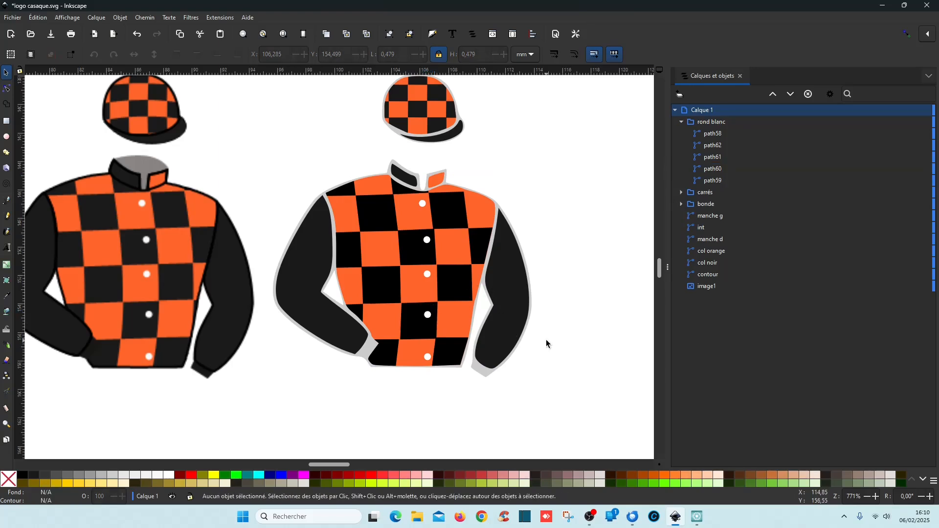
{"action": "key", "text": "ctrl+s"}
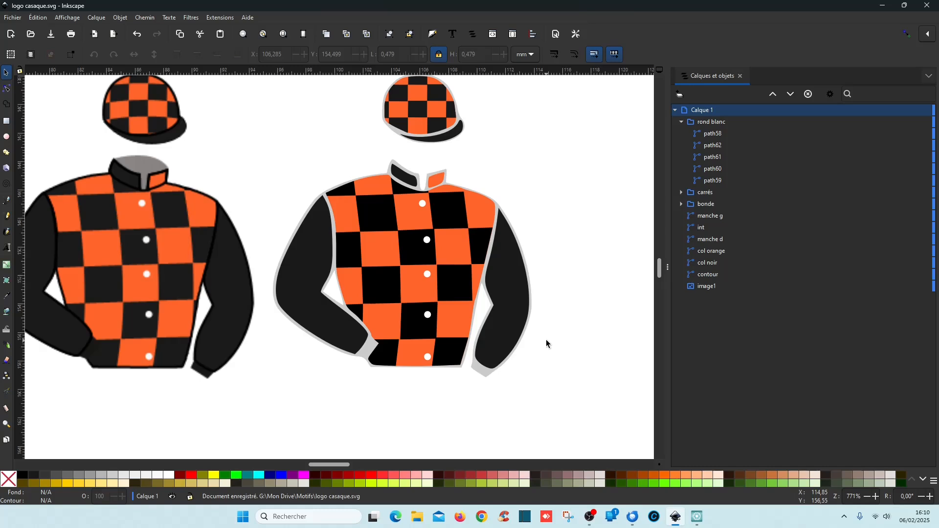
Collapse the rond blanc group and check the contour, col noir and carrés objects and the contents of the bonde group.
{"action": "left_click", "coordinate": [682, 123]}
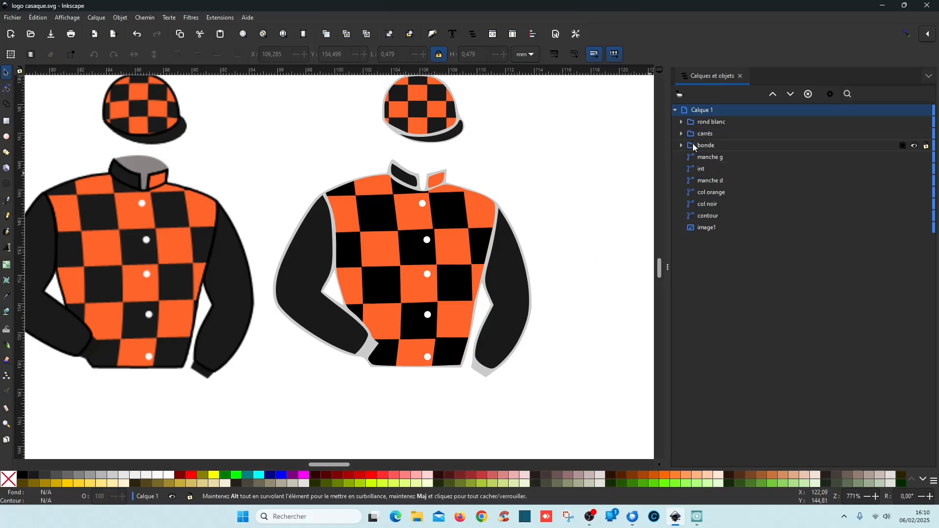
{"action": "left_click", "coordinate": [717, 218]}
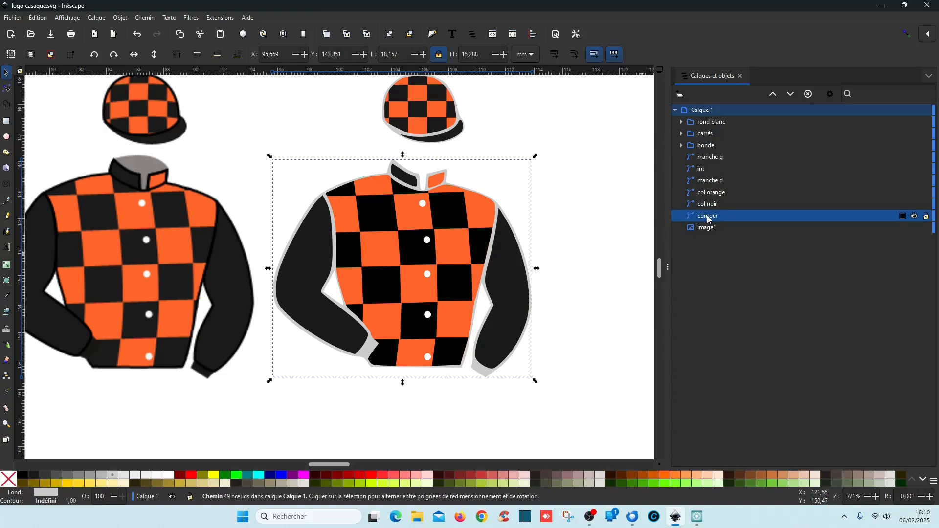
{"action": "left_click", "coordinate": [711, 206]}
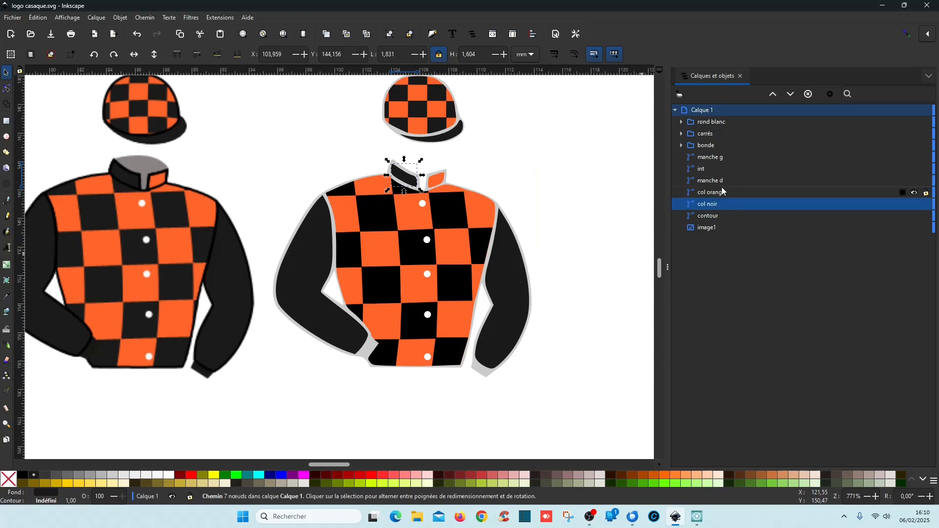
{"action": "left_click", "coordinate": [705, 133]}
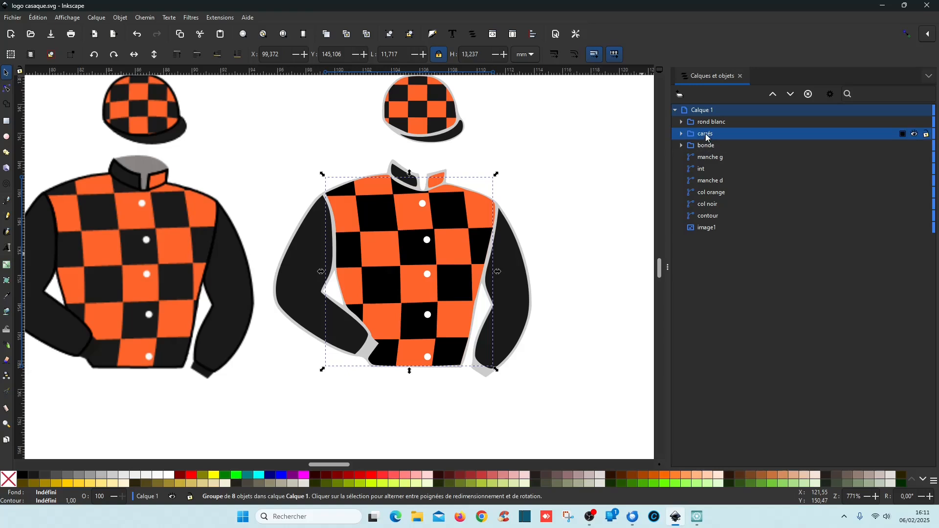
{"action": "left_click_drag", "start_coordinate": [707, 137], "coordinate": [747, 137]}
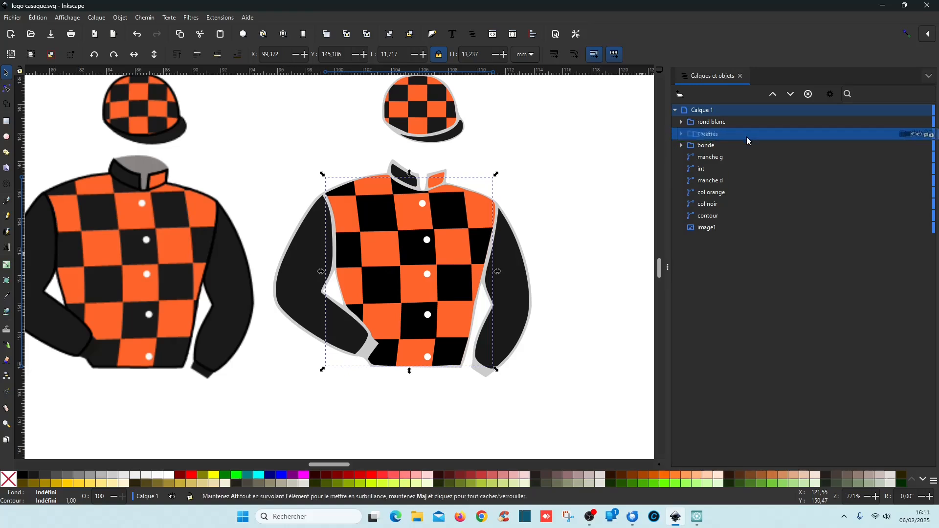
{"action": "left_click", "coordinate": [683, 145]}
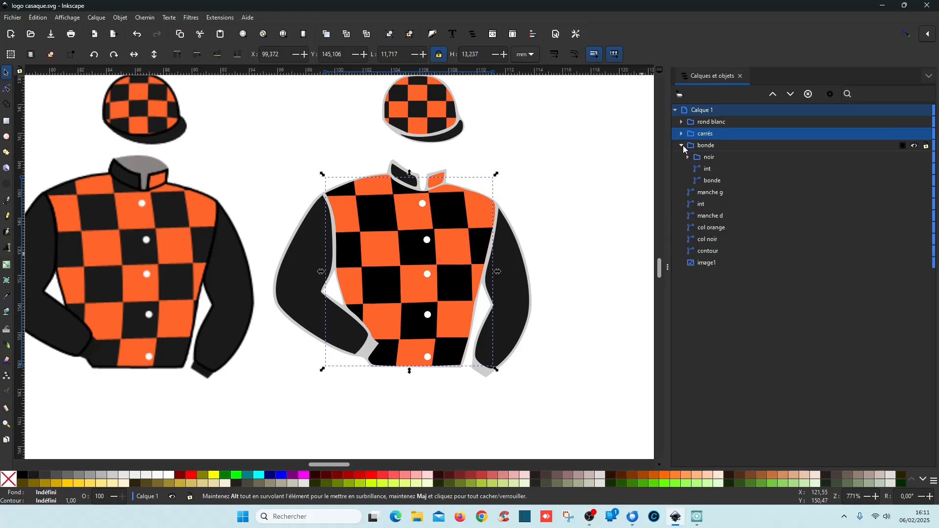
Rename the carrés group as "noir veste".
{"action": "double_click", "coordinate": [719, 134]}
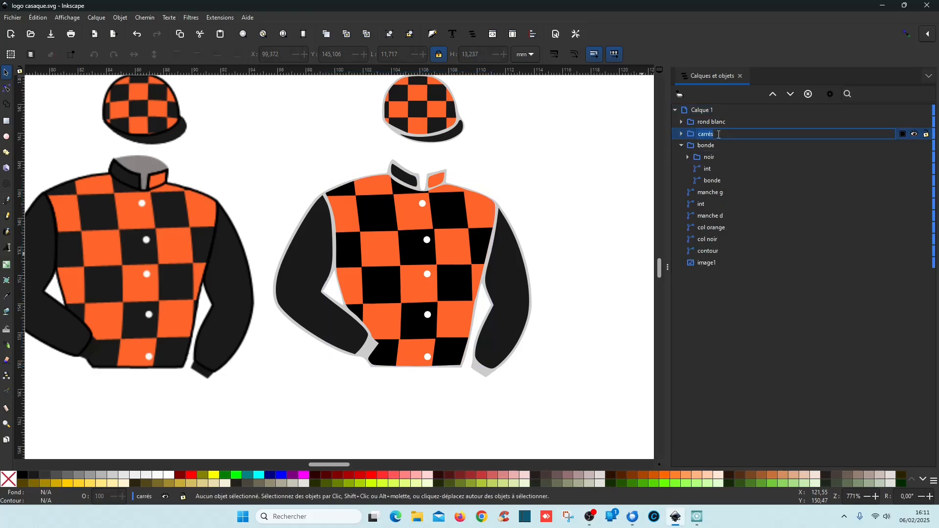
{"action": "type", "text": "noir"}
{"action": "key", "text": "Return"}
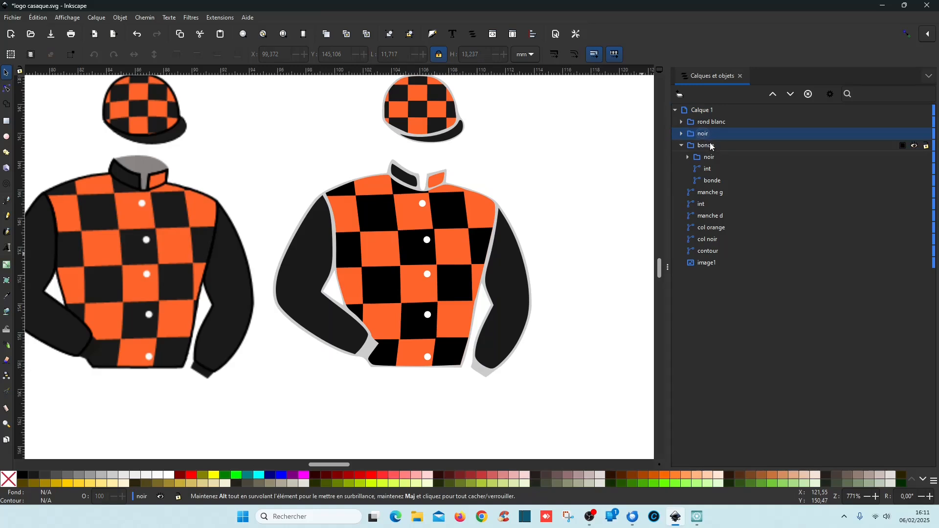
{"action": "left_click", "coordinate": [707, 133]}
{"action": "double_click", "coordinate": [716, 133]}
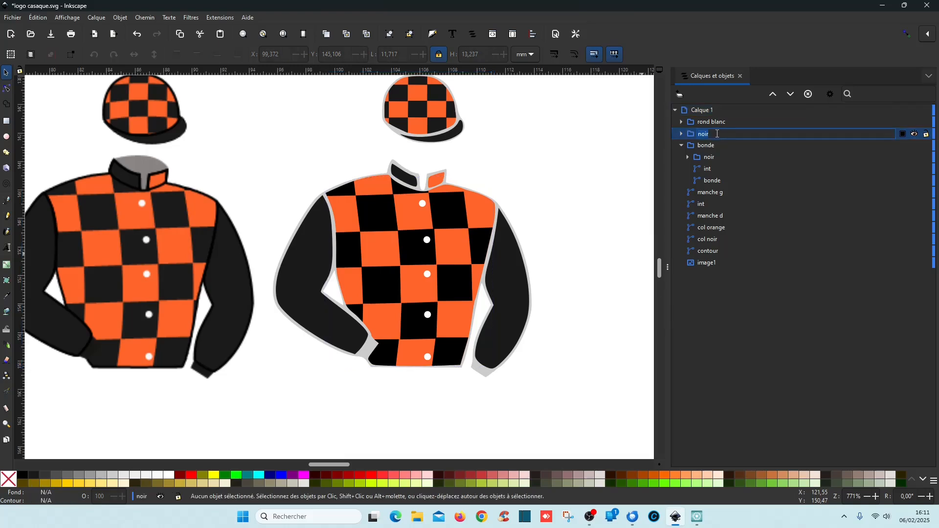
{"action": "type", "text": "veste"}
{"action": "key", "text": "Return"}
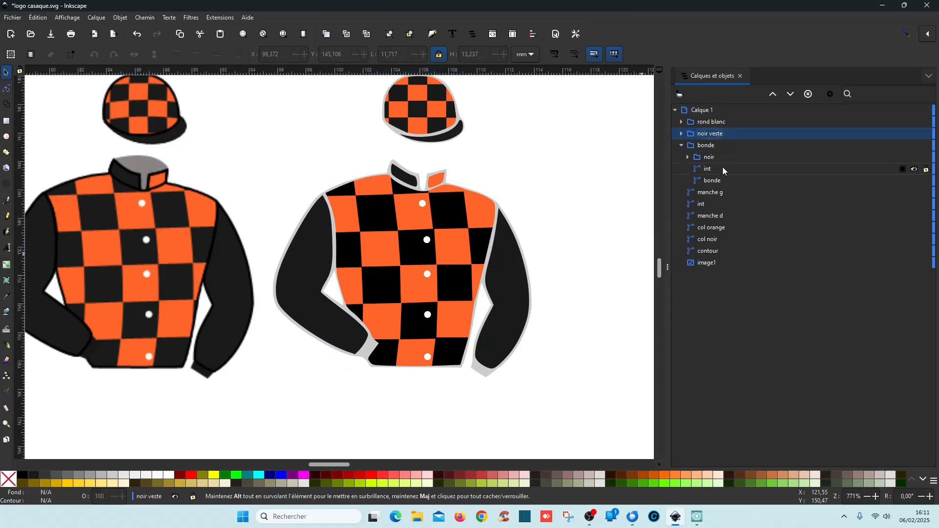
Rename the noir group inside bonde as "noir casque".
{"action": "left_click", "coordinate": [716, 157]}
{"action": "left_click", "coordinate": [724, 156]}
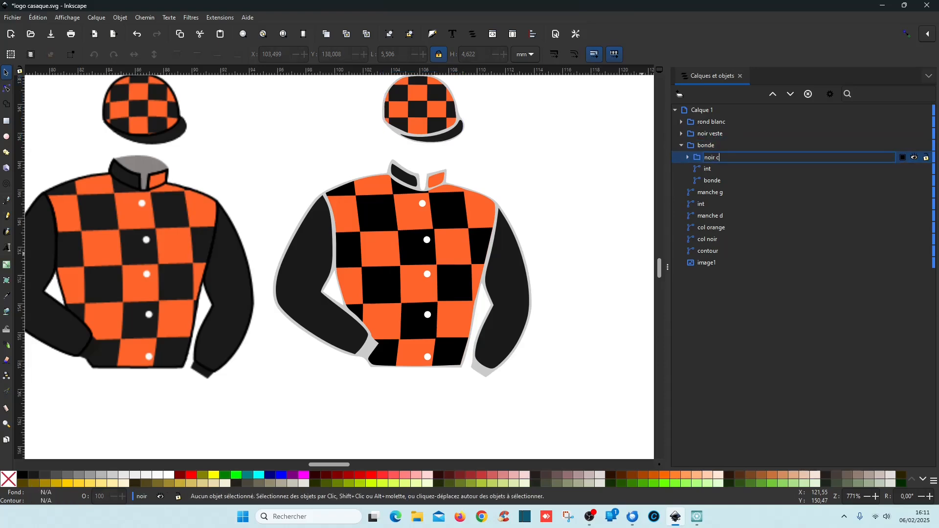
{"action": "type", "text": "casque"}
{"action": "key", "text": "Return"}
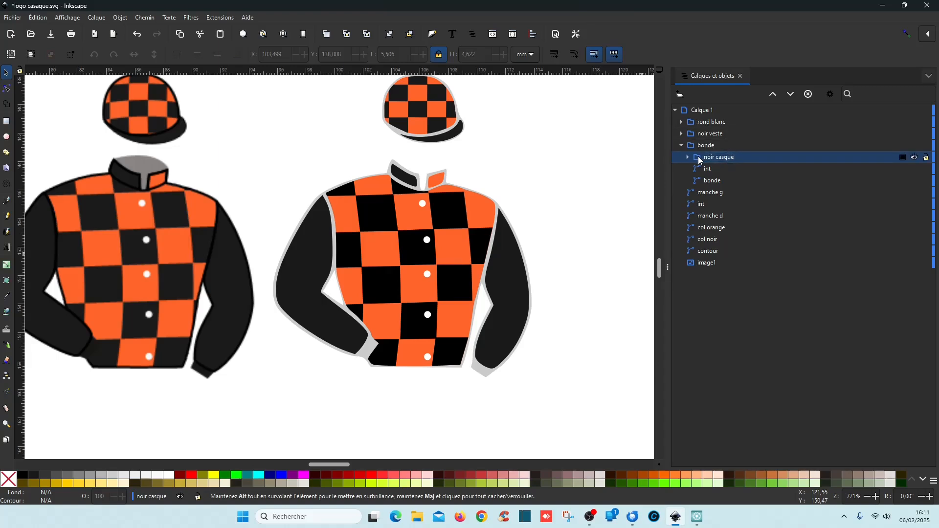
Move the noir casque group out of bonde to directly below noir veste, and collapse the bonde group.
{"action": "left_click_drag", "start_coordinate": [700, 161], "coordinate": [780, 138]}
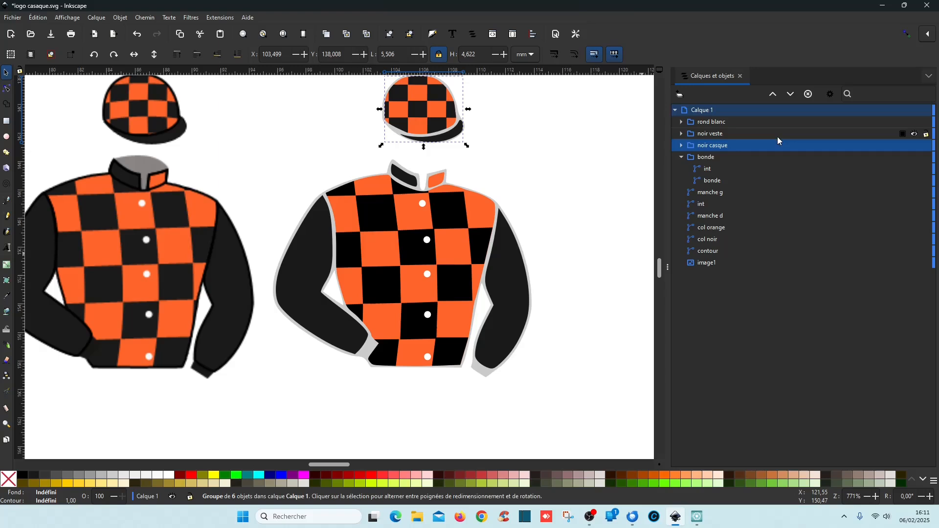
{"action": "left_click", "coordinate": [682, 157]}
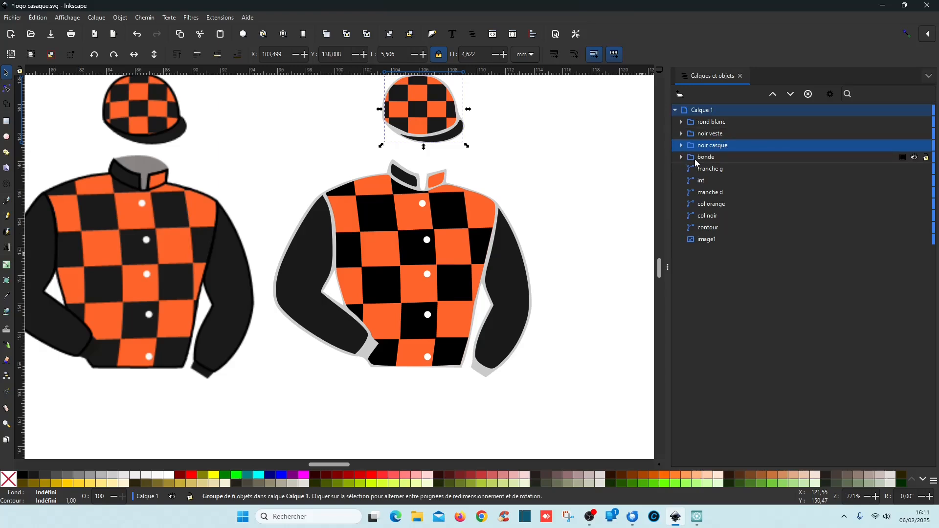
Try to move the noir casque group back inside the bonde group, and undo that move.
{"action": "left_click_drag", "start_coordinate": [693, 162], "coordinate": [714, 163]}
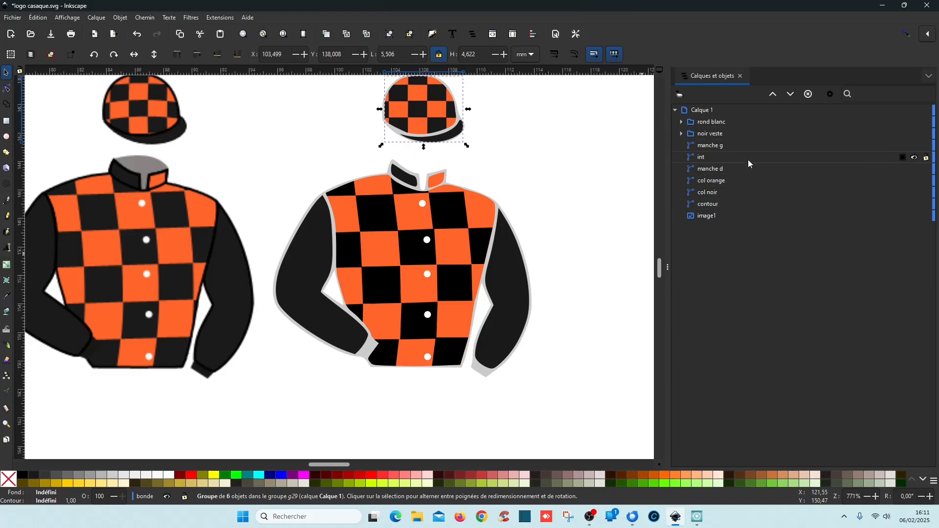
{"action": "key", "text": "ctrl+z"}
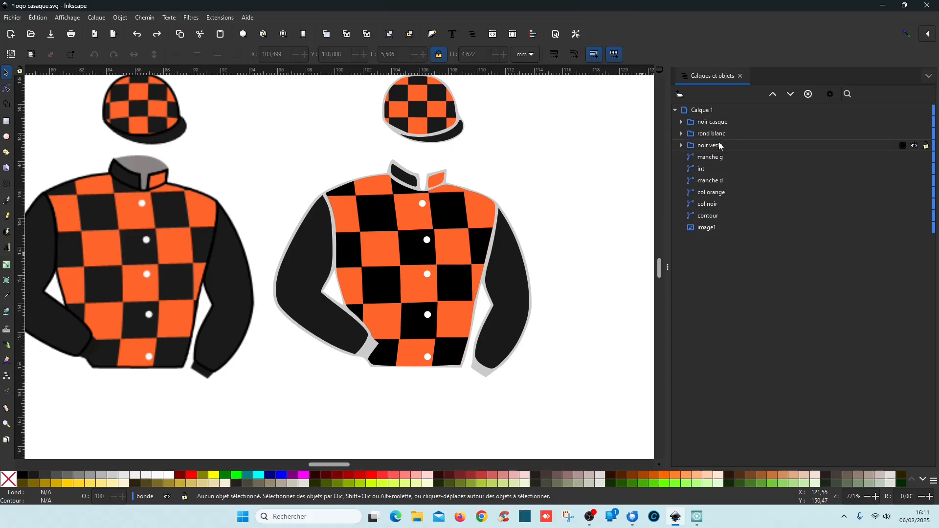
Check the contents of the noir veste and noir casque groups, including the int visiere and path16 objects, and collapse both groups.
{"action": "left_click", "coordinate": [681, 146]}
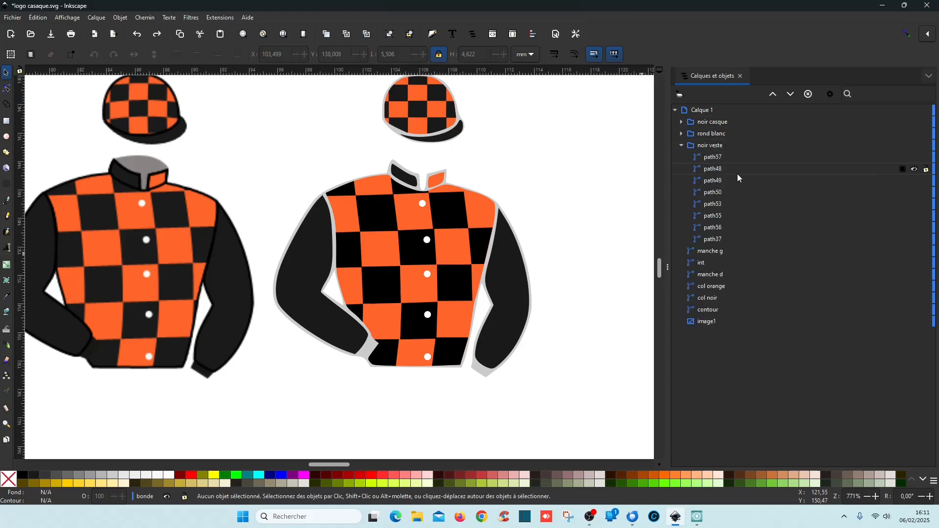
{"action": "left_click", "coordinate": [710, 147]}
{"action": "left_click", "coordinate": [682, 146]}
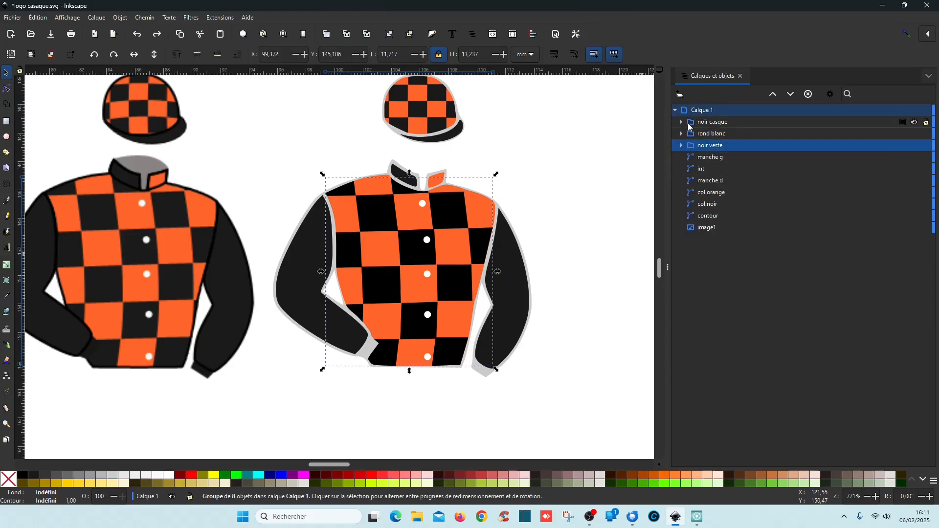
{"action": "left_click", "coordinate": [682, 122]}
{"action": "left_click", "coordinate": [682, 122]}
{"action": "left_click", "coordinate": [452, 128]}
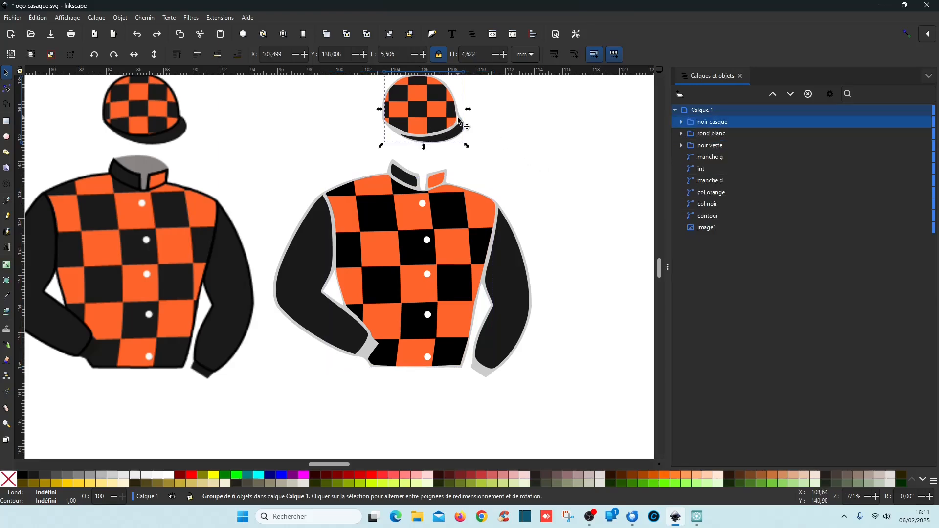
{"action": "left_click", "coordinate": [683, 122]}
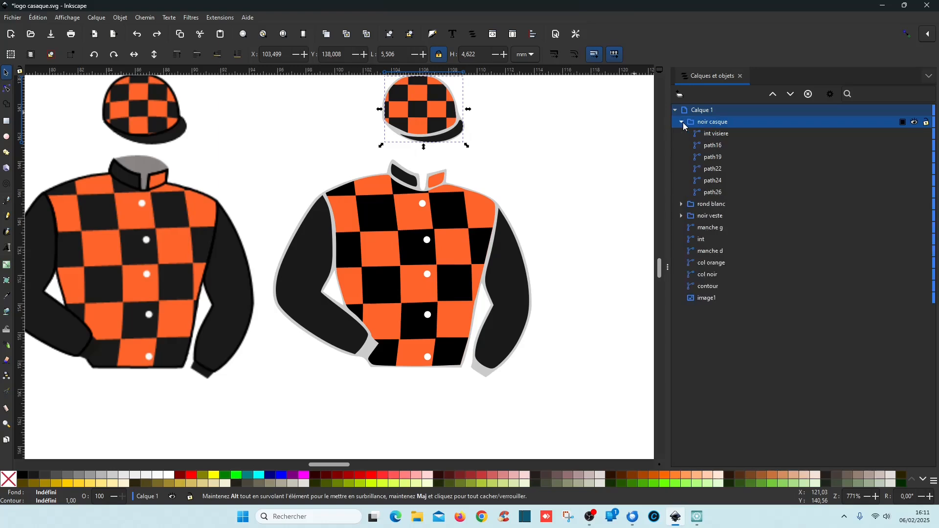
{"action": "left_click", "coordinate": [733, 133]}
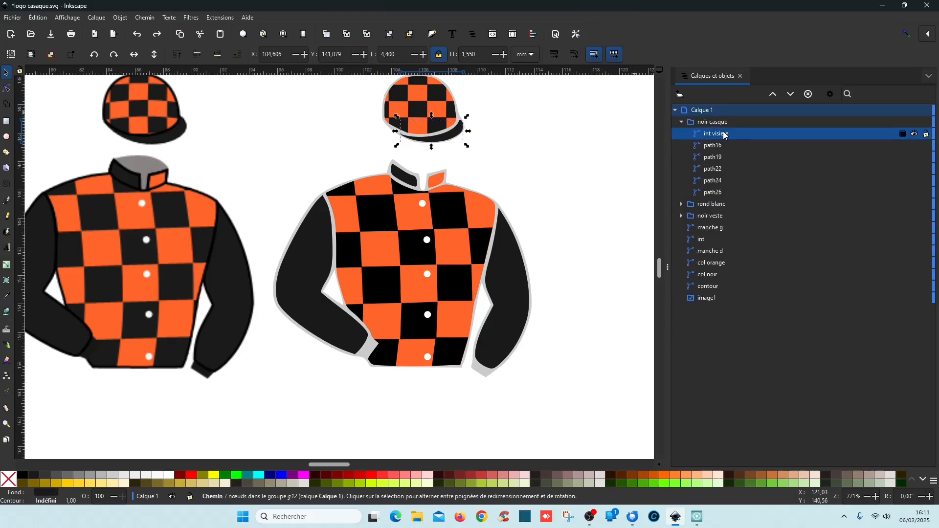
{"action": "left_click", "coordinate": [720, 146]}
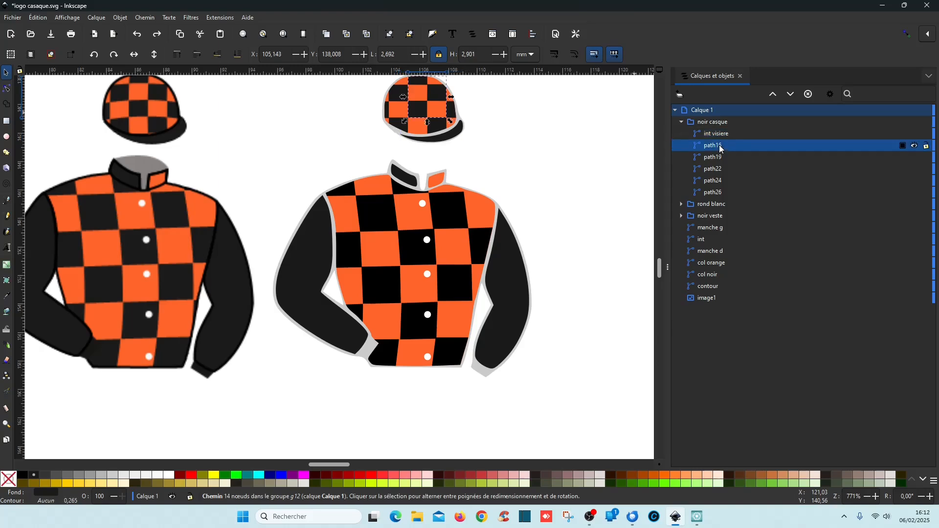
{"action": "left_click", "coordinate": [681, 122]}
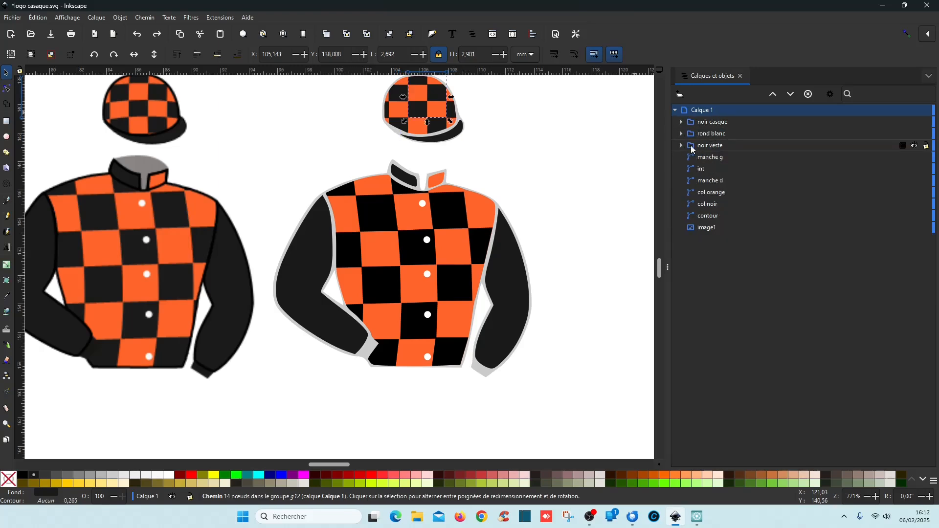
Move the noir veste group directly below noir casque and put the manche g and manche d paths inside it.
{"action": "left_click_drag", "start_coordinate": [697, 145], "coordinate": [762, 129]}
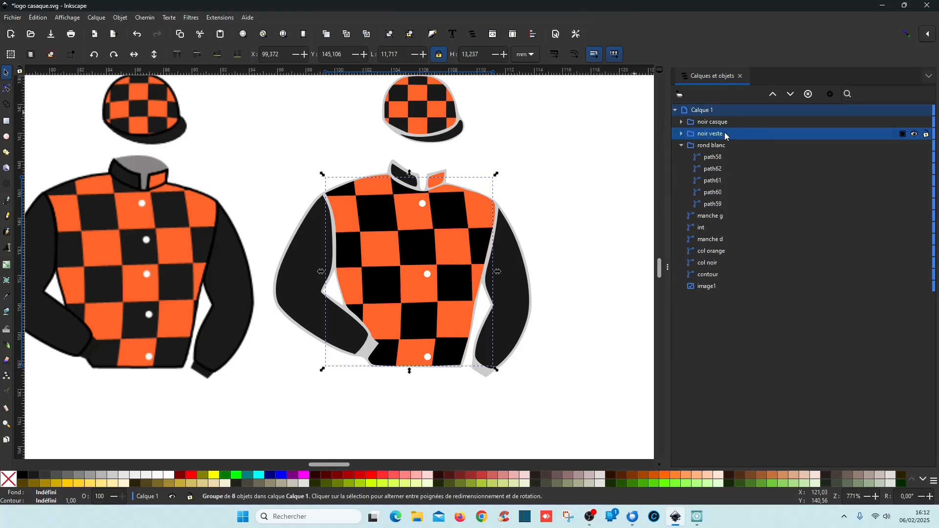
{"action": "left_click", "coordinate": [713, 216]}
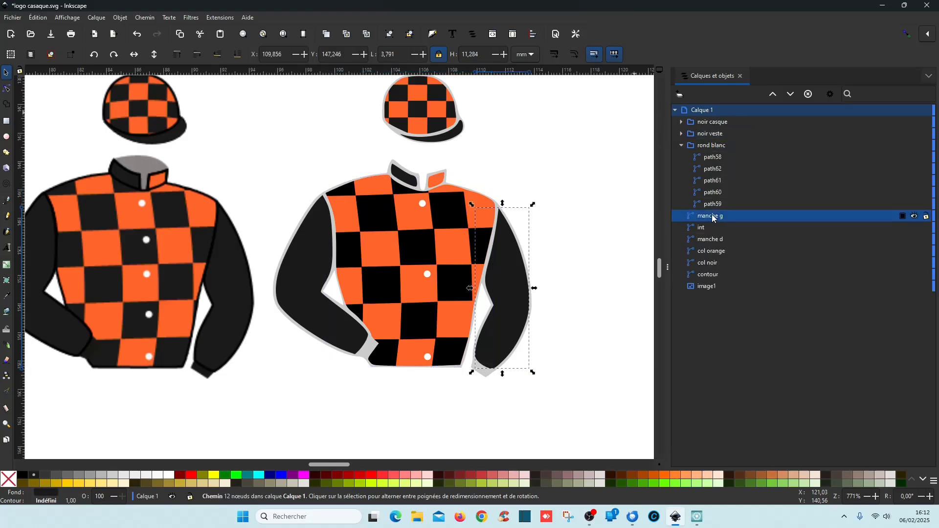
{"action": "left_click", "coordinate": [726, 239], "text": "ctrl"}
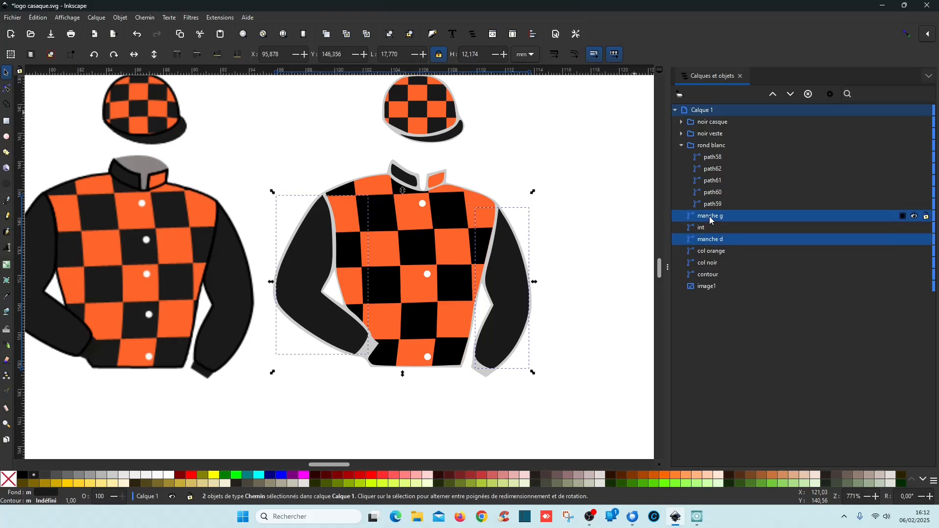
{"action": "left_click_drag", "start_coordinate": [709, 216], "coordinate": [784, 136]}
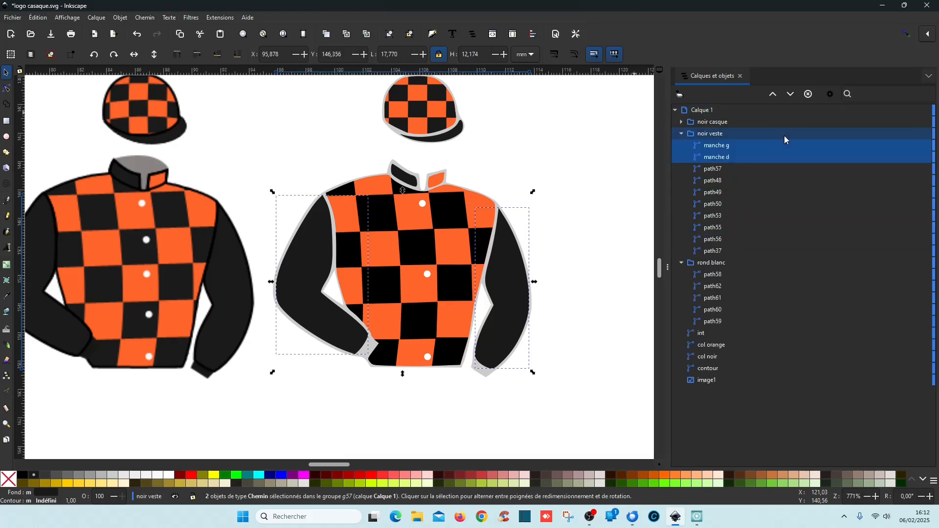
{"action": "left_click", "coordinate": [681, 134]}
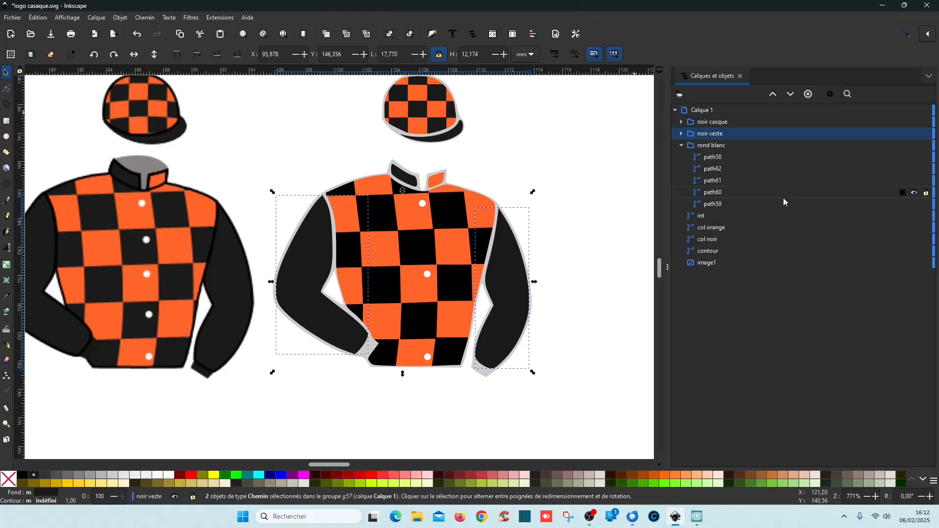
Identify the int, col orange and col noir paths, and move col noir into the noir veste group.
{"action": "left_click", "coordinate": [700, 217]}
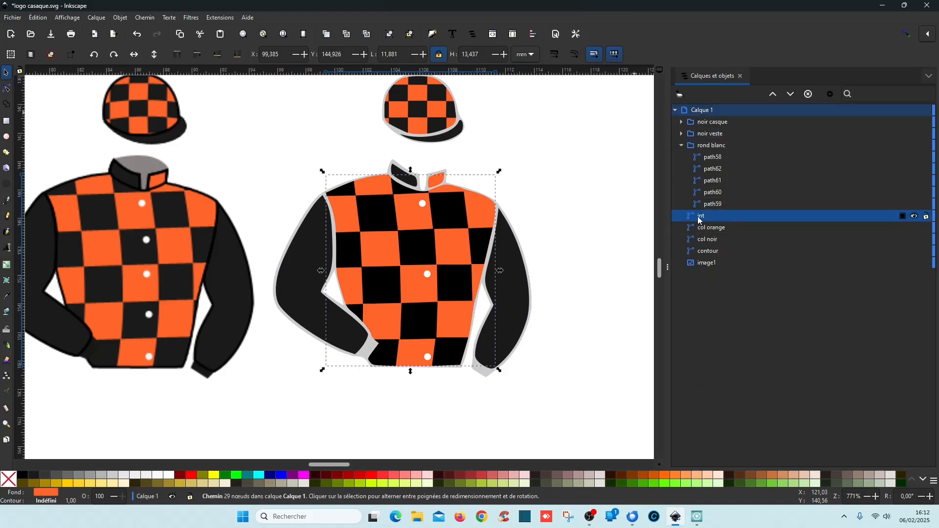
{"action": "left_click", "coordinate": [724, 227]}
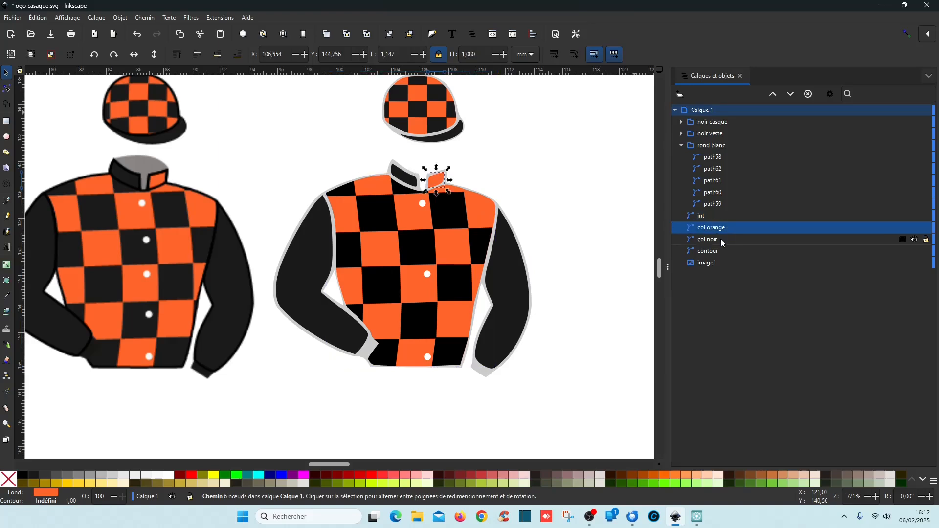
{"action": "left_click", "coordinate": [720, 239]}
{"action": "left_click_drag", "start_coordinate": [719, 240], "coordinate": [800, 134]}
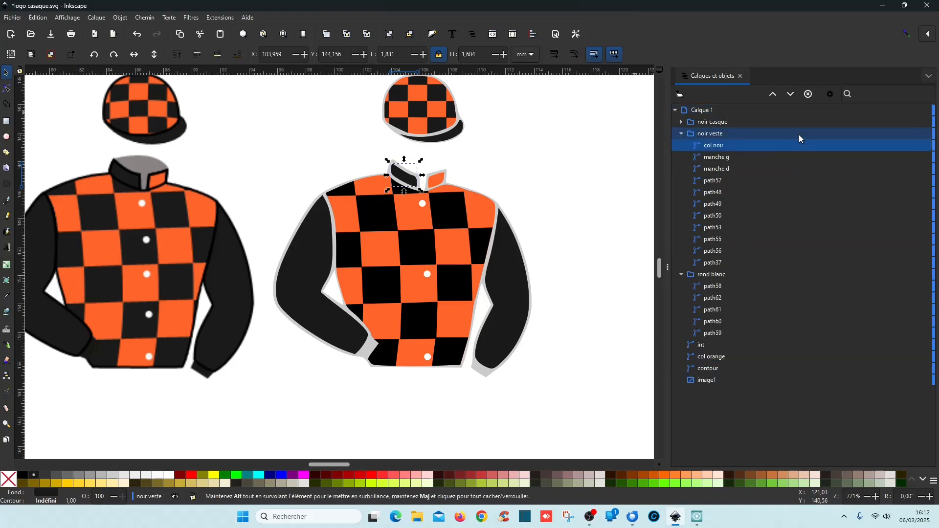
{"action": "left_click", "coordinate": [683, 133]}
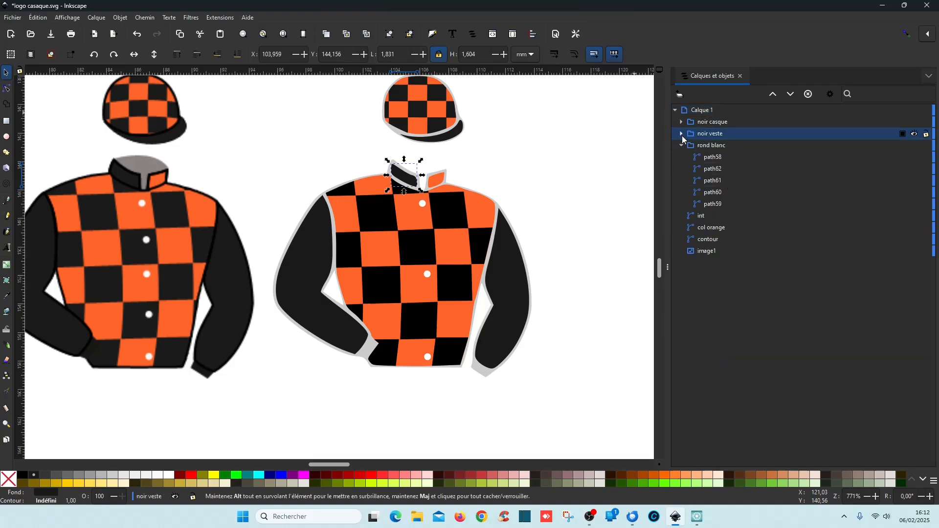
Collapse the rond blanc group and move it to the top of Calque 1, above noir casque.
{"action": "left_click", "coordinate": [719, 157]}
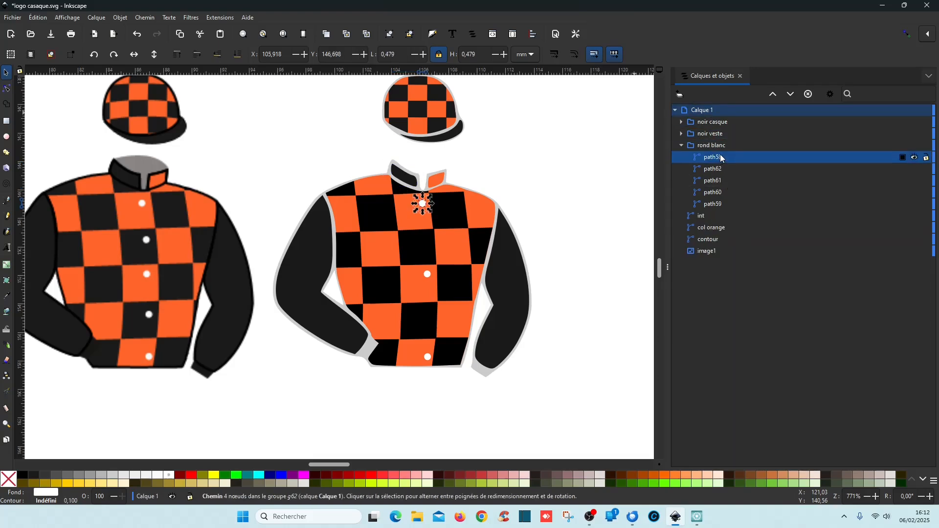
{"action": "left_click", "coordinate": [681, 145]}
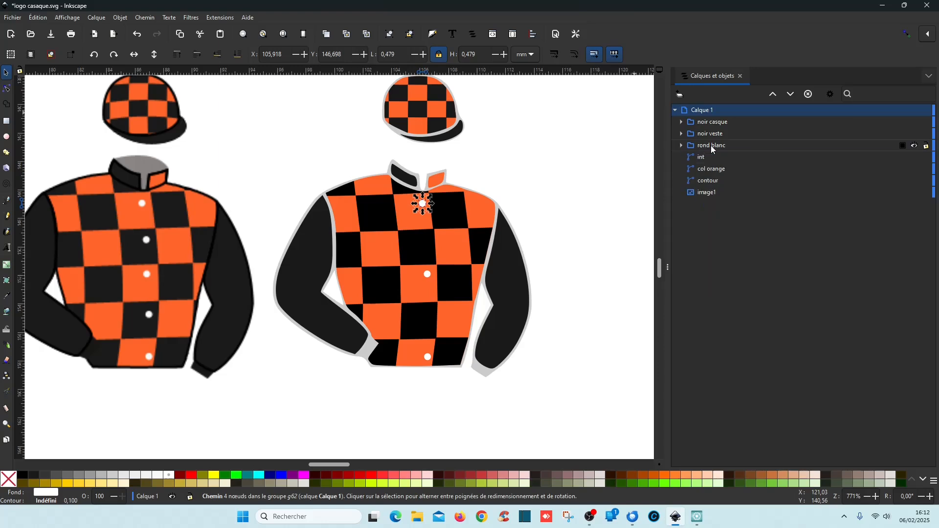
{"action": "left_click_drag", "start_coordinate": [711, 145], "coordinate": [768, 123]}
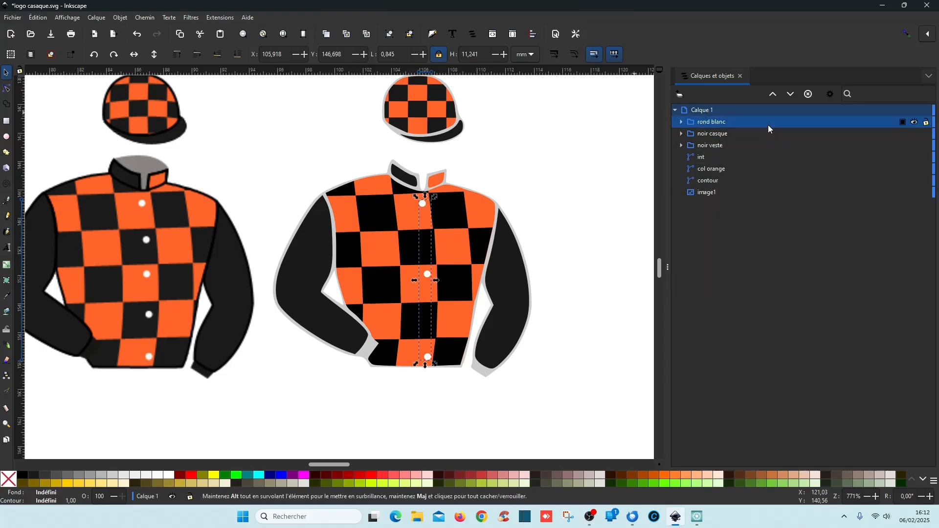
Check the col orange and contour paths, and inspect the nodes of the helmet's orange interior and grey outline.
{"action": "left_click", "coordinate": [714, 168]}
{"action": "left_click", "coordinate": [712, 185]}
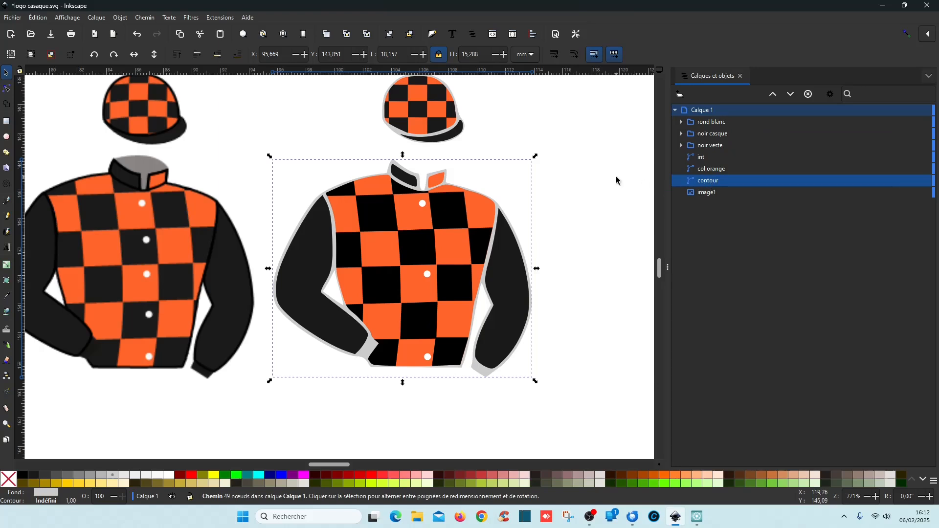
{"action": "scroll", "coordinate": [477, 135], "scroll_direction": "up", "scroll_amount": 3}
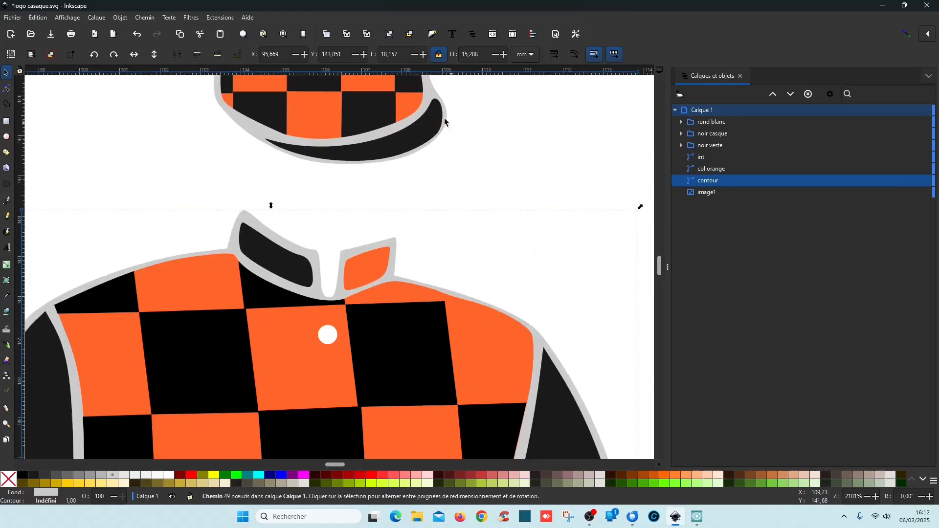
{"action": "left_click", "coordinate": [430, 92]}
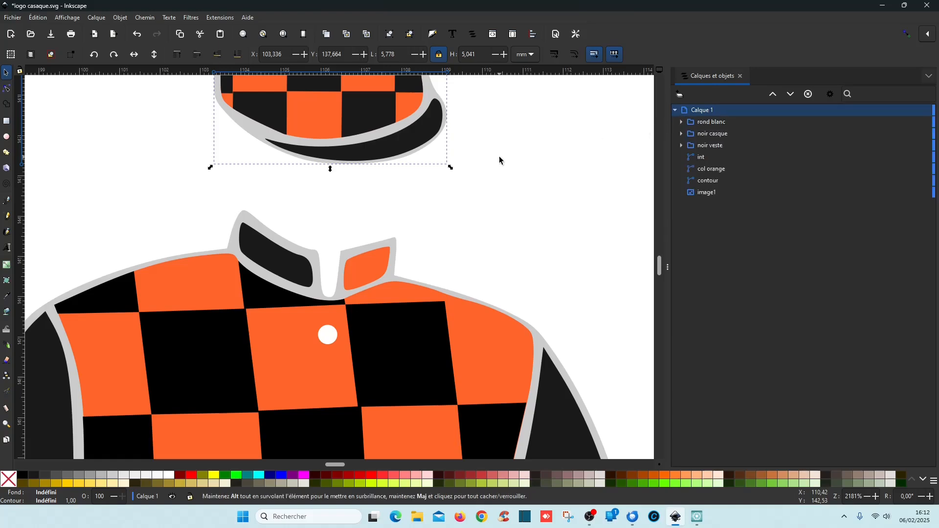
{"action": "left_click", "coordinate": [7, 88]}
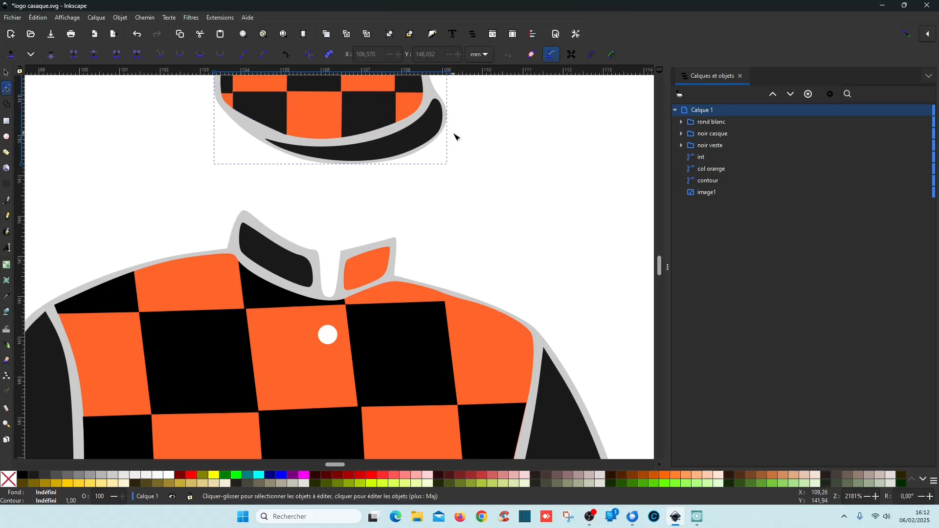
{"action": "scroll", "coordinate": [454, 134], "scroll_direction": "up", "scroll_amount": 5}
{"action": "left_click", "coordinate": [401, 209]}
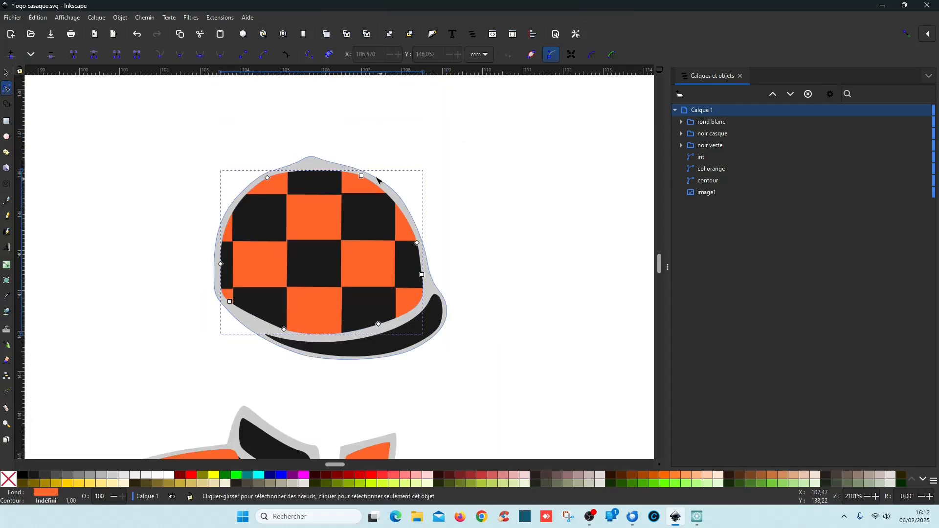
{"action": "left_click", "coordinate": [315, 165]}
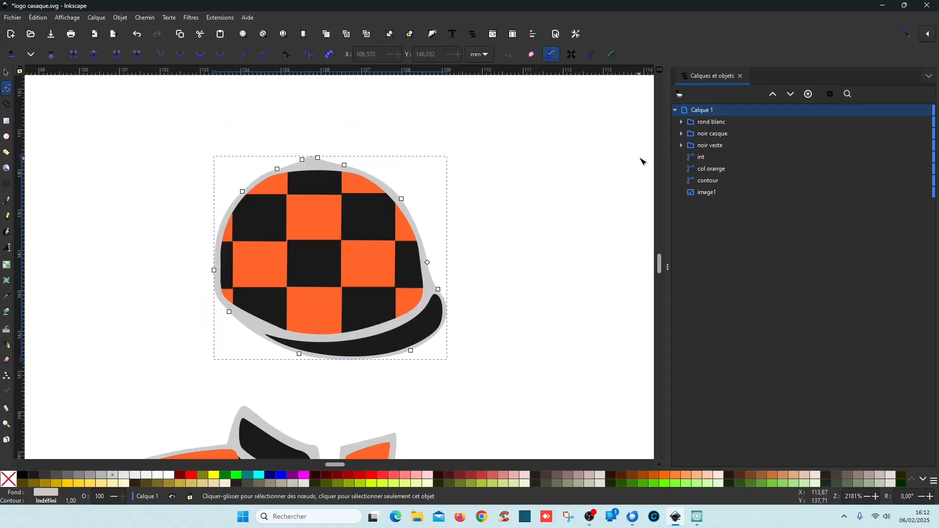
Review the contents of the rond blanc, noir casque and noir veste groups, collapse them, and check the contour and col orange paths.
{"action": "left_click", "coordinate": [681, 122]}
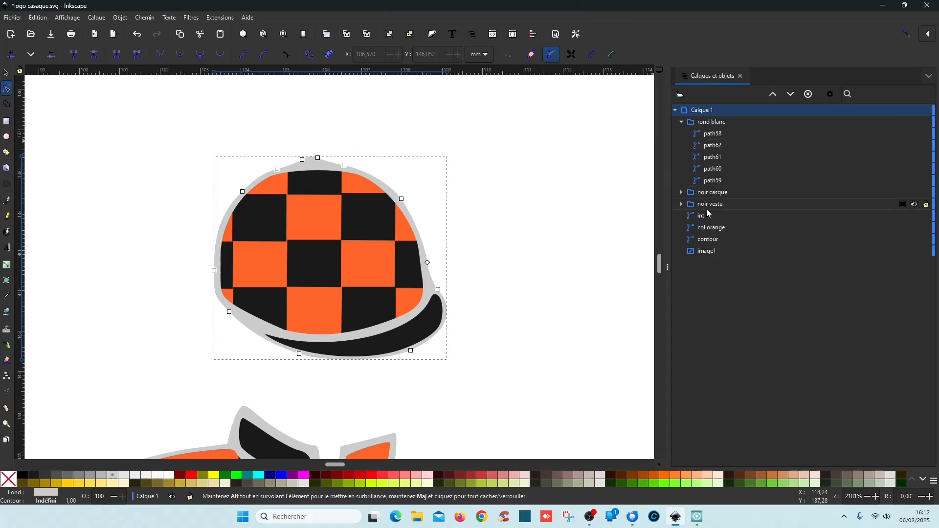
{"action": "left_click", "coordinate": [682, 195]}
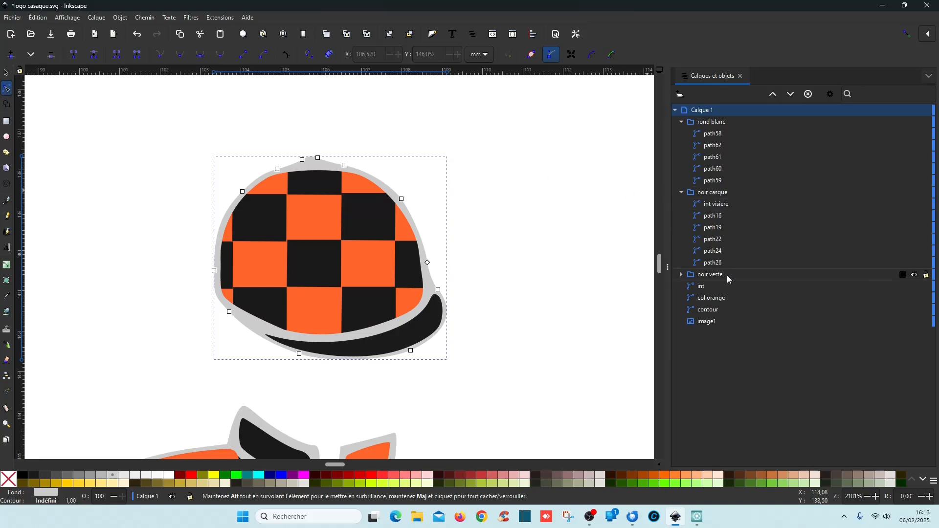
{"action": "left_click", "coordinate": [682, 275]}
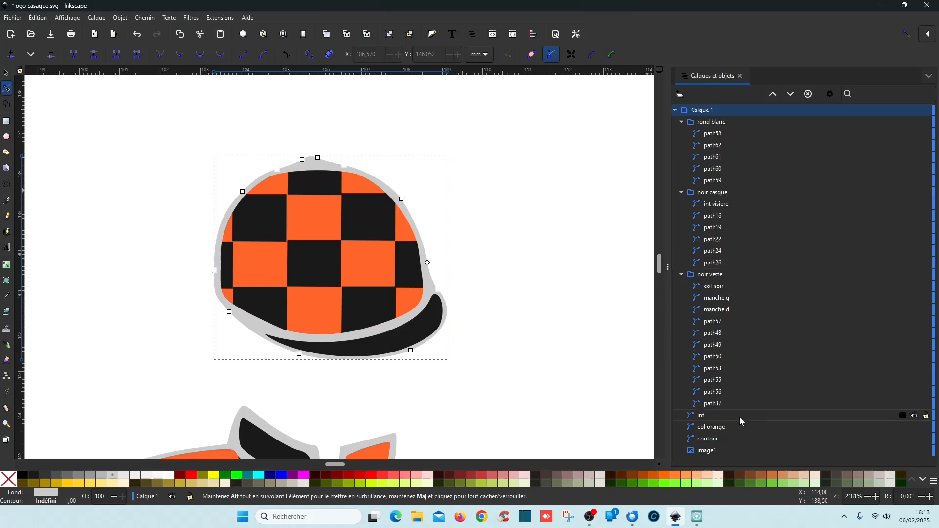
{"action": "scroll", "coordinate": [465, 224], "scroll_direction": "down", "scroll_amount": 5}
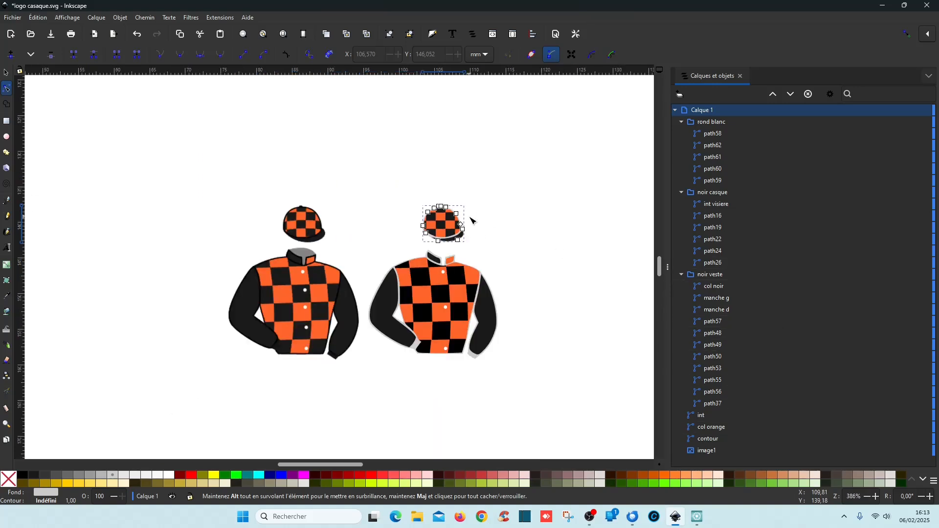
{"action": "left_click", "coordinate": [682, 122]}
{"action": "left_click", "coordinate": [686, 133]}
{"action": "left_click", "coordinate": [682, 134]}
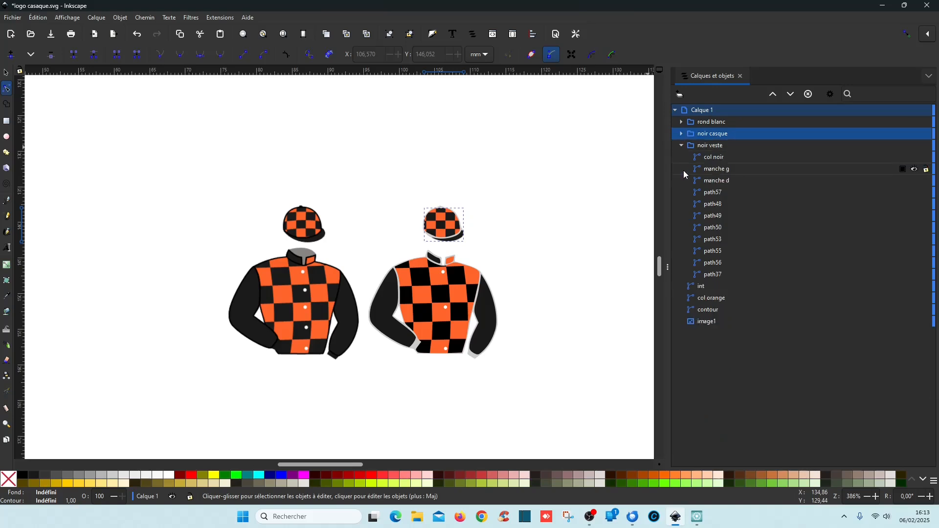
{"action": "left_click", "coordinate": [681, 146]}
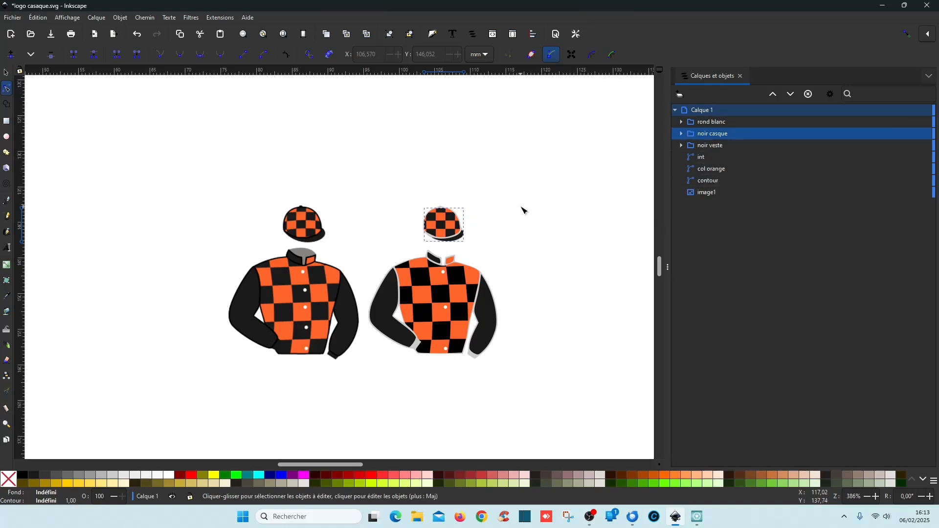
{"action": "left_click", "coordinate": [713, 182]}
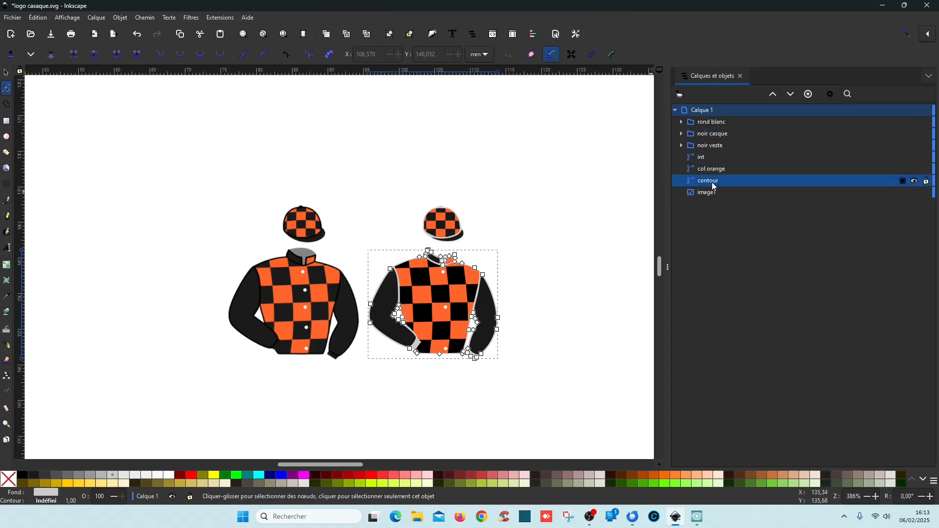
{"action": "left_click", "coordinate": [712, 170]}
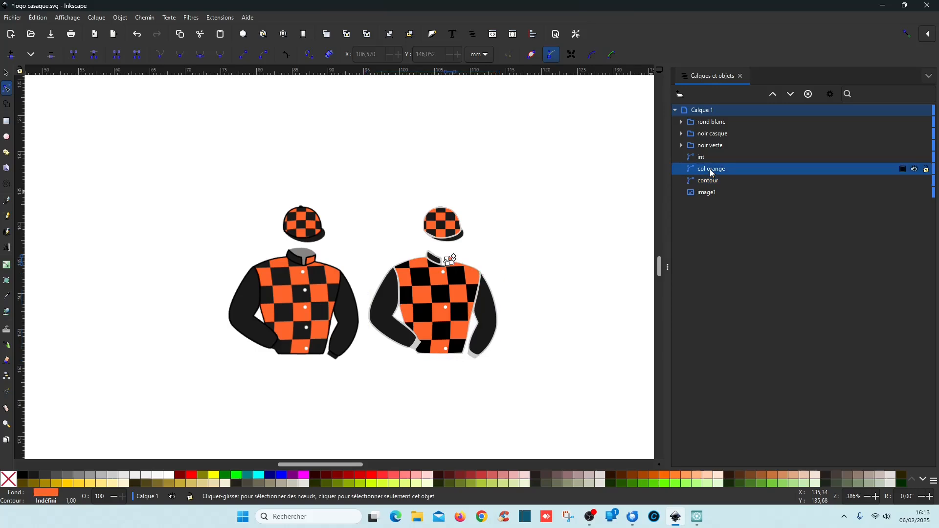
Check the jacket's int path and examine each path inside the noir casque group, including int visiere.
{"action": "left_click", "coordinate": [711, 159]}
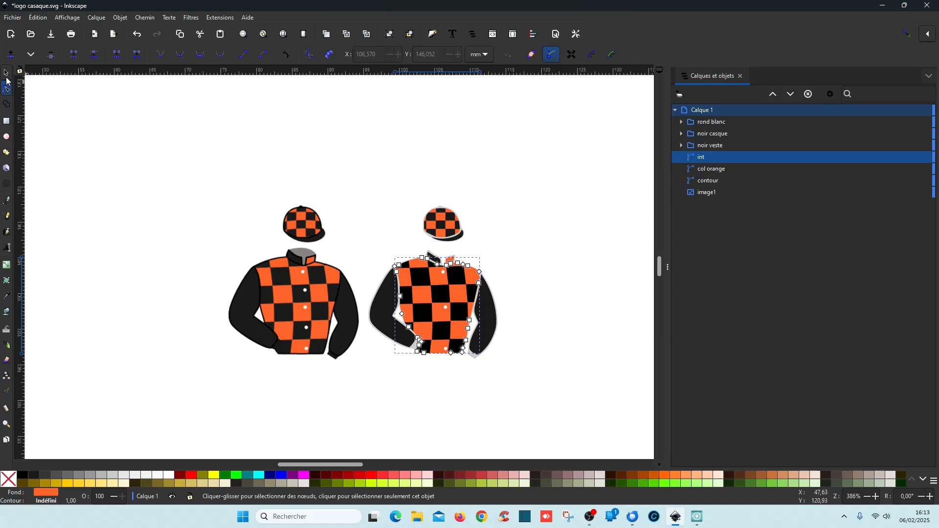
{"action": "left_click", "coordinate": [6, 73]}
{"action": "left_click", "coordinate": [451, 229]}
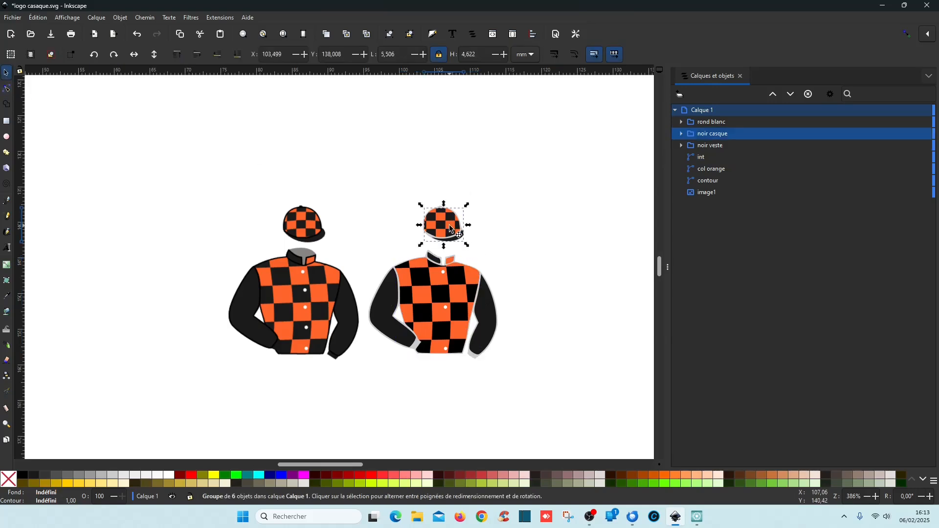
{"action": "left_click", "coordinate": [681, 134]}
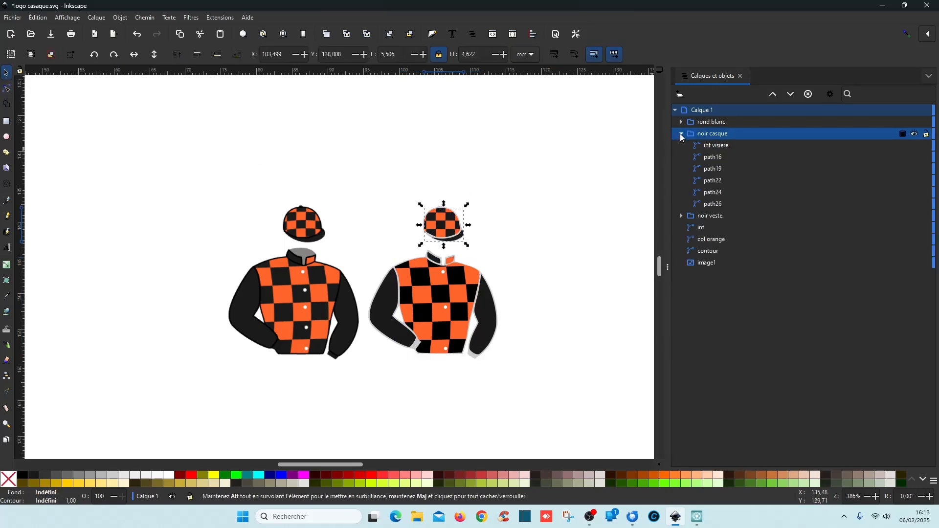
{"action": "left_click", "coordinate": [722, 203]}
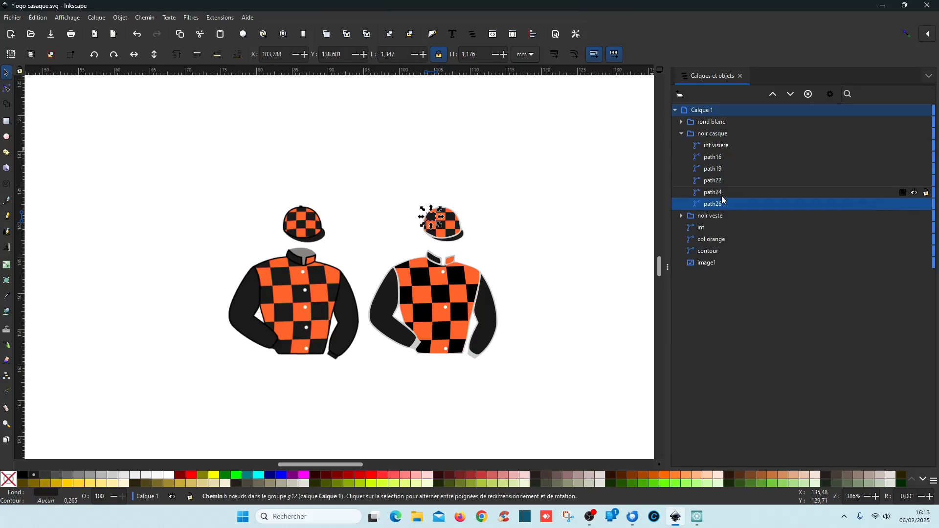
{"action": "left_click", "coordinate": [721, 194]}
{"action": "left_click", "coordinate": [718, 181]}
{"action": "left_click", "coordinate": [717, 172]}
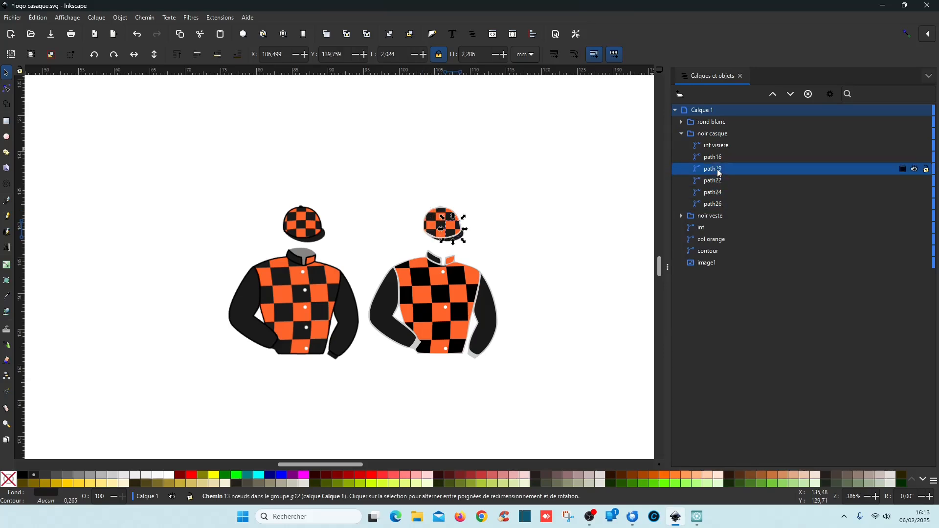
{"action": "left_click", "coordinate": [715, 159]}
{"action": "left_click", "coordinate": [722, 145]}
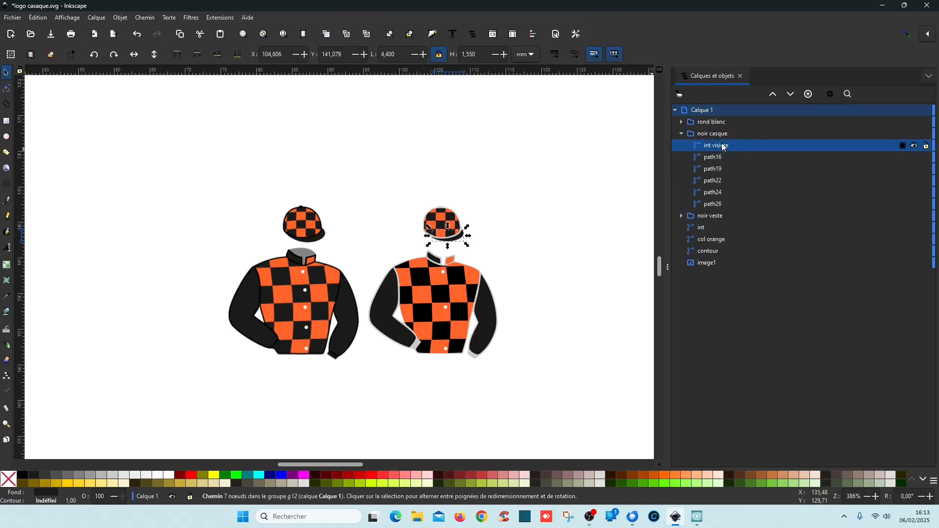
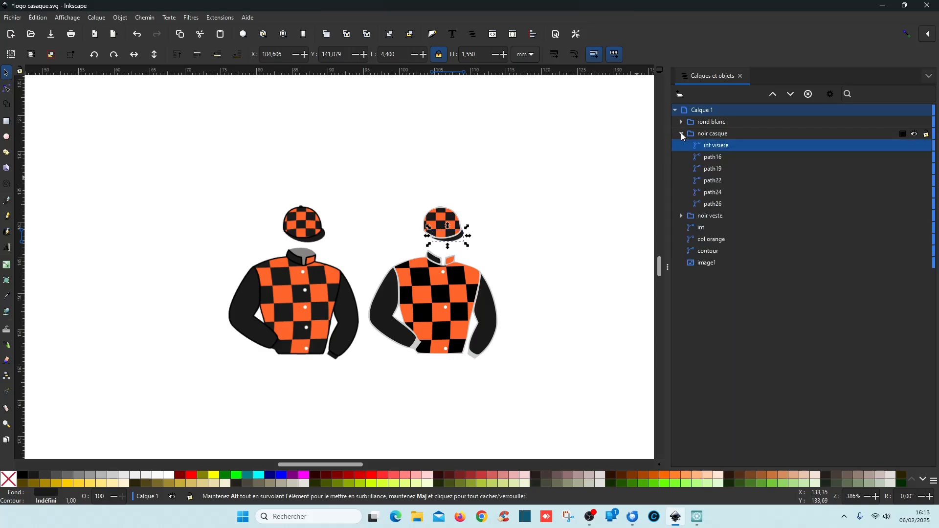
{"action": "left_click", "coordinate": [712, 134]}
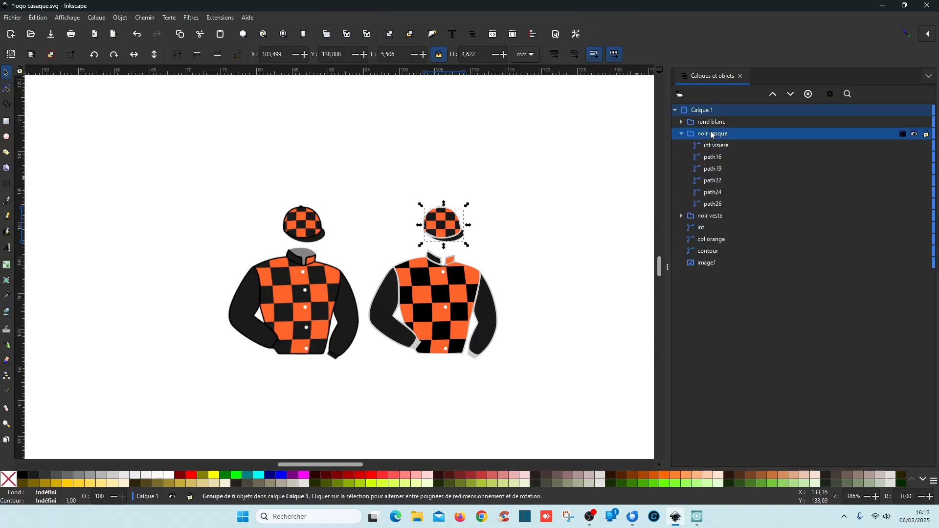
Duplicate the helmet's grey outline and orange interior group, expand the copy's contents, and move it about 7 mm above the helmet.
{"action": "key", "text": "3"}
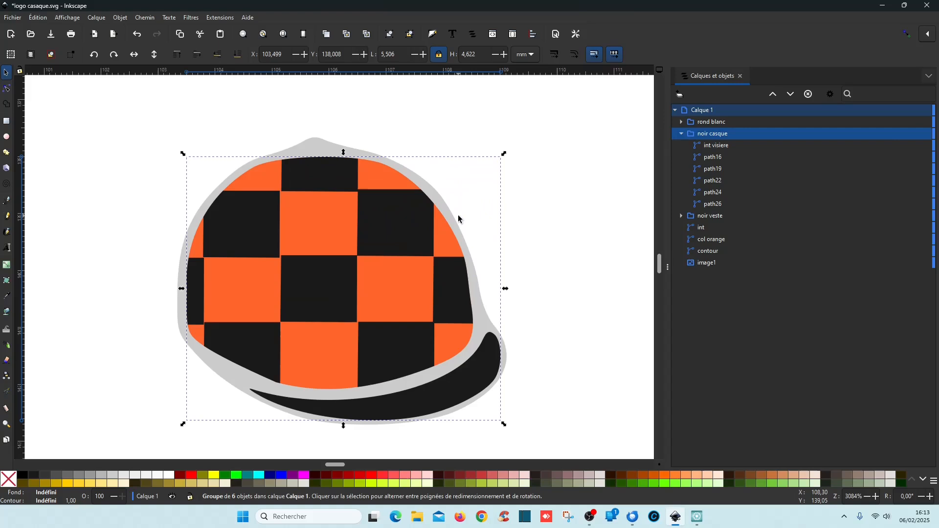
{"action": "left_click", "coordinate": [314, 145]}
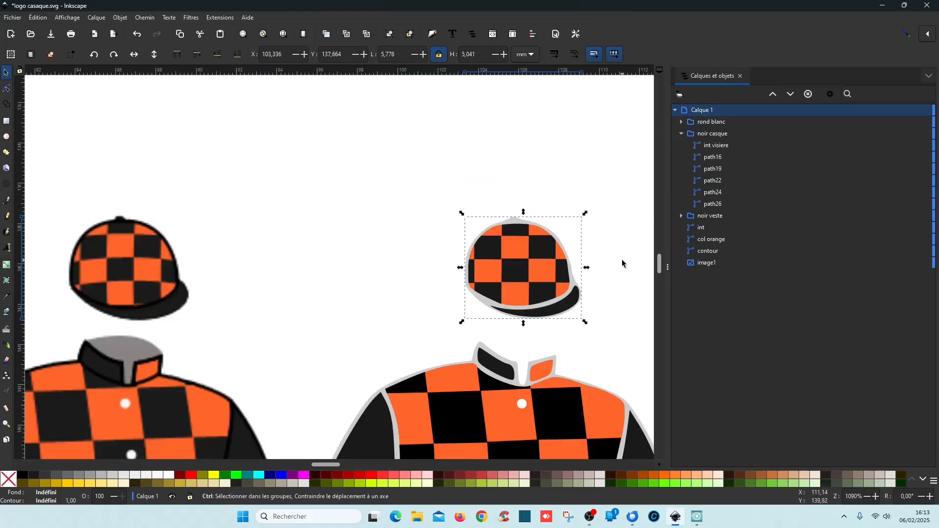
{"action": "scroll", "coordinate": [622, 259], "scroll_direction": "down", "scroll_amount": 1}
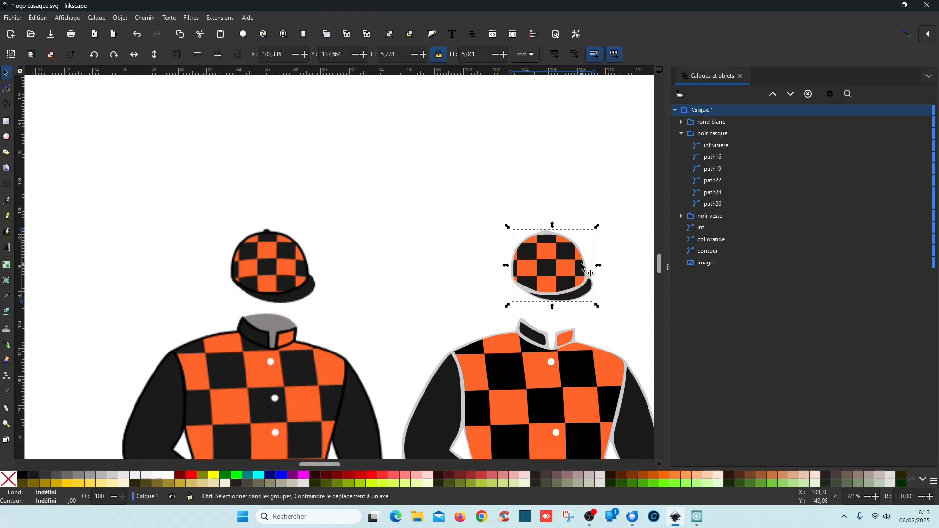
{"action": "key", "text": "ctrl+d"}
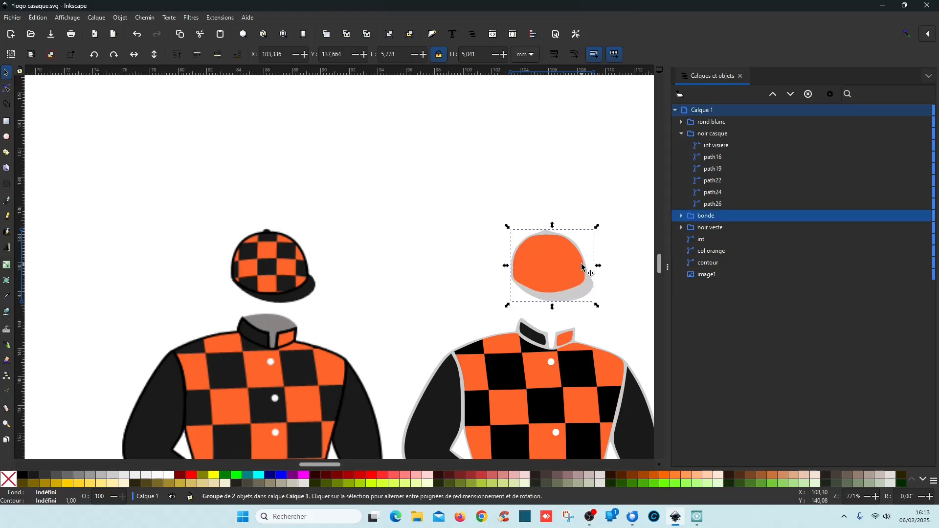
{"action": "left_click", "coordinate": [682, 216]}
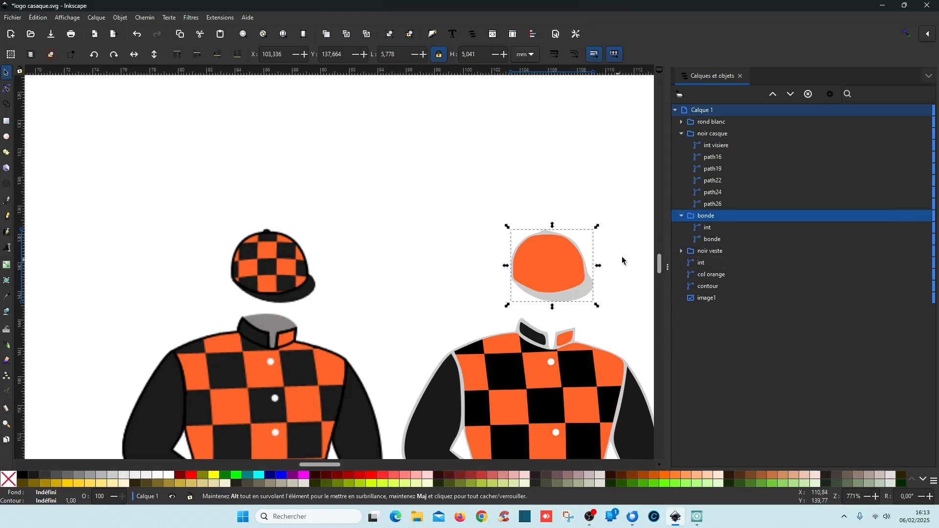
{"action": "left_click_drag", "start_coordinate": [583, 263], "coordinate": [563, 163]}
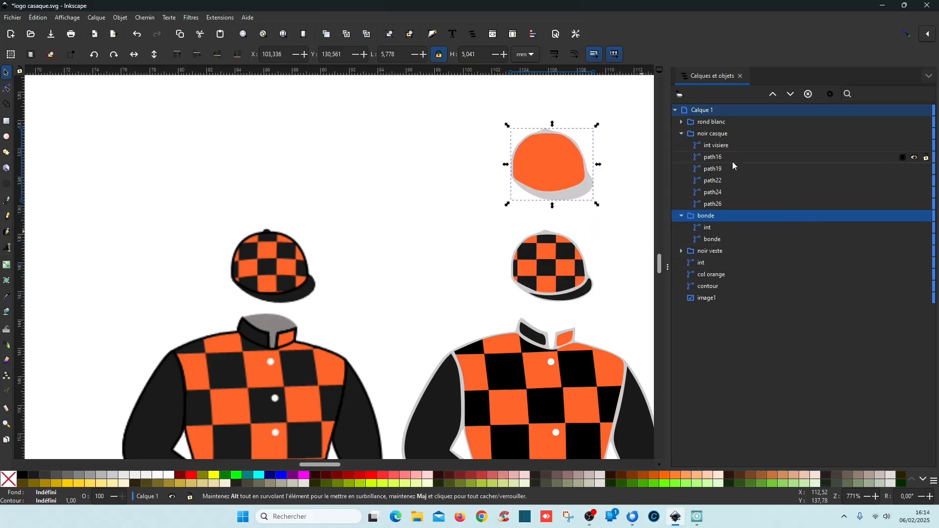
Expand the rond blanc and noir veste groups and check the col noir, manche g and manche d paths.
{"action": "left_click", "coordinate": [679, 123]}
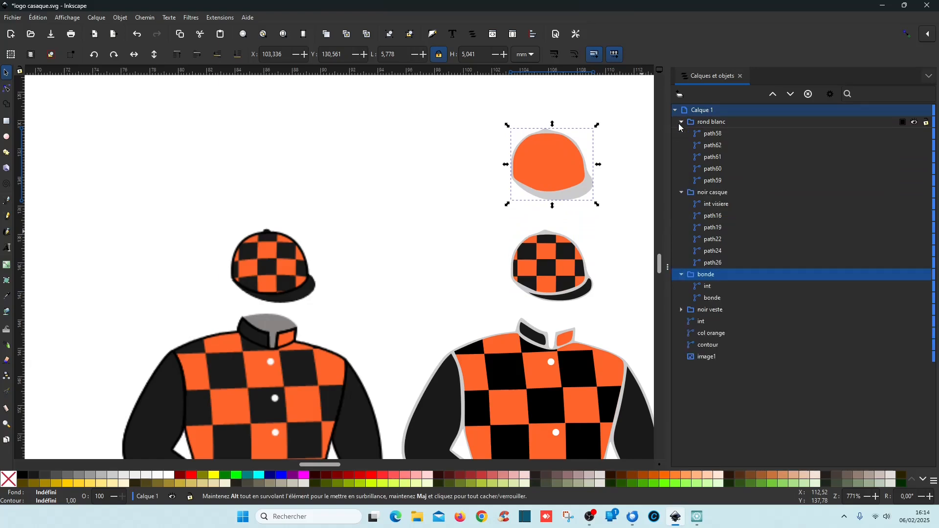
{"action": "left_click", "coordinate": [682, 309]}
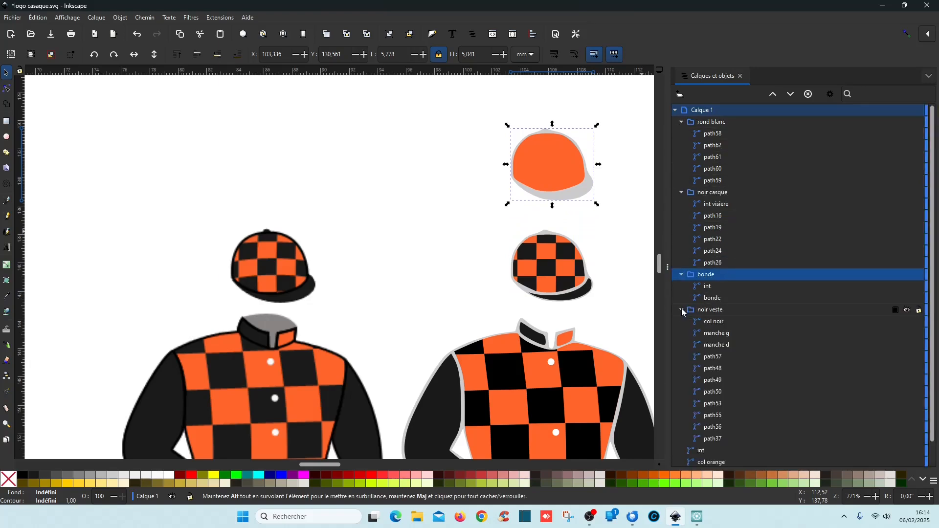
{"action": "left_click", "coordinate": [718, 321]}
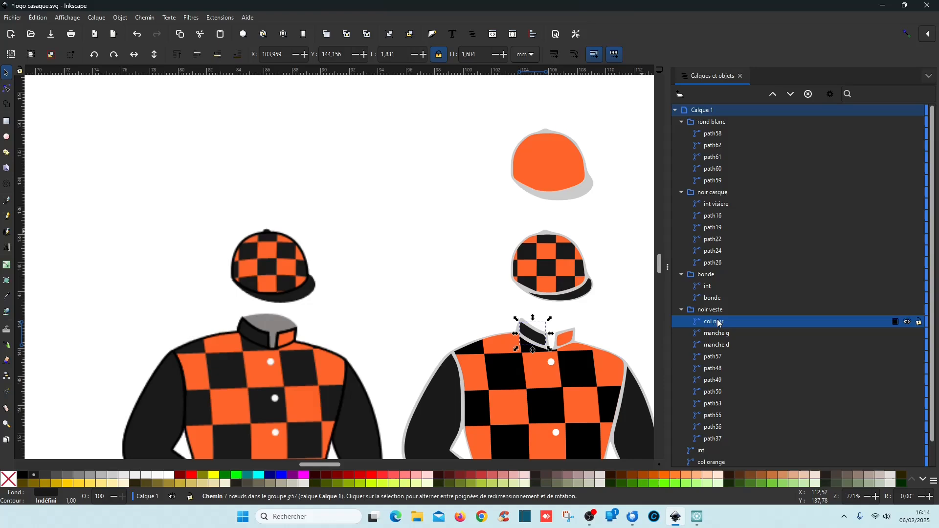
{"action": "left_click", "coordinate": [719, 334]}
{"action": "left_click", "coordinate": [720, 345]}
{"action": "scroll", "coordinate": [726, 343], "scroll_direction": "down", "scroll_amount": 1}
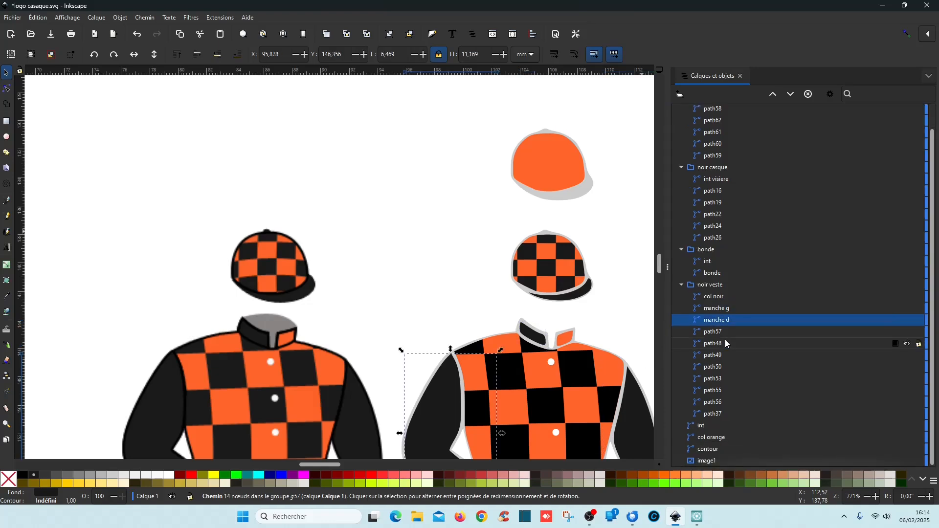
Delete the original grey outline and orange interior behind the helmet's black checks, keeping the duplicate.
{"action": "left_click", "coordinate": [589, 280]}
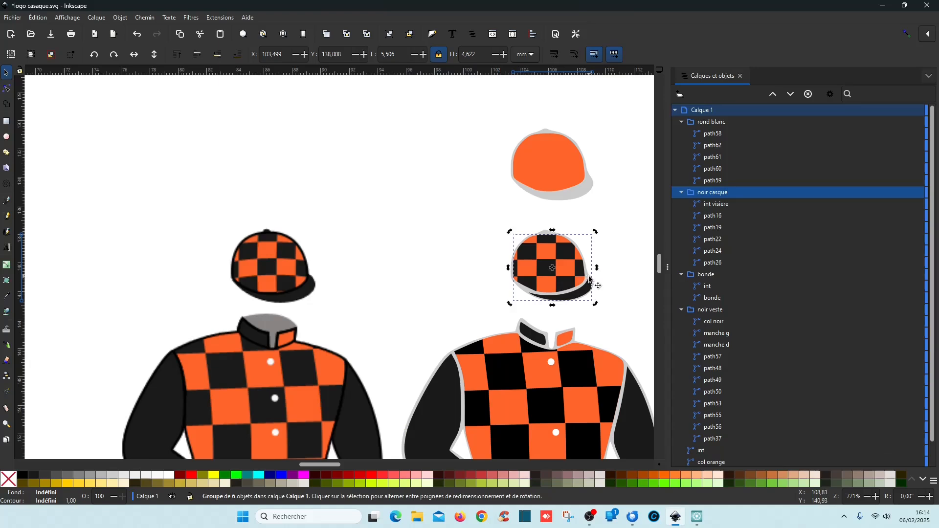
{"action": "scroll", "coordinate": [613, 259], "scroll_direction": "up", "scroll_amount": 4, "text": "ctrl"}
{"action": "left_click", "coordinate": [340, 142]}
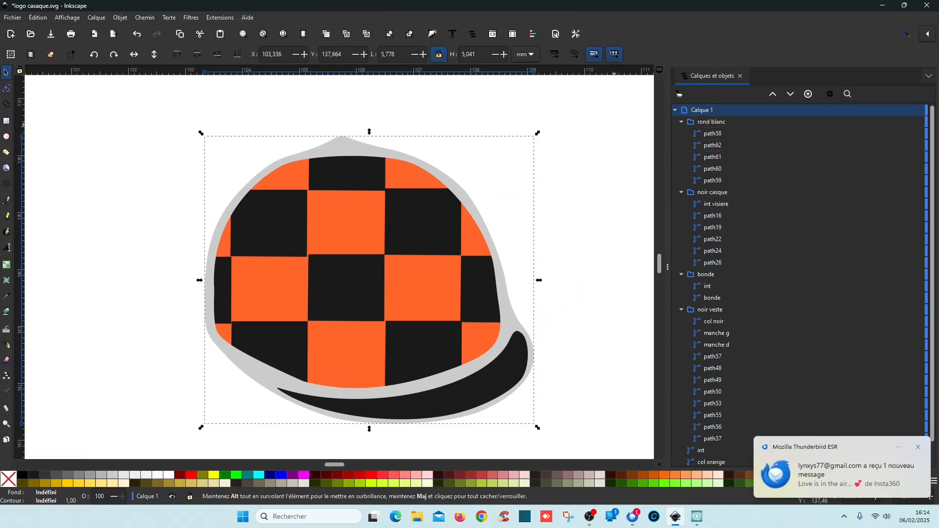
{"action": "left_click", "coordinate": [918, 447]}
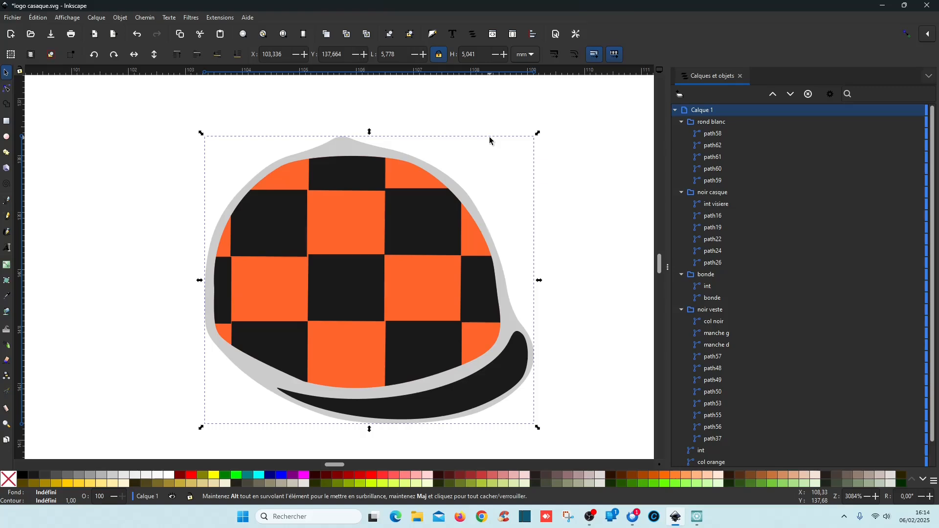
{"action": "key", "text": "Delete"}
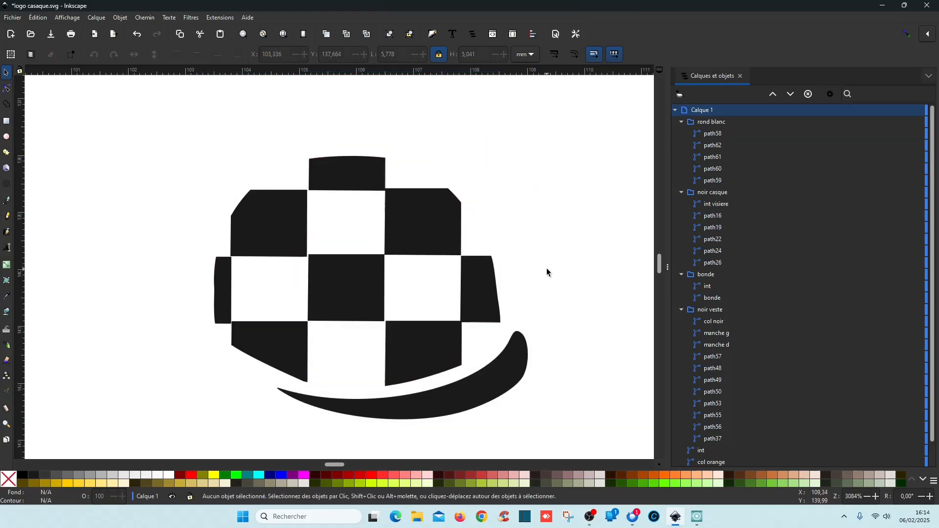
Move the duplicated bonde group back down onto the helmet so it lines up with the black checks.
{"action": "scroll", "coordinate": [547, 268], "scroll_direction": "down", "scroll_amount": 5}
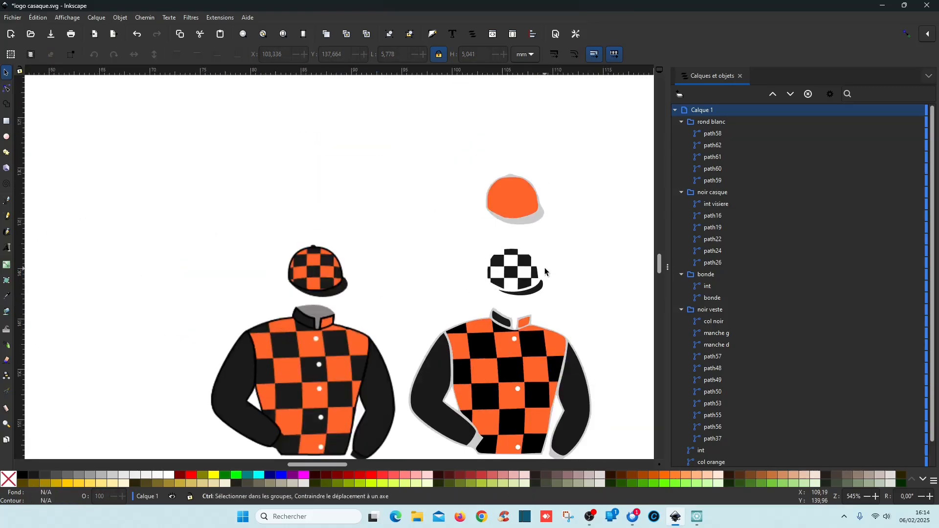
{"action": "left_click", "coordinate": [532, 205]}
{"action": "left_click", "coordinate": [575, 223]}
{"action": "left_click_drag", "start_coordinate": [584, 235], "coordinate": [475, 168]}
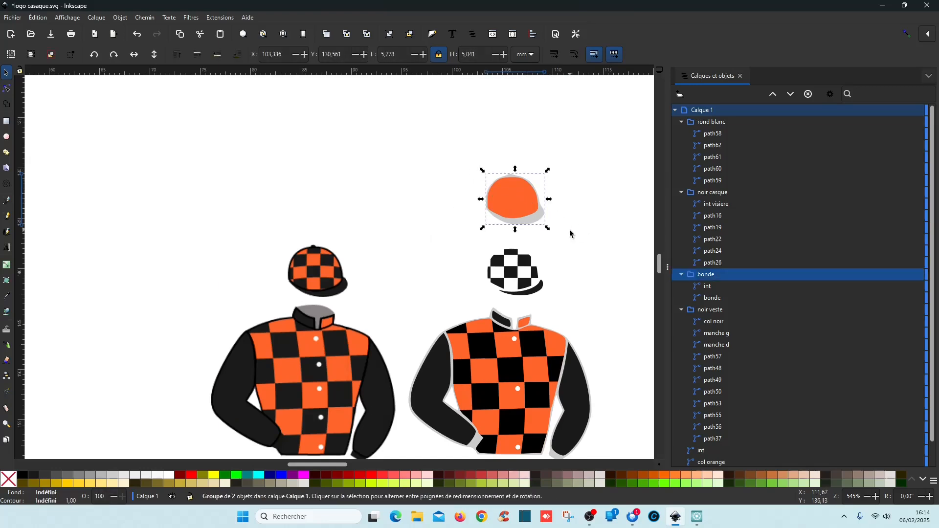
{"action": "left_click_drag", "start_coordinate": [539, 222], "coordinate": [540, 294]}
{"action": "left_click", "coordinate": [540, 294]}
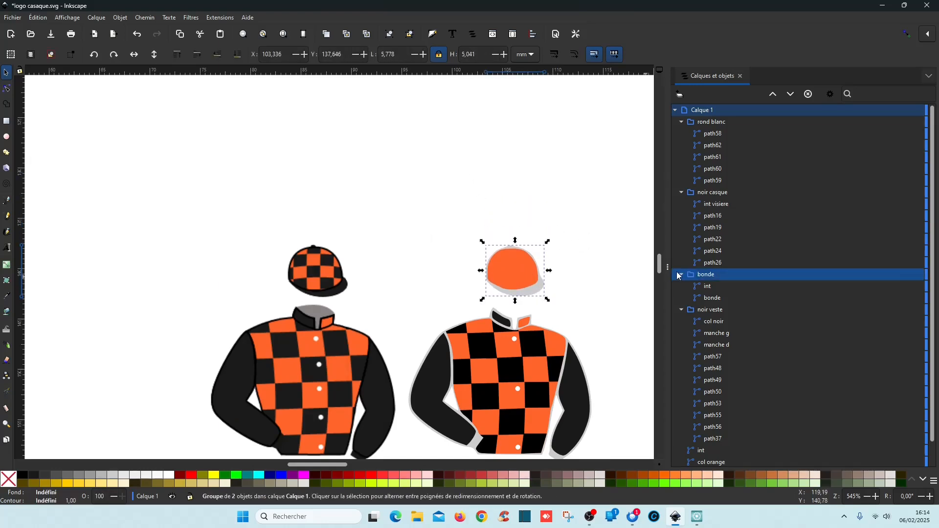
Rename the helmet's orange int path in the bonde group as int bonde.
{"action": "left_click", "coordinate": [728, 278]}
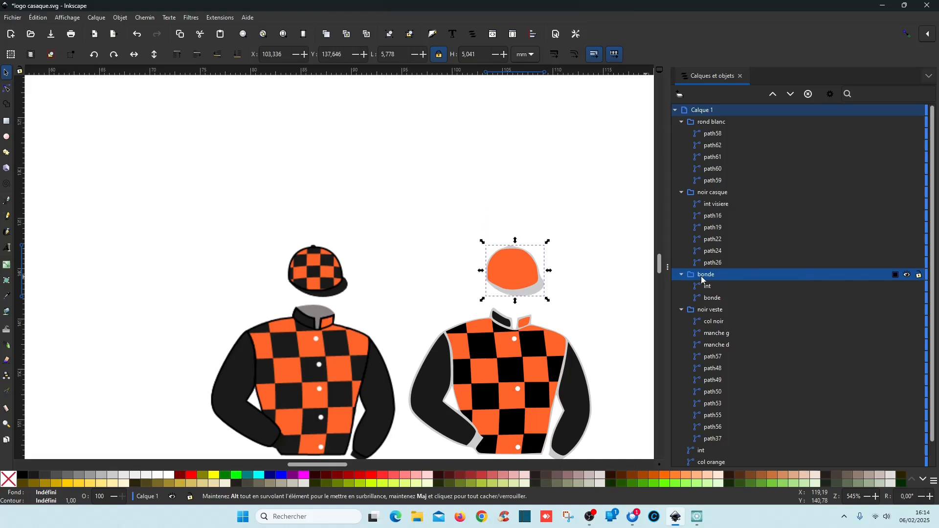
{"action": "left_click", "coordinate": [712, 290]}
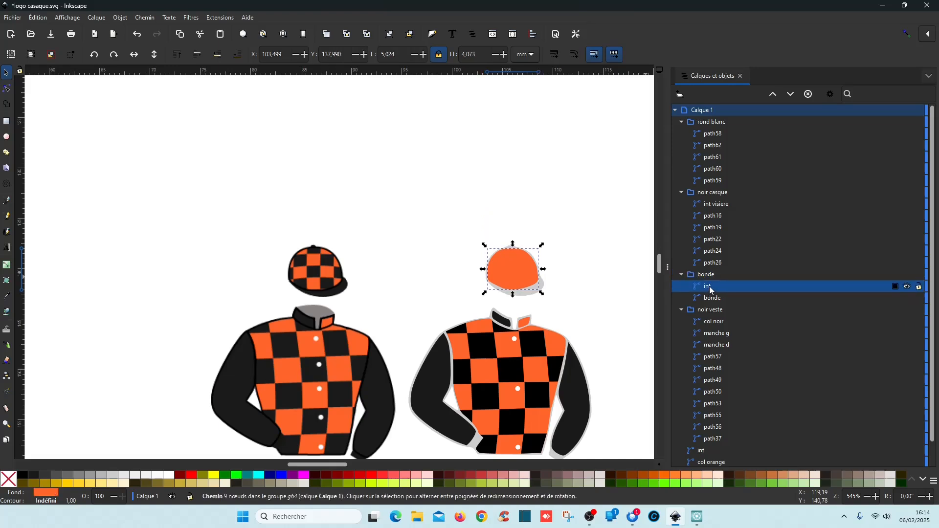
{"action": "left_click", "coordinate": [723, 286]}
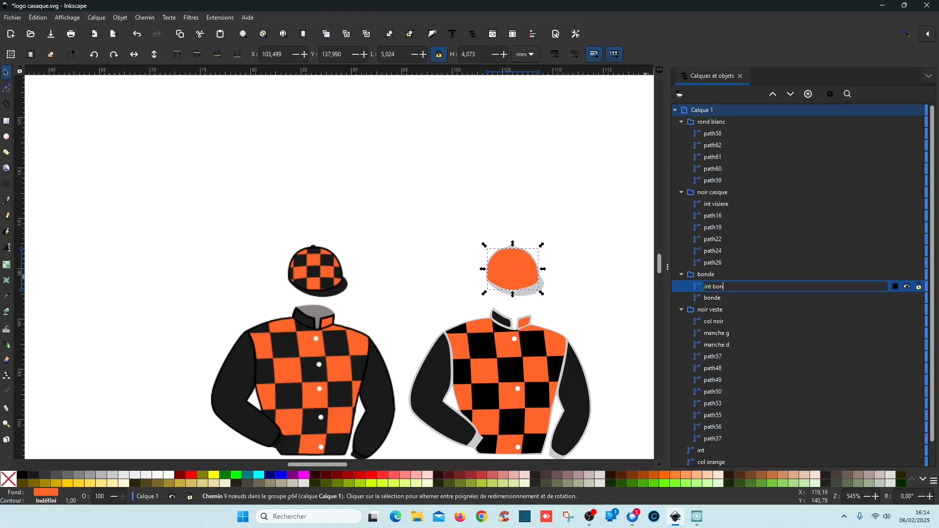
{"action": "key", "text": "Return"}
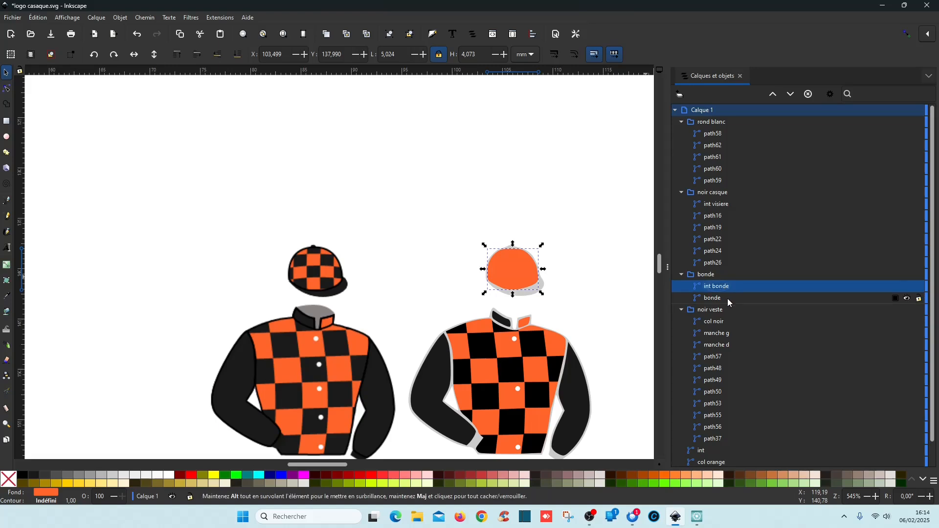
Rename the bonde group as orange and move the grey bonde path out of it, between col orange and contour.
{"action": "left_click", "coordinate": [727, 299]}
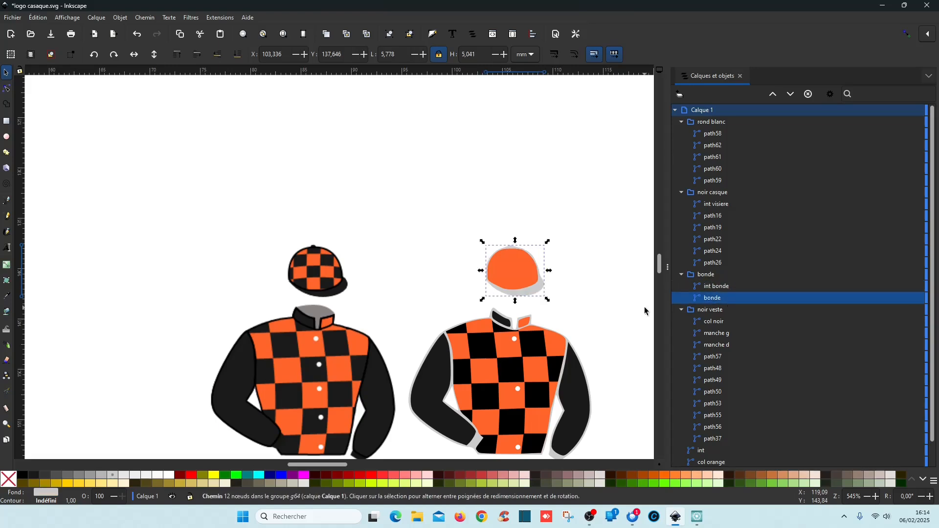
{"action": "scroll", "coordinate": [788, 281], "scroll_direction": "down", "scroll_amount": 1}
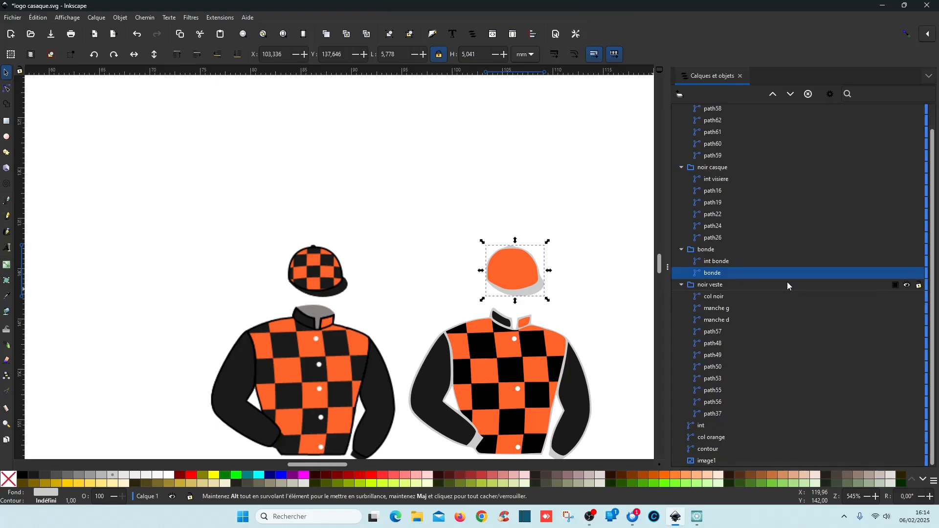
{"action": "double_click", "coordinate": [726, 249]}
{"action": "type", "text": "orang"}
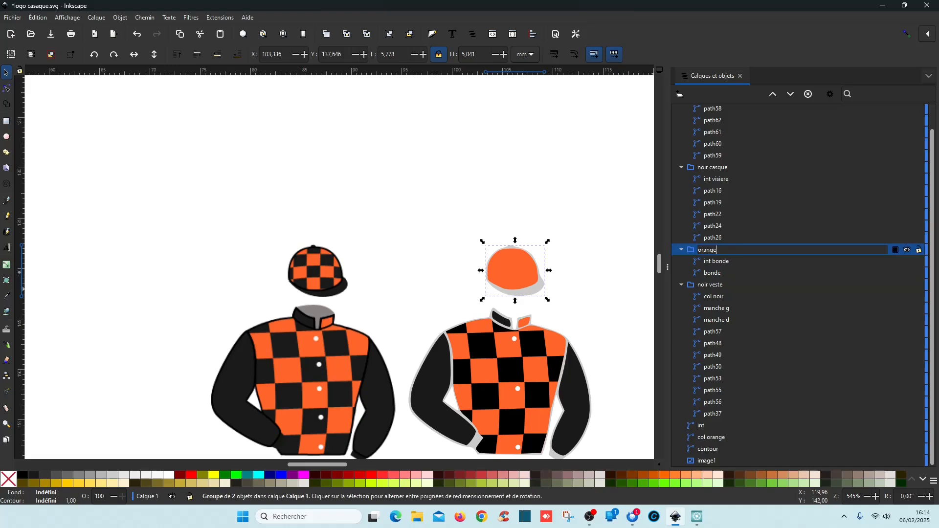
{"action": "key", "text": "Return"}
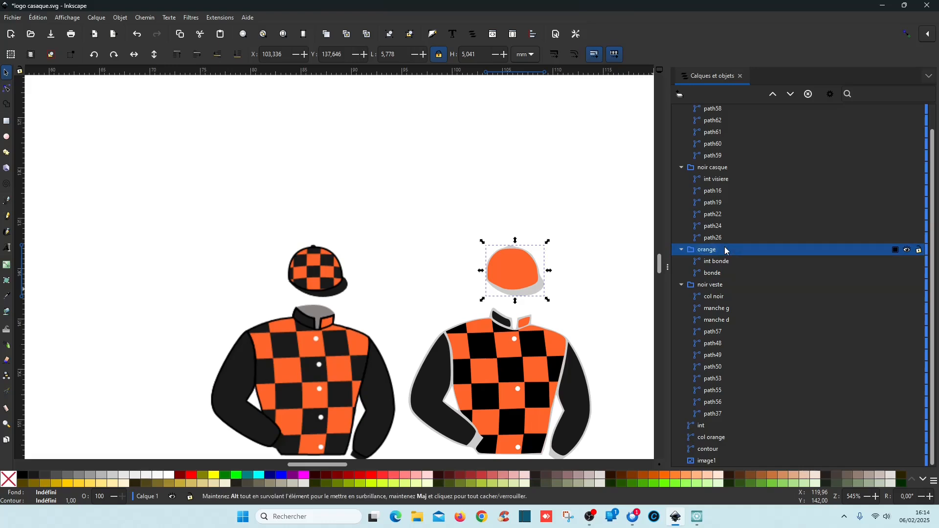
{"action": "left_click", "coordinate": [723, 273]}
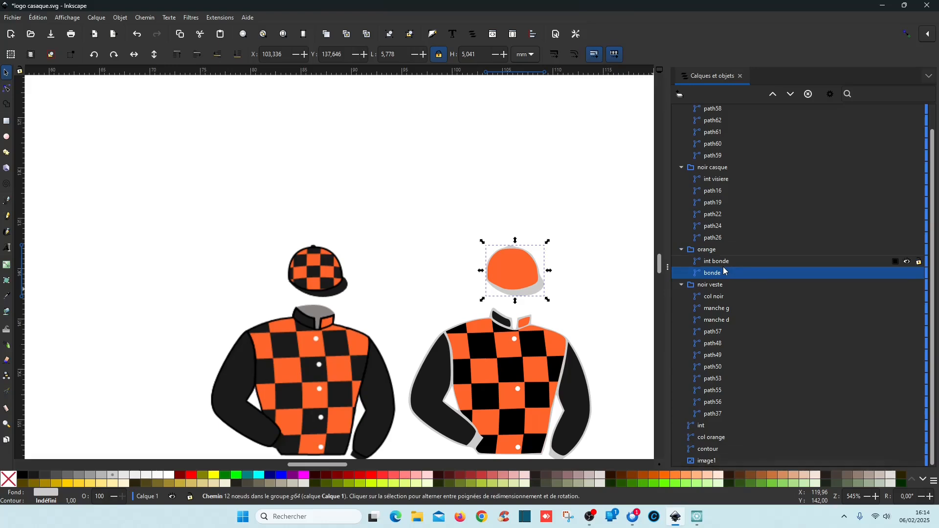
{"action": "left_click_drag", "start_coordinate": [714, 274], "coordinate": [803, 444]}
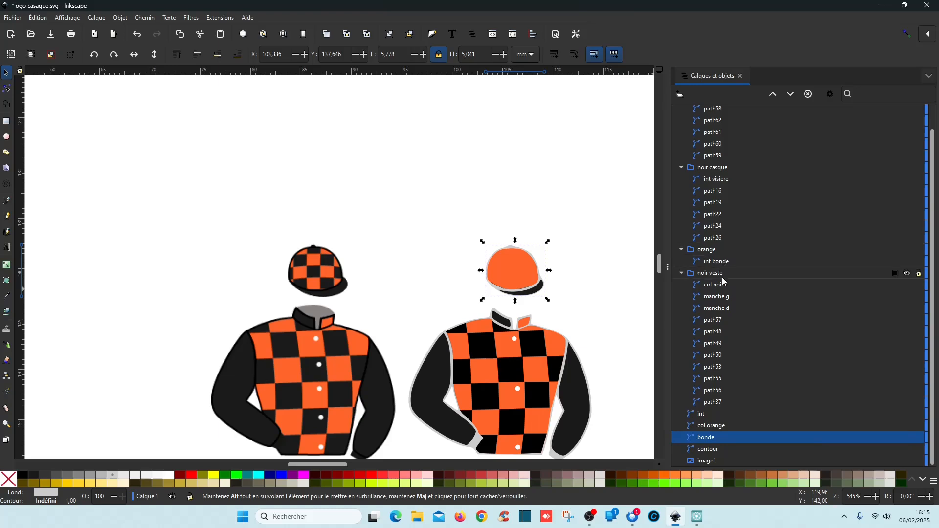
Move the jacket's int path and the col orange path into the orange group, above int bonde.
{"action": "left_click", "coordinate": [711, 426]}
{"action": "left_click", "coordinate": [712, 415], "text": "shift"}
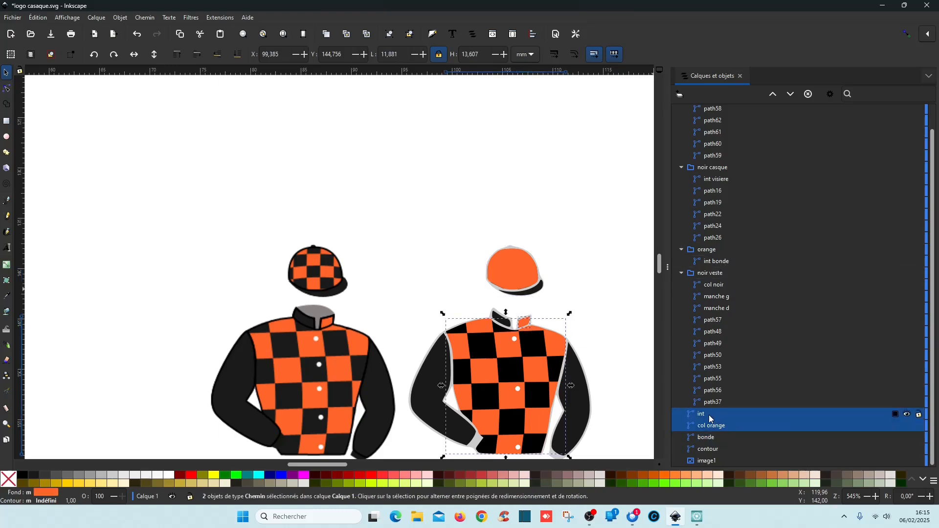
{"action": "left_click_drag", "start_coordinate": [710, 414], "coordinate": [811, 250]}
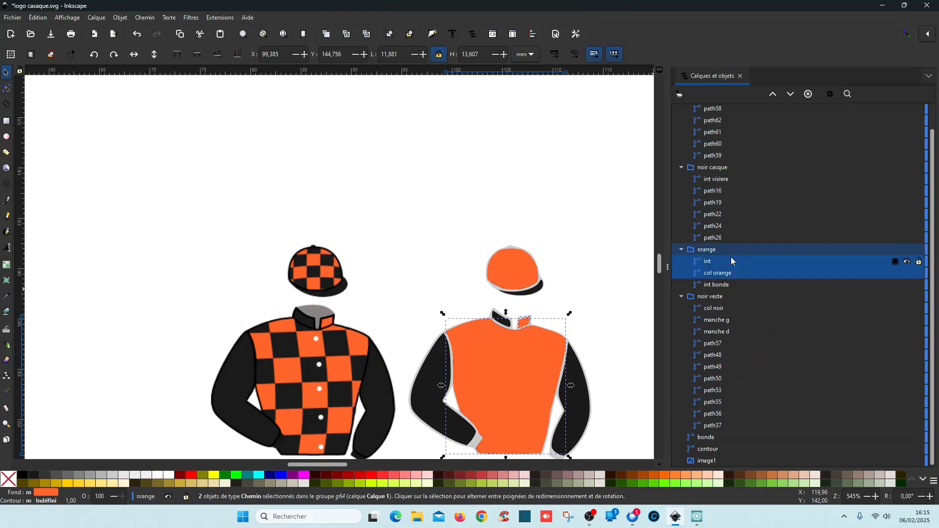
Move the noir veste group up between rond blanc and noir casque, then collapse the rond blanc and noir casque groups.
{"action": "left_click_drag", "start_coordinate": [712, 296], "coordinate": [798, 164]}
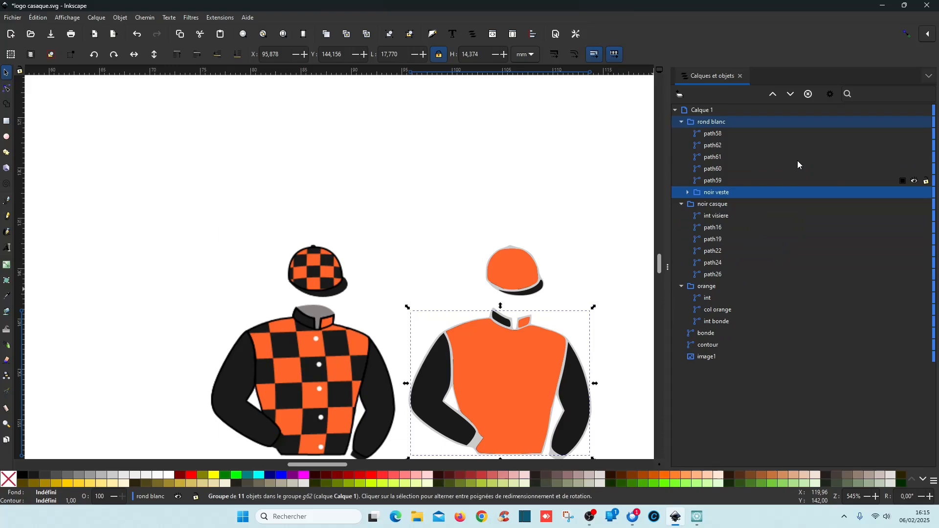
{"action": "left_click_drag", "start_coordinate": [700, 192], "coordinate": [788, 198]}
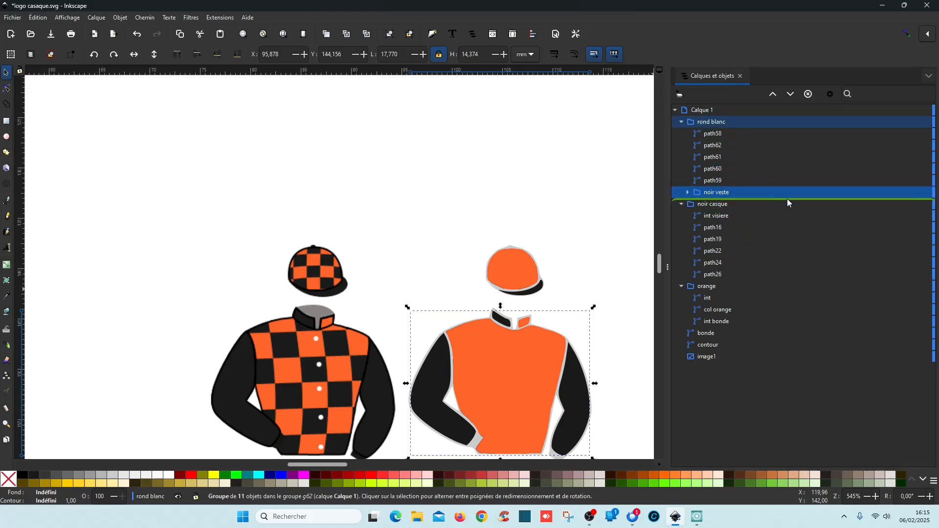
{"action": "left_click", "coordinate": [682, 123]}
{"action": "left_click", "coordinate": [682, 145]}
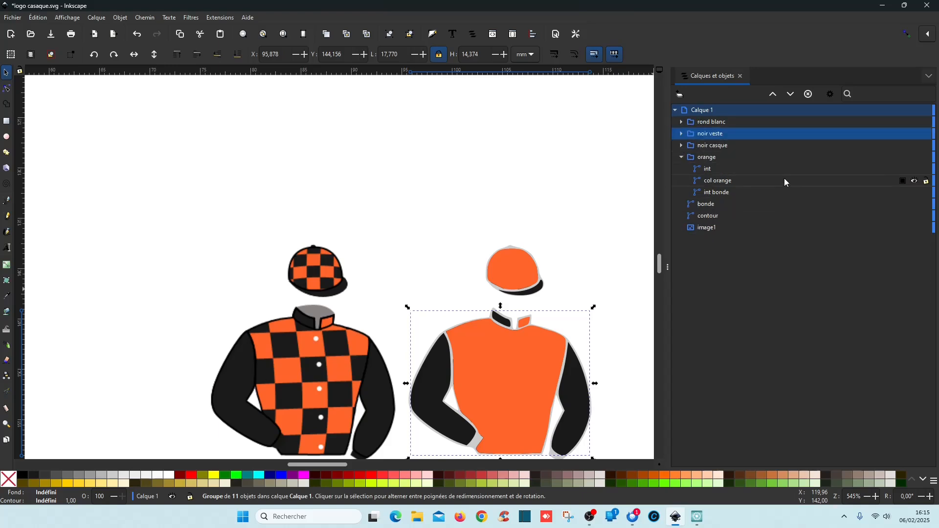
Move the jacket's black check paths, path57 through path37, to the start of the noir veste group, above col noir.
{"action": "left_click", "coordinate": [709, 216]}
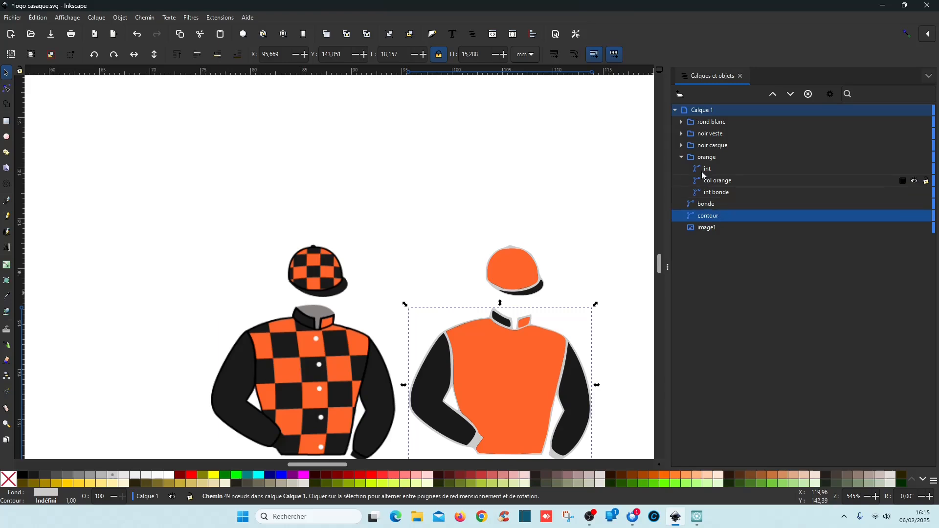
{"action": "left_click", "coordinate": [715, 135]}
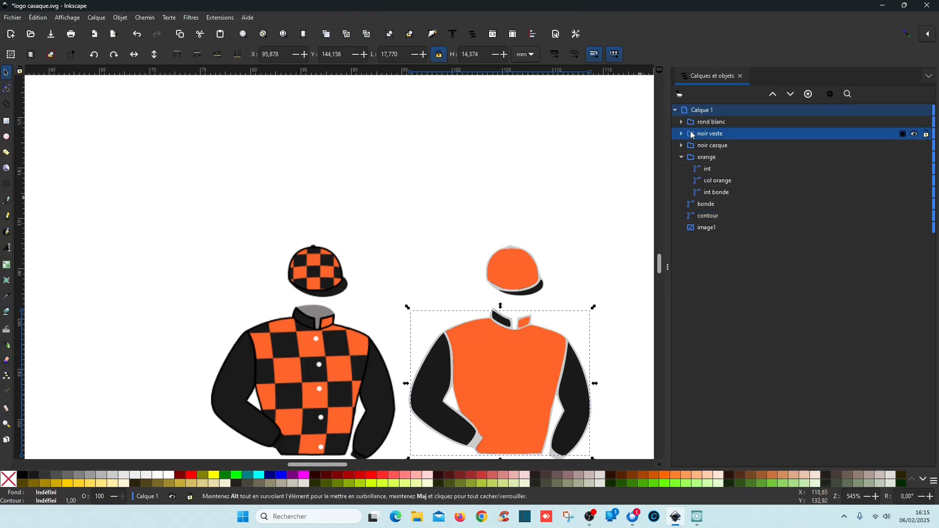
{"action": "left_click", "coordinate": [682, 133]}
{"action": "left_click", "coordinate": [730, 147]}
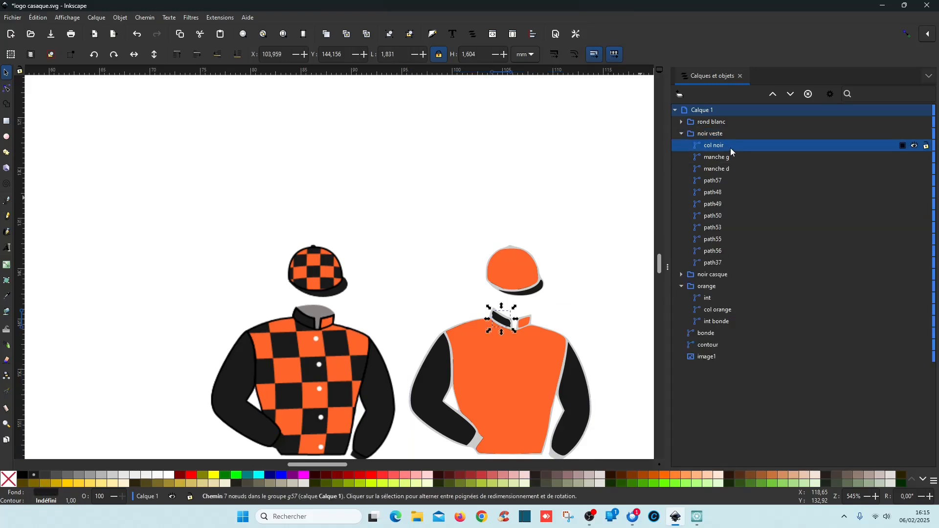
{"action": "left_click", "coordinate": [729, 158]}
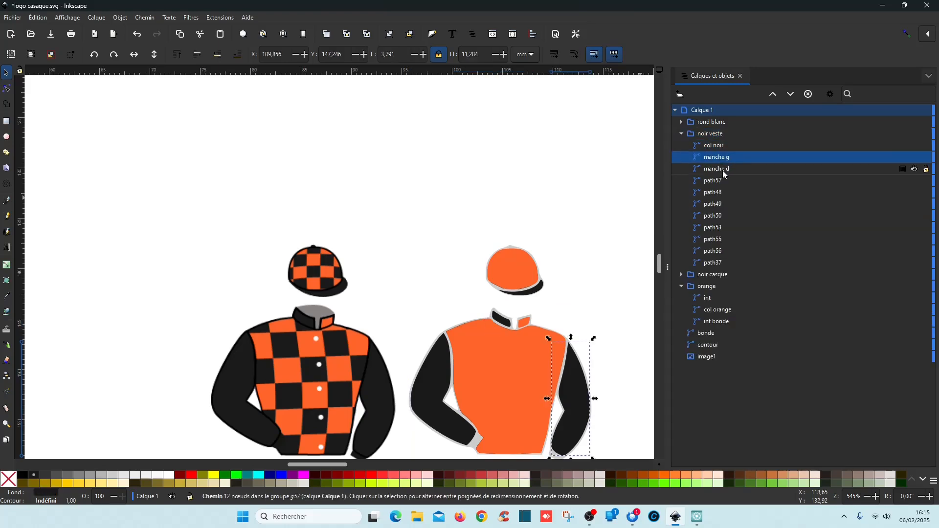
{"action": "left_click", "coordinate": [723, 169]}
{"action": "left_click", "coordinate": [720, 182]}
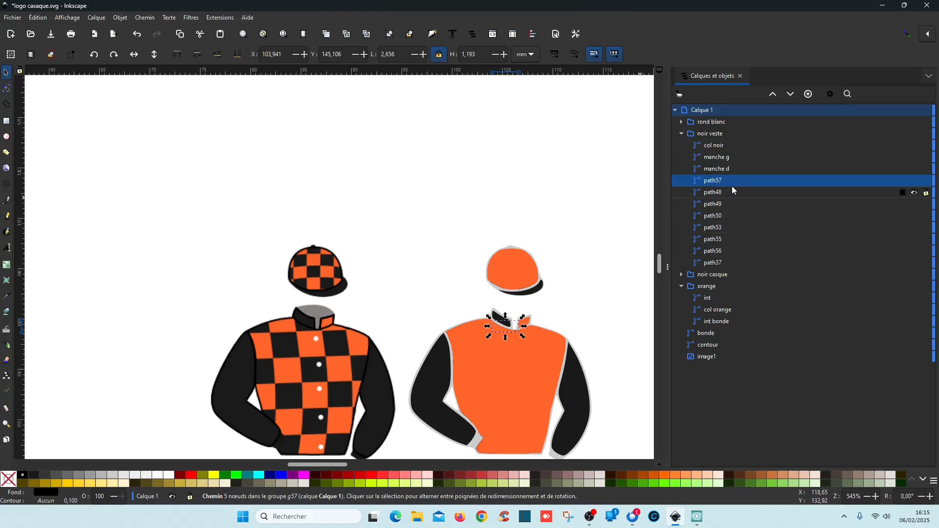
{"action": "left_click", "coordinate": [720, 266], "text": "shift"}
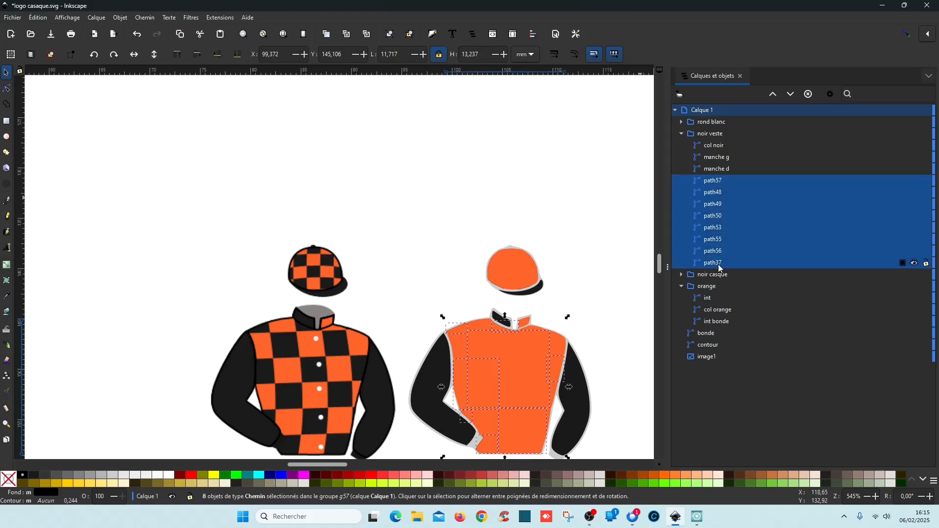
{"action": "left_click_drag", "start_coordinate": [716, 182], "coordinate": [766, 142]}
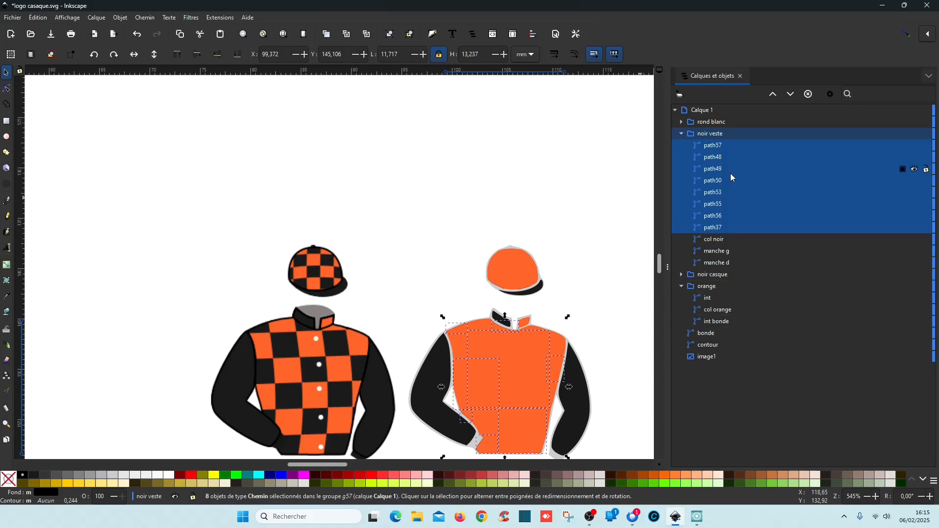
Collapse the groups and examine which logo parts image1, noir veste, contour, bonde and the orange group's paths cover.
{"action": "left_click", "coordinate": [676, 111]}
{"action": "left_click", "coordinate": [677, 111]}
{"action": "left_click", "coordinate": [709, 111]}
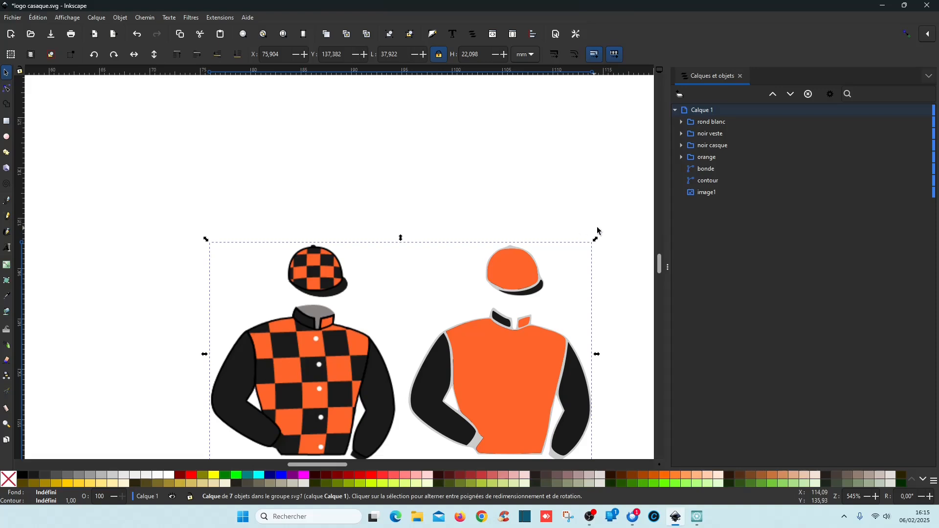
{"action": "scroll", "coordinate": [597, 226], "scroll_direction": "down", "scroll_amount": 4}
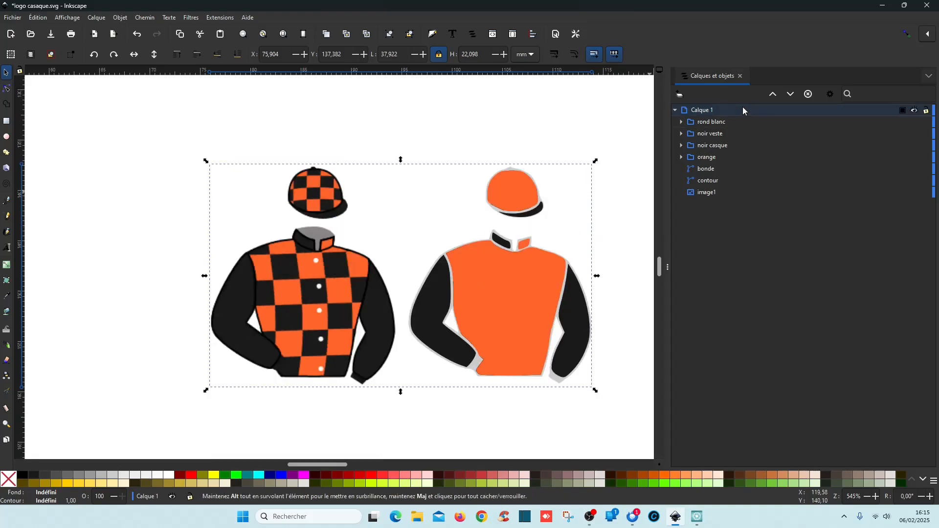
{"action": "left_click", "coordinate": [709, 193]}
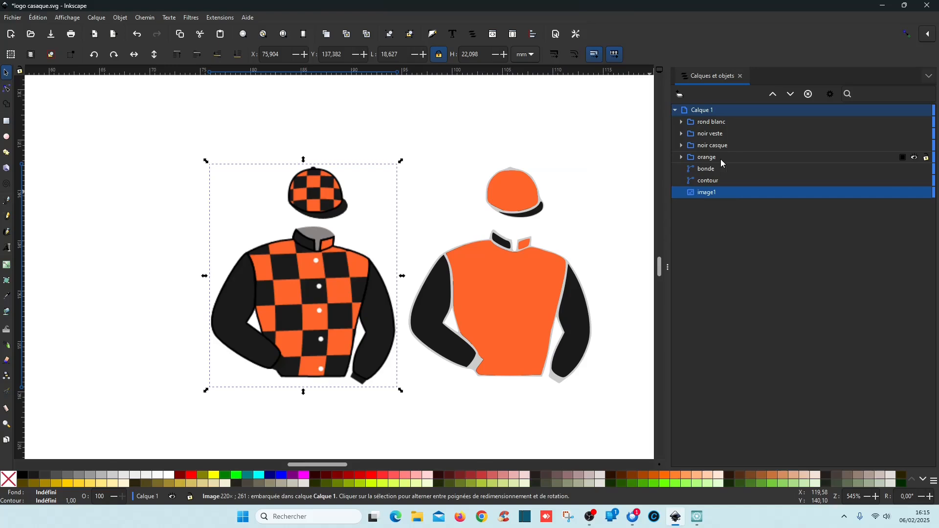
{"action": "left_click", "coordinate": [722, 133]}
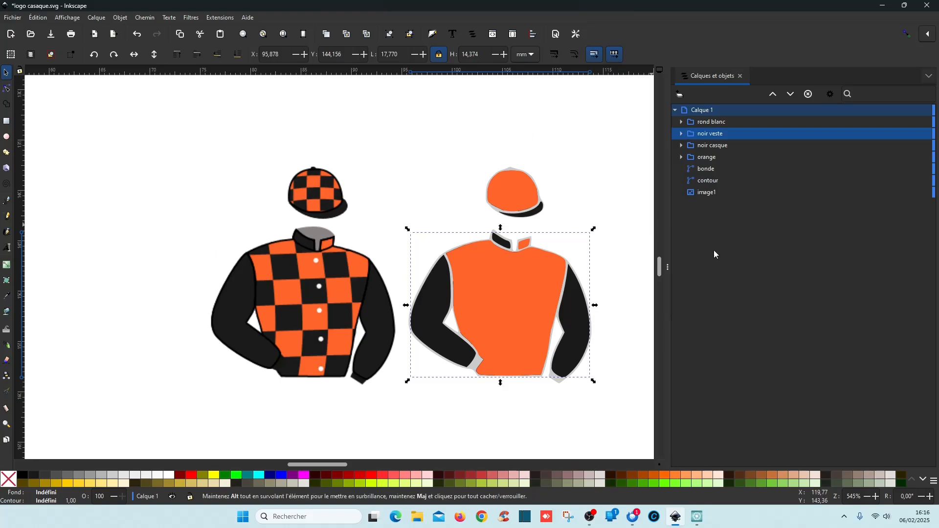
{"action": "left_click", "coordinate": [710, 181]}
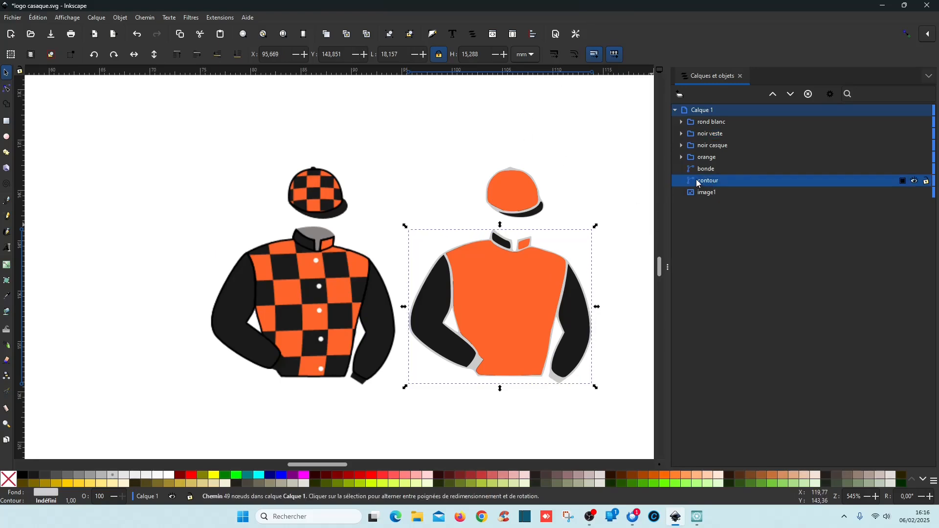
{"action": "left_click", "coordinate": [716, 169]}
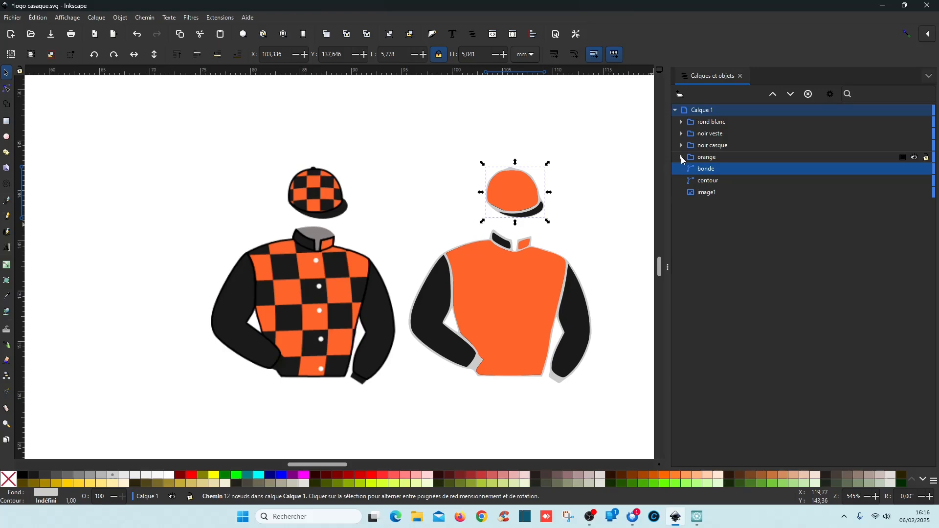
{"action": "left_click", "coordinate": [682, 157]}
{"action": "left_click", "coordinate": [717, 169]}
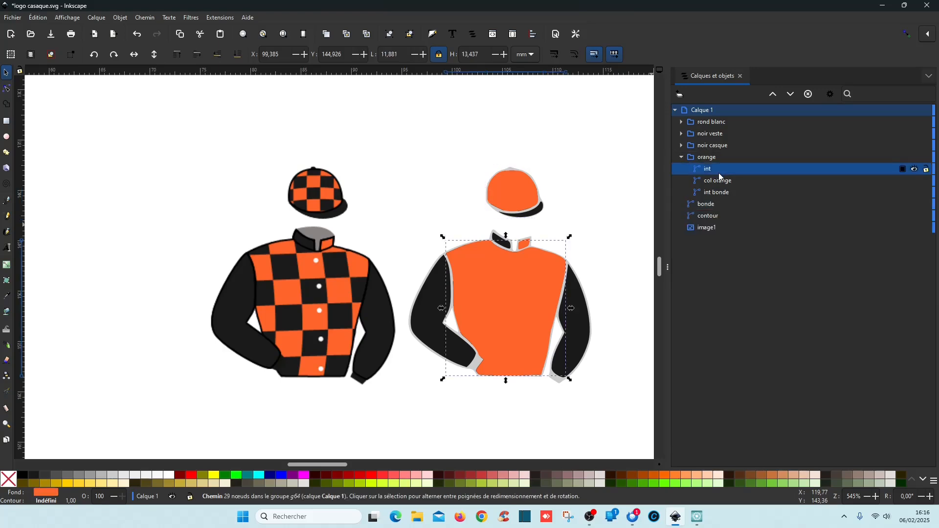
{"action": "left_click", "coordinate": [720, 179]}
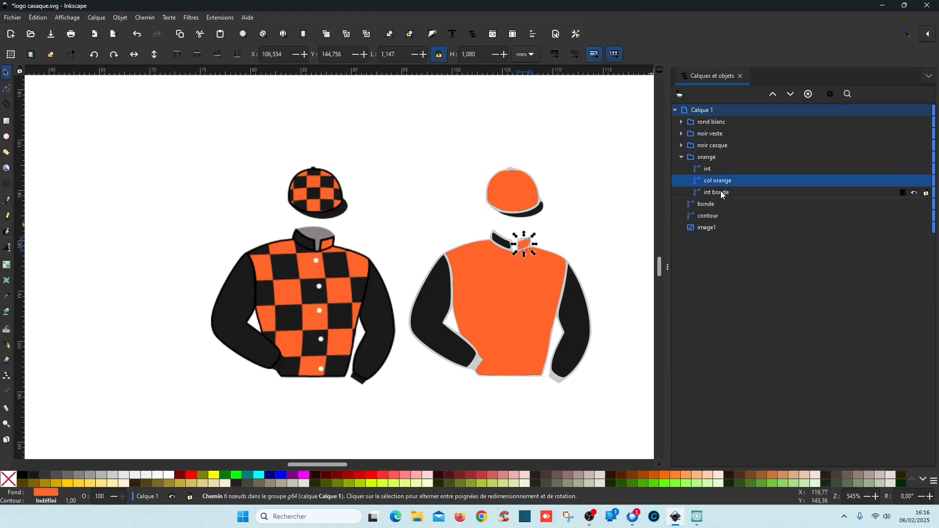
{"action": "left_click", "coordinate": [721, 192]}
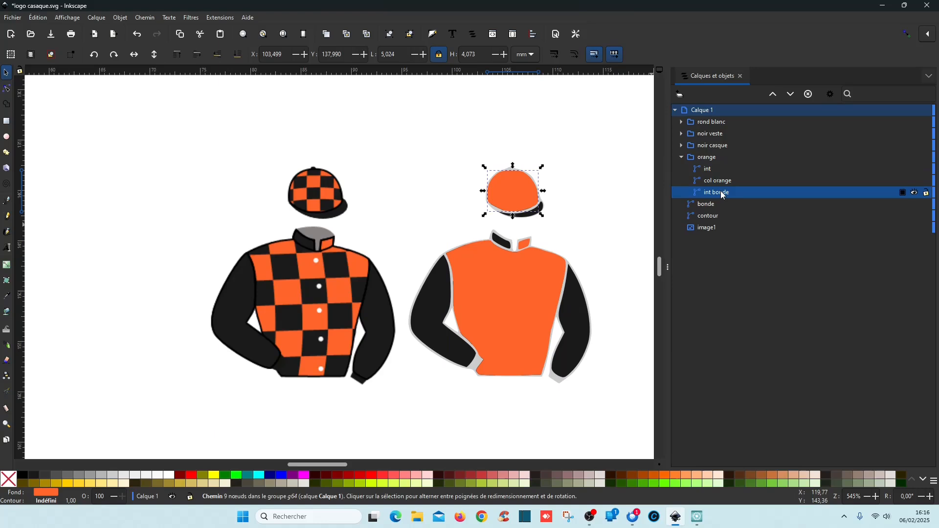
{"action": "left_click", "coordinate": [682, 157]}
Duplicate the noir casque group and delete the original, keeping the copy above the orange group.
{"action": "left_click", "coordinate": [698, 145]}
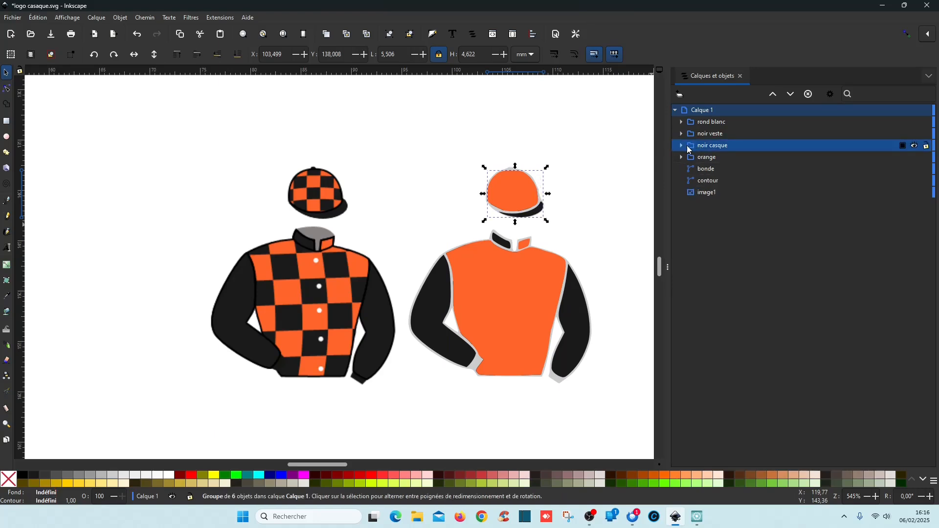
{"action": "left_click", "coordinate": [682, 145]}
{"action": "left_click", "coordinate": [715, 146]}
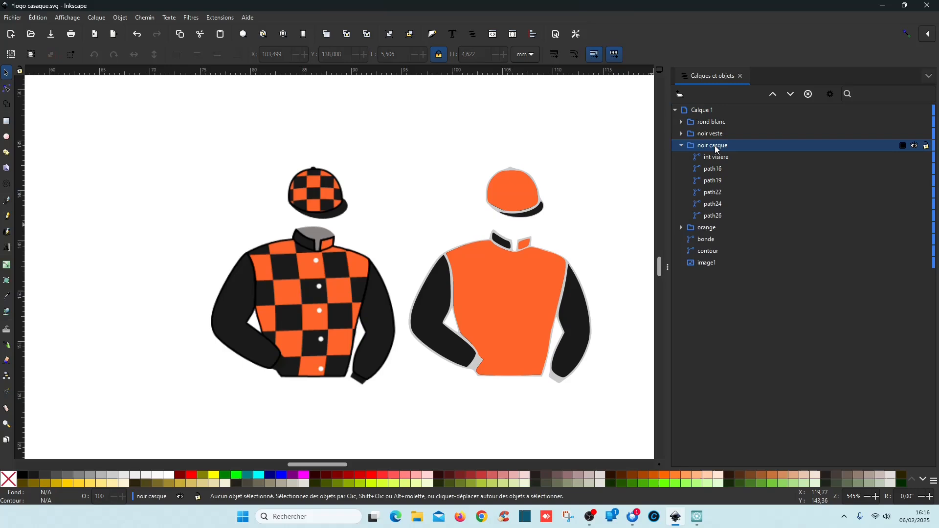
{"action": "key", "text": "ctrl+d"}
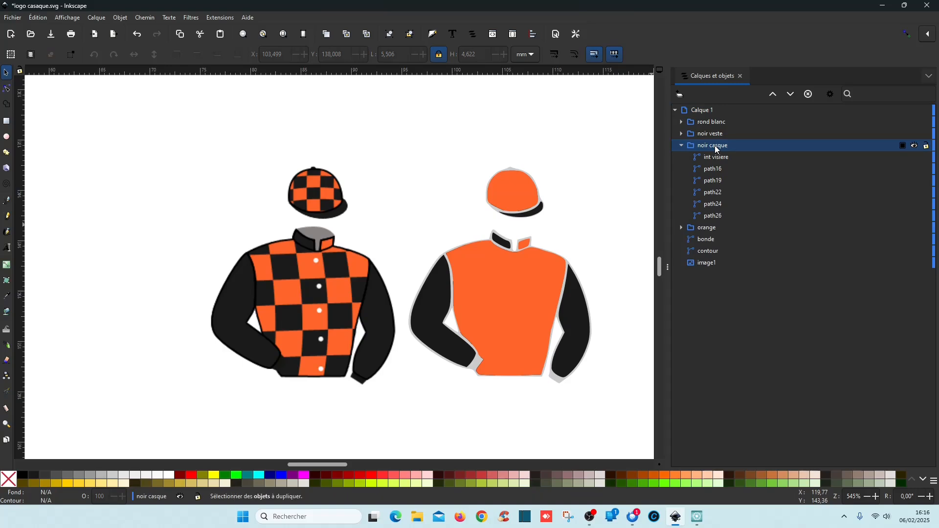
{"action": "left_click", "coordinate": [723, 149]}
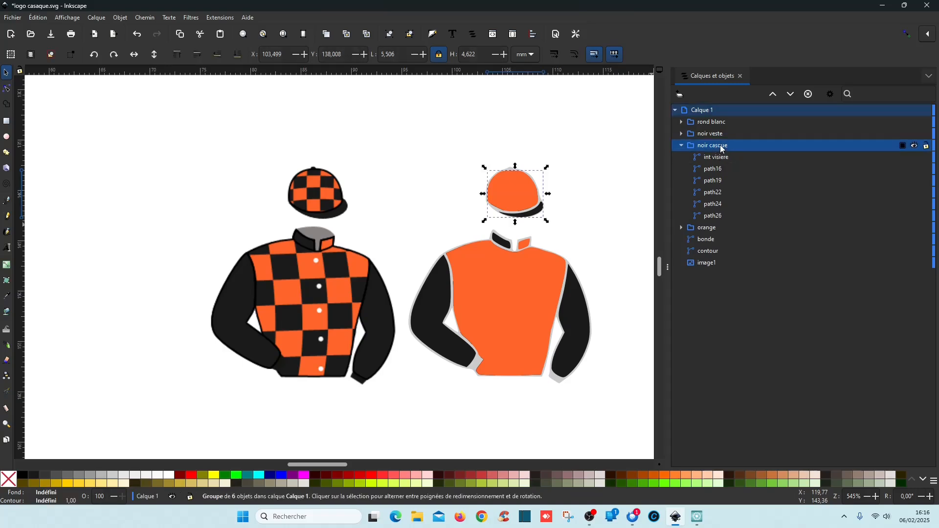
{"action": "key", "text": "ctrl+d"}
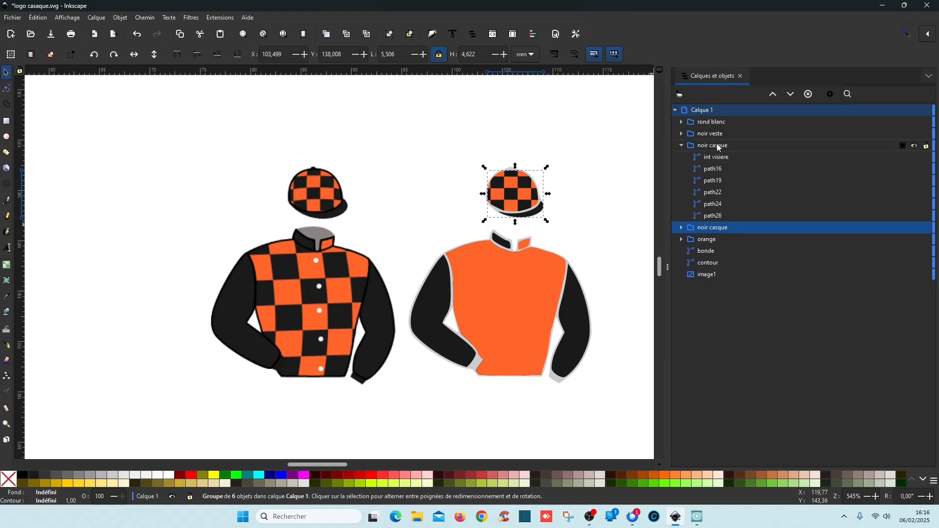
{"action": "left_click", "coordinate": [717, 145]}
{"action": "left_click", "coordinate": [916, 146]}
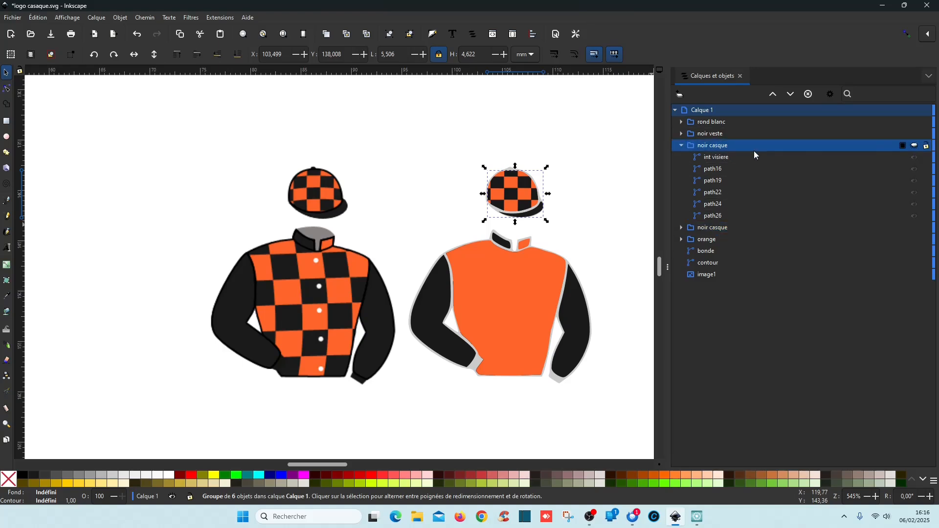
{"action": "left_click", "coordinate": [722, 147]}
{"action": "key", "text": "Delete"}
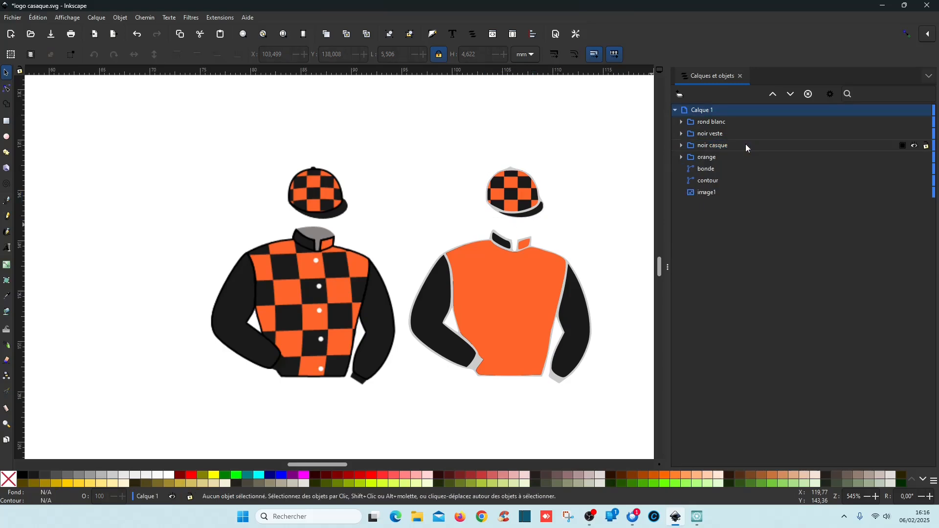
Duplicate the noir veste group, delete the original so only the copy remains, and save the drawing.
{"action": "left_click", "coordinate": [709, 136]}
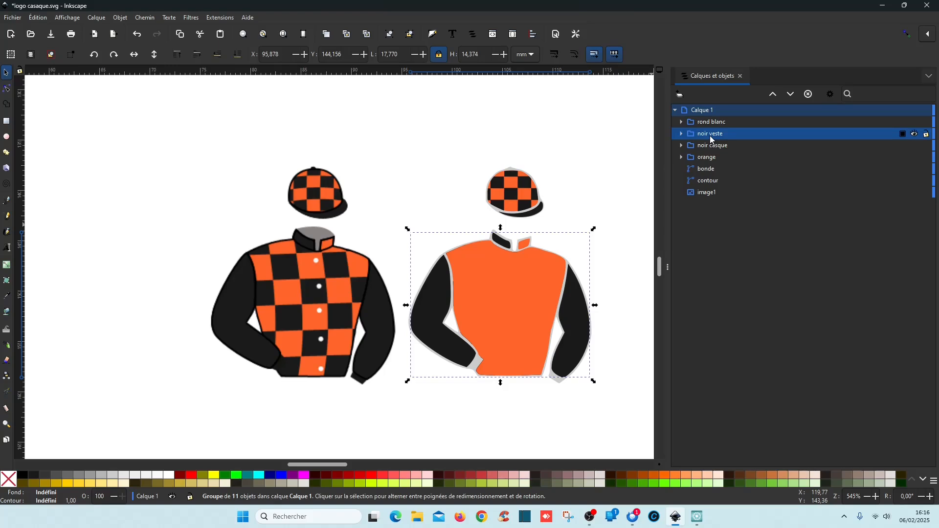
{"action": "key", "text": "ctrl+d"}
{"action": "left_click", "coordinate": [715, 135]}
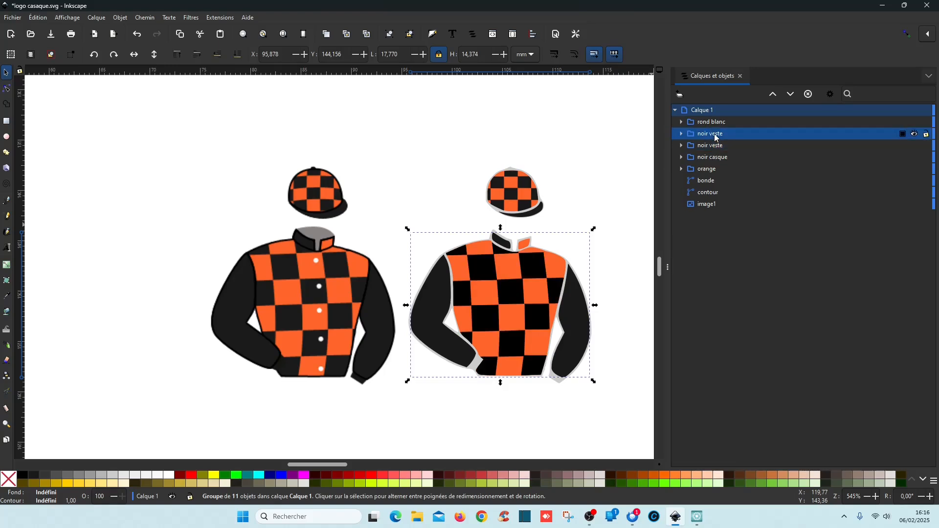
{"action": "key", "text": "Delete"}
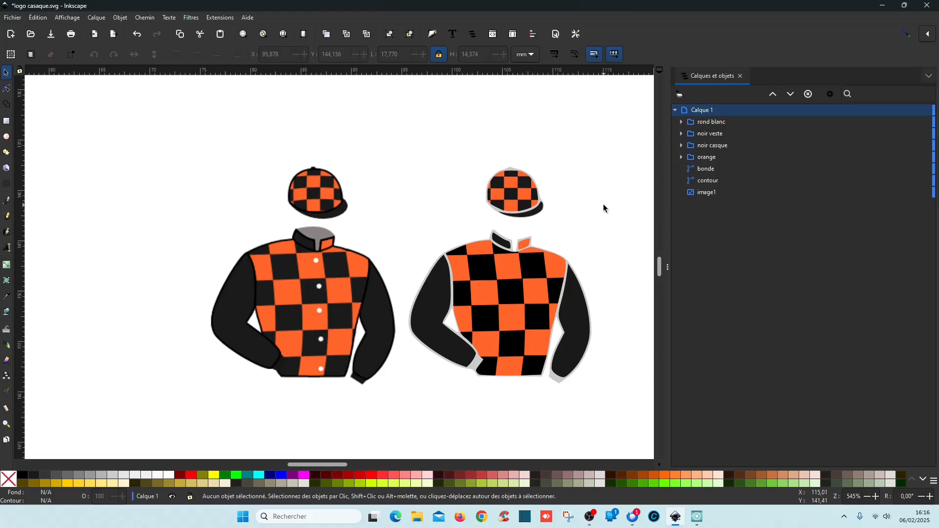
{"action": "key", "text": "ctrl+s"}
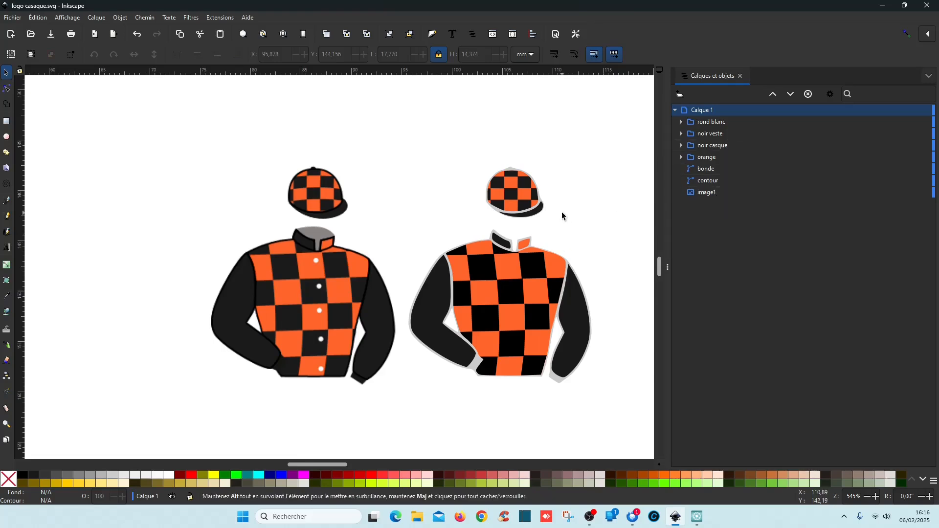
Examine which logo parts the contour, bonde and orange group cover, including int bonde, col orange and int.
{"action": "left_click", "coordinate": [714, 184]}
{"action": "left_click", "coordinate": [716, 170]}
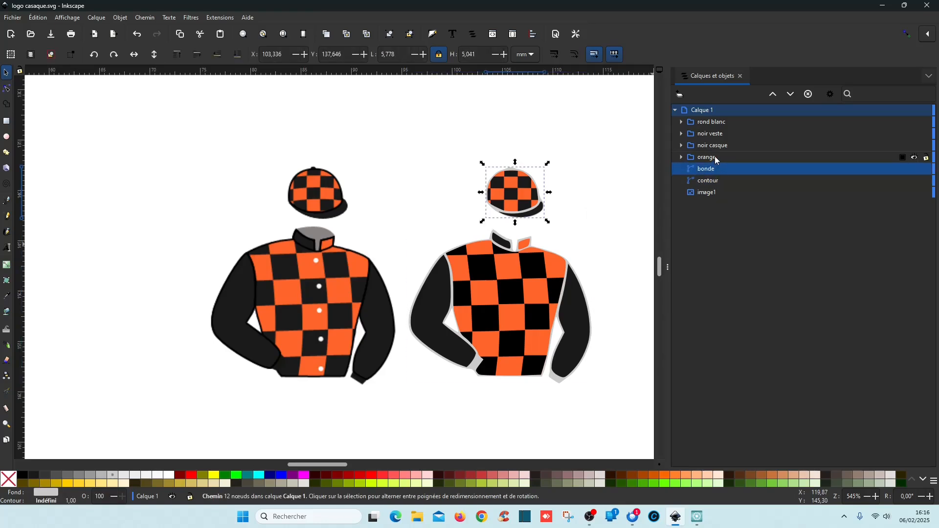
{"action": "left_click", "coordinate": [716, 160]}
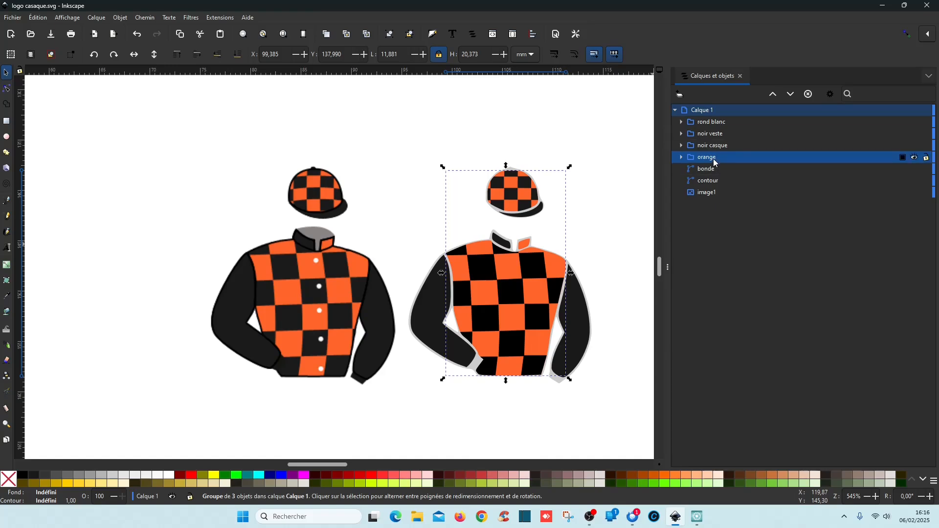
{"action": "left_click", "coordinate": [681, 157]}
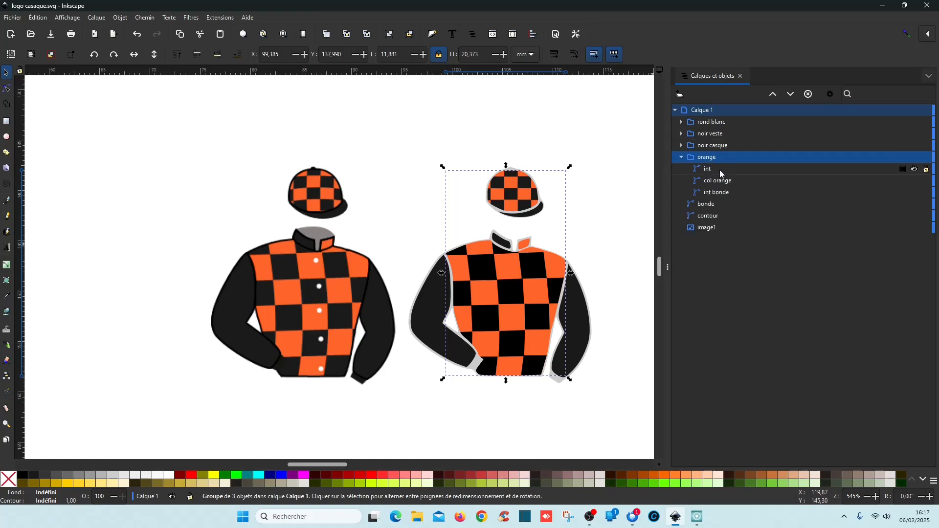
{"action": "left_click", "coordinate": [723, 192]}
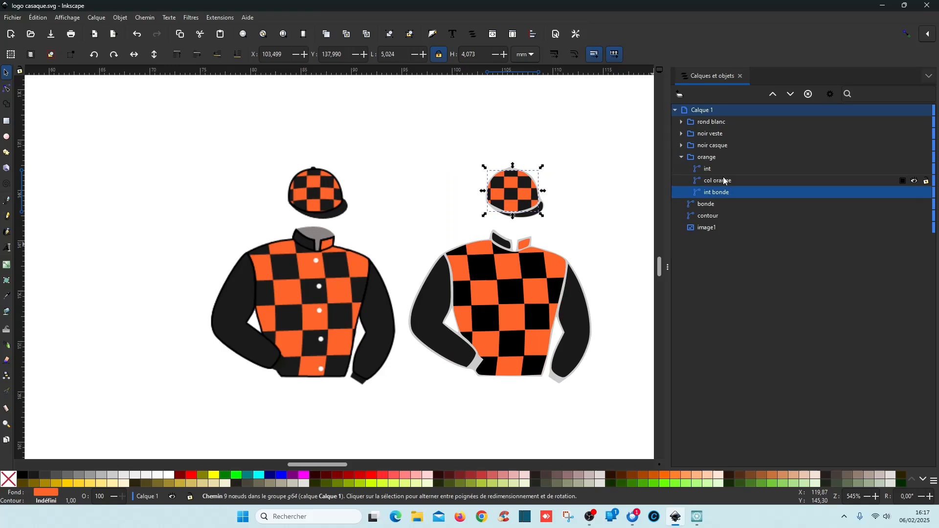
{"action": "left_click", "coordinate": [723, 179]}
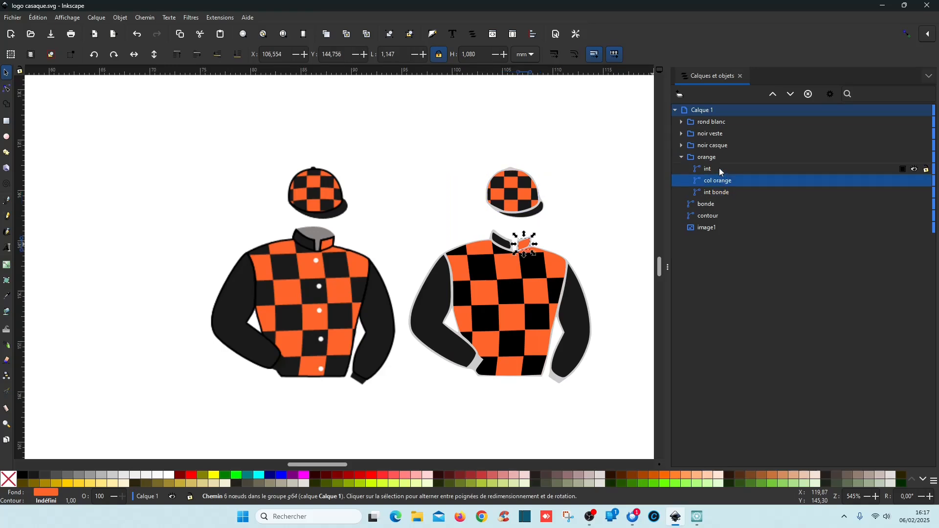
{"action": "left_click", "coordinate": [719, 168]}
{"action": "left_click", "coordinate": [683, 157]}
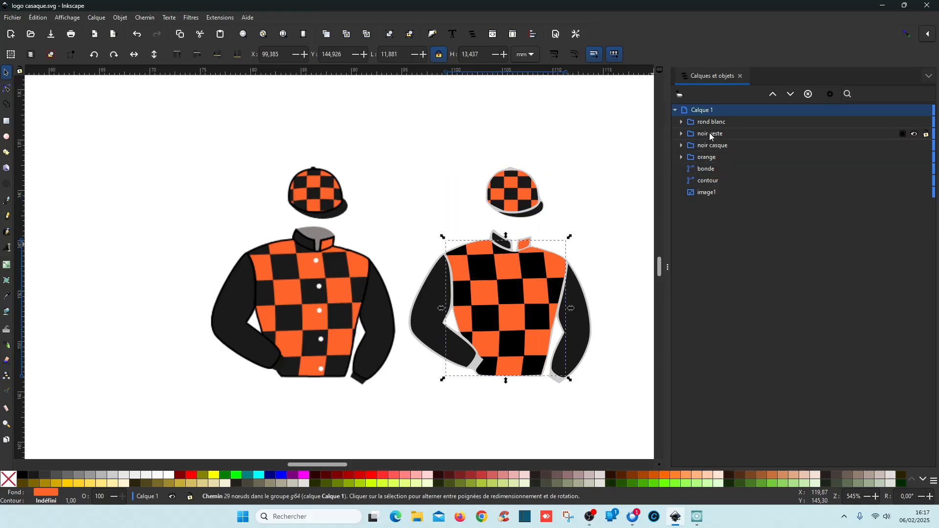
Lower the noir veste group to just beneath the noir casque group and save the drawing.
{"action": "left_click", "coordinate": [709, 133]}
{"action": "left_click", "coordinate": [793, 95]}
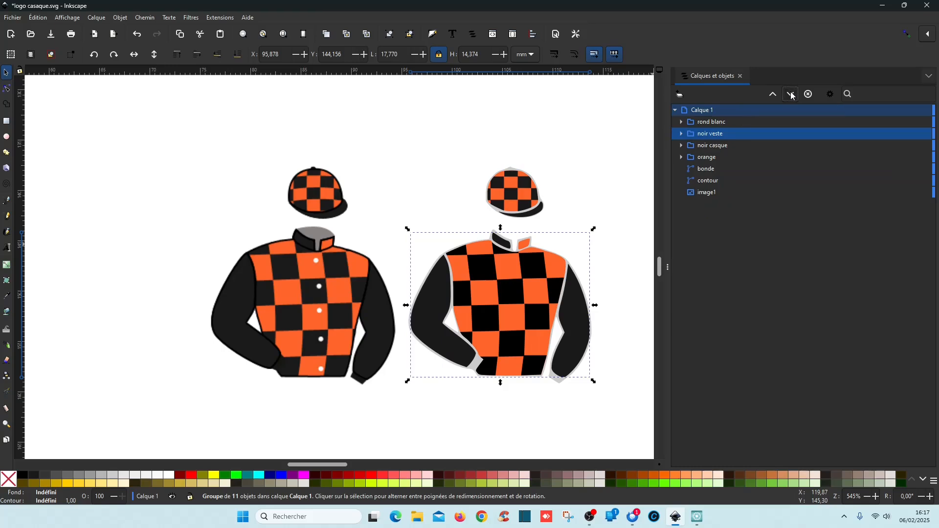
{"action": "left_click", "coordinate": [736, 133]}
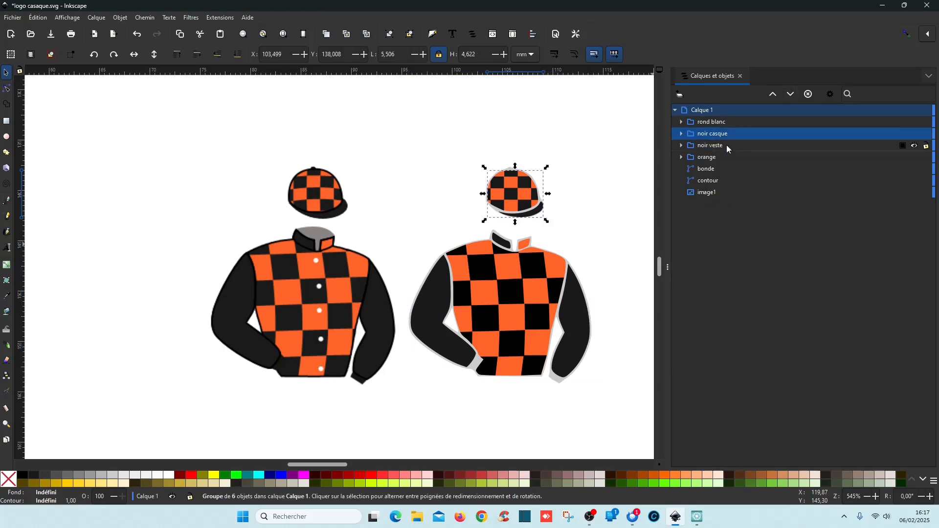
{"action": "key", "text": "ctrl+s"}
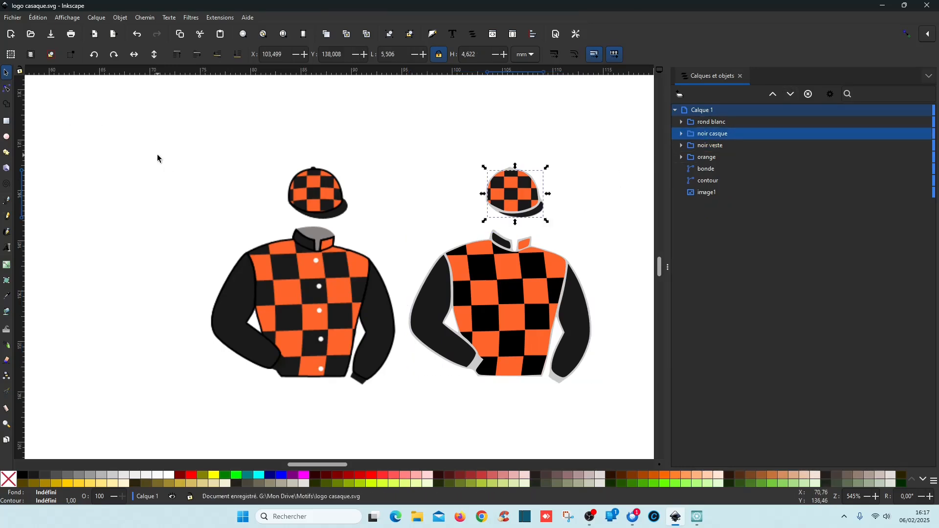
{"action": "key", "text": "Escape"}
Scale all the traced vector parts of the logo together proportionally to a height of 110 mm and save the drawing.
{"action": "scroll", "coordinate": [579, 382], "scroll_direction": "down", "scroll_amount": 1, "text": "ctrl"}
{"action": "scroll", "coordinate": [606, 385], "scroll_direction": "right", "scroll_amount": 2}
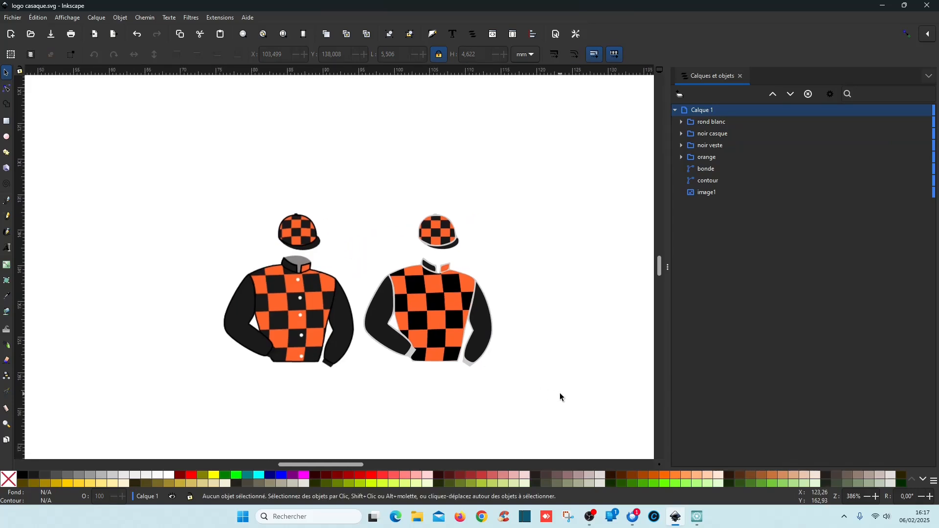
{"action": "left_click_drag", "start_coordinate": [560, 392], "coordinate": [353, 190]}
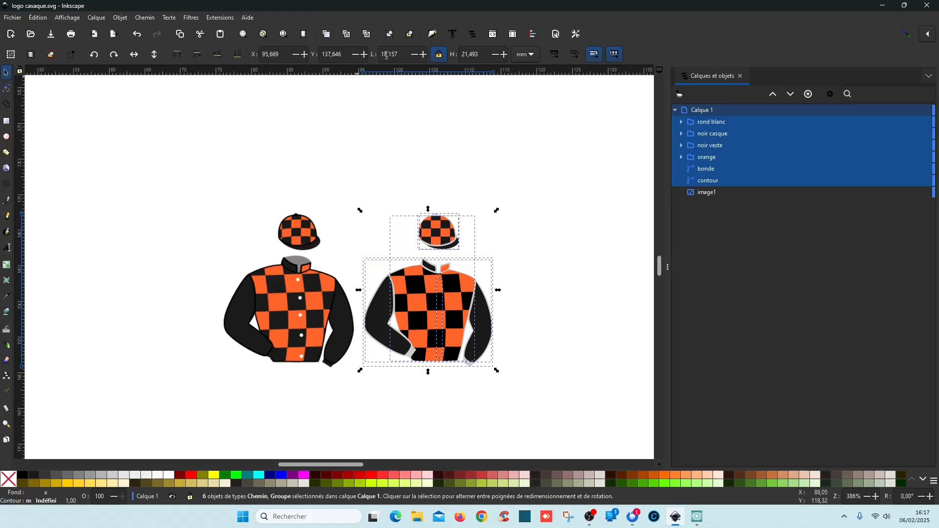
{"action": "double_click", "coordinate": [482, 57]}
{"action": "type", "text": "110"}
{"action": "key", "text": "Return"}
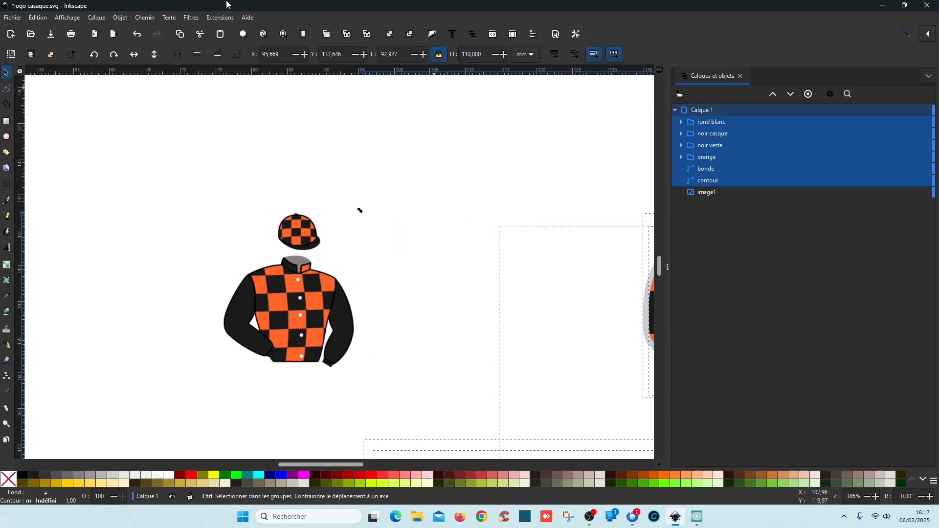
{"action": "key", "text": "5"}
{"action": "key", "text": "ctrl+s"}
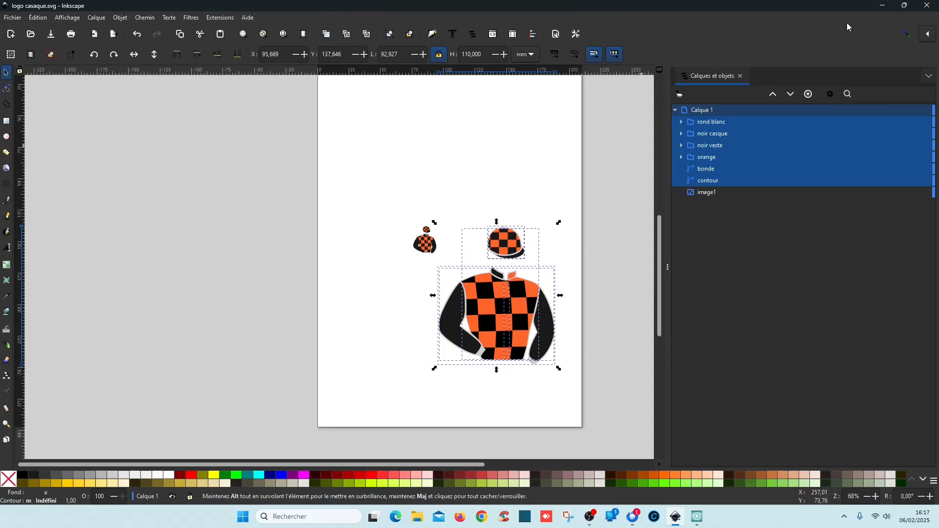
Switch to Artistic Digitizer and open logo casaque.svg from the Motifs folder.
{"action": "left_click", "coordinate": [883, 6]}
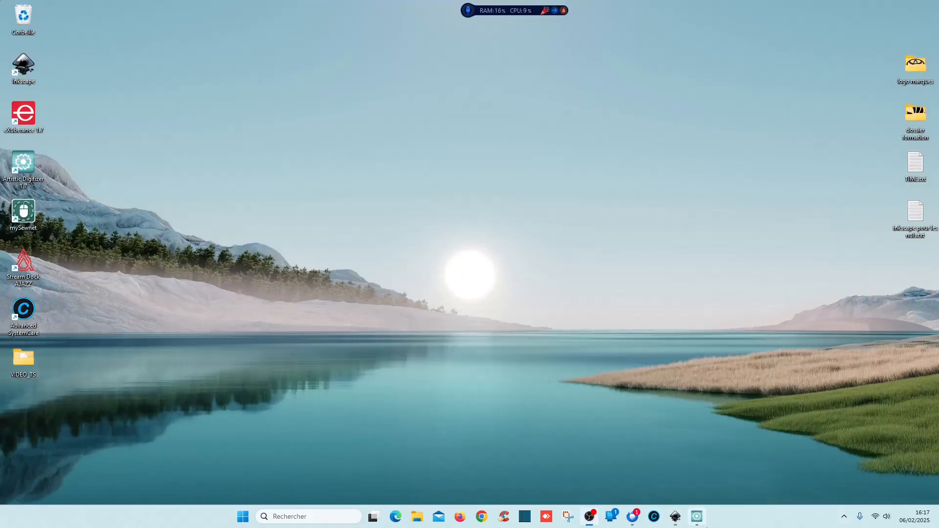
{"action": "left_click", "coordinate": [700, 521]}
{"action": "left_click", "coordinate": [57, 247]}
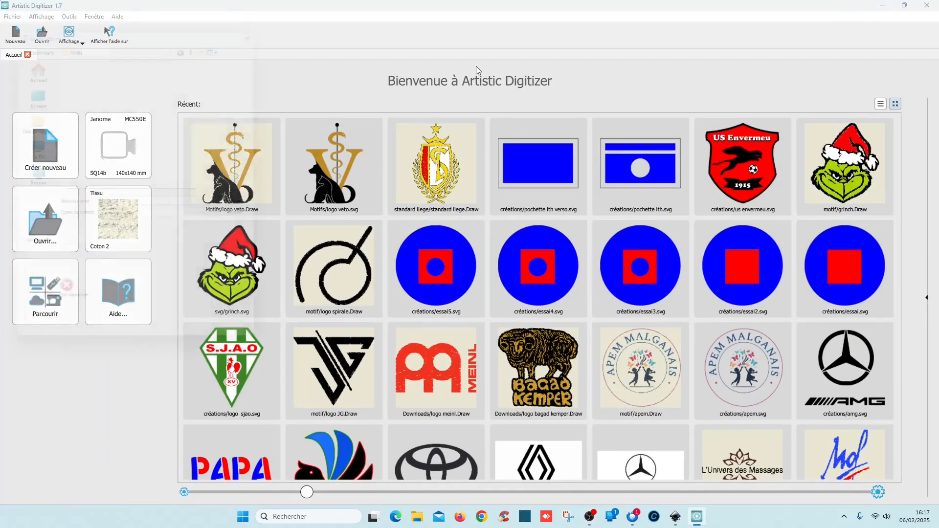
{"action": "scroll", "coordinate": [144, 172], "scroll_direction": "down", "scroll_amount": 8}
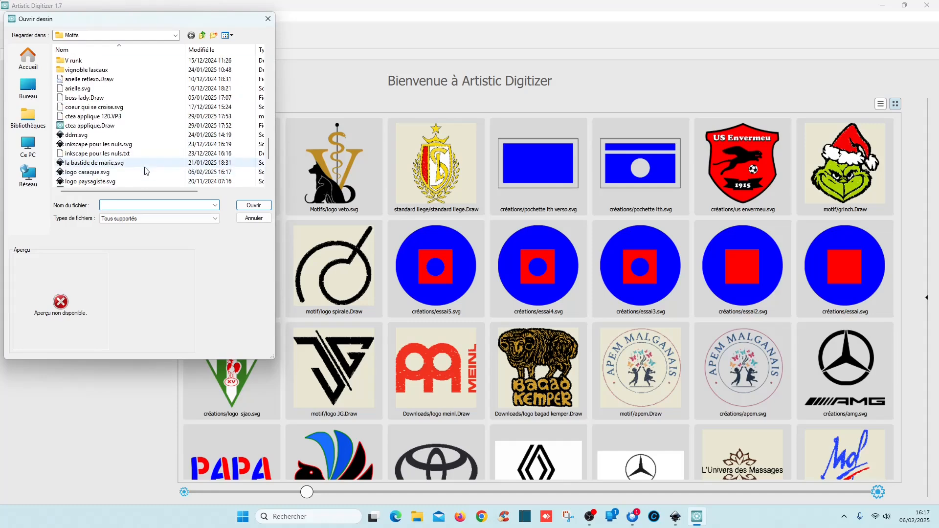
{"action": "scroll", "coordinate": [132, 142], "scroll_direction": "up", "scroll_amount": 2}
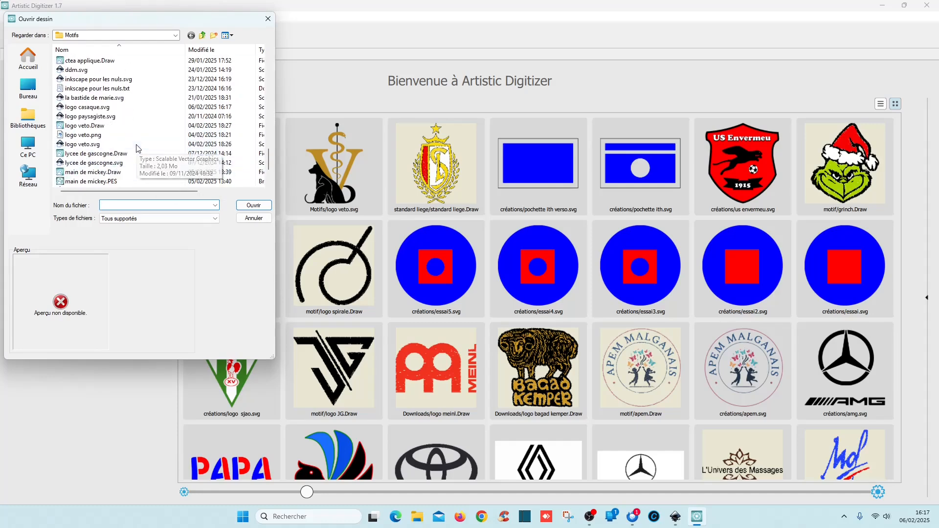
{"action": "left_click", "coordinate": [108, 107]}
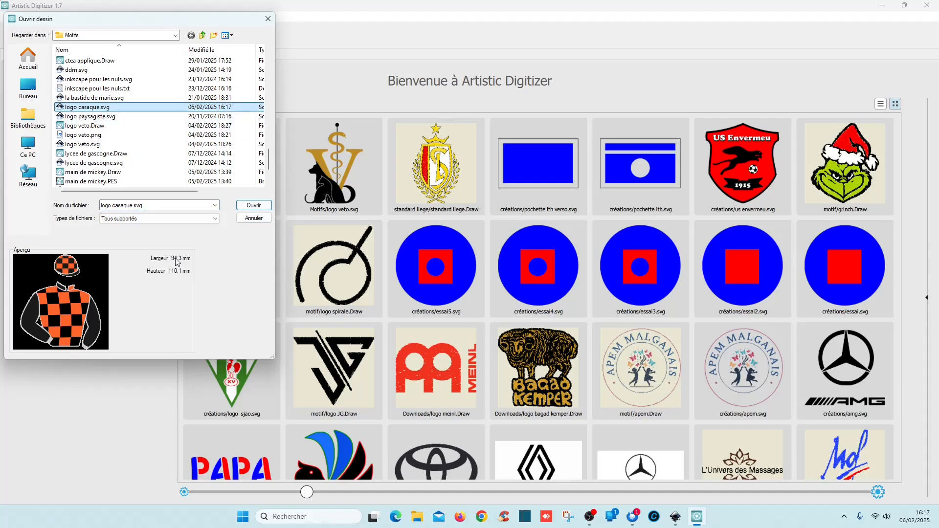
{"action": "left_click", "coordinate": [255, 209]}
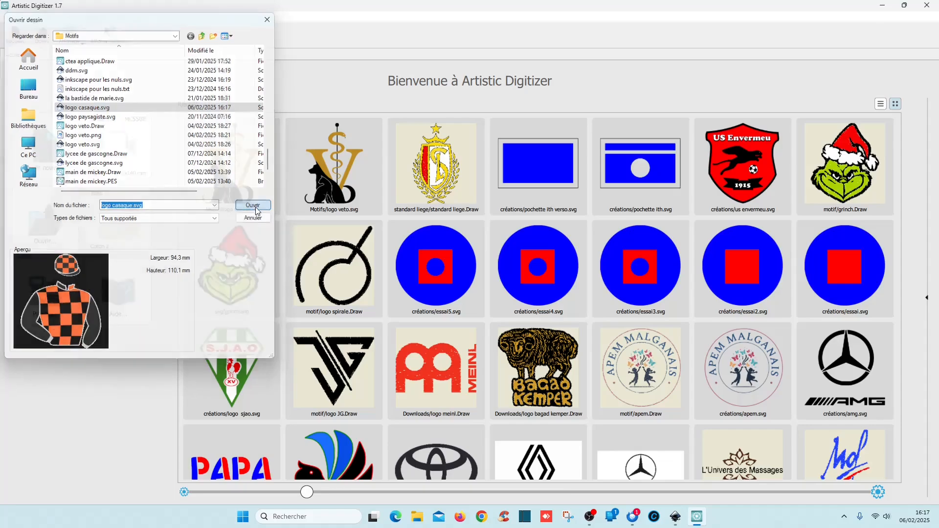
Examine the stitch rendering of the jacket, collar and helmet, checking the stitch properties of both grey outlines.
{"action": "scroll", "coordinate": [437, 216], "scroll_direction": "up", "scroll_amount": 3}
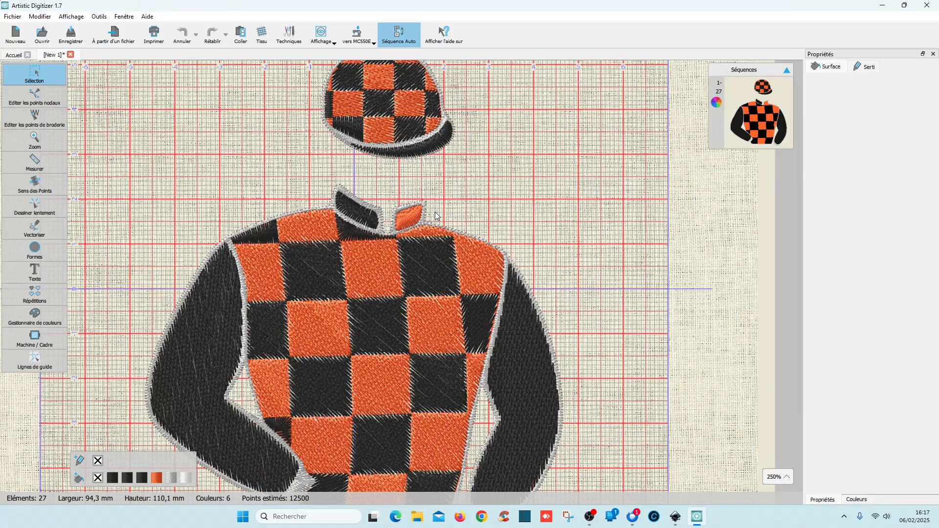
{"action": "scroll", "coordinate": [438, 216], "scroll_direction": "up", "scroll_amount": 1}
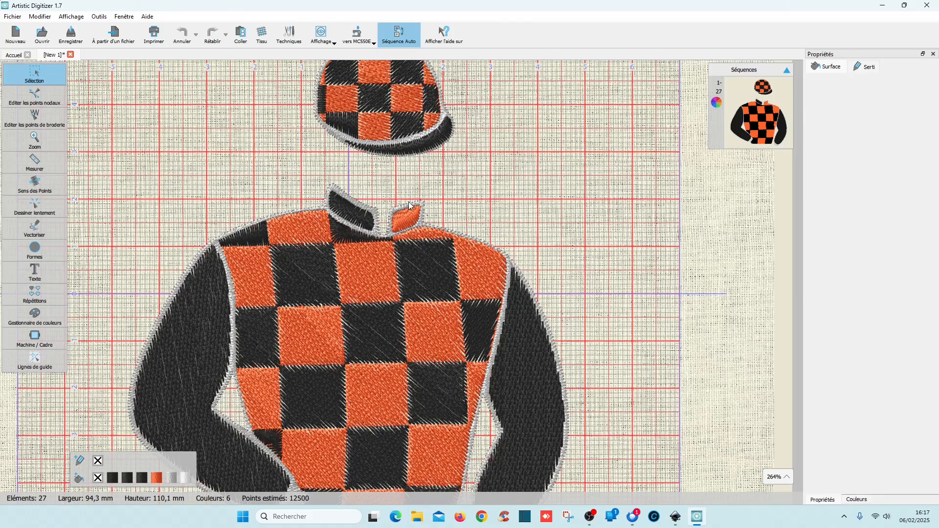
{"action": "scroll", "coordinate": [482, 210], "scroll_direction": "down", "scroll_amount": 5}
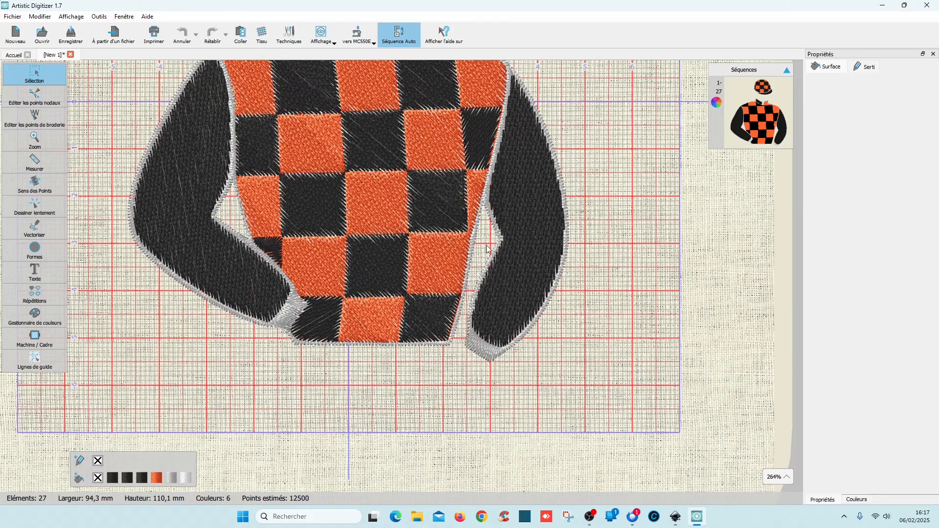
{"action": "left_click", "coordinate": [488, 201]}
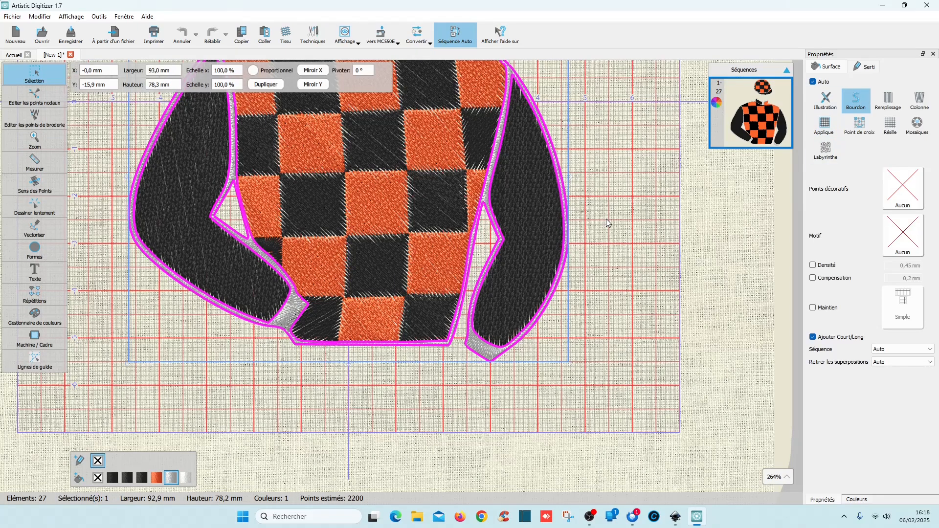
{"action": "scroll", "coordinate": [606, 219], "scroll_direction": "up", "scroll_amount": 3}
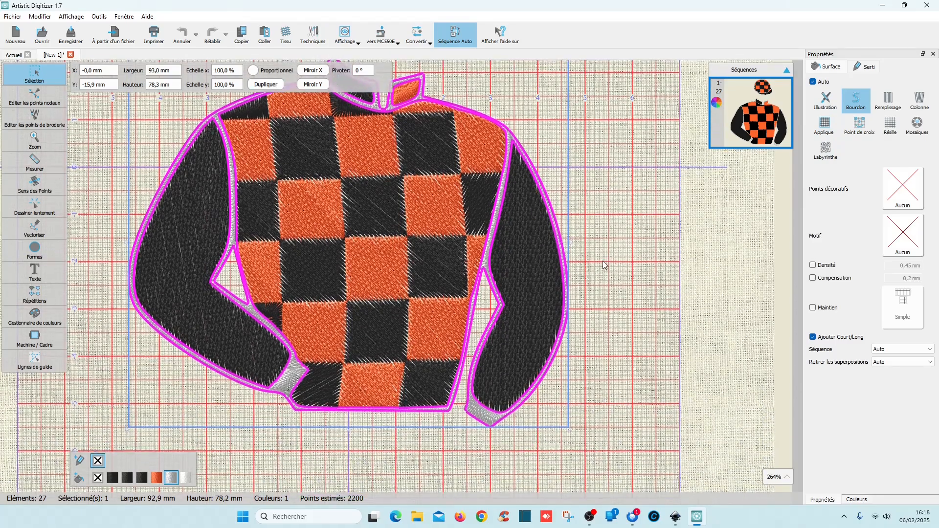
{"action": "left_click", "coordinate": [606, 265]}
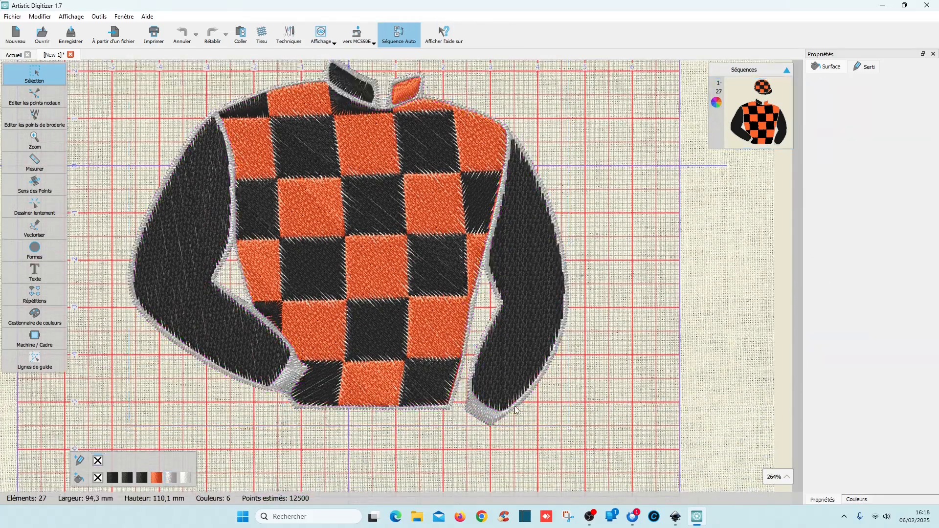
{"action": "scroll", "coordinate": [560, 280], "scroll_direction": "up", "scroll_amount": 3}
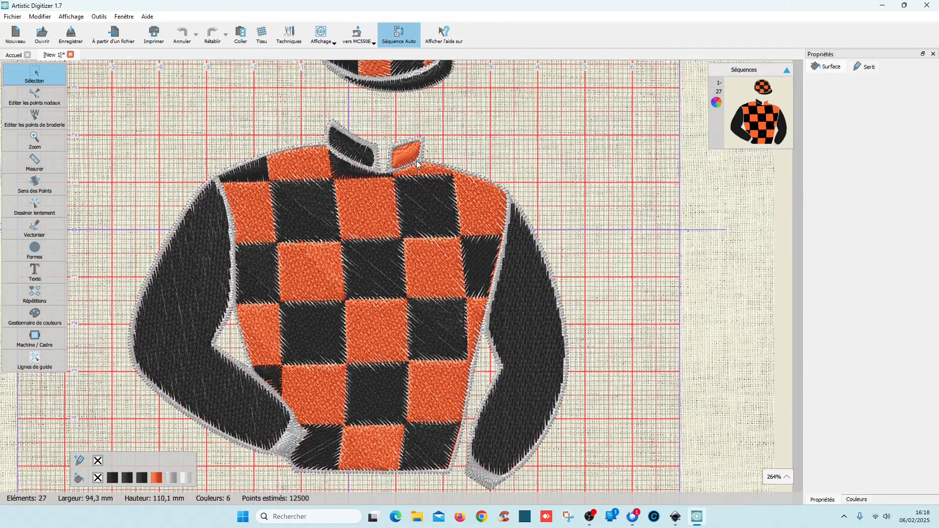
{"action": "scroll", "coordinate": [430, 157], "scroll_direction": "up", "scroll_amount": 8}
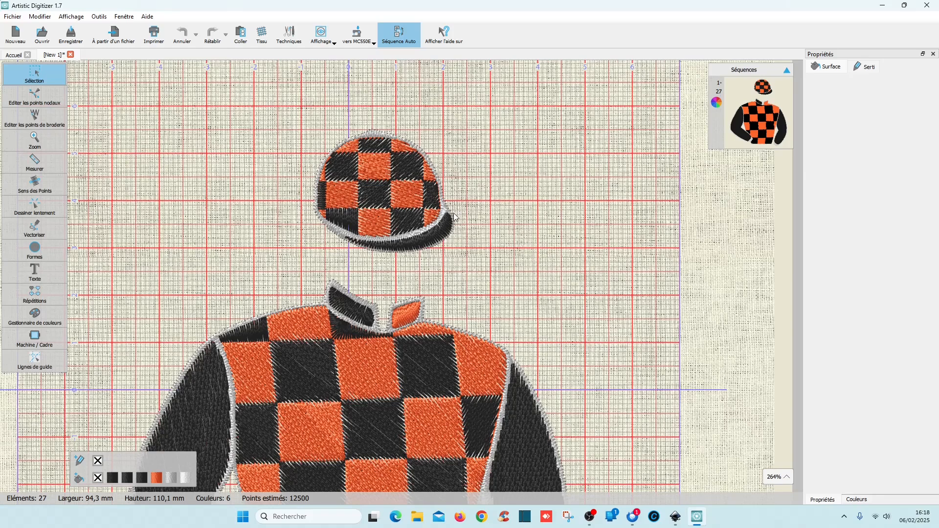
{"action": "left_click", "coordinate": [448, 211]}
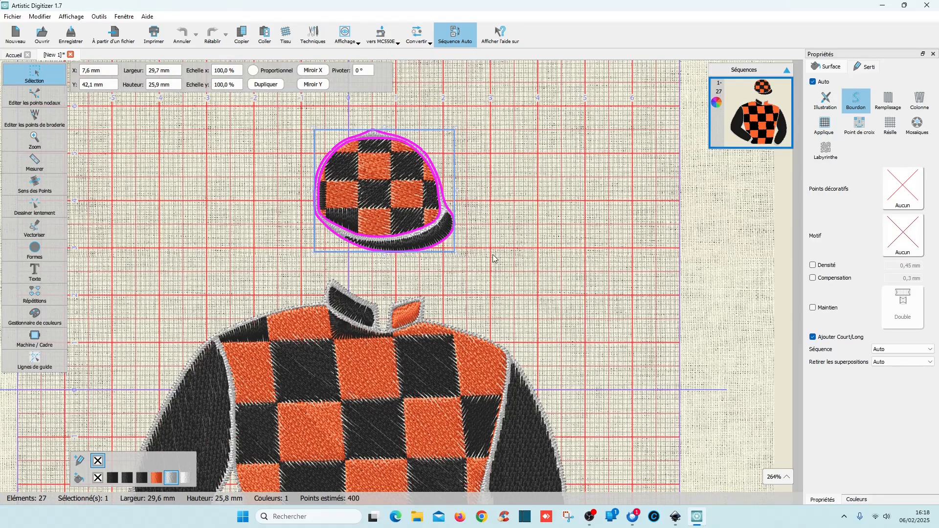
{"action": "scroll", "coordinate": [491, 243], "scroll_direction": "down", "scroll_amount": 3}
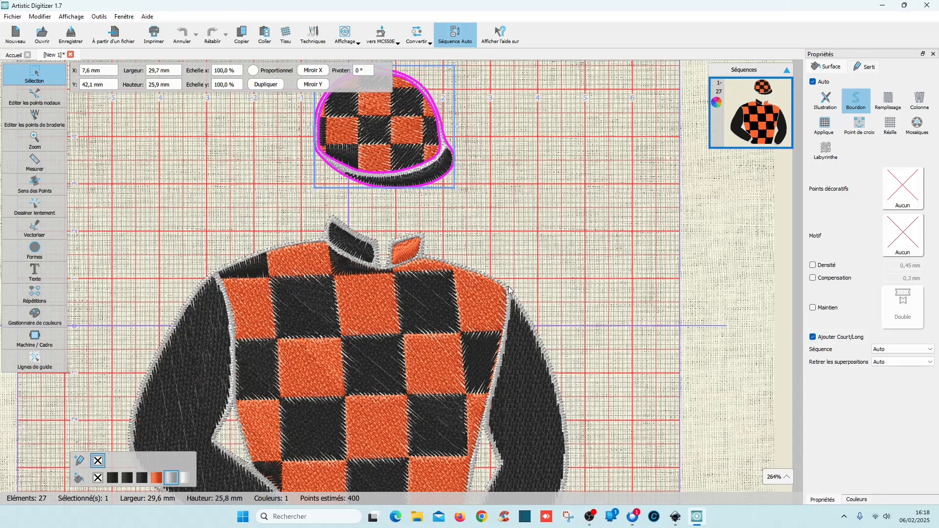
{"action": "scroll", "coordinate": [534, 242], "scroll_direction": "down", "scroll_amount": 3}
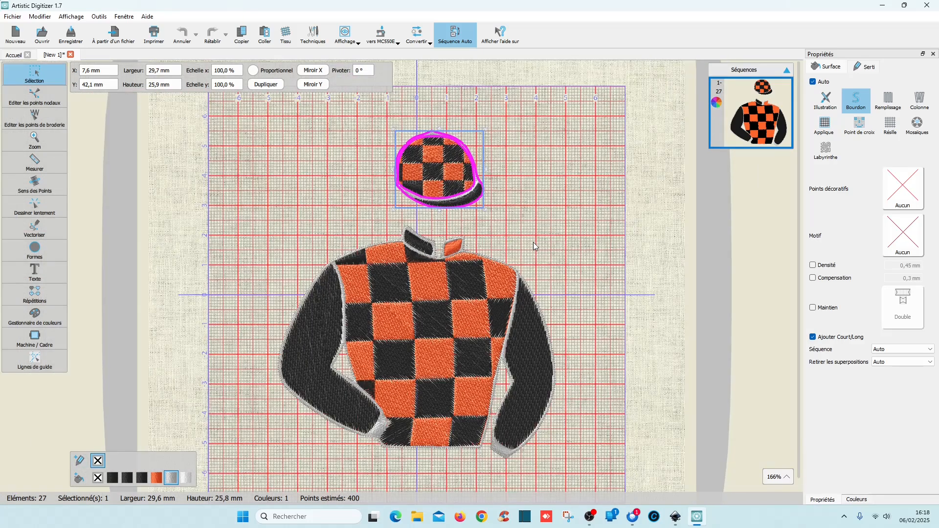
Apply the Remplissage stitch type with motif /3 to all design elements and tighten their custom stitch density.
{"action": "key", "text": "ctrl+a"}
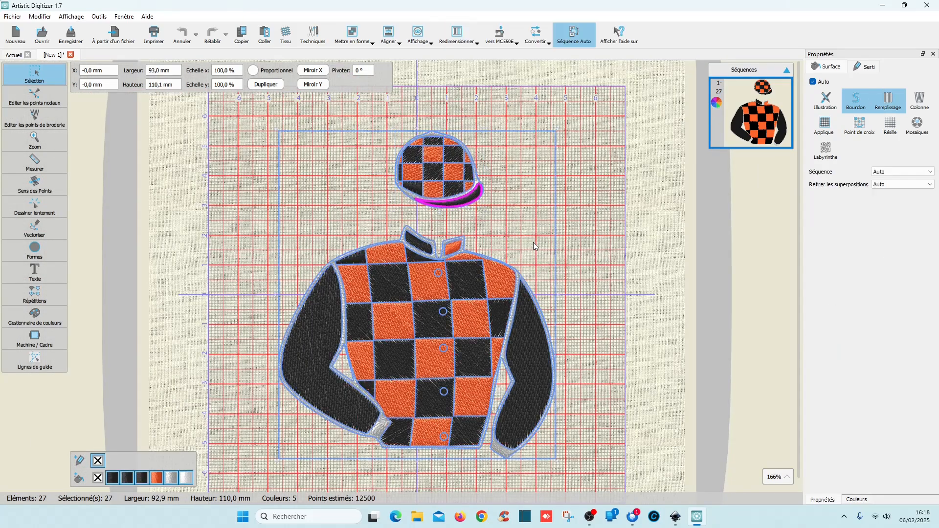
{"action": "left_click", "coordinate": [889, 99]}
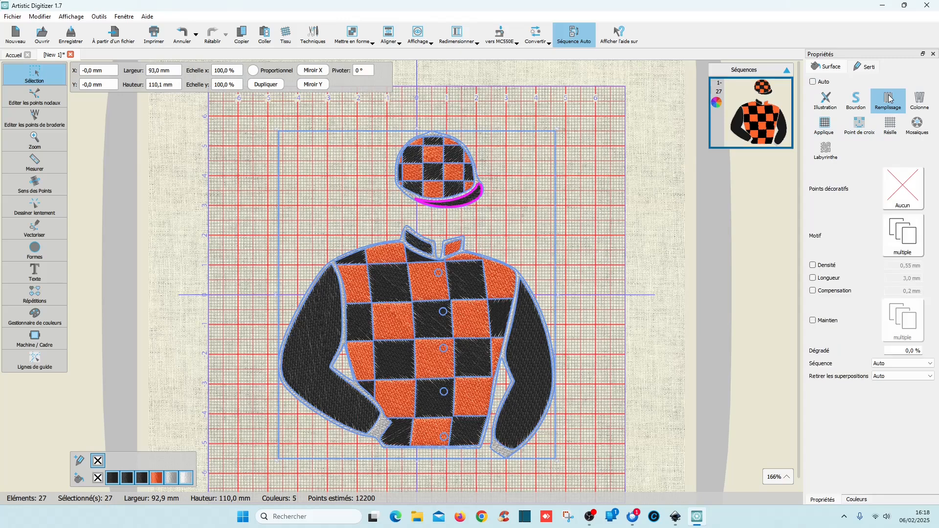
{"action": "left_click", "coordinate": [838, 266]}
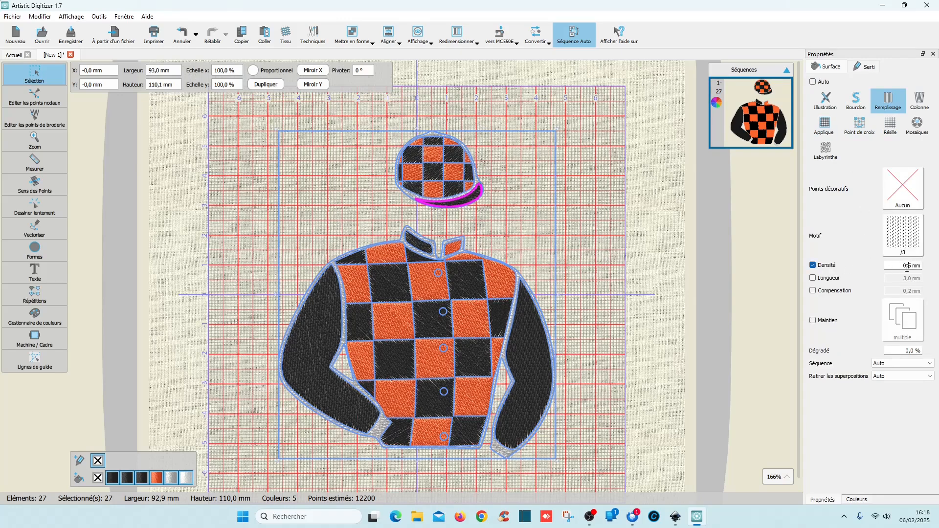
{"action": "scroll", "coordinate": [907, 268], "scroll_direction": "down", "scroll_amount": 2}
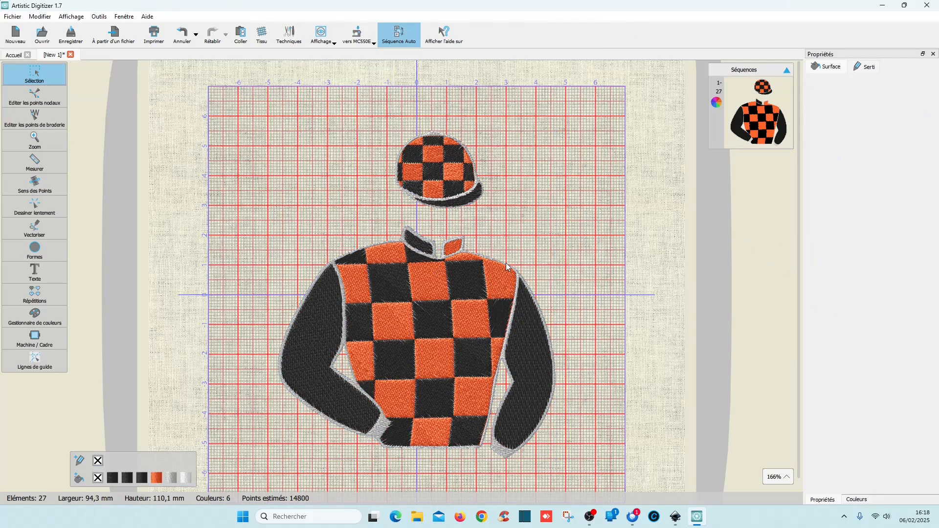
{"action": "left_click", "coordinate": [501, 247]}
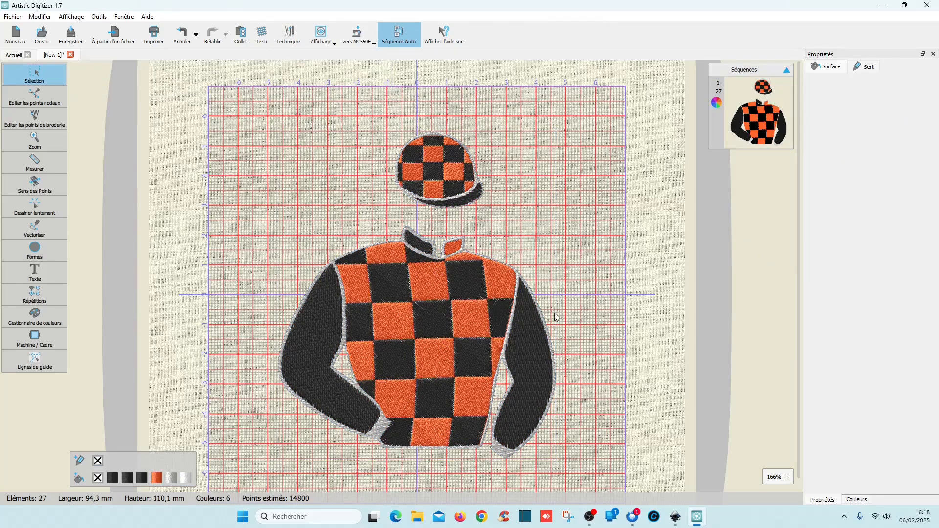
Change the grey outlines of the helmet and the jacket to Bourdon stitch with a custom density of 0,40 mm.
{"action": "left_click", "coordinate": [478, 184]}
{"action": "scroll", "coordinate": [477, 185], "scroll_direction": "up", "scroll_amount": 5}
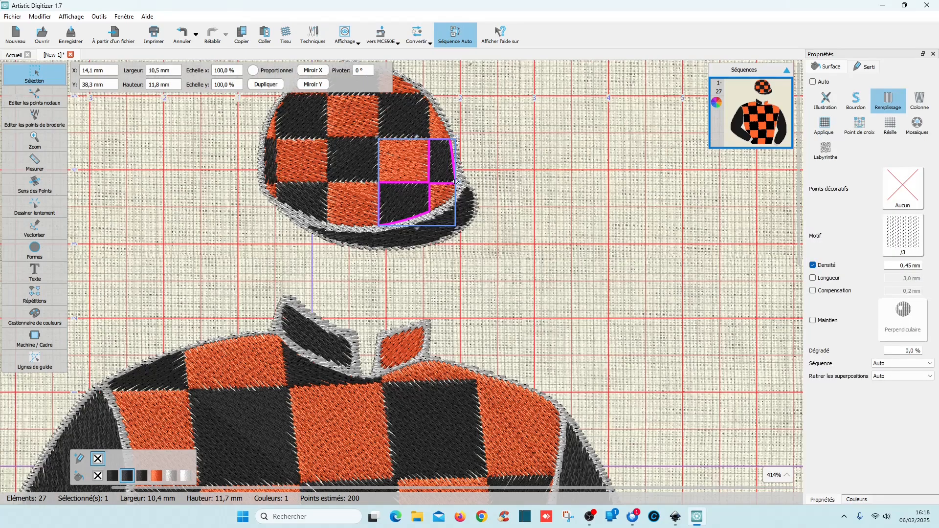
{"action": "left_click", "coordinate": [465, 185]}
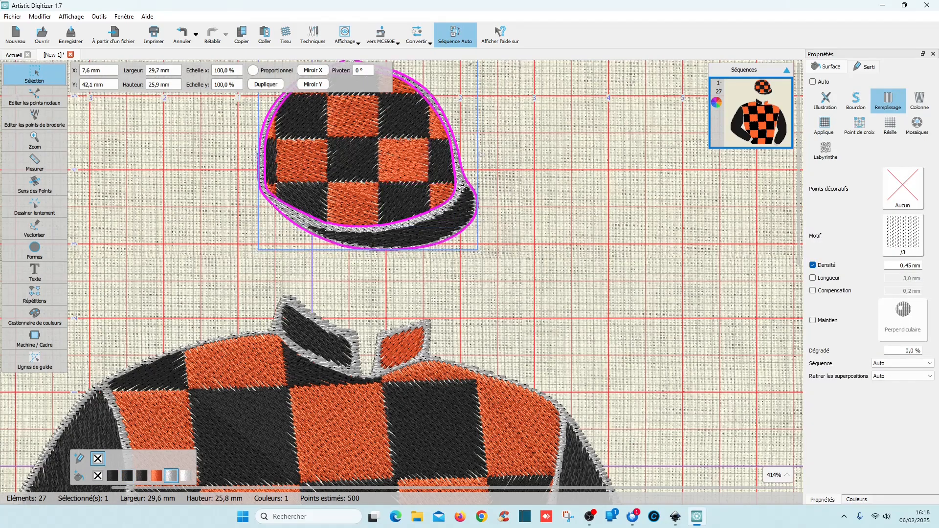
{"action": "left_click", "coordinate": [429, 329]}
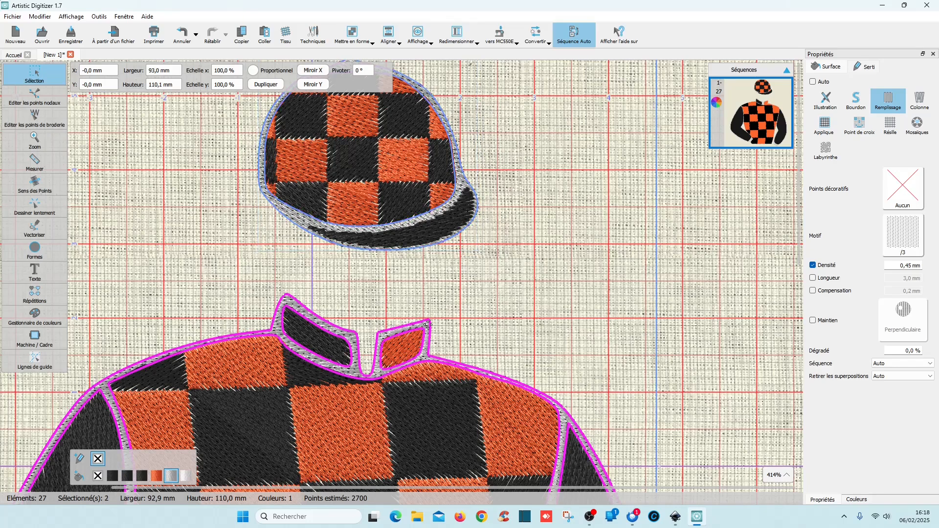
{"action": "left_click", "coordinate": [863, 108]}
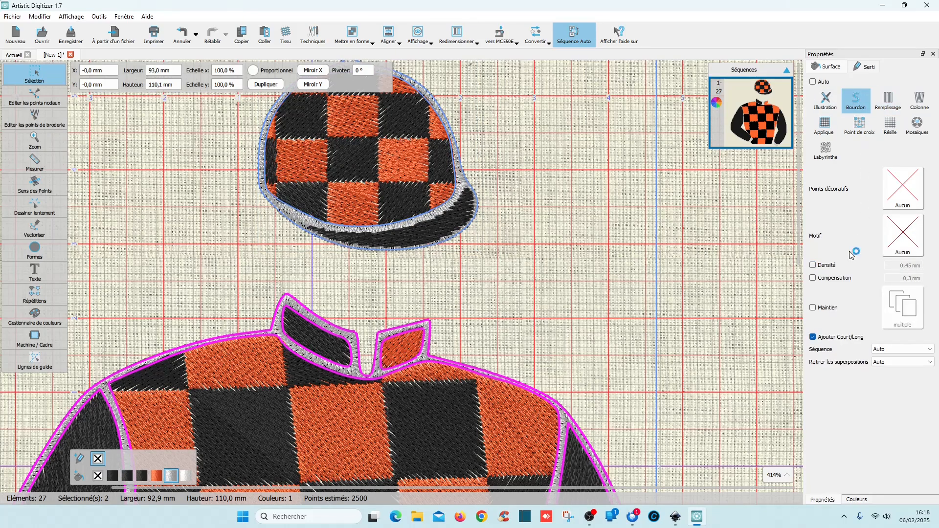
{"action": "left_click", "coordinate": [911, 265]}
{"action": "key", "text": "BackSpace"}
{"action": "type", "text": "0"}
{"action": "key", "text": "Return"}
{"action": "left_click", "coordinate": [545, 327]}
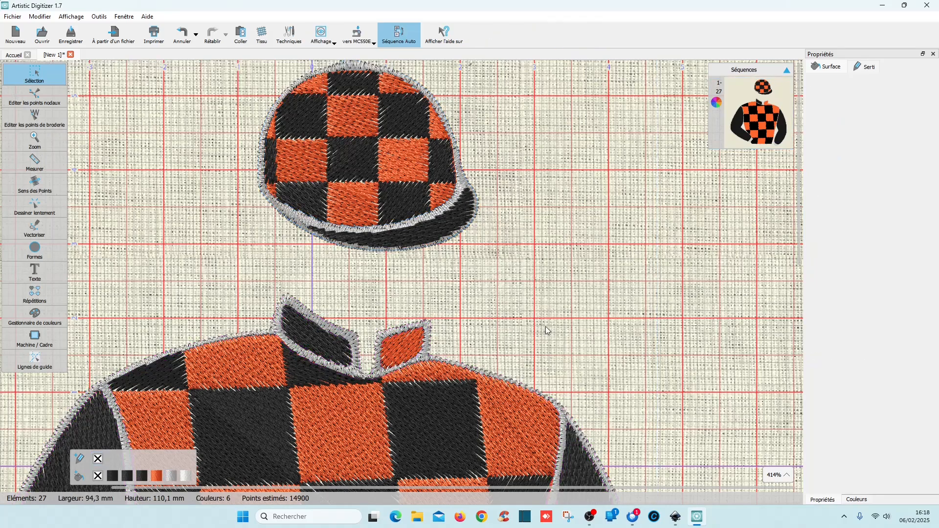
Examine the Bourdon stitching of the grey outlines close up on the helmet, visor, collar and jacket.
{"action": "scroll", "coordinate": [547, 327], "scroll_direction": "down", "scroll_amount": 3}
{"action": "scroll", "coordinate": [547, 327], "scroll_direction": "up", "scroll_amount": 3}
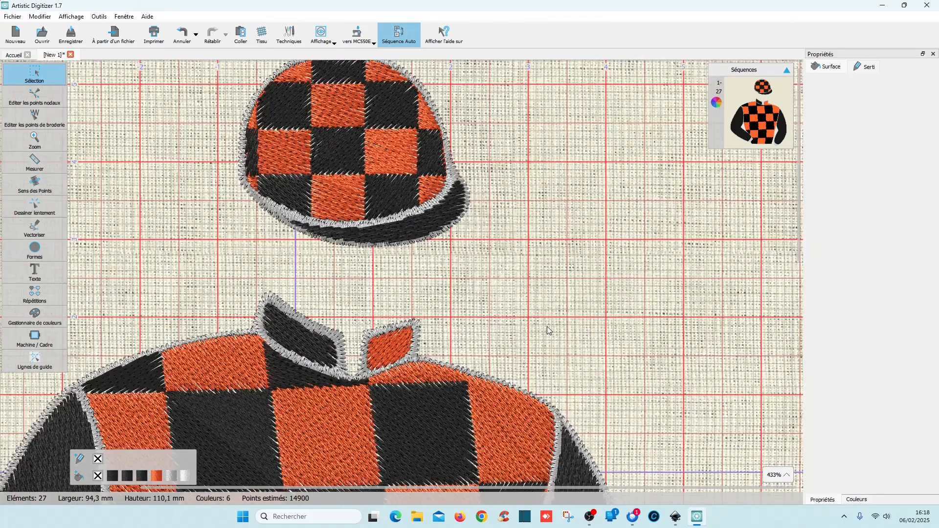
{"action": "left_click", "coordinate": [511, 384]}
{"action": "left_click", "coordinate": [514, 172]}
{"action": "left_click", "coordinate": [426, 201]}
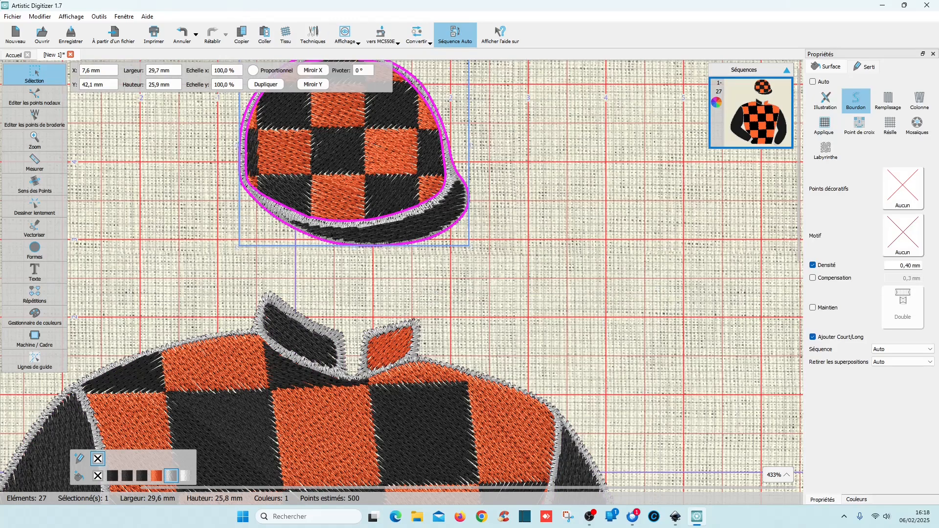
{"action": "left_click", "coordinate": [521, 180]}
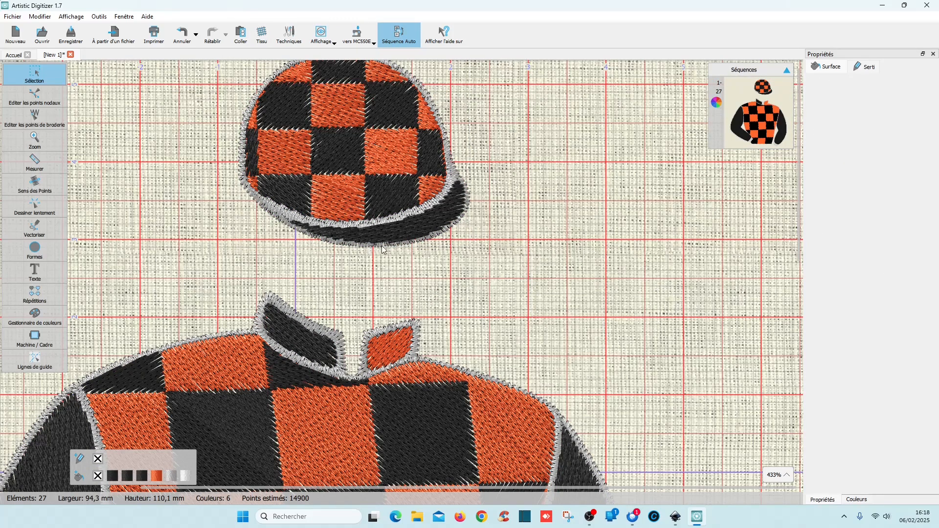
{"action": "left_click", "coordinate": [422, 244]}
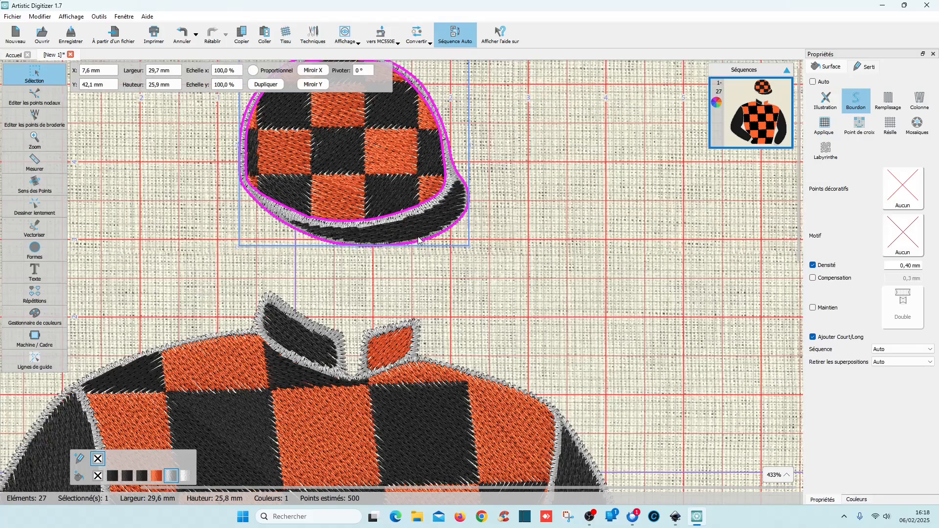
{"action": "left_click", "coordinate": [510, 172]}
{"action": "scroll", "coordinate": [393, 244], "scroll_direction": "up", "scroll_amount": 5}
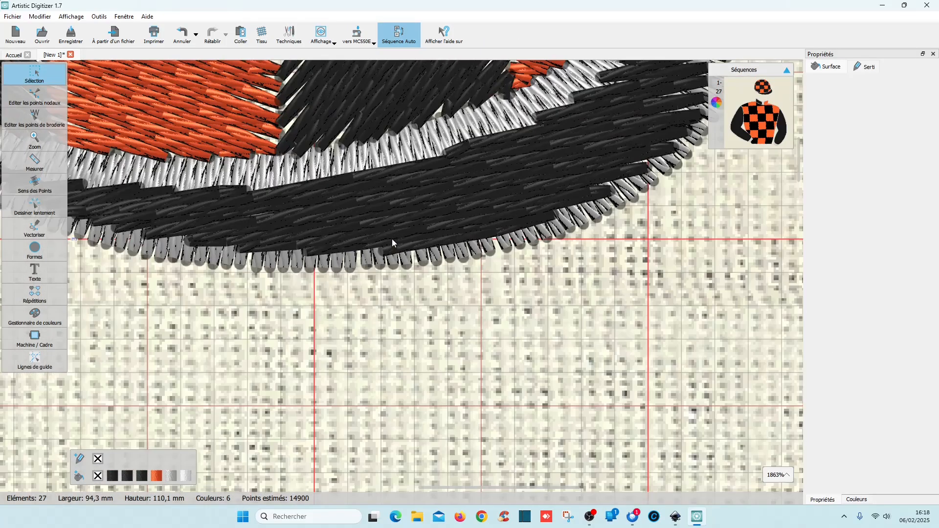
{"action": "scroll", "coordinate": [392, 243], "scroll_direction": "down", "scroll_amount": 4}
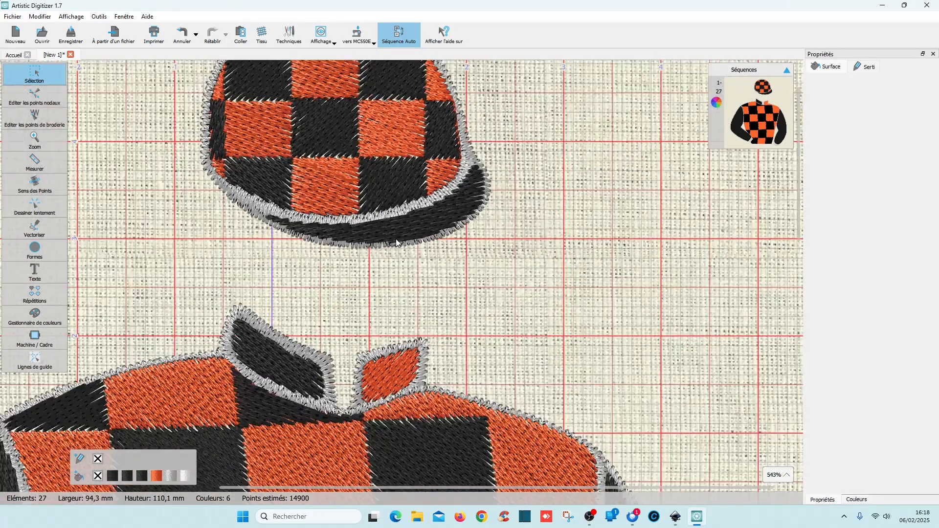
{"action": "scroll", "coordinate": [396, 239], "scroll_direction": "down", "scroll_amount": 2}
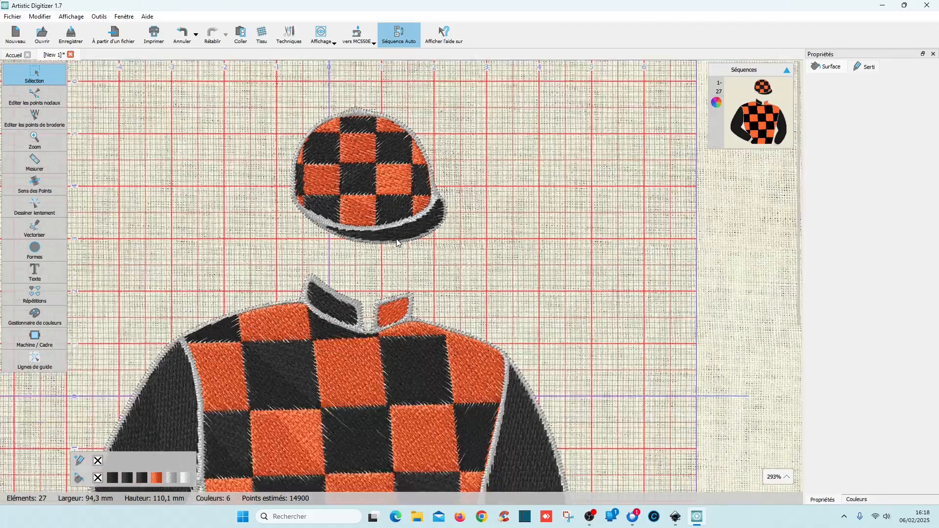
{"action": "scroll", "coordinate": [407, 240], "scroll_direction": "down", "scroll_amount": 4}
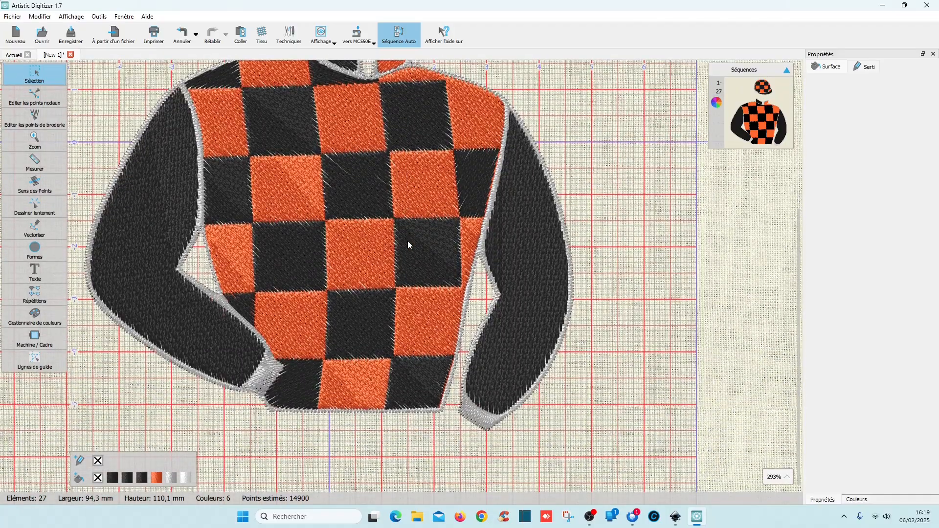
{"action": "scroll", "coordinate": [371, 250], "scroll_direction": "down", "scroll_amount": 3}
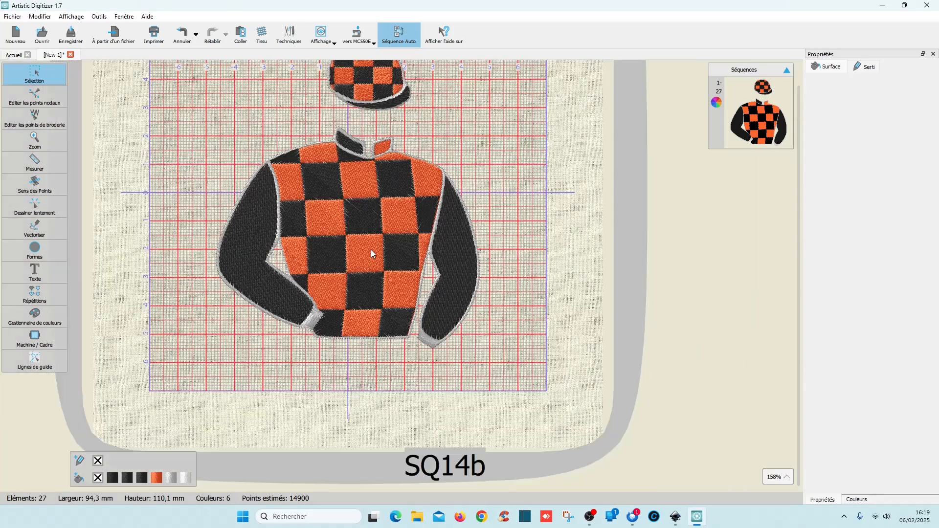
Save the embroidery design as a Draw file named logo casaque in the Motifs folder.
{"action": "key", "text": "ctrl+s"}
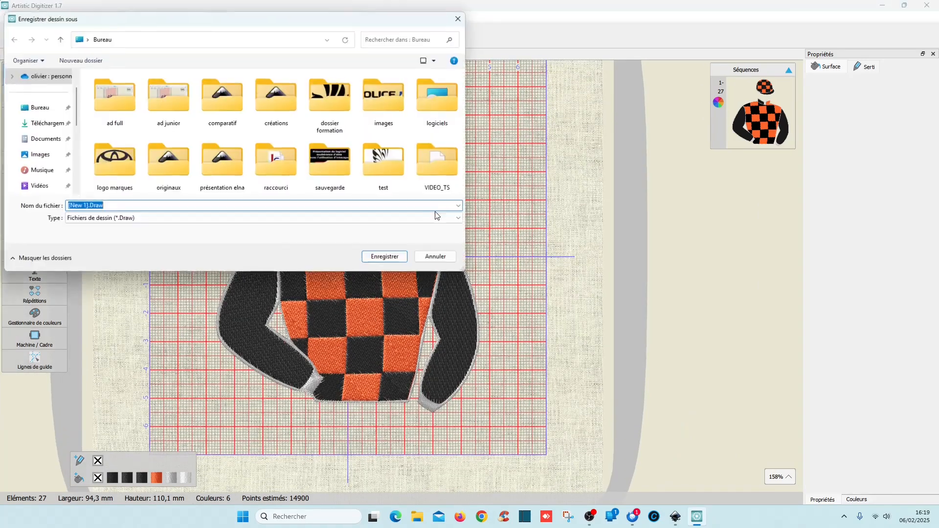
{"action": "scroll", "coordinate": [44, 184], "scroll_direction": "down", "scroll_amount": 3}
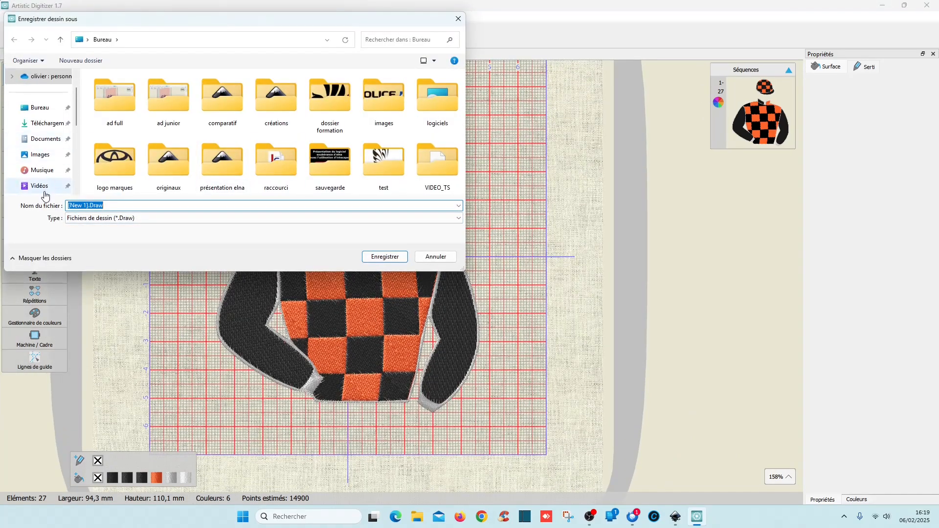
{"action": "left_click", "coordinate": [47, 171]}
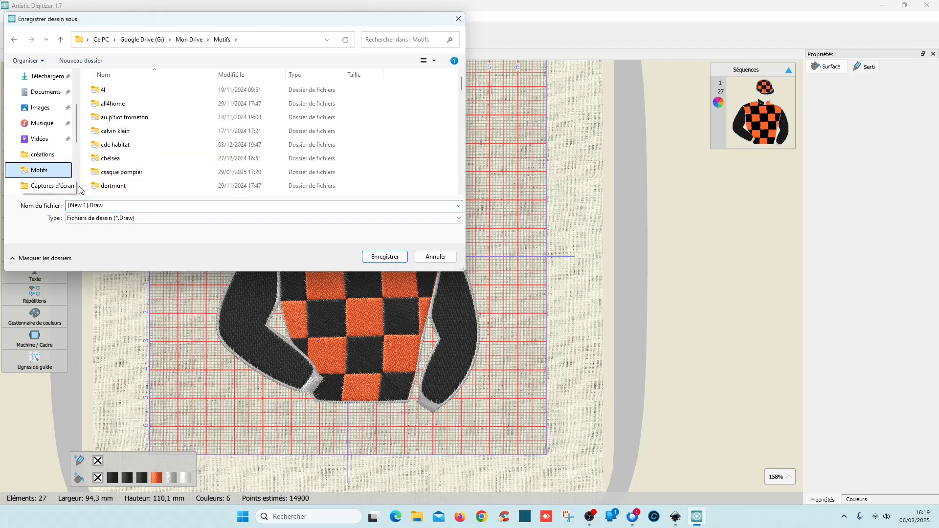
{"action": "type", "text": "logo casq"}
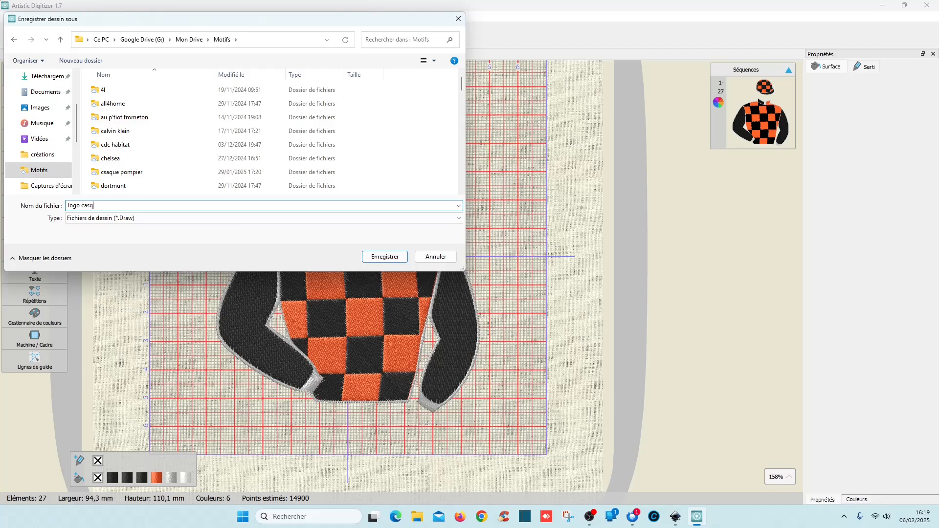
{"action": "key", "text": "BackSpace"}
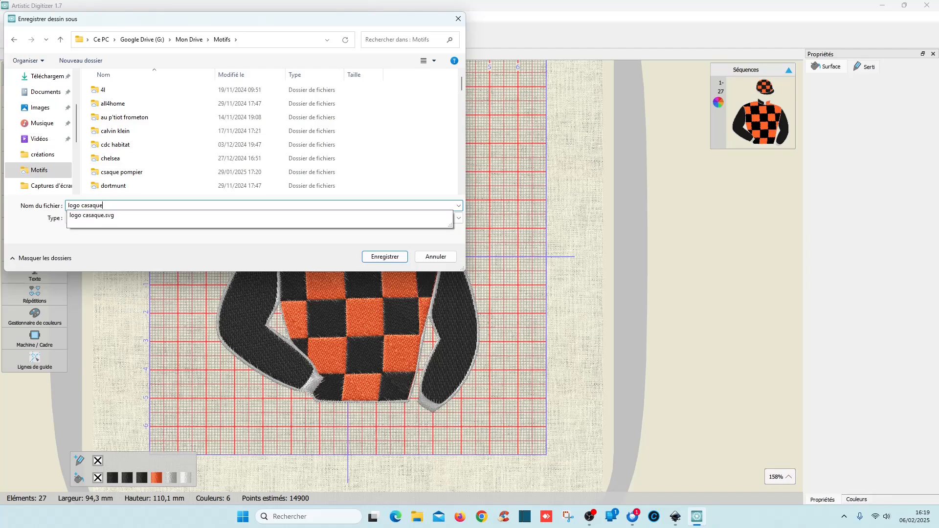
{"action": "key", "text": "Return"}
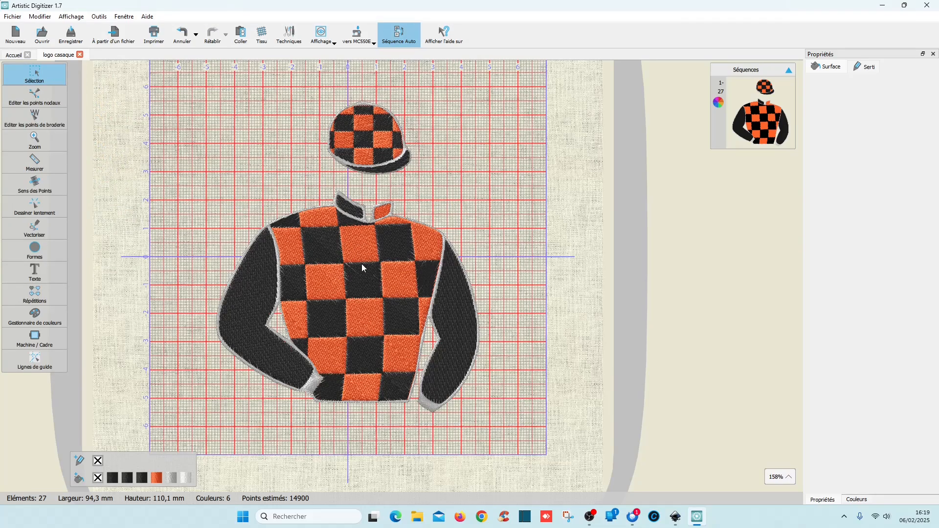
Set a horizontal stitch direction for the orange checks of the jacket body.
{"action": "scroll", "coordinate": [363, 264], "scroll_direction": "up", "scroll_amount": 5}
{"action": "scroll", "coordinate": [365, 265], "scroll_direction": "down", "scroll_amount": 2}
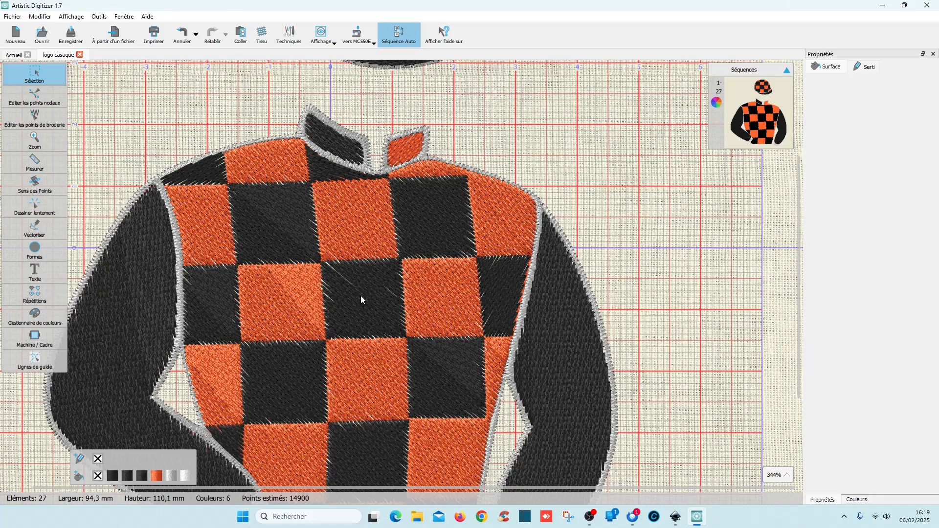
{"action": "left_click", "coordinate": [278, 162]}
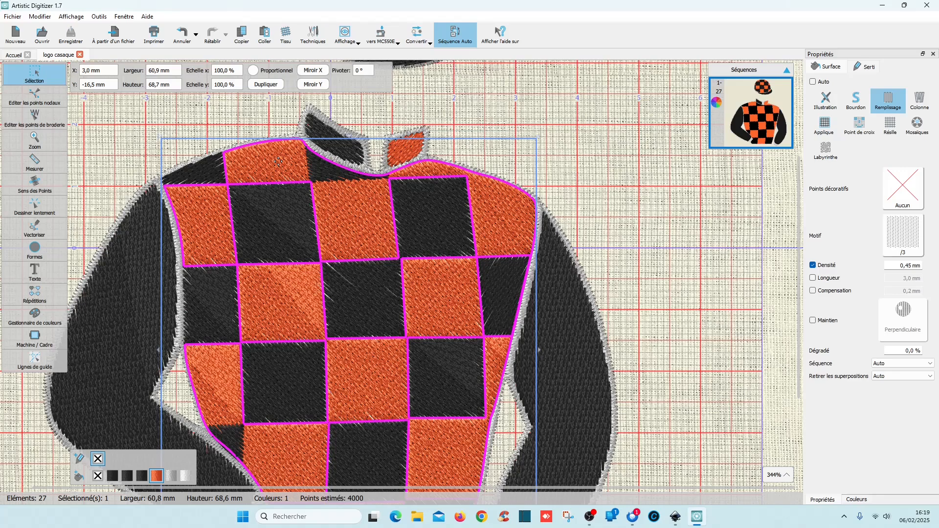
{"action": "left_click", "coordinate": [33, 210]}
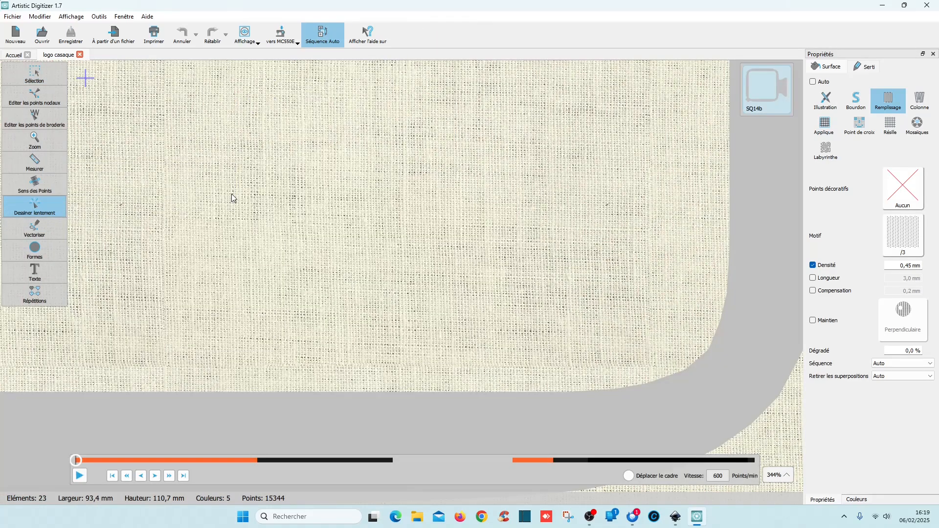
{"action": "left_click", "coordinate": [35, 188]}
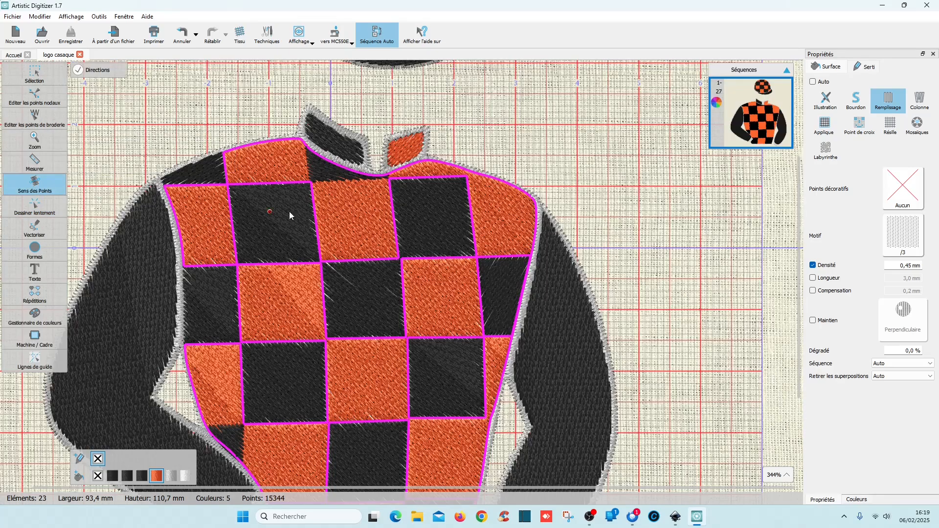
{"action": "left_click_drag", "start_coordinate": [249, 163], "coordinate": [281, 162]}
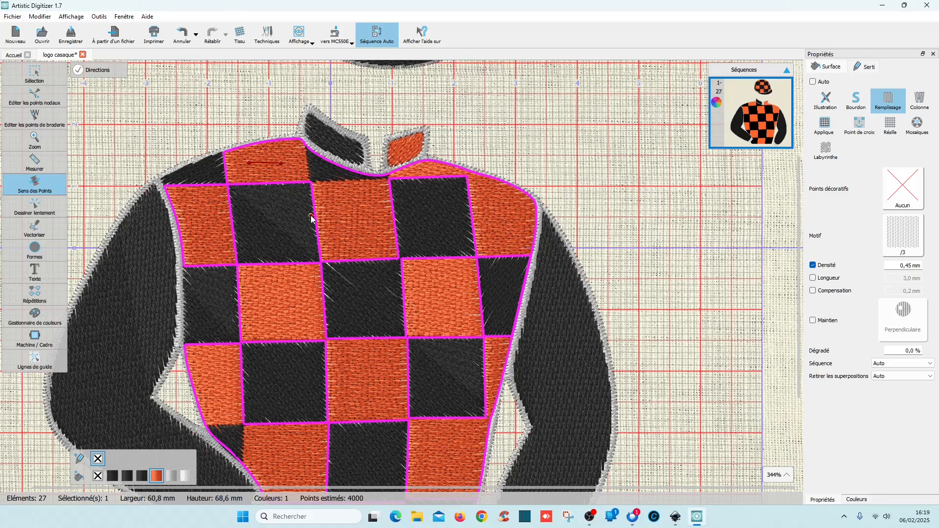
Select the black checks across the jacket body together, leaving the black sleeves out of the selection.
{"action": "left_click", "coordinate": [35, 77]}
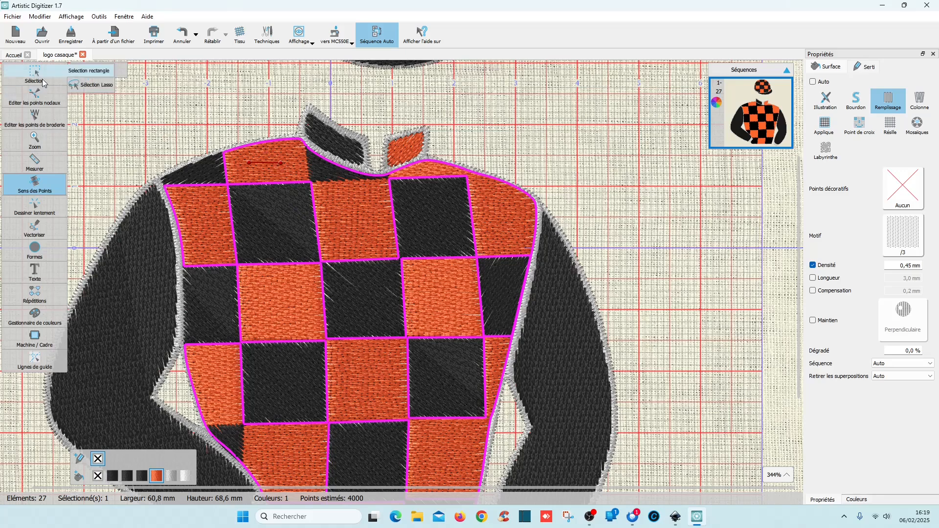
{"action": "left_click", "coordinate": [204, 174]}
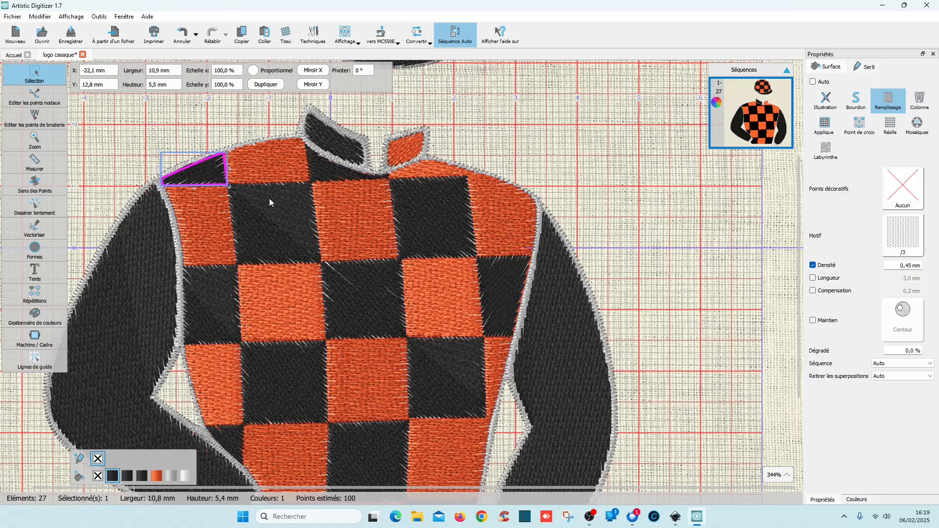
{"action": "left_click", "coordinate": [295, 236], "text": "shift"}
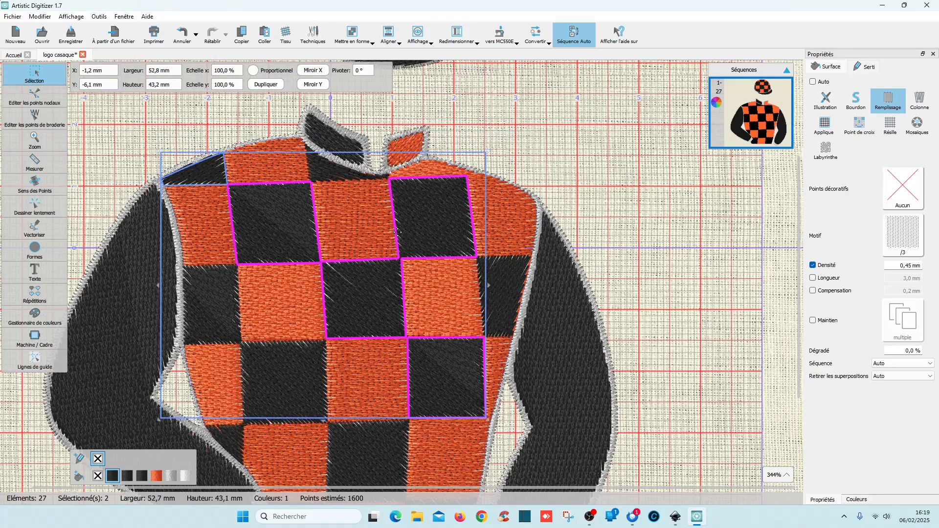
{"action": "left_click", "coordinate": [517, 289], "text": "shift"}
{"action": "left_click", "coordinate": [273, 357], "text": "shift"}
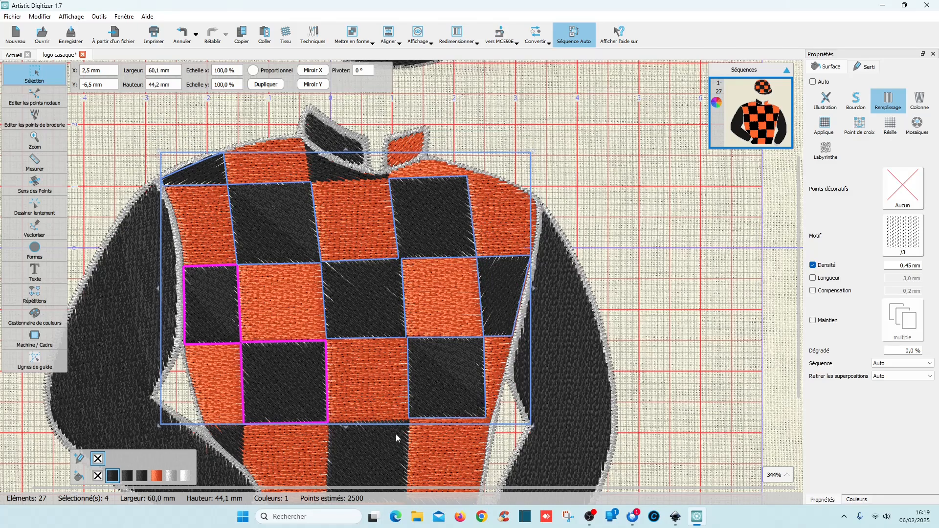
{"action": "scroll", "coordinate": [449, 385], "scroll_direction": "down", "scroll_amount": 5}
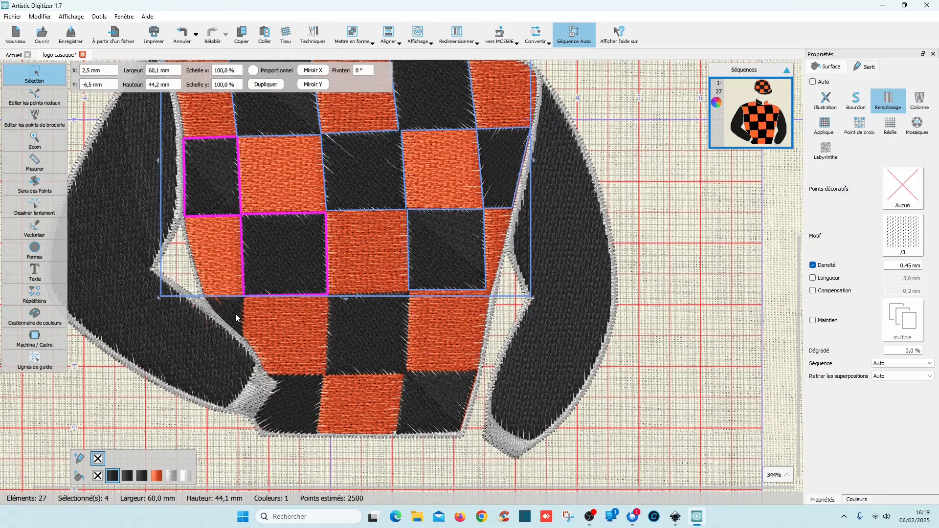
{"action": "left_click", "coordinate": [236, 313], "text": "shift"}
{"action": "left_click", "coordinate": [353, 354], "text": "shift"}
{"action": "left_click", "coordinate": [300, 399], "text": "shift"}
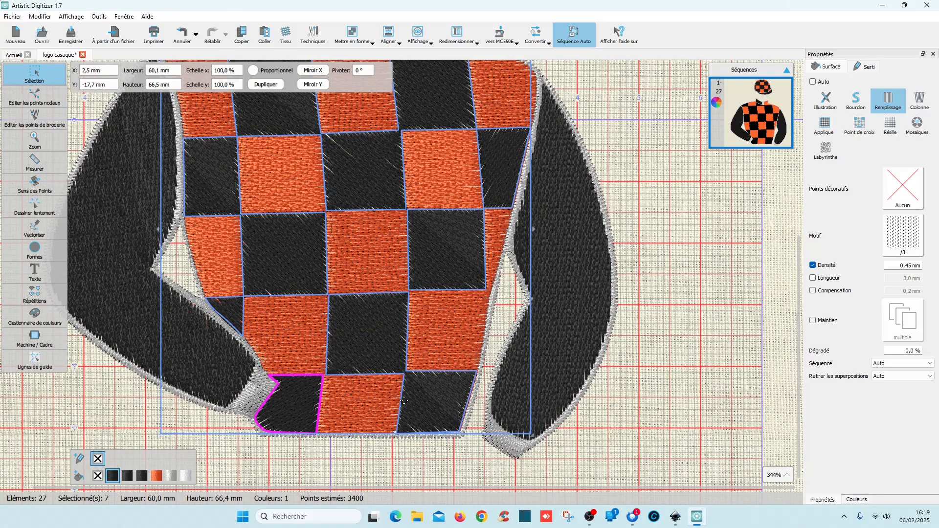
{"action": "left_click", "coordinate": [117, 254], "text": "shift"}
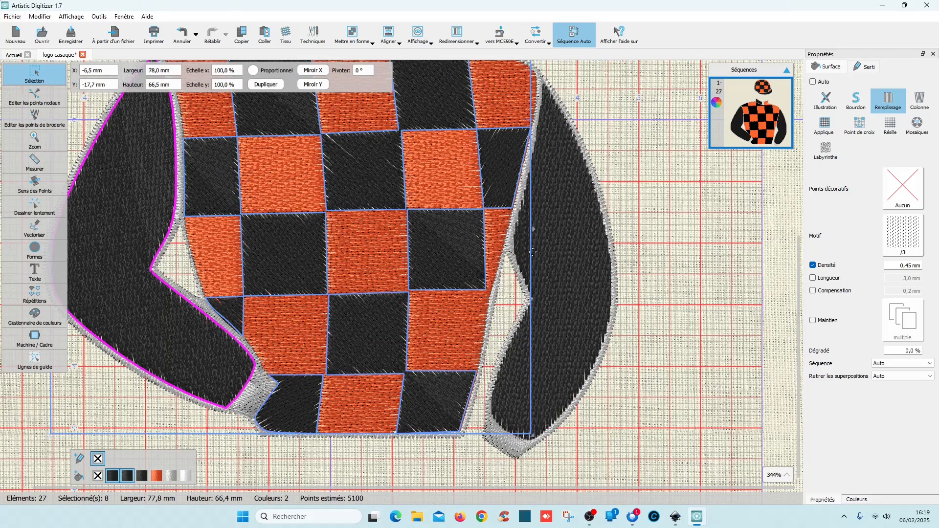
{"action": "left_click", "coordinate": [145, 207], "text": "shift"}
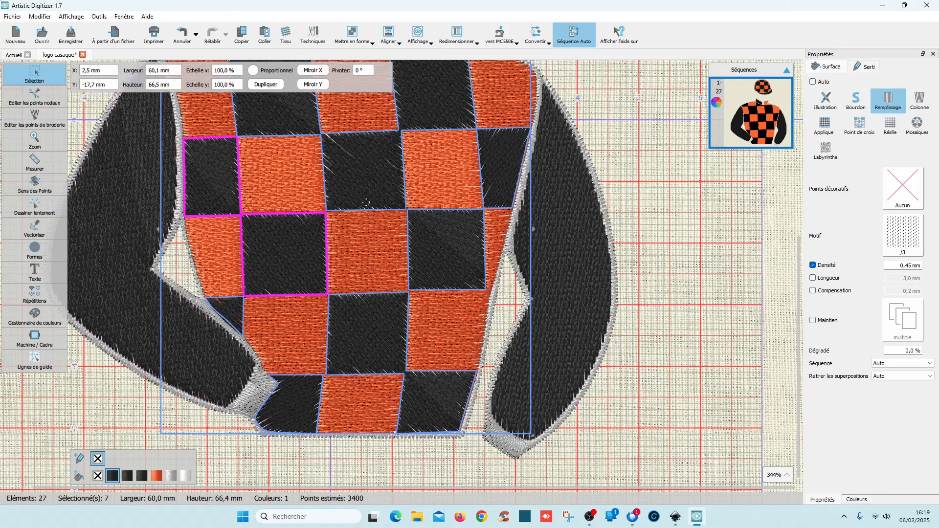
Set a vertical stitch direction for the black checks at the jacket's shoulder, chest and both sides.
{"action": "left_click", "coordinate": [43, 191]}
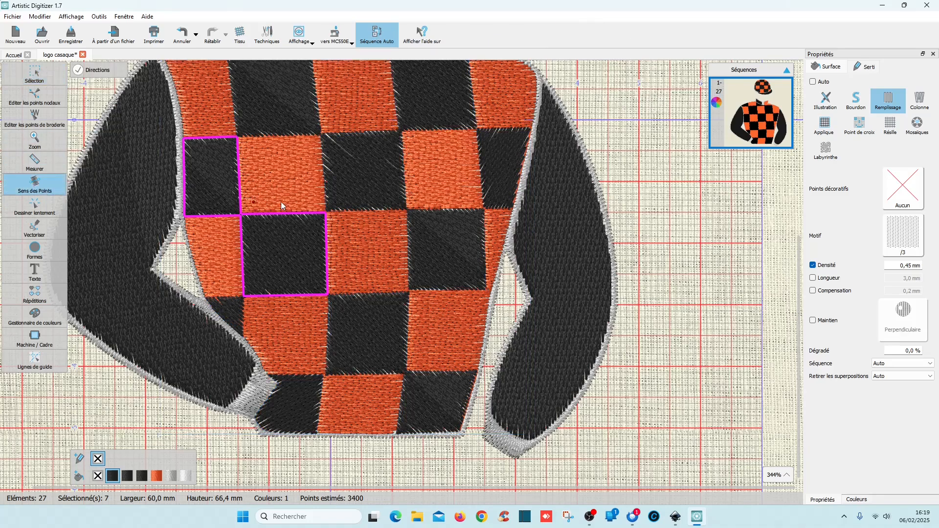
{"action": "left_click", "coordinate": [289, 243]}
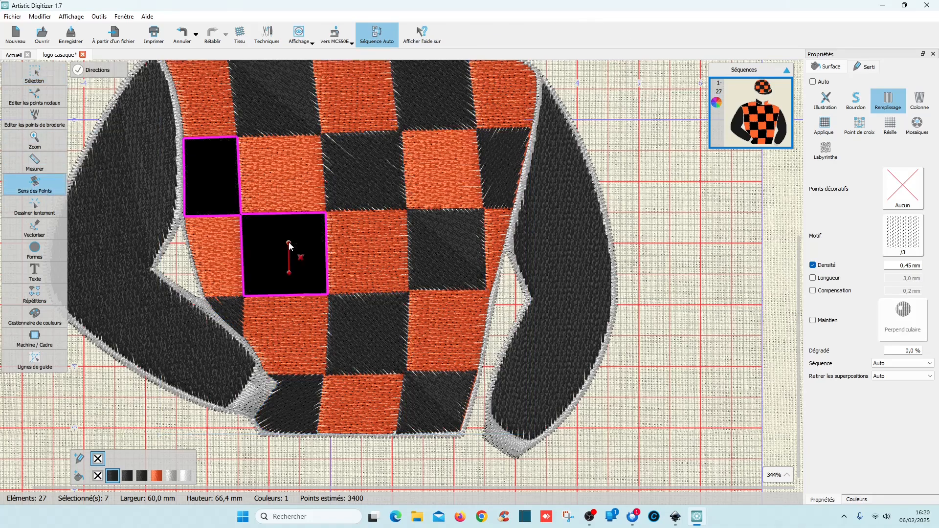
{"action": "scroll", "coordinate": [459, 210], "scroll_direction": "up", "scroll_amount": 5}
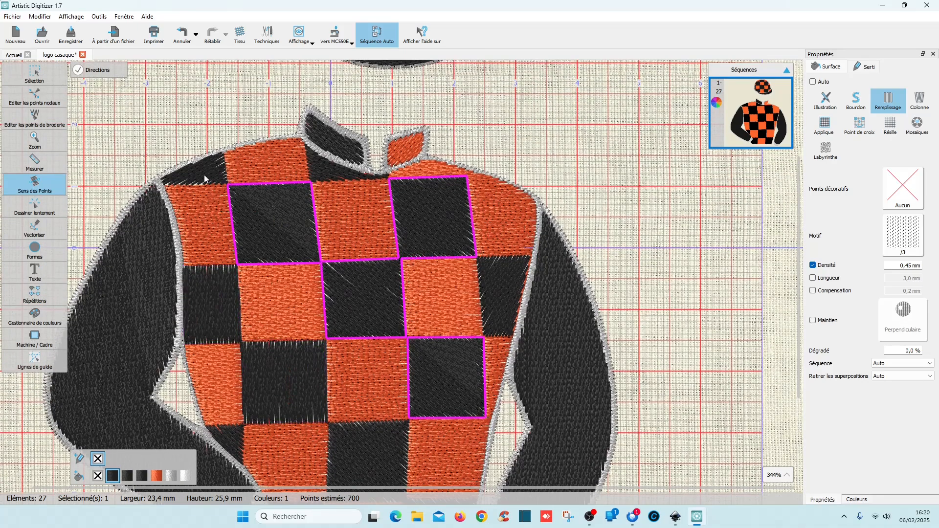
{"action": "left_click", "coordinate": [207, 179]}
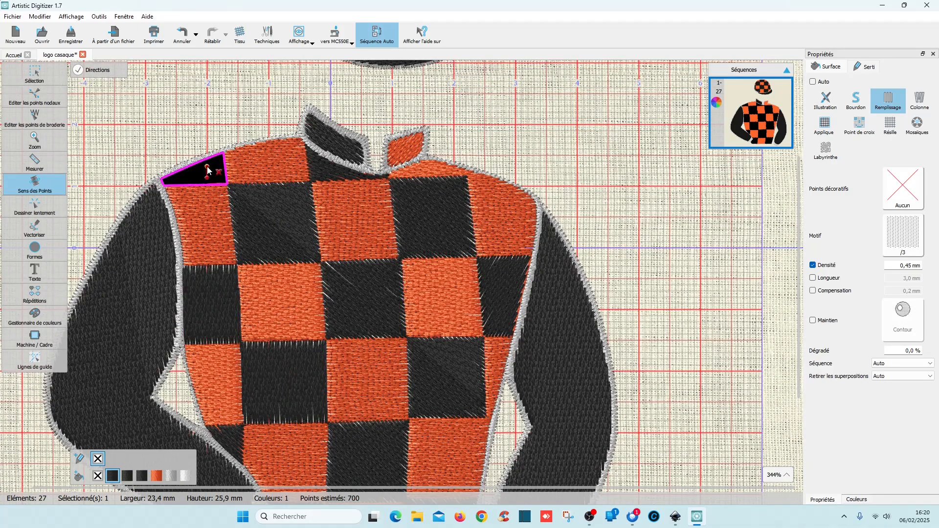
{"action": "left_click", "coordinate": [279, 243]}
{"action": "left_click_drag", "start_coordinate": [279, 243], "coordinate": [277, 216]}
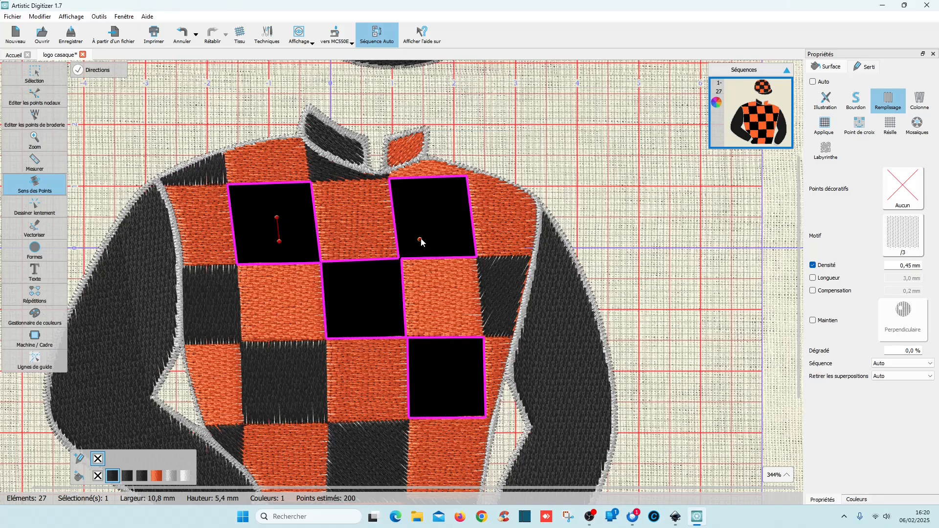
{"action": "left_click", "coordinate": [502, 281]}
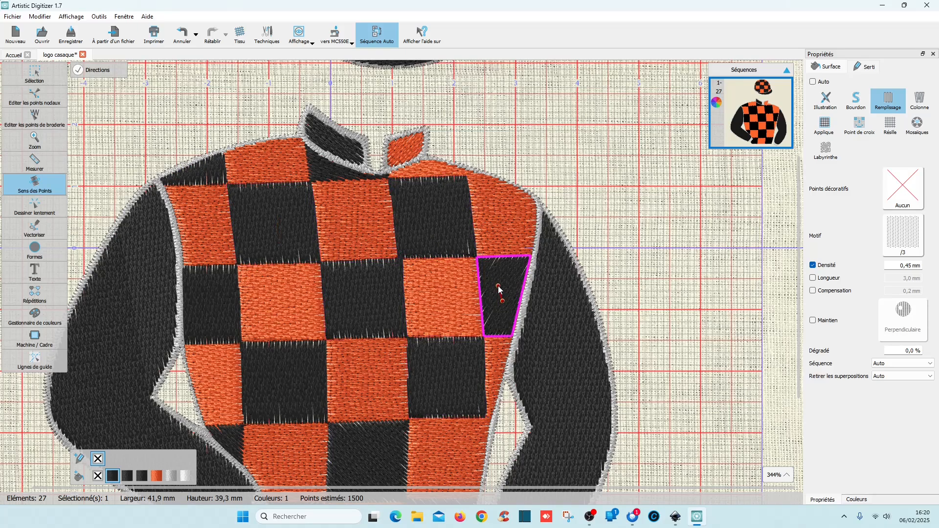
{"action": "left_click_drag", "start_coordinate": [503, 301], "coordinate": [504, 282]}
Set a vertical stitch direction for the remaining black checks in the lower part of the jacket body.
{"action": "scroll", "coordinate": [392, 294], "scroll_direction": "down", "scroll_amount": 5}
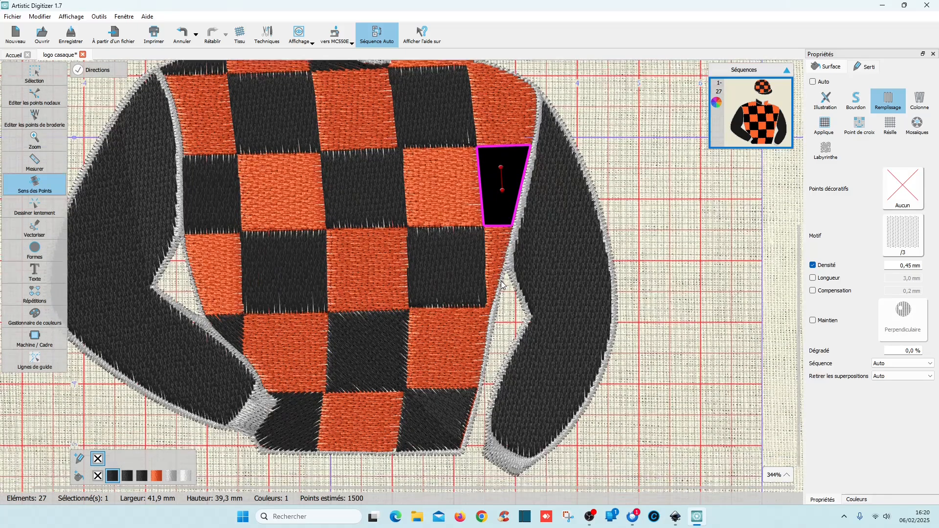
{"action": "left_click", "coordinate": [232, 312]}
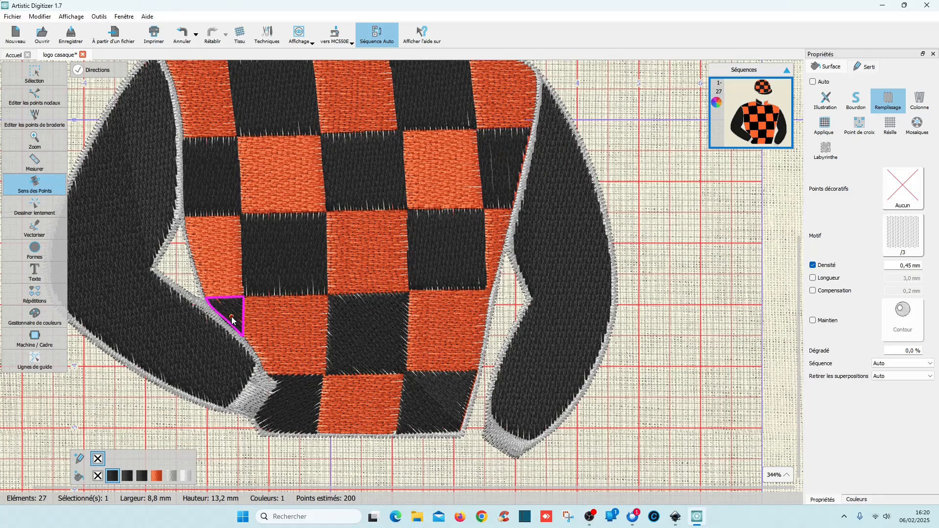
{"action": "left_click_drag", "start_coordinate": [232, 317], "coordinate": [232, 305]}
{"action": "left_click", "coordinate": [361, 335]}
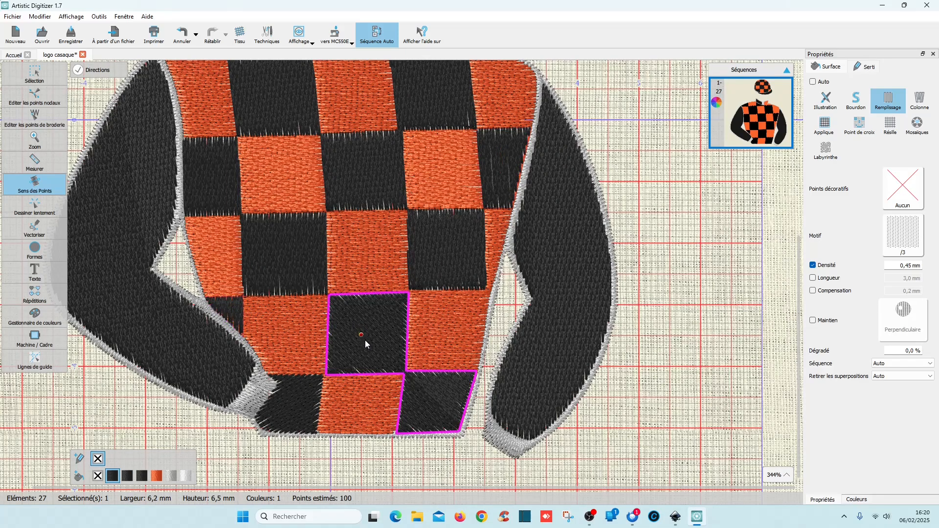
{"action": "left_click_drag", "start_coordinate": [367, 336], "coordinate": [368, 326]}
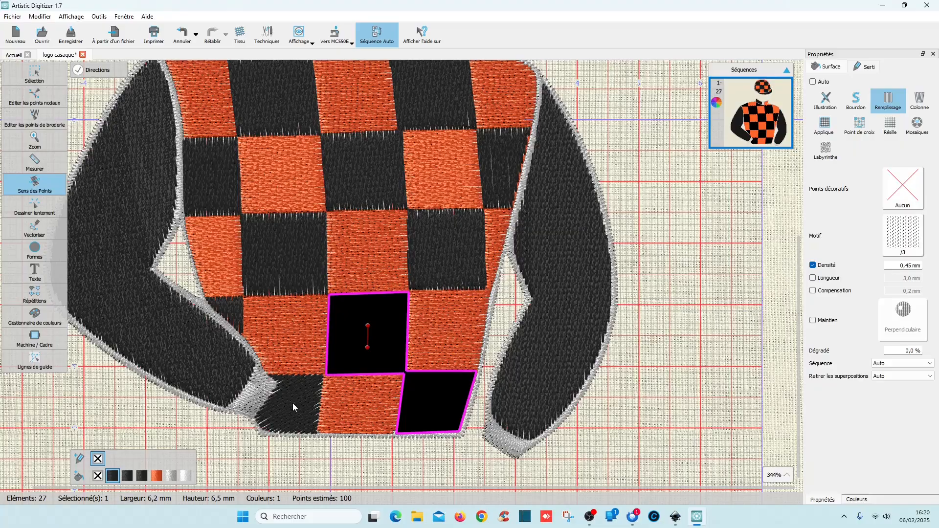
{"action": "left_click", "coordinate": [297, 416]}
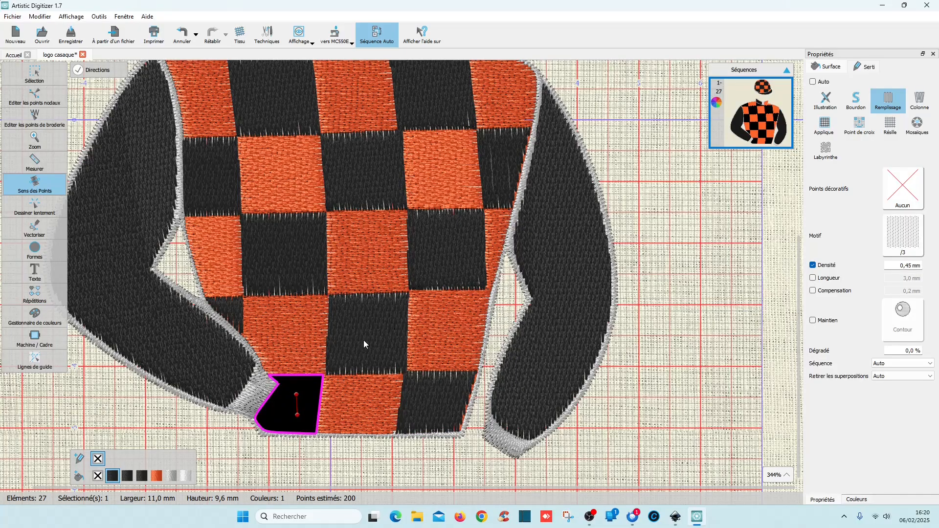
Set a horizontal stitch direction for the orange checks of the helmet.
{"action": "scroll", "coordinate": [367, 333], "scroll_direction": "up", "scroll_amount": 5}
{"action": "scroll", "coordinate": [370, 327], "scroll_direction": "up", "scroll_amount": 5}
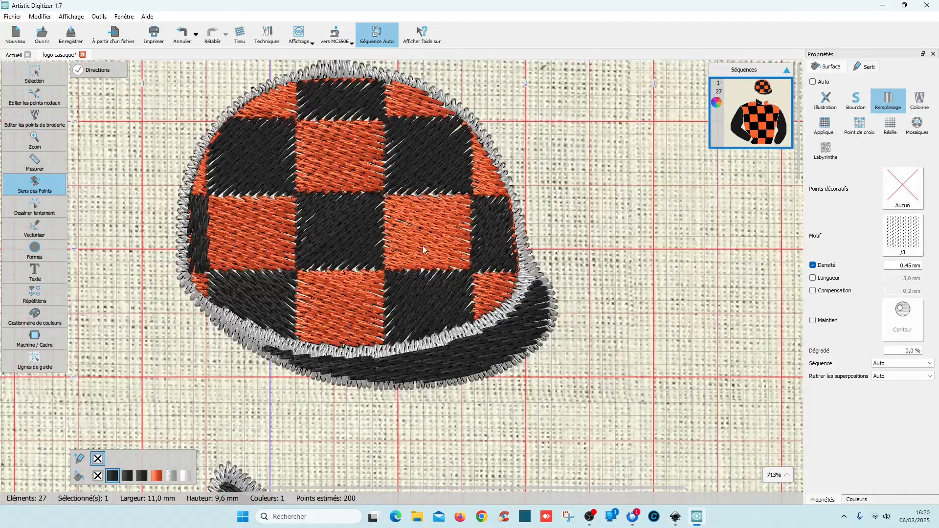
{"action": "left_click", "coordinate": [422, 245]}
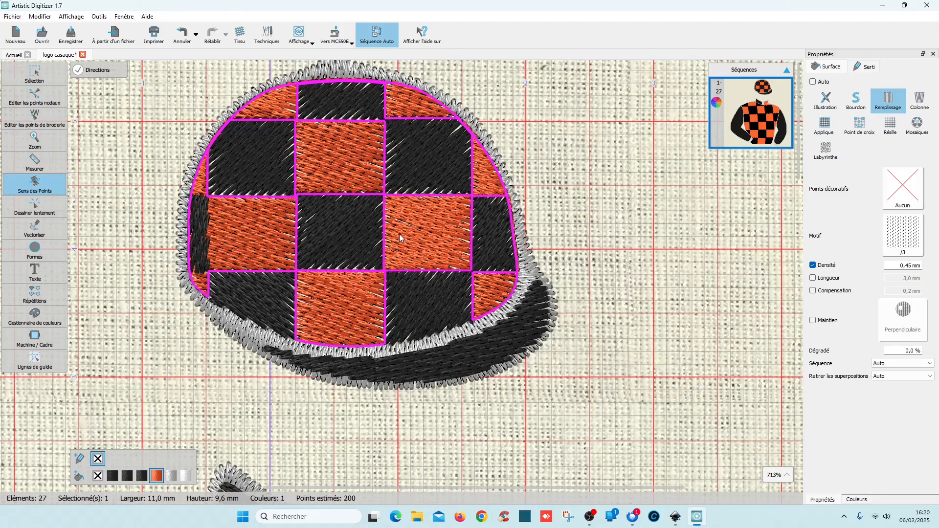
{"action": "left_click", "coordinate": [446, 235]}
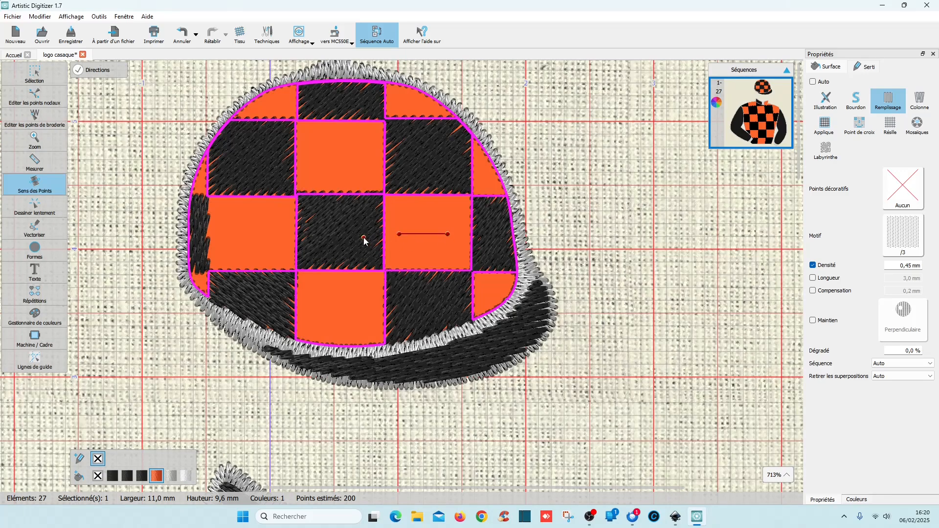
Set a vertical stitch direction for each group of black checks on the helmet.
{"action": "left_click", "coordinate": [346, 247]}
{"action": "left_click_drag", "start_coordinate": [348, 232], "coordinate": [346, 230]}
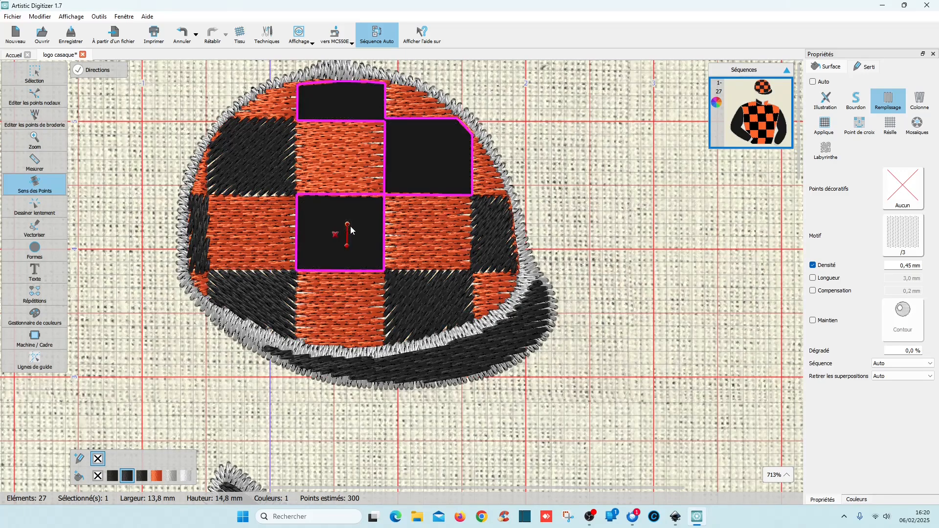
{"action": "left_click_drag", "start_coordinate": [428, 314], "coordinate": [426, 292]}
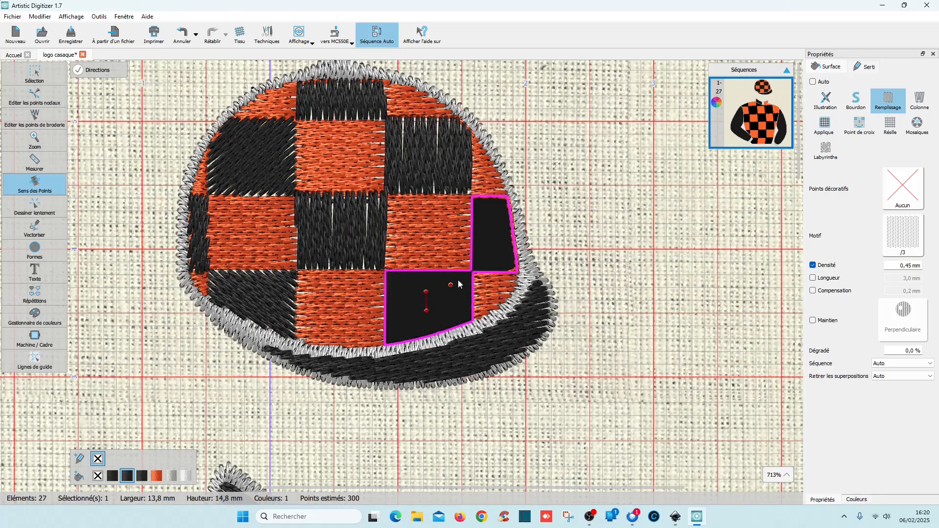
{"action": "left_click_drag", "start_coordinate": [493, 249], "coordinate": [493, 249]}
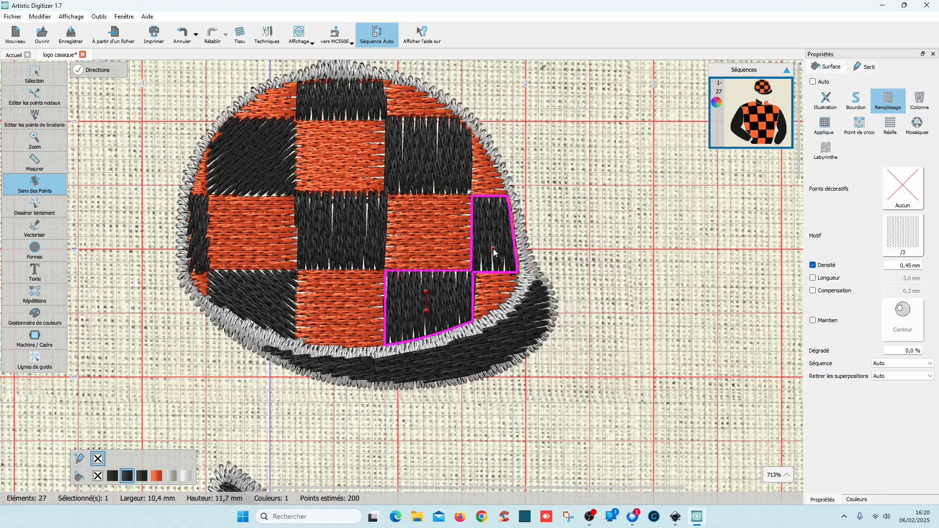
{"action": "left_click", "coordinate": [276, 310]}
{"action": "left_click_drag", "start_coordinate": [264, 311], "coordinate": [266, 294]}
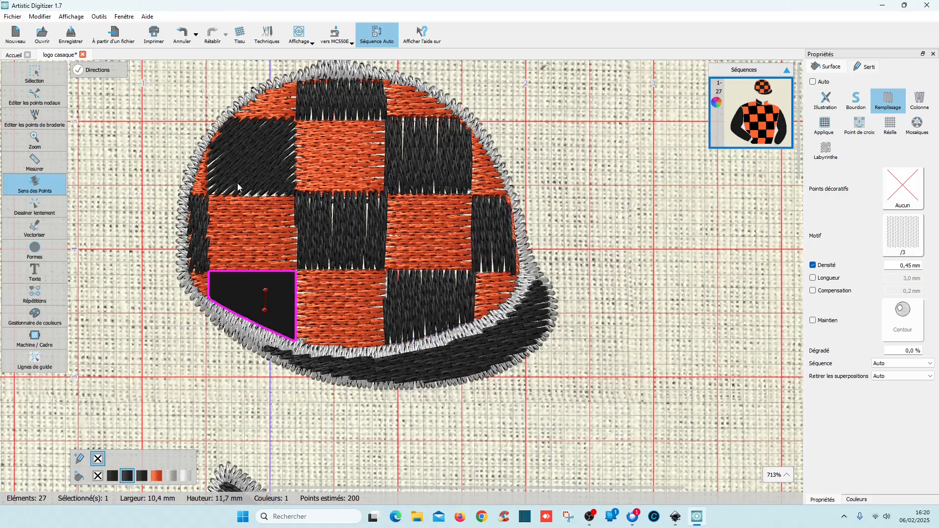
{"action": "left_click", "coordinate": [248, 179]}
{"action": "left_click_drag", "start_coordinate": [251, 160], "coordinate": [251, 160]}
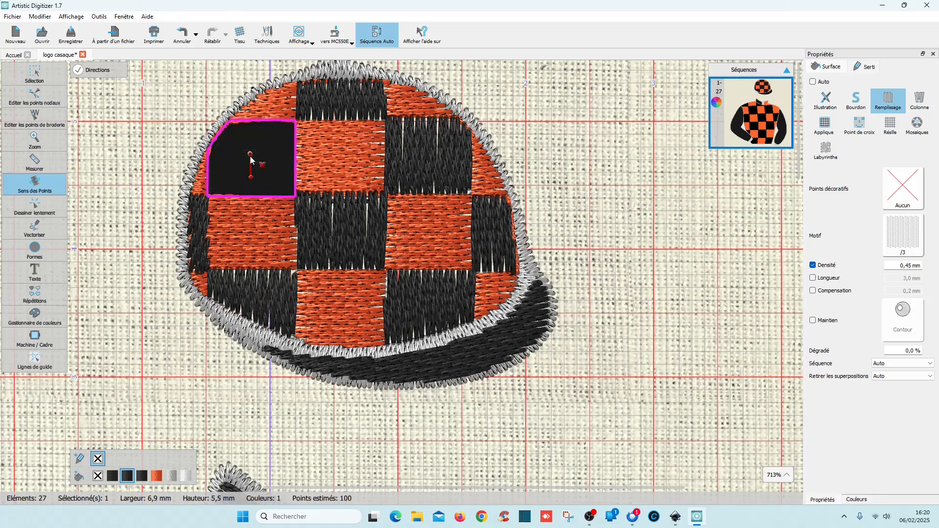
{"action": "left_click", "coordinate": [200, 250]}
{"action": "left_click_drag", "start_coordinate": [200, 250], "coordinate": [202, 230]}
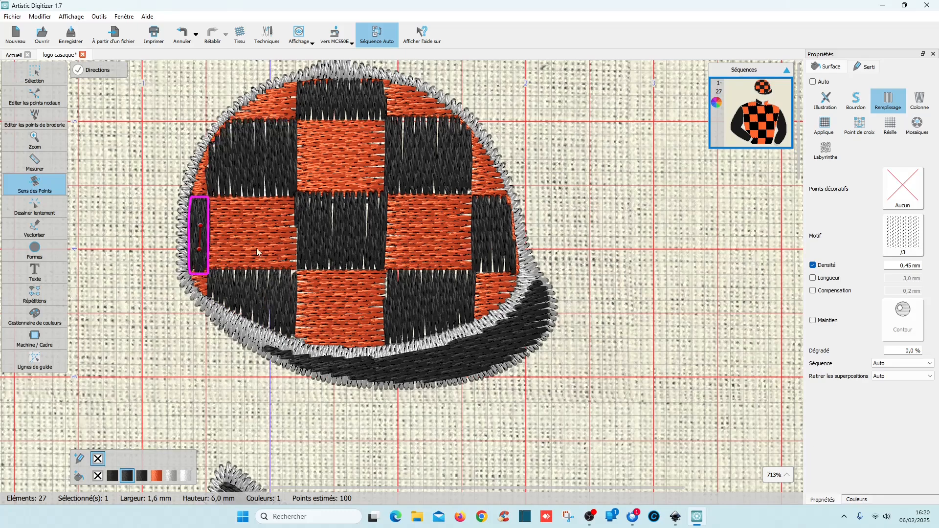
Save the logo casaque design with its new stitch directions and view the whole motif.
{"action": "scroll", "coordinate": [310, 245], "scroll_direction": "down", "scroll_amount": 5}
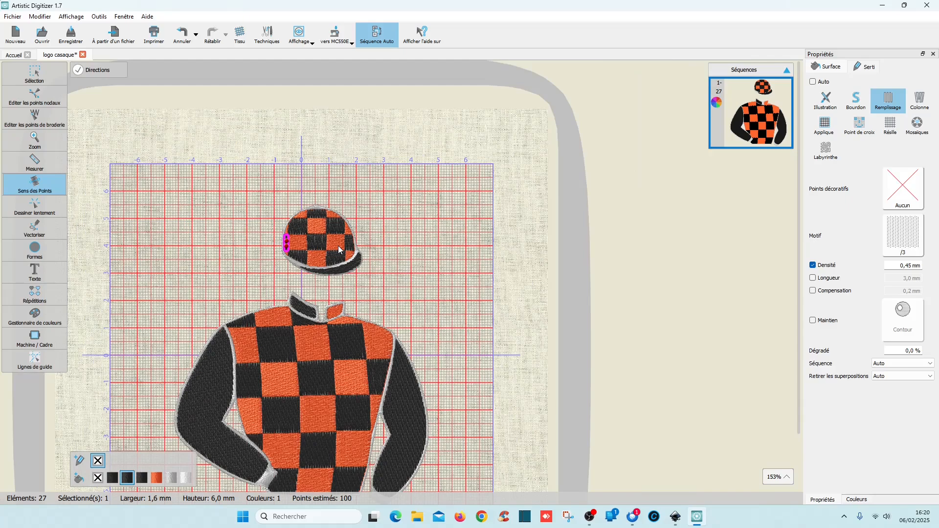
{"action": "key", "text": "ctrl+s"}
{"action": "scroll", "coordinate": [321, 296], "scroll_direction": "down", "scroll_amount": 3}
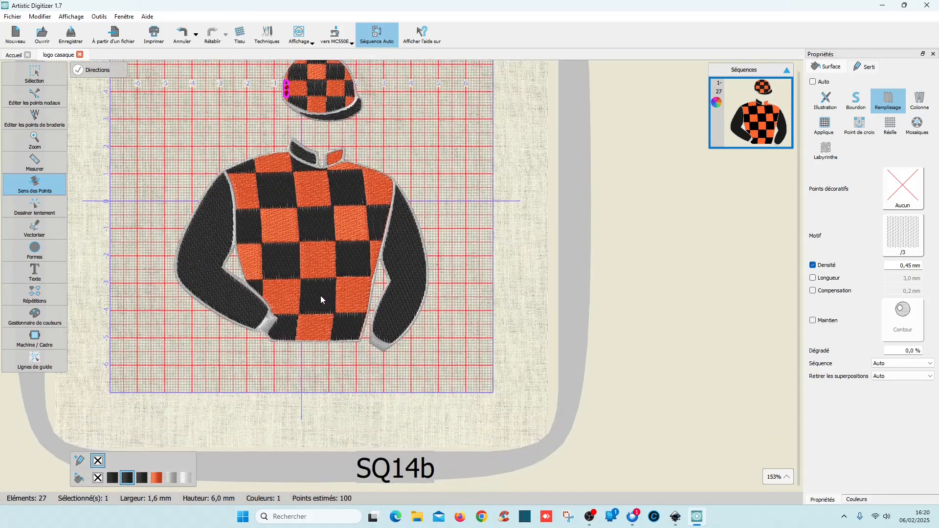
{"action": "scroll", "coordinate": [413, 251], "scroll_direction": "up", "scroll_amount": 1}
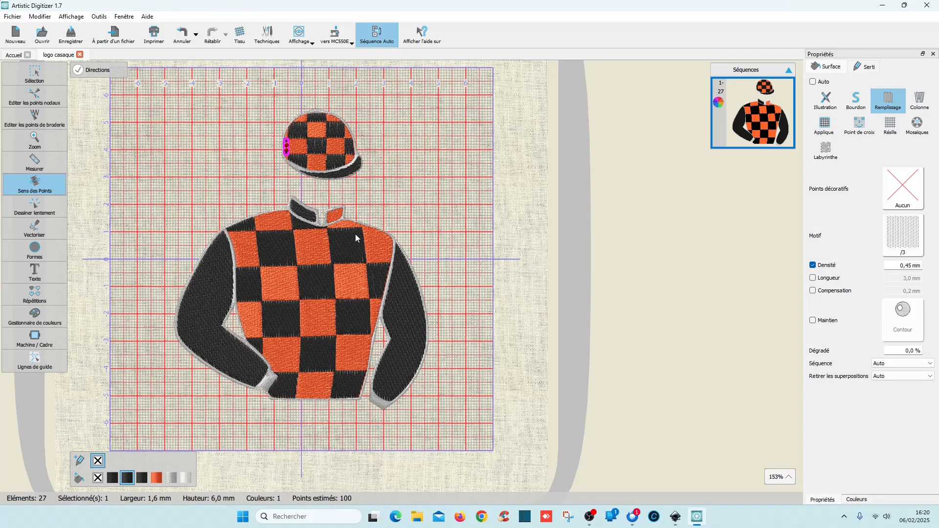
Examine the white buttons on the jacket in the original image 706974.png in the photo viewer, then close it.
{"action": "left_click", "coordinate": [421, 524]}
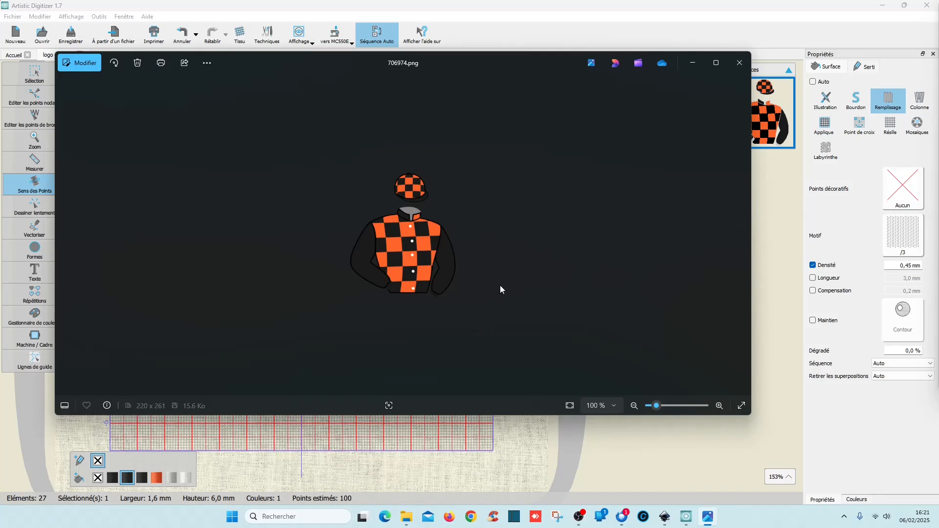
{"action": "scroll", "coordinate": [429, 254], "scroll_direction": "up", "scroll_amount": 10}
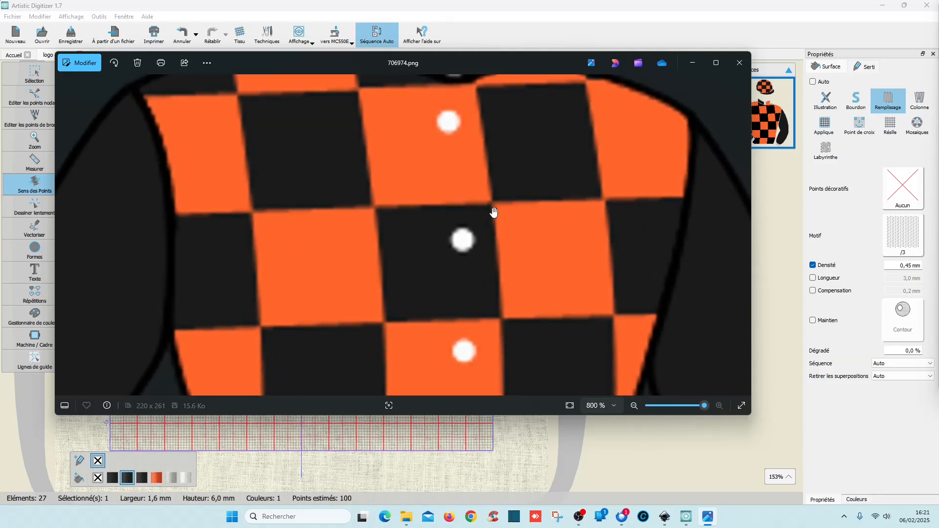
{"action": "scroll", "coordinate": [492, 212], "scroll_direction": "down", "scroll_amount": 3}
{"action": "scroll", "coordinate": [488, 219], "scroll_direction": "down", "scroll_amount": 1}
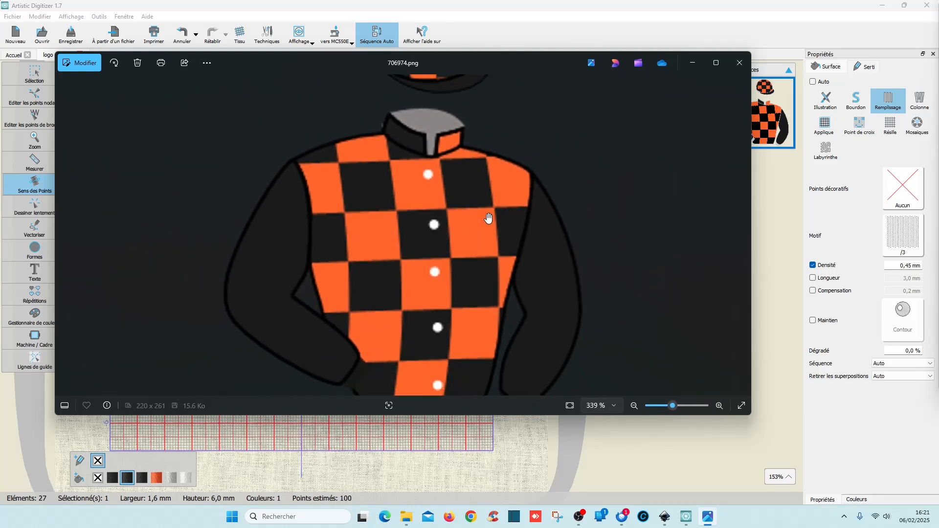
{"action": "scroll", "coordinate": [488, 218], "scroll_direction": "down", "scroll_amount": 3}
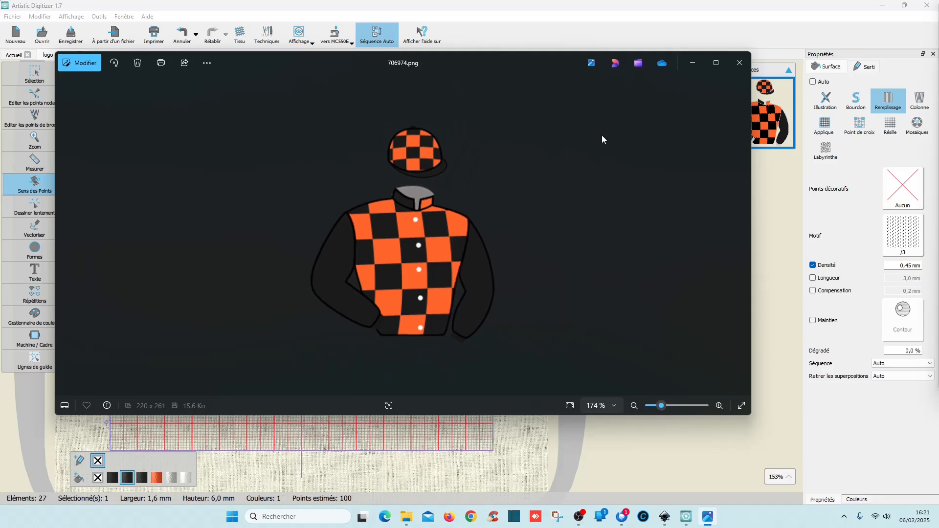
{"action": "left_click", "coordinate": [739, 63]}
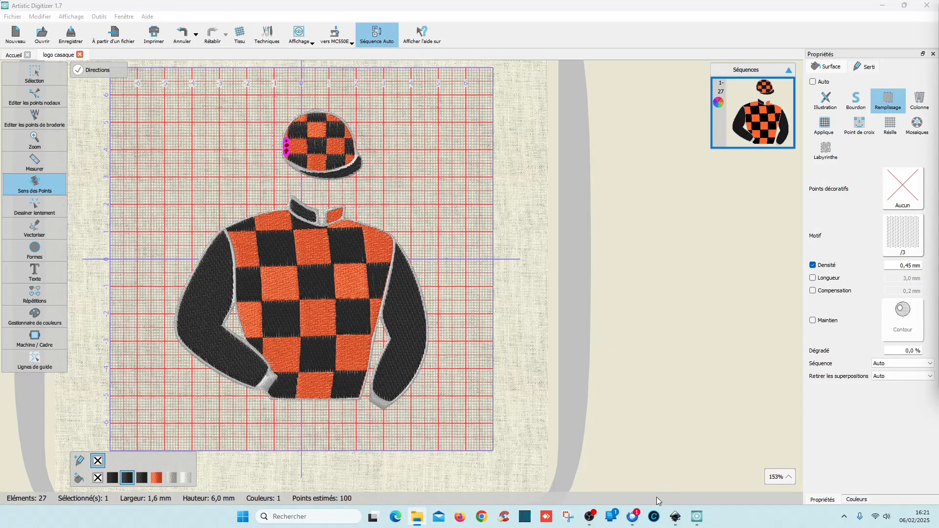